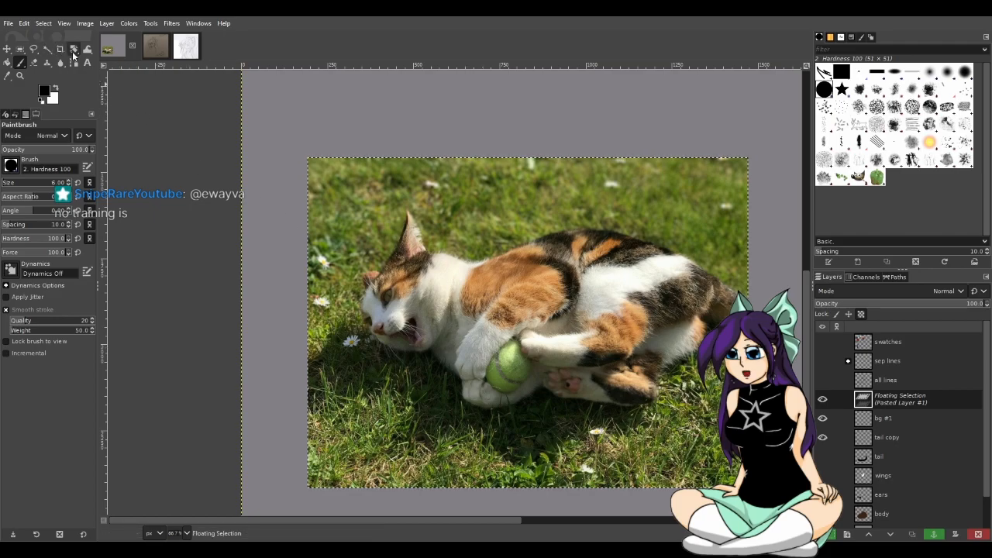
# - Try rotating the pasted cat photo, and delete both its floating selection and the bg #1 layer
pyautogui.click(73, 48)
pyautogui.moveTo(376, 248); pyautogui.dragTo(665, 372)
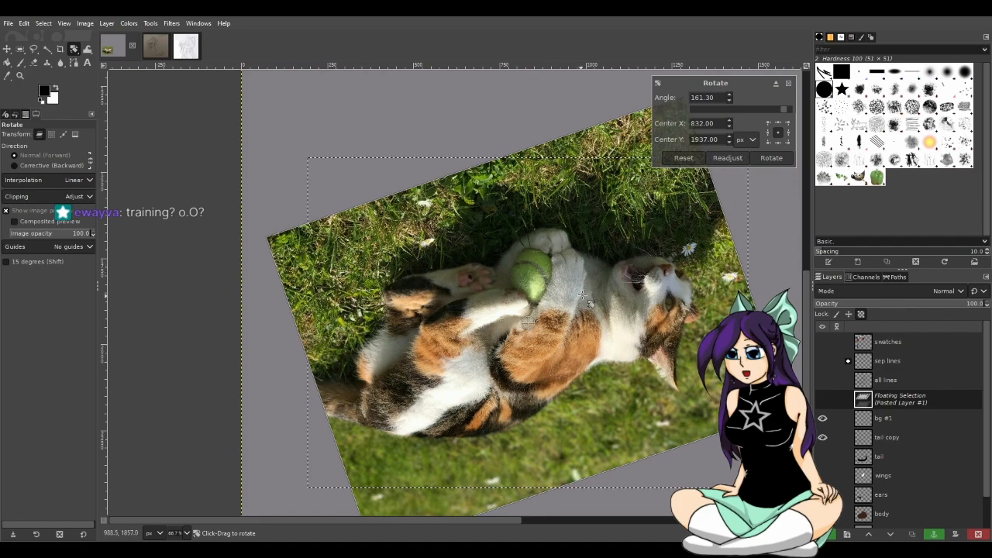
pyautogui.click(978, 534)
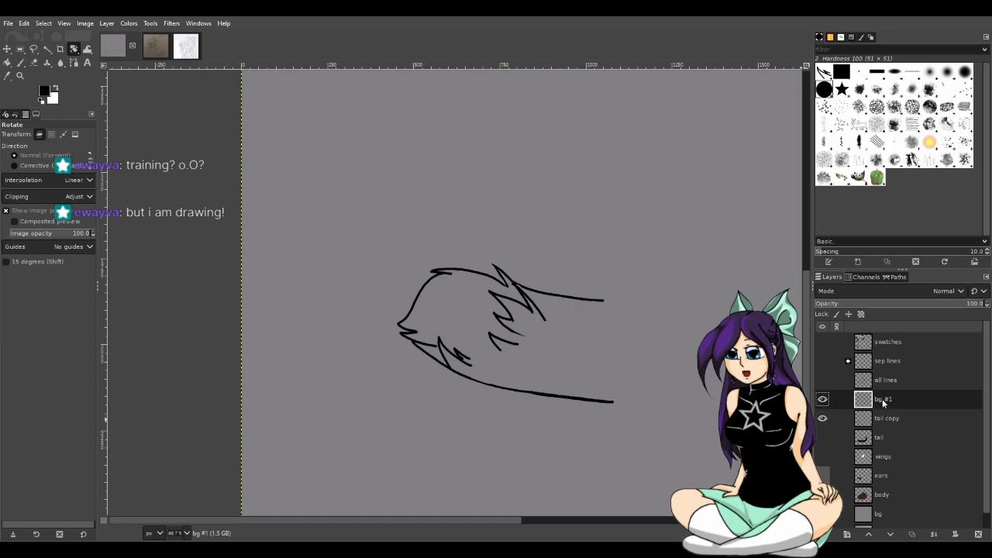
pyautogui.press('Delete')
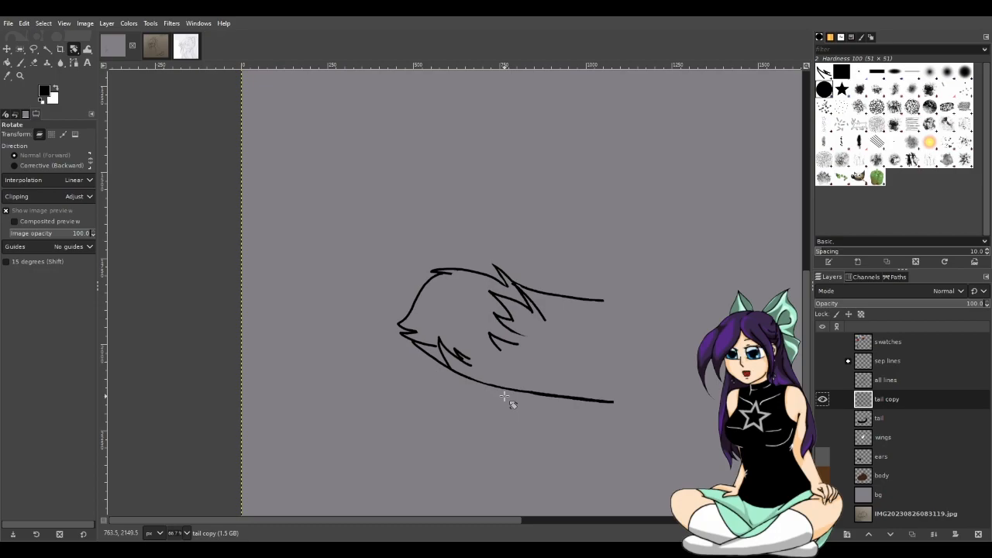
# - Try painting black zigzag fur strokes with the Paintbrush below the tail tip's fur edge on the tail copy layer, and undo them
pyautogui.scroll(1, 512, 345)
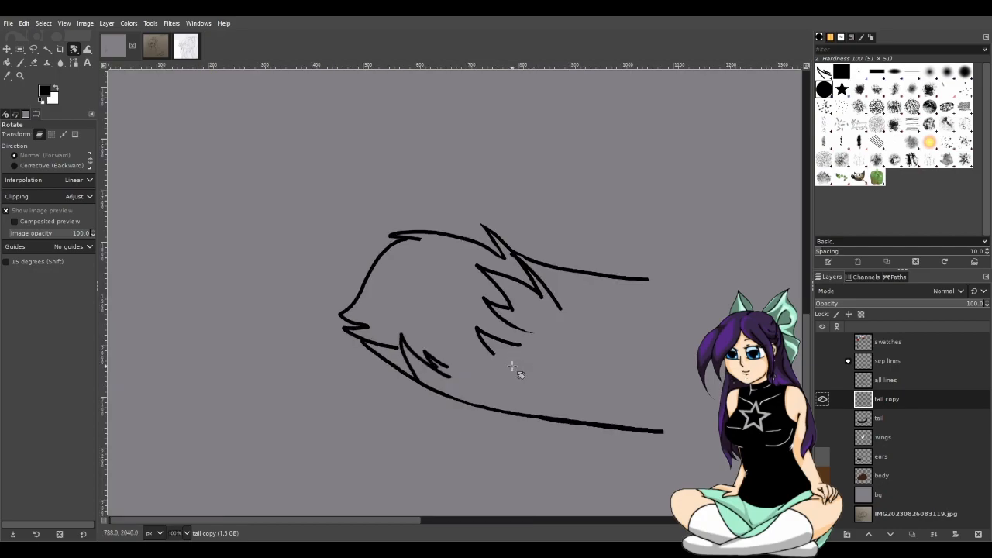
pyautogui.scroll(1, 512, 366)
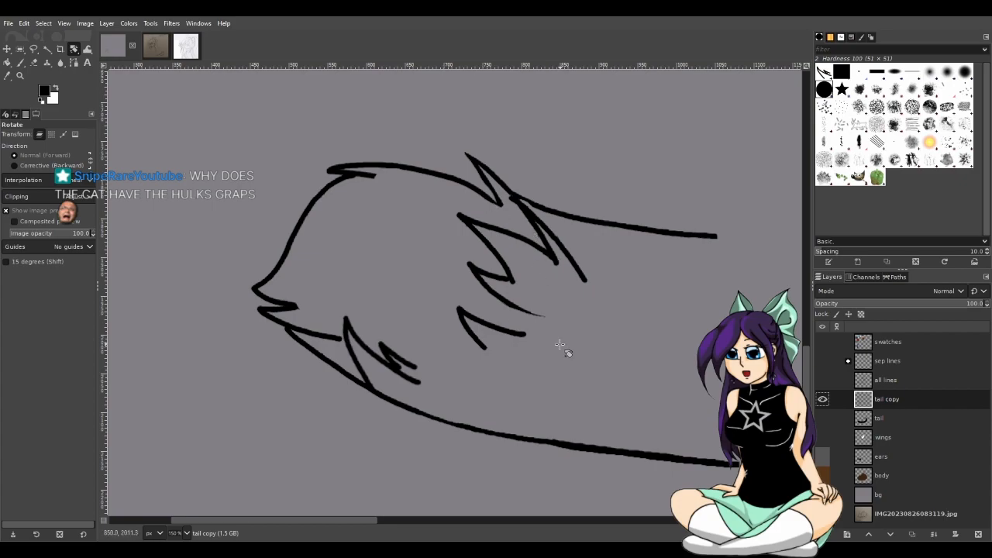
pyautogui.press('p')
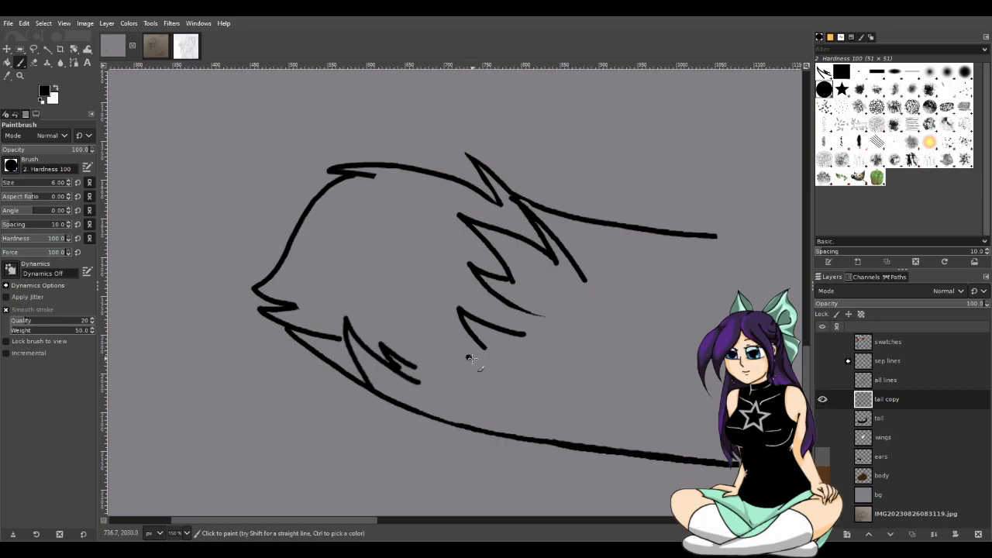
pyautogui.moveTo(477, 366)
pyautogui.mouseDown()
pyautogui.moveTo(414, 317)
pyautogui.moveTo(444, 372)
pyautogui.moveTo(423, 324)
pyautogui.moveTo(432, 380)
pyautogui.mouseUp()
pyautogui.hotkey('ctrl', 'z')
pyautogui.hotkey('ctrl', 'z')
pyautogui.hotkey('ctrl', 'z')
pyautogui.hotkey('ctrl', 'z')
pyautogui.moveTo(485, 363)
pyautogui.mouseDown()
pyautogui.moveTo(422, 333)
pyautogui.moveTo(471, 399)
pyautogui.mouseUp()
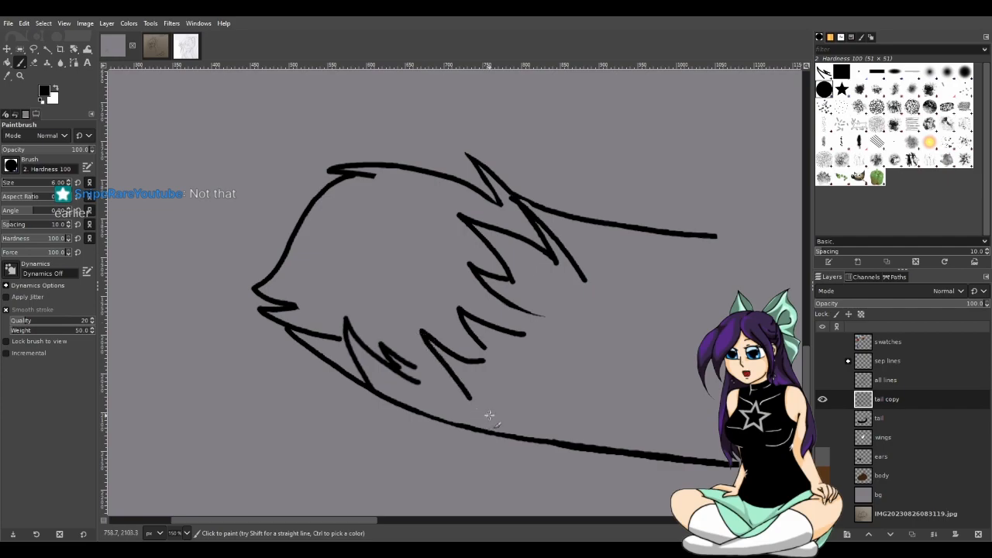
pyautogui.hotkey('ctrl', 'z')
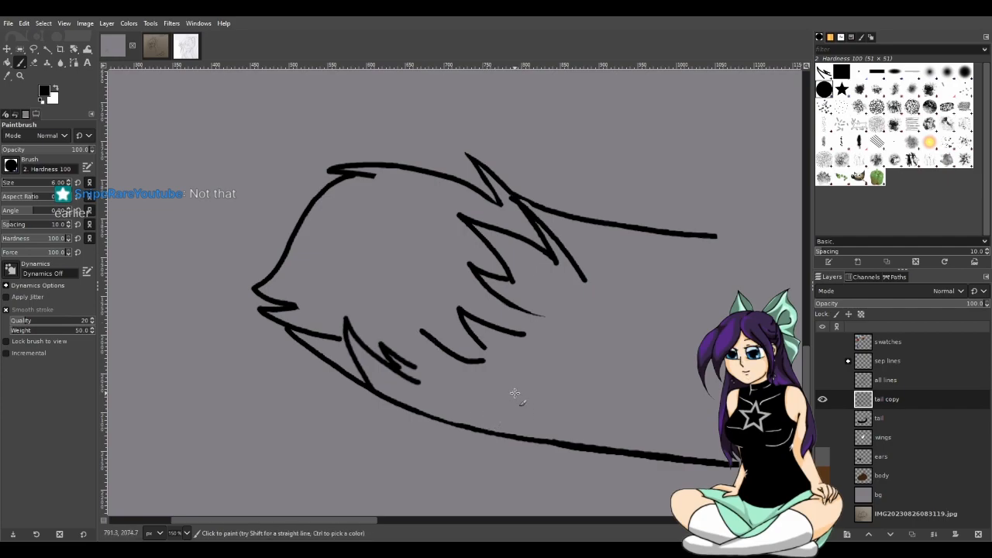
pyautogui.hotkey('ctrl', 'z')
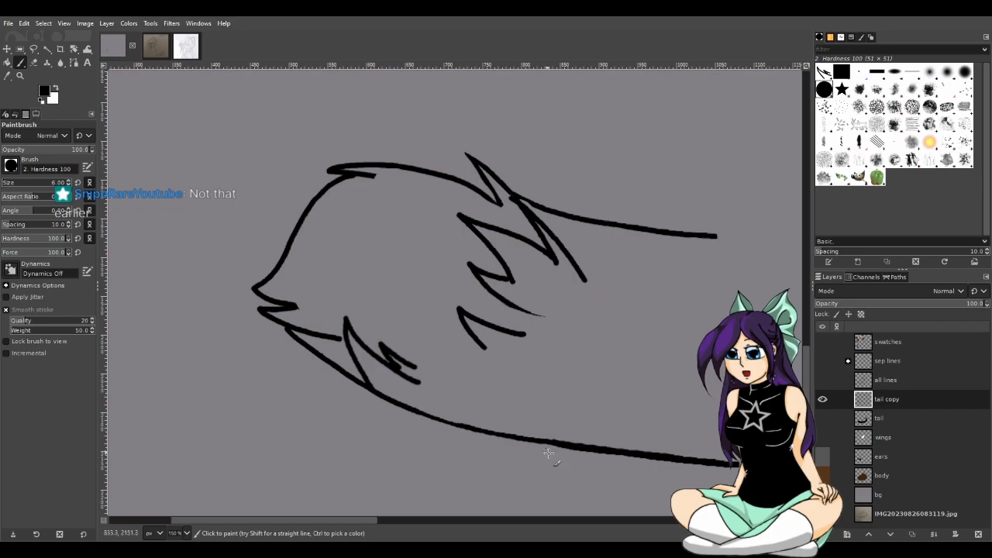
# - Paste the cat photo above a bg #1 layer for viewing, and remove both the photo and that layer
pyautogui.keyDown('shift'); pyautogui.click(827, 534); pyautogui.keyUp('shift')
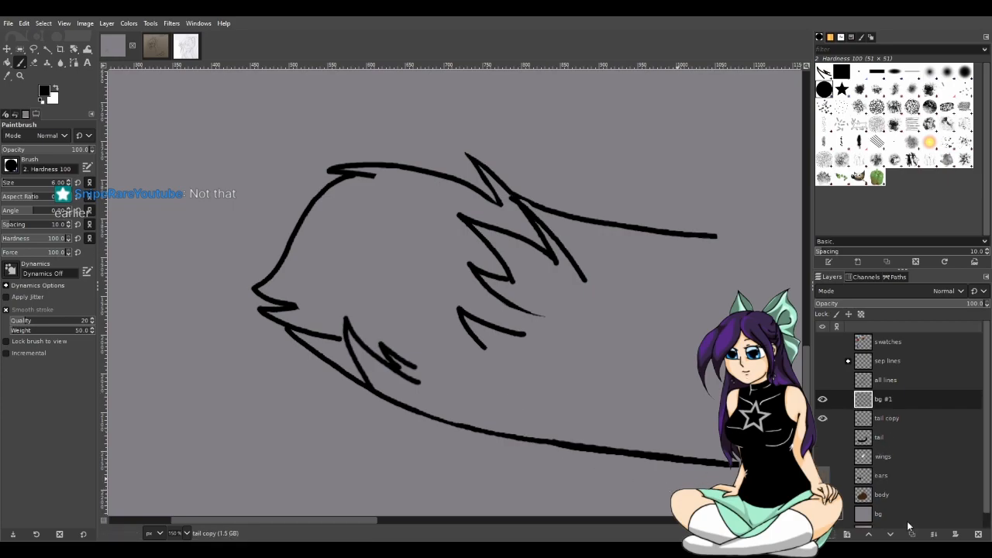
pyautogui.hotkey('ctrl', 'v')
pyautogui.press('1')
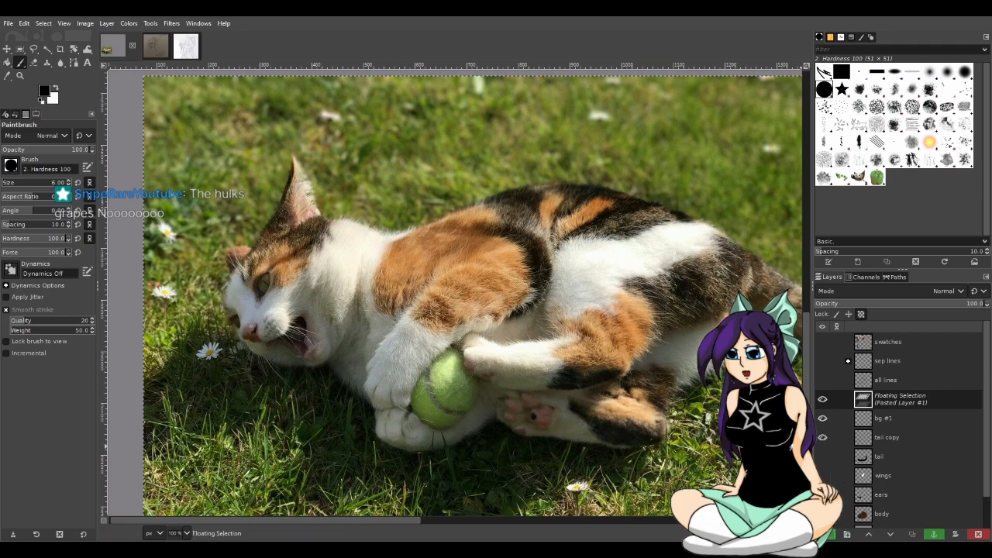
pyautogui.click(979, 534)
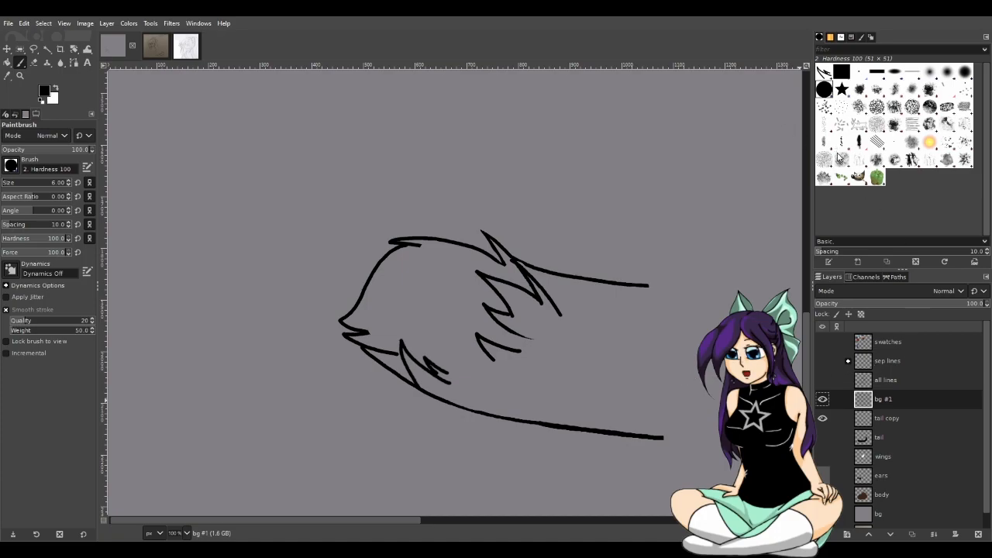
pyautogui.hotkey('ctrl', 'z')
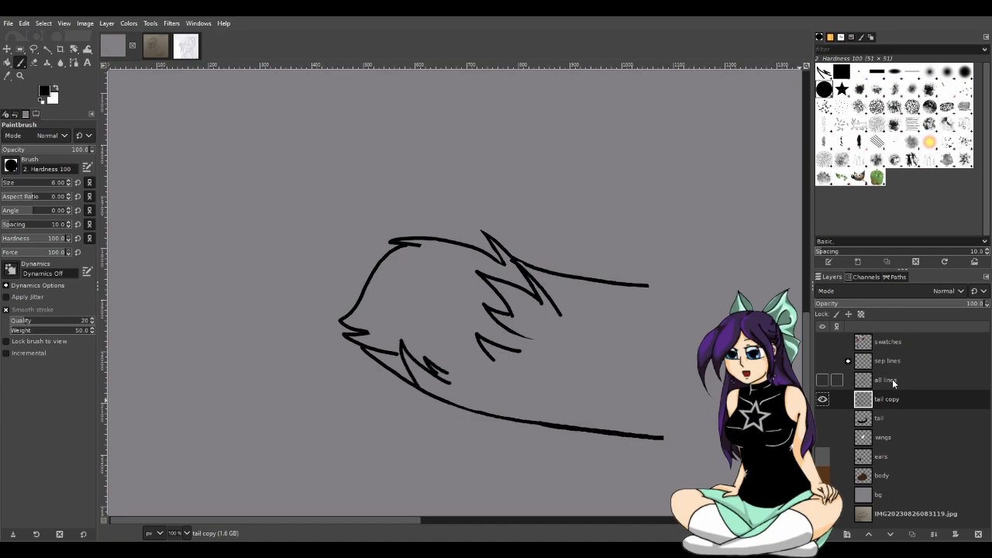
# - Try painting two overlapping fur spikes in the gap of the tail tip's fur edge, and undo them
pyautogui.scroll(1, 685, 412)
pyautogui.scroll(1, 412, 324)
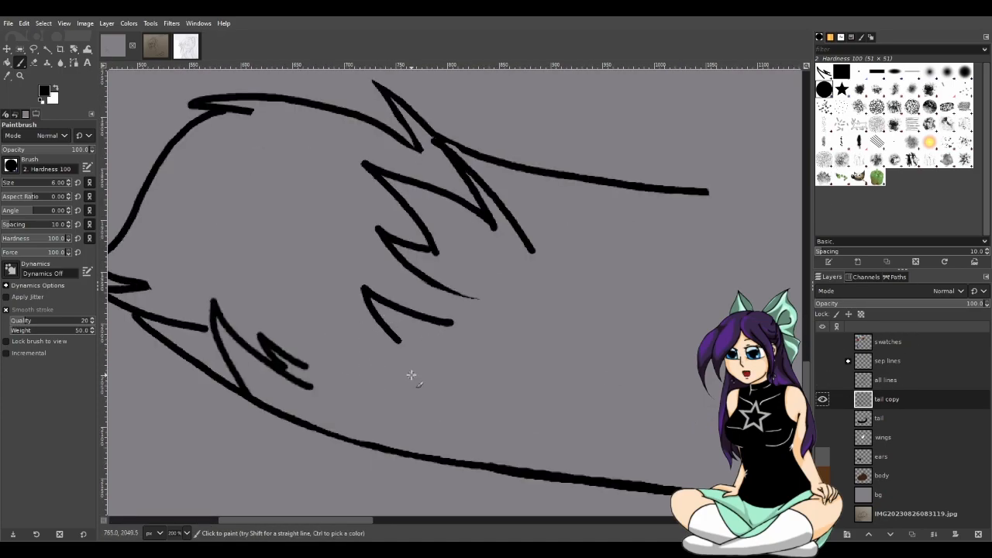
pyautogui.scroll(-1, 373, 360)
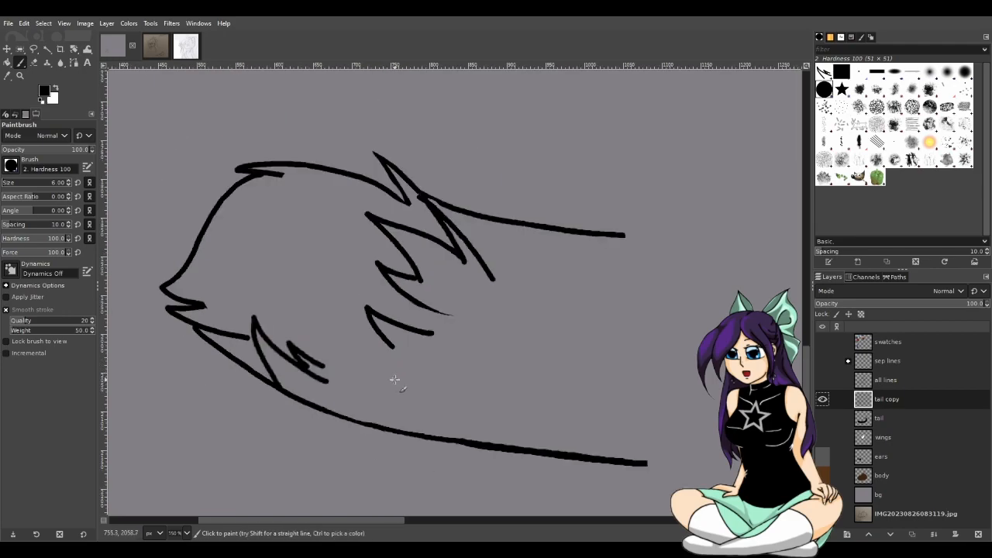
pyautogui.moveTo(397, 382)
pyautogui.mouseDown()
pyautogui.moveTo(322, 324)
pyautogui.moveTo(347, 378)
pyautogui.mouseUp()
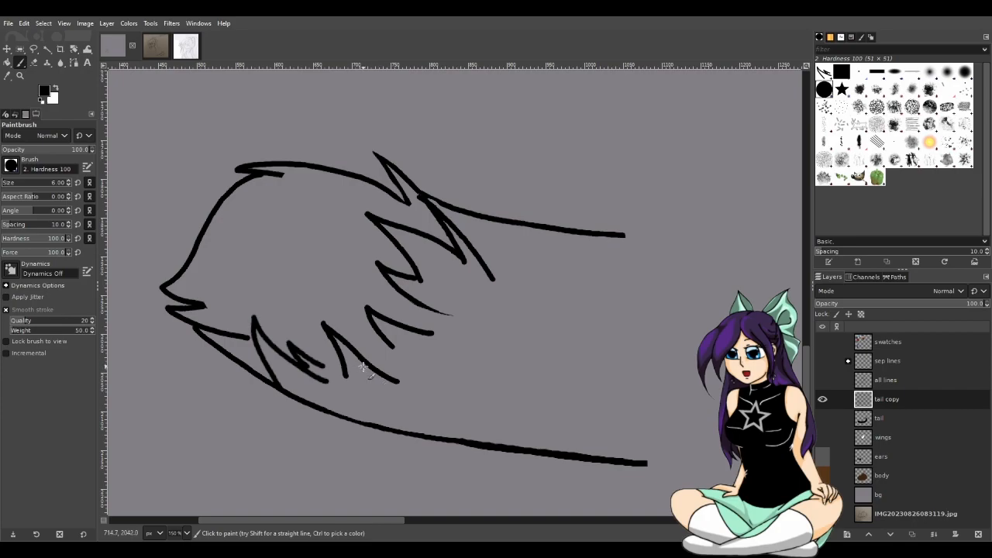
pyautogui.moveTo(411, 362)
pyautogui.mouseDown()
pyautogui.moveTo(349, 331)
pyautogui.moveTo(368, 364)
pyautogui.mouseUp()
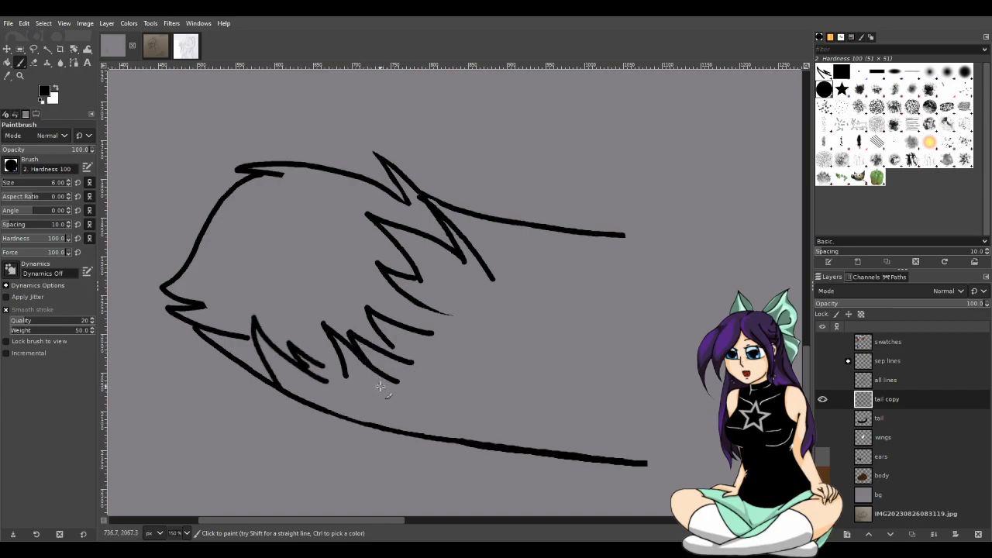
pyautogui.hotkey('ctrl', 'z')
pyautogui.hotkey('ctrl', 'z')
pyautogui.hotkey('ctrl', 'z')
pyautogui.hotkey('ctrl', 'z')
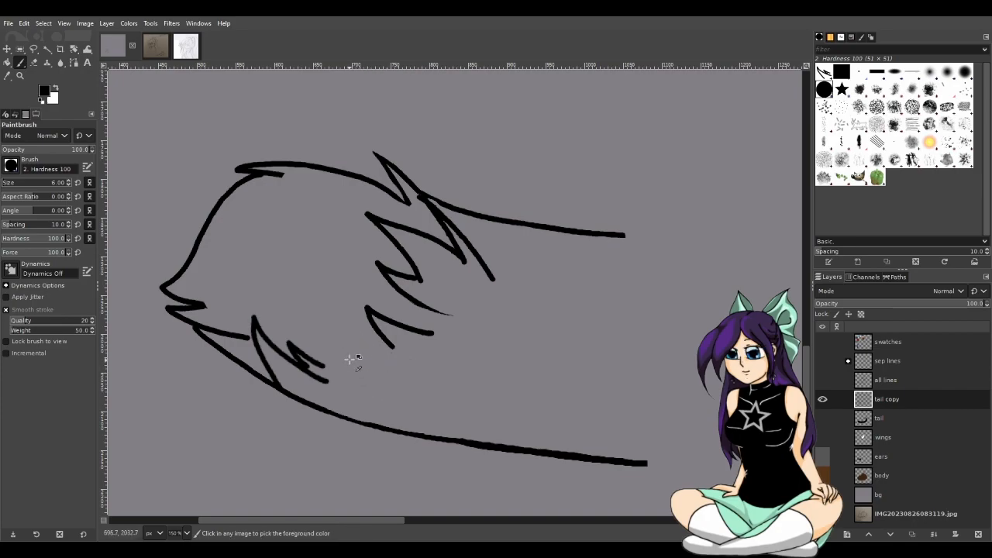
# - Paint a long pointed black fur tuft in the gap between the fur spikes near the tail's lower edge
pyautogui.moveTo(351, 396)
pyautogui.mouseDown()
pyautogui.moveTo(295, 306)
pyautogui.moveTo(364, 378)
pyautogui.mouseUp()
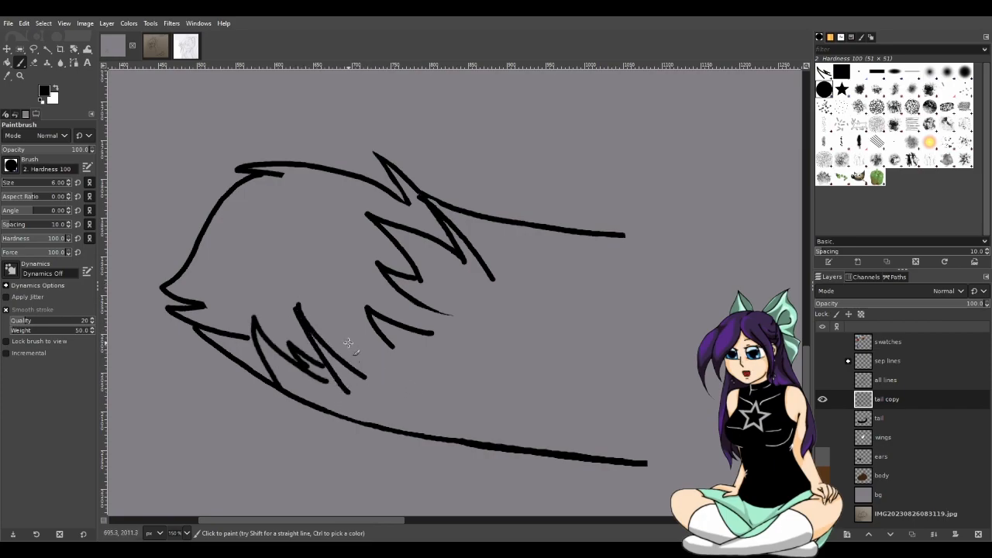
pyautogui.hotkey('ctrl', 'z')
pyautogui.hotkey('ctrl', 'z')
pyautogui.moveTo(375, 394)
pyautogui.mouseDown()
pyautogui.moveTo(297, 314)
pyautogui.moveTo(394, 380)
pyautogui.mouseUp()
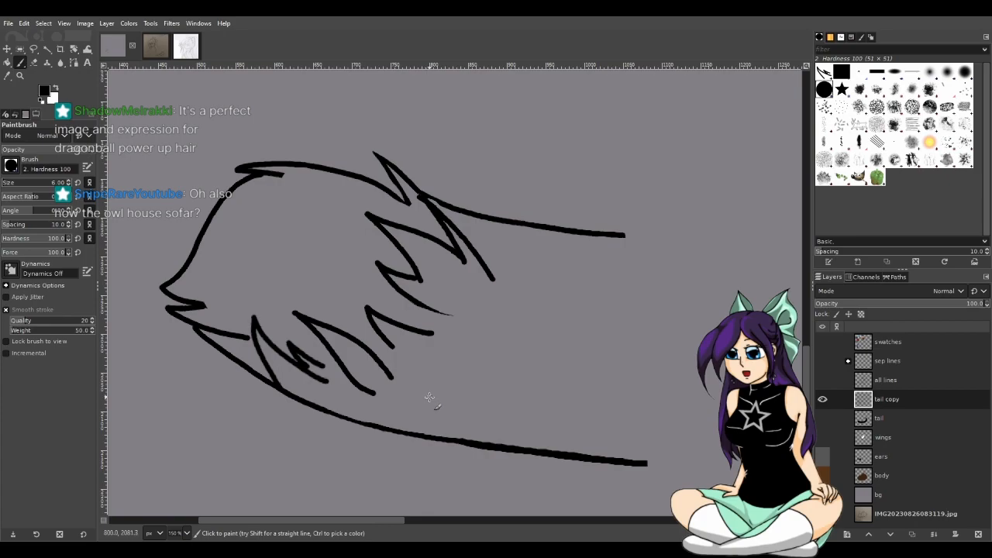
# - Show the body and all lines layers to view the tail fur within the full line art
pyautogui.keyDown('ctrl'); pyautogui.scroll(-3, 476, 343); pyautogui.keyUp('ctrl')
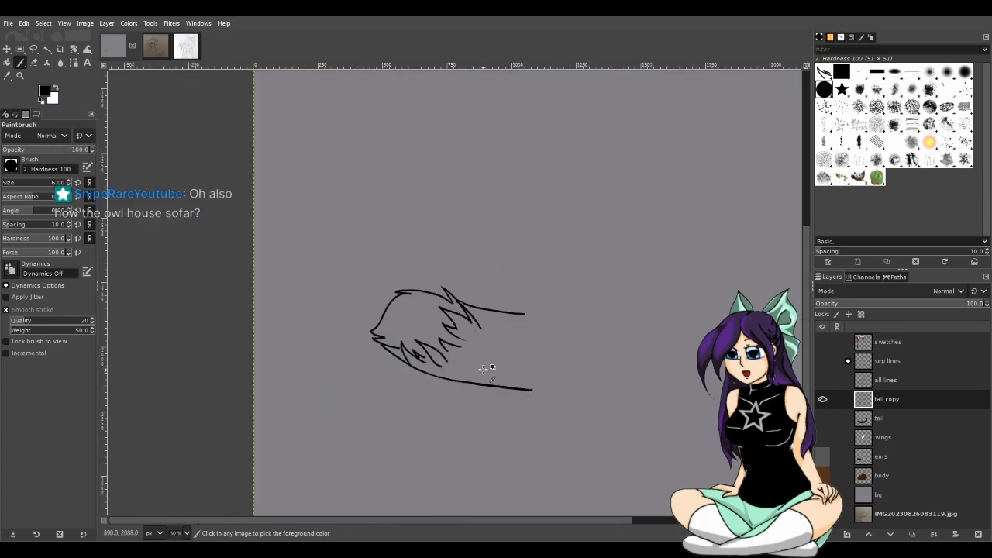
pyautogui.click(823, 476)
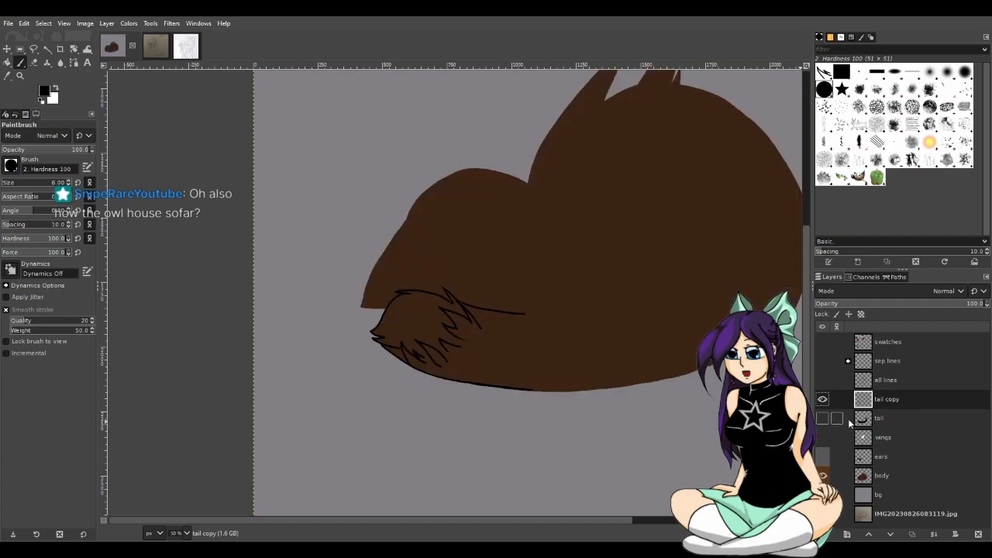
pyautogui.click(822, 379)
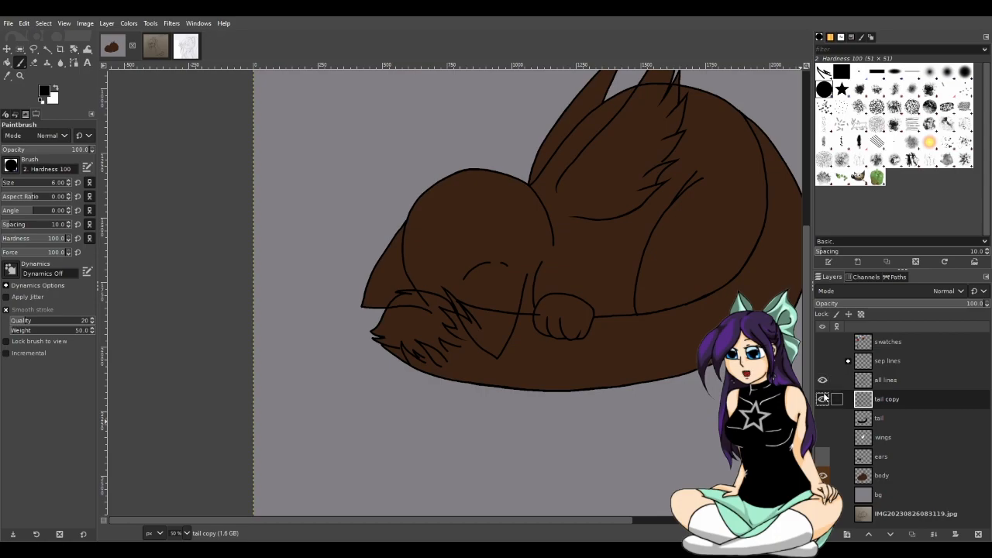
pyautogui.scroll(1, 520, 394)
pyautogui.scroll(2, 520, 394)
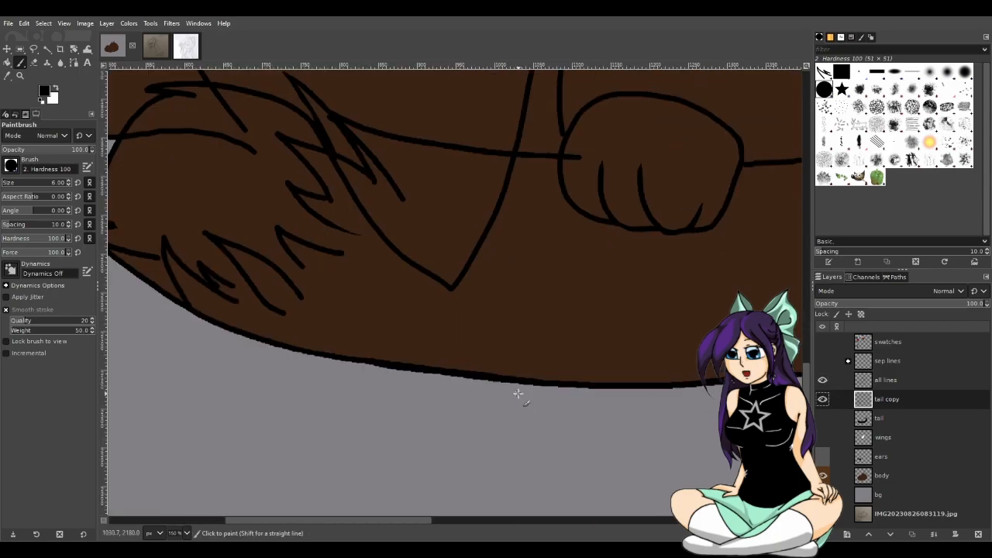
pyautogui.moveTo(422, 517); pyautogui.dragTo(401, 504)
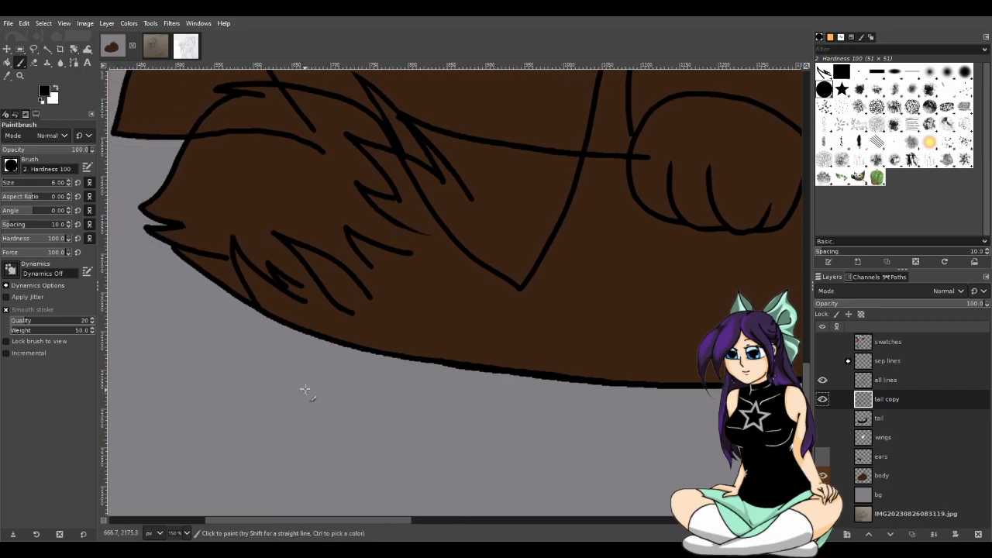
pyautogui.scroll(3, 355, 346)
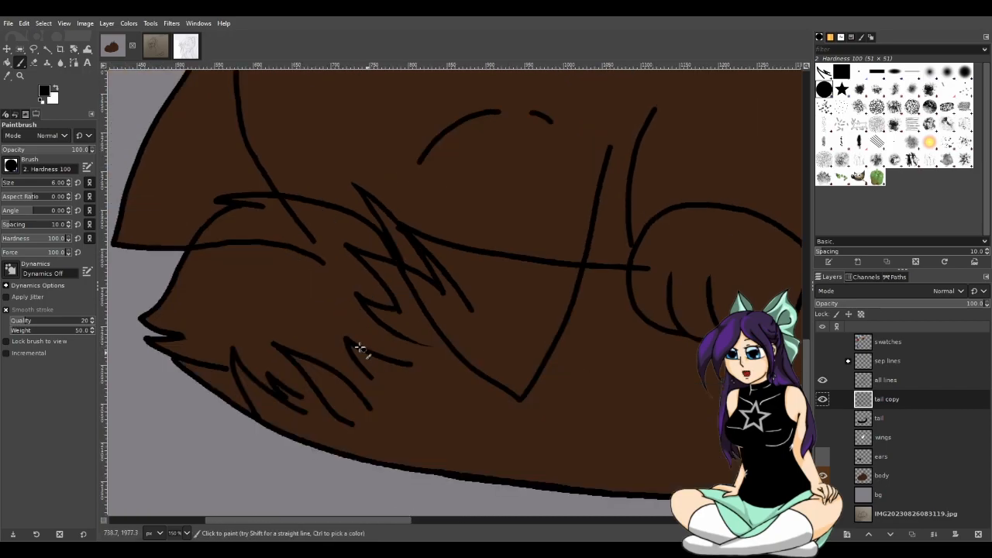
# - Lasso the new fur tuft on the tail copy layer, cut and paste it, and move it slightly down and to the right
pyautogui.press('f')
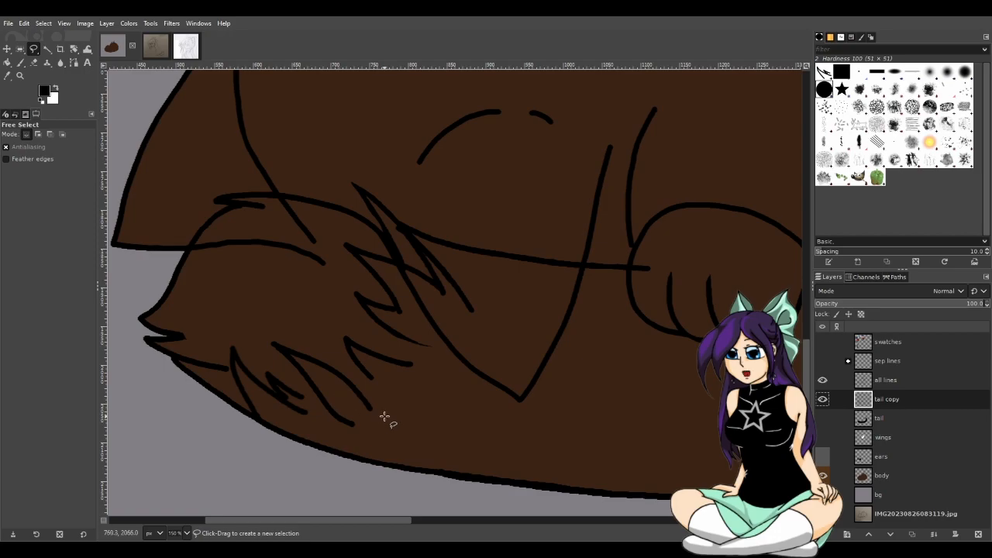
pyautogui.moveTo(386, 418)
pyautogui.mouseDown()
pyautogui.moveTo(318, 346)
pyautogui.moveTo(269, 321)
pyautogui.moveTo(262, 331)
pyautogui.moveTo(270, 349)
pyautogui.moveTo(337, 431)
pyautogui.moveTo(366, 434)
pyautogui.moveTo(384, 418)
pyautogui.mouseUp()
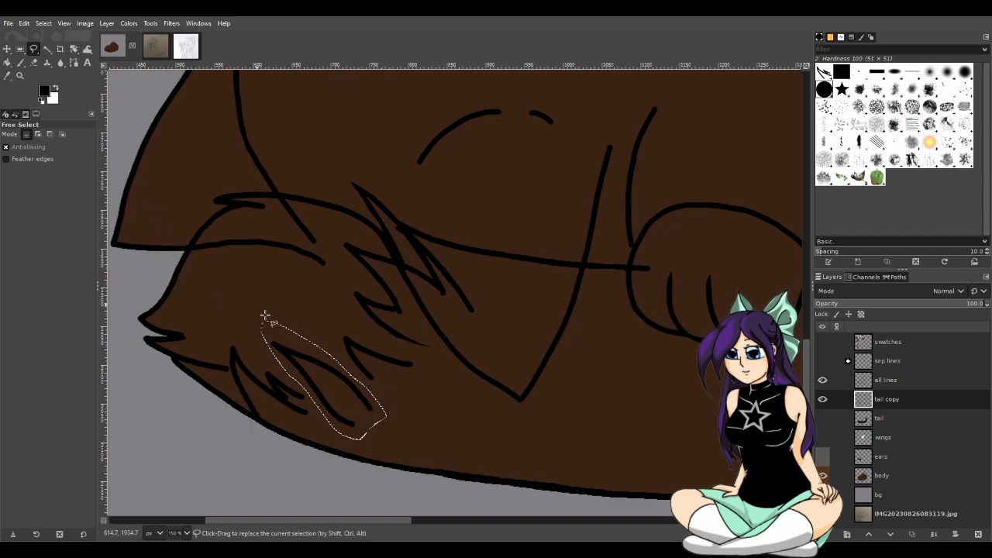
pyautogui.click(287, 329)
pyautogui.hotkey('ctrl', 'x')
pyautogui.hotkey('ctrl', 'v')
pyautogui.click(7, 48)
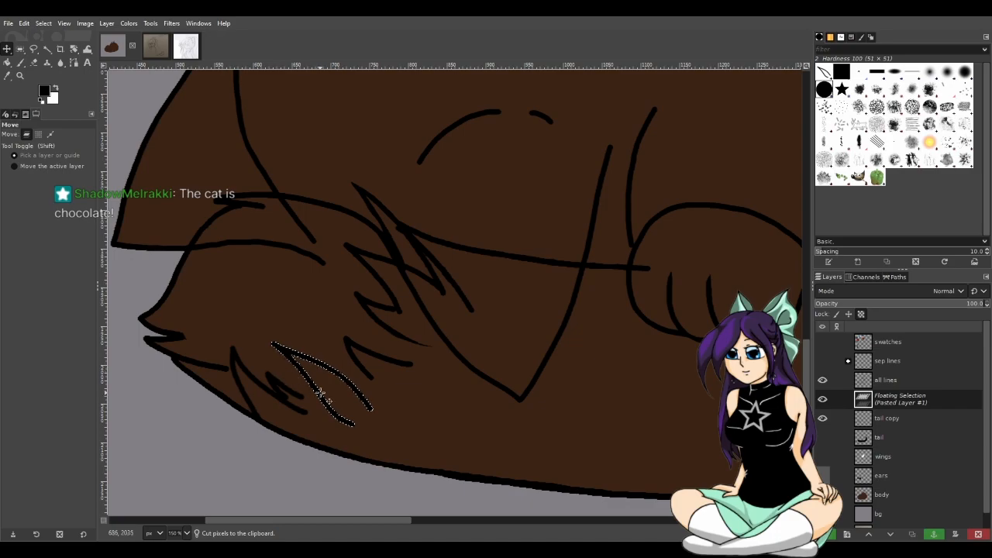
pyautogui.moveTo(305, 364)
pyautogui.mouseDown()
pyautogui.moveTo(324, 381)
pyautogui.moveTo(314, 372)
pyautogui.mouseUp()
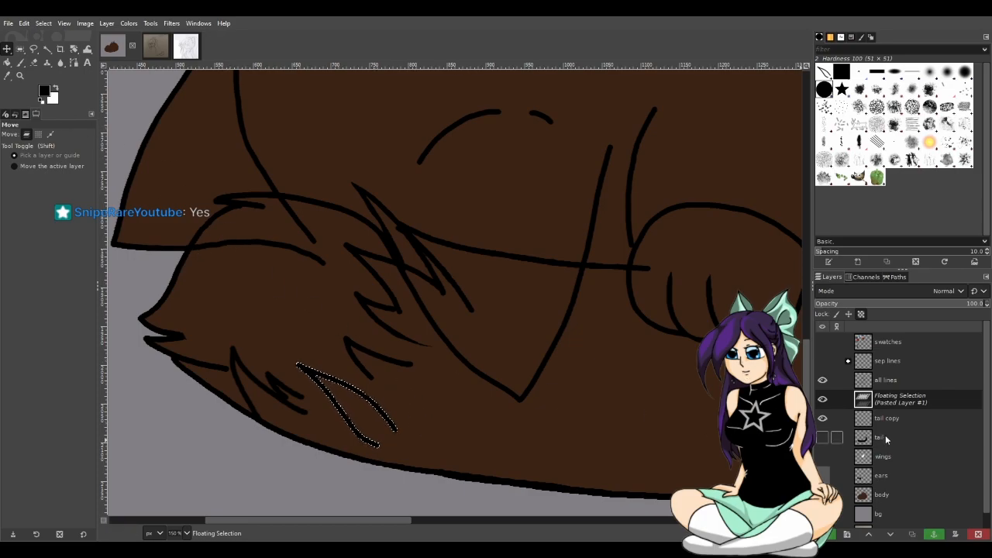
# - Check the moved fur tuft against the briefly shown tail layer and within the whole cat drawing
pyautogui.click(822, 438)
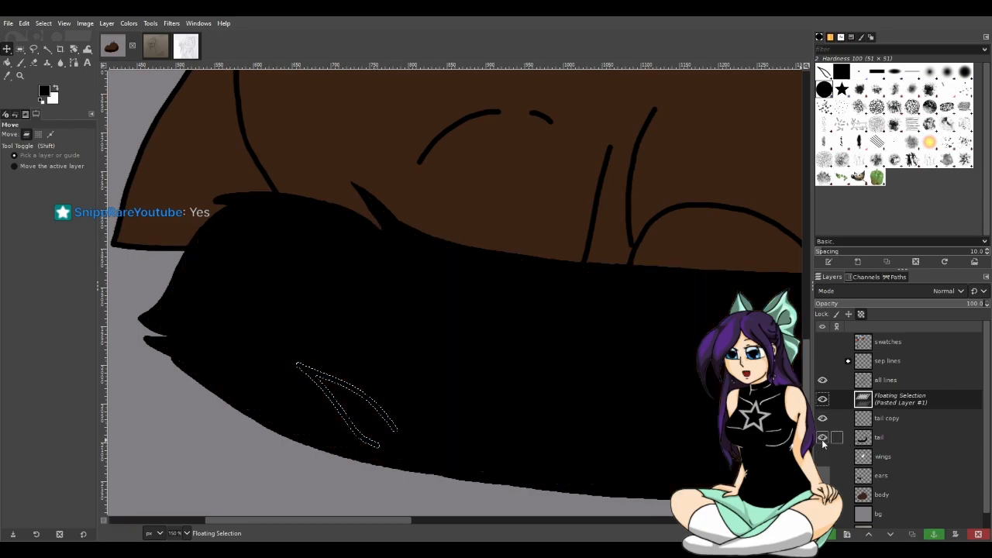
pyautogui.click(822, 438)
pyautogui.scroll(-3, 601, 409)
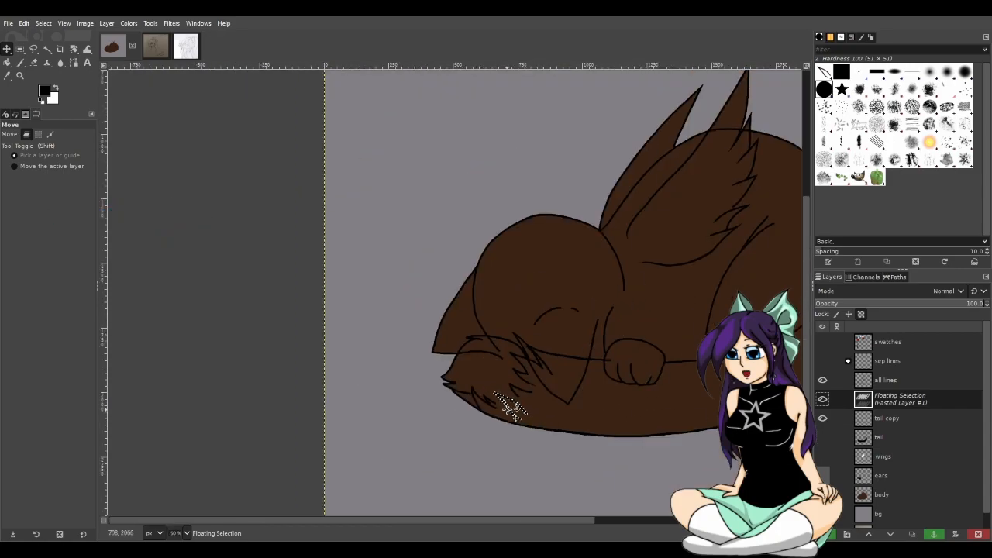
pyautogui.scroll(3, 583, 396)
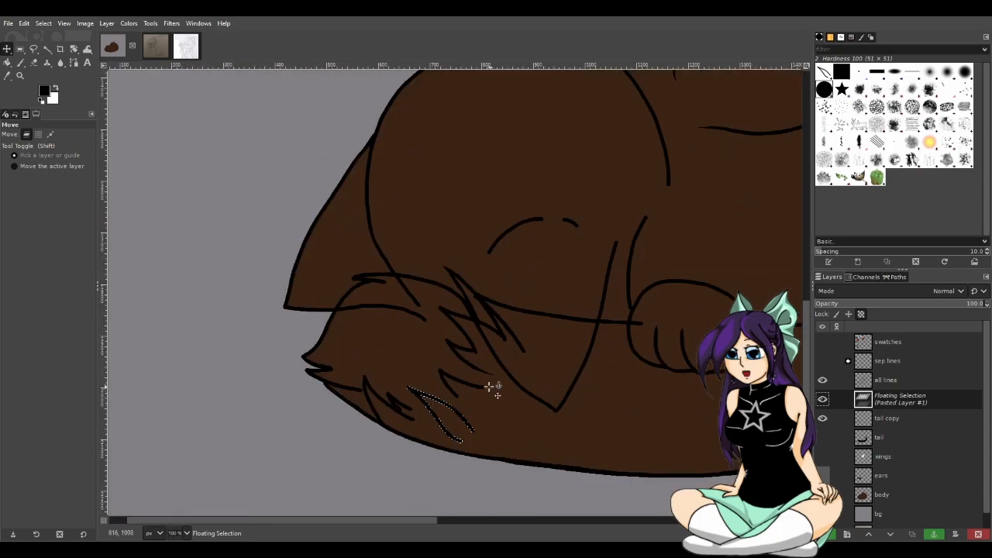
pyautogui.scroll(-2, 436, 387)
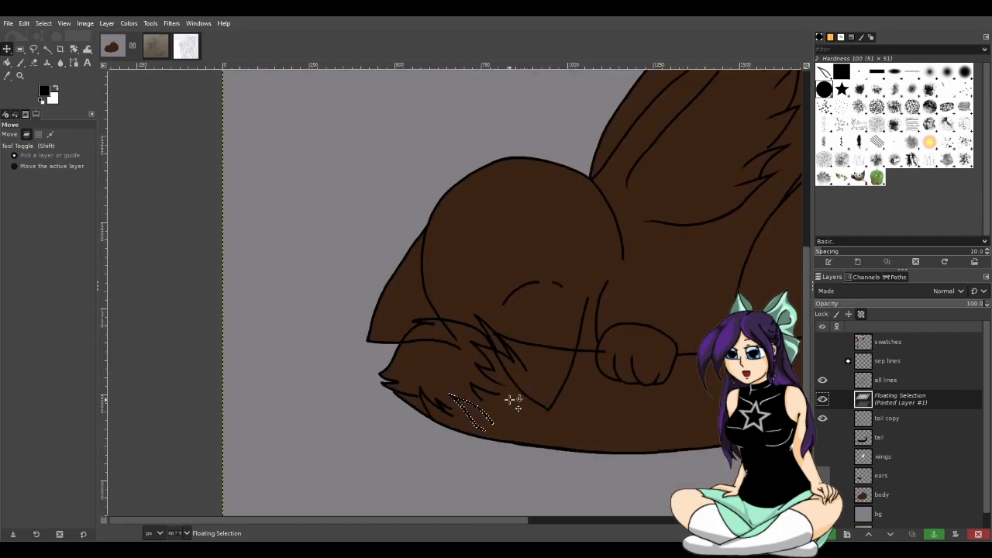
pyautogui.moveTo(487, 521); pyautogui.dragTo(524, 524)
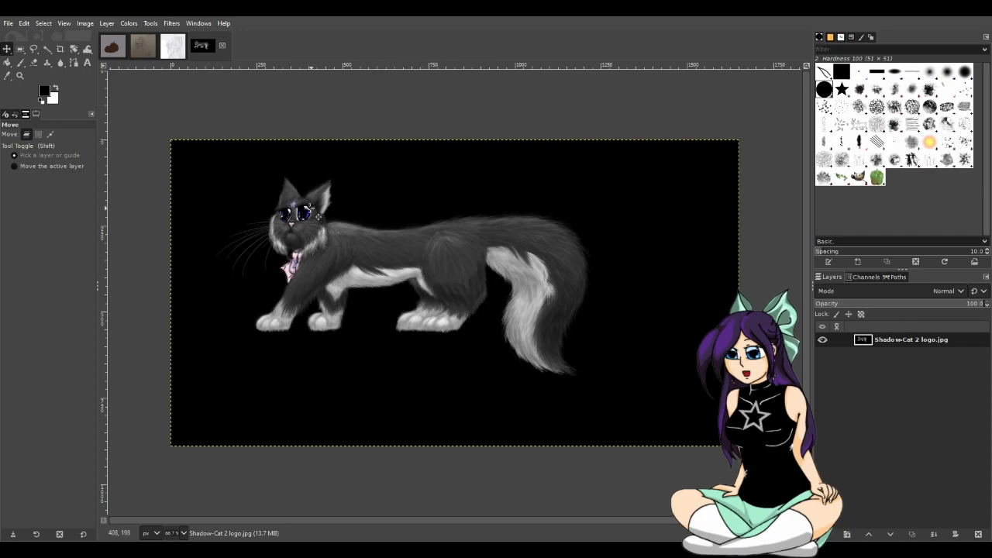
# - Examine the face and body fur in the Shadow-Cat 2 logo image, close it and return to the sleeping cat illustration
pyautogui.scroll(3, 319, 265)
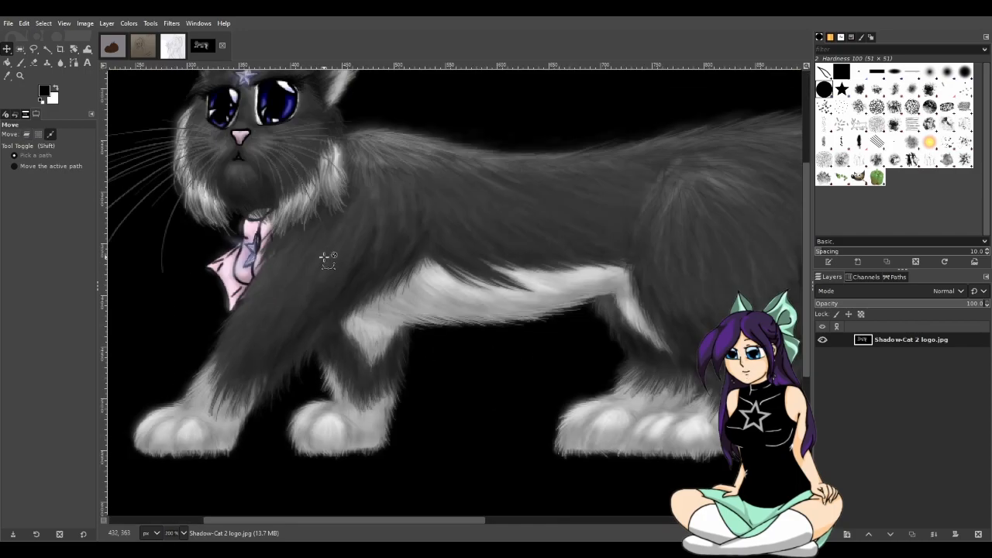
pyautogui.scroll(-3, 324, 257)
pyautogui.scroll(2, 325, 273)
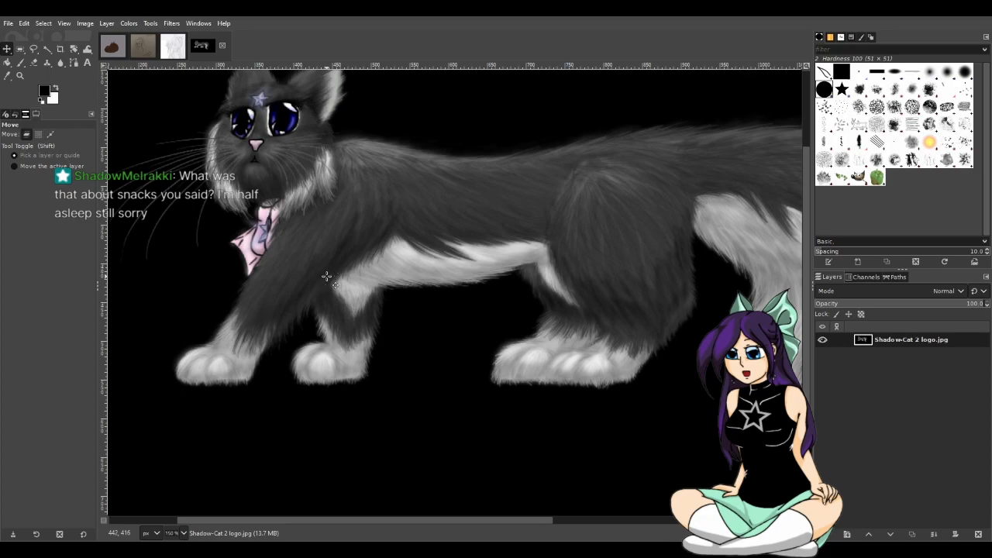
pyautogui.scroll(3, 329, 281)
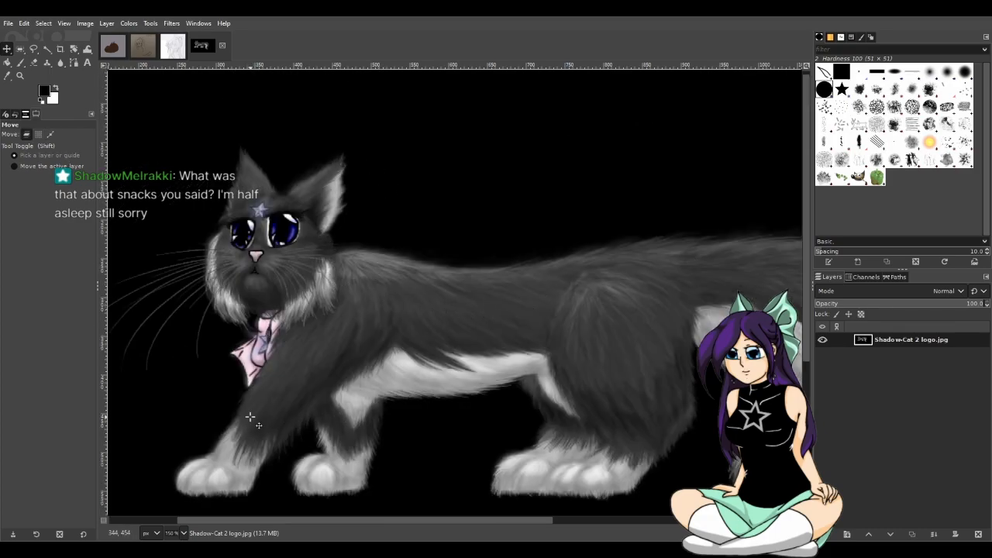
pyautogui.click(222, 45)
pyautogui.click(114, 47)
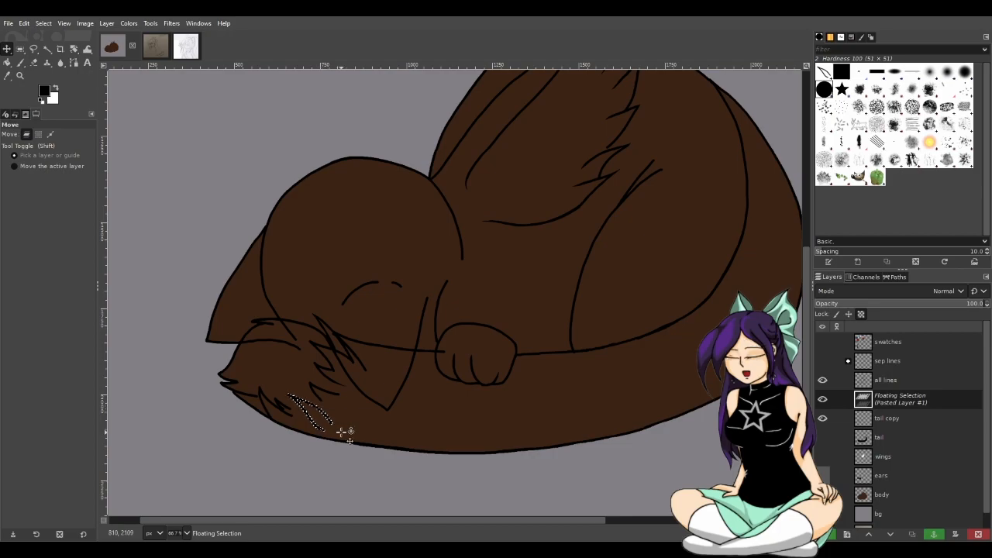
# - Anchor the floating fur tuft onto the tail copy layer
pyautogui.press('ctrl')
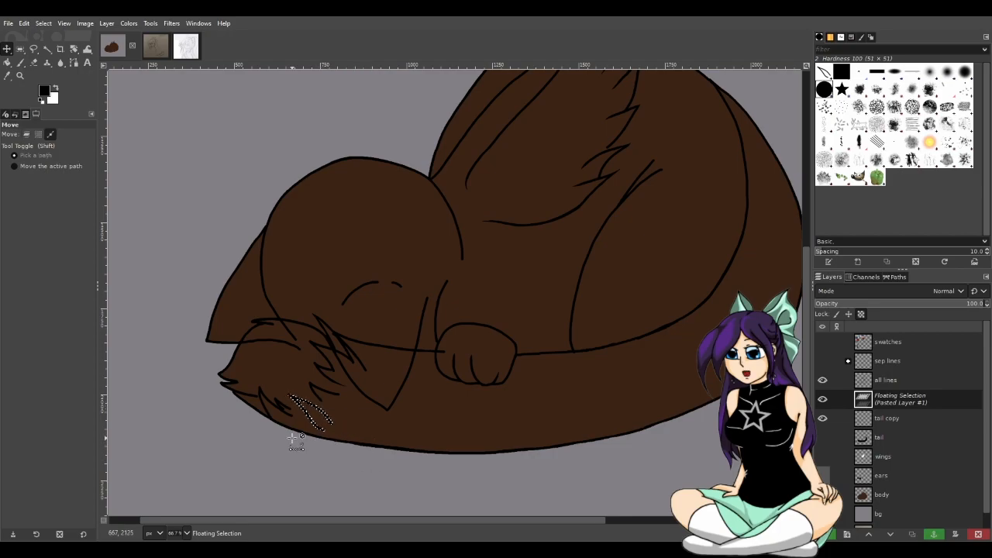
pyautogui.scroll(2, 296, 439)
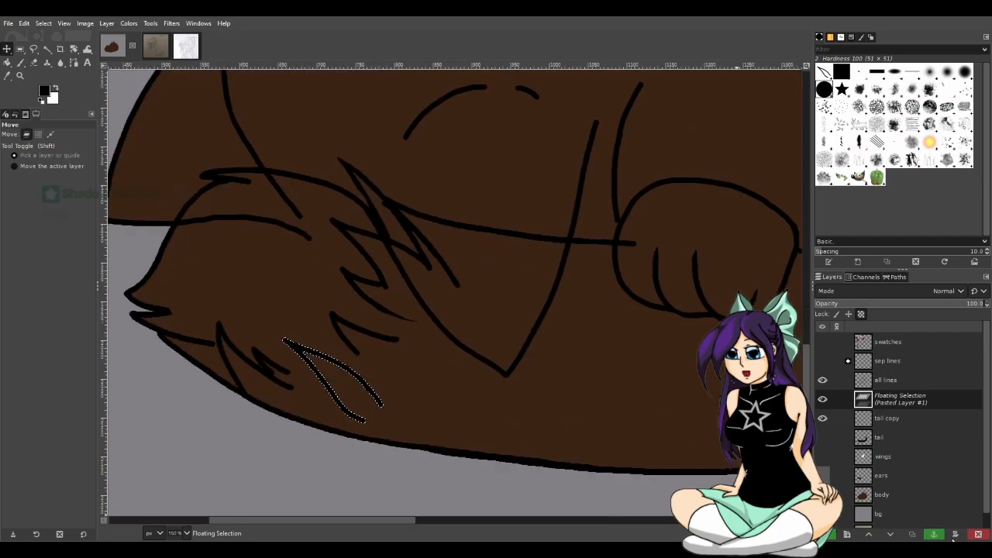
pyautogui.click(935, 534)
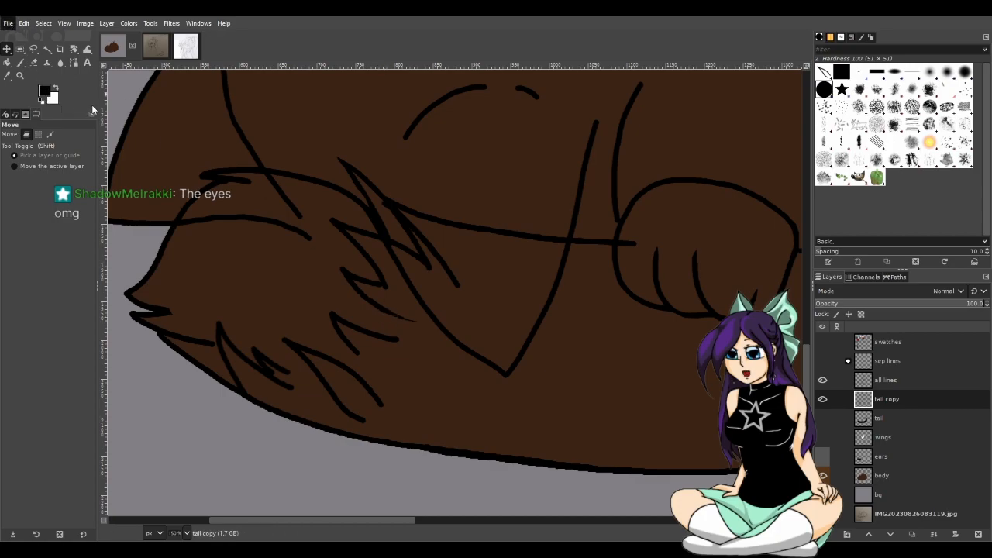
# - Examine the paws, legs and belly fur in the Shadow-Cat 2 logo image
pyautogui.scroll(-3, 189, 133)
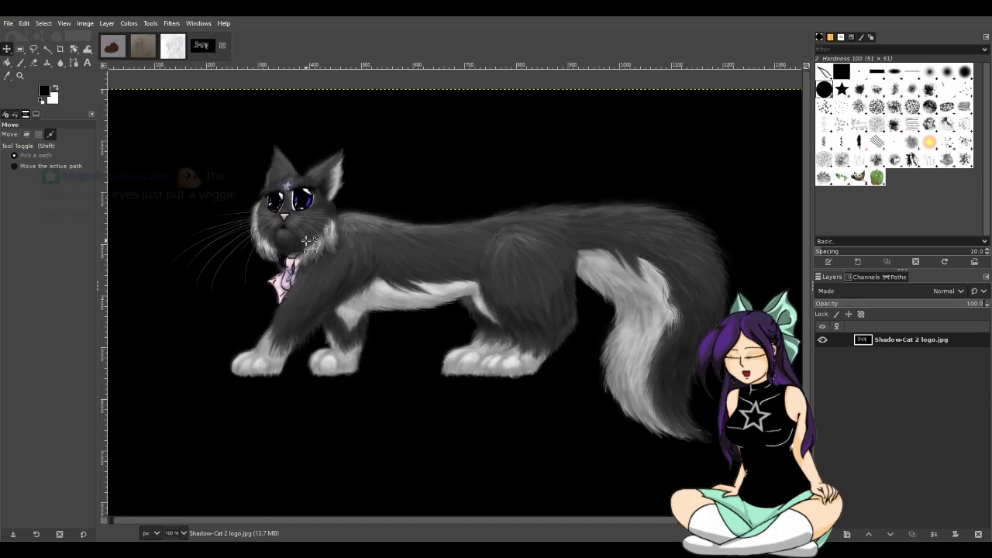
pyautogui.scroll(5, 352, 355)
pyautogui.scroll(-5, 355, 356)
pyautogui.moveTo(379, 519); pyautogui.dragTo(410, 525)
pyautogui.scroll(-3, 407, 508)
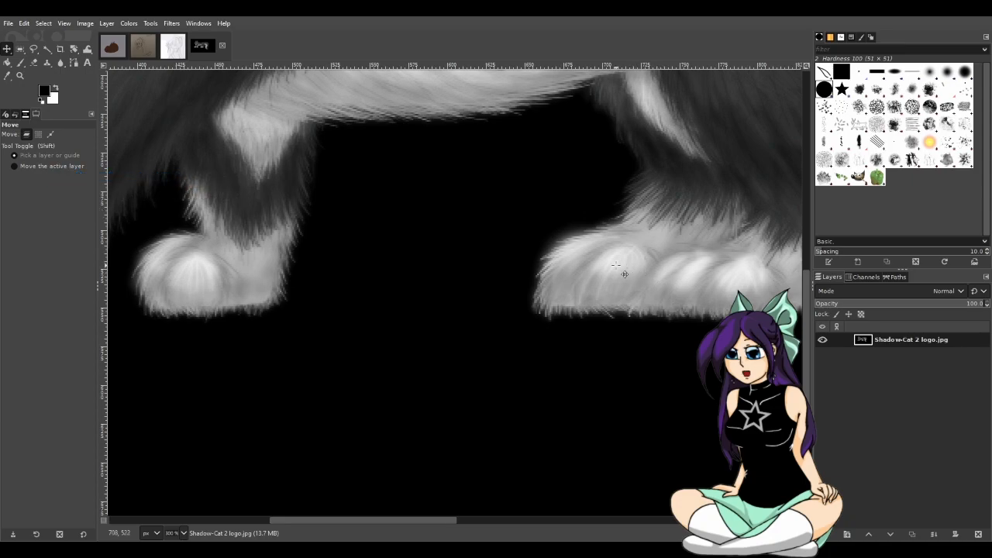
pyautogui.scroll(-2, 584, 283)
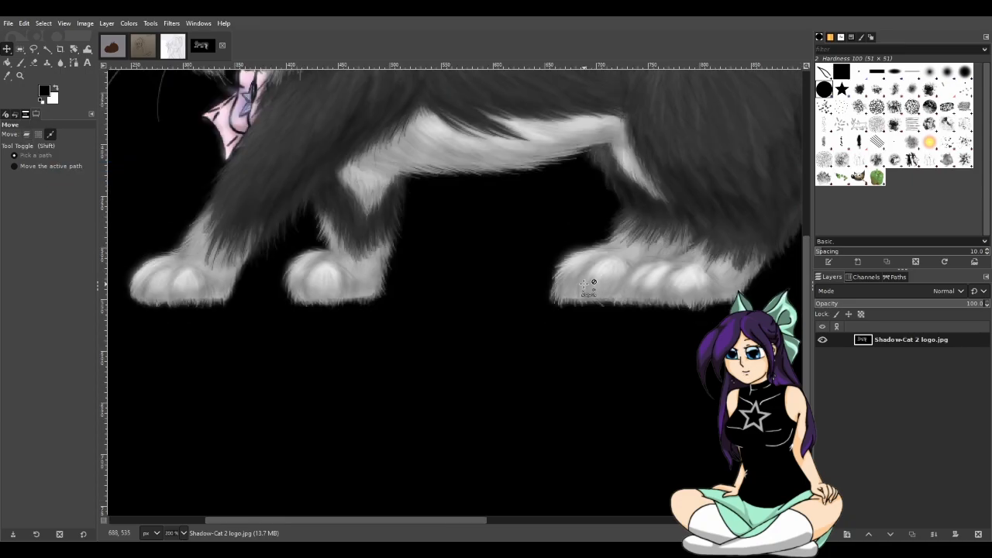
pyautogui.scroll(3, 425, 271)
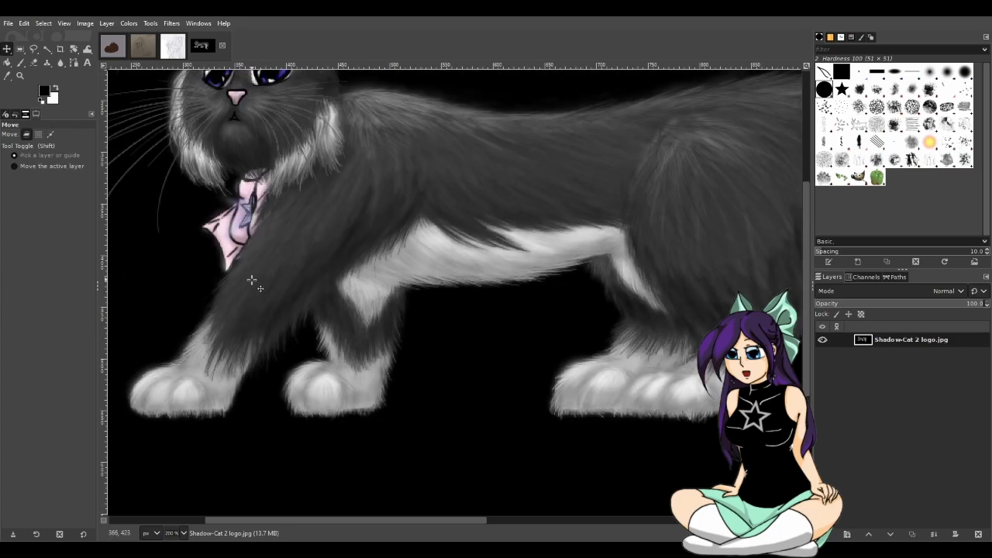
# - Examine the Shadow-Cat 2 logo's whole body, front paws and face, close the image and return to the sleeping cat illustration
pyautogui.moveTo(434, 520); pyautogui.dragTo(400, 520)
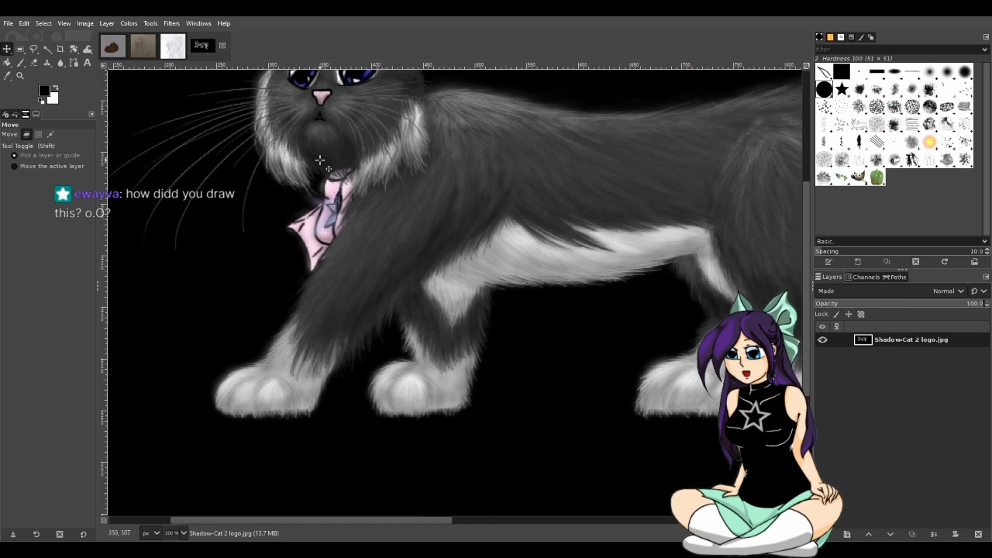
pyautogui.keyDown('ctrl'); pyautogui.scroll(-1, 414, 230); pyautogui.keyUp('ctrl')
pyautogui.moveTo(454, 519); pyautogui.dragTo(538, 512)
pyautogui.keyDown('ctrl'); pyautogui.scroll(-1, 397, 240); pyautogui.keyUp('ctrl')
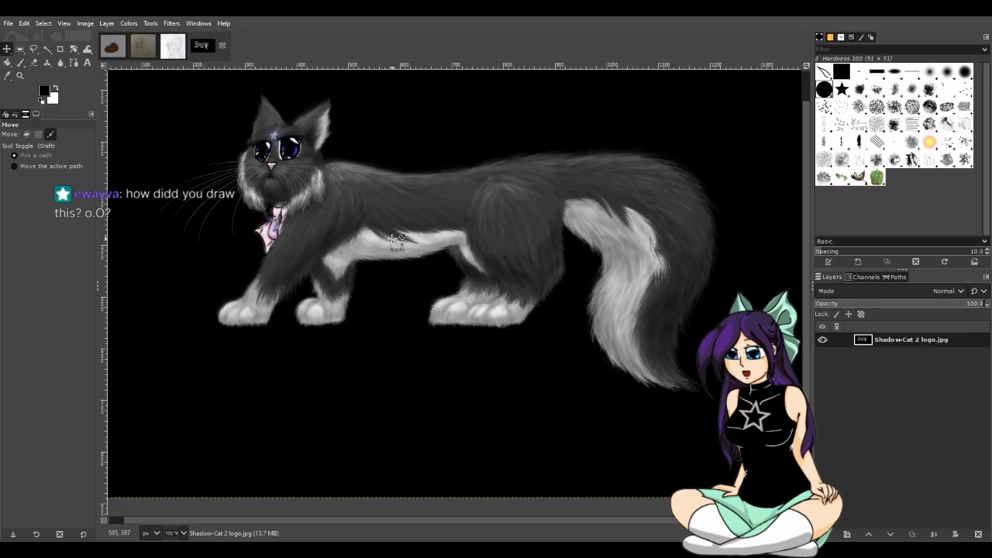
pyautogui.scroll(1, 378, 242)
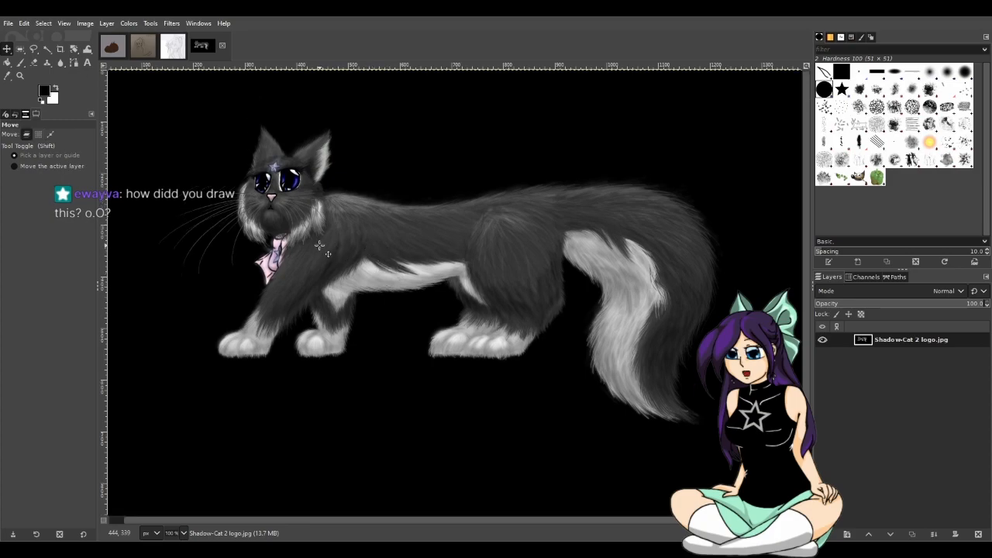
pyautogui.scroll(2, 308, 242)
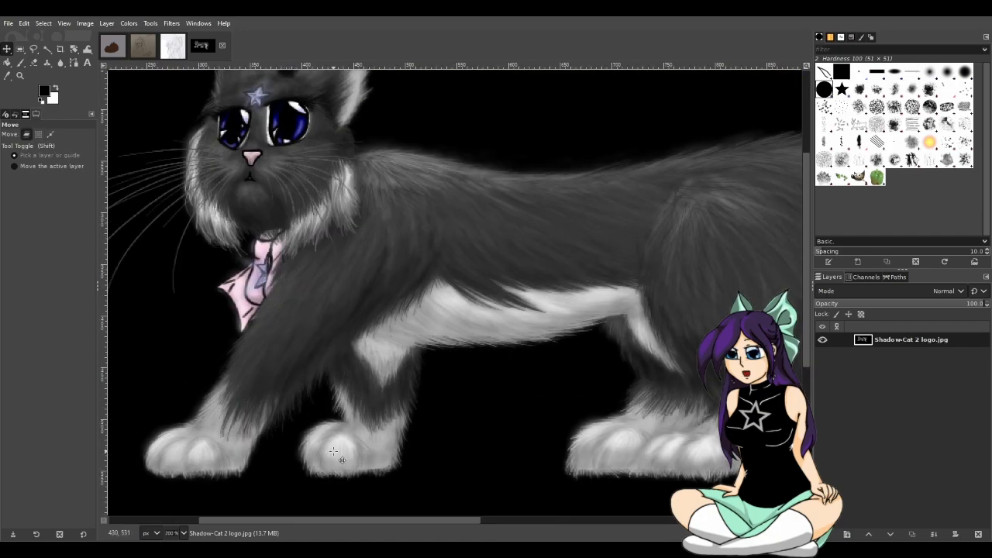
pyautogui.scroll(3, 236, 183)
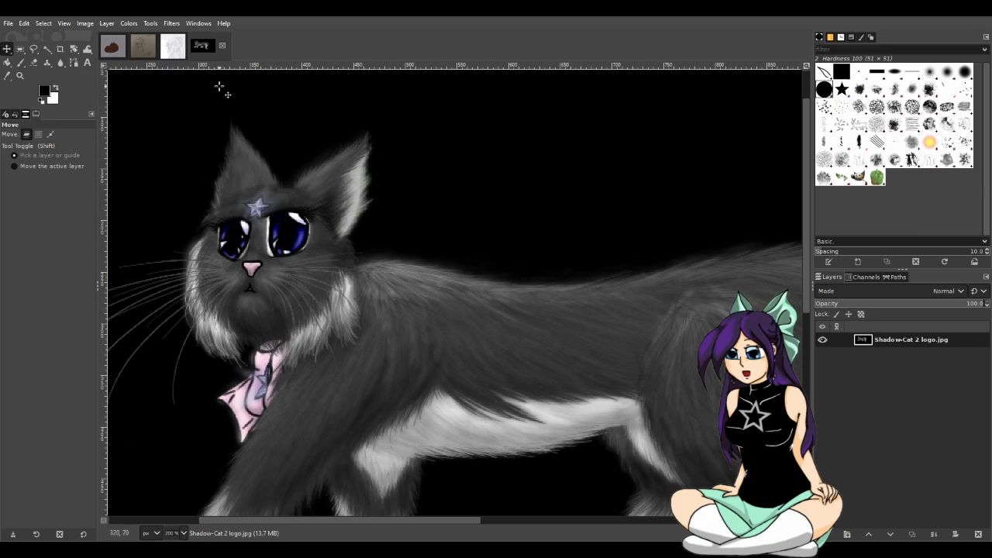
pyautogui.click(222, 46)
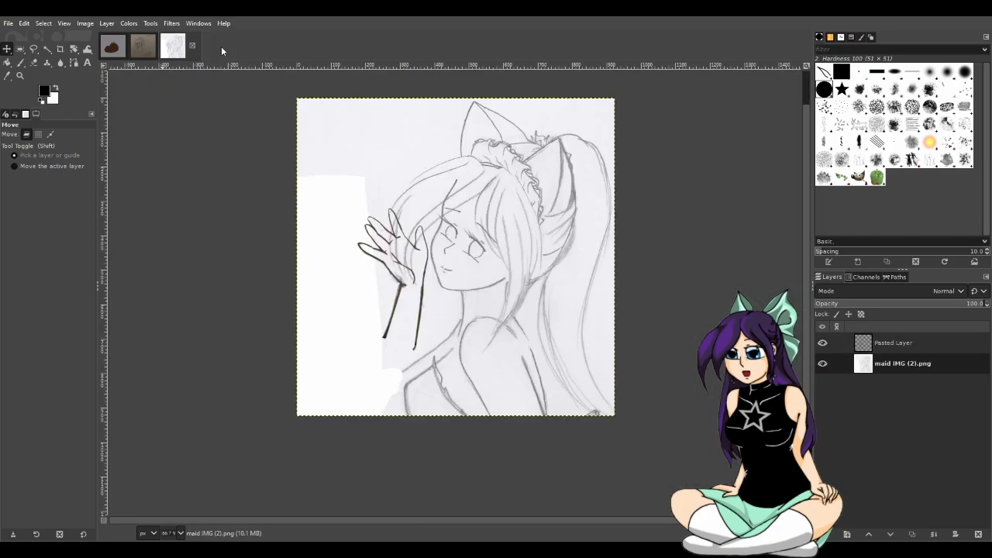
pyautogui.click(110, 50)
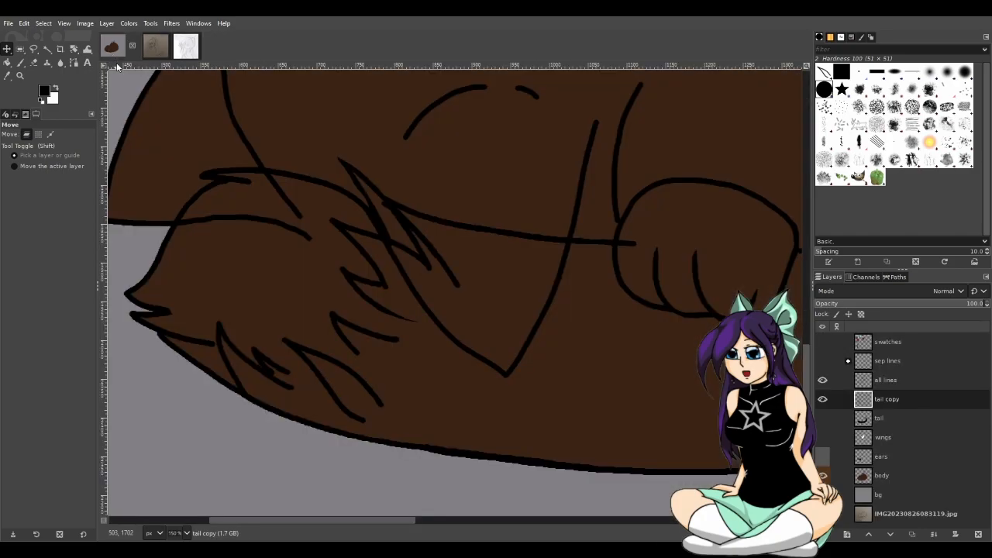
# - Look over the sleeping cat's line art and the full body of the Shadow-Cat 2 logo
pyautogui.scroll(5, 587, 172)
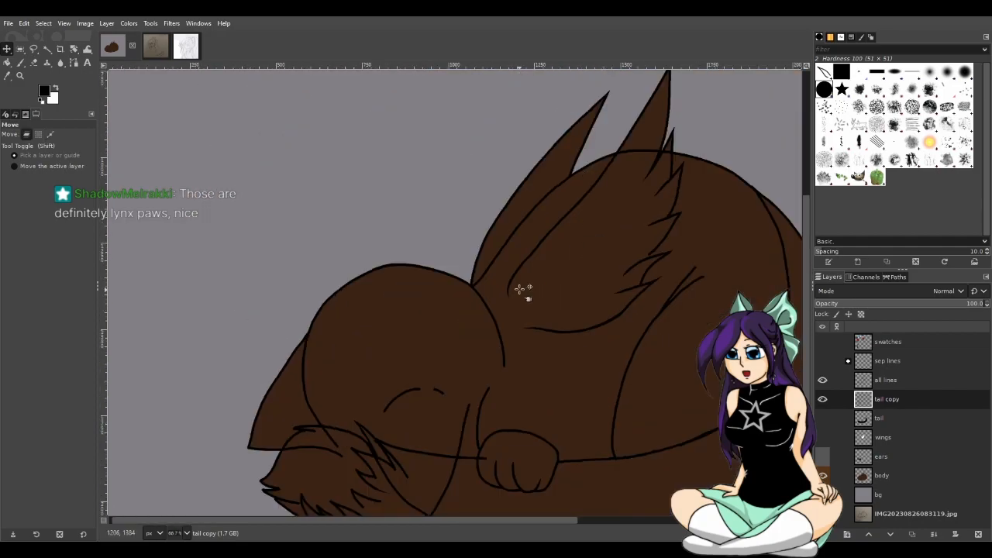
pyautogui.scroll(-3, 532, 370)
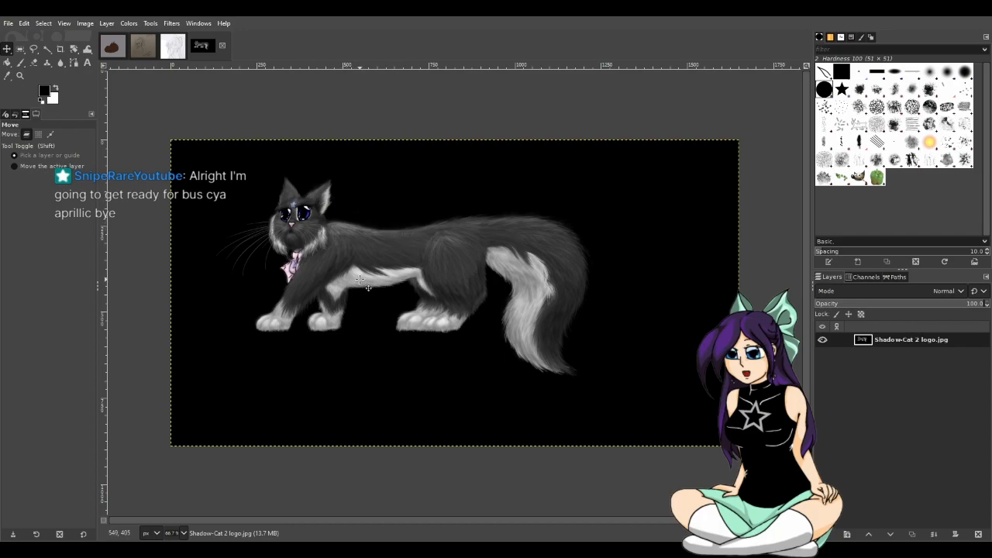
pyautogui.scroll(1, 355, 278)
pyautogui.scroll(2, 360, 279)
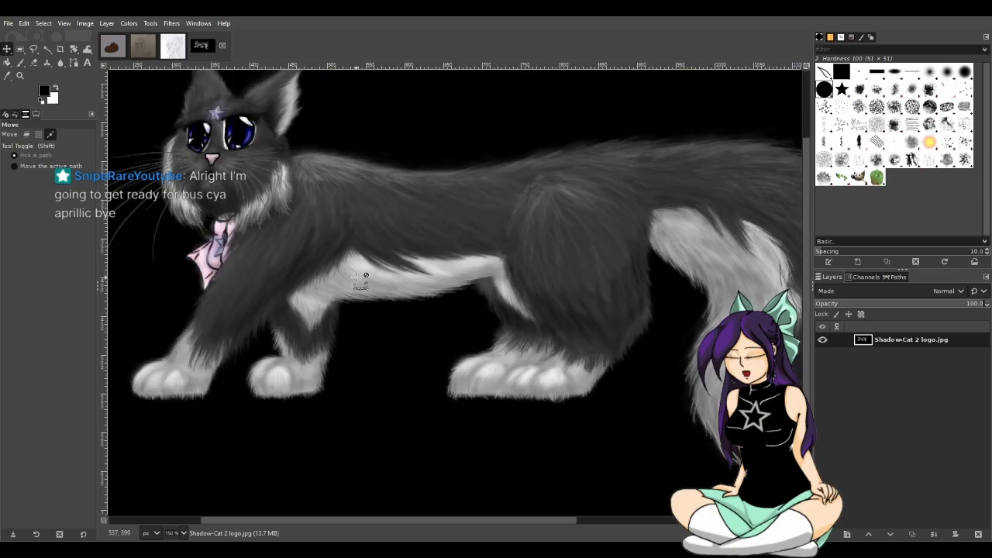
pyautogui.scroll(-3, 361, 279)
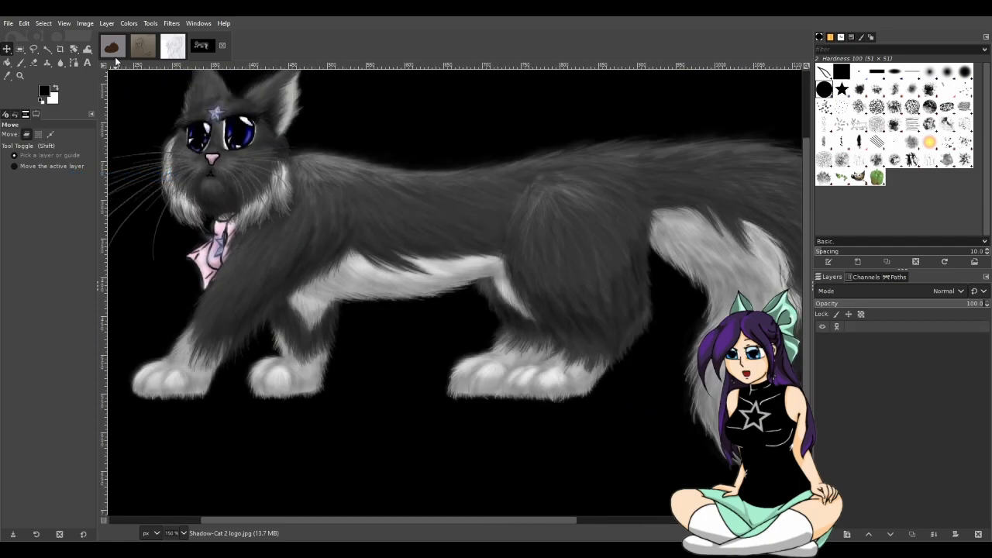
# - Save the sleeping cat illustration sweepy.xcf, and look over the Shadow-Cat 2 logo's head and body before returning to it
pyautogui.click(111, 45)
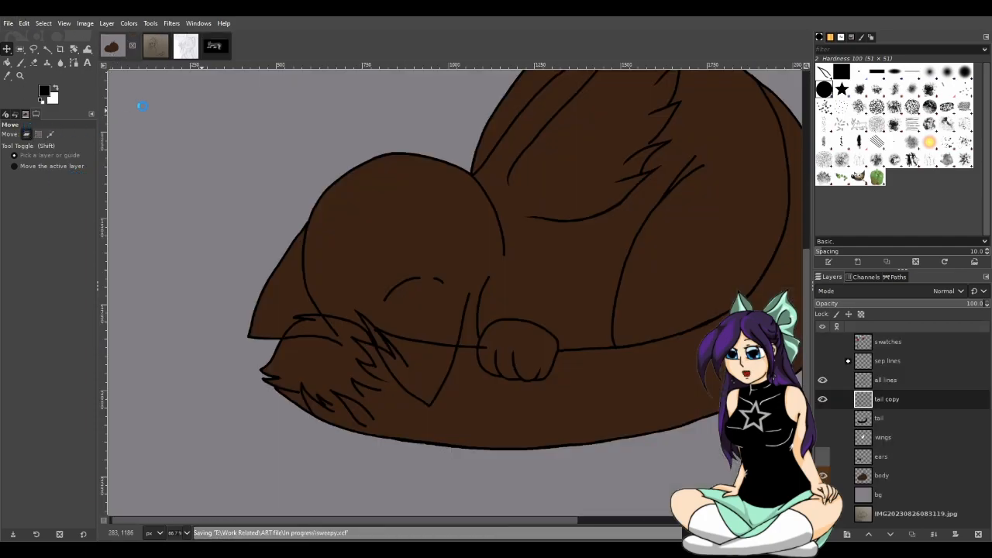
pyautogui.click(209, 50)
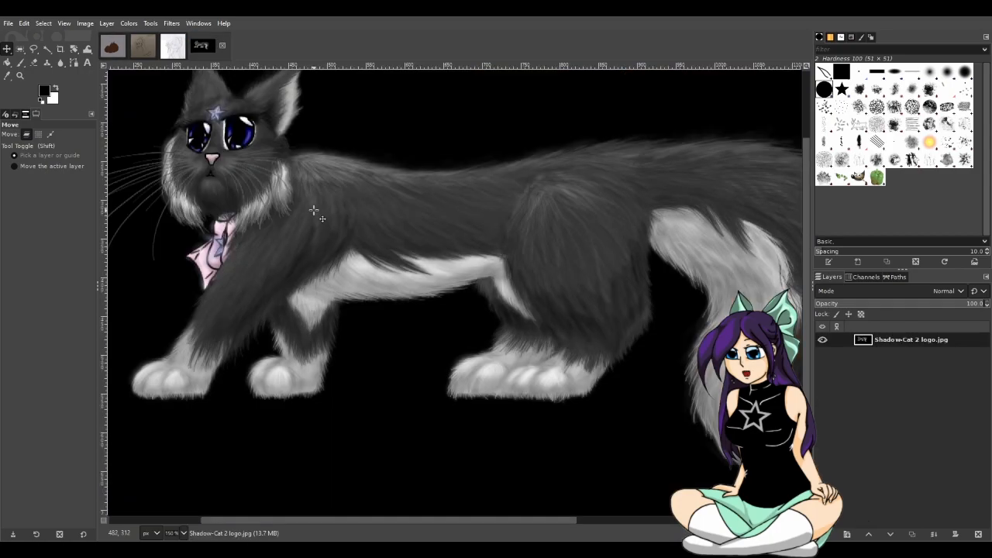
pyautogui.scroll(3, 313, 210)
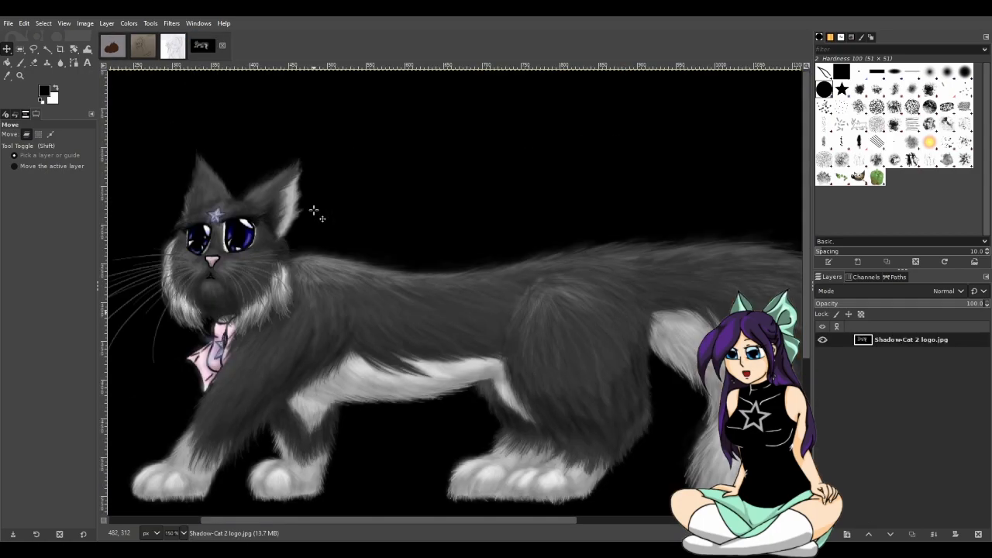
pyautogui.scroll(-3, 313, 210)
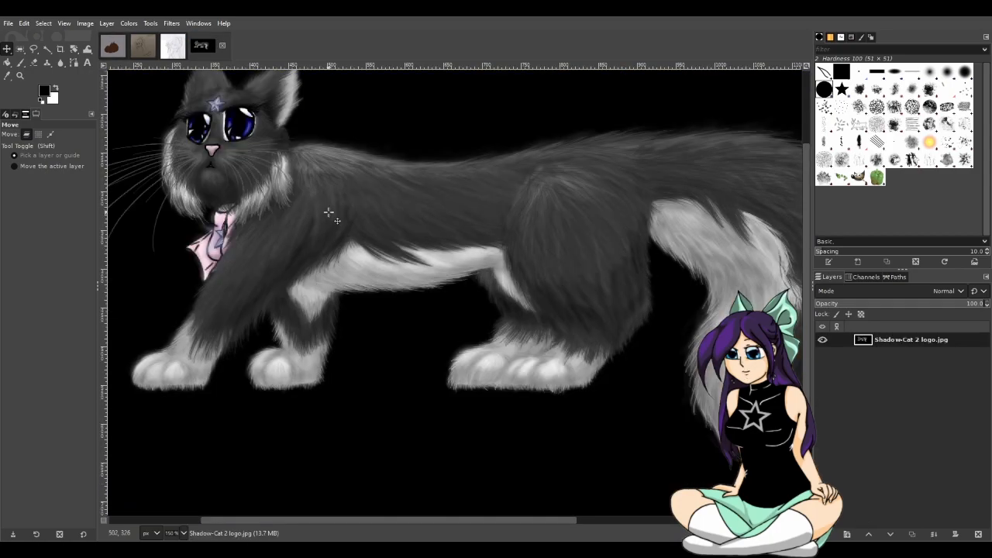
pyautogui.click(120, 54)
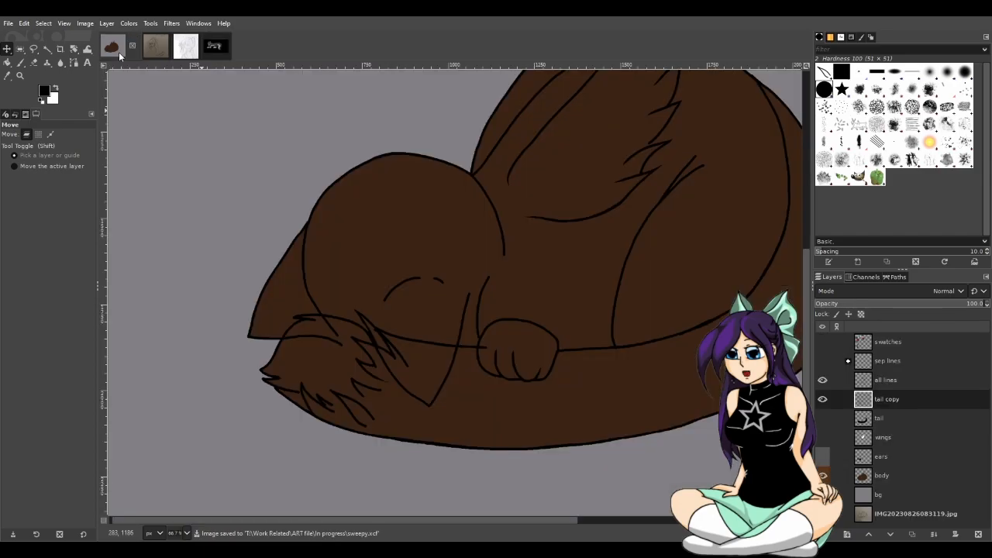
# - Close the Shadow-Cat 2 logo image and bring the whole sleeping cat illustration back into view
pyautogui.click(211, 49)
pyautogui.click(224, 46)
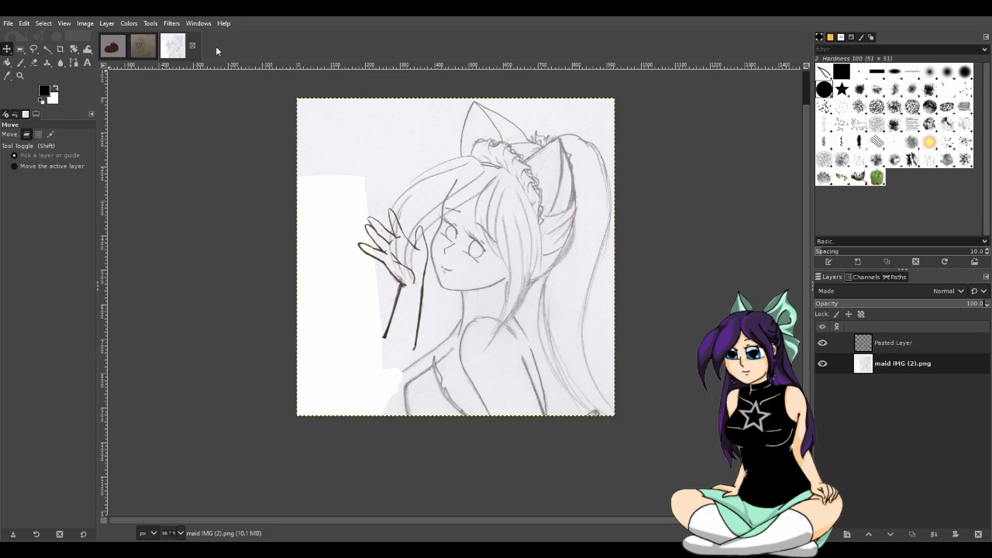
pyautogui.click(118, 55)
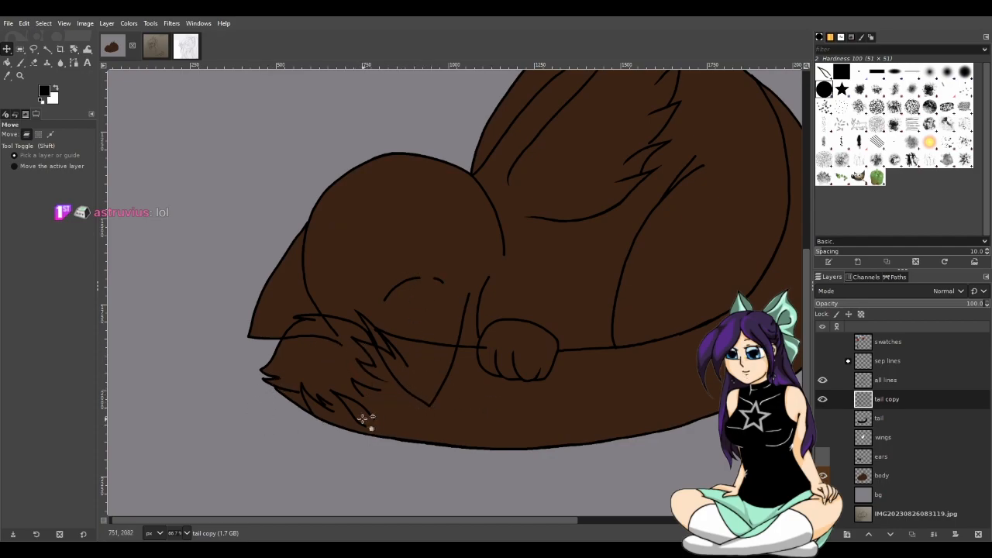
pyautogui.scroll(-1, 418, 423)
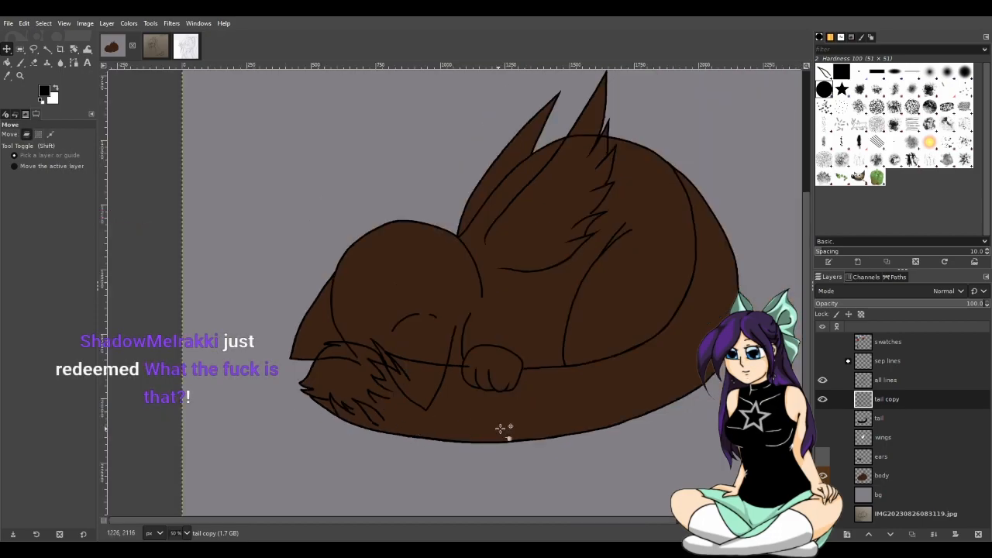
# - Examine the face and wings of the second figure in the pencil sketch of two winged cat girls with halos
pyautogui.click(185, 50)
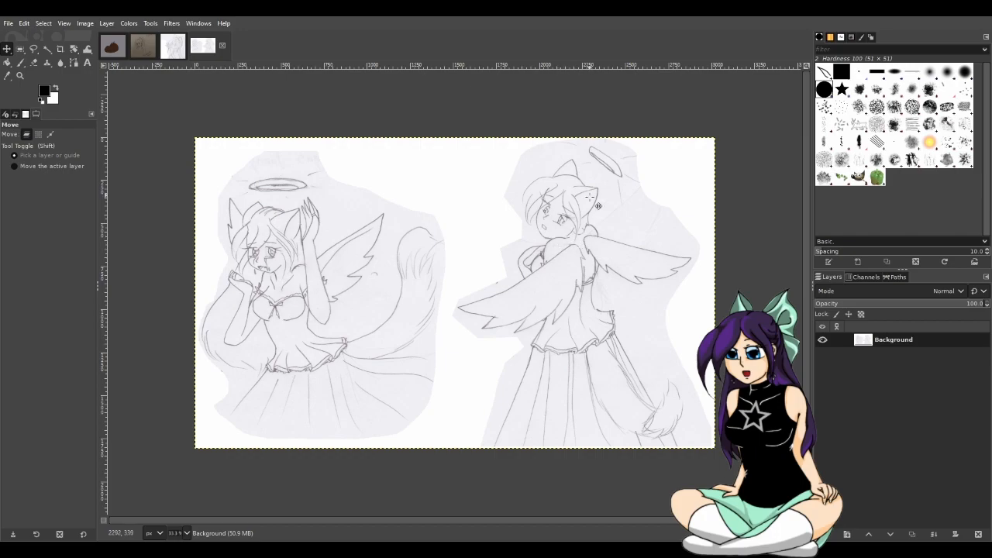
pyautogui.scroll(2, 591, 294)
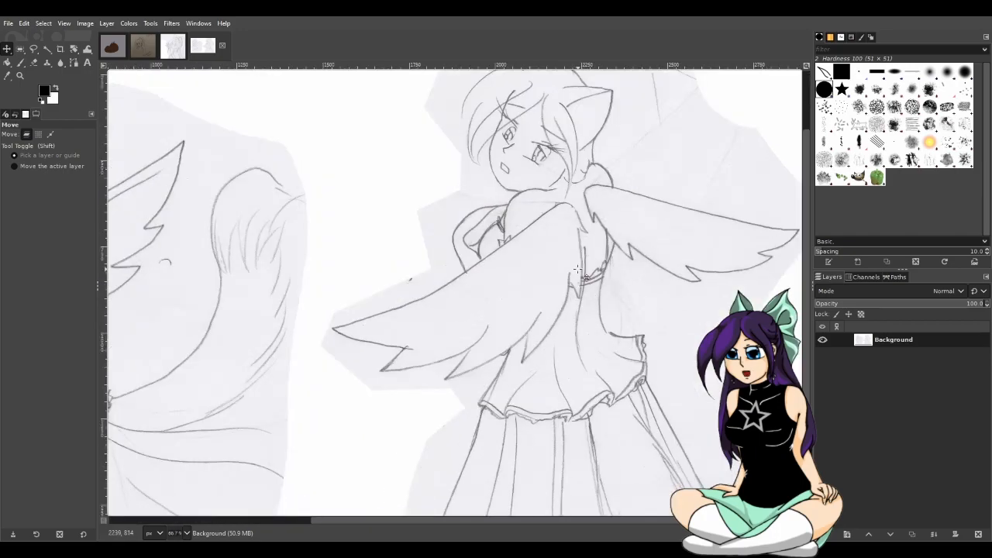
pyautogui.scroll(2, 527, 140)
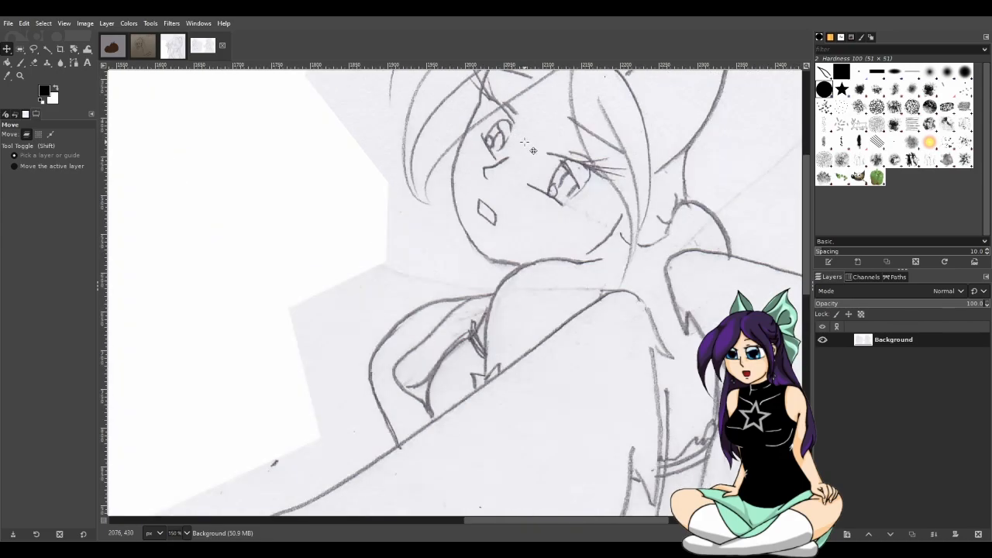
pyautogui.scroll(2, 608, 177)
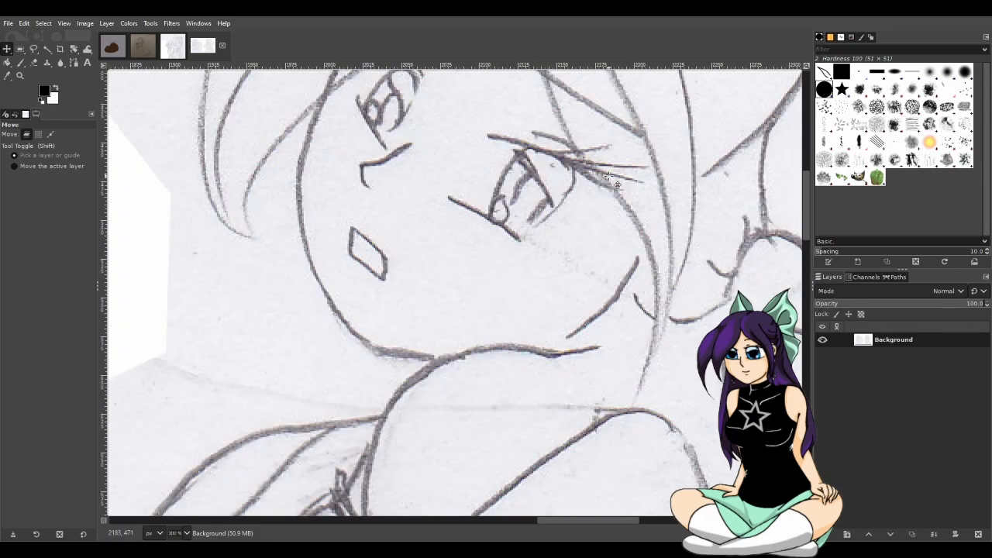
pyautogui.scroll(-6, 608, 177)
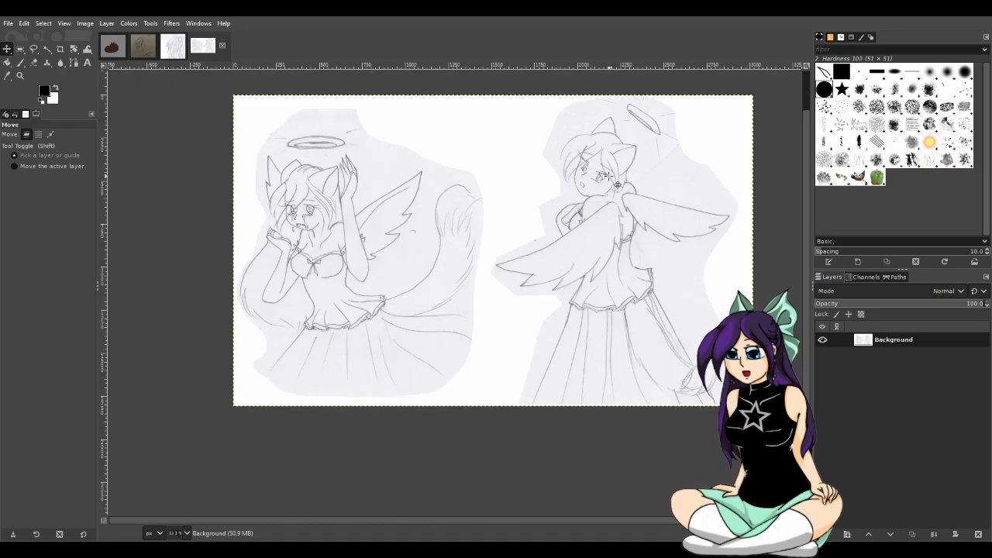
# - Examine both figures in the winged cat girls sketch, including the first girl's wing and dress, alongside the sleeping cat illustration
pyautogui.scroll(1, 608, 177)
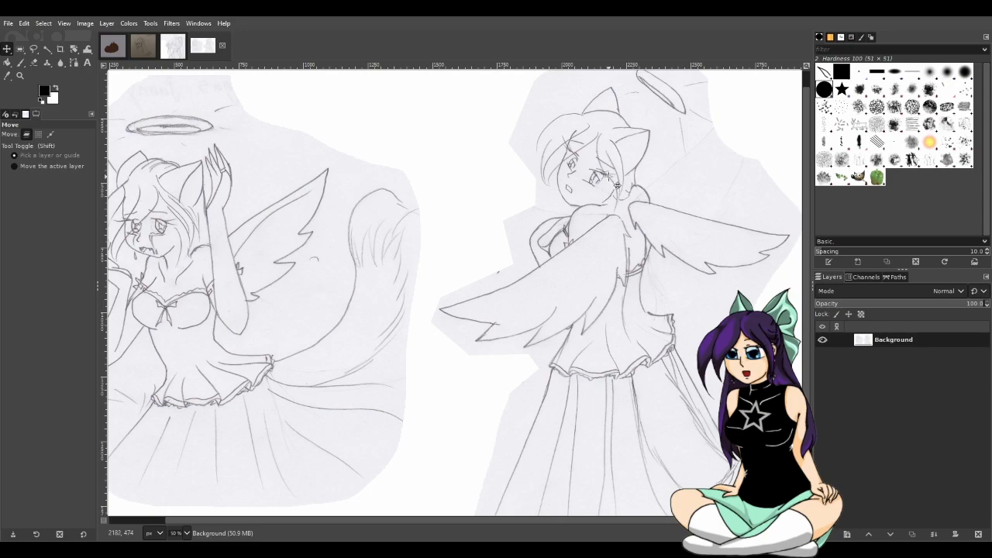
pyautogui.scroll(-2, 529, 224)
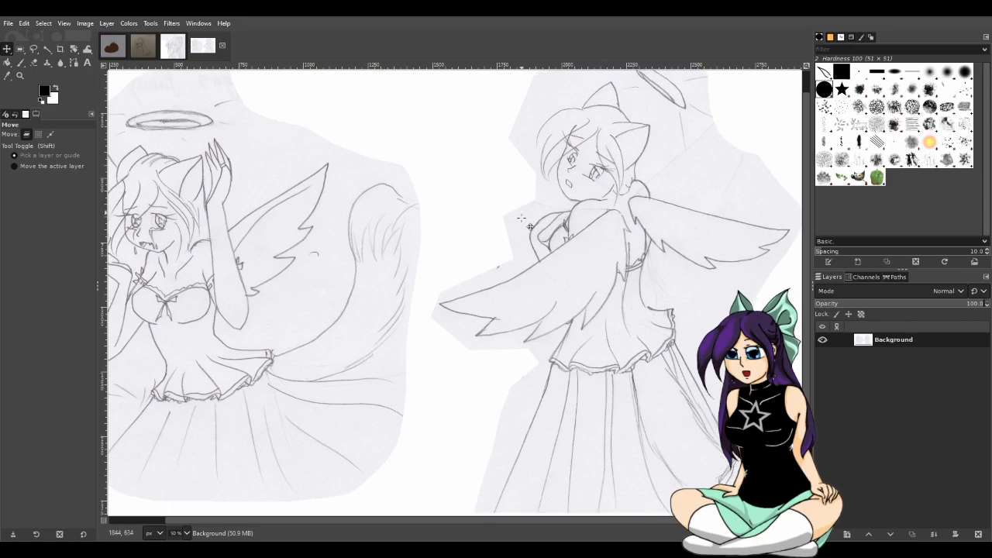
pyautogui.click(111, 49)
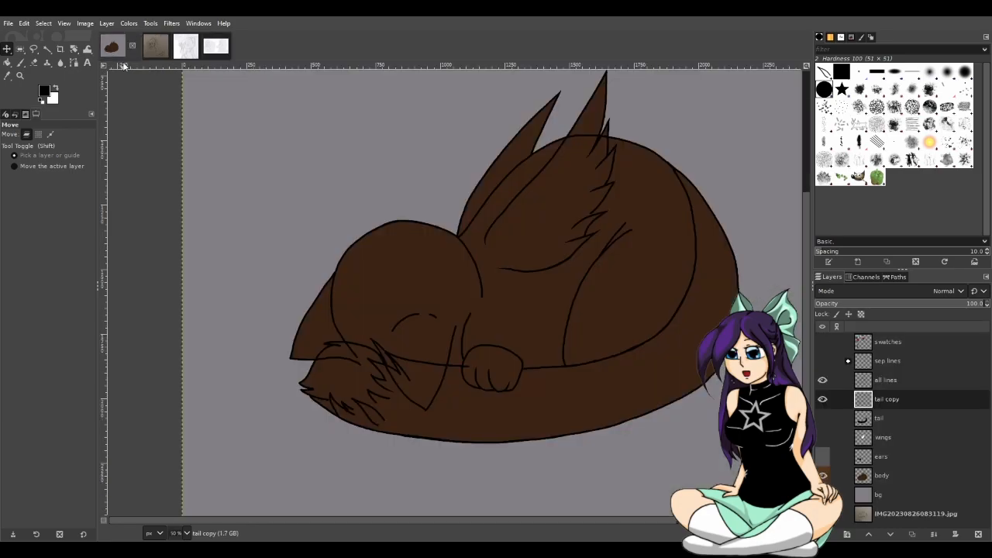
pyautogui.click(216, 52)
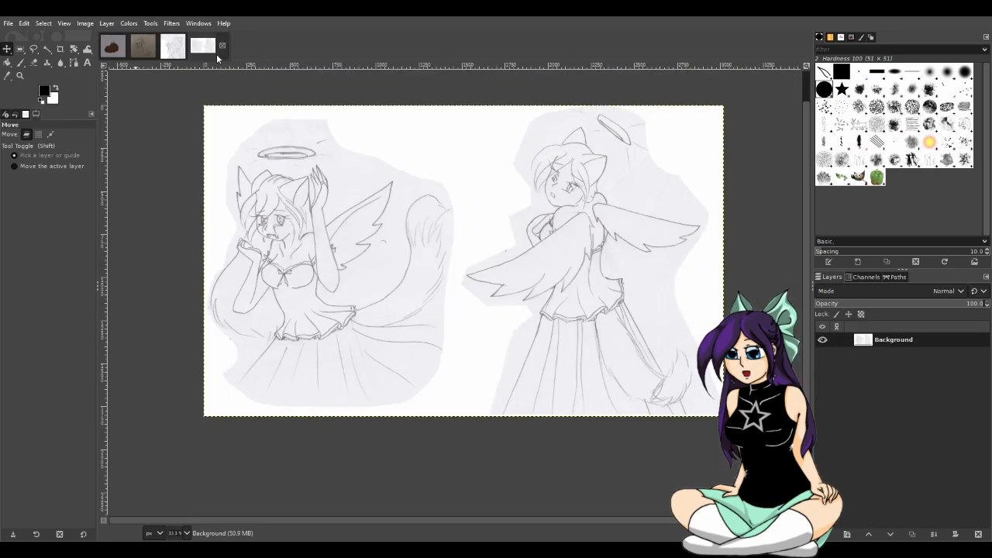
pyautogui.click(111, 52)
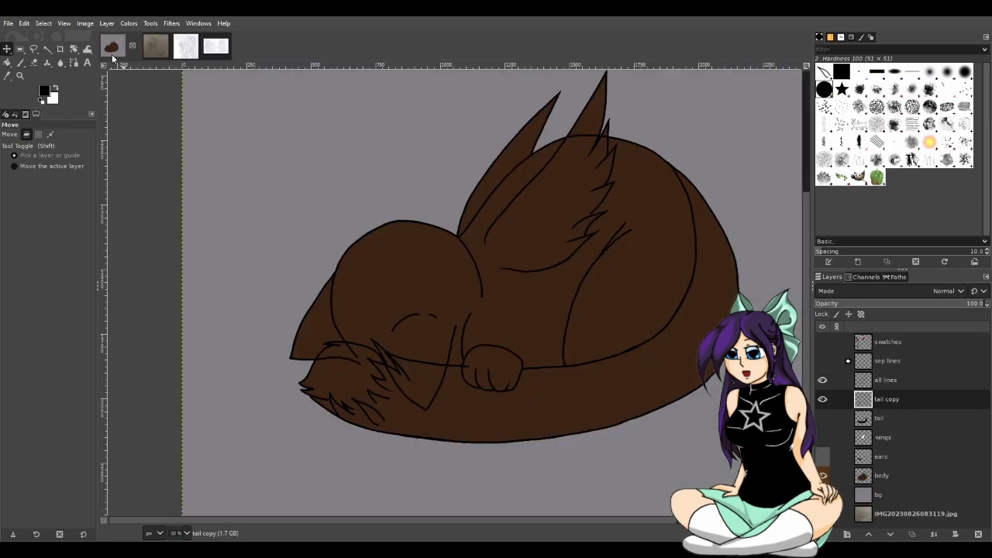
pyautogui.click(215, 50)
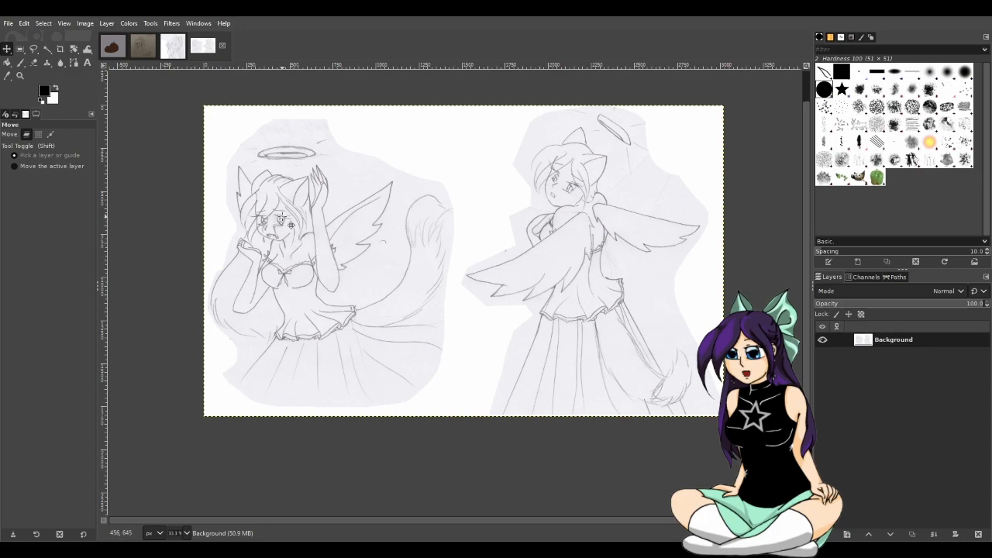
pyautogui.scroll(4, 307, 178)
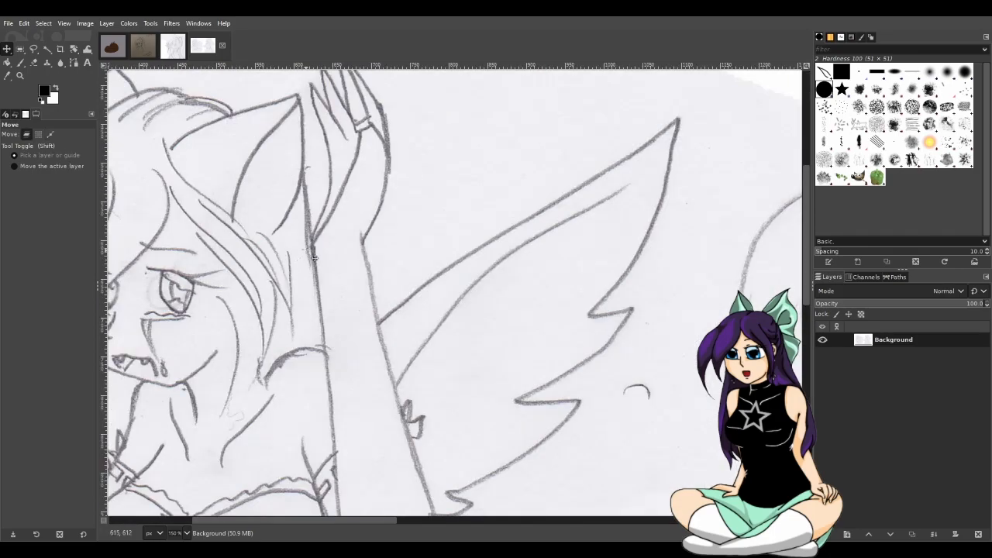
pyautogui.scroll(-5, 376, 267)
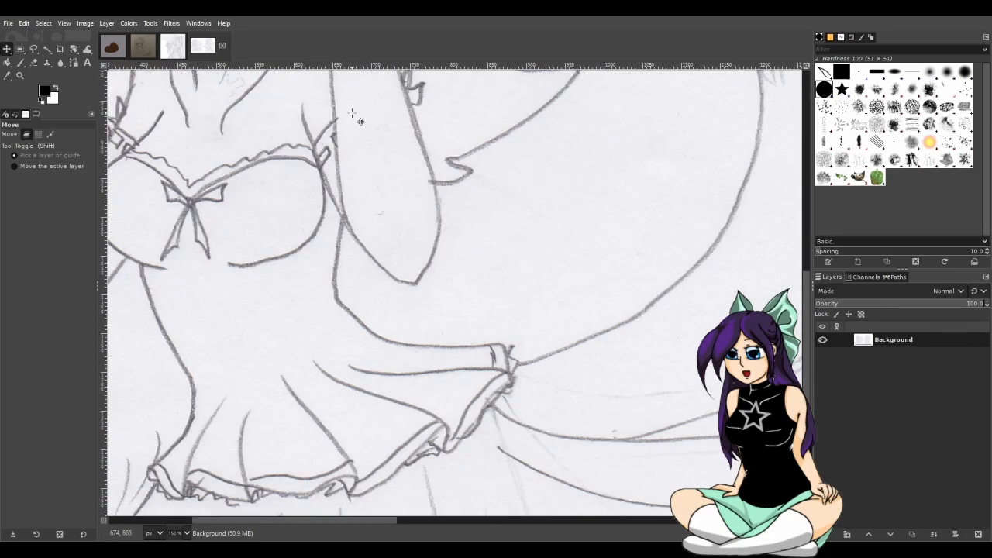
pyautogui.keyDown('ctrl'); pyautogui.scroll(-2, 359, 177); pyautogui.keyUp('ctrl')
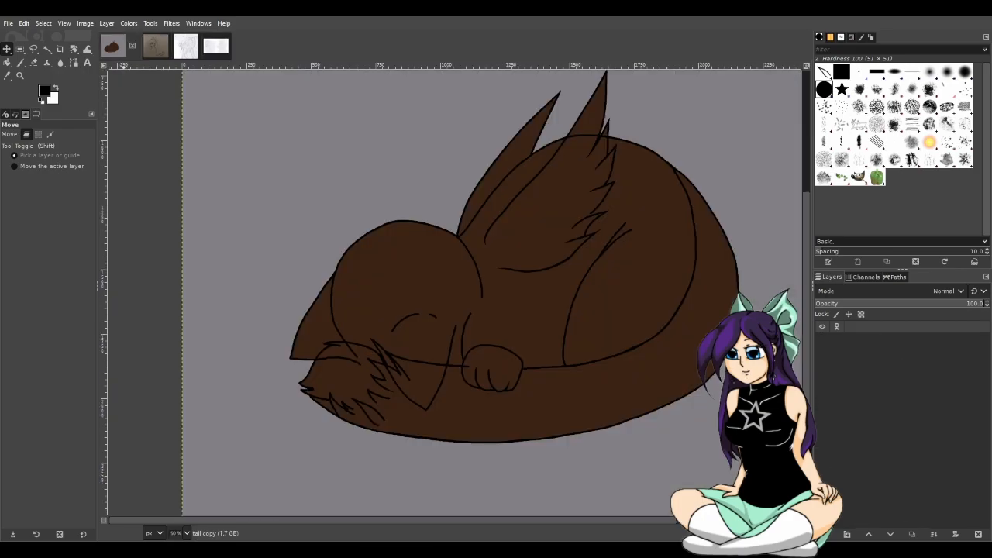
# - Examine the full figure, gown hem and star-trimmed top in the lady venus sketch
pyautogui.scroll(2, 463, 345)
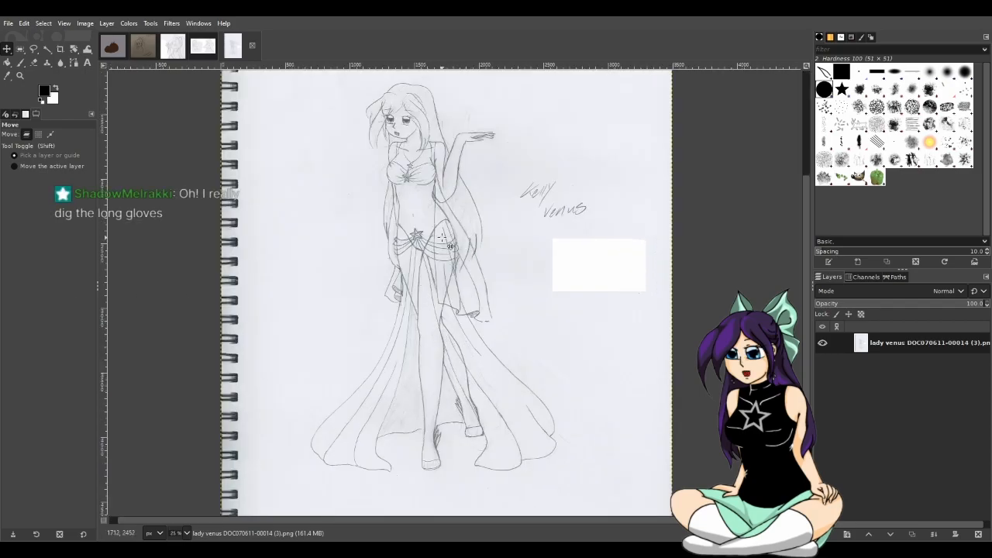
pyautogui.scroll(4, 469, 462)
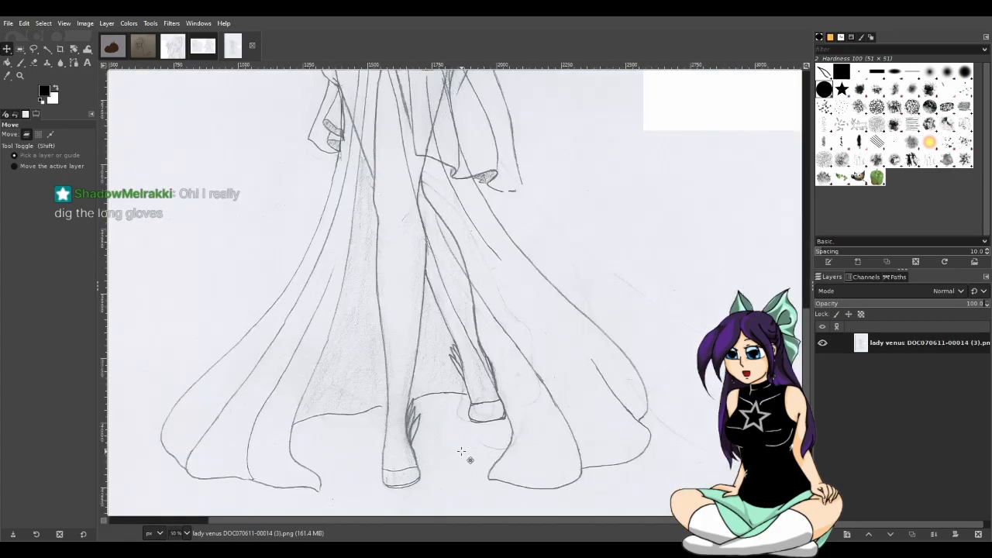
pyautogui.scroll(-3, 461, 452)
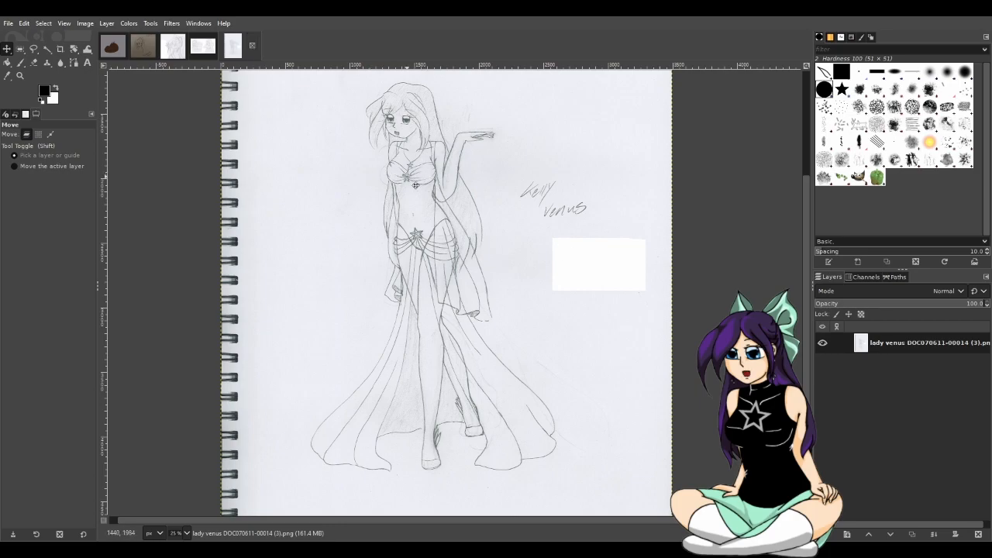
pyautogui.scroll(3, 407, 186)
pyautogui.scroll(1, 403, 190)
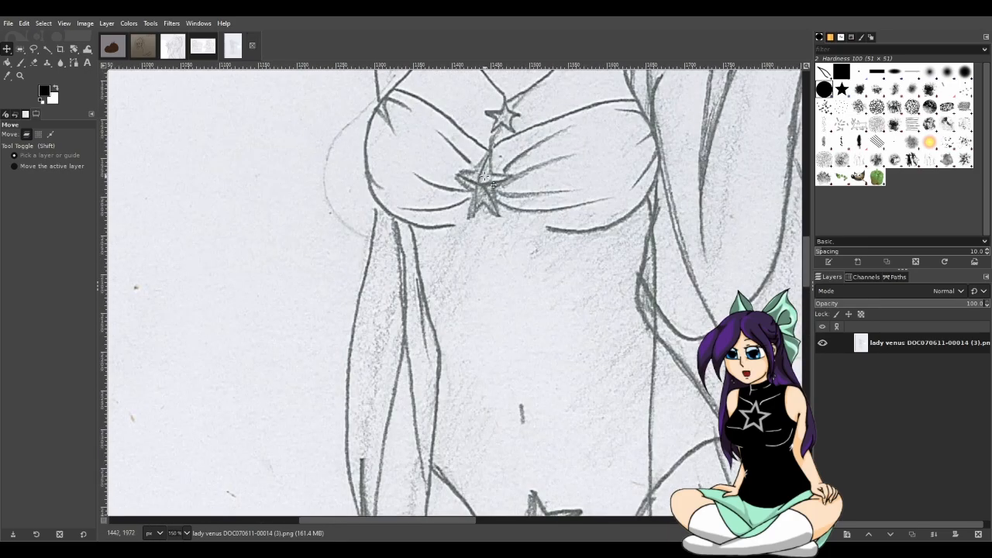
pyautogui.scroll(1, 496, 185)
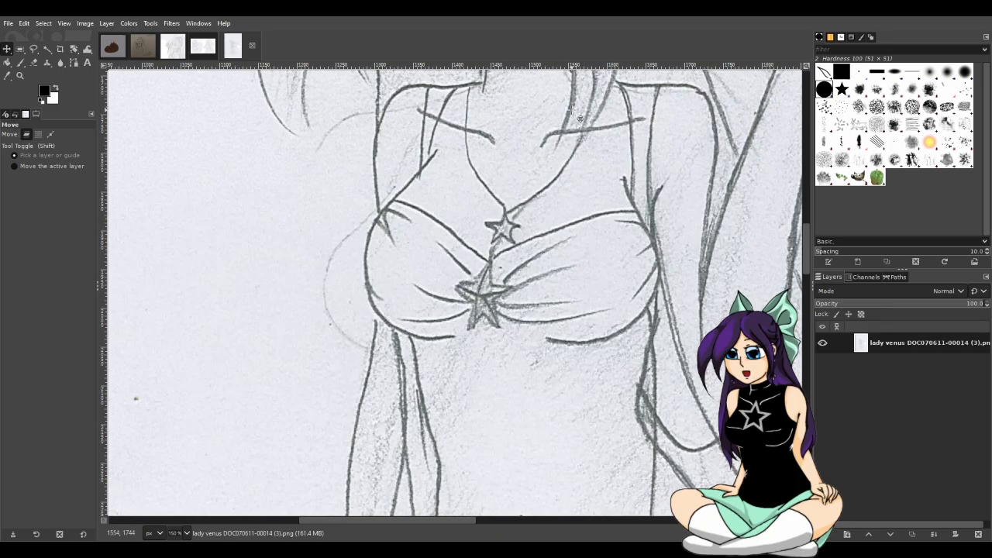
# - Look over the lady venus sketch's star belt, face, raised hand, legs and trailing skirt
pyautogui.scroll(-1, 552, 194)
pyautogui.scroll(-3, 557, 180)
pyautogui.scroll(-2, 562, 169)
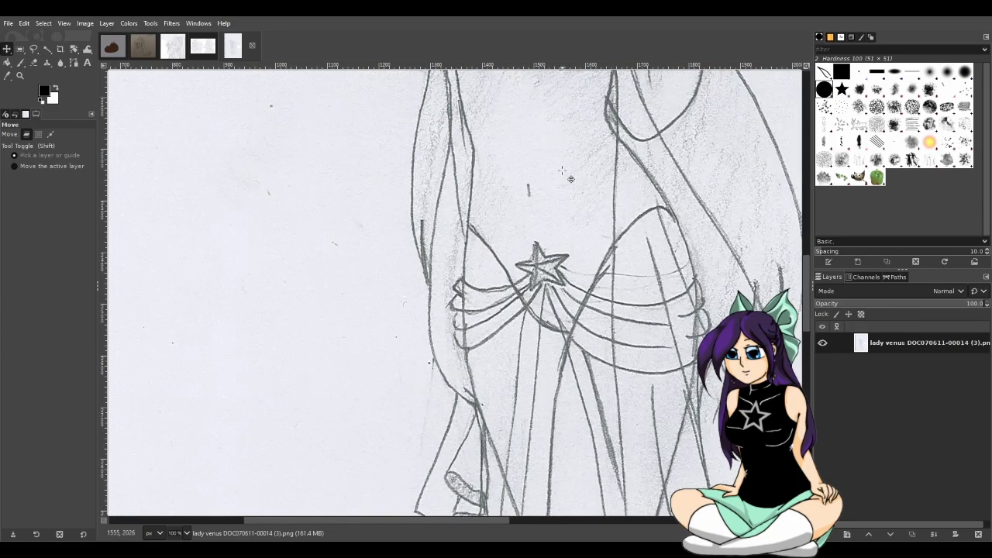
pyautogui.scroll(6, 562, 169)
pyautogui.scroll(-2, 562, 169)
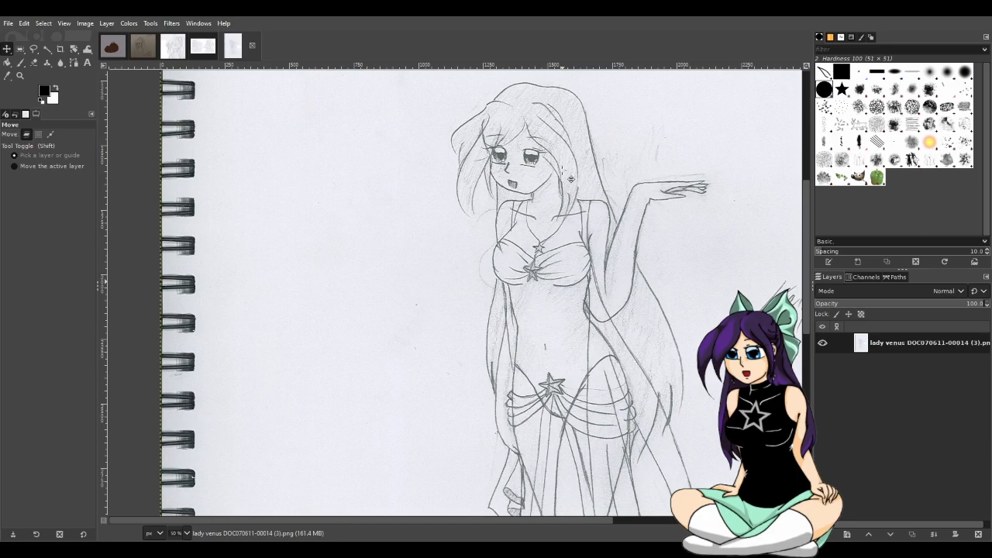
pyautogui.scroll(-10, 571, 179)
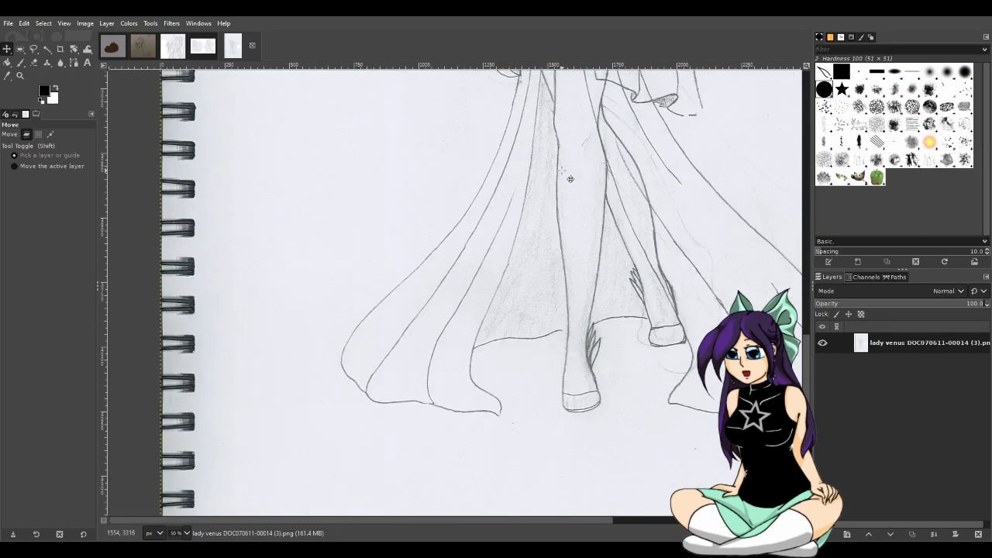
pyautogui.scroll(5, 571, 179)
pyautogui.scroll(5, 566, 180)
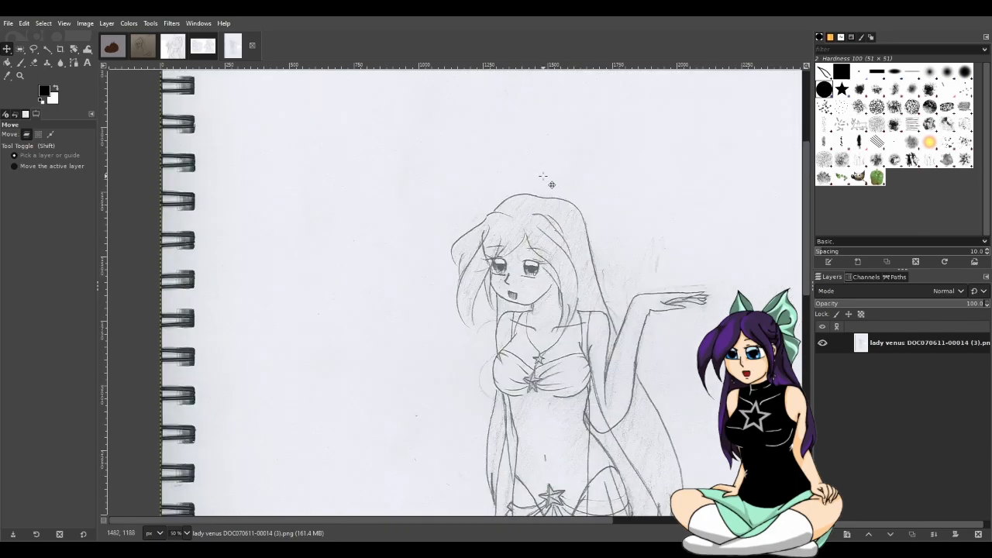
# - Compare the whole winged cat girls sketch with the lady venus sketch, examining the latter's long dress, belt and top
pyautogui.click(203, 54)
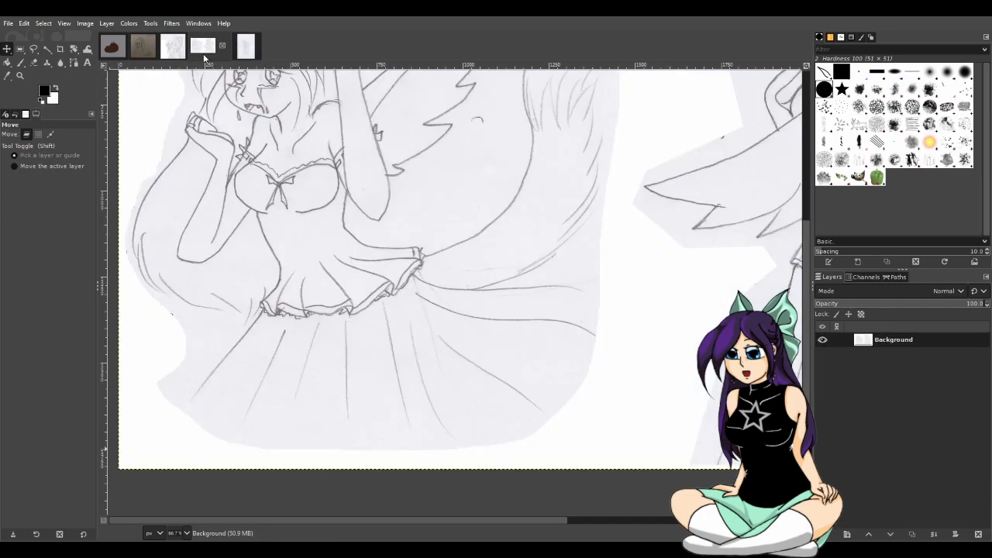
pyautogui.scroll(-2, 391, 193)
pyautogui.scroll(2, 394, 193)
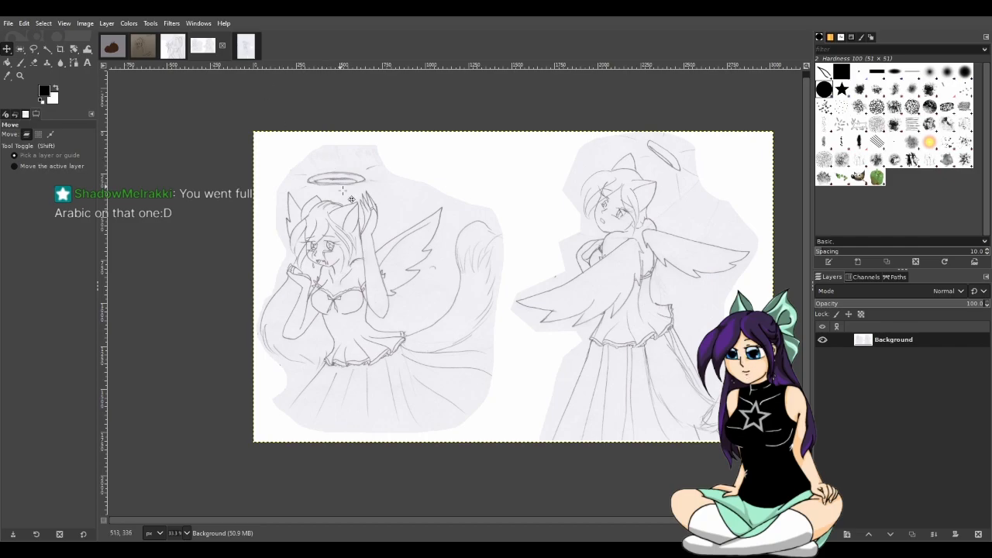
pyautogui.hotkey('ctrl', 'pagedown')
pyautogui.scroll(-2, 589, 357)
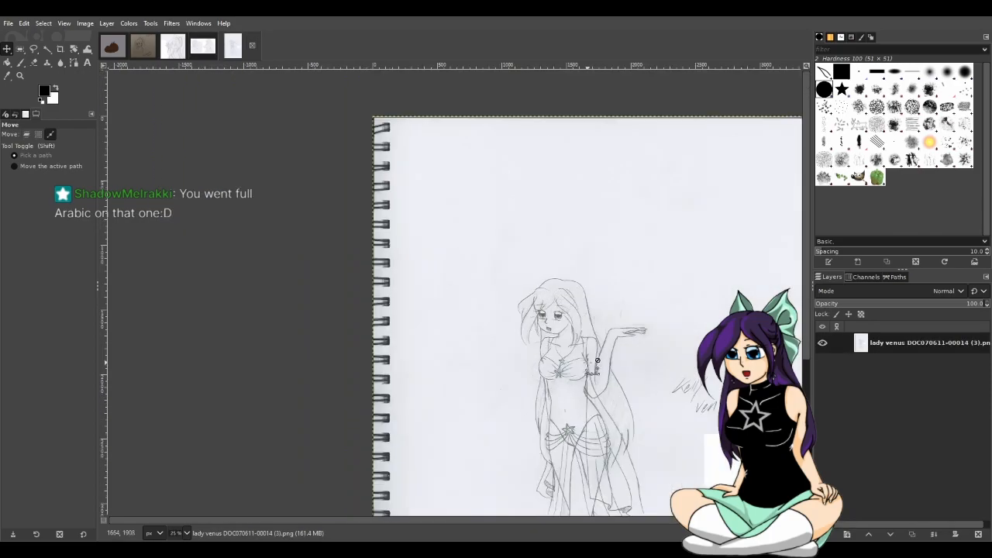
pyautogui.scroll(-5, 597, 360)
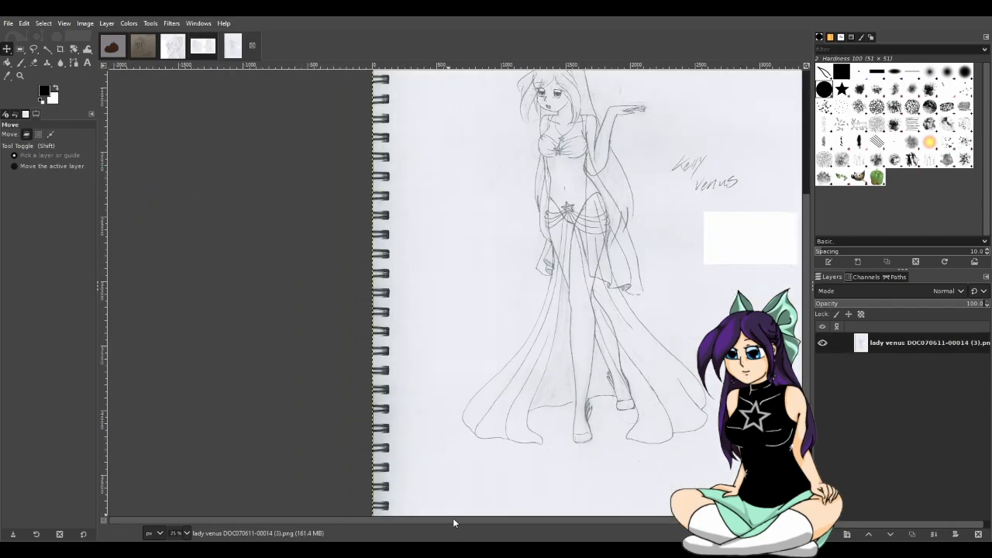
pyautogui.moveTo(452, 519); pyautogui.dragTo(500, 519)
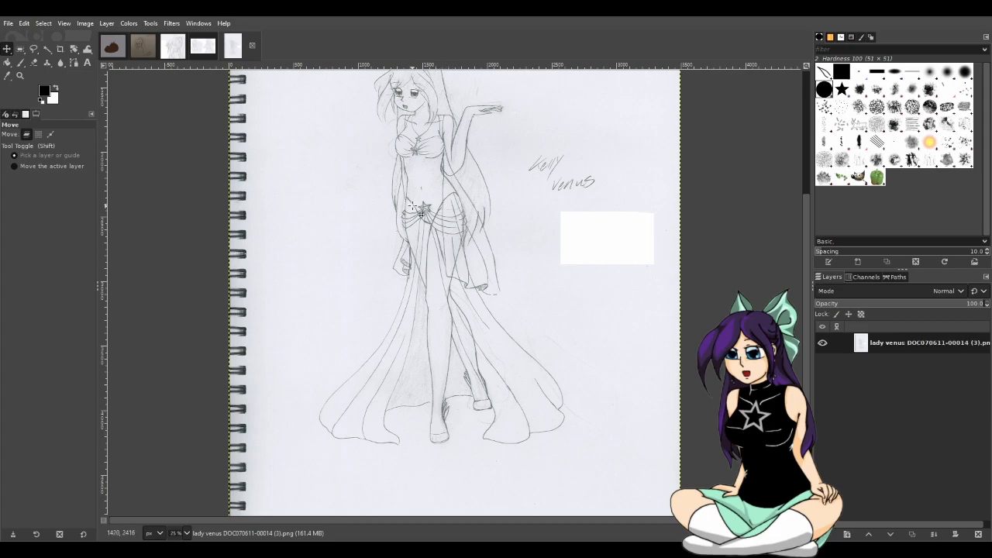
pyautogui.keyDown('ctrl'); pyautogui.scroll(3, 420, 210); pyautogui.keyUp('ctrl')
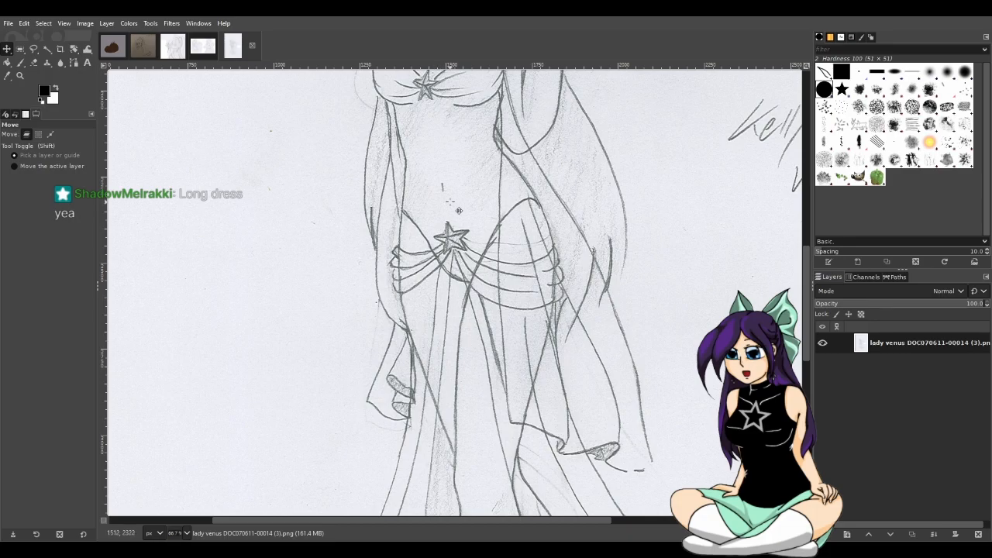
pyautogui.scroll(3, 487, 139)
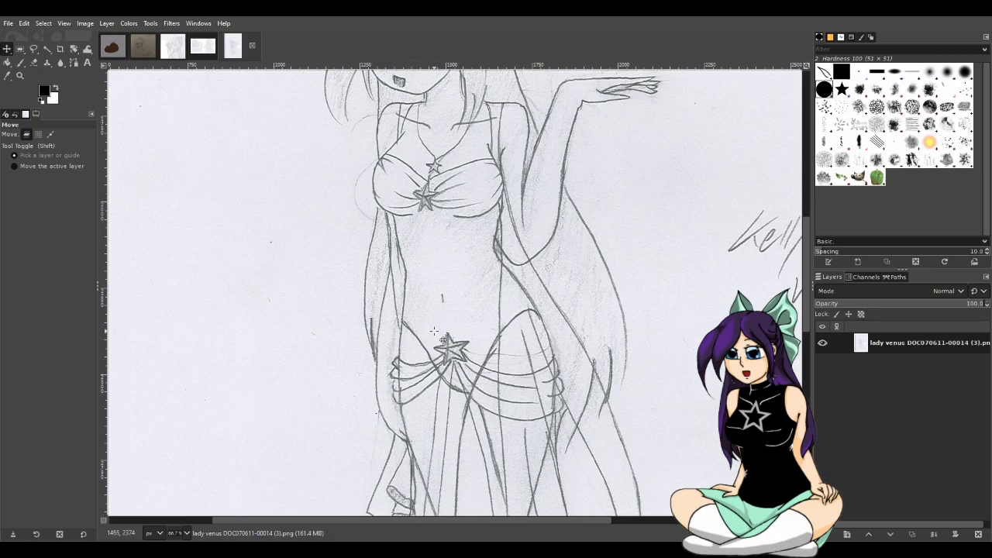
pyautogui.scroll(-3, 432, 332)
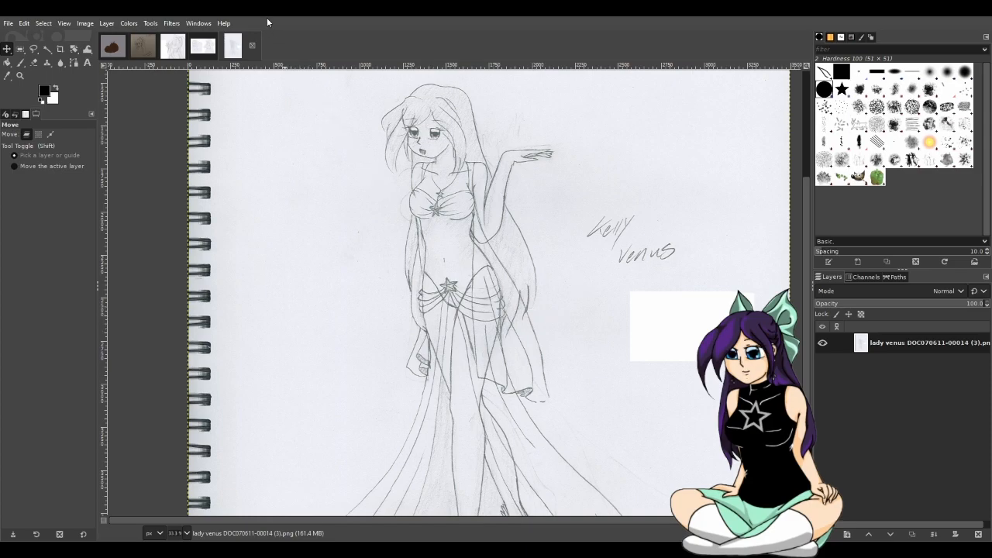
# - Close the lady venus and winged cat girls sketches and return to the sleeping cat illustration
pyautogui.click(251, 46)
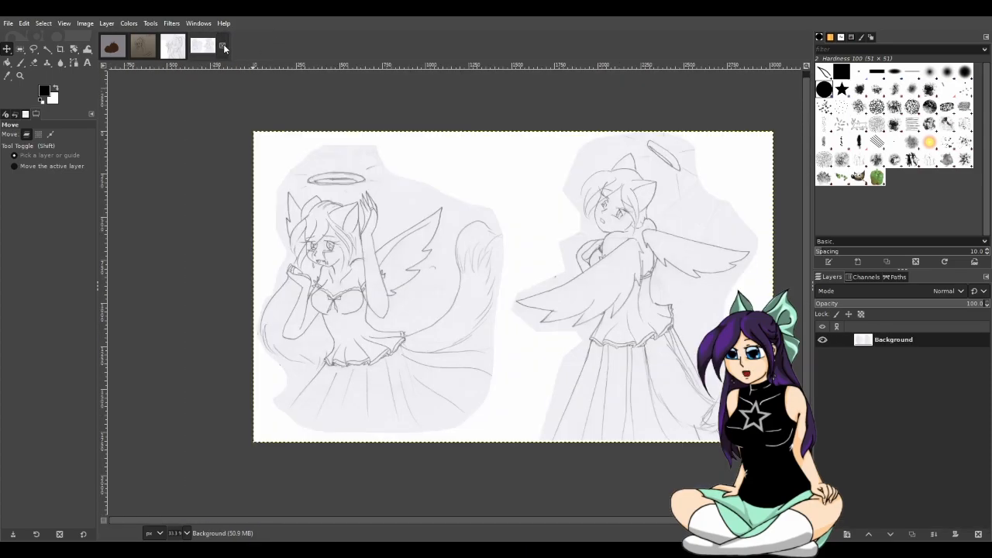
pyautogui.click(223, 46)
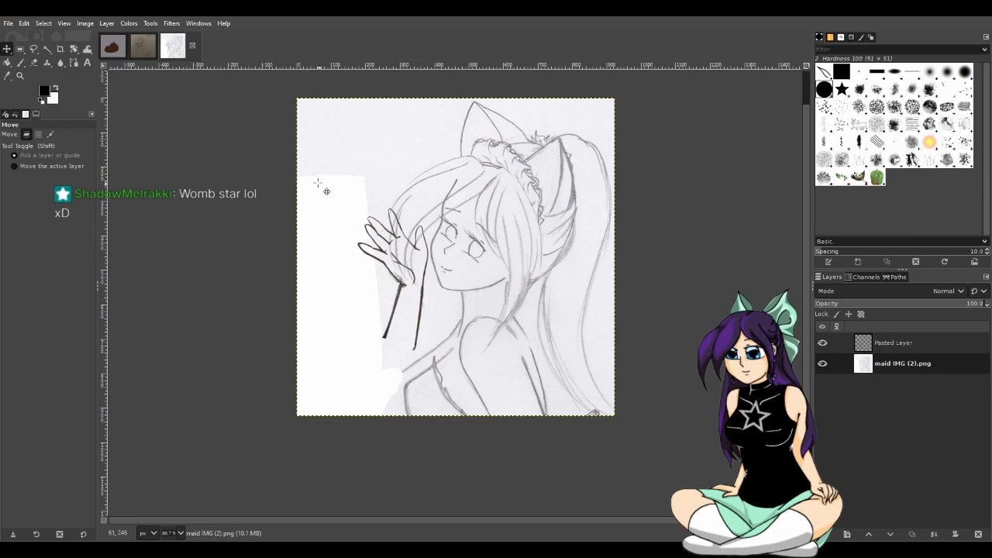
pyautogui.click(114, 53)
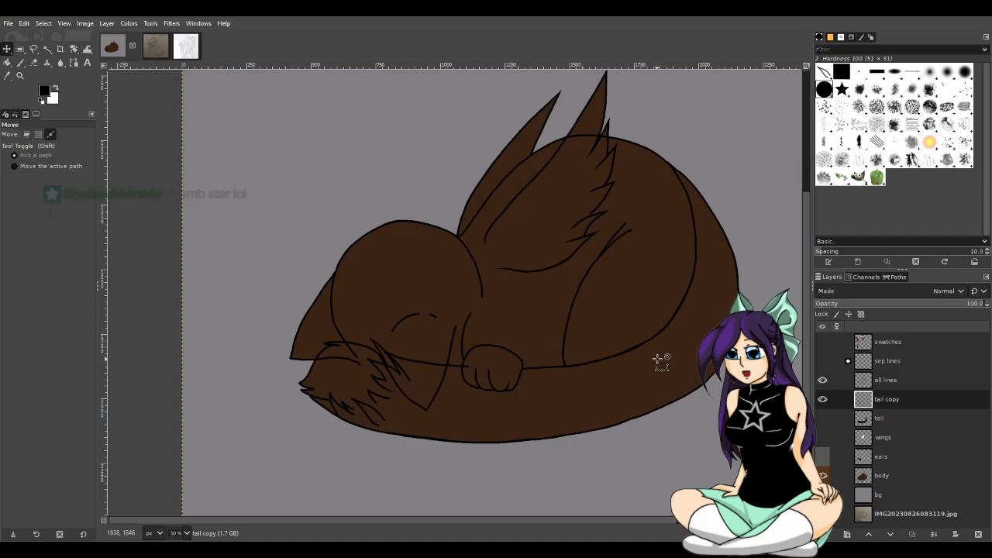
pyautogui.scroll(1, 657, 359)
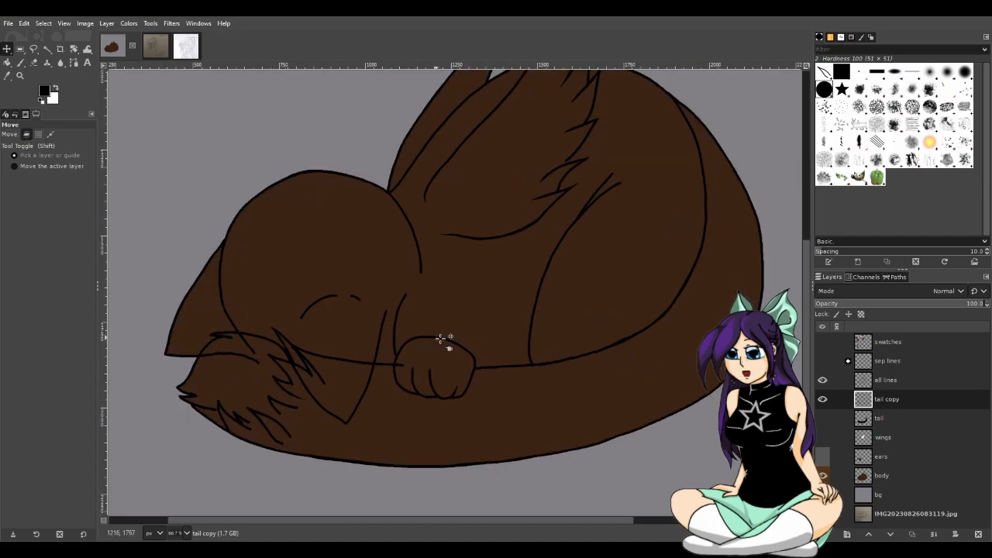
pyautogui.scroll(-1, 653, 387)
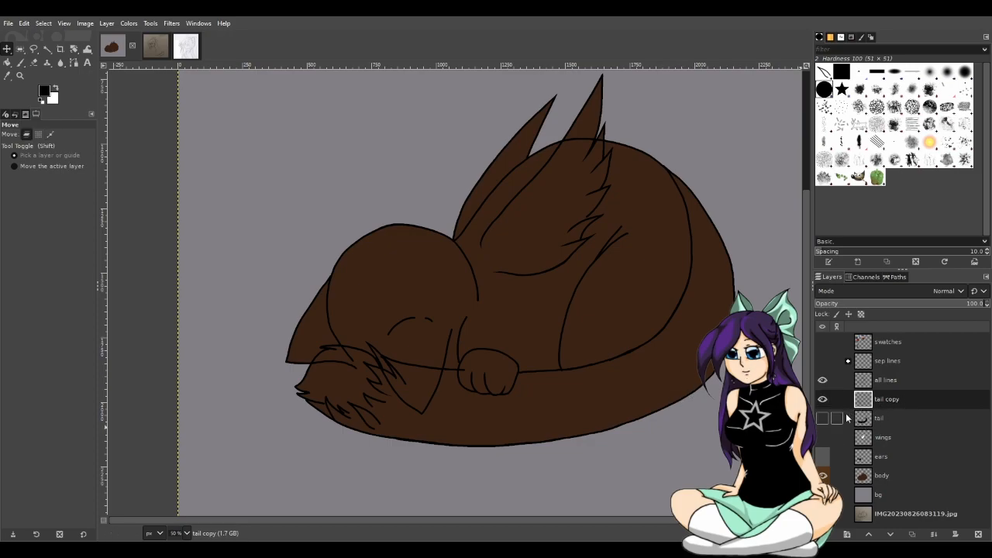
# - Hide the all lines layer and erase the tail's upper outline beyond the fur tuft with a size 88 eraser
pyautogui.click(823, 380)
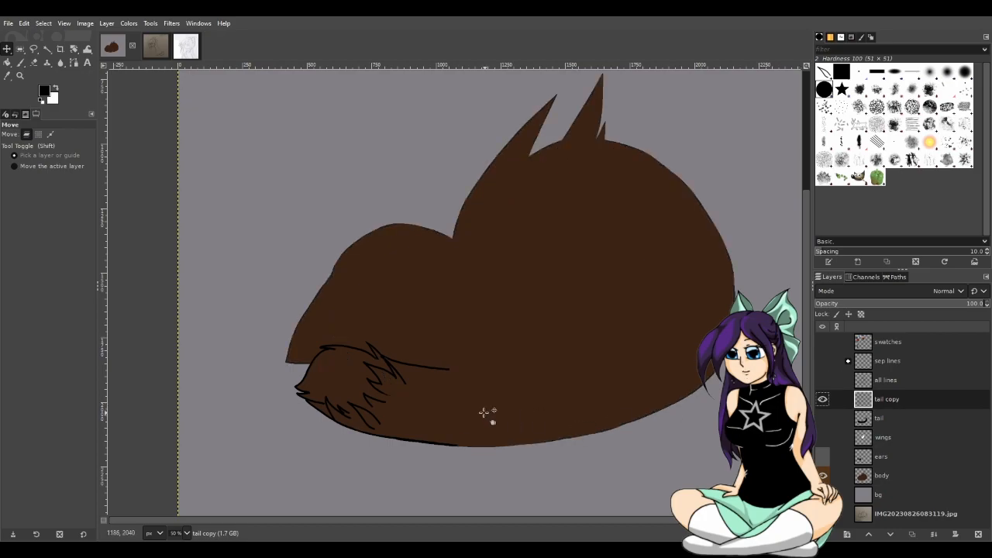
pyautogui.scroll(2, 456, 418)
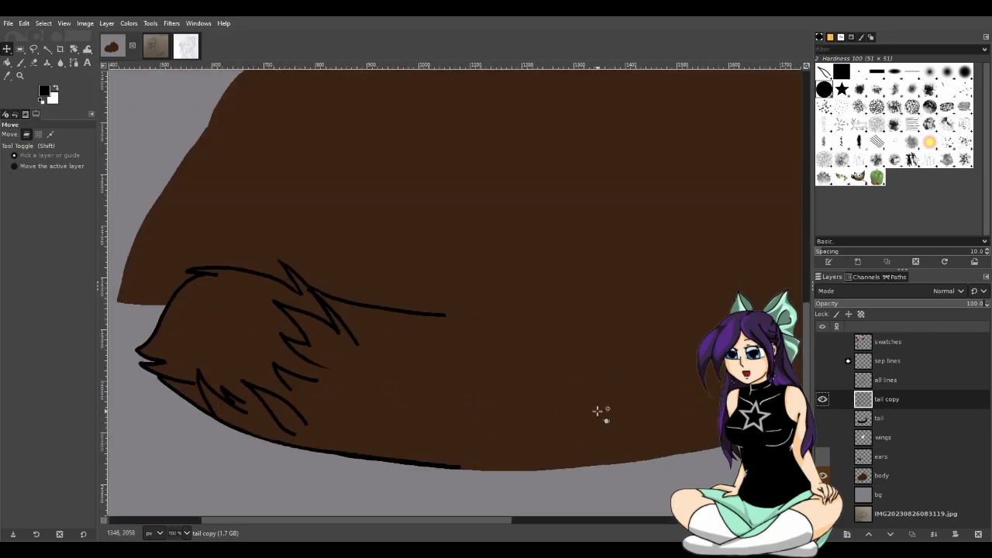
pyautogui.click(34, 62)
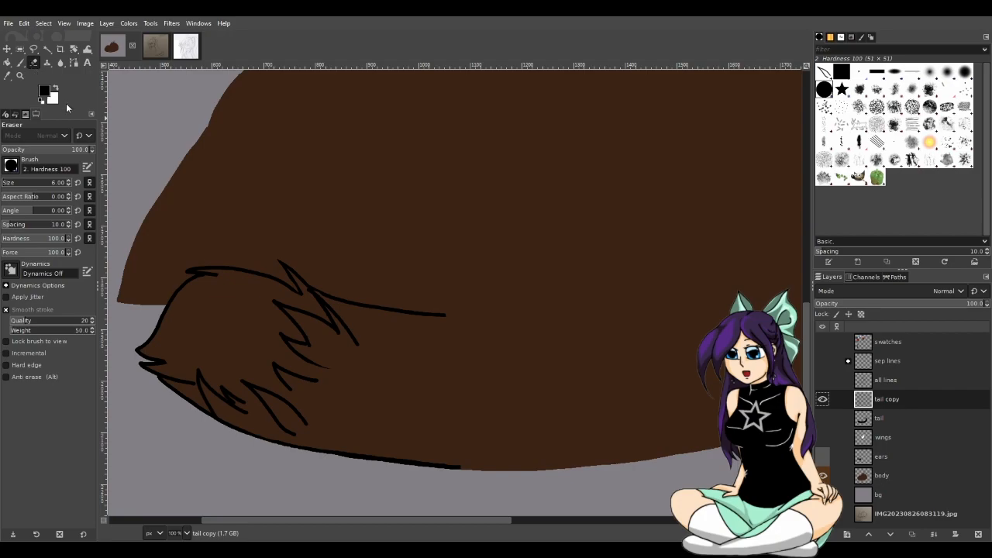
pyautogui.click(48, 183)
pyautogui.keyDown('ctrl'); pyautogui.scroll(2, 339, 280); pyautogui.keyUp('ctrl')
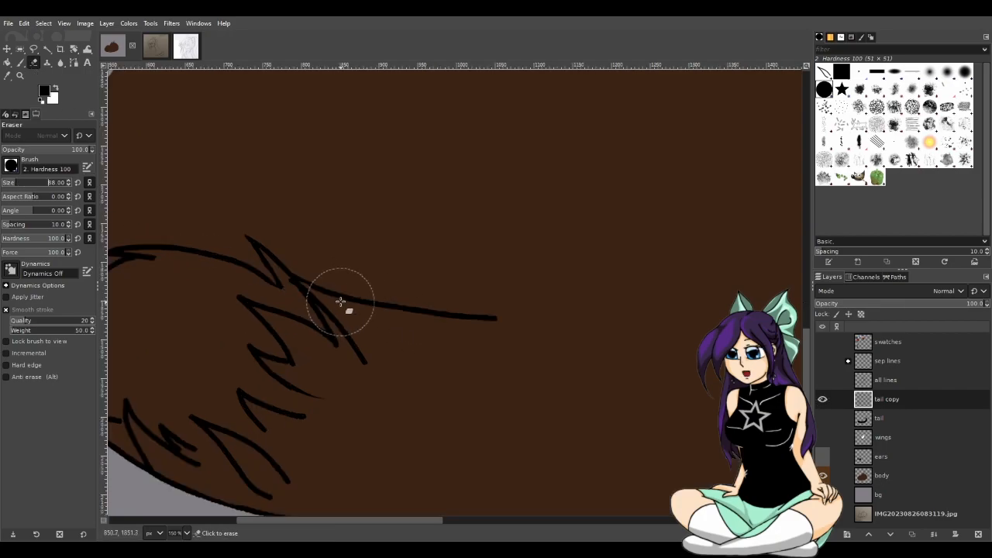
pyautogui.click(322, 246)
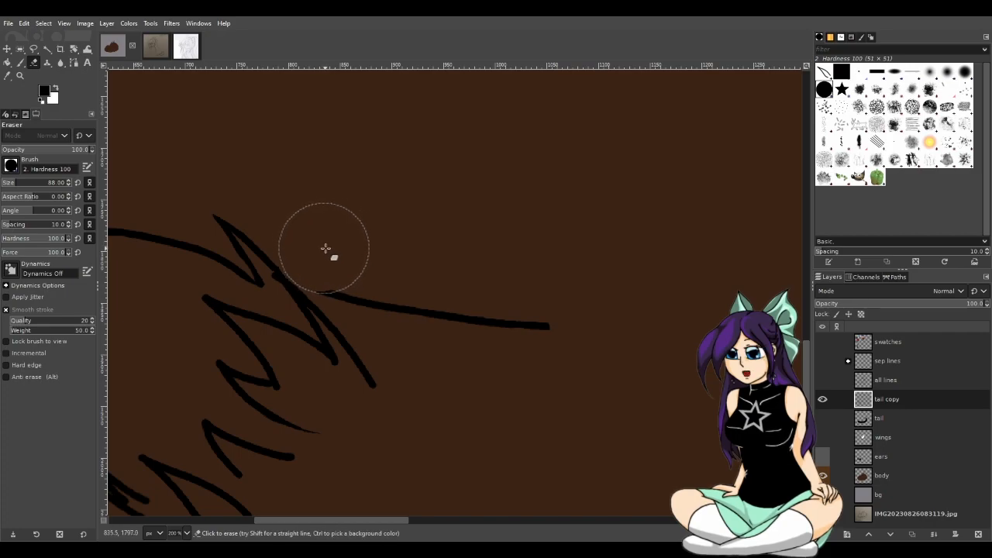
pyautogui.moveTo(336, 258)
pyautogui.mouseDown()
pyautogui.moveTo(375, 279)
pyautogui.moveTo(587, 326)
pyautogui.mouseUp()
# - Erase the tail's lower outline on the tail copy layer up to the first lower fur spike
pyautogui.scroll(-3, 508, 378)
pyautogui.scroll(-3, 509, 378)
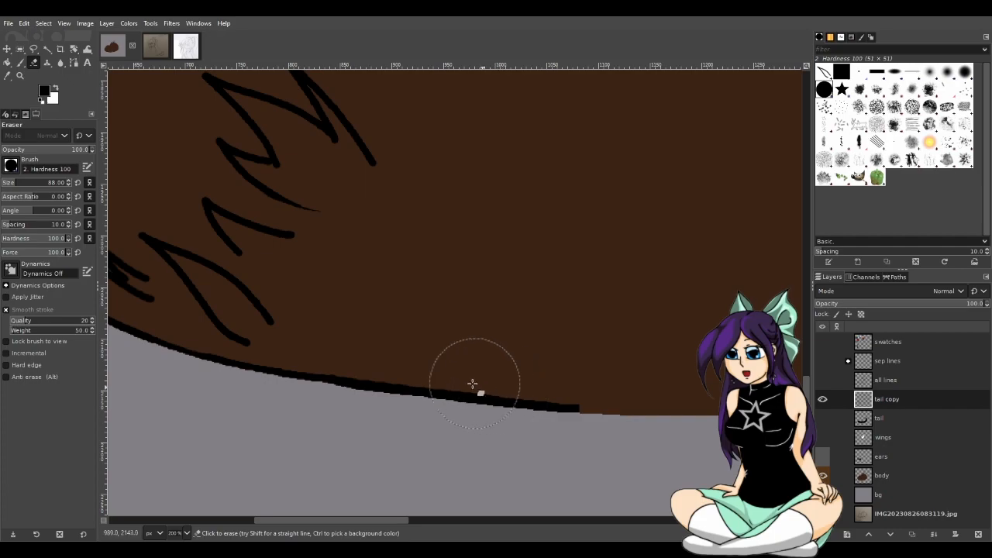
pyautogui.moveTo(304, 403); pyautogui.dragTo(609, 436)
pyautogui.moveTo(392, 521); pyautogui.dragTo(348, 517)
pyautogui.moveTo(337, 348); pyautogui.dragTo(513, 414)
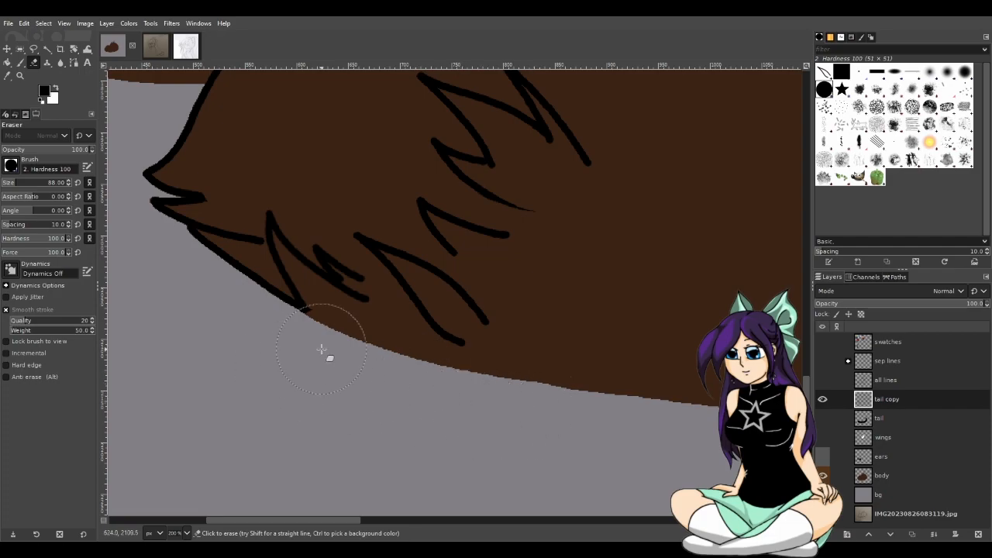
# - Reduce the eraser to size 16 and trim the stray inner line ends at the fur's top notch and lower-left edge
pyautogui.scroll(3, 418, 422)
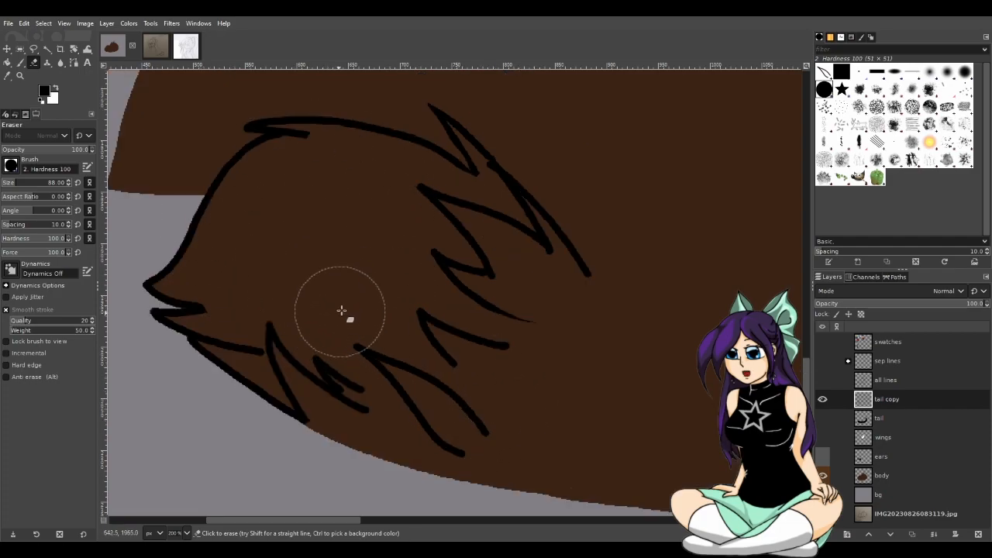
pyautogui.click(13, 182)
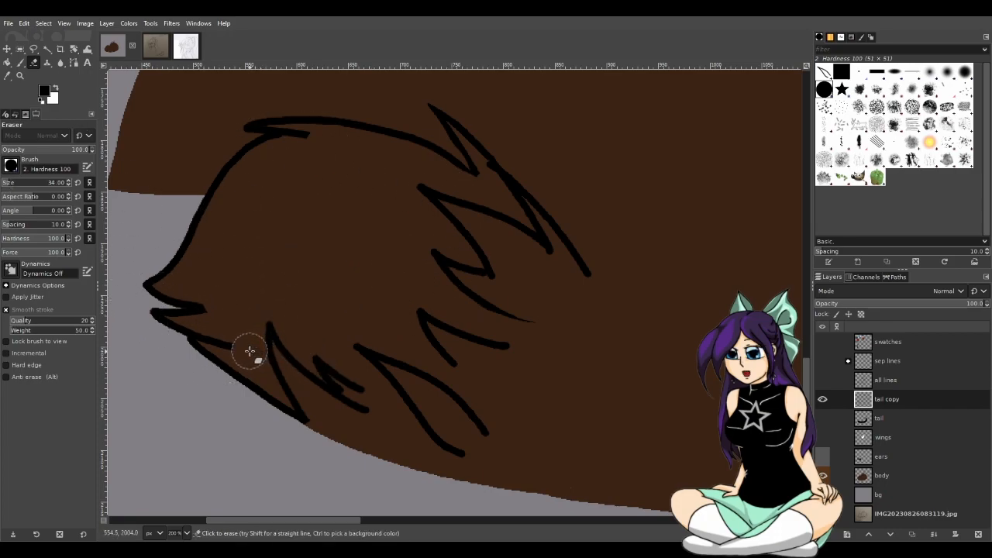
pyautogui.moveTo(325, 149); pyautogui.dragTo(295, 139)
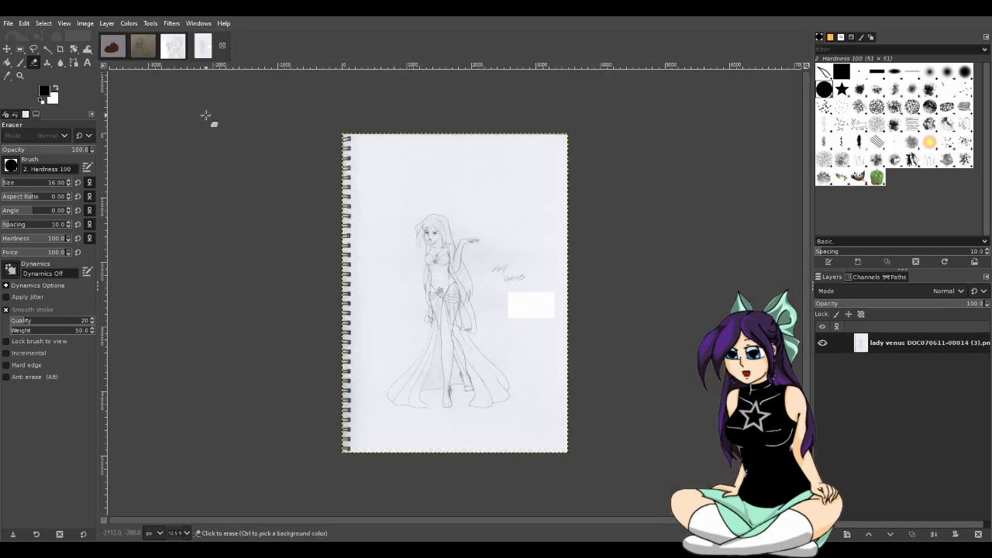
# - Examine the lady venus sketch's star belt and top, close that sketch, and return to the sleeping cat illustration
pyautogui.scroll(3, 472, 293)
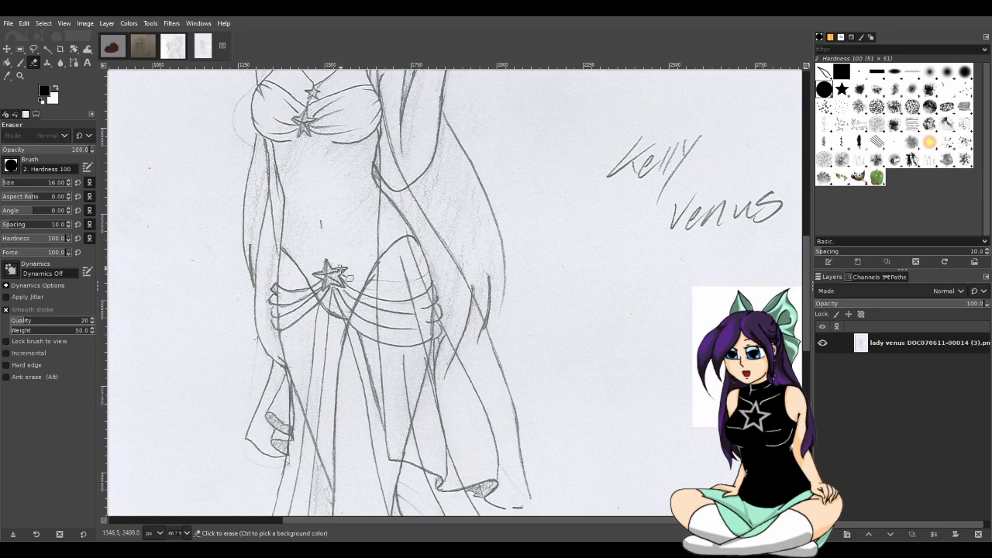
pyautogui.scroll(-1, 338, 279)
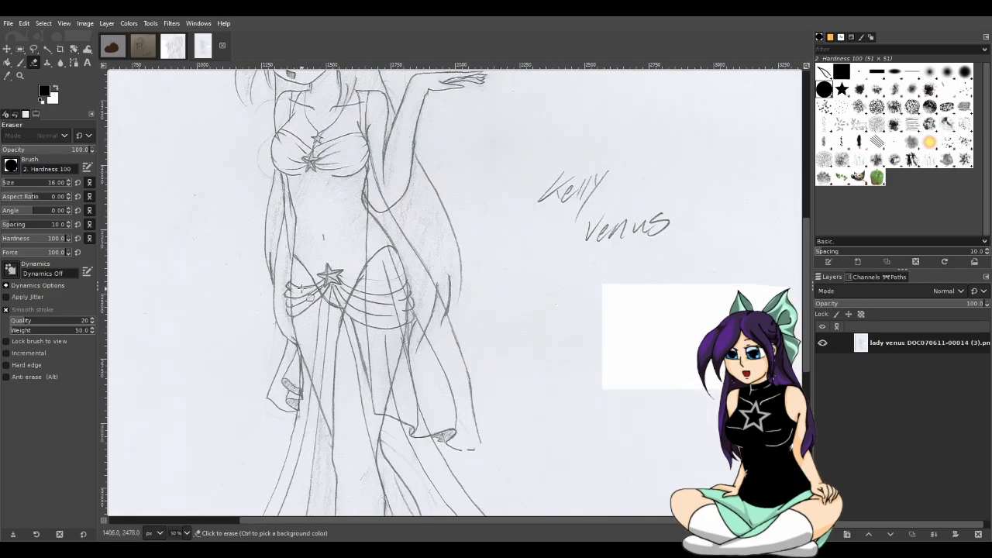
pyautogui.scroll(1, 299, 288)
pyautogui.scroll(-1, 300, 287)
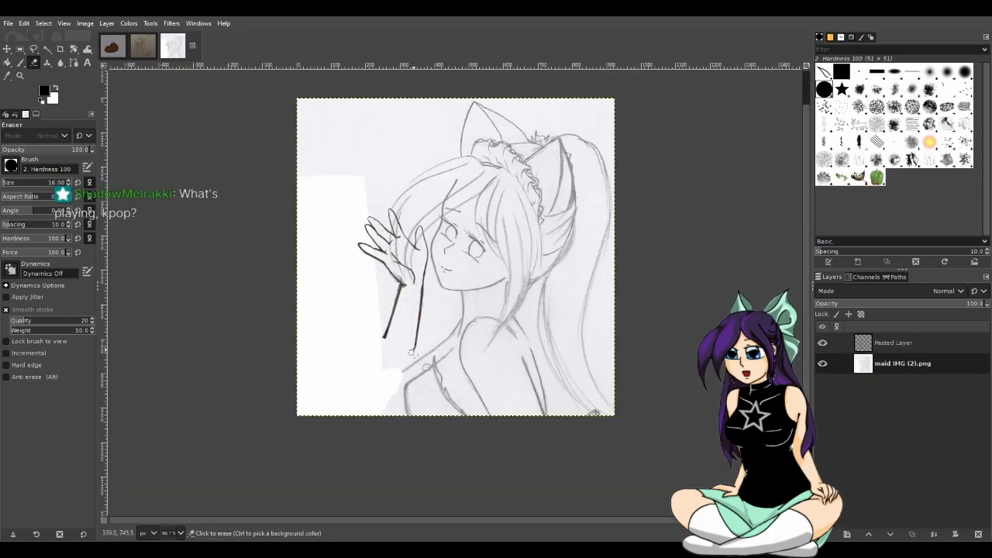
pyautogui.click(222, 46)
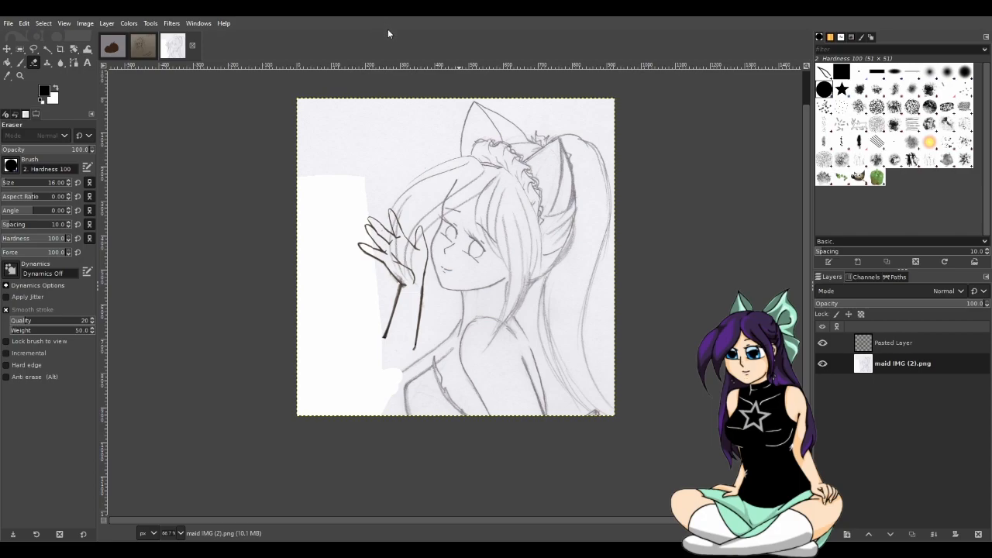
pyautogui.click(108, 53)
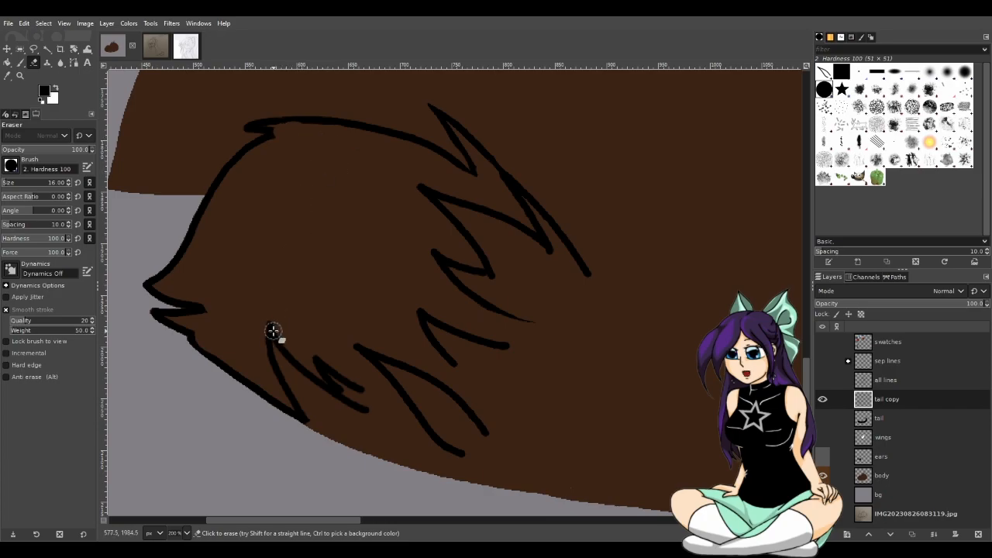
# - Draw thin black lines with a size 1 paintbrush to close the gaps between the lower fur spikes
pyautogui.click(21, 62)
pyautogui.click(55, 91)
pyautogui.click(55, 92)
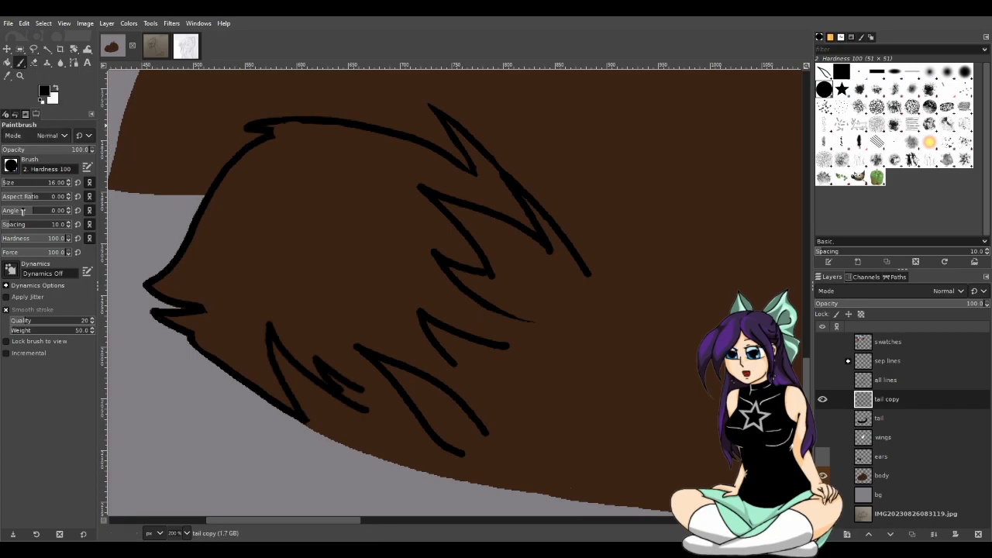
pyautogui.moveTo(15, 185); pyautogui.dragTo(2, 184)
pyautogui.keyDown('ctrl'); pyautogui.scroll(1, 432, 454); pyautogui.keyUp('ctrl')
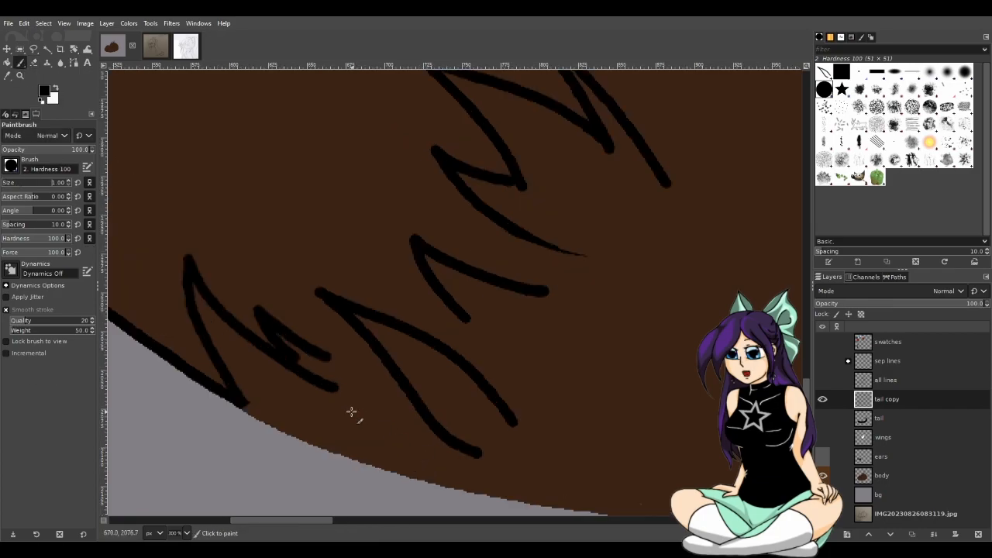
pyautogui.moveTo(339, 387); pyautogui.dragTo(460, 451)
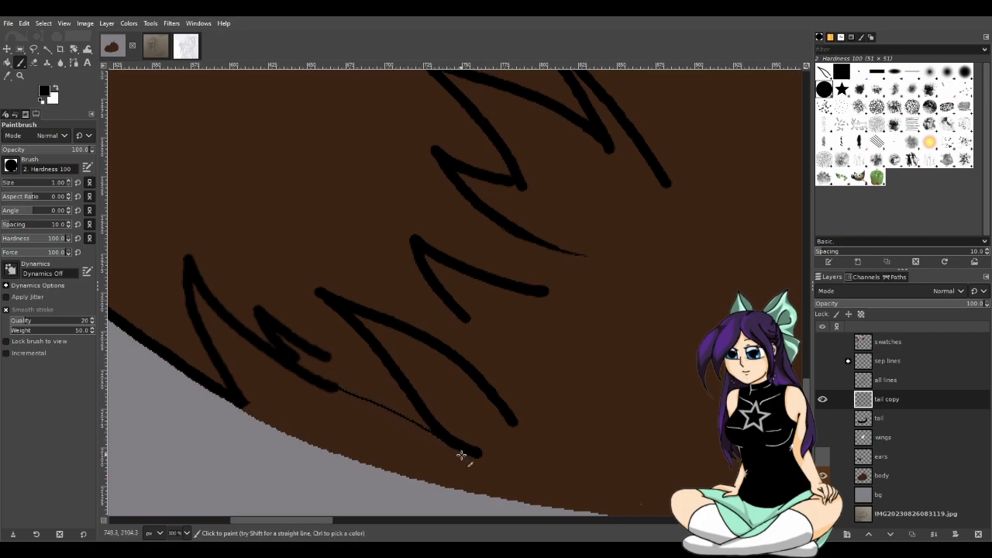
pyautogui.moveTo(466, 321); pyautogui.dragTo(477, 364)
pyautogui.hotkey('ctrl', 'z')
pyautogui.moveTo(511, 417); pyautogui.dragTo(455, 308)
# - Draw a thin curved black line joining the two open strands at the tip of the middle fur spike
pyautogui.moveTo(548, 290); pyautogui.dragTo(587, 257)
pyautogui.hotkey('ctrl', 'z')
pyautogui.moveTo(589, 256); pyautogui.dragTo(546, 289)
pyautogui.hotkey('ctrl', 'z')
pyautogui.moveTo(590, 256)
pyautogui.mouseDown()
pyautogui.moveTo(556, 292)
pyautogui.moveTo(528, 294)
pyautogui.mouseUp()
pyautogui.scroll(3, 614, 288)
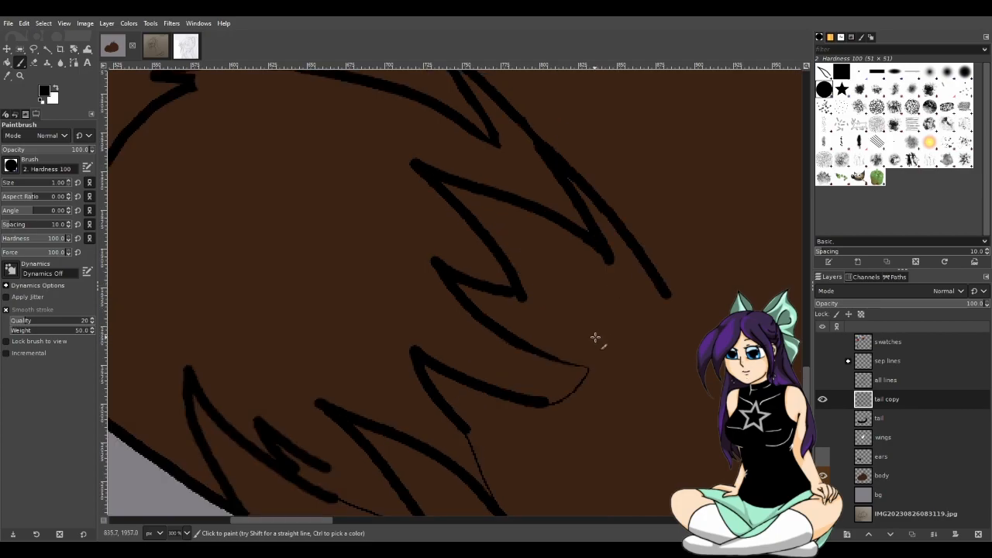
pyautogui.keyDown('ctrl'); pyautogui.scroll(-3, 631, 279); pyautogui.keyUp('ctrl')
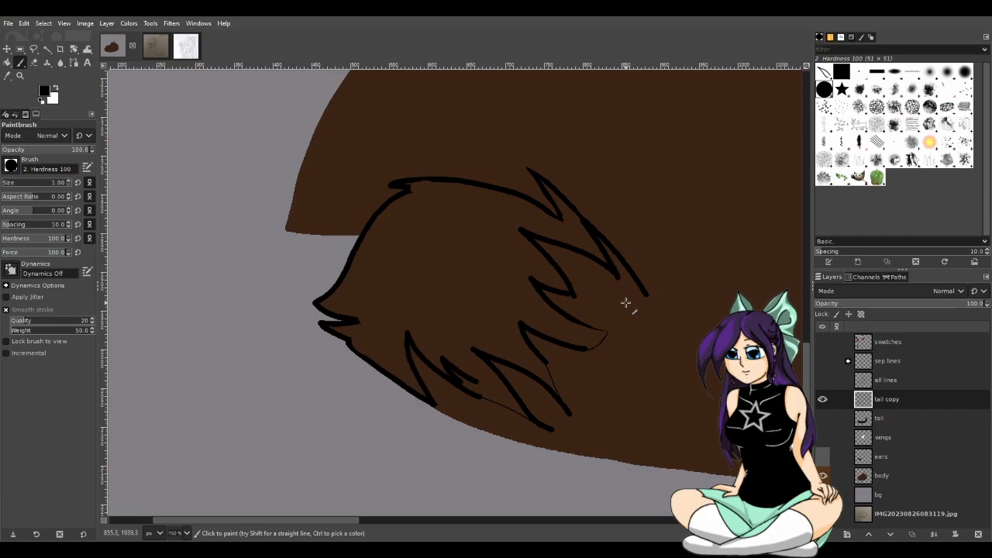
# - Select the tail fur's interior with Fuzzy Select and add its black outline to the selection
pyautogui.press('u')
pyautogui.click(469, 273)
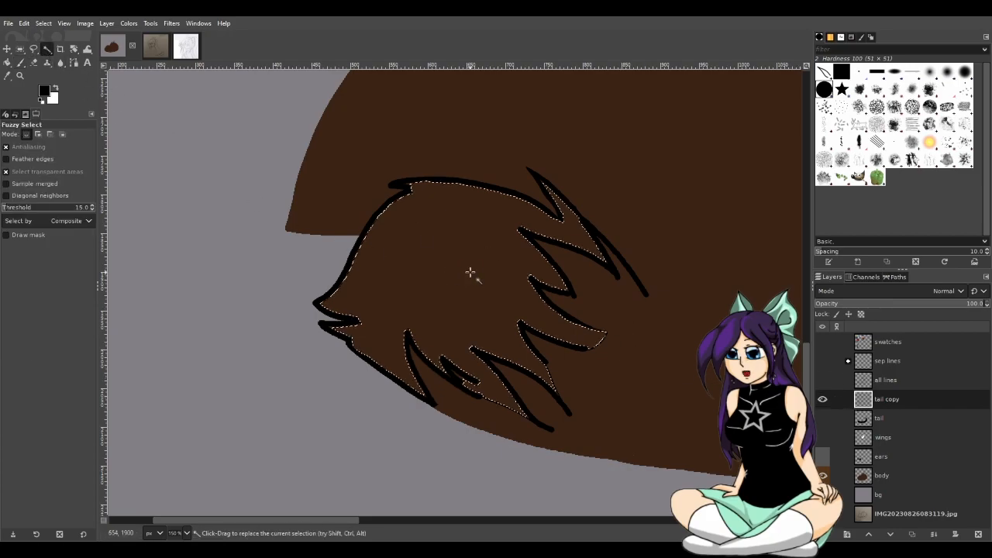
pyautogui.keyDown('shift'); pyautogui.click(401, 186); pyautogui.keyUp('shift')
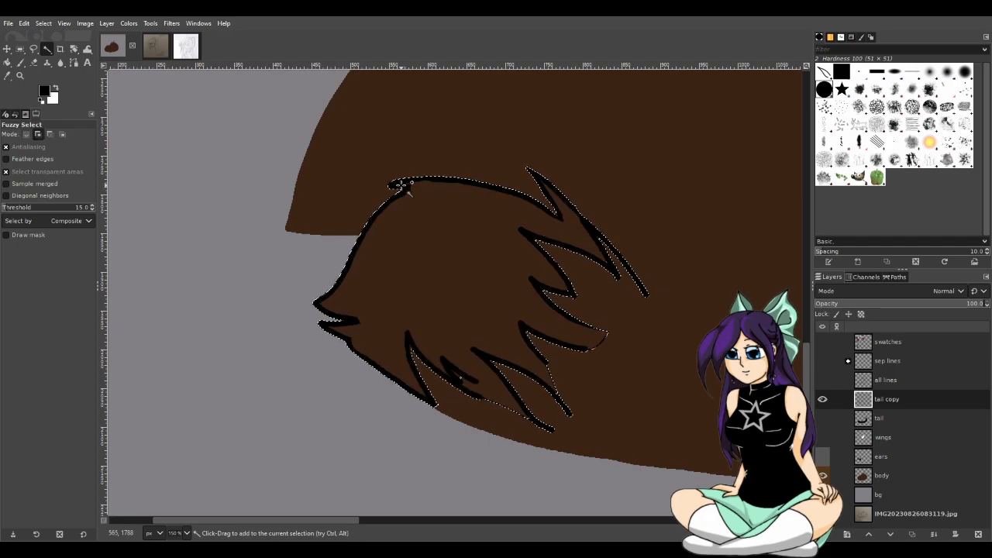
pyautogui.scroll(6, 450, 405)
pyautogui.scroll(-1, 481, 221)
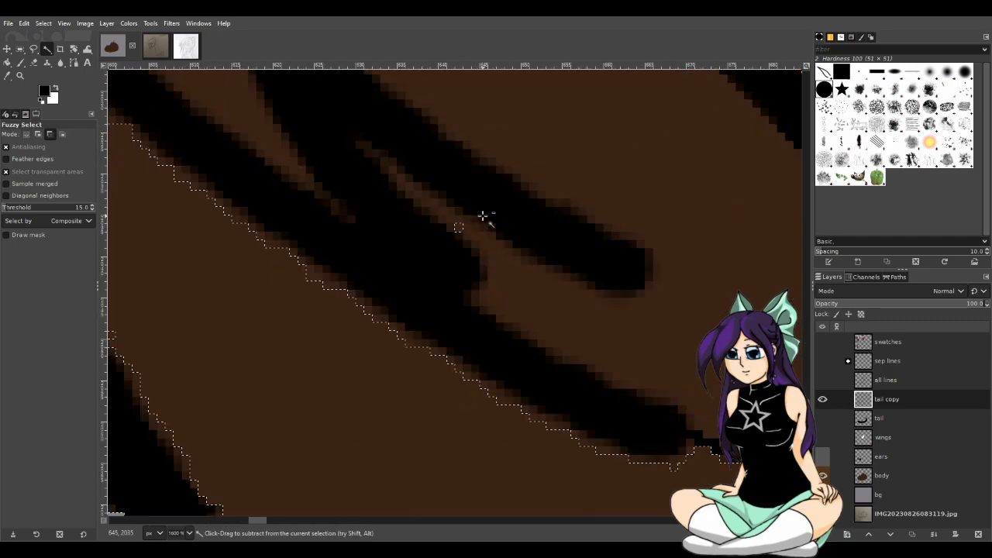
pyautogui.scroll(-2, 506, 229)
pyautogui.scroll(5, 597, 243)
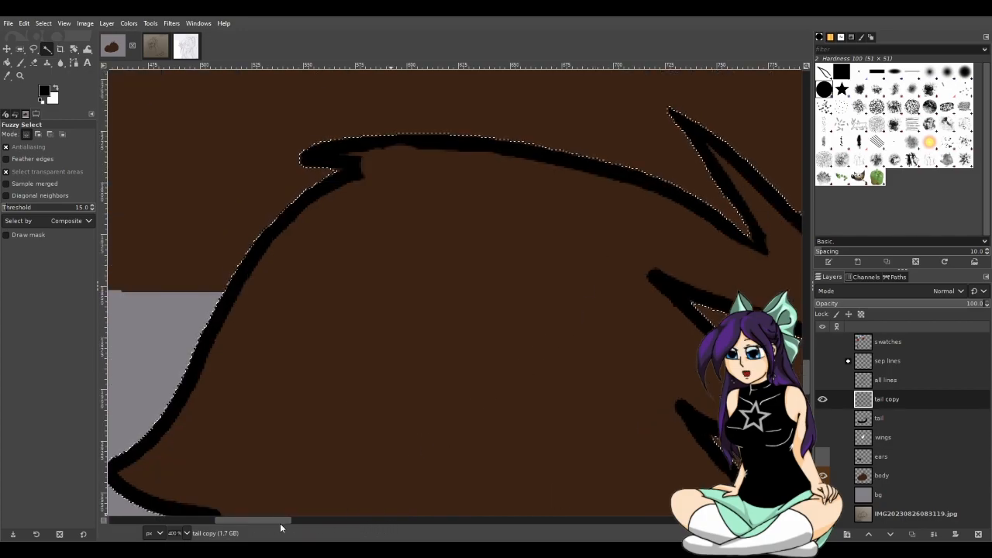
# - Check the selection along the fur spikes and add the missed pixels beside the thin connecting line in the lower spike
pyautogui.moveTo(265, 520); pyautogui.dragTo(324, 518)
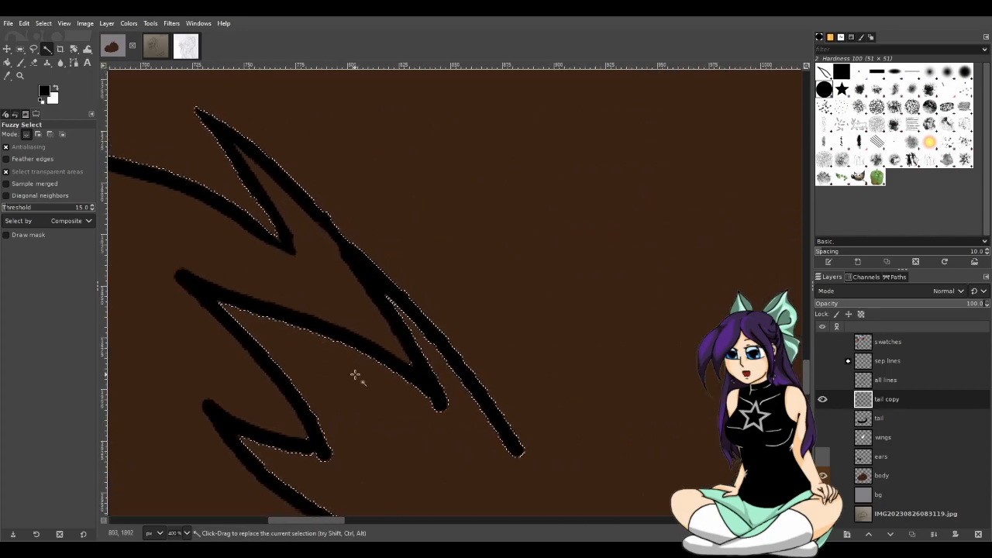
pyautogui.scroll(4, 410, 378)
pyautogui.scroll(-3, 410, 378)
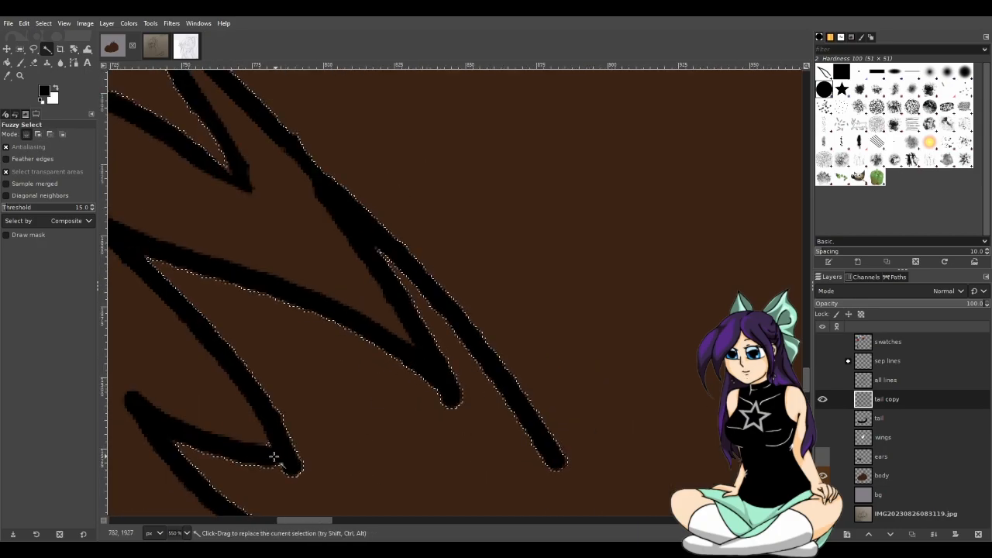
pyautogui.hscroll(-3, 264, 460)
pyautogui.keyDown('ctrl'); pyautogui.scroll(-5, 449, 442); pyautogui.keyUp('ctrl')
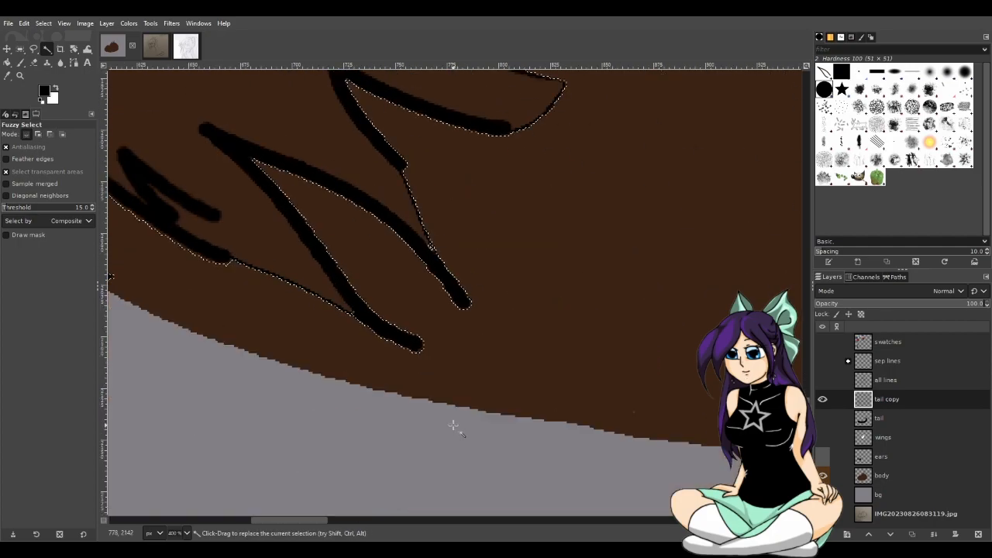
pyautogui.scroll(3, 454, 427)
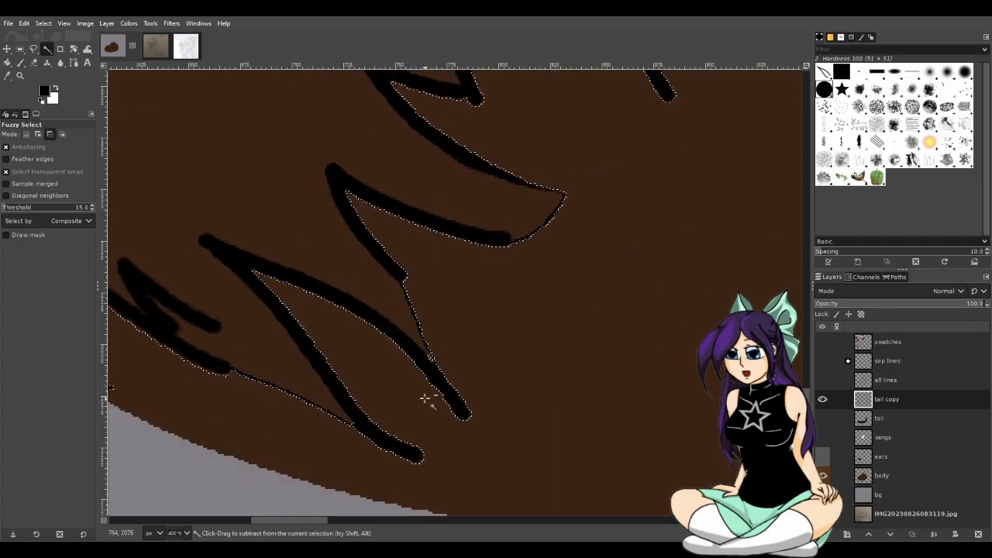
pyautogui.keyDown('ctrl'); pyautogui.scroll(3, 436, 390); pyautogui.keyUp('ctrl')
pyautogui.moveTo(378, 128); pyautogui.dragTo(380, 131)
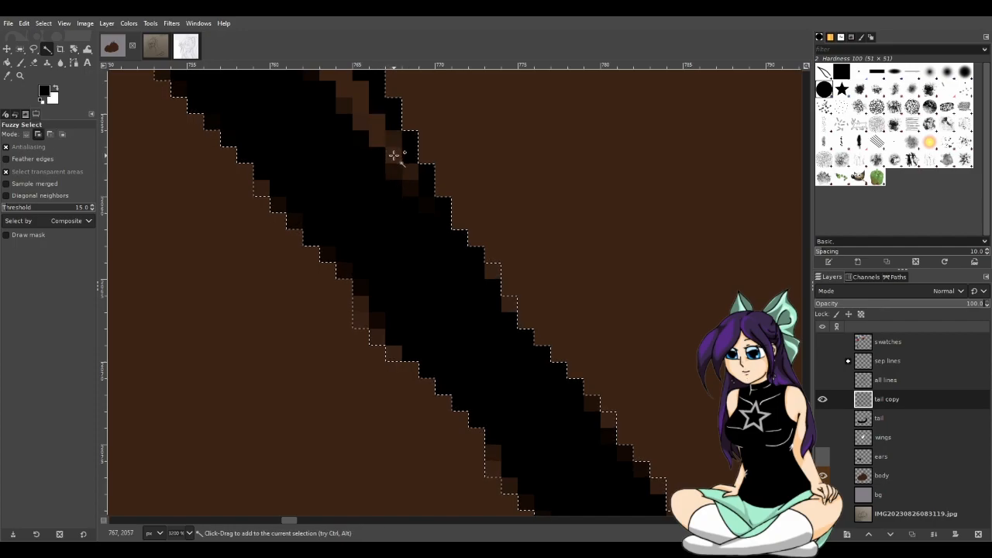
pyautogui.keyDown('ctrl'); pyautogui.scroll(-5, 391, 256); pyautogui.keyUp('ctrl')
pyautogui.keyDown('ctrl'); pyautogui.scroll(-1, 391, 264); pyautogui.keyUp('ctrl')
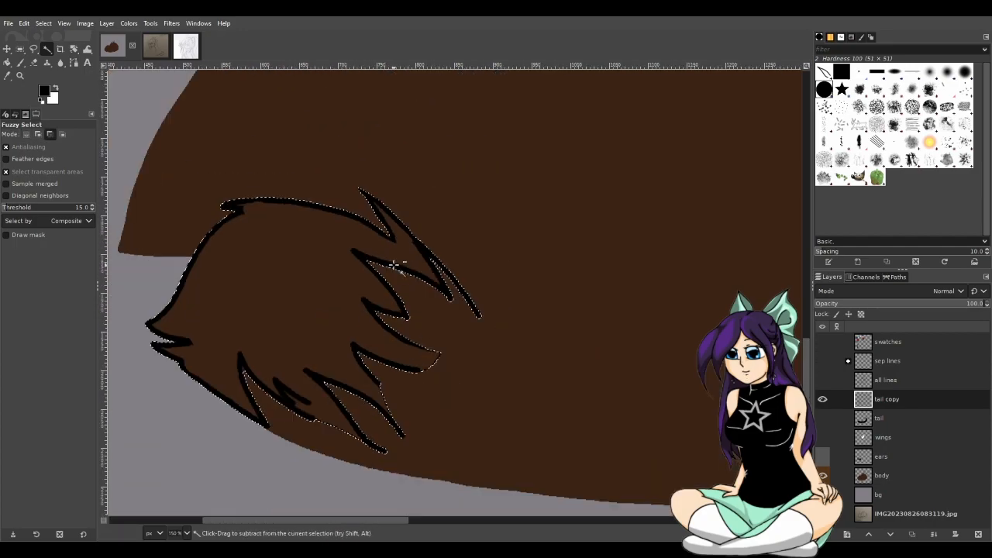
# - Set up the paintbrush with white as the foreground colour and a size of 131
pyautogui.click(21, 62)
pyautogui.click(56, 89)
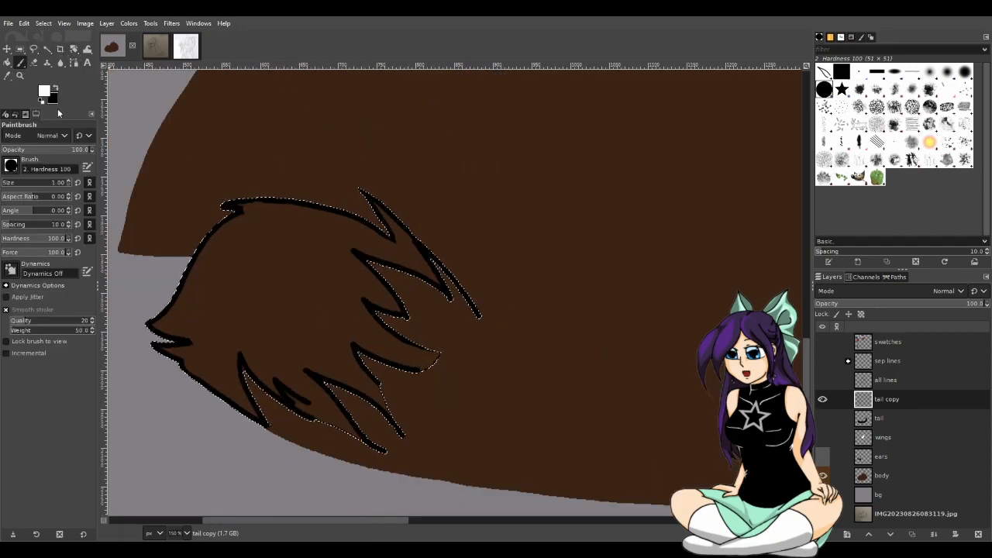
pyautogui.click(21, 184)
# - Try to paint the selected tail fur solid white on the tail copy layer, and undo the strokes
pyautogui.moveTo(393, 217)
pyautogui.mouseDown()
pyautogui.moveTo(425, 235)
pyautogui.moveTo(349, 261)
pyautogui.moveTo(367, 340)
pyautogui.moveTo(317, 394)
pyautogui.mouseUp()
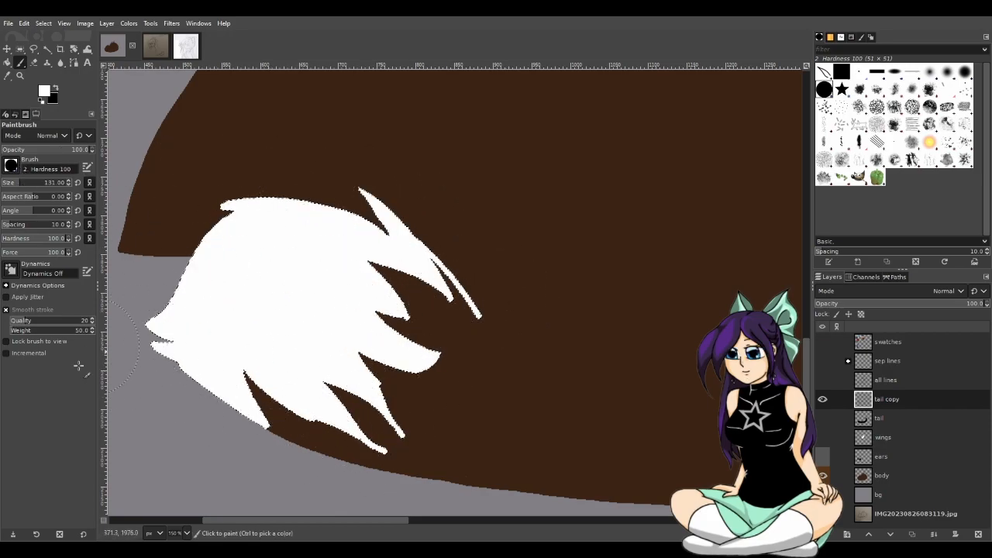
pyautogui.moveTo(397, 368)
pyautogui.mouseDown()
pyautogui.moveTo(306, 234)
pyautogui.moveTo(260, 403)
pyautogui.moveTo(236, 387)
pyautogui.mouseUp()
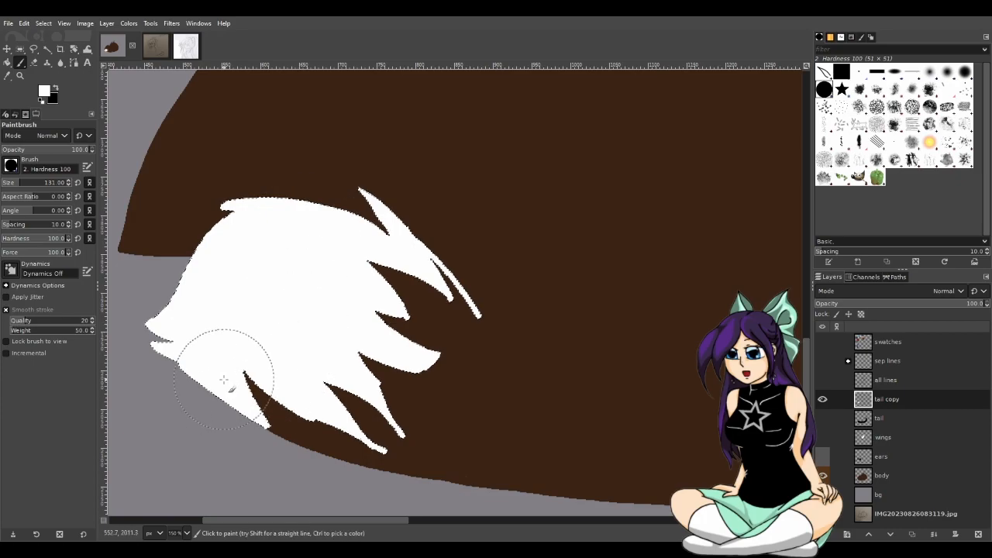
pyautogui.hotkey('ctrl', 'z')
pyautogui.hotkey('ctrl', 'z')
pyautogui.hotkey('ctrl', 'z')
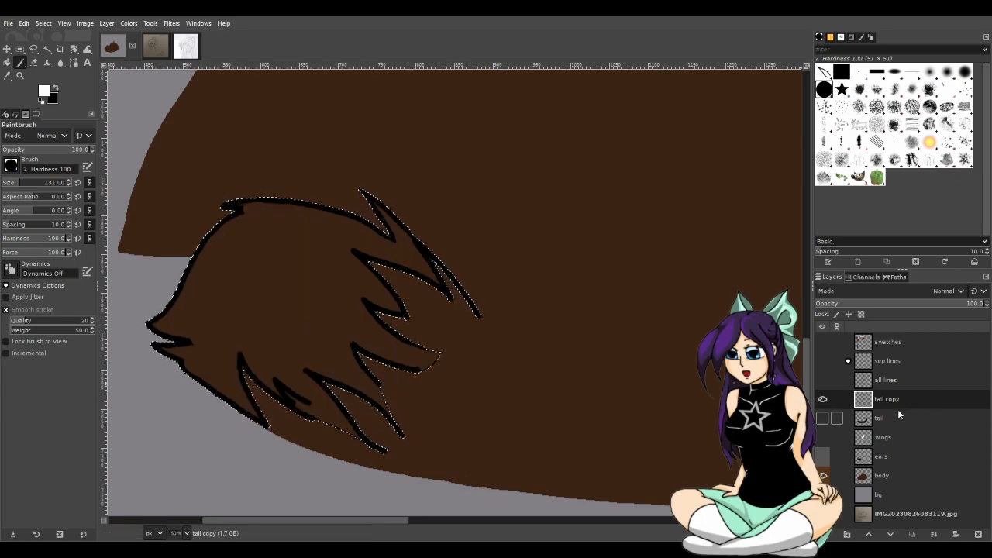
# - Duplicate the tail copy layer
pyautogui.hotkey('shift', 'ctrl', 'd')
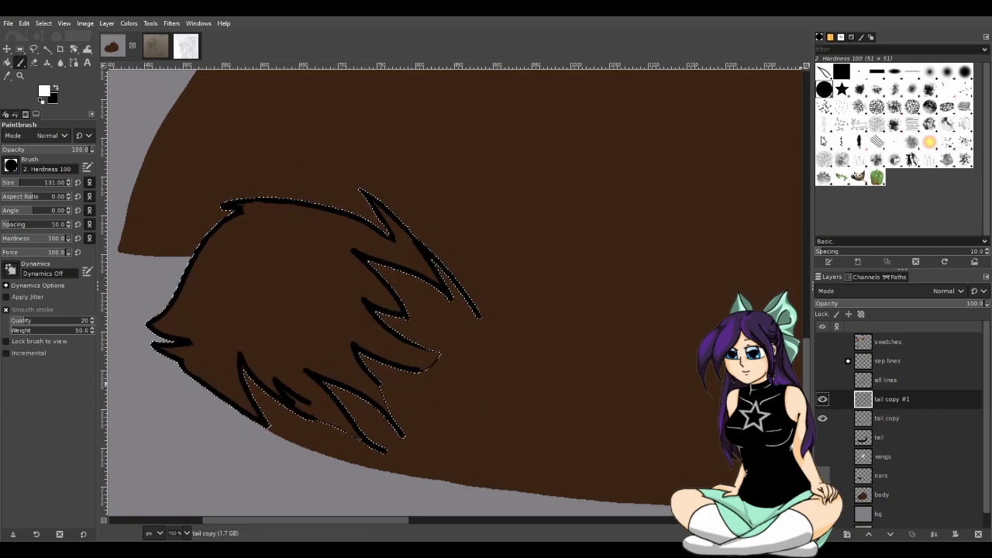
# - Hide the tail copy #1 layer and paint the selected tail fur solid white on the tail copy layer
pyautogui.click(823, 399)
pyautogui.click(905, 418)
pyautogui.moveTo(339, 324)
pyautogui.mouseDown()
pyautogui.moveTo(311, 462)
pyautogui.moveTo(368, 380)
pyautogui.moveTo(237, 417)
pyautogui.moveTo(211, 394)
pyautogui.moveTo(416, 257)
pyautogui.moveTo(375, 230)
pyautogui.moveTo(205, 252)
pyautogui.moveTo(224, 193)
pyautogui.moveTo(399, 240)
pyautogui.mouseUp()
pyautogui.scroll(-4, 388, 349)
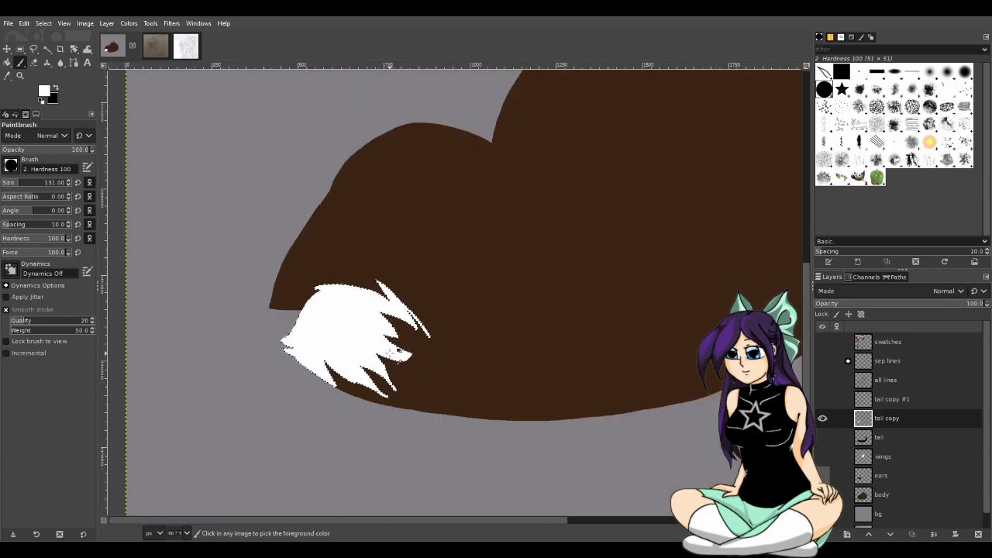
# - Show the tail, wings, ears and all lines layers, keeping the tail copy layer directly above the tail layer
pyautogui.click(823, 438)
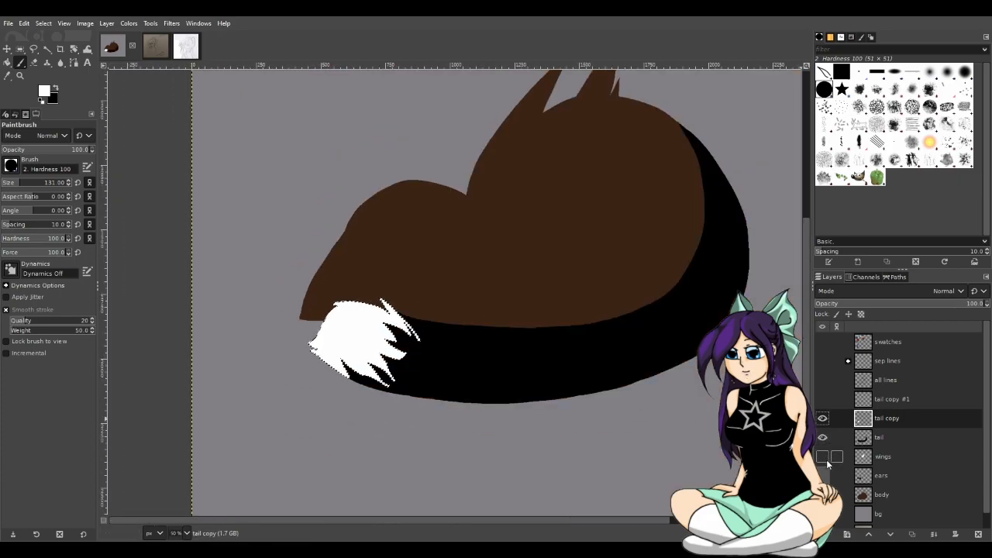
pyautogui.click(823, 457)
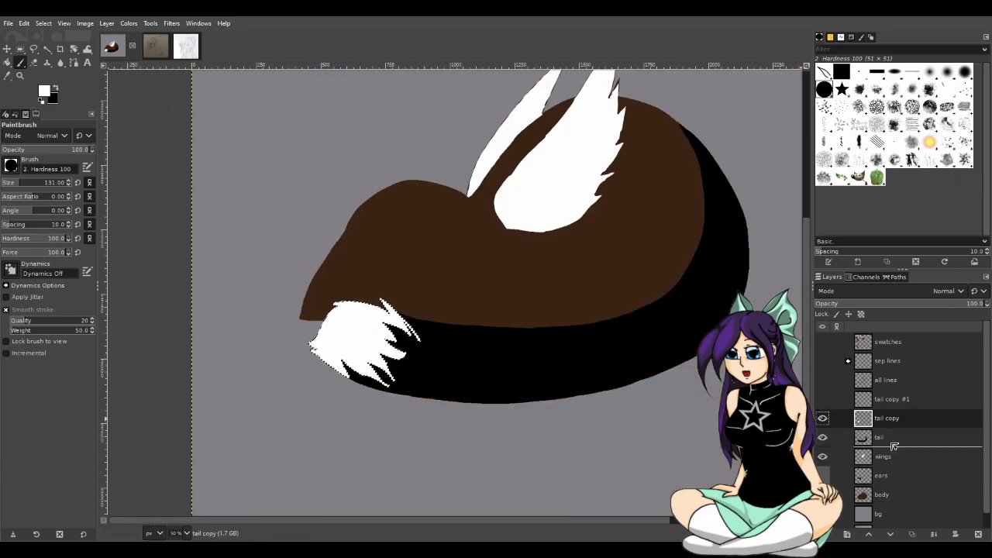
pyautogui.moveTo(894, 445); pyautogui.dragTo(890, 441)
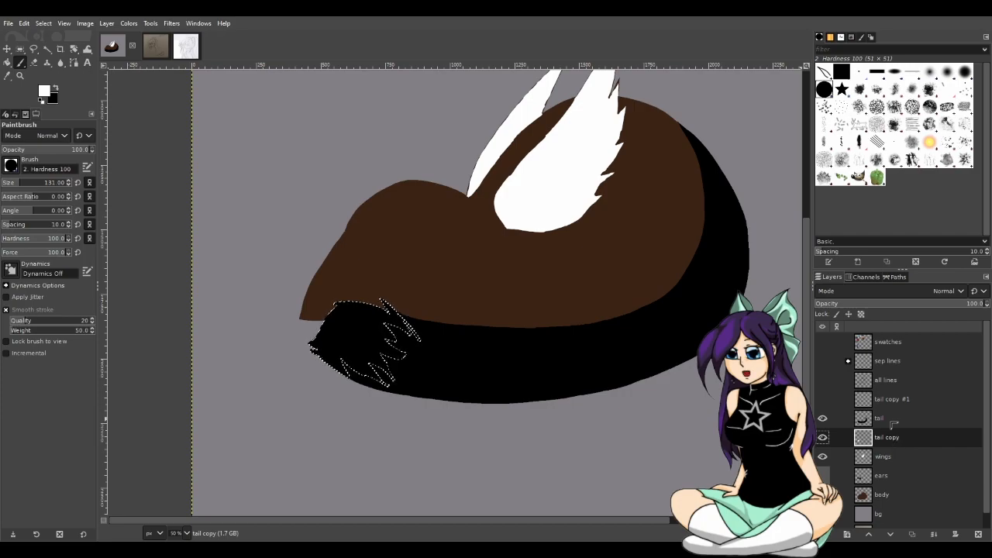
pyautogui.click(888, 418)
pyautogui.moveTo(888, 418); pyautogui.dragTo(885, 444)
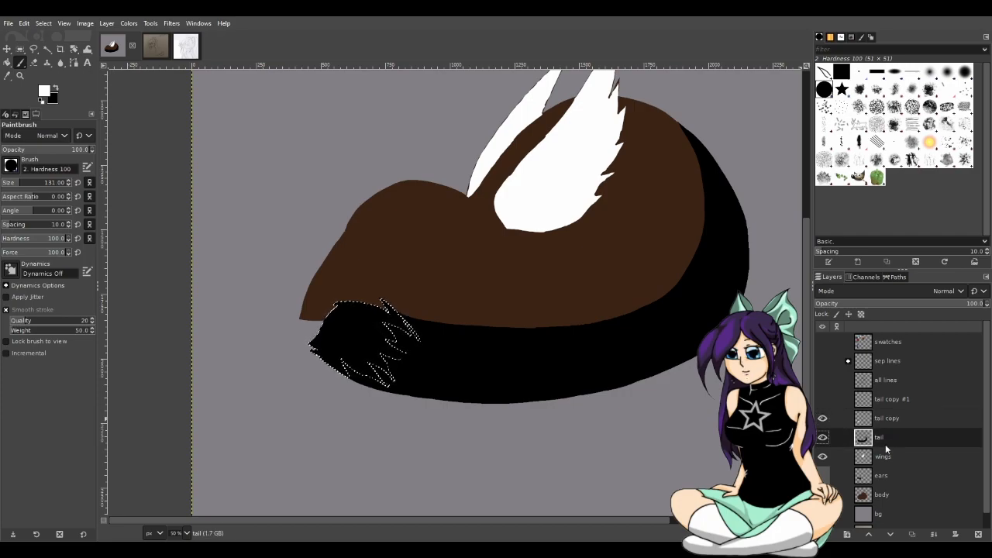
pyautogui.click(822, 475)
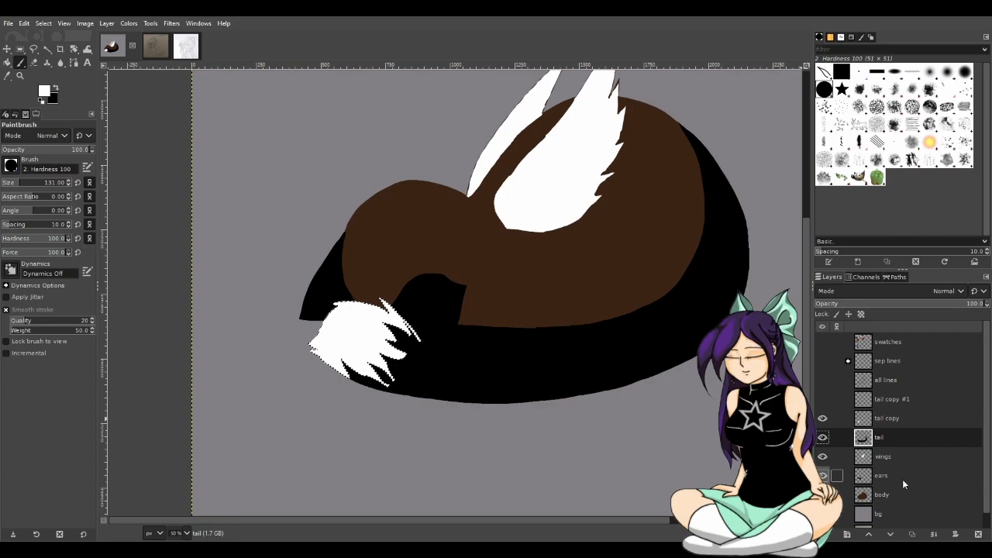
pyautogui.click(822, 381)
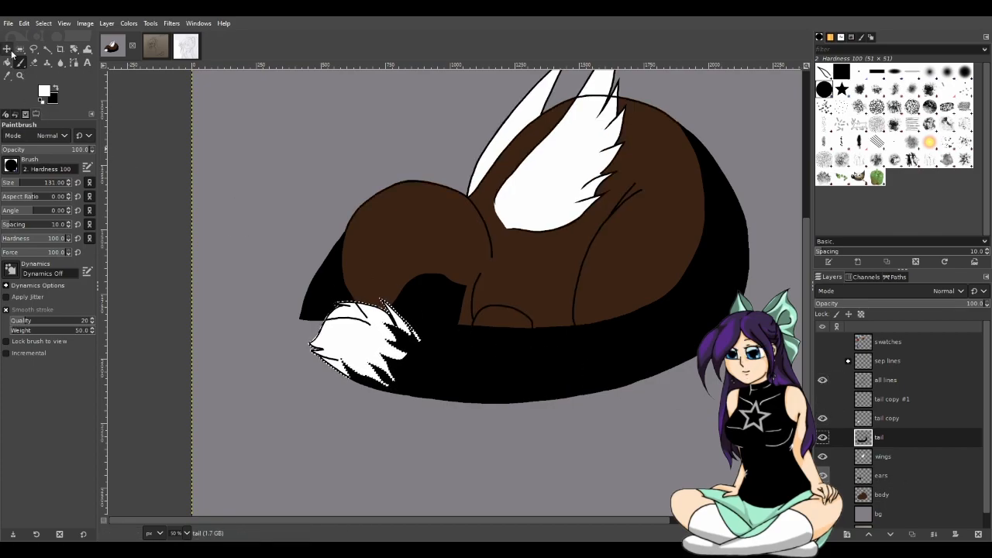
# - Clear the fur selection and move the tail copy #1 layer into the sep lines group
pyautogui.click(48, 48)
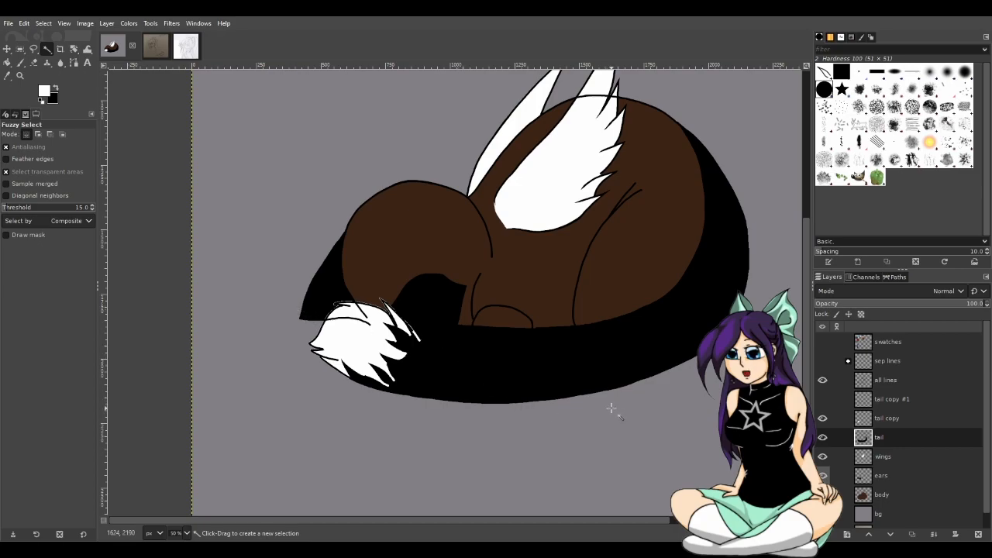
pyautogui.scroll(4, 612, 408)
pyautogui.scroll(-5, 612, 409)
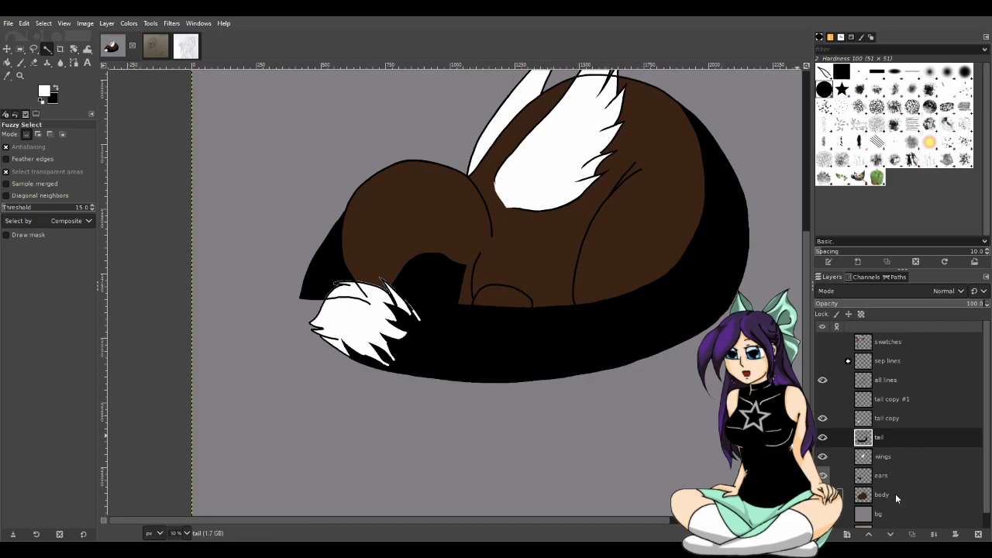
pyautogui.click(885, 397)
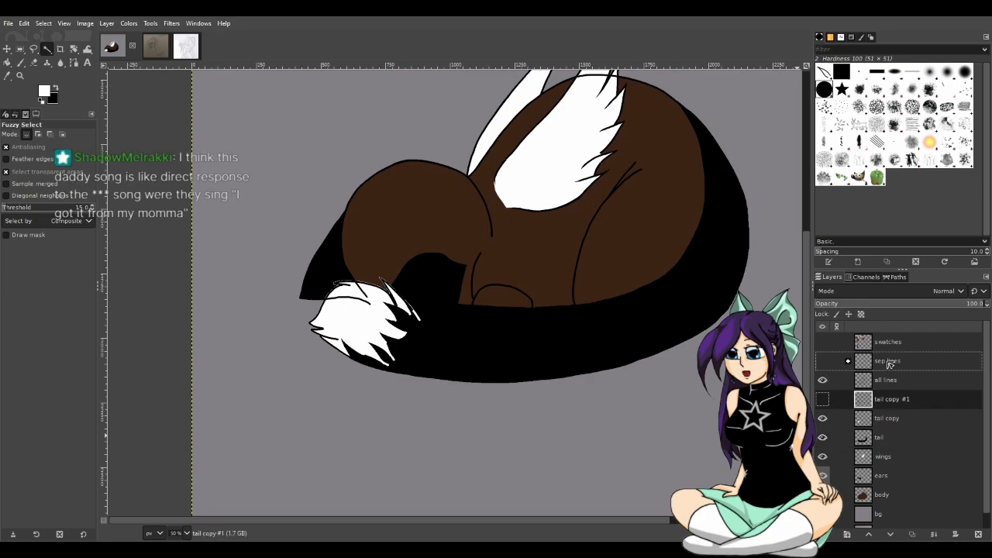
pyautogui.moveTo(889, 365); pyautogui.dragTo(889, 366)
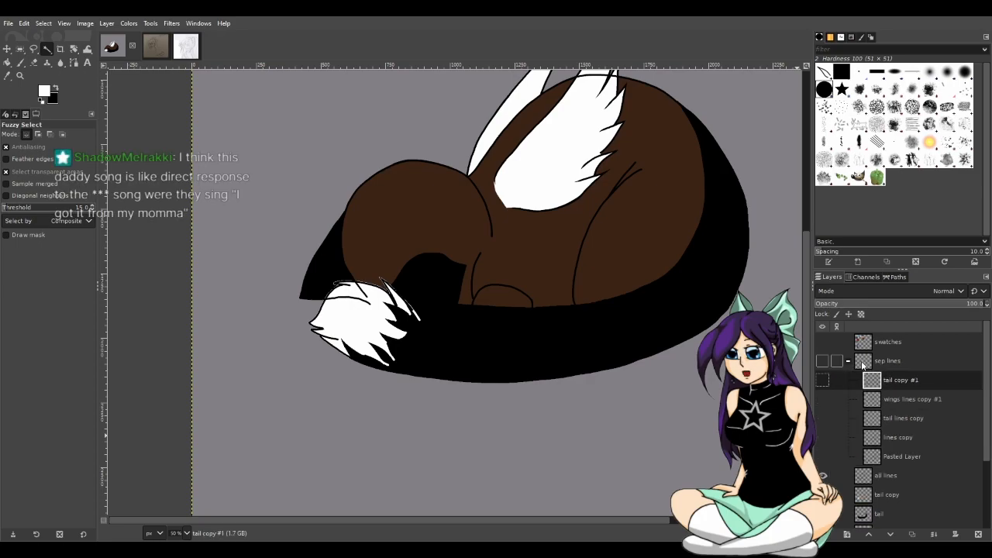
pyautogui.click(849, 362)
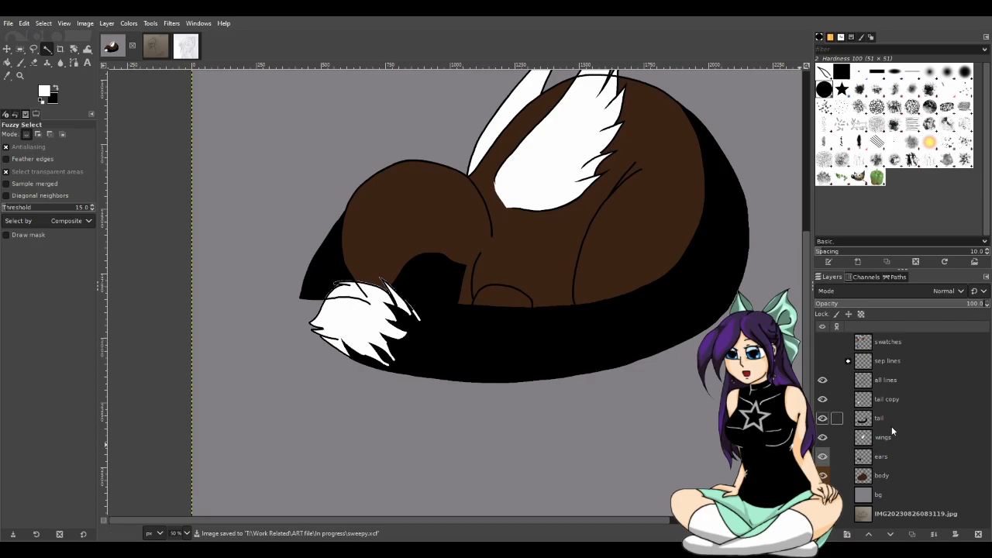
# - Select the tail copy layer and set up the eraser with a size of 14
pyautogui.click(887, 399)
pyautogui.scroll(4, 395, 311)
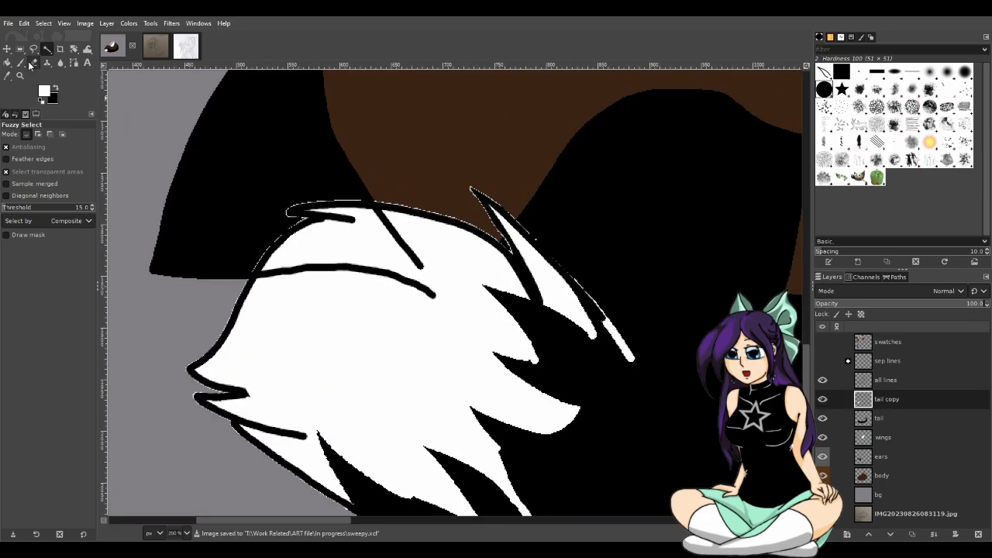
pyautogui.click(32, 61)
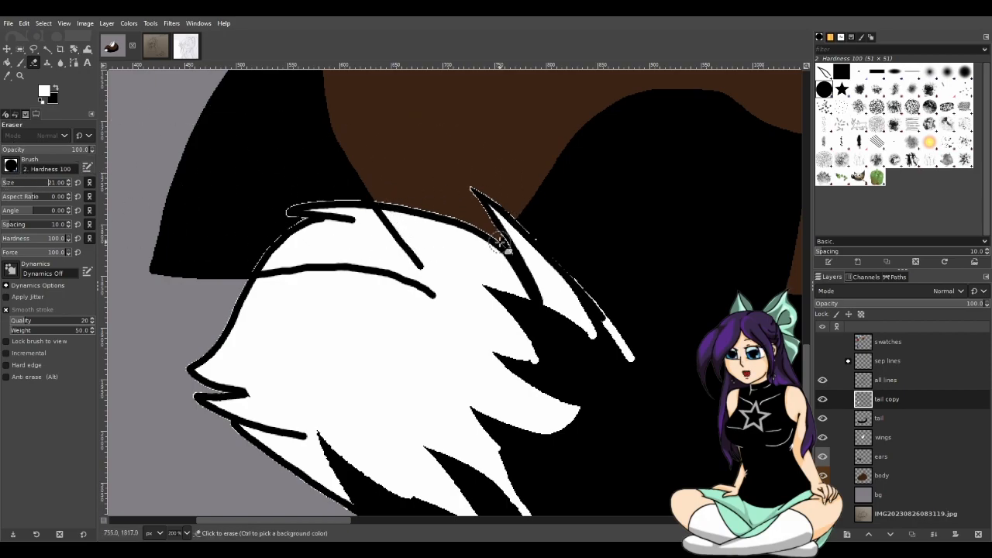
pyautogui.click(6, 184)
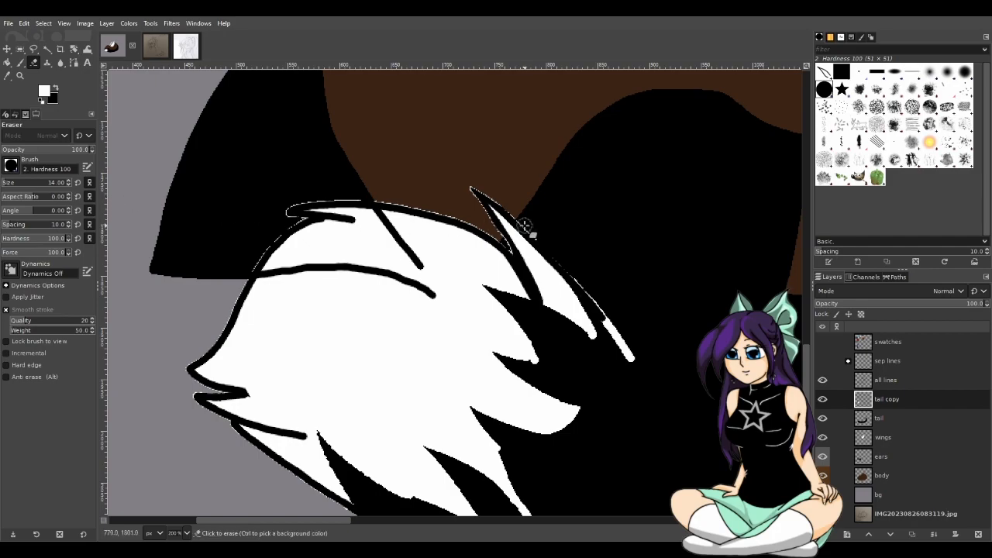
pyautogui.scroll(2, 591, 303)
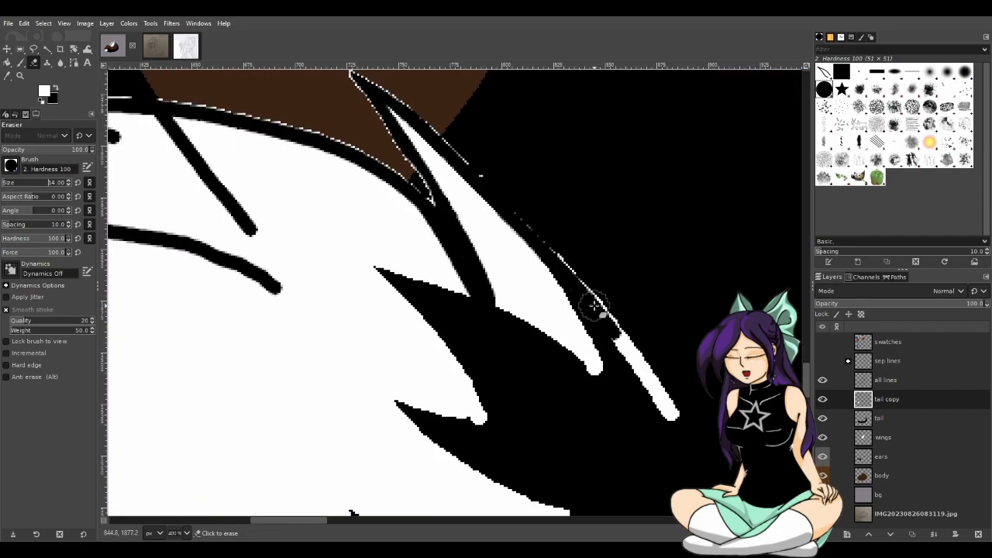
# - Hide the ears and tail layers so the fur lines can be checked against the brown body
pyautogui.click(824, 418)
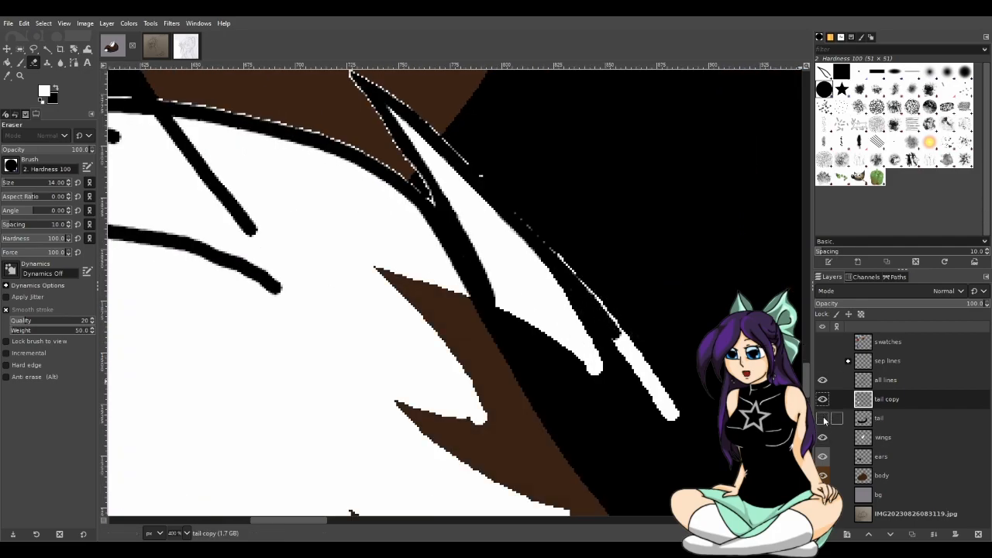
pyautogui.click(823, 418)
pyautogui.click(823, 457)
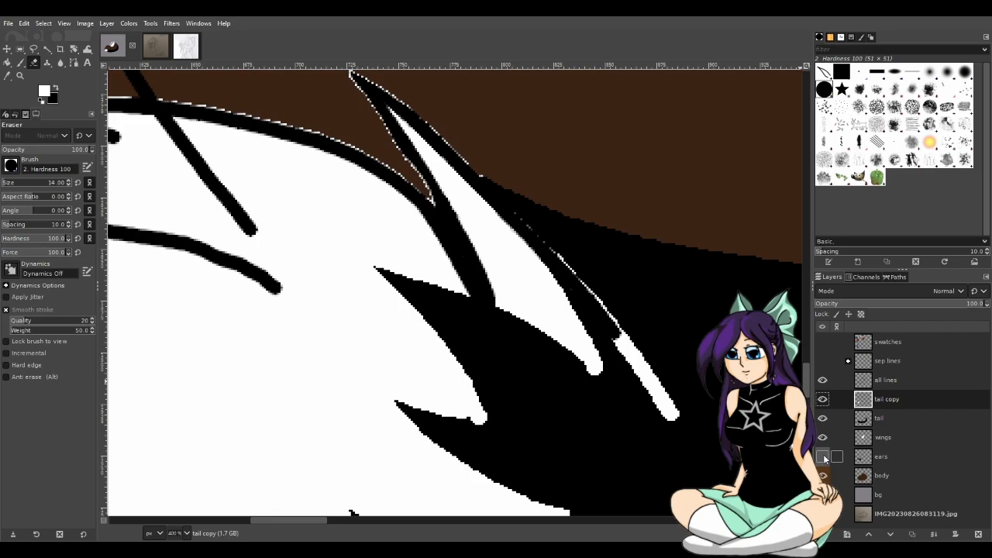
pyautogui.click(824, 419)
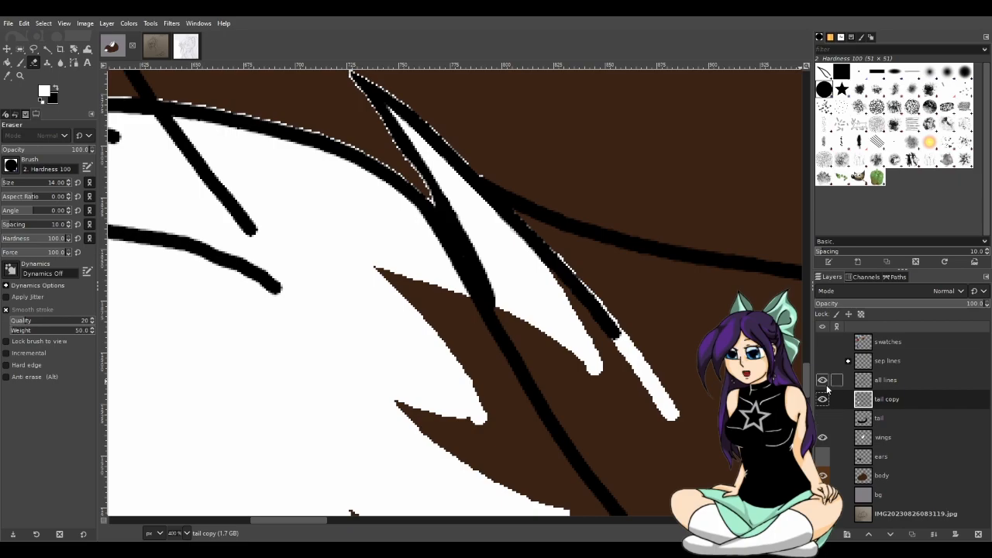
# - Move the tail copy #1 layer out of the sep lines group to just above all lines, and show it and the tail layer
pyautogui.click(849, 362)
pyautogui.click(900, 380)
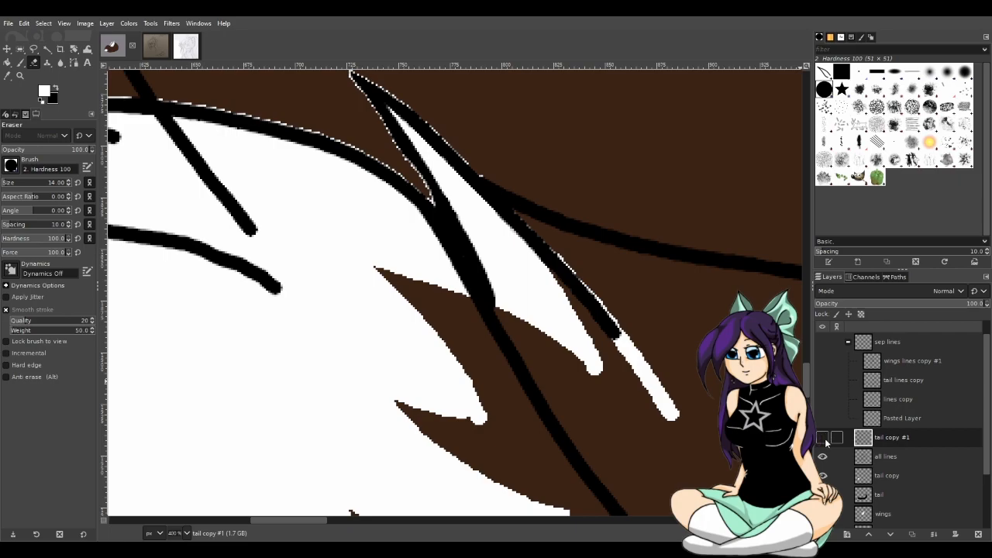
pyautogui.click(824, 438)
pyautogui.press('1')
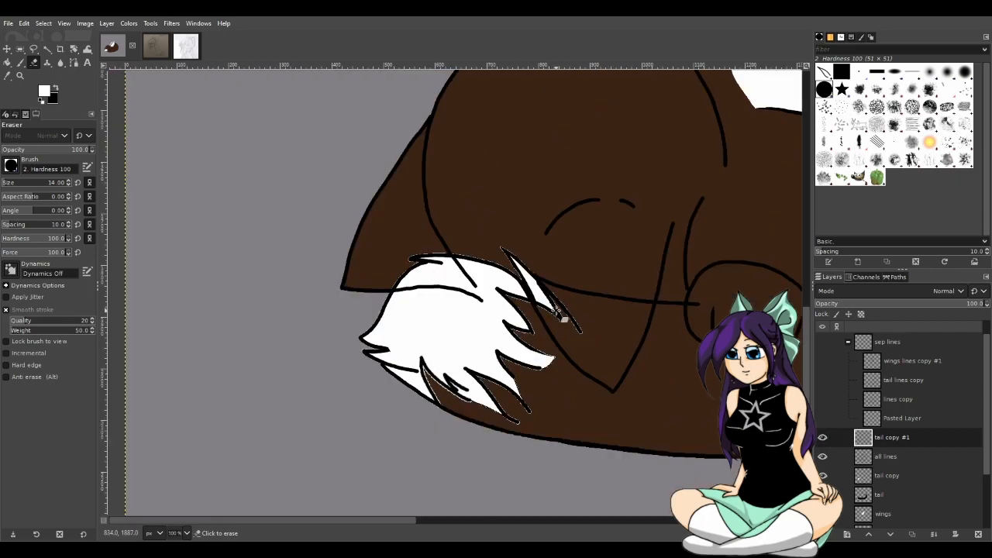
pyautogui.click(823, 494)
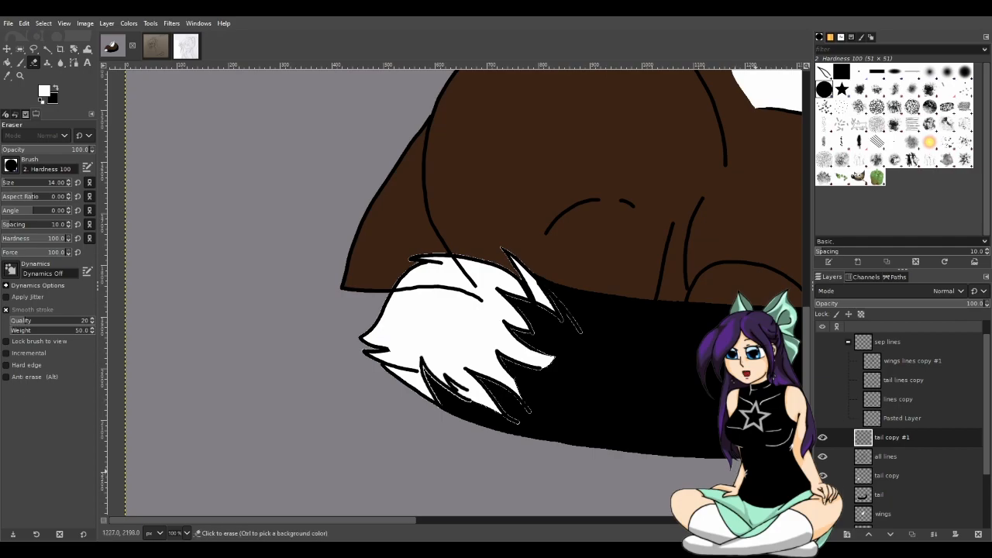
# - Erase along the outer line of the long upper fur spike on the all lines layer
pyautogui.click(903, 458)
pyautogui.scroll(3, 587, 326)
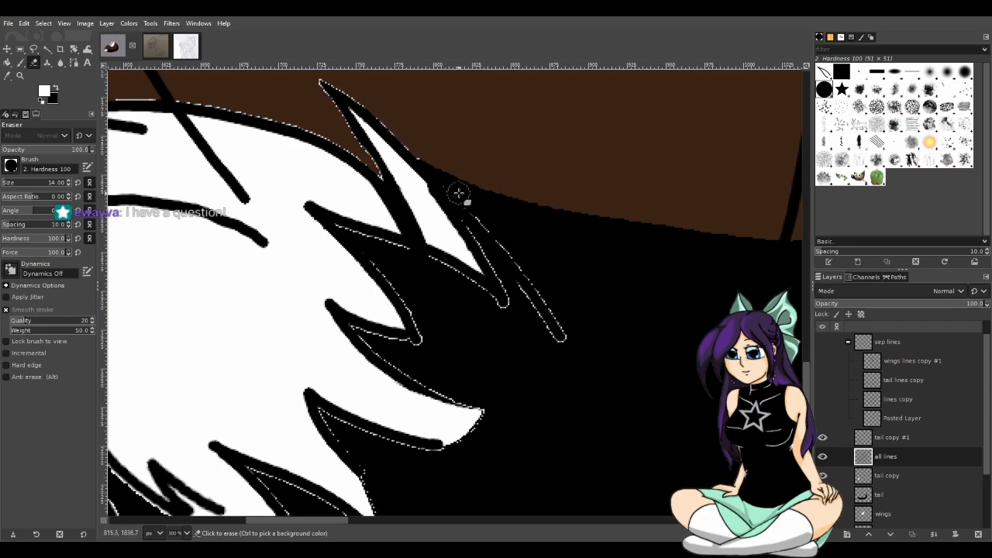
pyautogui.moveTo(457, 186); pyautogui.dragTo(533, 263)
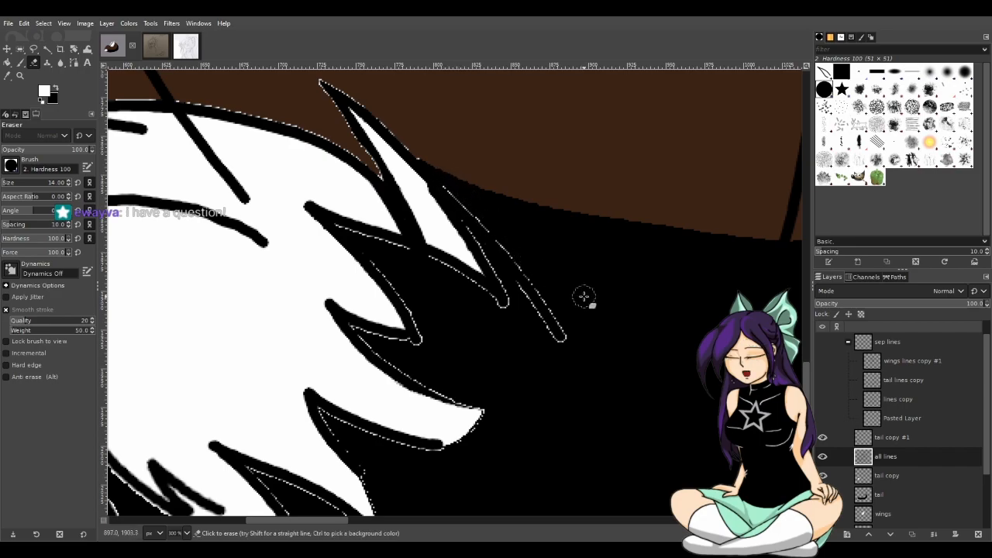
# - Move the all lines layer above tail copy #1 and rename the tail copy layer as tail white
pyautogui.moveTo(891, 443); pyautogui.dragTo(892, 434)
pyautogui.click(894, 479)
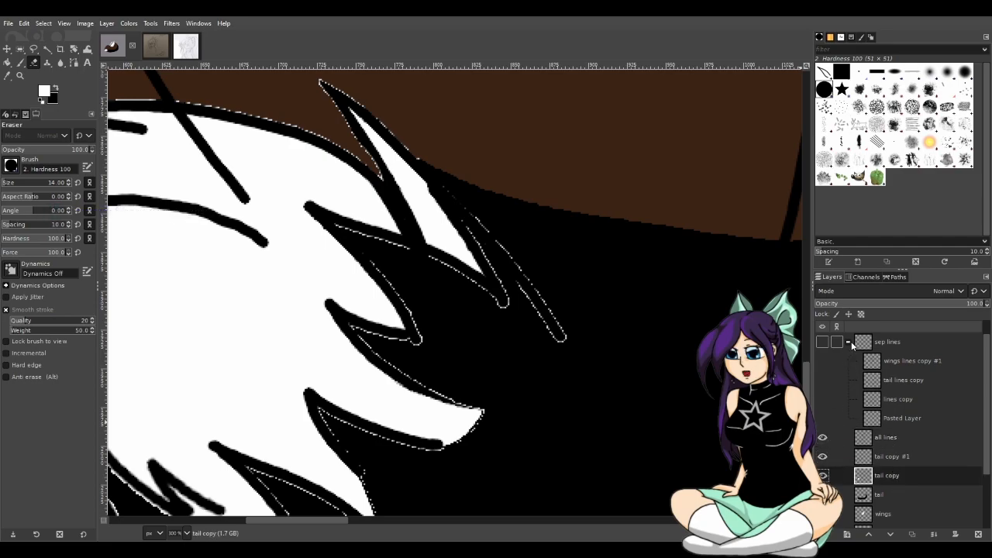
pyautogui.click(848, 342)
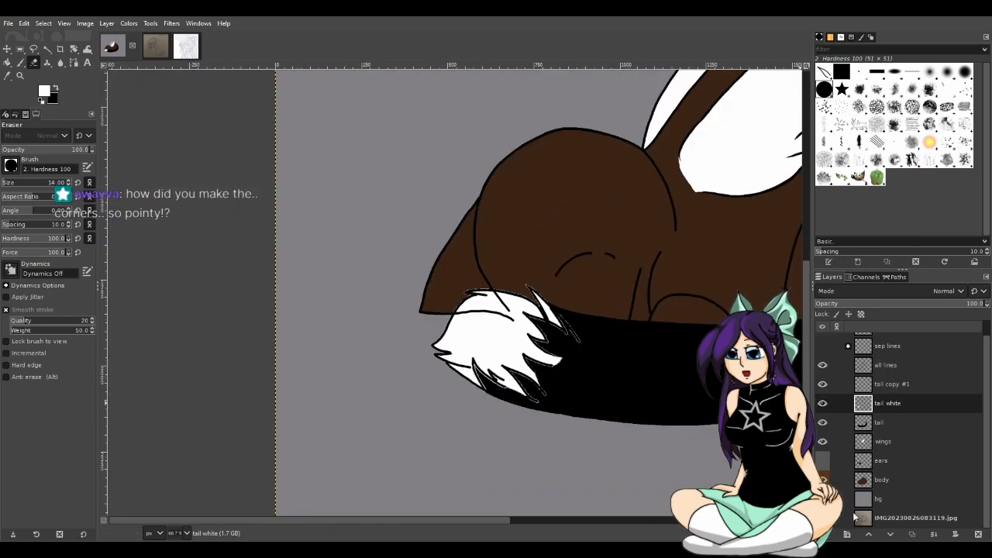
# - Add a new layer above tail white and set up the paintbrush with black as the foreground colour
pyautogui.keyDown('shift'); pyautogui.click(828, 534); pyautogui.keyUp('shift')
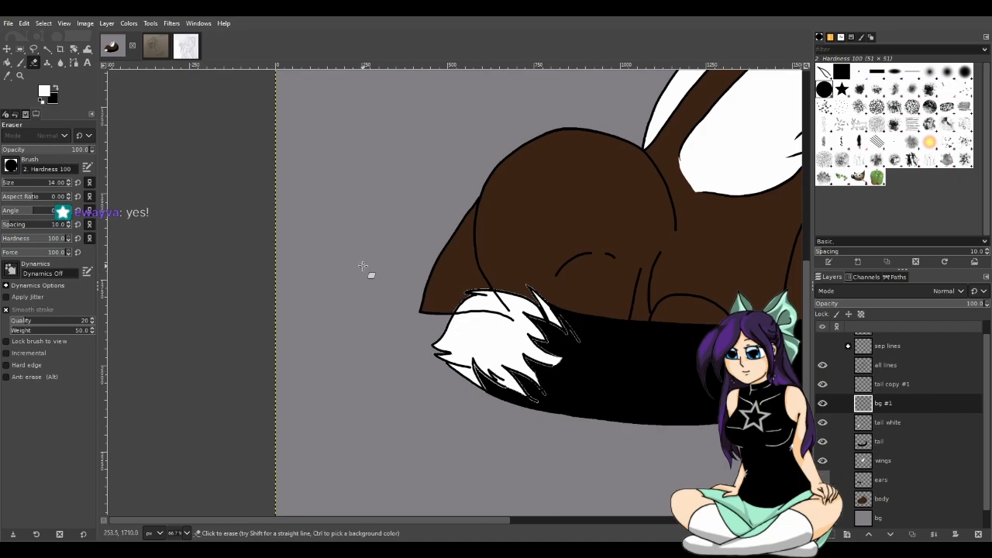
pyautogui.scroll(2, 352, 262)
pyautogui.click(21, 62)
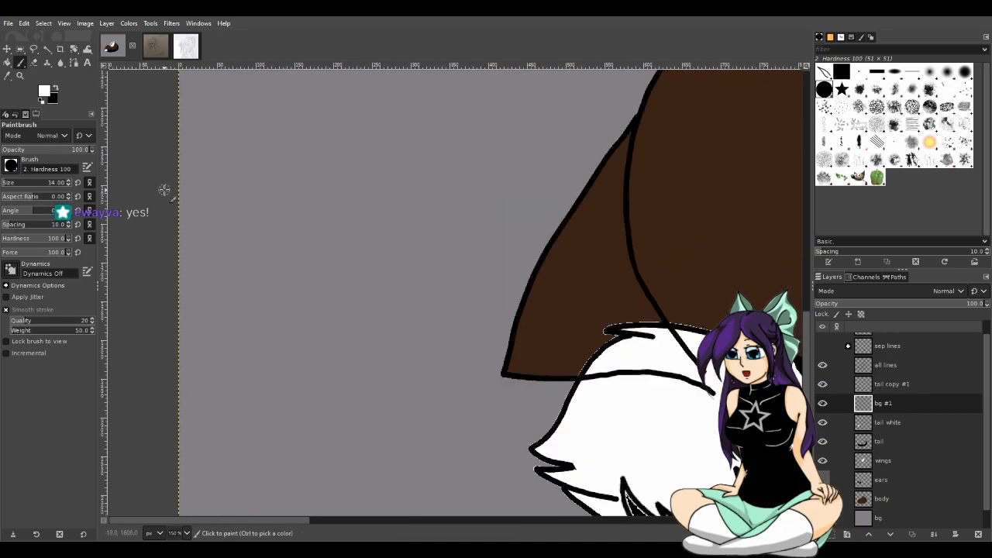
pyautogui.click(53, 88)
# - Paint a narrow black spike from two strokes meeting at a tip in the empty grey area beside the cat
pyautogui.moveTo(236, 260)
pyautogui.mouseDown()
pyautogui.moveTo(327, 198)
pyautogui.moveTo(355, 155)
pyautogui.moveTo(288, 288)
pyautogui.mouseUp()
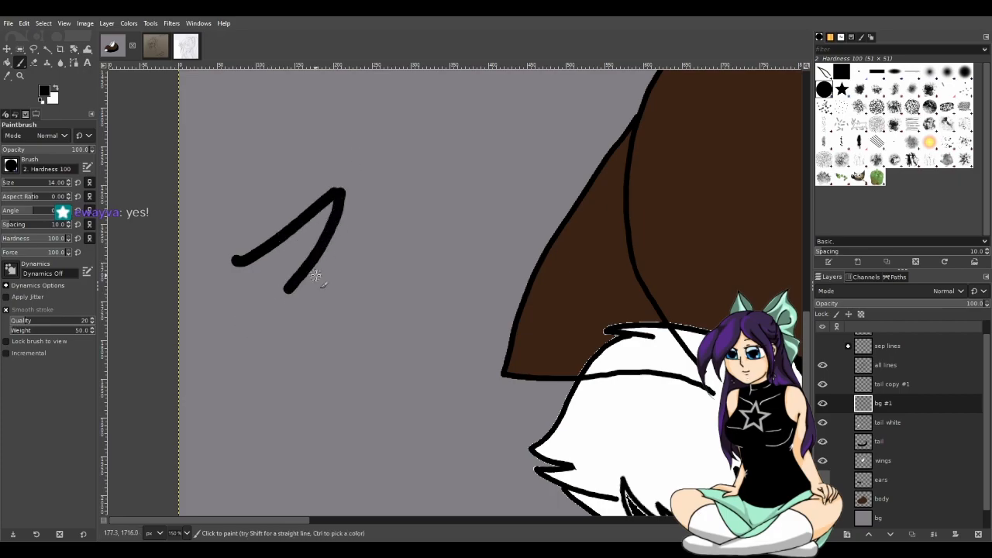
pyautogui.hotkey('ctrl', 'z')
pyautogui.moveTo(335, 192); pyautogui.dragTo(245, 296)
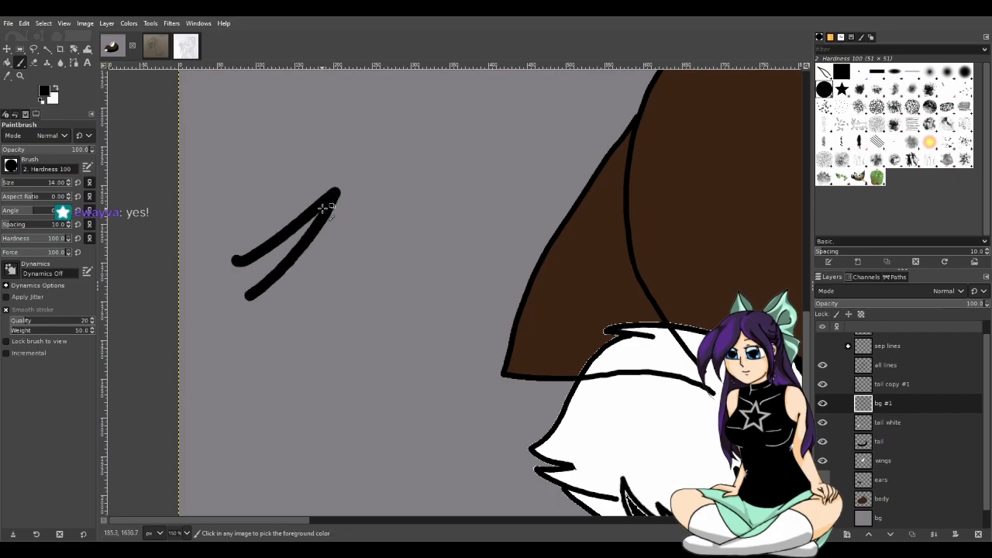
pyautogui.keyDown('ctrl'); pyautogui.scroll(4, 325, 206); pyautogui.keyUp('ctrl')
pyautogui.keyDown('ctrl'); pyautogui.scroll(-3, 316, 161); pyautogui.keyUp('ctrl')
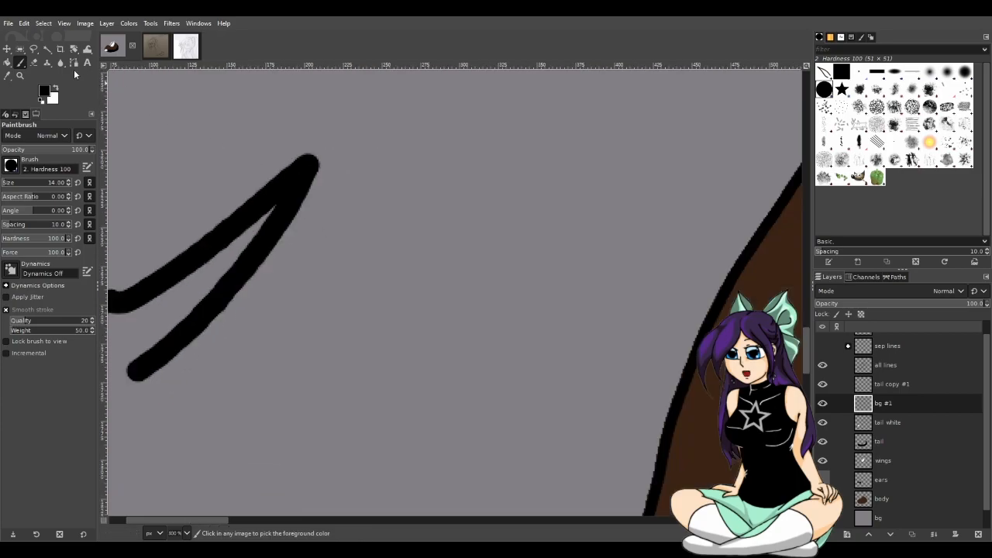
# - Erase along the outer edge of the sample spike's upper stroke to thin it and sharpen the tip
pyautogui.click(34, 62)
pyautogui.moveTo(235, 519); pyautogui.dragTo(214, 520)
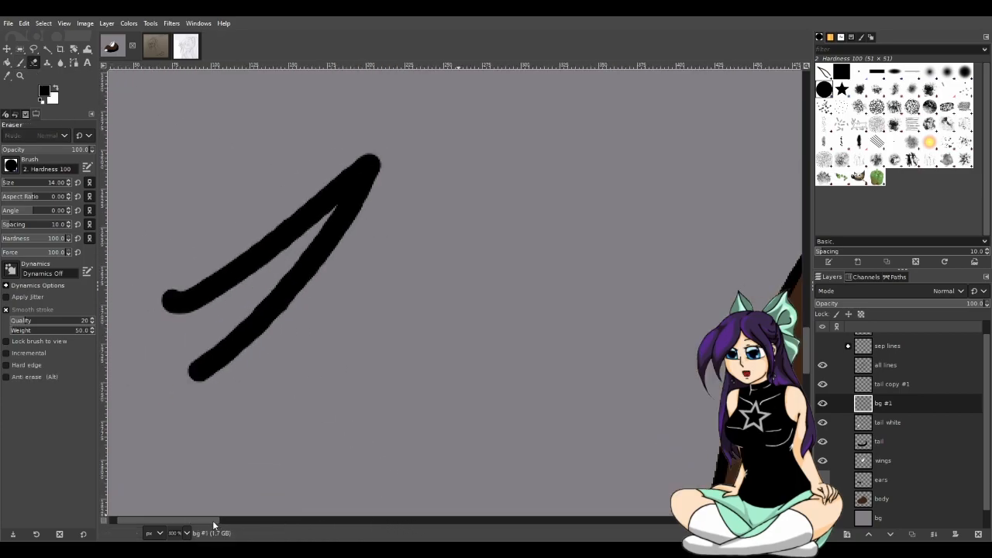
pyautogui.moveTo(421, 189)
pyautogui.mouseDown()
pyautogui.moveTo(432, 144)
pyautogui.moveTo(302, 219)
pyautogui.mouseUp()
pyautogui.moveTo(416, 140)
pyautogui.mouseDown()
pyautogui.moveTo(272, 232)
pyautogui.moveTo(299, 224)
pyautogui.mouseUp()
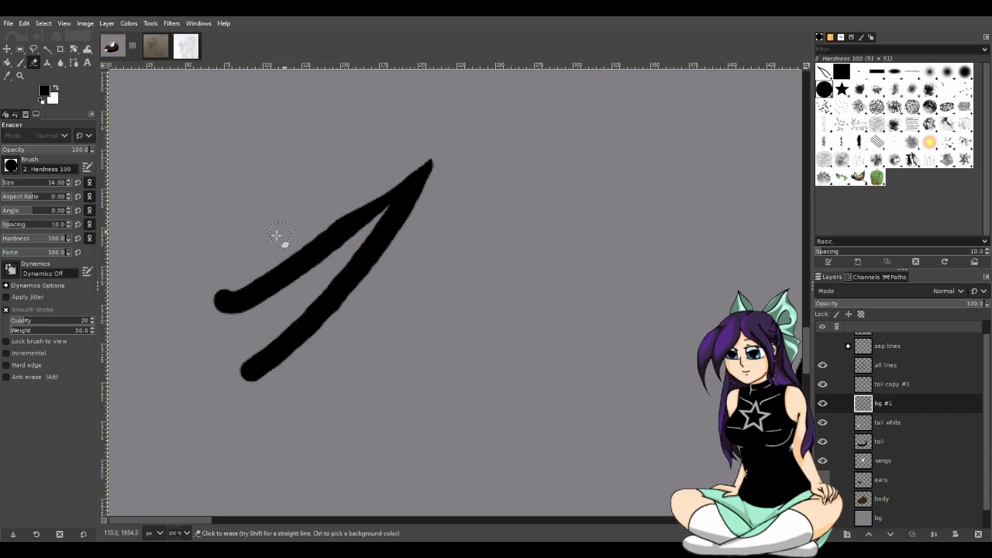
pyautogui.moveTo(436, 137); pyautogui.dragTo(232, 267)
pyautogui.moveTo(441, 147); pyautogui.dragTo(199, 282)
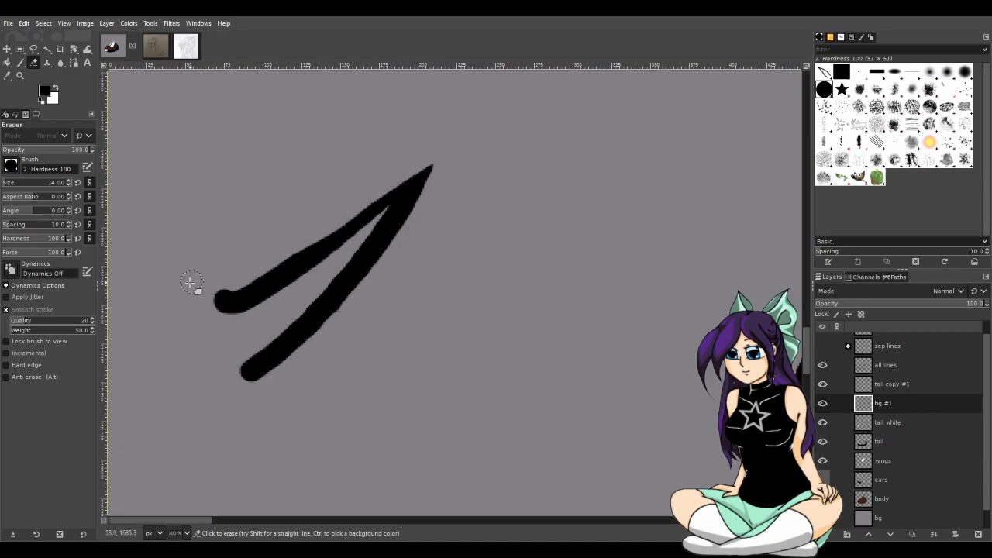
pyautogui.moveTo(441, 155); pyautogui.dragTo(233, 265)
pyautogui.moveTo(316, 231); pyautogui.dragTo(172, 317)
pyautogui.moveTo(279, 260); pyautogui.dragTo(487, 117)
pyautogui.moveTo(374, 197); pyautogui.dragTo(468, 137)
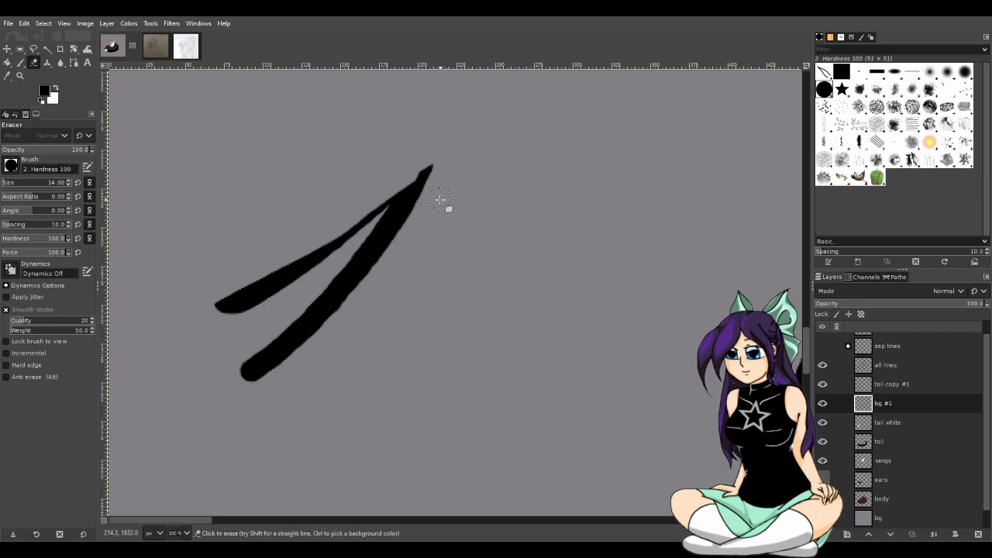
# - Undo the last erasure and erase the lower ends of both sample strokes to taper them into points
pyautogui.hotkey('ctrl', 'z')
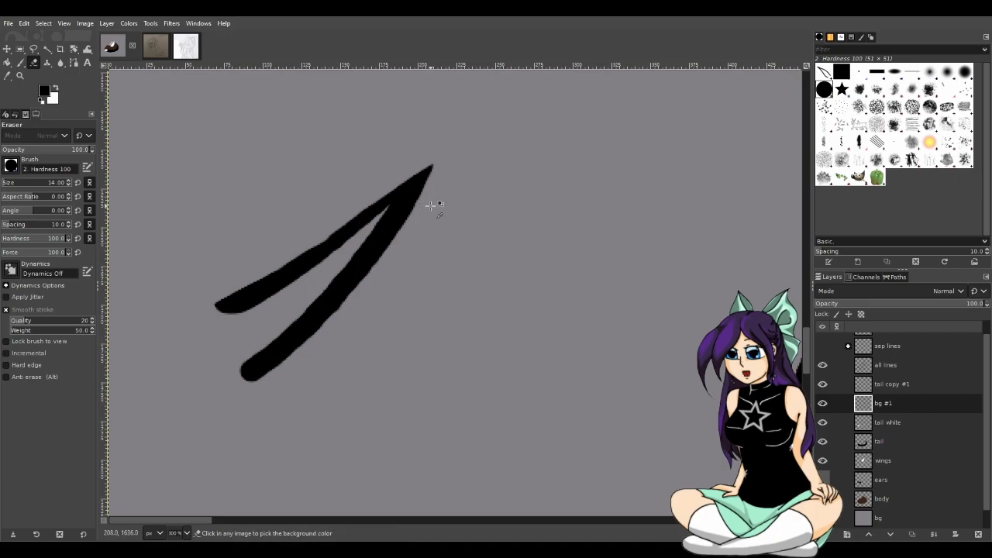
pyautogui.moveTo(230, 388); pyautogui.dragTo(273, 308)
pyautogui.moveTo(228, 398); pyautogui.dragTo(377, 319)
pyautogui.moveTo(253, 384); pyautogui.dragTo(384, 308)
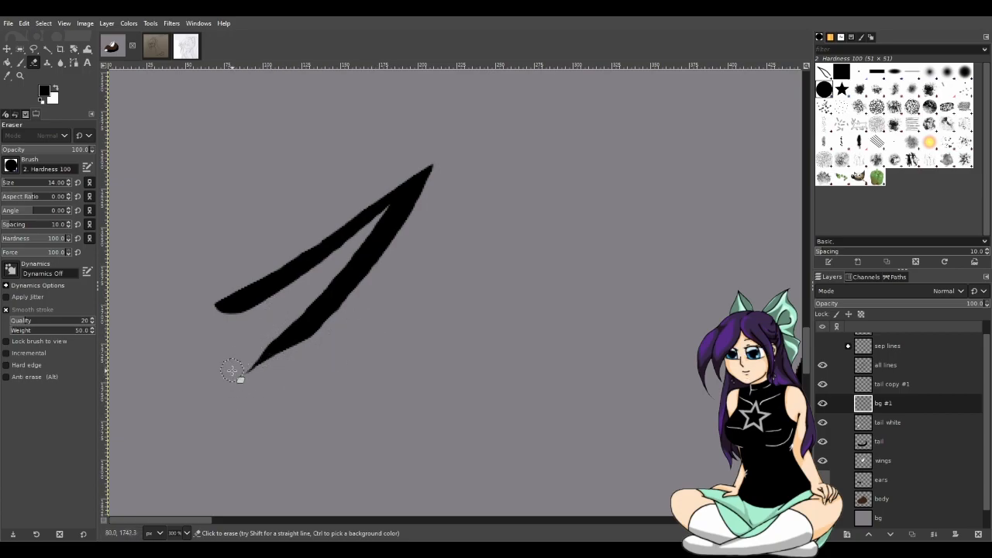
pyautogui.moveTo(231, 371); pyautogui.dragTo(309, 291)
pyautogui.moveTo(279, 379)
pyautogui.mouseDown()
pyautogui.moveTo(321, 344)
pyautogui.moveTo(345, 300)
pyautogui.mouseUp()
pyautogui.moveTo(217, 311); pyautogui.dragTo(260, 307)
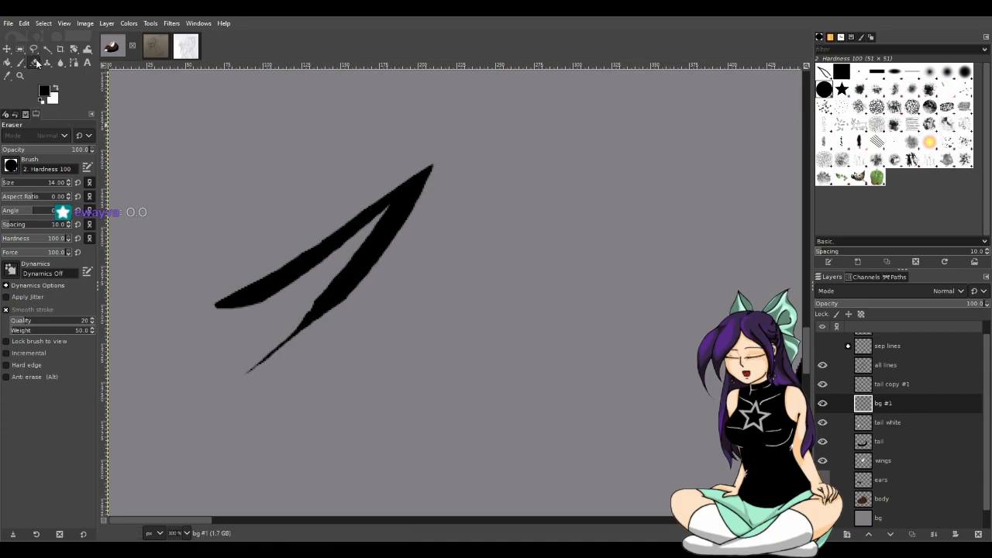
# - Delete the bg #1 layer holding the sample strokes
pyautogui.rightClick(883, 403)
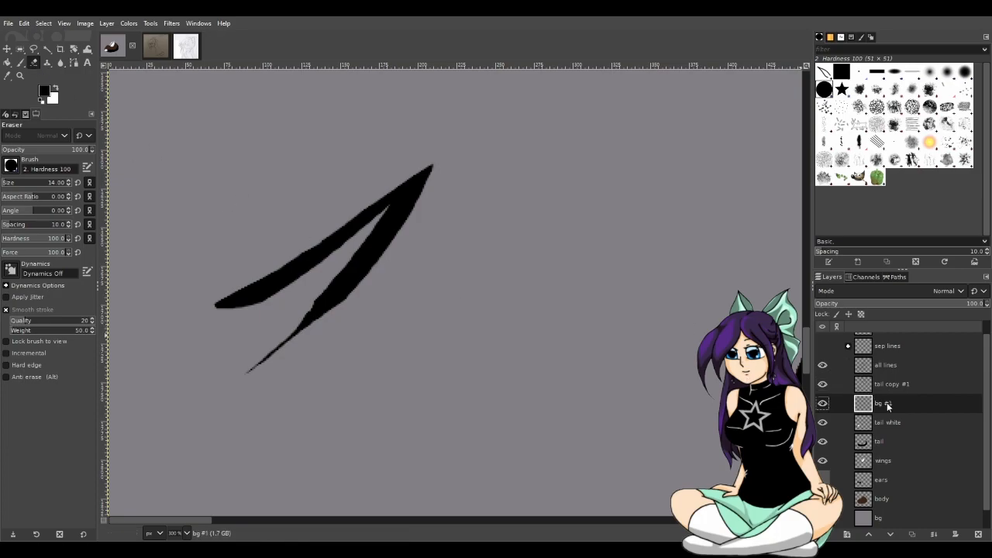
pyautogui.click(935, 163)
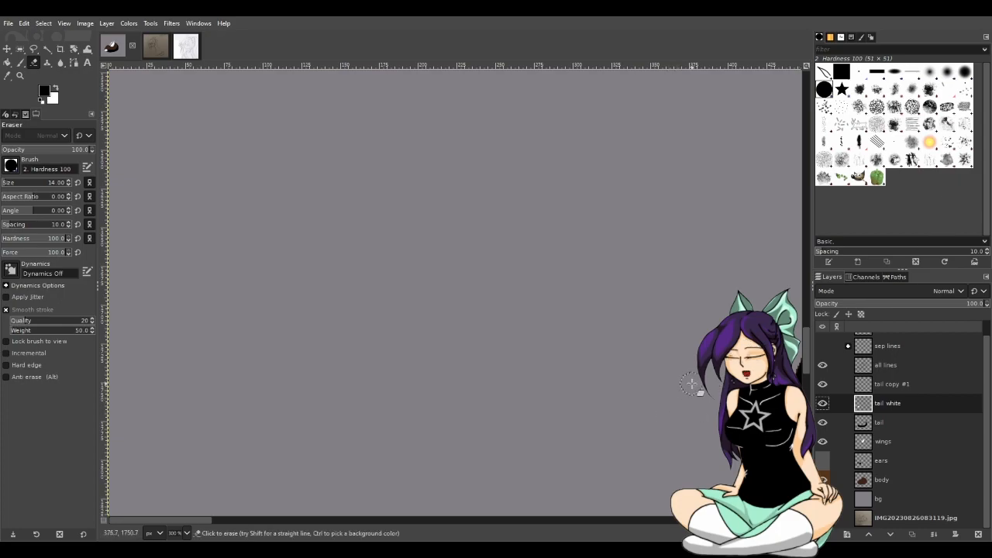
# - Examine the pointed line corners on the wing feathers and the edges of the white tail tip
pyautogui.moveTo(175, 522); pyautogui.dragTo(416, 523)
pyautogui.scroll(-3, 570, 397)
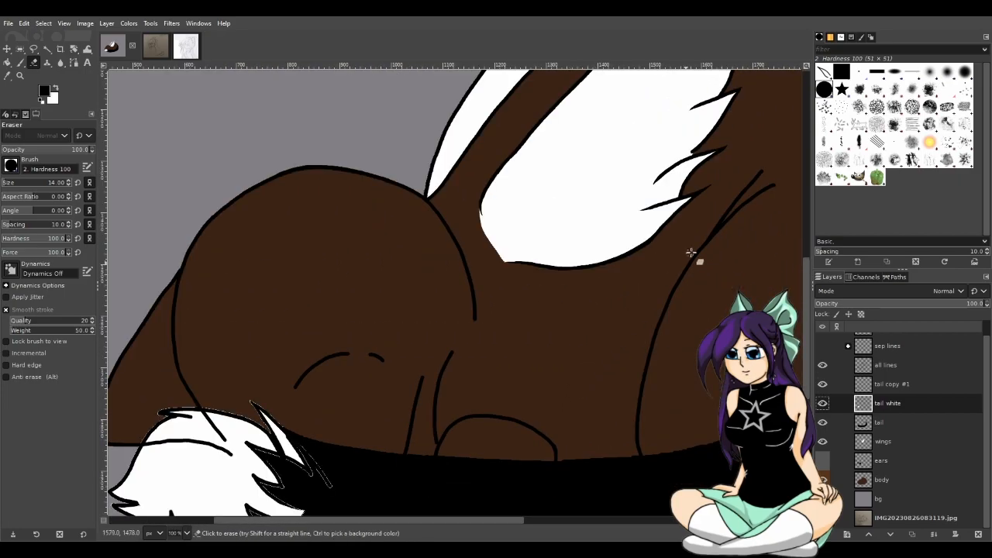
pyautogui.scroll(3, 686, 259)
pyautogui.scroll(1, 582, 282)
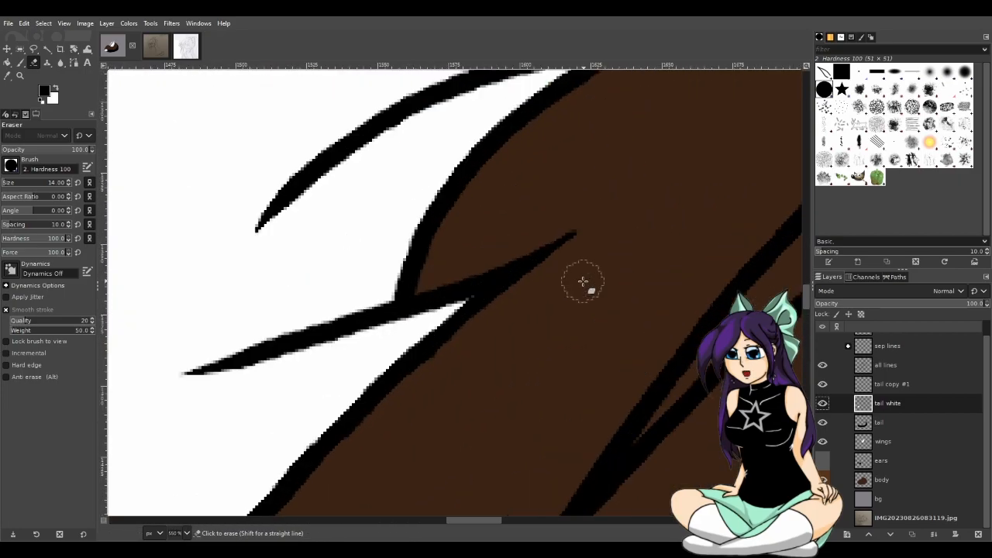
pyautogui.scroll(1, 593, 282)
pyautogui.scroll(2, 596, 279)
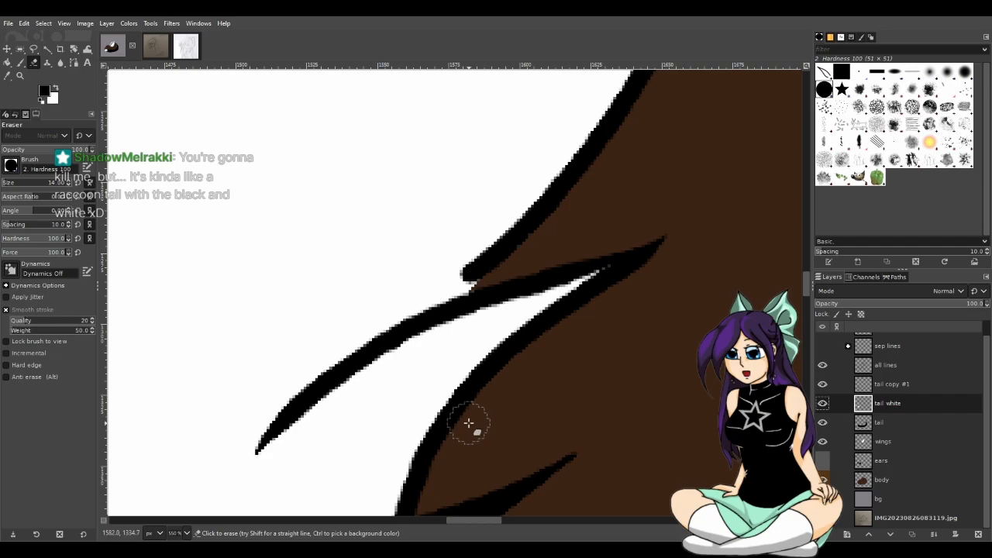
pyautogui.scroll(-2, 469, 422)
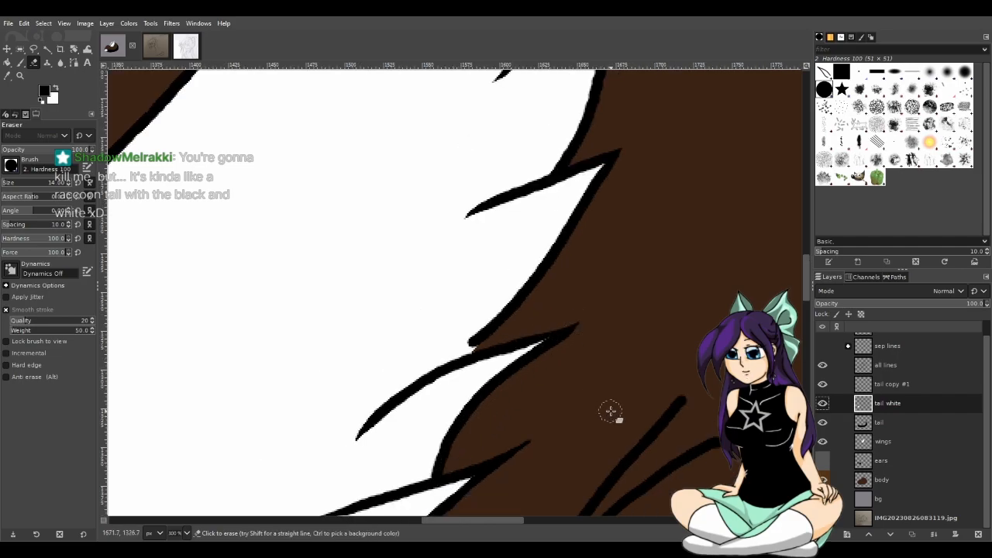
pyautogui.scroll(4, 613, 399)
pyautogui.scroll(6, 613, 399)
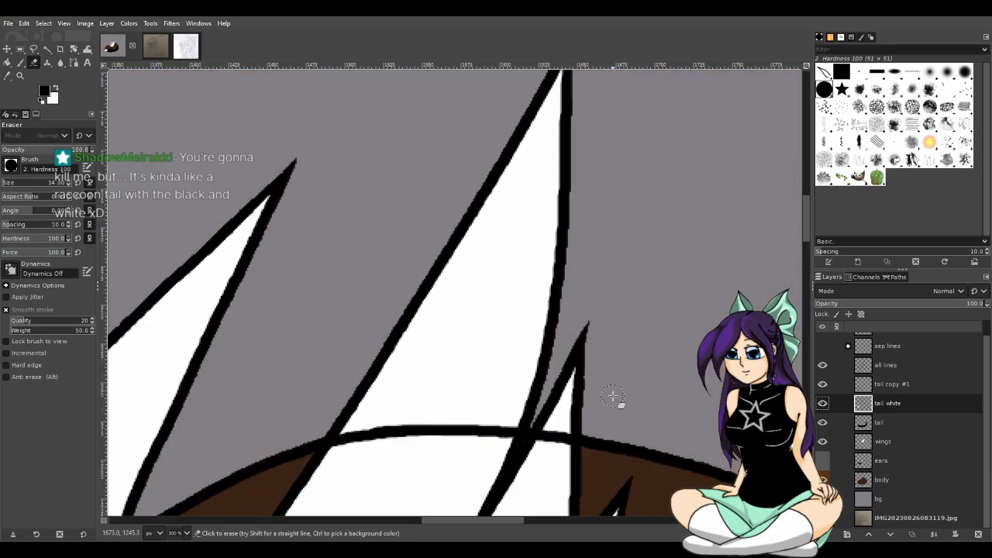
pyautogui.scroll(4, 613, 397)
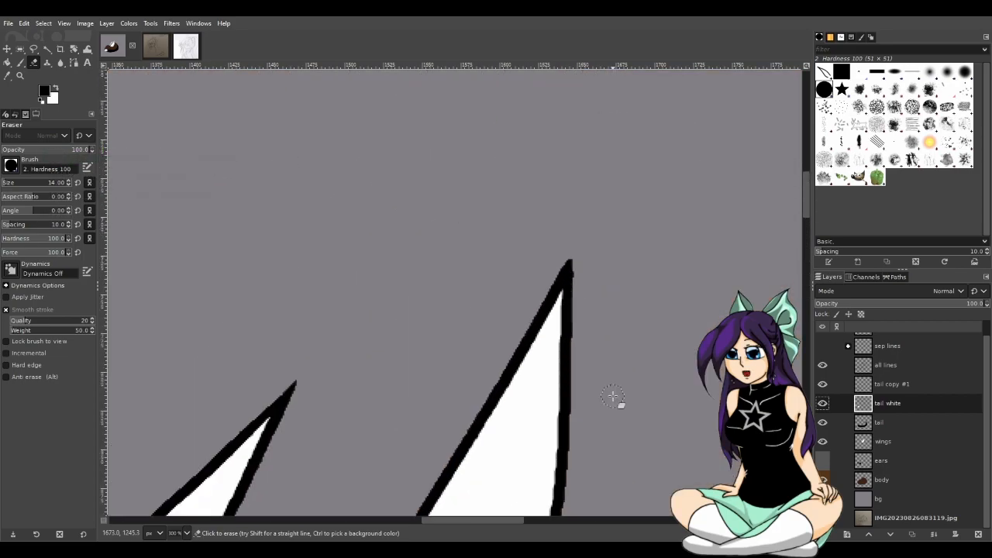
pyautogui.scroll(-12, 612, 397)
pyautogui.moveTo(513, 523); pyautogui.dragTo(322, 523)
pyautogui.scroll(-6, 385, 443)
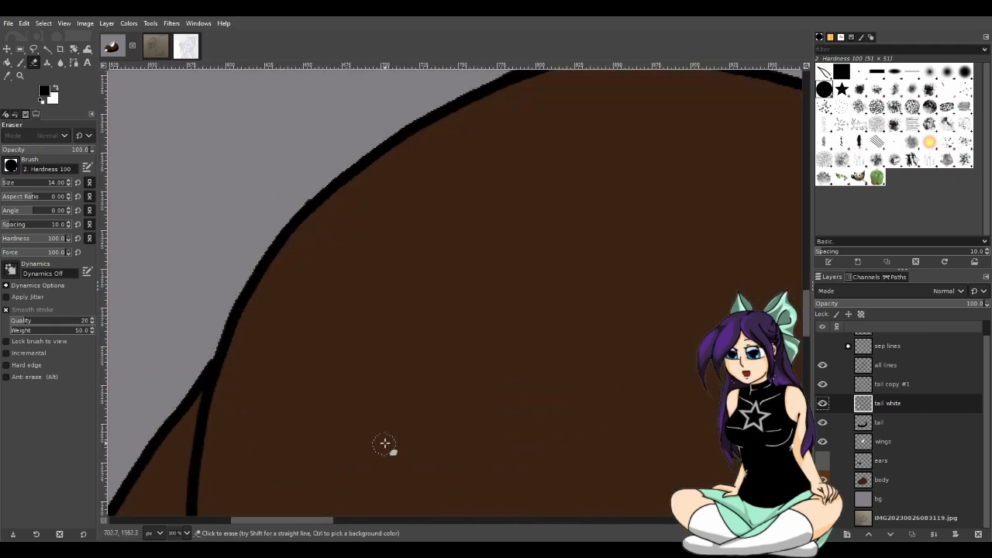
pyautogui.scroll(-5, 385, 444)
pyautogui.scroll(-5, 388, 443)
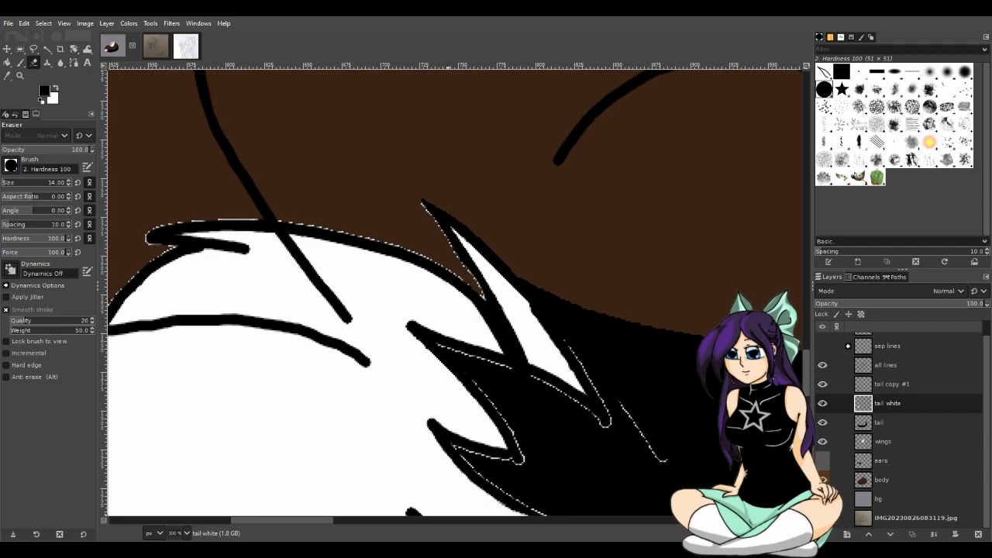
pyautogui.scroll(-5, 677, 434)
pyautogui.moveTo(451, 520)
pyautogui.mouseDown()
pyautogui.moveTo(499, 523)
pyautogui.moveTo(425, 516)
pyautogui.mouseUp()
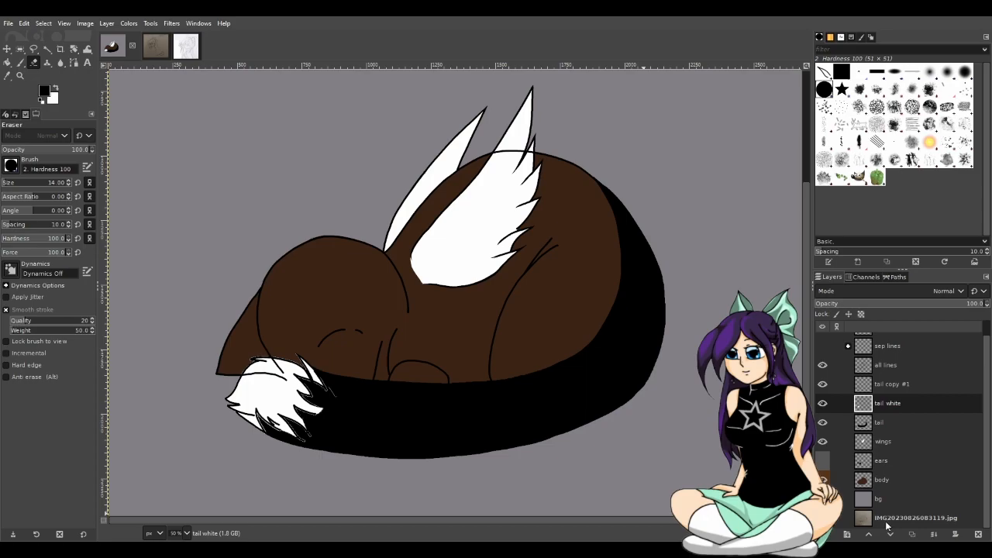
# - Add a new layer, paste the black-and-white cat photo, and move it to the canvas's upper-left corner
pyautogui.keyDown('shift'); pyautogui.click(827, 534); pyautogui.keyUp('shift')
pyautogui.hotkey('ctrl', 'v')
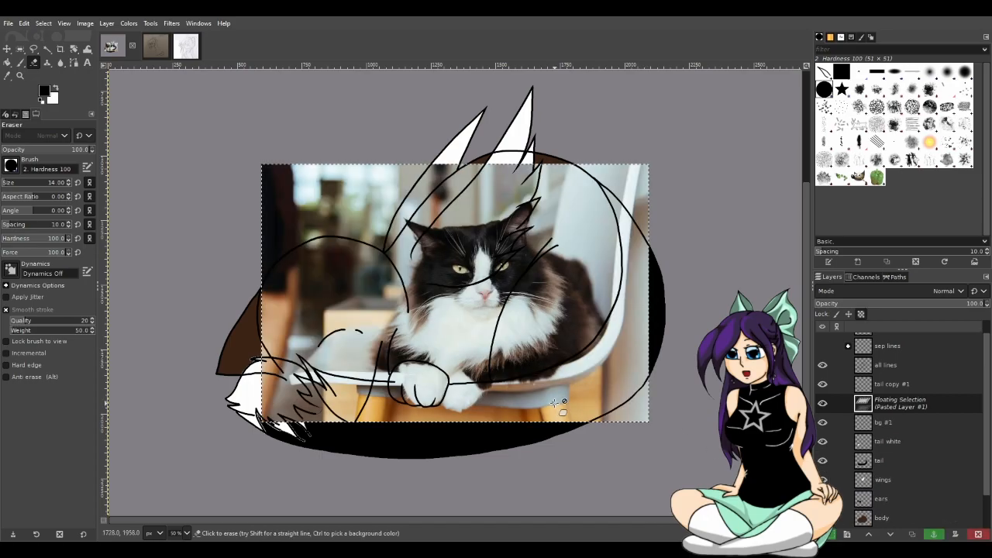
pyautogui.click(7, 48)
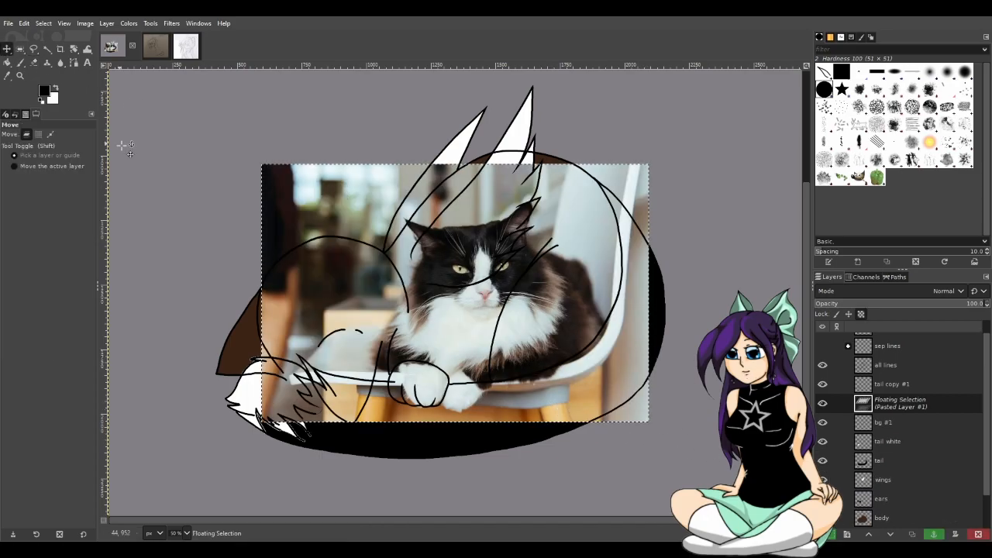
pyautogui.moveTo(270, 181); pyautogui.dragTo(206, 116)
pyautogui.moveTo(304, 190); pyautogui.dragTo(207, 149)
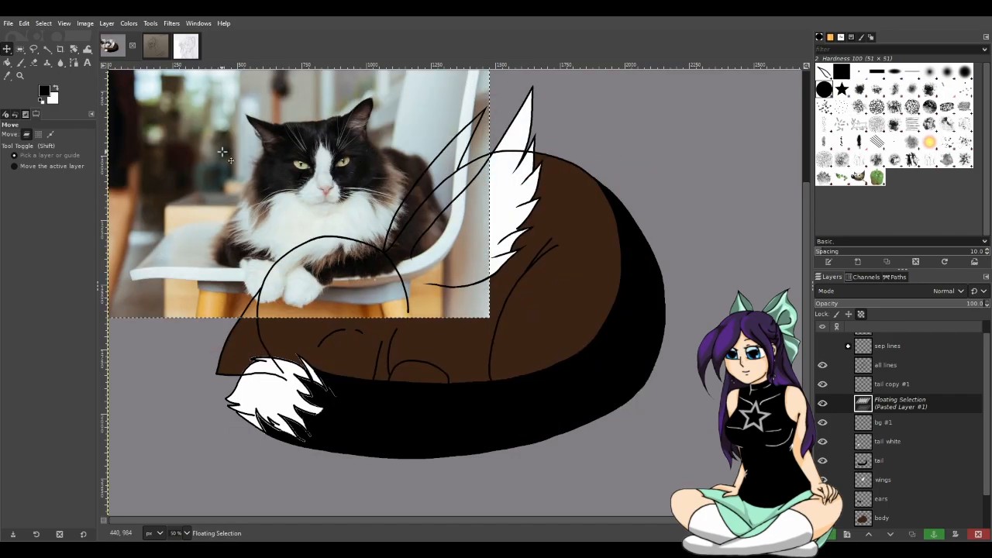
pyautogui.moveTo(274, 214); pyautogui.dragTo(249, 206)
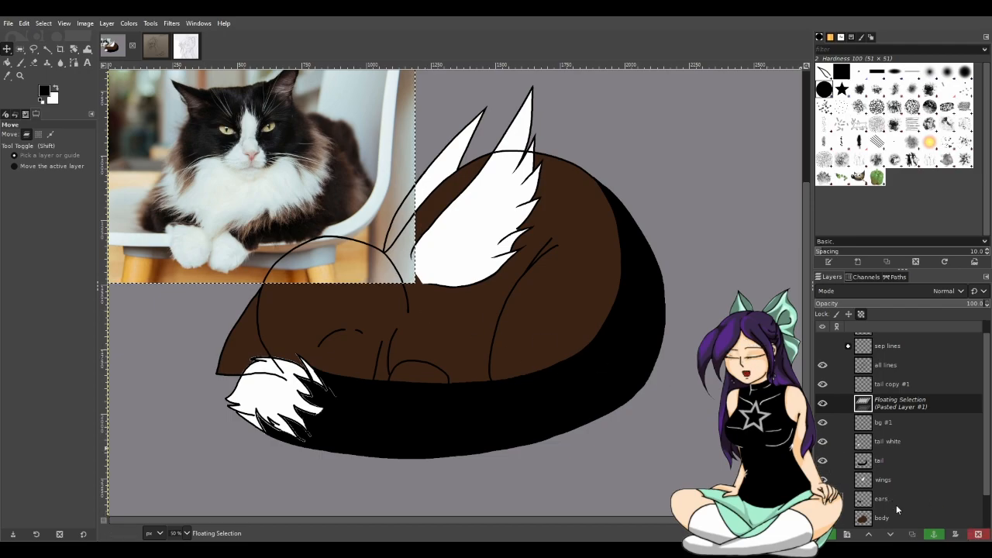
# - Delete the pasted cat photo and remove the empty bg #1 layer above tail white
pyautogui.click(978, 534)
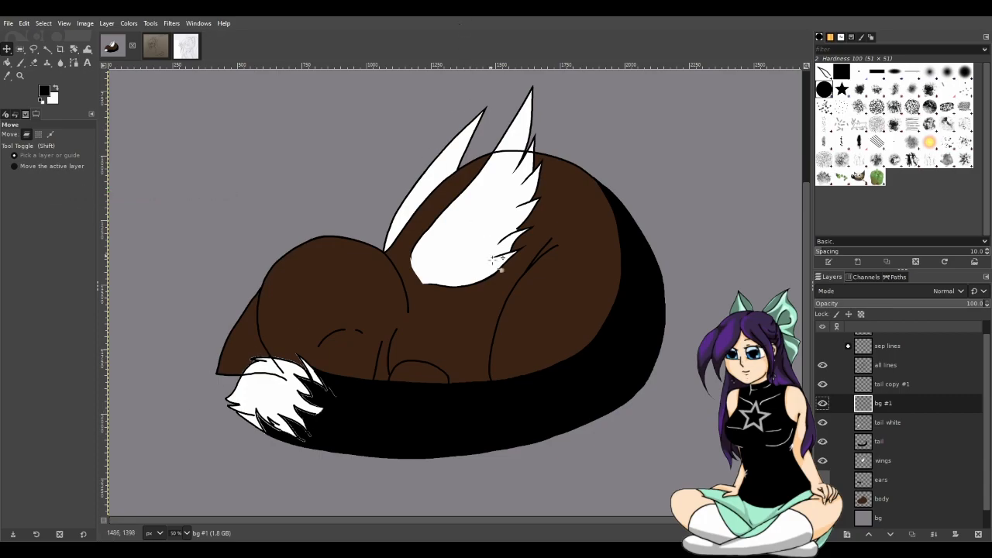
pyautogui.click(823, 403)
pyautogui.hotkey('ctrl', 'z')
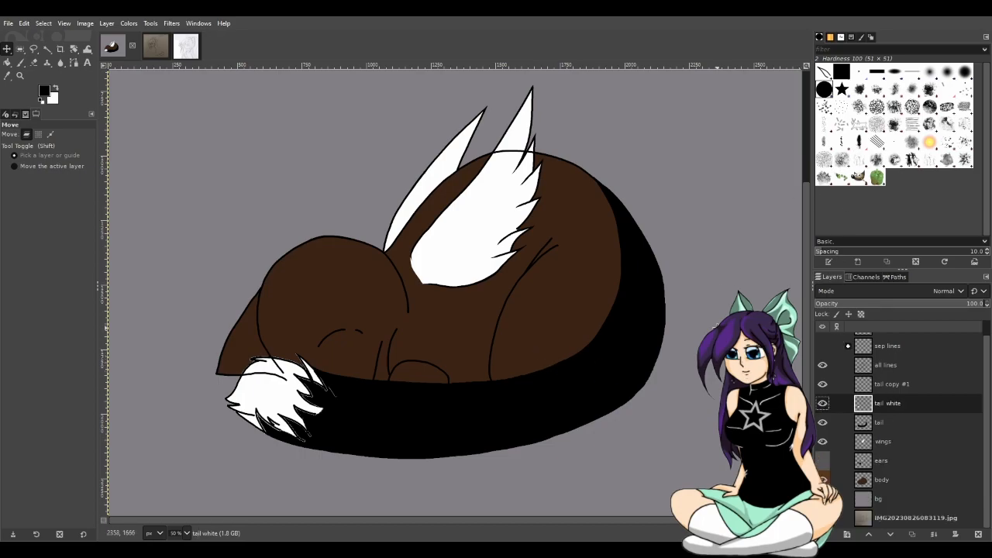
# - Set the eraser size to 11 and erase the stray white along the tail tip's upper outline on tail white
pyautogui.scroll(2, 379, 416)
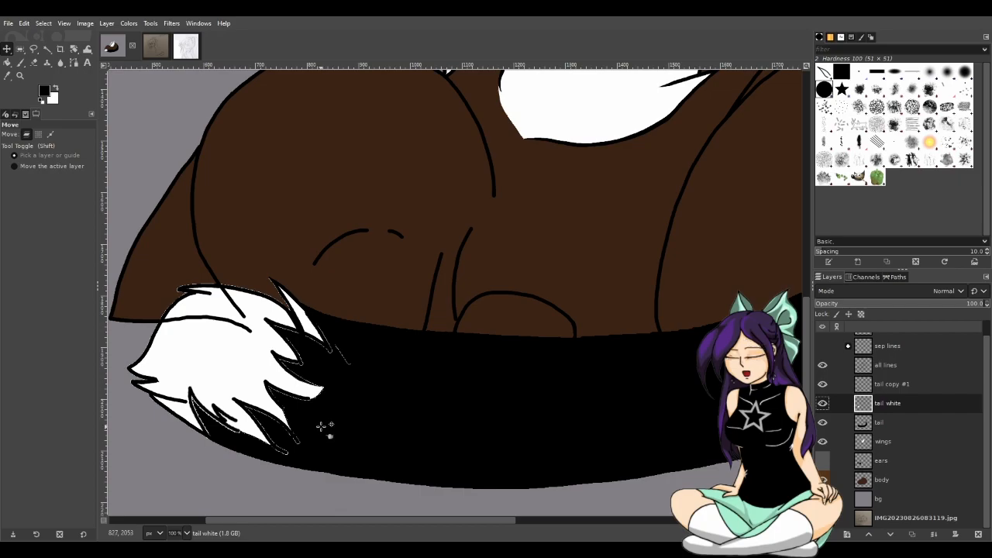
pyautogui.scroll(1, 325, 423)
pyautogui.moveTo(418, 525); pyautogui.dragTo(377, 515)
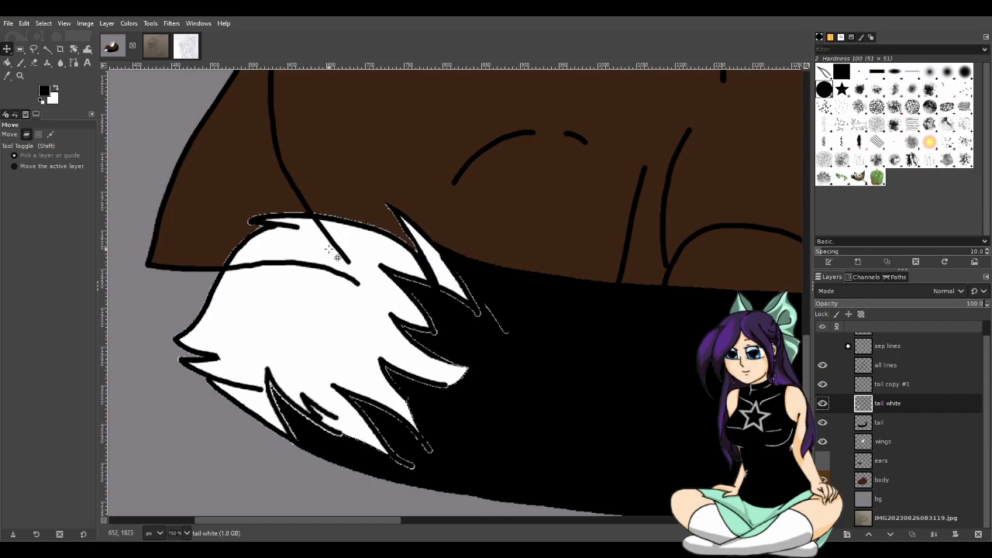
pyautogui.scroll(1, 388, 249)
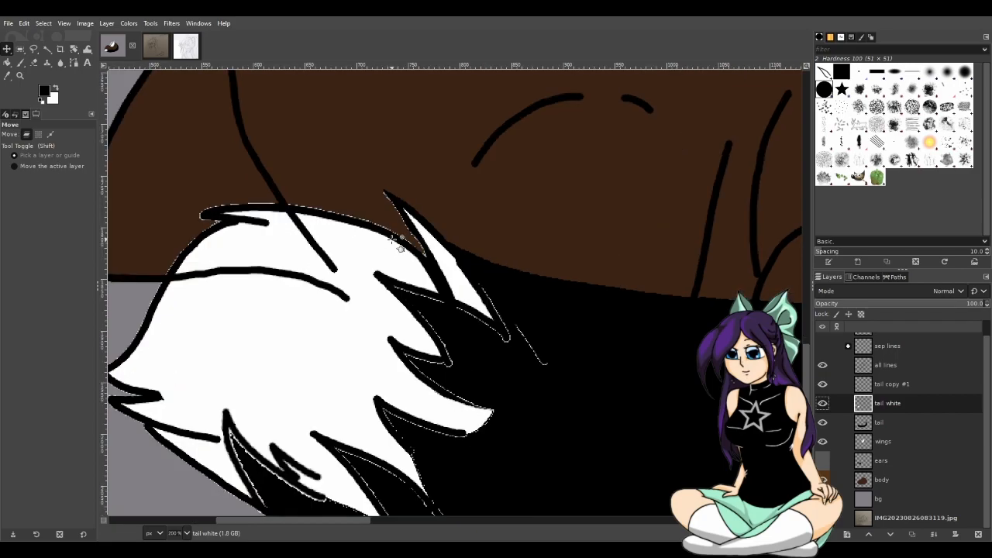
pyautogui.click(34, 62)
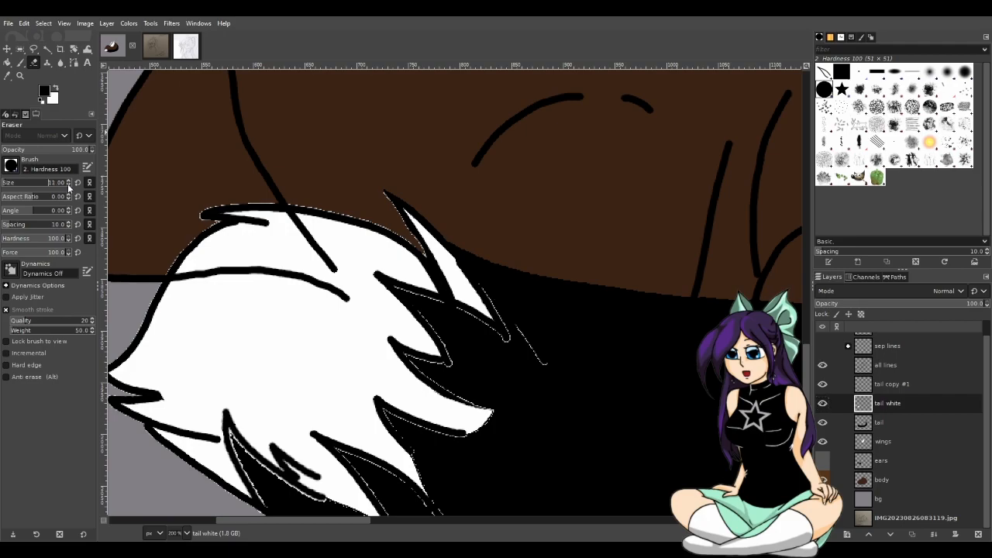
pyautogui.scroll(1, 362, 244)
pyautogui.moveTo(455, 261)
pyautogui.mouseDown()
pyautogui.moveTo(387, 164)
pyautogui.moveTo(424, 231)
pyautogui.moveTo(377, 207)
pyautogui.moveTo(287, 187)
pyautogui.moveTo(195, 178)
pyautogui.moveTo(120, 202)
pyautogui.mouseUp()
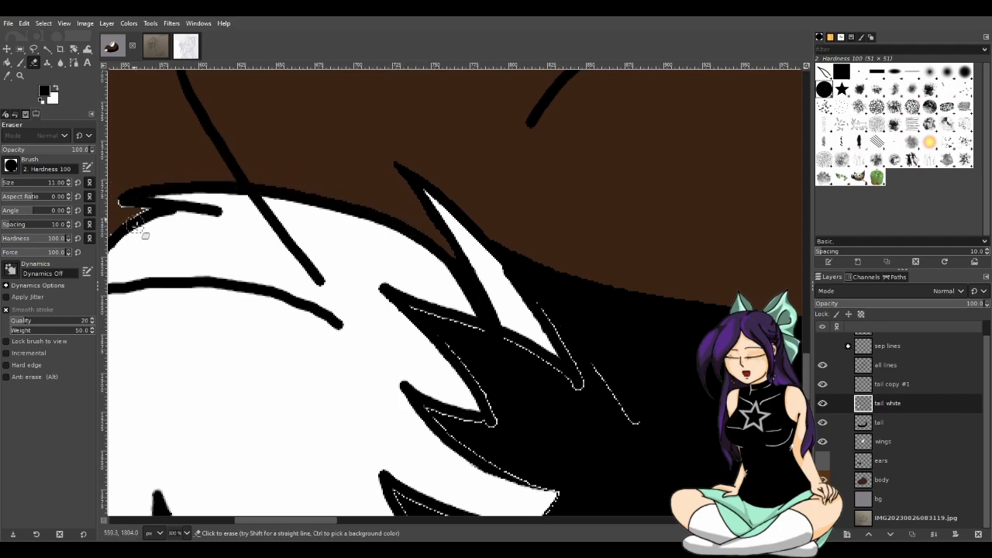
# - Erase the white fringe outside the tail tip's left outline and around its small left-hand points
pyautogui.moveTo(320, 519); pyautogui.dragTo(285, 520)
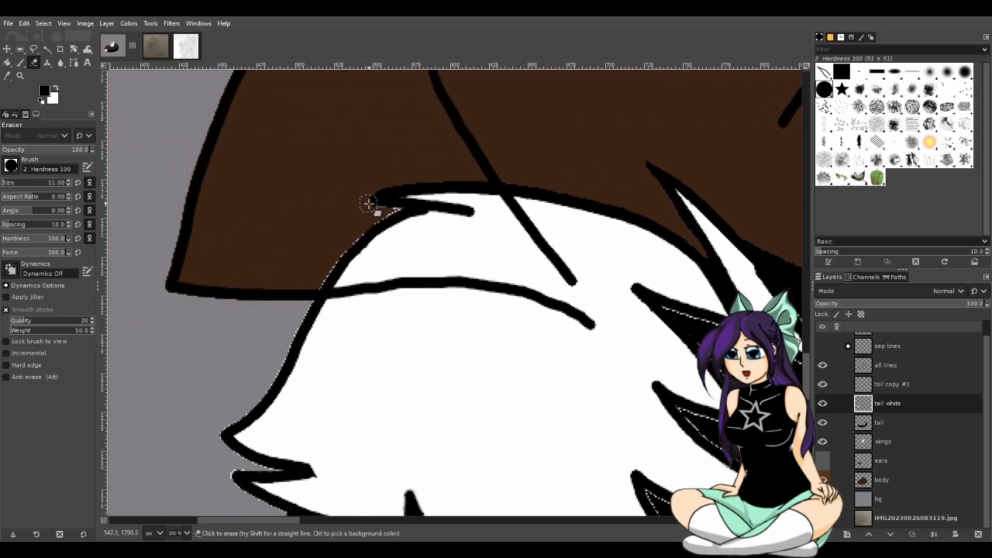
pyautogui.moveTo(351, 241)
pyautogui.mouseDown()
pyautogui.moveTo(295, 346)
pyautogui.moveTo(241, 418)
pyautogui.moveTo(215, 432)
pyautogui.mouseUp()
pyautogui.scroll(-3, 215, 432)
pyautogui.moveTo(224, 224)
pyautogui.mouseDown()
pyautogui.moveTo(276, 247)
pyautogui.moveTo(219, 252)
pyautogui.moveTo(326, 341)
pyautogui.mouseUp()
pyautogui.moveTo(356, 357)
pyautogui.mouseDown()
pyautogui.moveTo(427, 410)
pyautogui.moveTo(501, 435)
pyautogui.moveTo(466, 400)
pyautogui.moveTo(425, 307)
pyautogui.mouseUp()
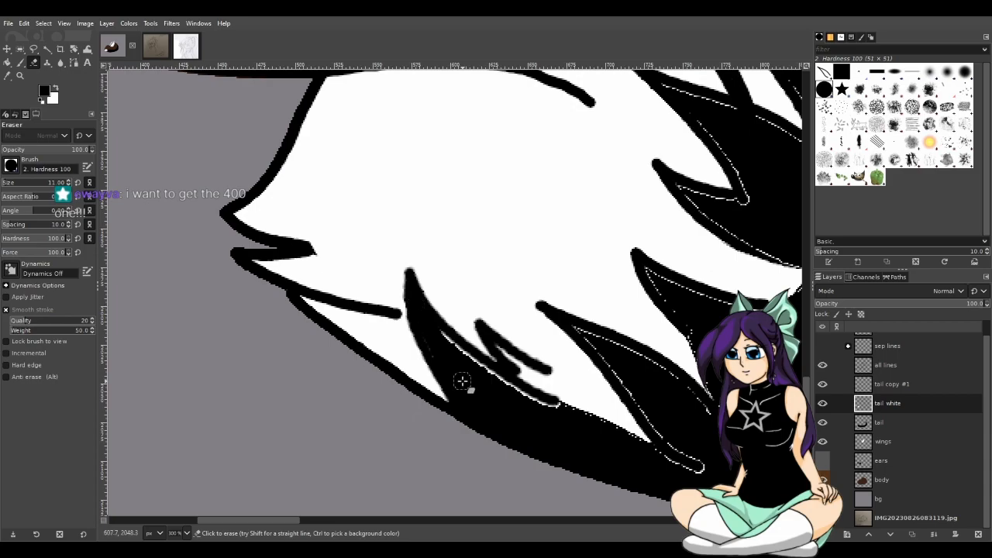
# - Erase the thin white outlines around the tail tip's lower fur spikes and inside the black notches between them
pyautogui.moveTo(284, 521); pyautogui.dragTo(304, 522)
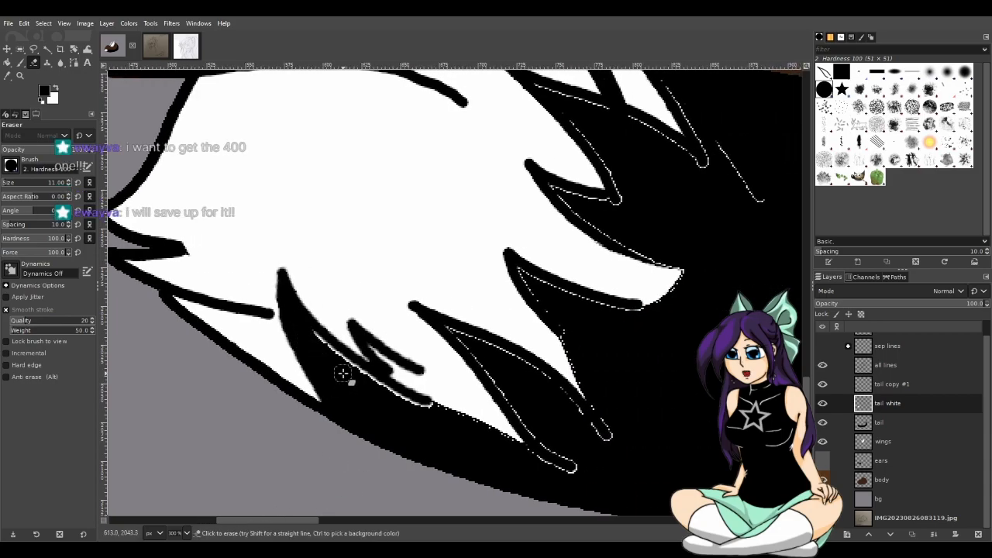
pyautogui.moveTo(306, 332); pyautogui.dragTo(439, 415)
pyautogui.moveTo(500, 440)
pyautogui.mouseDown()
pyautogui.moveTo(592, 486)
pyautogui.moveTo(450, 327)
pyautogui.moveTo(519, 366)
pyautogui.moveTo(598, 433)
pyautogui.mouseUp()
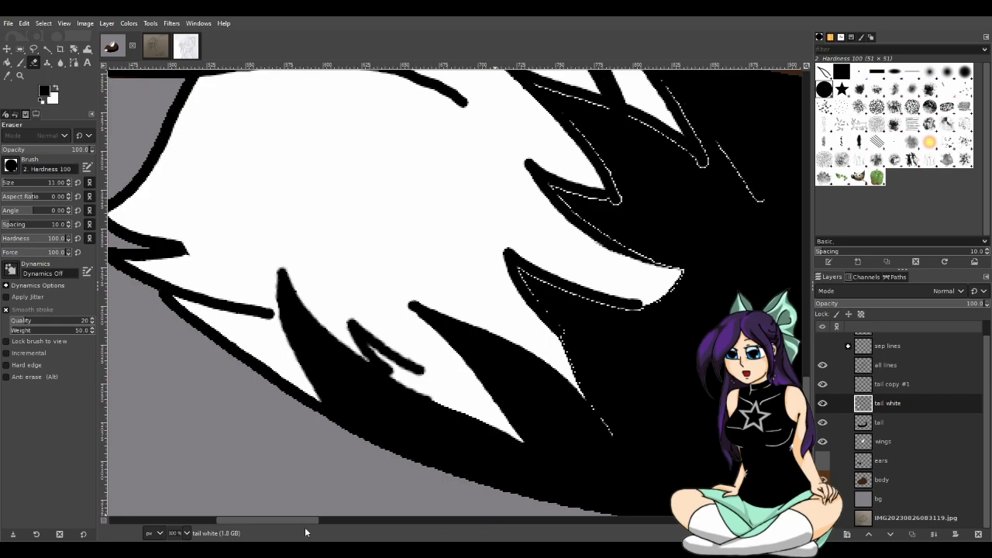
pyautogui.moveTo(289, 524); pyautogui.dragTo(323, 523)
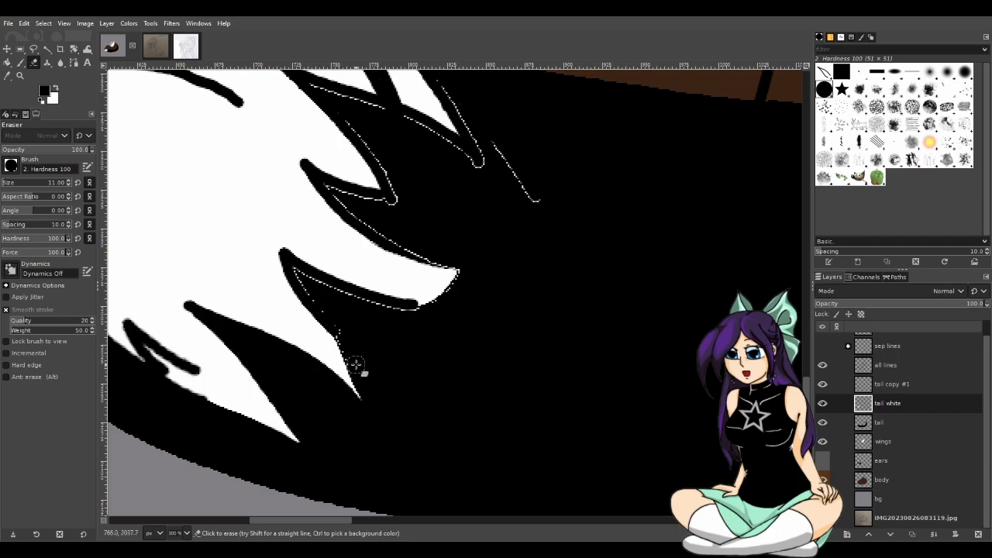
pyautogui.moveTo(300, 283)
pyautogui.mouseDown()
pyautogui.moveTo(390, 314)
pyautogui.moveTo(446, 317)
pyautogui.moveTo(401, 317)
pyautogui.moveTo(465, 308)
pyautogui.moveTo(404, 314)
pyautogui.moveTo(461, 296)
pyautogui.mouseUp()
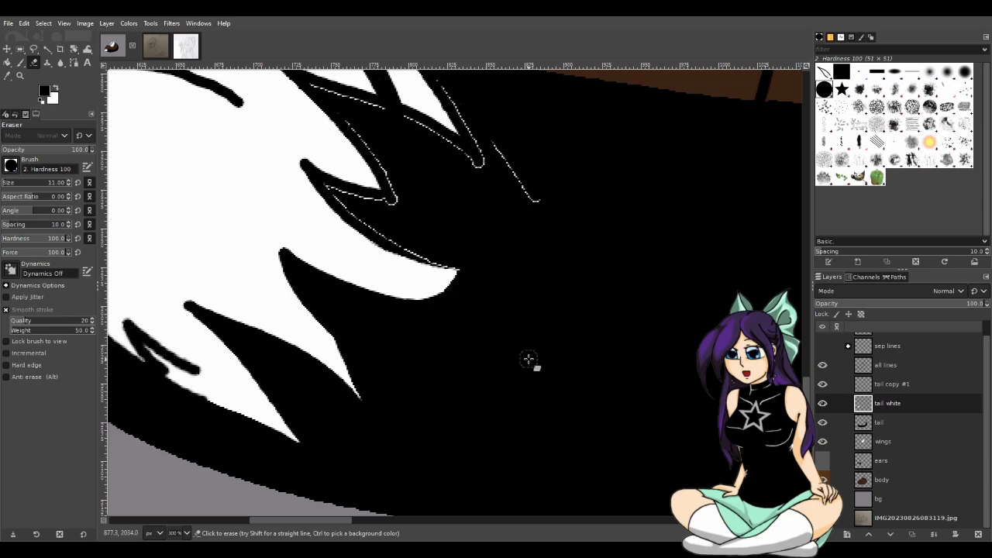
# - Erase the remaining white outlines around the tail tip's upper-right fur spikes and the stray lines on the black tail
pyautogui.scroll(3, 524, 362)
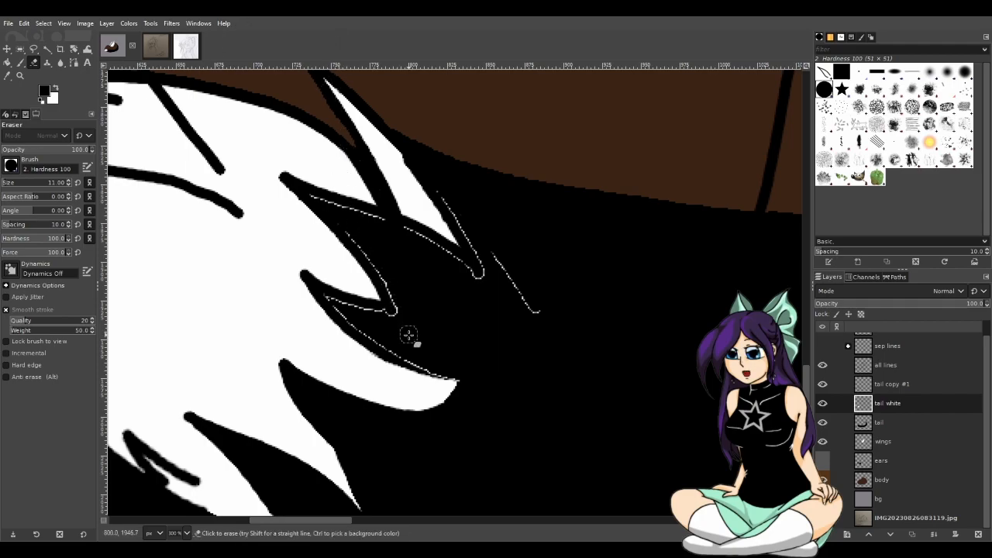
pyautogui.moveTo(321, 294)
pyautogui.mouseDown()
pyautogui.moveTo(378, 343)
pyautogui.moveTo(456, 373)
pyautogui.mouseUp()
pyautogui.moveTo(348, 310)
pyautogui.mouseDown()
pyautogui.moveTo(418, 327)
pyautogui.moveTo(372, 257)
pyautogui.mouseUp()
pyautogui.moveTo(314, 193); pyautogui.dragTo(475, 271)
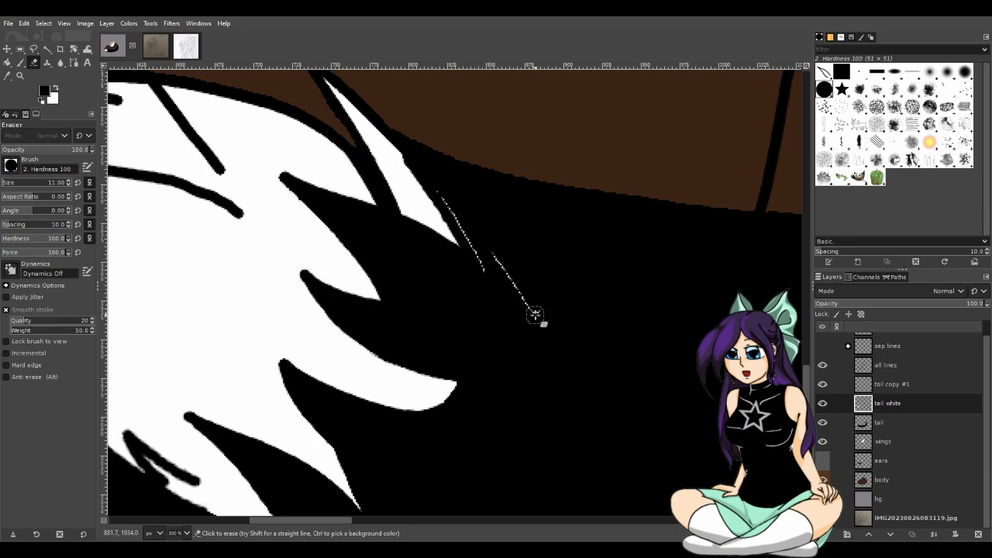
pyautogui.moveTo(538, 321); pyautogui.dragTo(504, 283)
pyautogui.moveTo(470, 229); pyautogui.dragTo(492, 281)
pyautogui.keyDown('ctrl'); pyautogui.scroll(-1, 494, 288); pyautogui.keyUp('ctrl')
pyautogui.keyDown('ctrl'); pyautogui.scroll(-1, 493, 289); pyautogui.keyUp('ctrl')
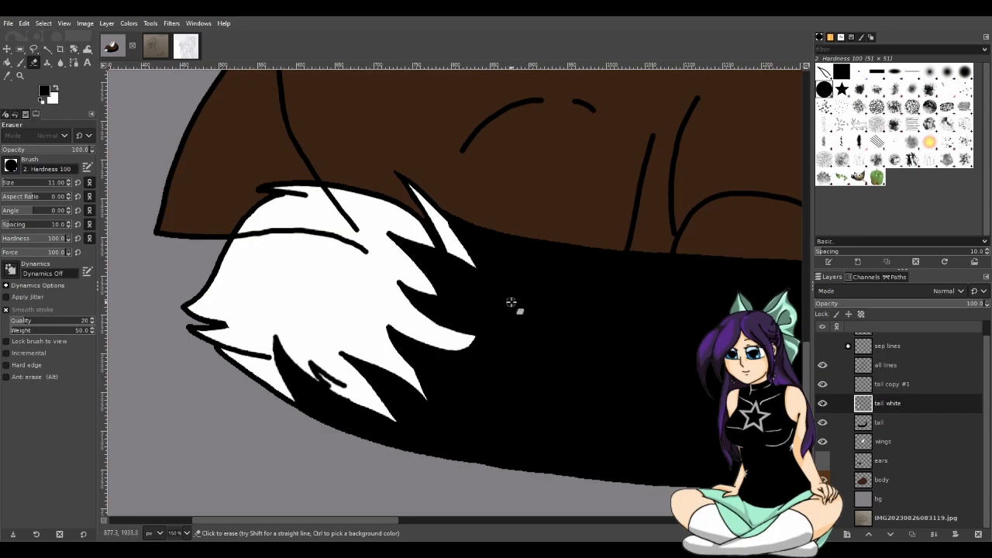
pyautogui.keyDown('ctrl'); pyautogui.scroll(-2, 513, 304); pyautogui.keyUp('ctrl')
pyautogui.keyDown('ctrl'); pyautogui.scroll(-2, 523, 311); pyautogui.keyUp('ctrl')
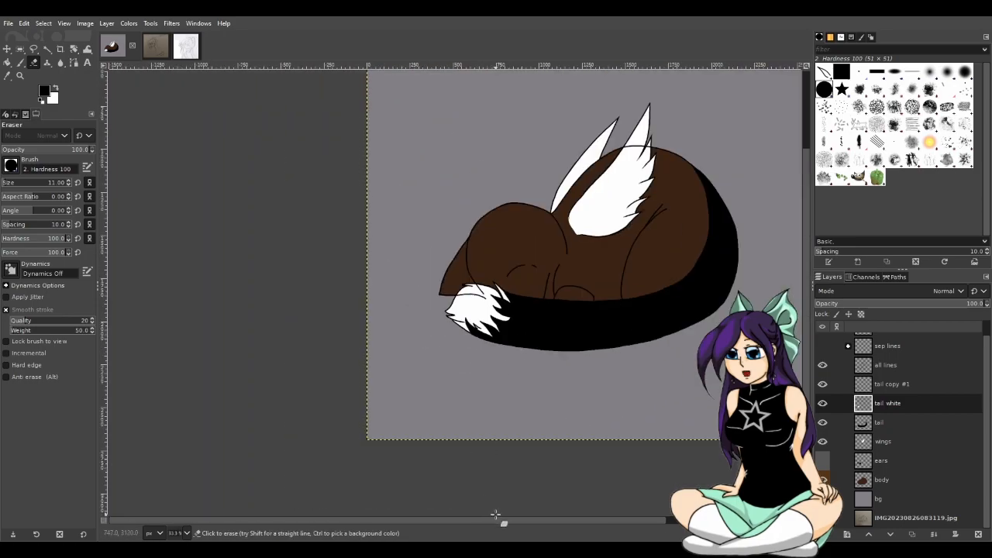
# - Look over the coloured cat's body, wings, paws and white tail tip up close and at full size
pyautogui.hscroll(3, 569, 521)
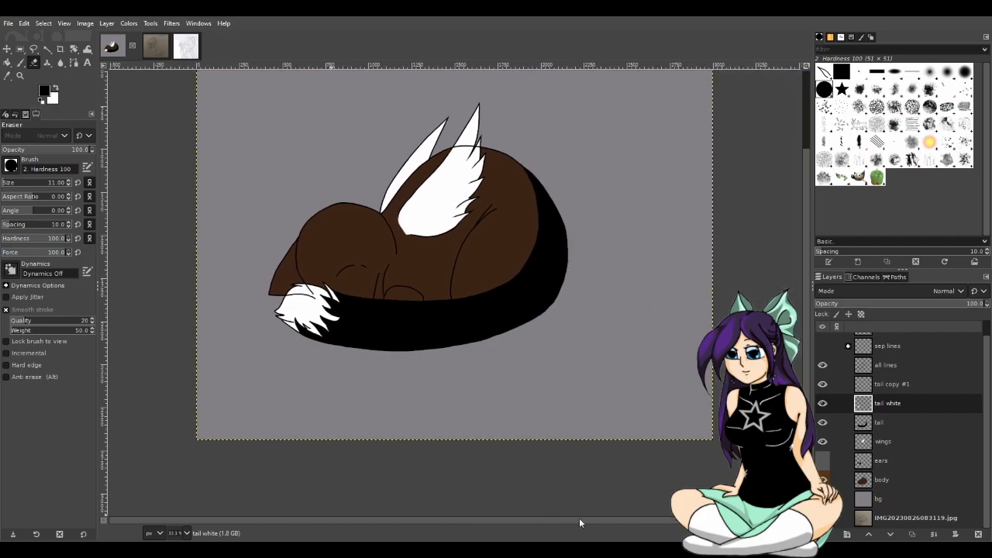
pyautogui.keyDown('ctrl'); pyautogui.scroll(1, 413, 263); pyautogui.keyUp('ctrl')
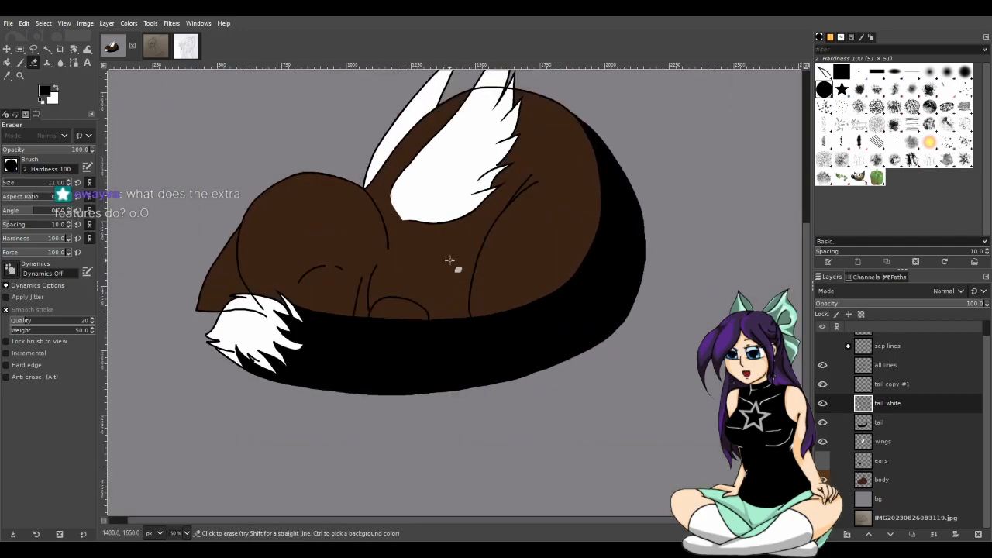
pyautogui.scroll(3, 428, 261)
pyautogui.keyDown('ctrl'); pyautogui.scroll(-1, 429, 261); pyautogui.keyUp('ctrl')
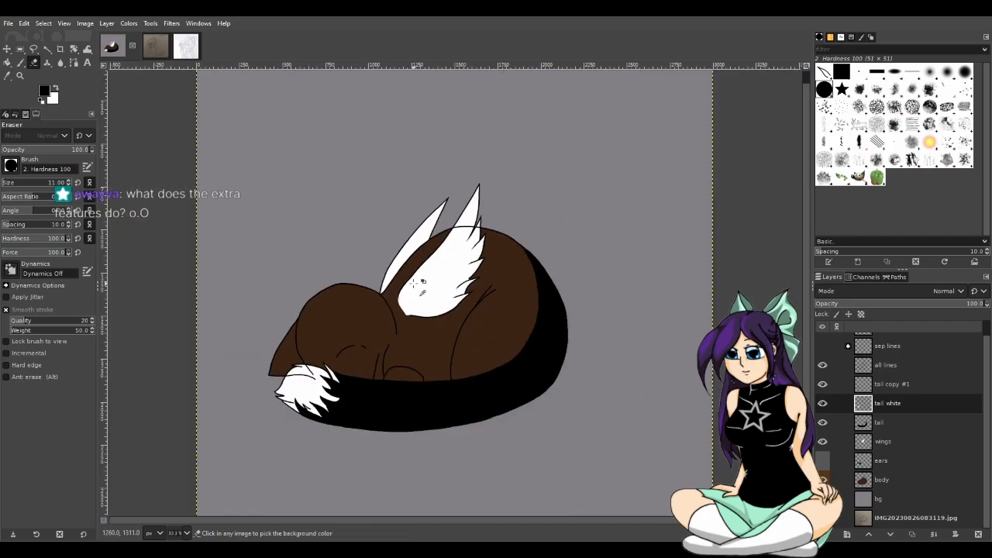
pyautogui.keyDown('ctrl'); pyautogui.scroll(2, 415, 317); pyautogui.keyUp('ctrl')
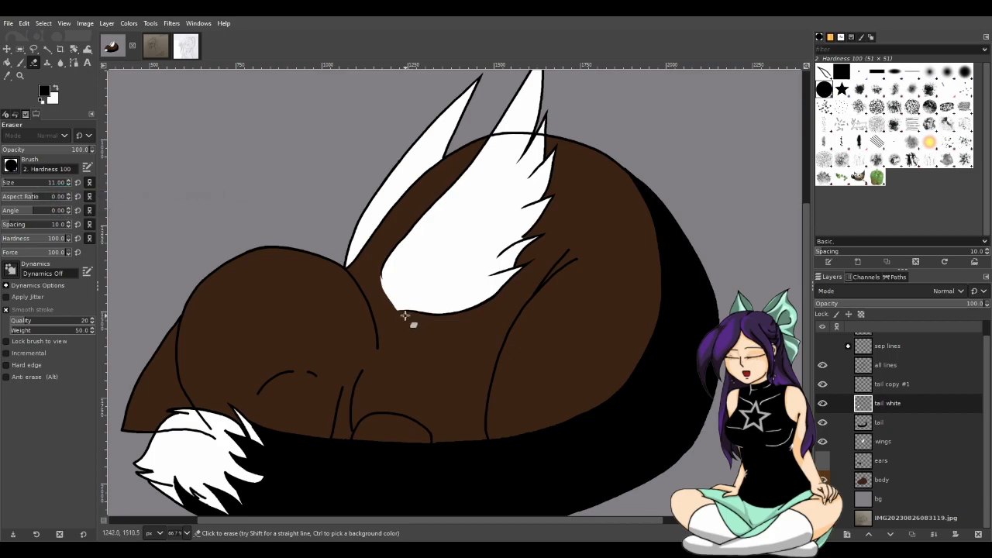
pyautogui.scroll(-3, 400, 317)
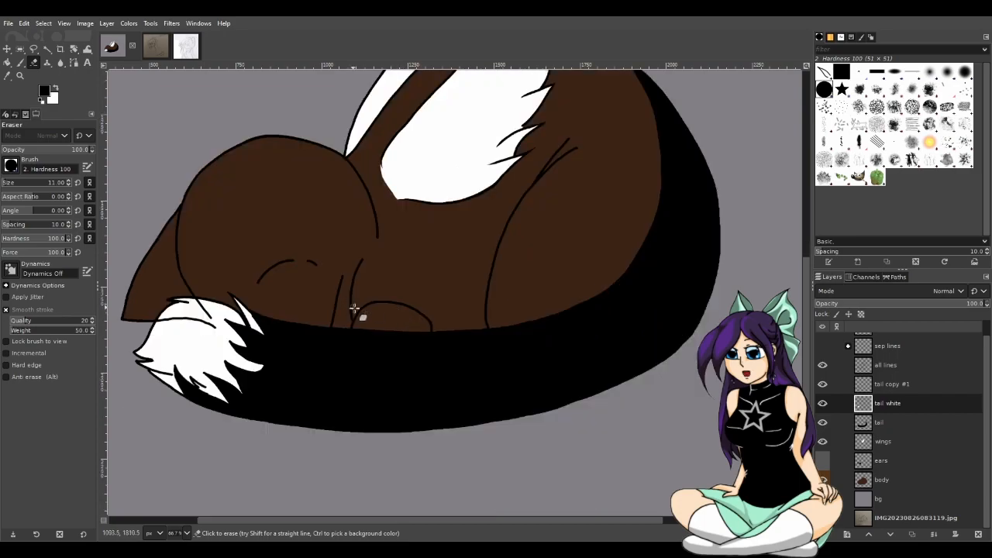
pyautogui.scroll(3, 450, 339)
pyautogui.scroll(-3, 449, 339)
# - Add an empty layer above the tail layer, paste the beach artwork as its own layer above it, and hide the pasted layer
pyautogui.click(895, 480)
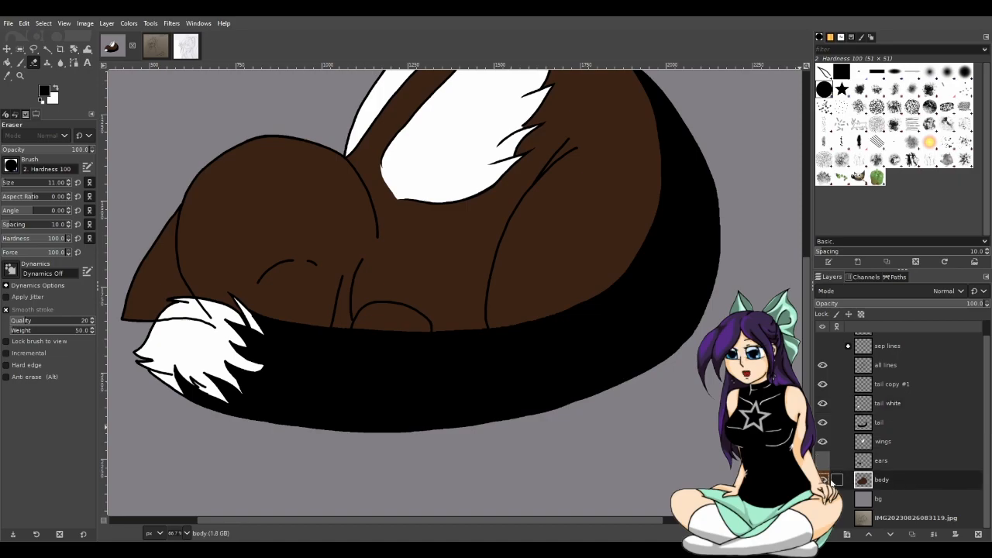
pyautogui.click(888, 422)
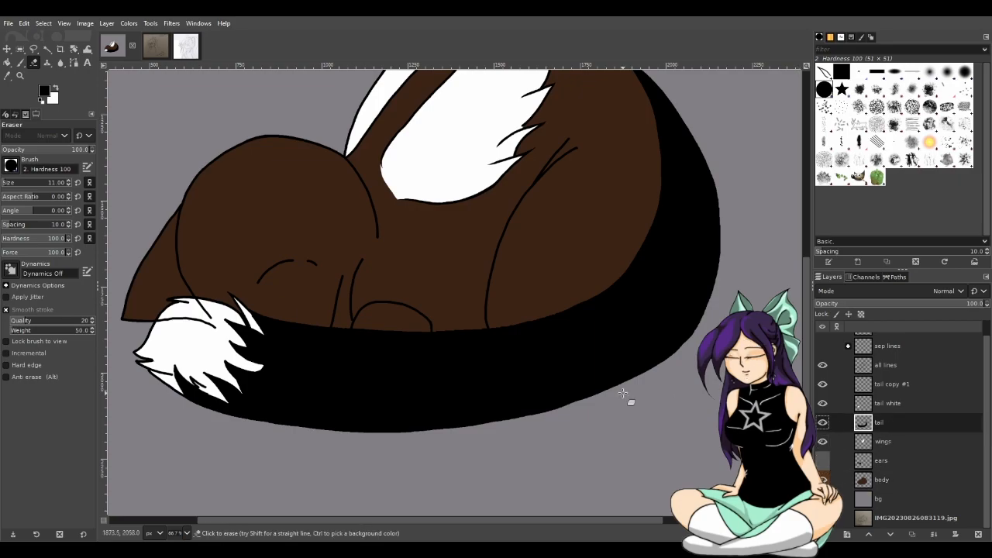
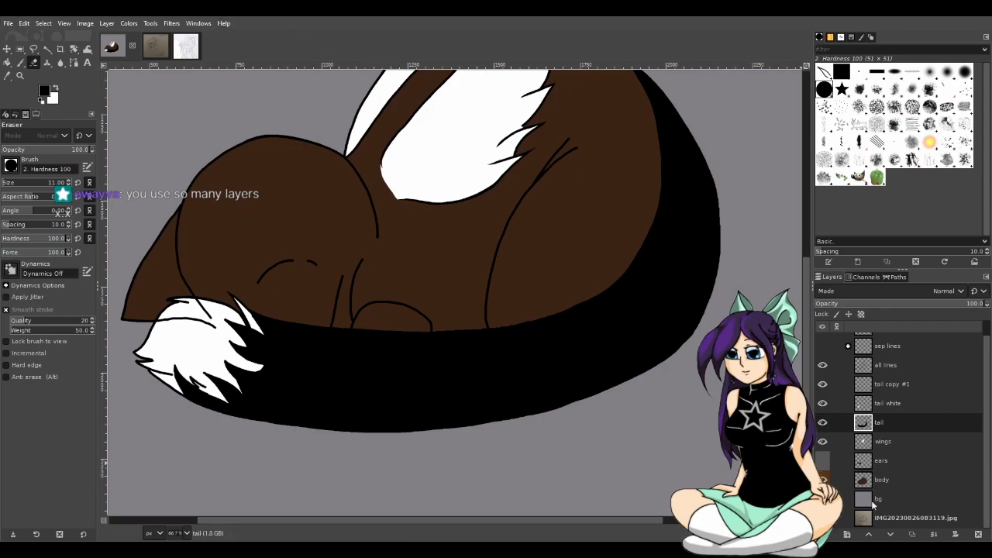
pyautogui.keyDown('shift'); pyautogui.click(826, 534); pyautogui.keyUp('shift')
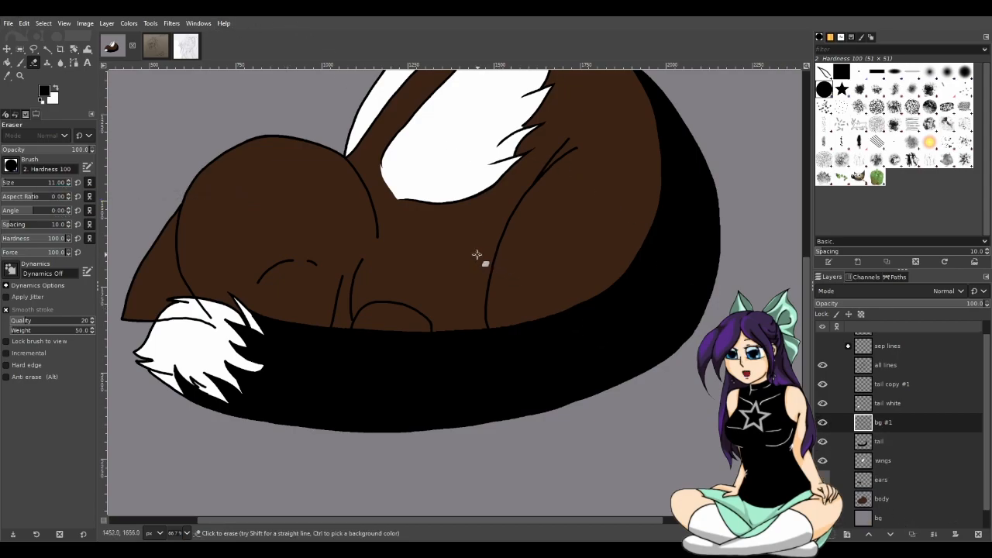
pyautogui.hotkey('ctrl', 'v')
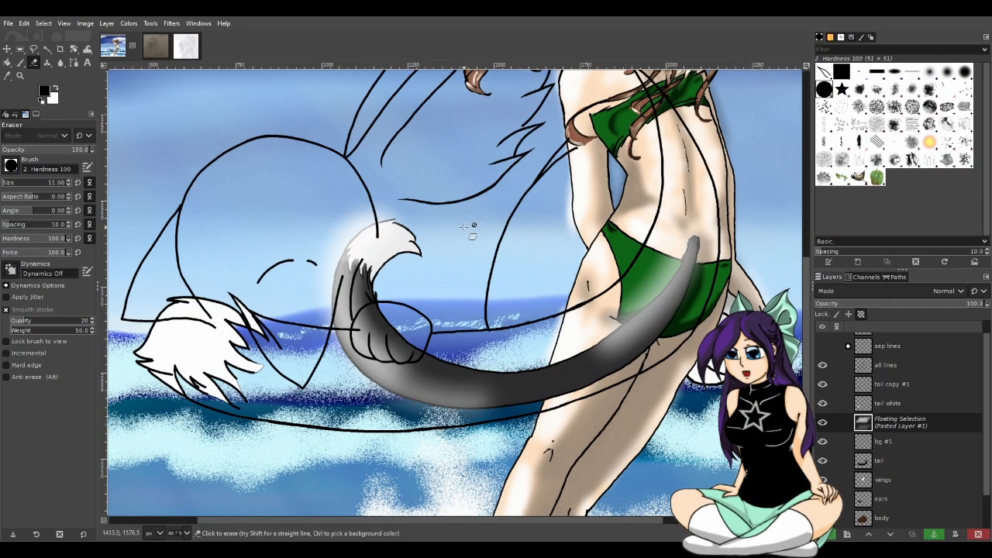
pyautogui.scroll(-2, 496, 291)
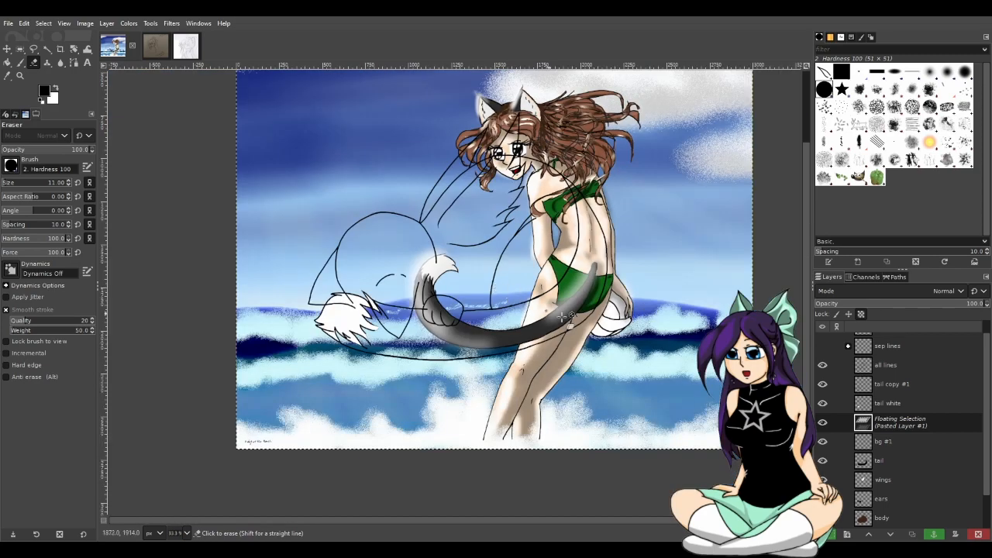
pyautogui.click(831, 534)
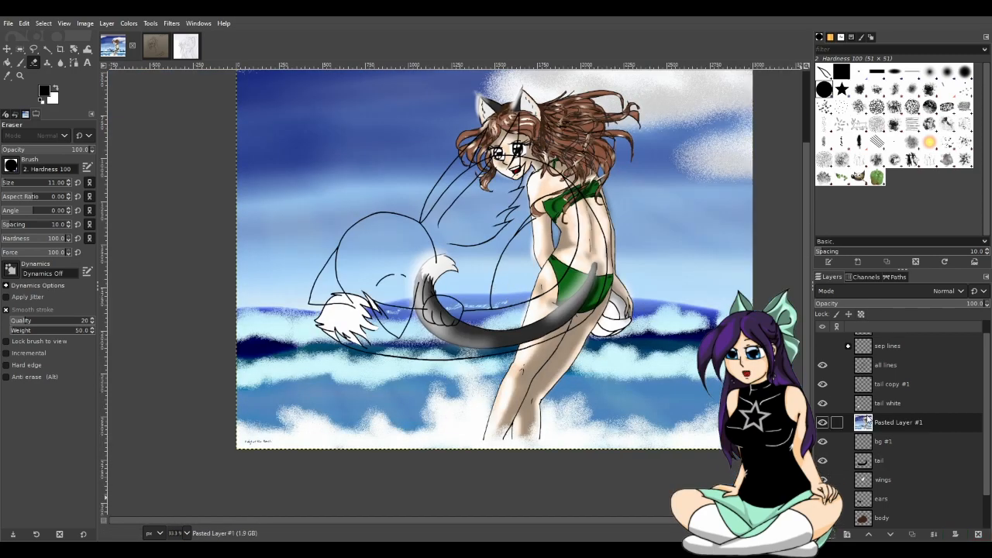
pyautogui.click(823, 422)
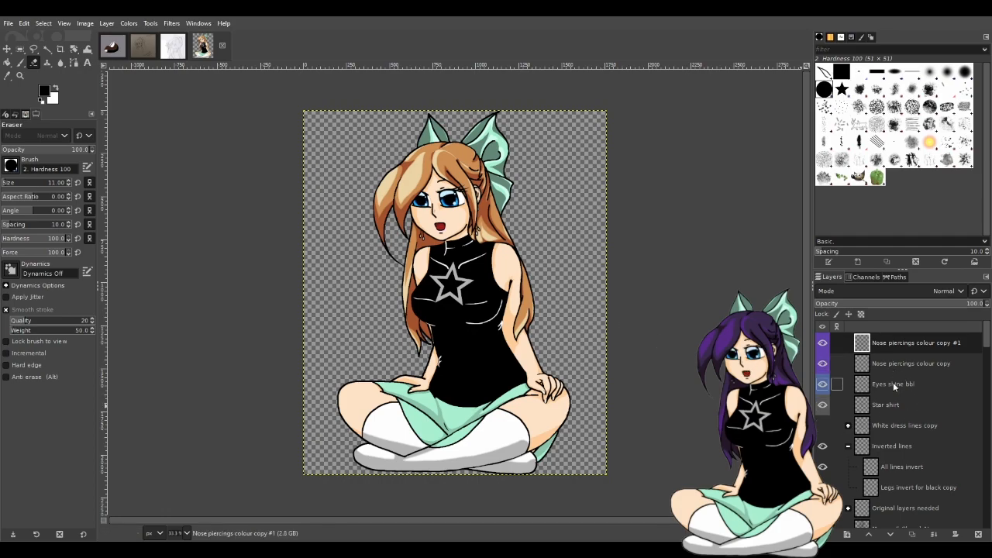
# - Examine the seated girl's nose piercings and the highlights in her blue eye up close
pyautogui.scroll(5, 469, 243)
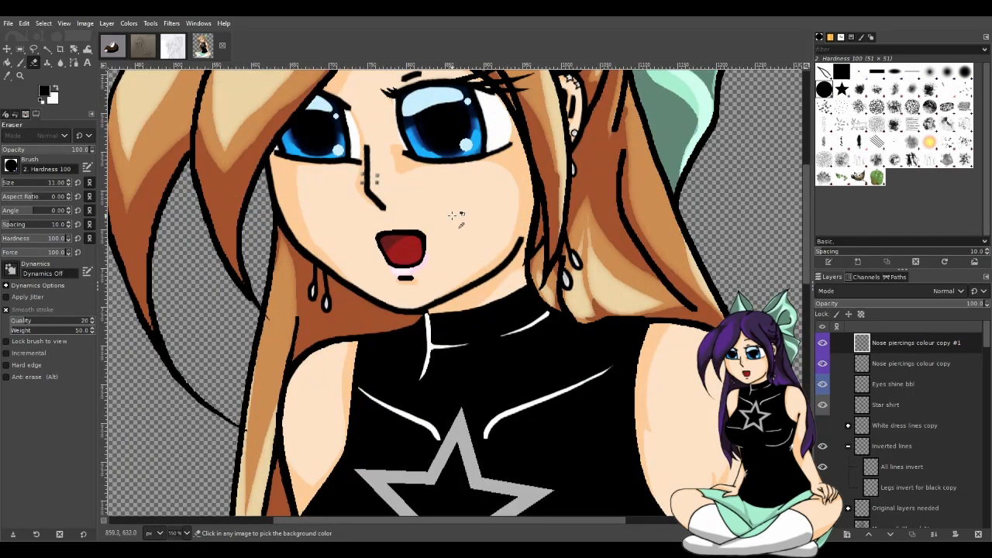
pyautogui.scroll(3, 453, 215)
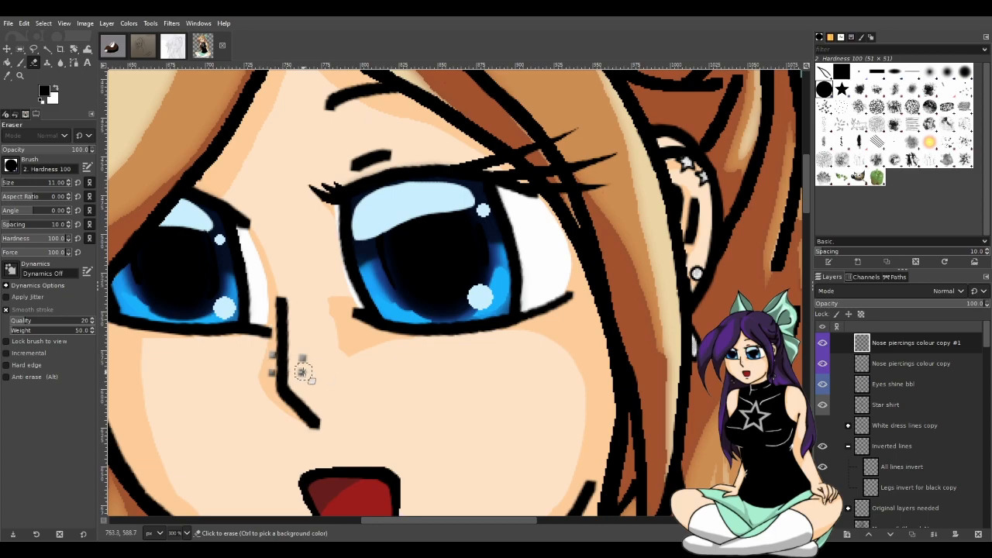
pyautogui.scroll(-2, 329, 376)
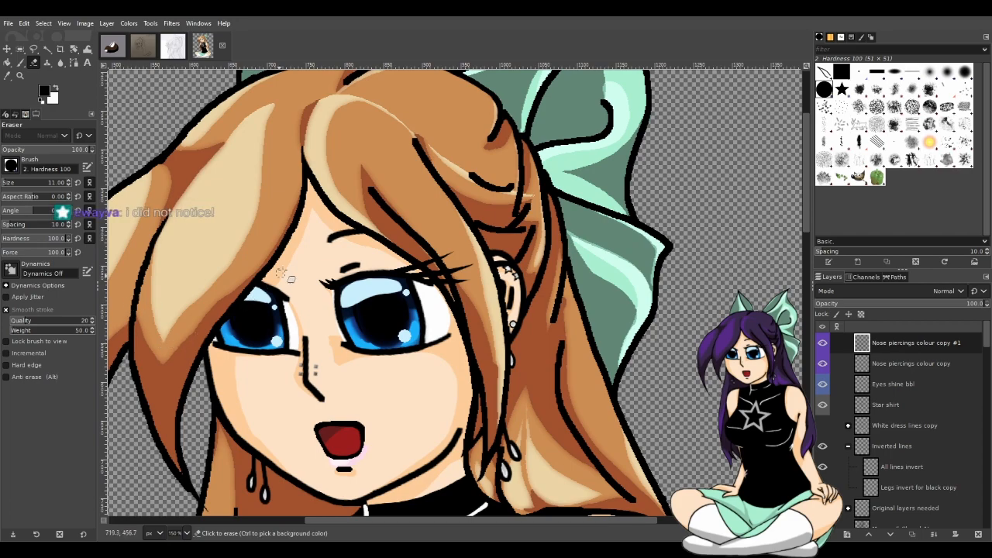
pyautogui.scroll(-1, 362, 289)
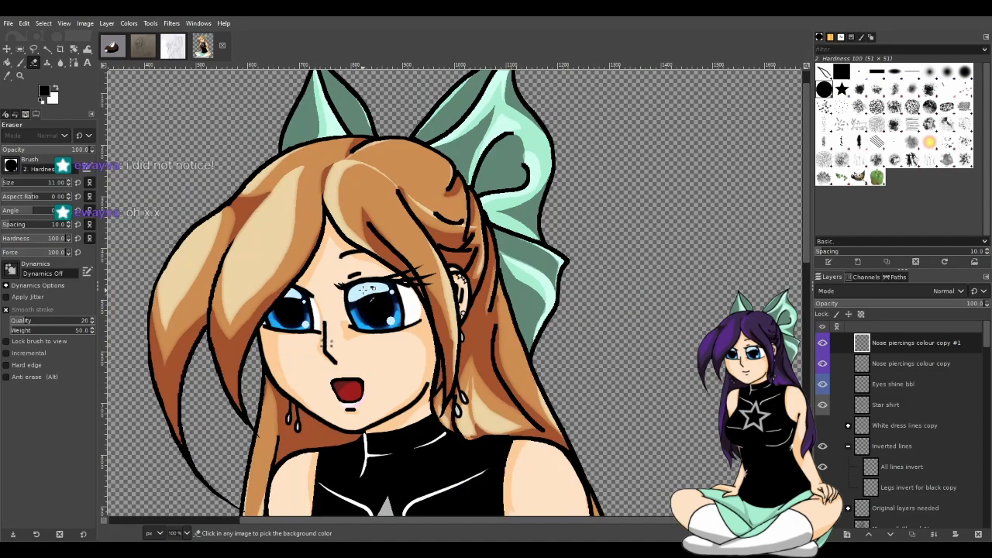
pyautogui.scroll(3, 364, 289)
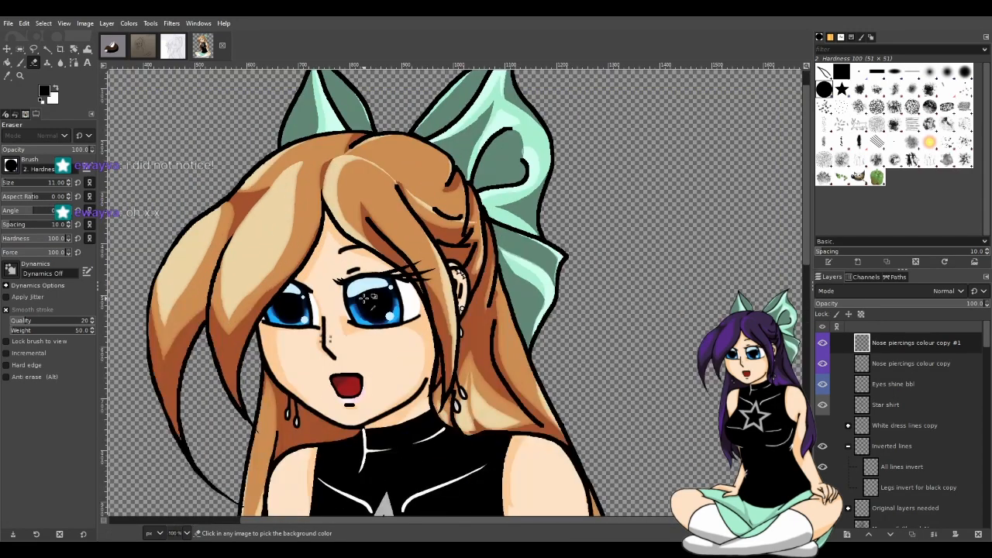
pyautogui.scroll(1, 364, 296)
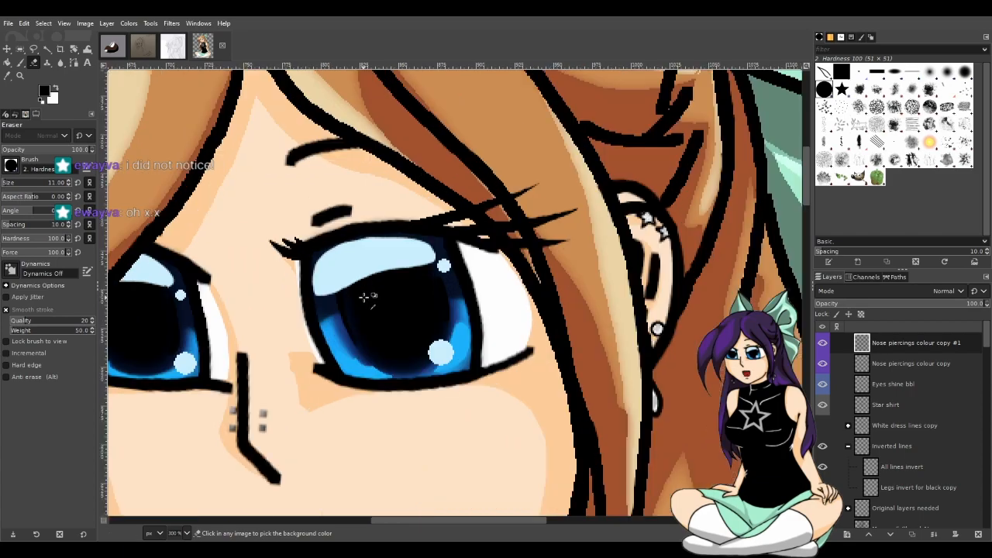
pyautogui.scroll(1, 343, 321)
pyautogui.scroll(2, 329, 310)
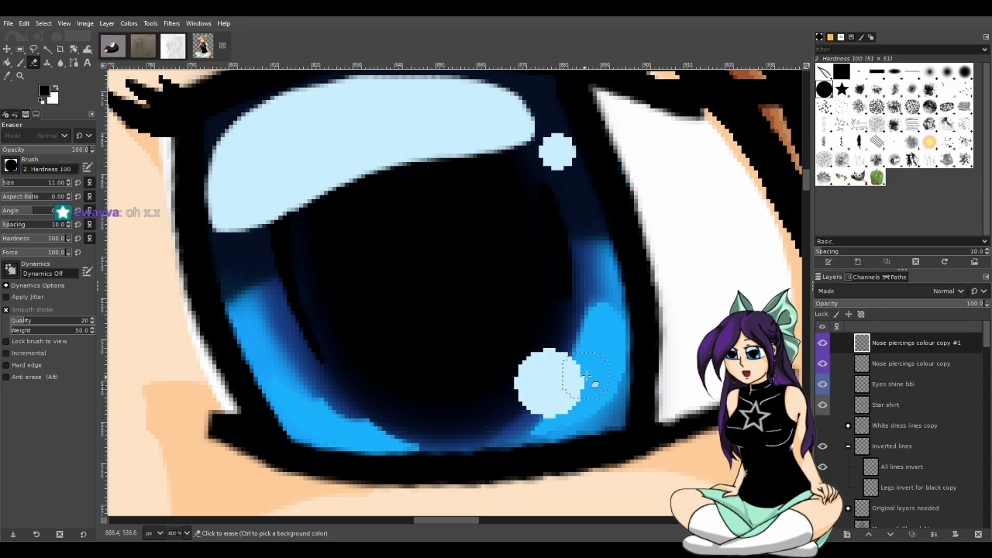
pyautogui.scroll(-2, 279, 233)
pyautogui.scroll(-2, 337, 294)
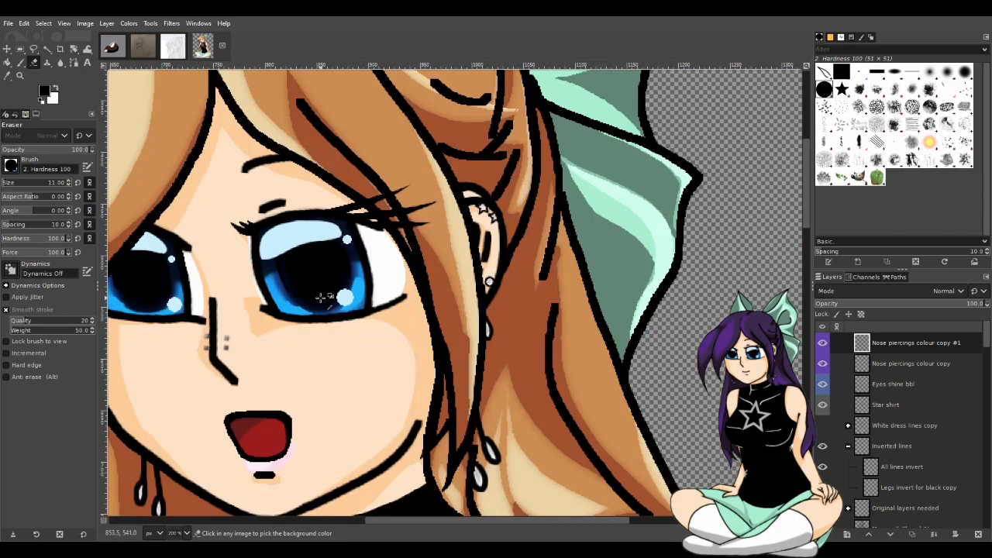
# - Look over the seated girl's hair, bow, earrings and the white lines on her black shirt
pyautogui.scroll(-1, 283, 353)
pyautogui.scroll(-1, 274, 344)
pyautogui.moveTo(369, 520); pyautogui.dragTo(314, 516)
pyautogui.scroll(-1, 314, 504)
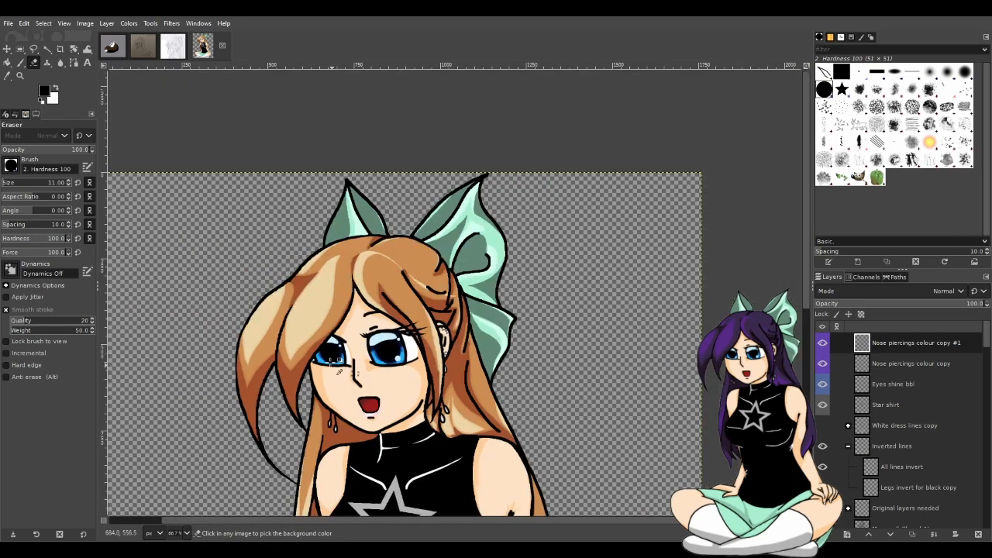
pyautogui.scroll(-5, 430, 452)
pyautogui.scroll(1, 430, 452)
pyautogui.scroll(-2, 433, 452)
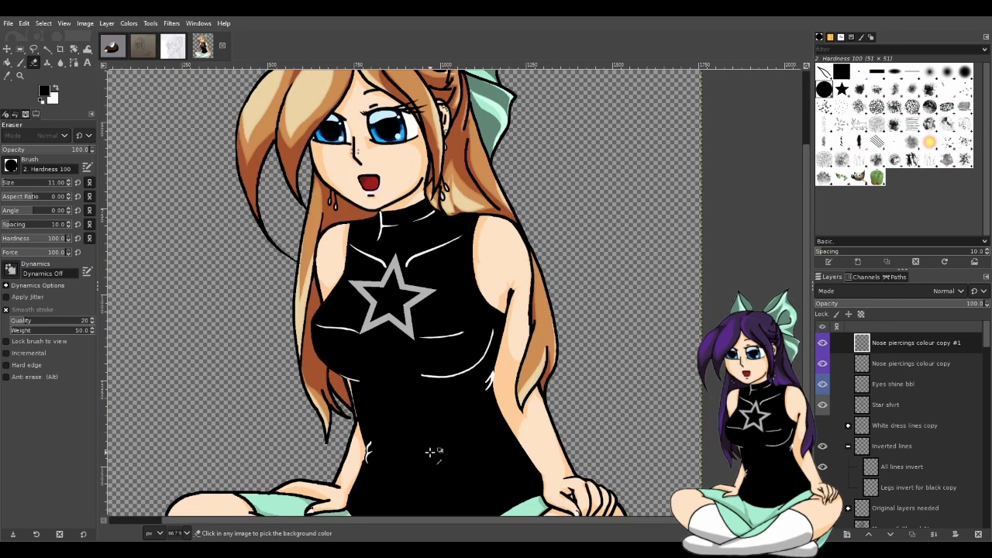
# - Switch the black shirt to white by showing White dress lines copy, Shirt colour copy and white shirt shadows and hiding Inverted lines
pyautogui.click(823, 426)
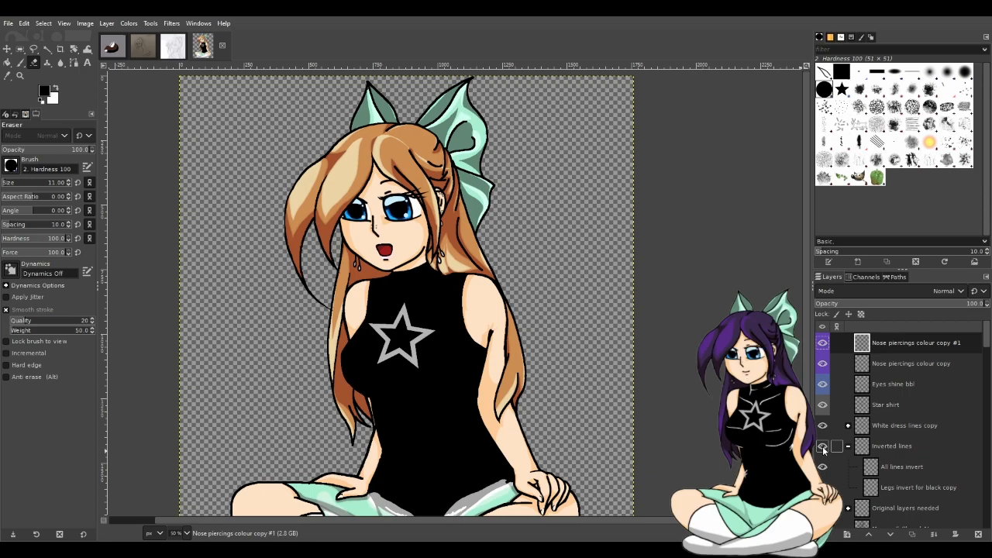
pyautogui.click(822, 447)
pyautogui.scroll(-2, 823, 449)
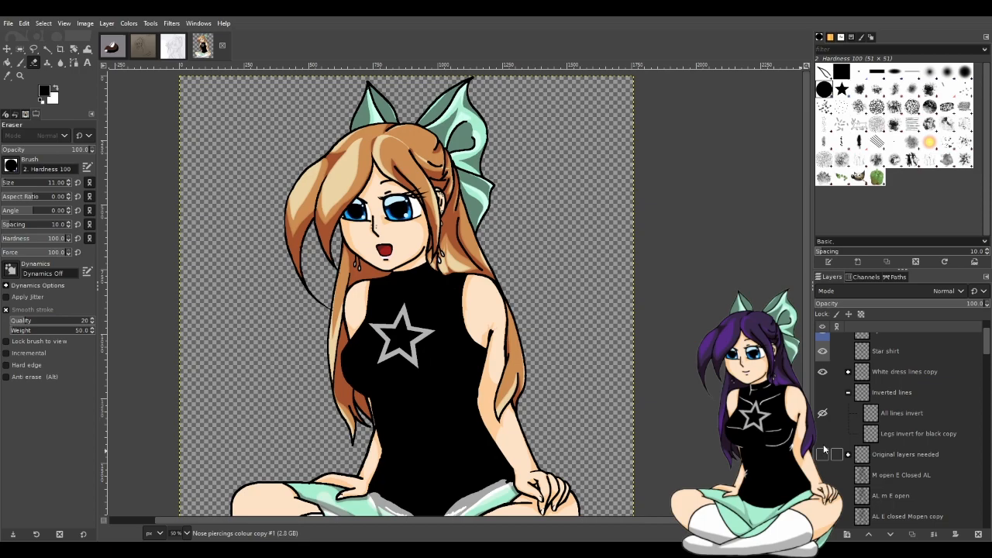
pyautogui.scroll(-8, 825, 451)
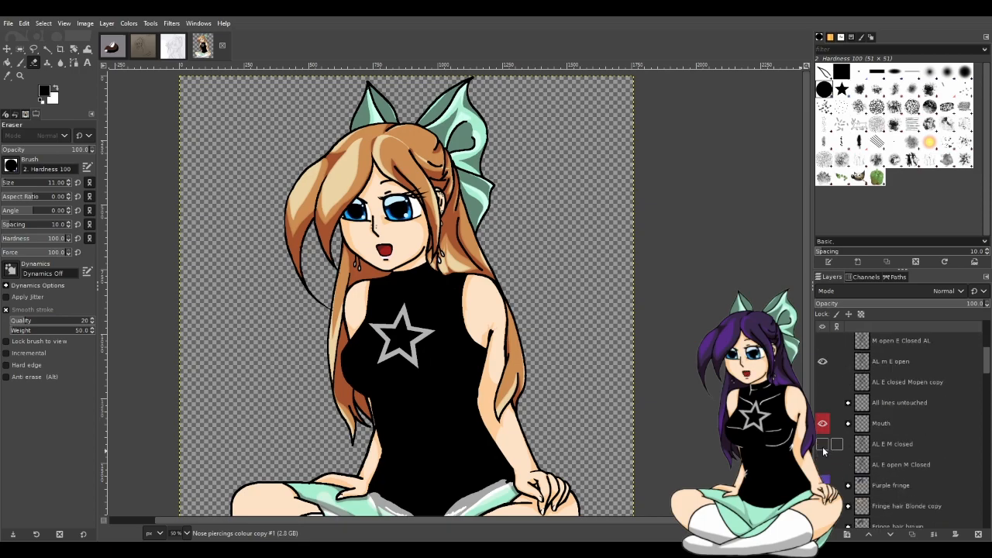
pyautogui.scroll(-10, 824, 454)
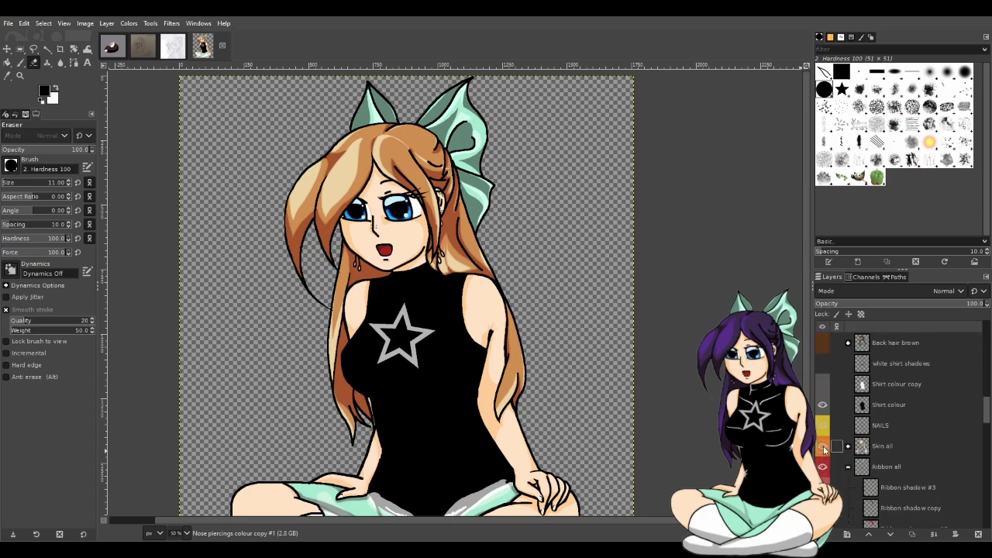
pyautogui.click(821, 385)
pyautogui.click(823, 363)
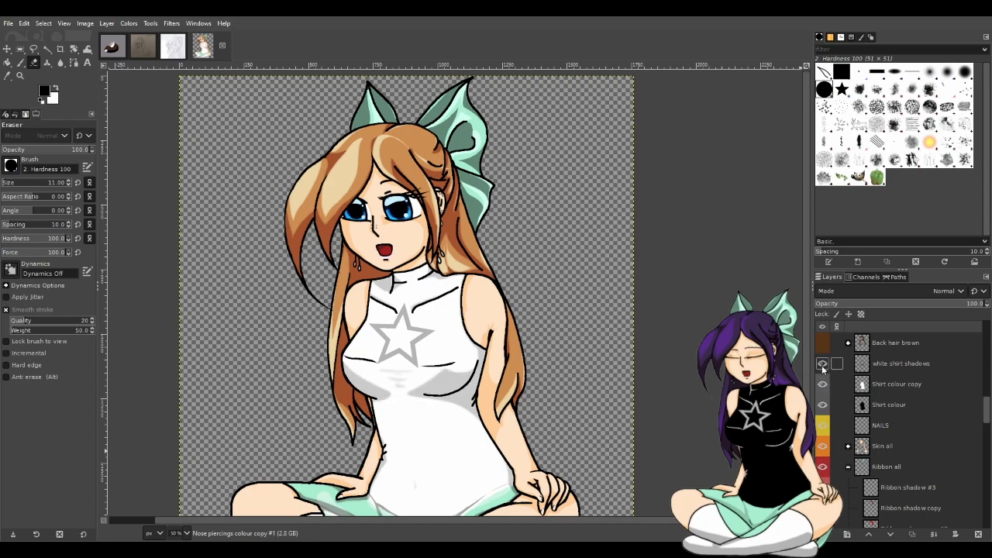
# - Turn the skirt white by showing Skirt colour copy and hiding the mint skirt colour and mint shadow layers
pyautogui.scroll(-3, 665, 434)
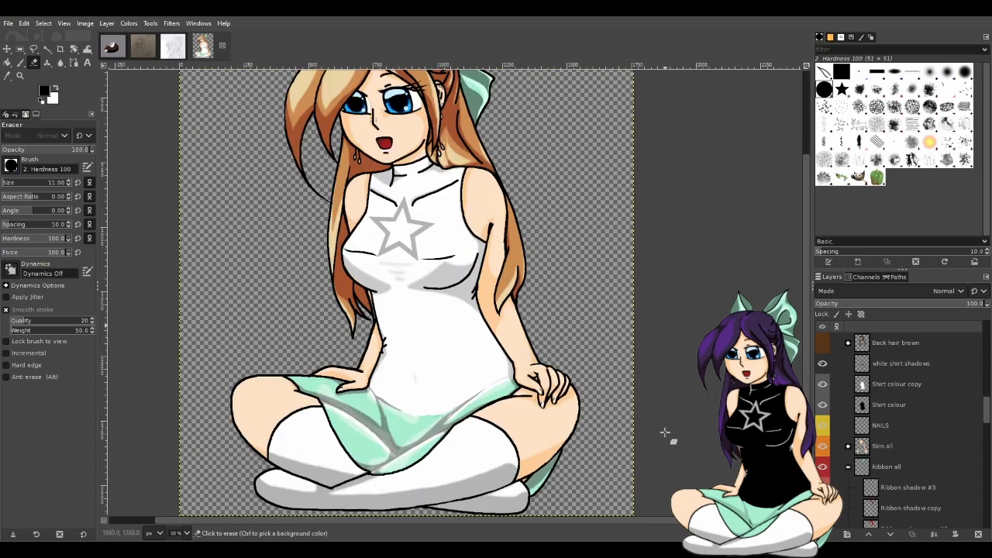
pyautogui.scroll(-6, 834, 448)
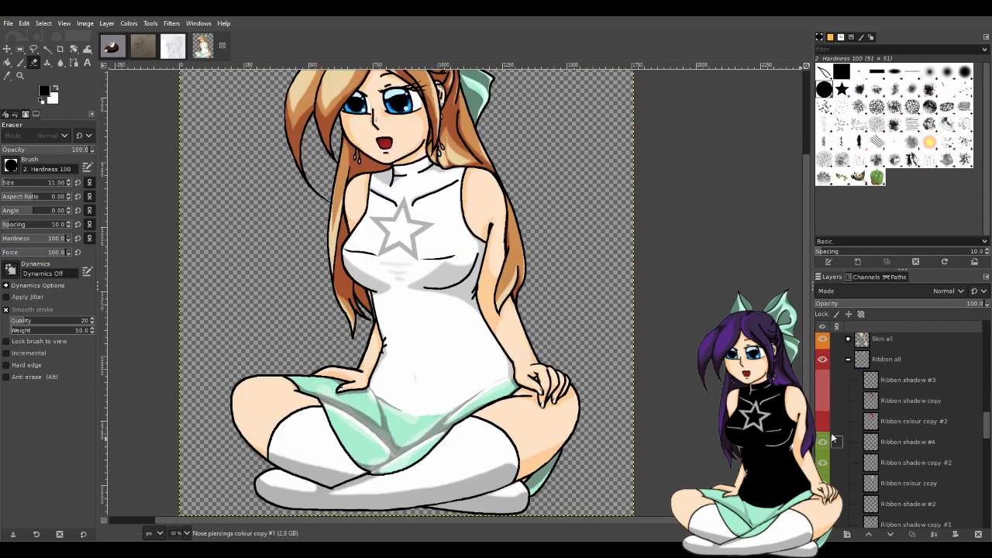
pyautogui.scroll(-5, 831, 452)
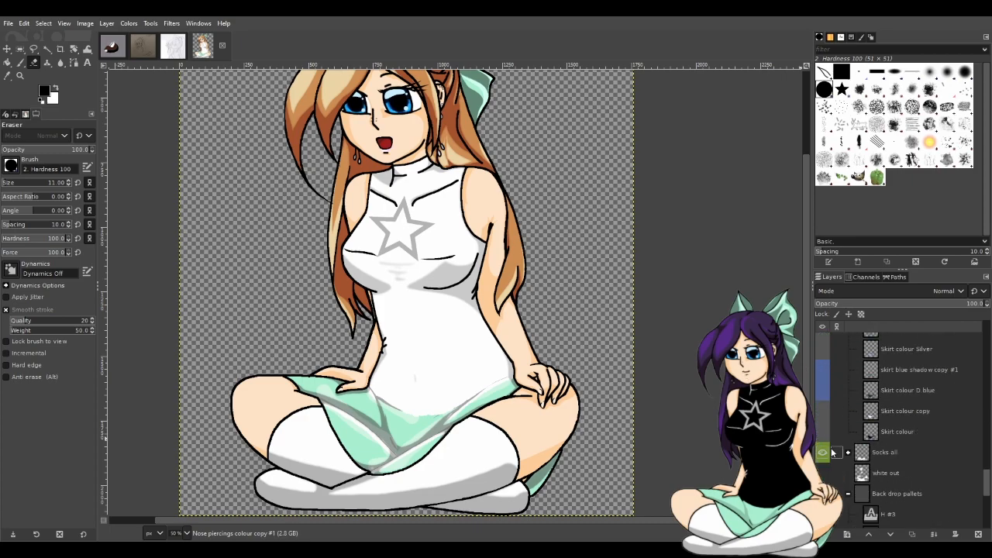
pyautogui.click(823, 411)
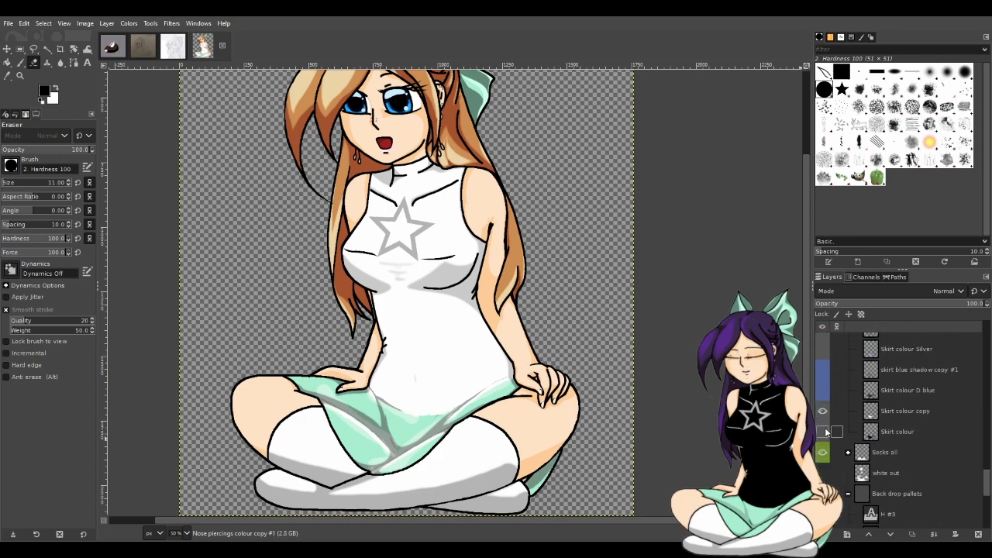
pyautogui.scroll(3, 826, 409)
pyautogui.click(823, 362)
pyautogui.click(823, 342)
pyautogui.scroll(3, 828, 365)
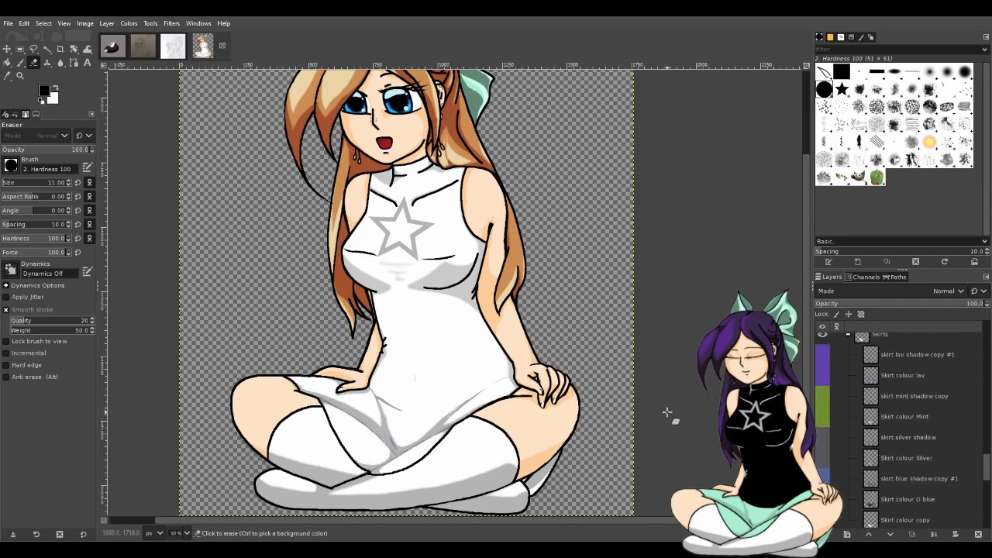
# - Turn the hair bow red by hiding the mint ribbon layers and showing Ribbon shadow #3, Ribbon shadow copy and Ribbon colour copy #2
pyautogui.scroll(3, 664, 412)
pyautogui.scroll(5, 899, 399)
pyautogui.click(823, 445)
pyautogui.click(823, 466)
pyautogui.click(823, 487)
pyautogui.click(823, 382)
pyautogui.click(823, 403)
pyautogui.click(824, 425)
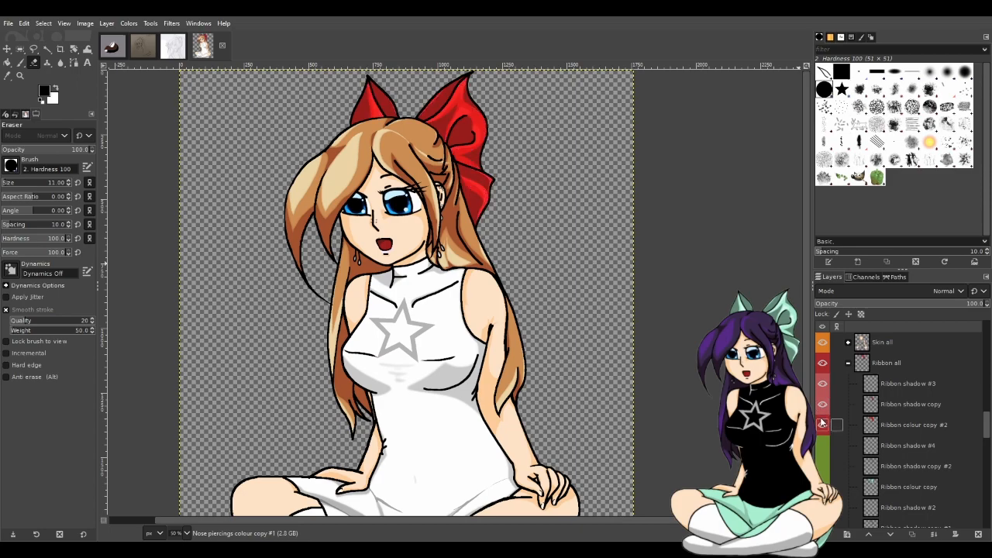
pyautogui.scroll(-3, 558, 413)
pyautogui.scroll(-1, 558, 413)
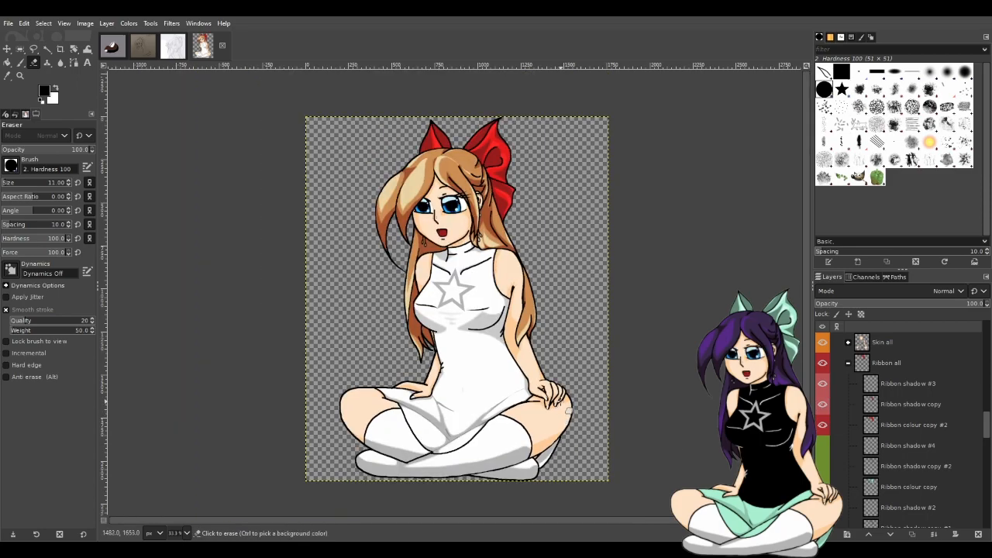
# - Expand the Skin all group, show EM closed face shadows and hide the E closed M open face shadows copy
pyautogui.scroll(2, 899, 416)
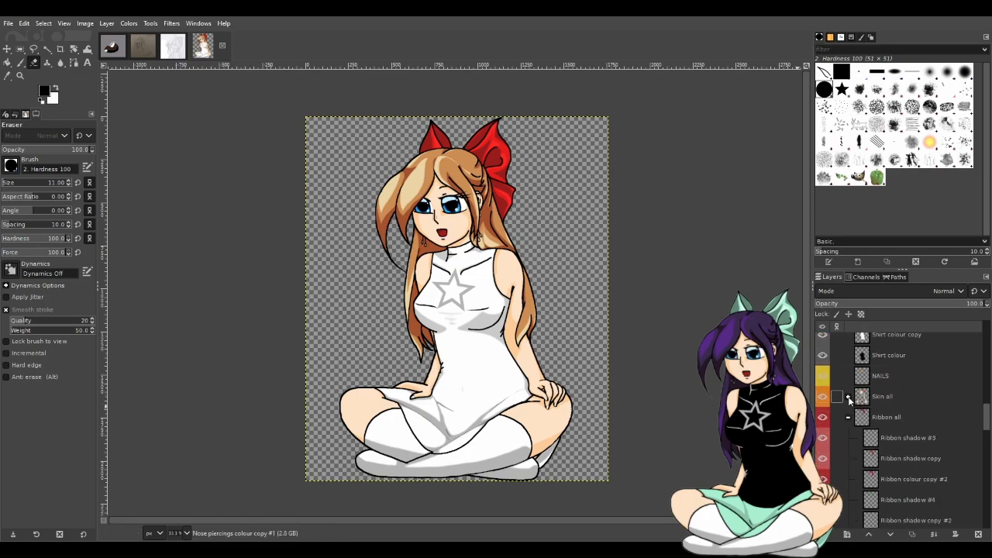
pyautogui.scroll(-1, 876, 401)
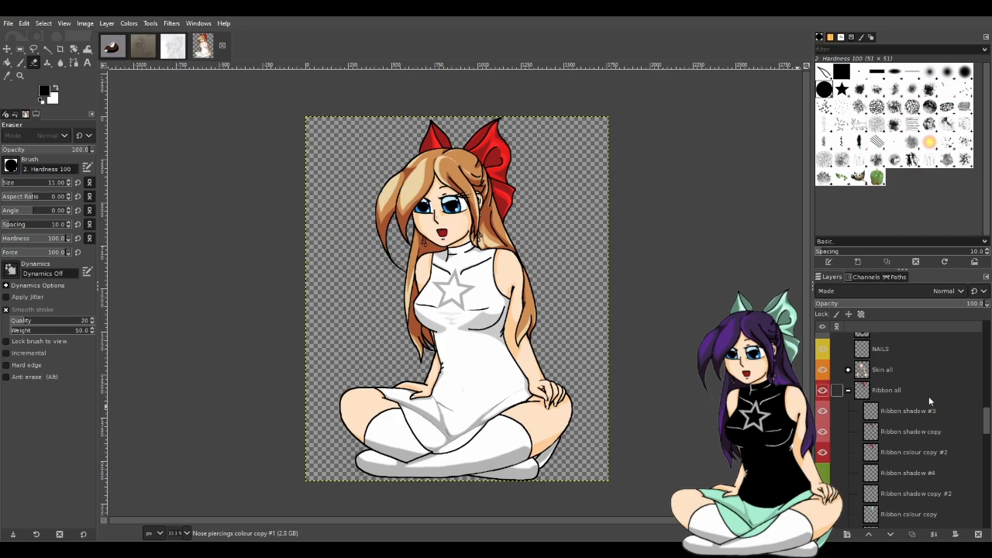
pyautogui.scroll(-1, 986, 419)
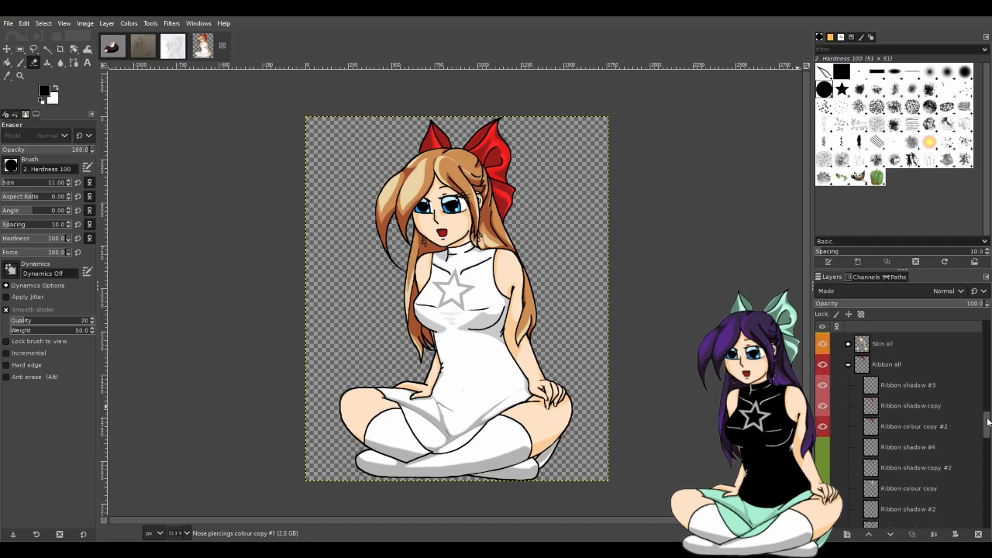
pyautogui.click(848, 345)
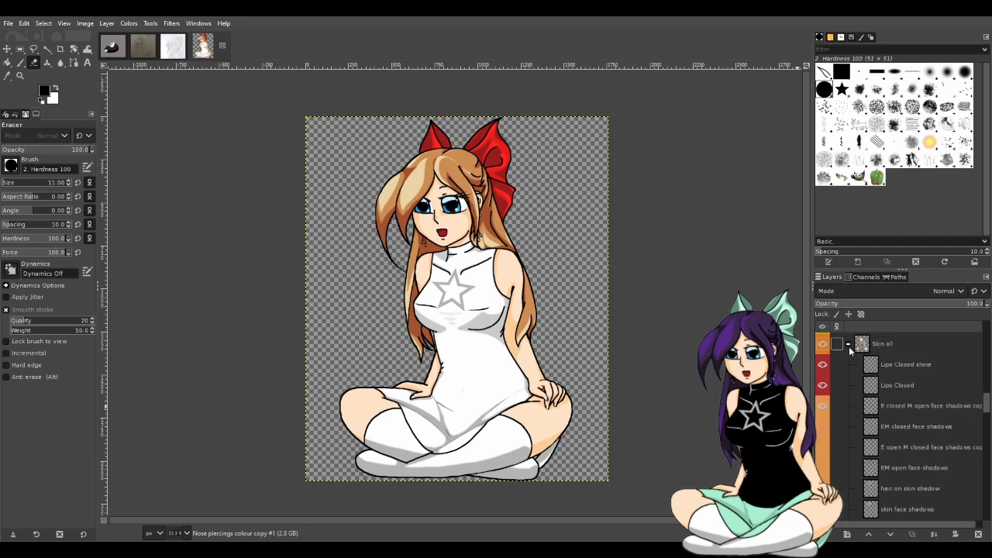
pyautogui.scroll(-3, 850, 365)
pyautogui.scroll(-6, 850, 364)
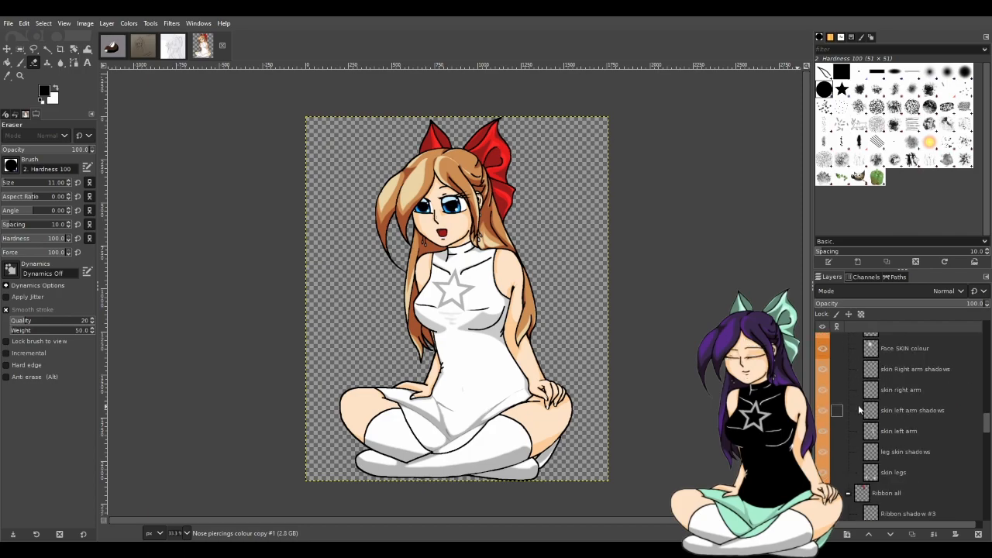
pyautogui.scroll(1, 860, 399)
pyautogui.scroll(3, 871, 411)
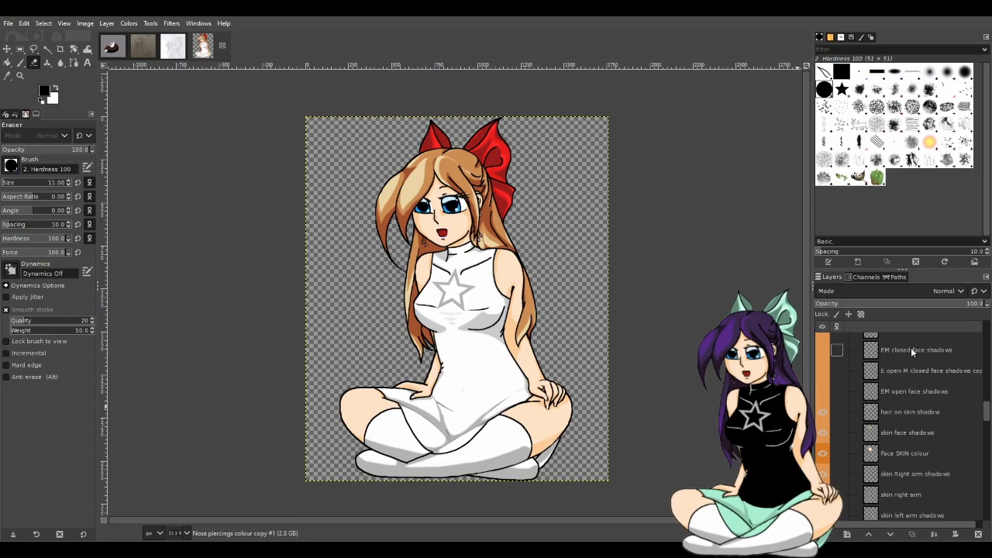
pyautogui.scroll(1, 913, 356)
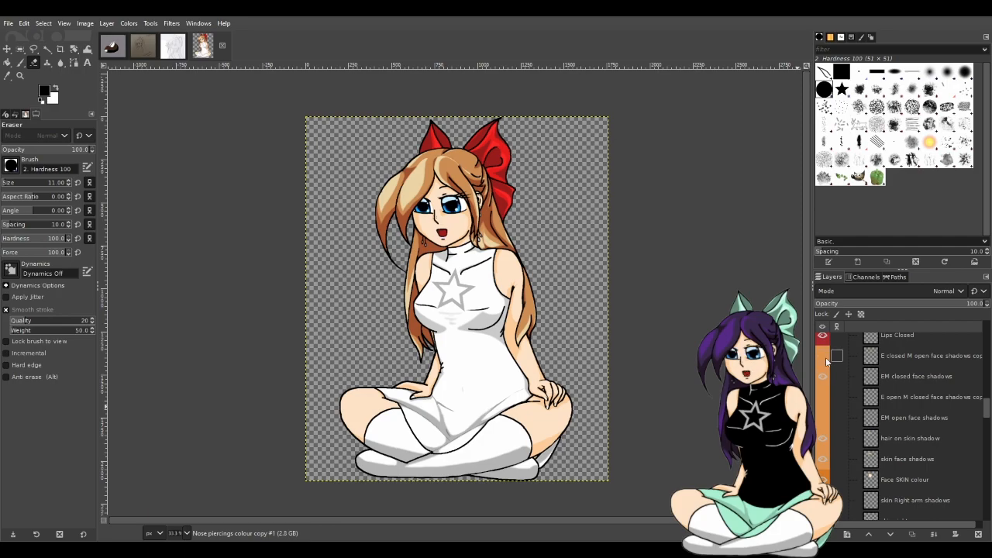
pyautogui.scroll(2, 865, 448)
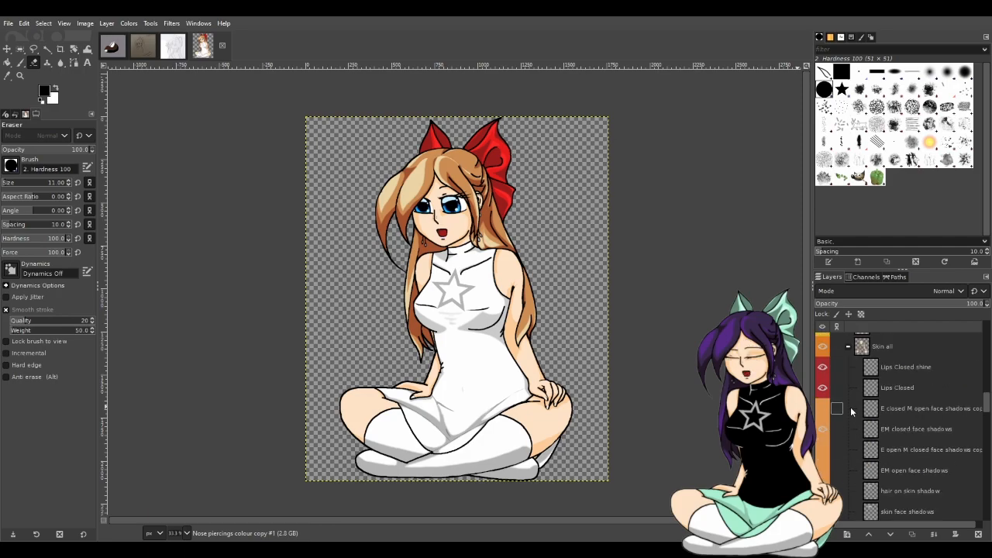
# - Switch the face's line art to closed eyes and mouth by showing AL E M closed and hiding AL m E open
pyautogui.scroll(3, 853, 423)
pyautogui.scroll(3, 851, 412)
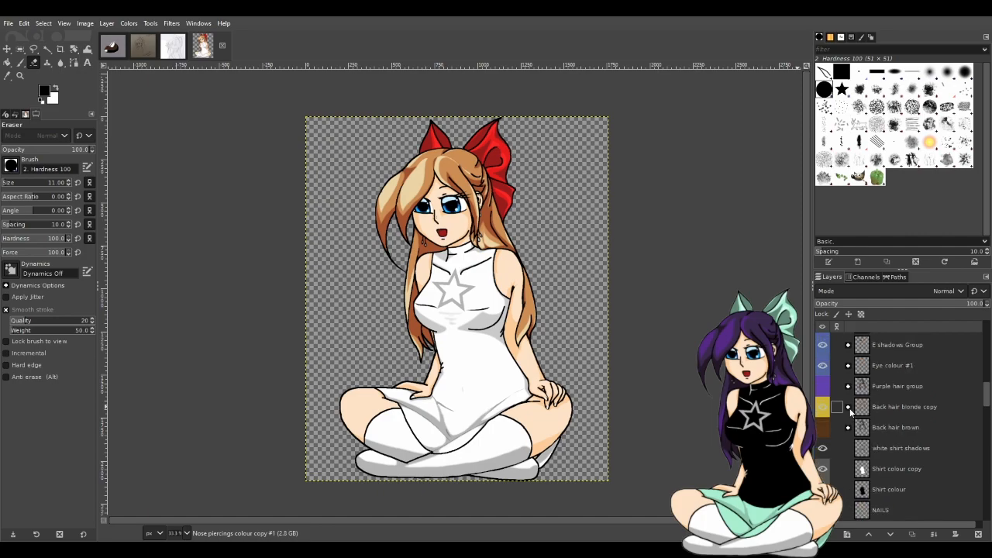
pyautogui.scroll(3, 826, 418)
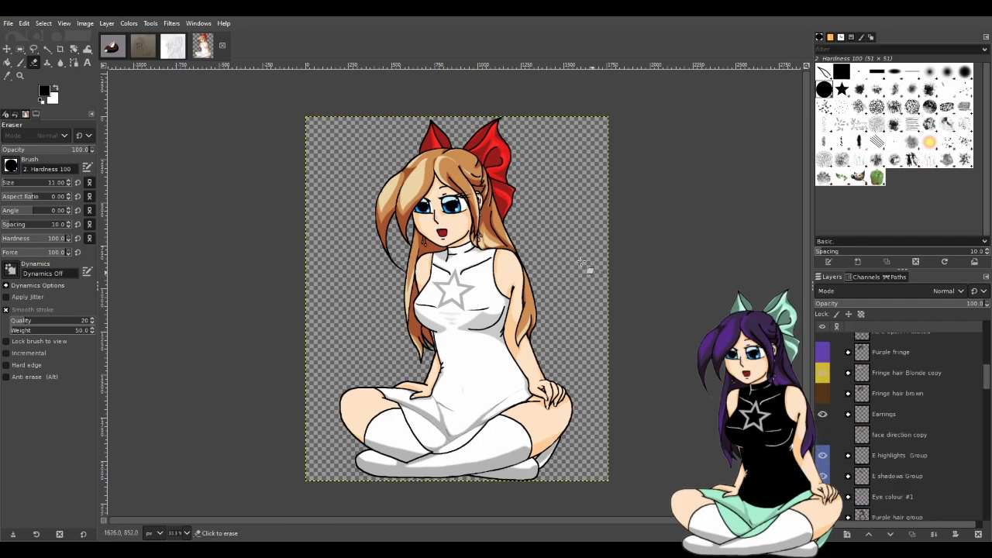
pyautogui.press('1')
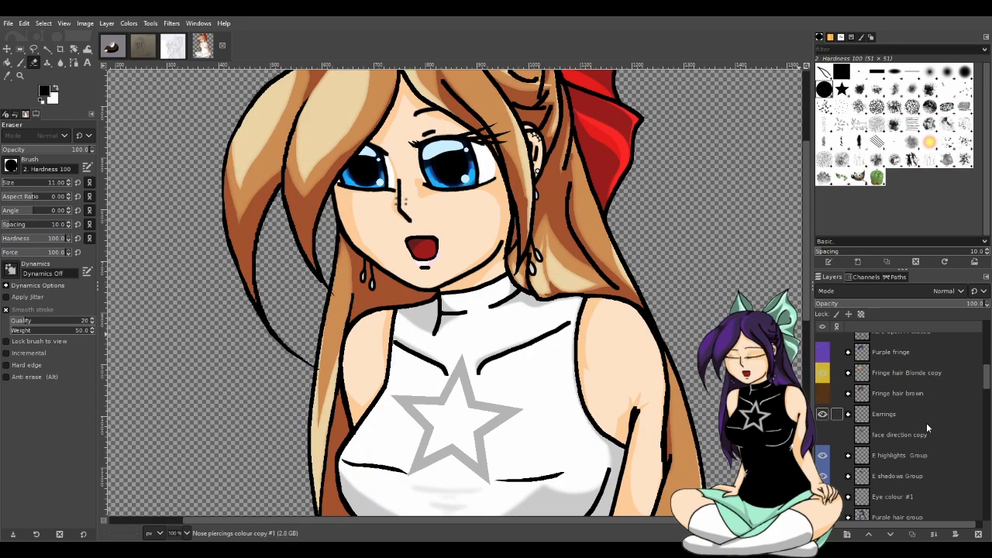
pyautogui.scroll(2, 879, 429)
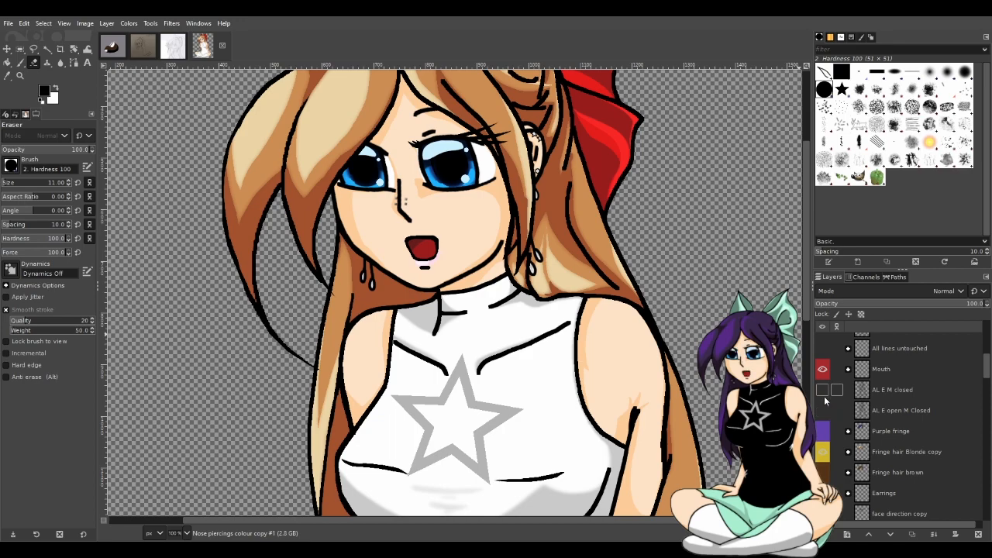
pyautogui.click(822, 390)
pyautogui.scroll(1, 857, 399)
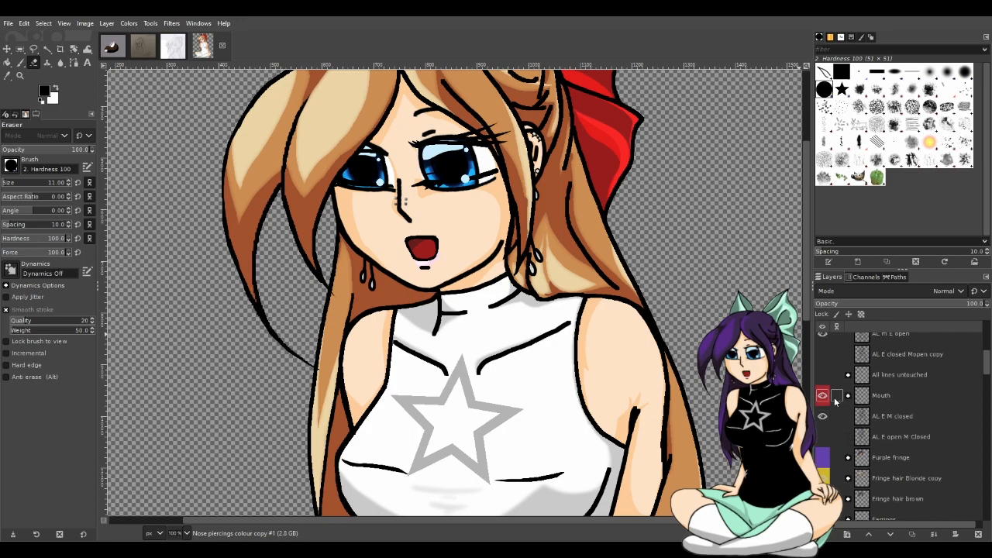
pyautogui.scroll(2, 834, 401)
pyautogui.click(821, 385)
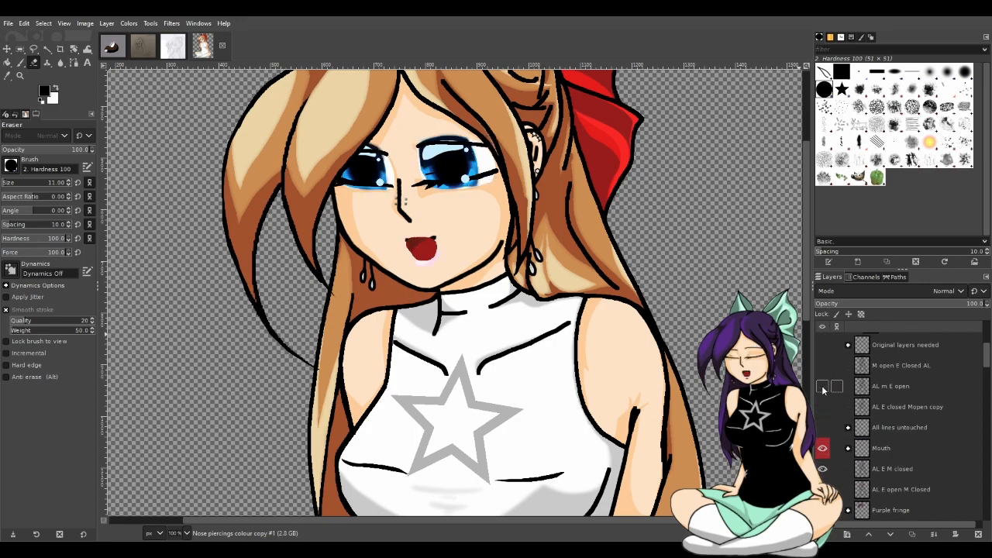
# - Remove the open-eye colouring by hiding E highlights Group, E shadows Group and Eye colour #1
pyautogui.scroll(4, 822, 385)
pyautogui.scroll(1, 821, 367)
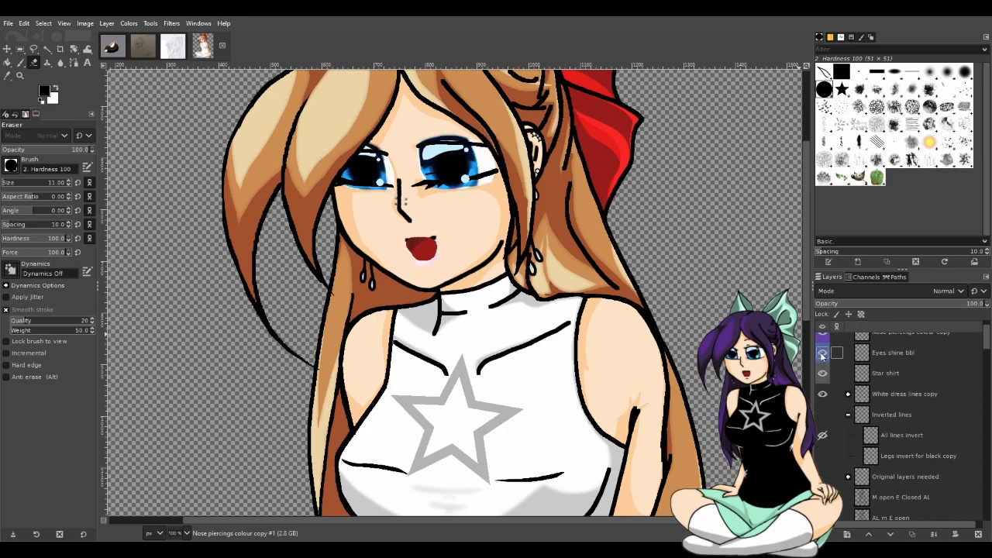
pyautogui.scroll(-5, 825, 379)
pyautogui.scroll(-2, 827, 409)
pyautogui.click(823, 431)
pyautogui.click(823, 450)
pyautogui.click(823, 472)
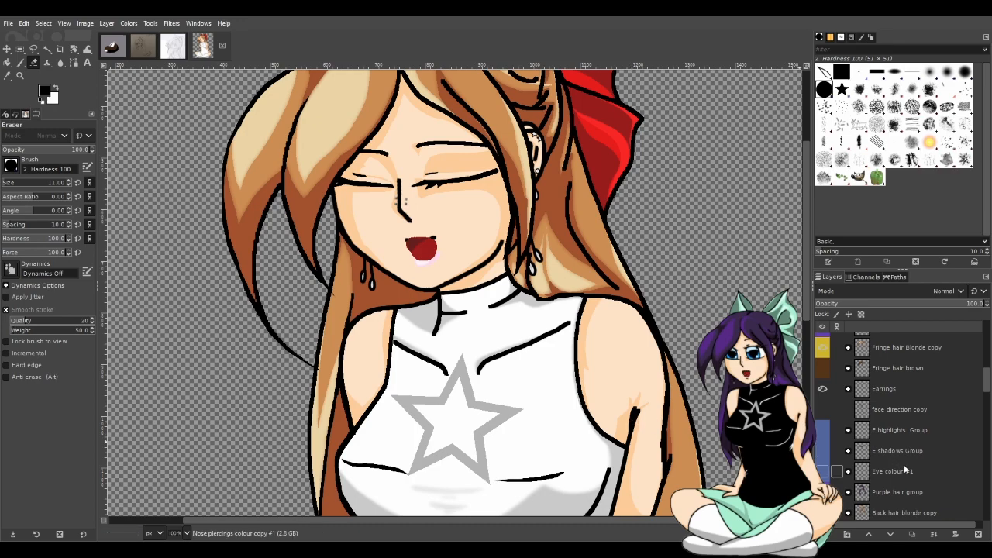
# - Hide the Mouth group to remove the red open-mouth colour from the face
pyautogui.scroll(-4, 884, 456)
pyautogui.scroll(-6, 843, 442)
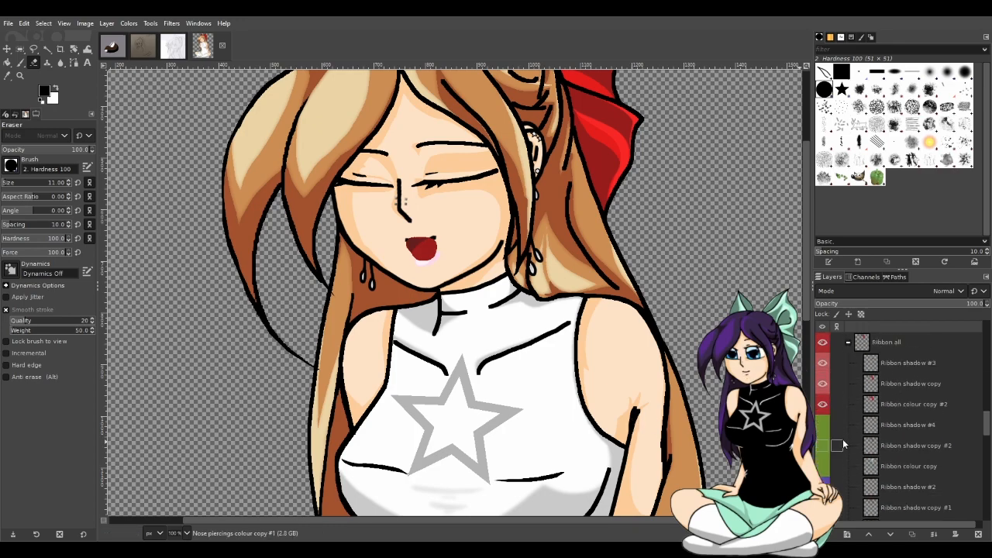
pyautogui.scroll(5, 844, 440)
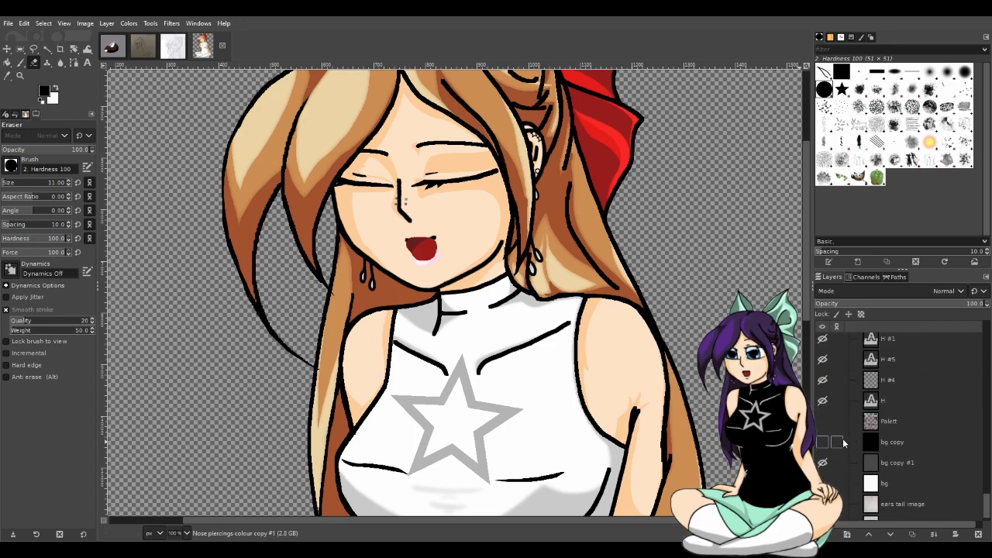
pyautogui.scroll(10, 844, 438)
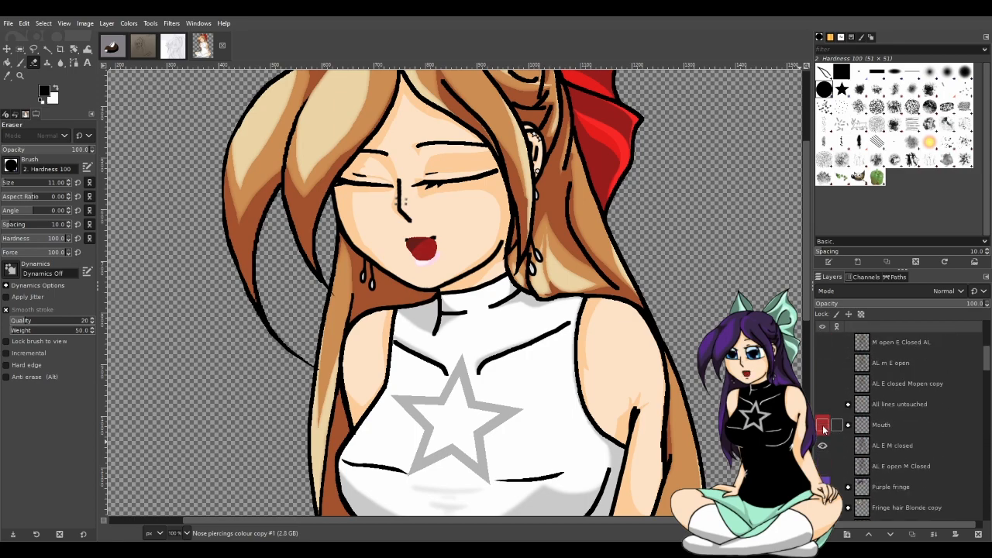
pyautogui.click(823, 425)
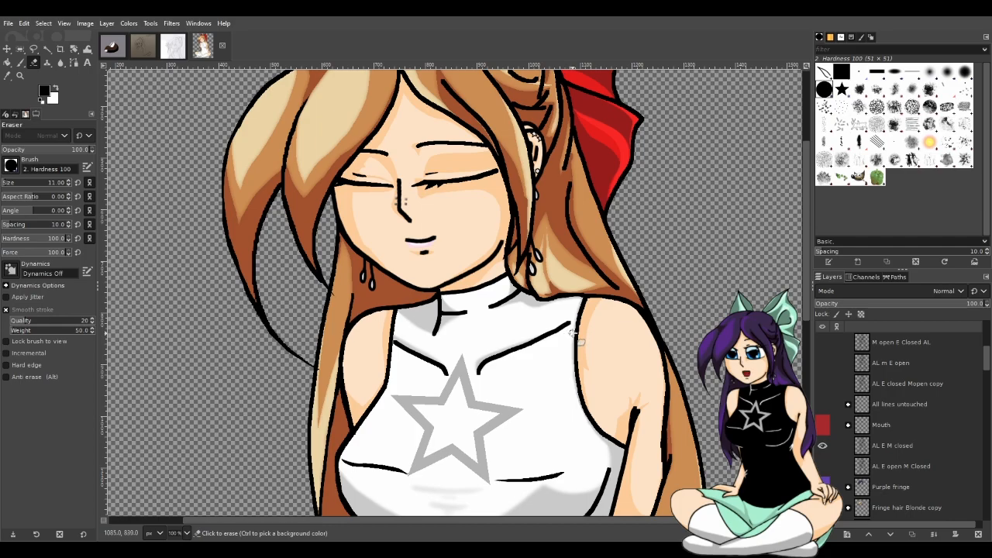
# - Examine the girl's closed eyes, eyelid shadows, nose piercings and closed lips up close
pyautogui.scroll(-2, 576, 335)
pyautogui.scroll(-1, 580, 341)
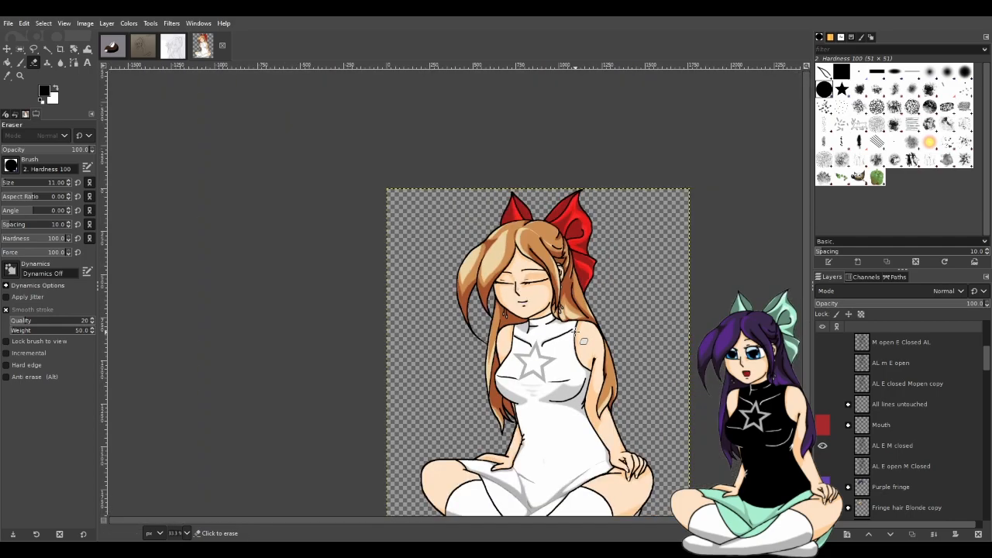
pyautogui.scroll(5, 455, 347)
pyautogui.scroll(2, 455, 347)
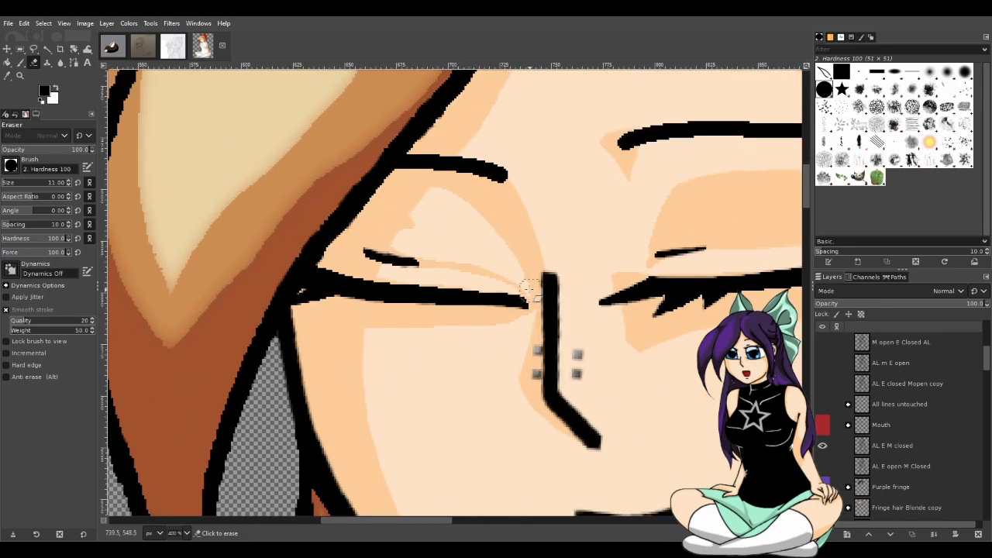
pyautogui.moveTo(444, 520); pyautogui.dragTo(525, 521)
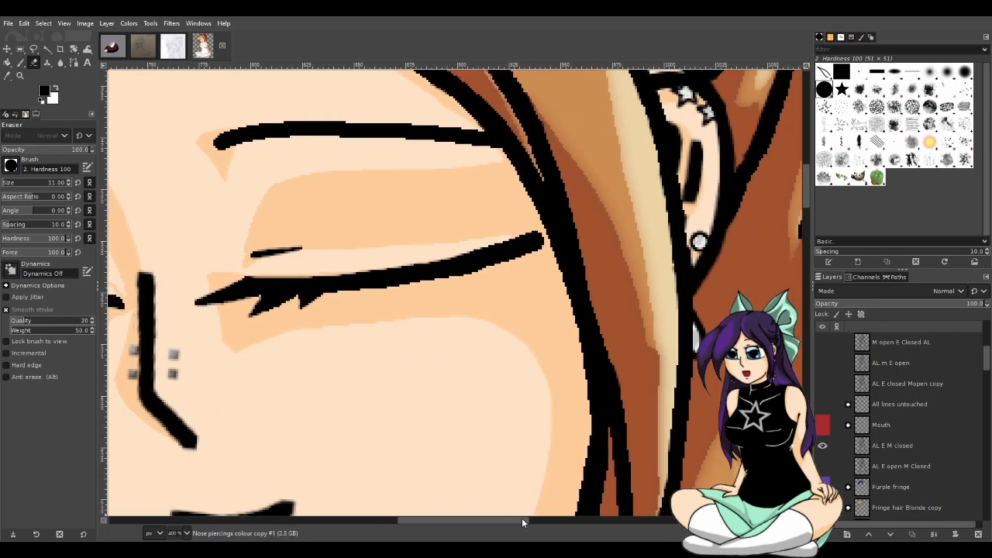
pyautogui.scroll(-3, 486, 479)
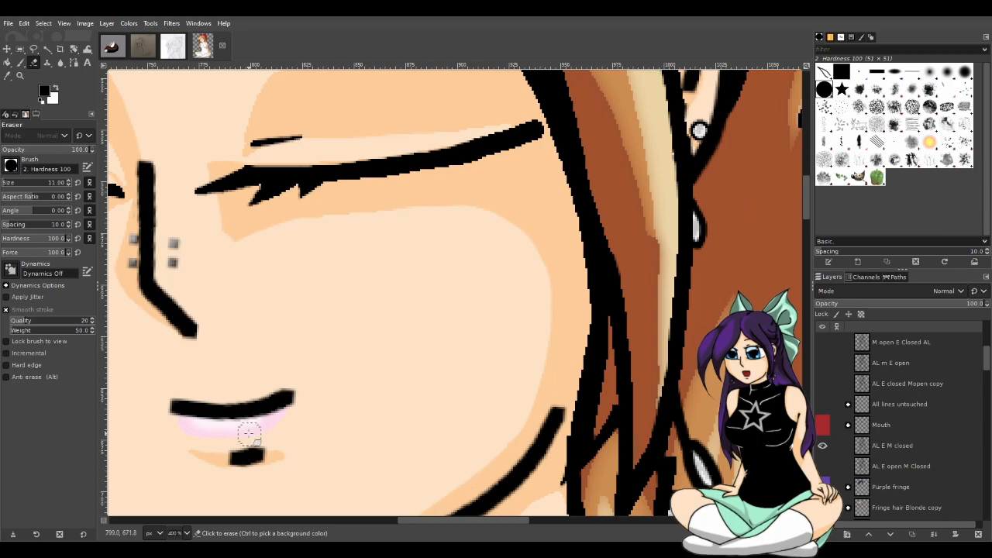
pyautogui.moveTo(421, 519); pyautogui.dragTo(415, 519)
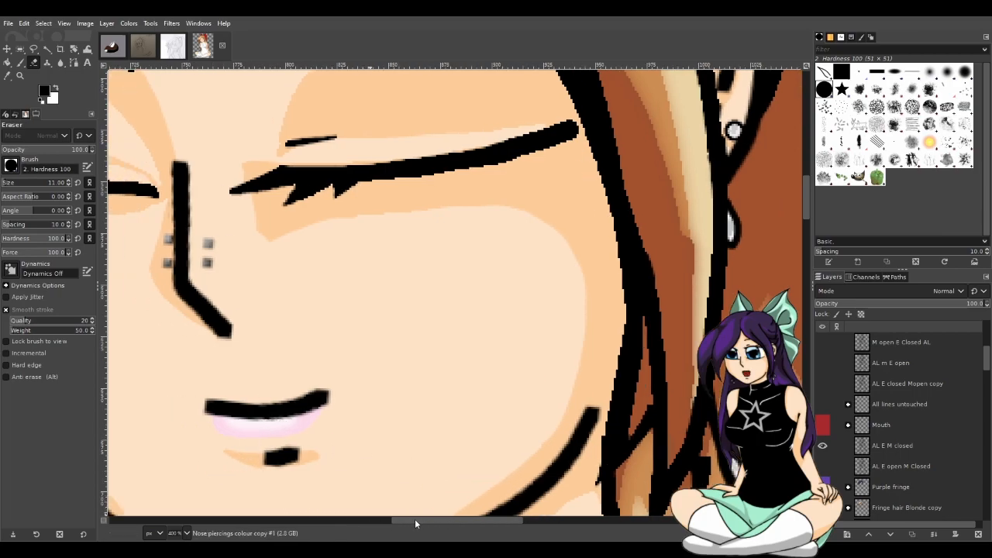
pyautogui.scroll(-2, 410, 406)
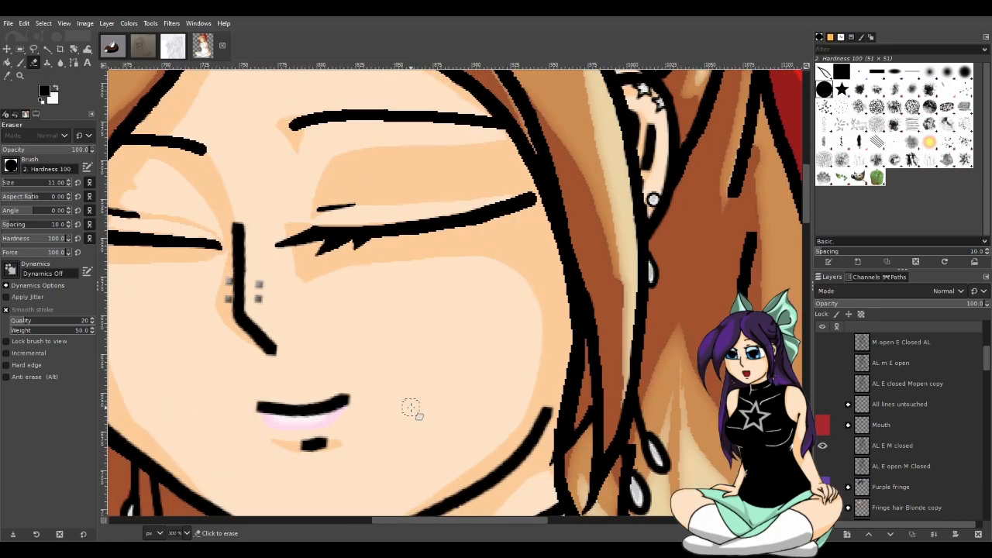
pyautogui.scroll(-1, 410, 407)
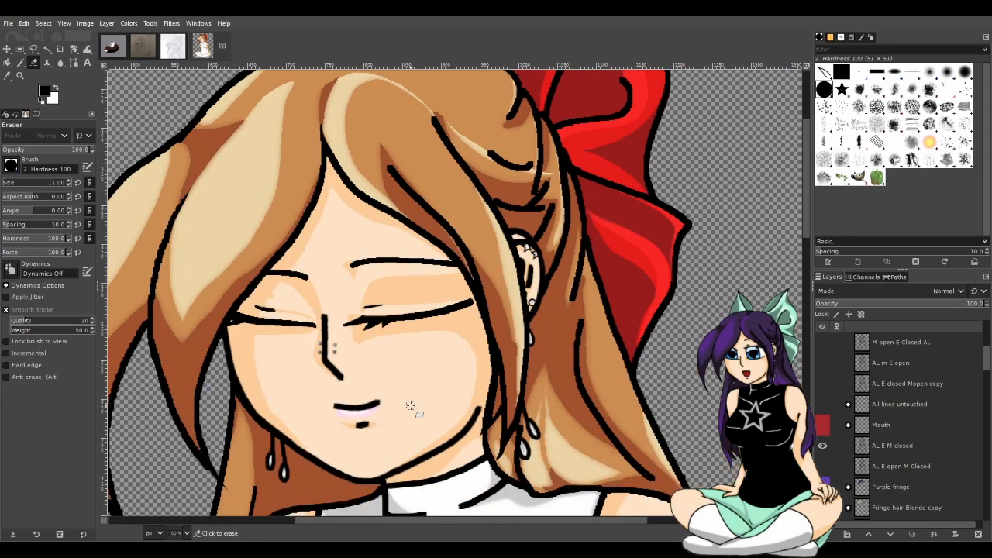
pyautogui.scroll(-3, 411, 407)
pyautogui.scroll(1, 411, 407)
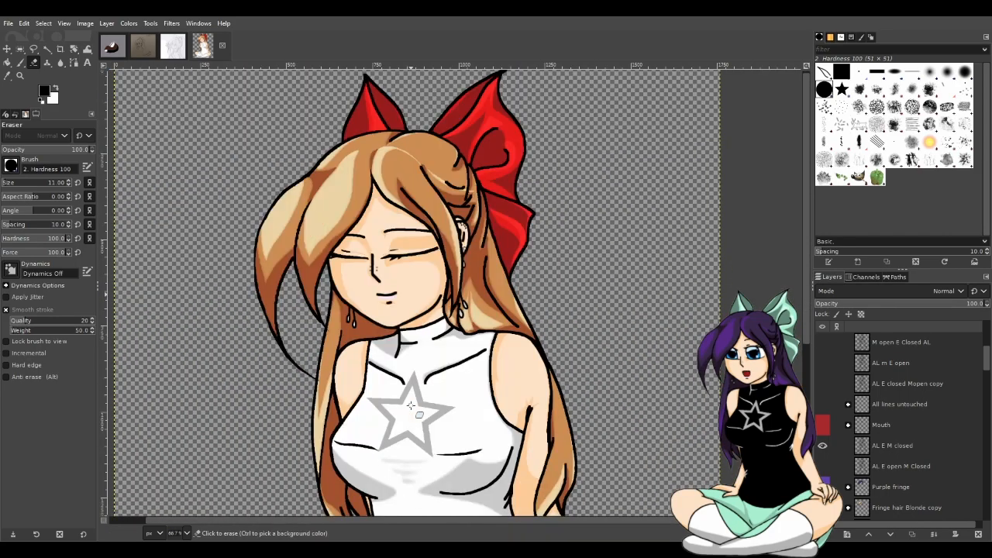
# - Look over the white dress's shading, faint crease marks and star, the hair ends and the hanging earrings
pyautogui.scroll(-2, 411, 406)
pyautogui.scroll(-4, 411, 407)
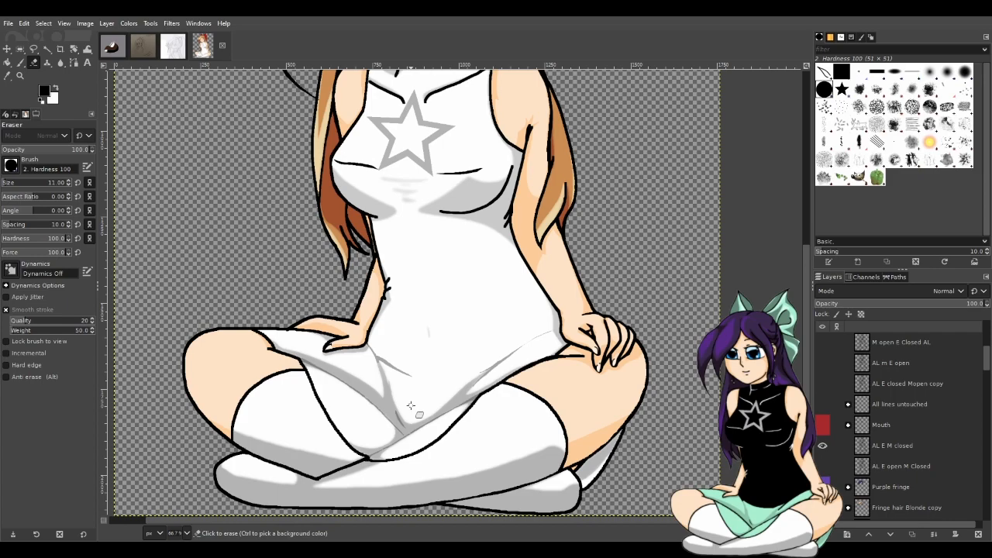
pyautogui.scroll(5, 411, 407)
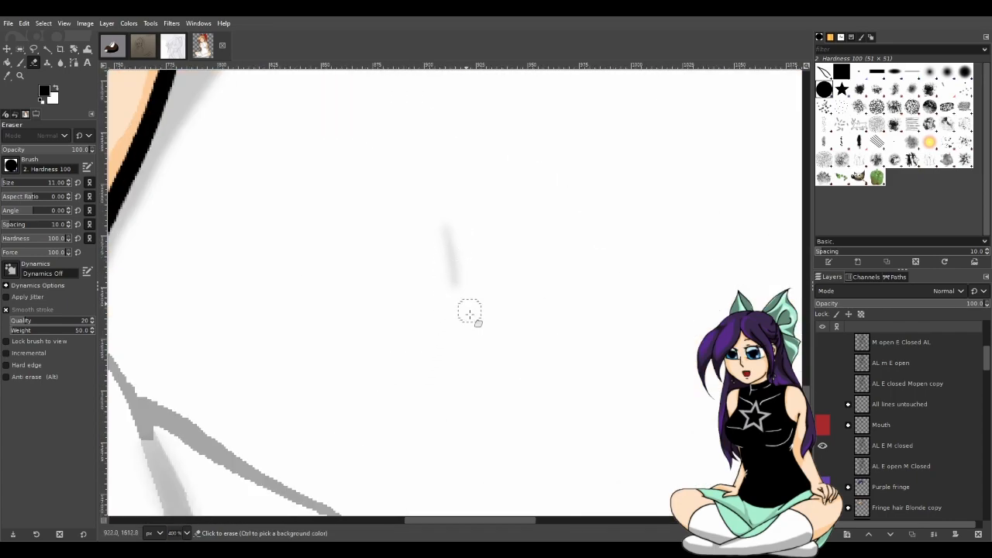
pyautogui.scroll(-7, 469, 308)
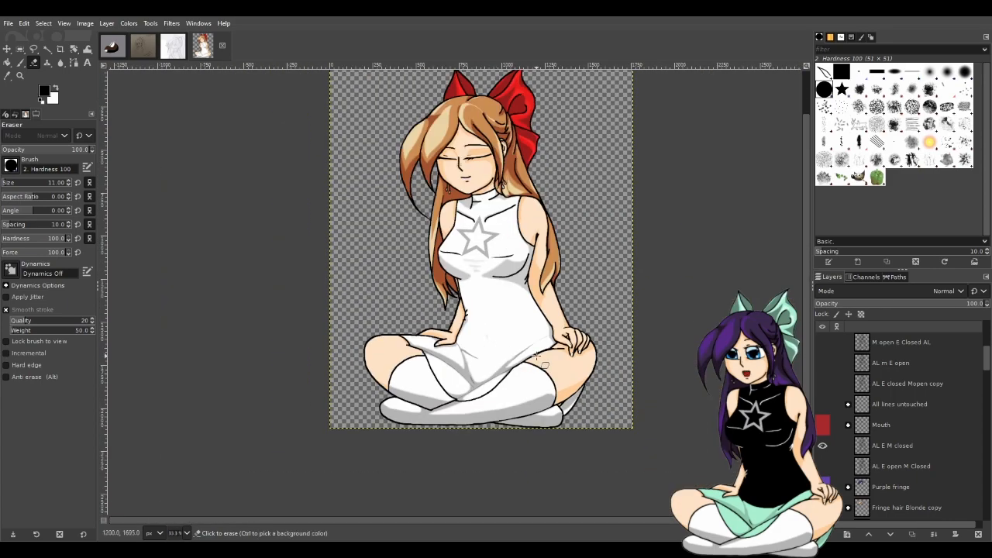
pyautogui.scroll(3, 534, 353)
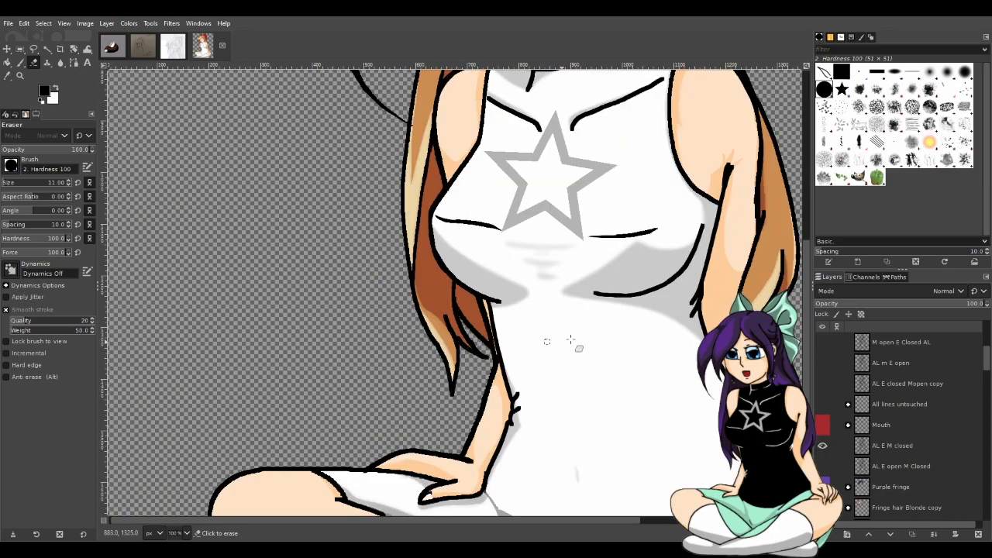
pyautogui.scroll(1, 764, 293)
pyautogui.scroll(2, 341, 351)
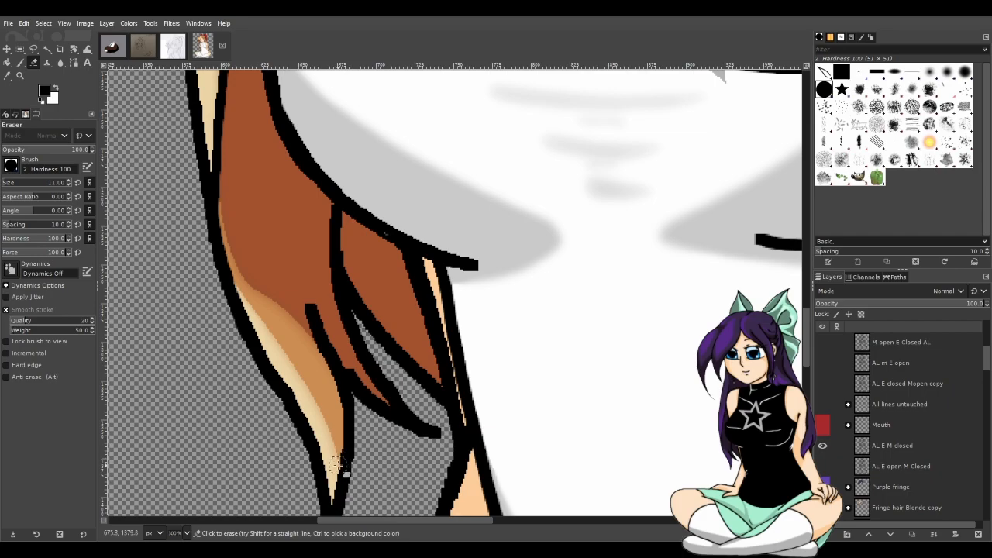
pyautogui.scroll(3, 467, 336)
pyautogui.scroll(3, 468, 337)
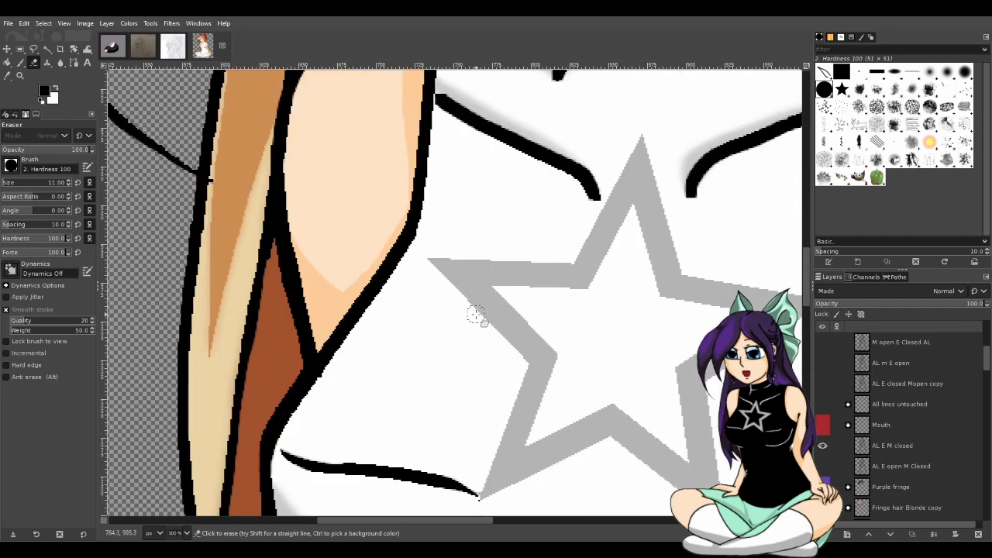
pyautogui.scroll(5, 194, 341)
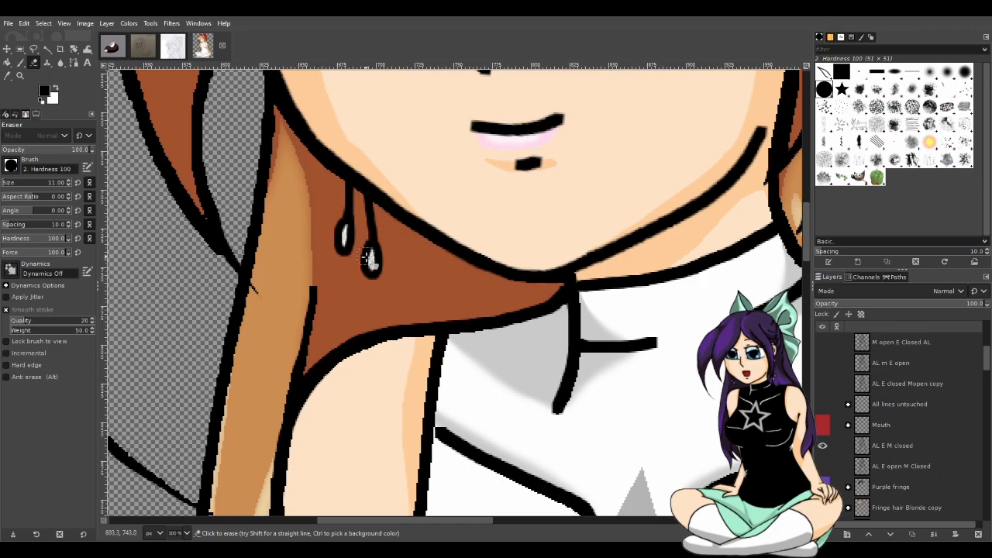
# - Examine the nose piercings beside the nose line up close, and return to the upper-body view
pyautogui.scroll(3, 395, 303)
pyautogui.scroll(3, 400, 326)
pyautogui.scroll(-2, 431, 387)
pyautogui.scroll(3, 512, 411)
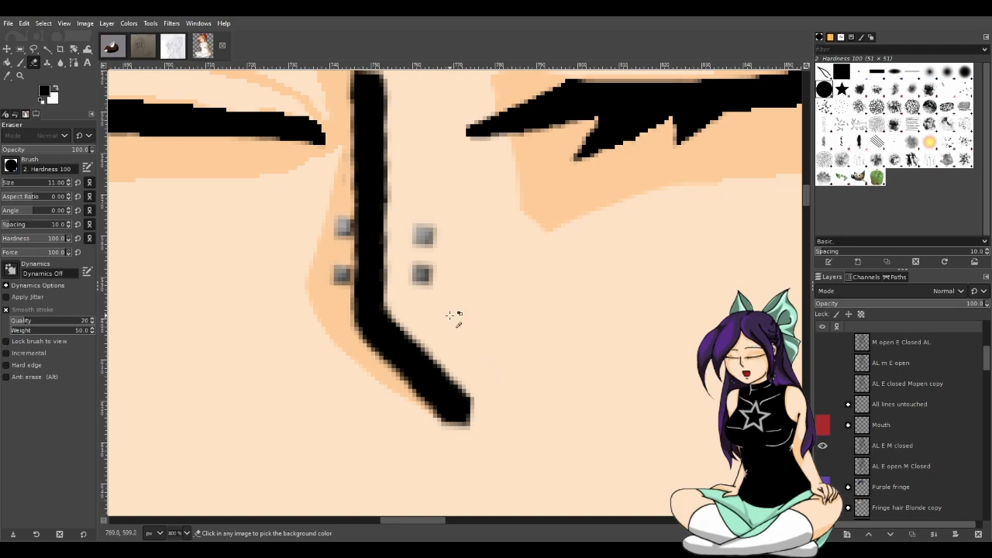
pyautogui.scroll(2, 450, 303)
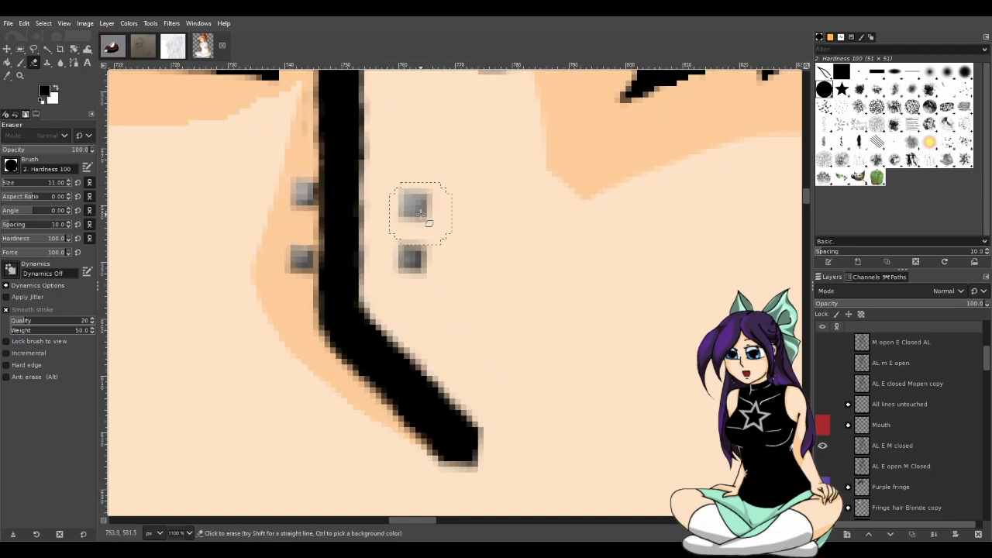
pyautogui.scroll(-7, 465, 272)
pyautogui.scroll(-1, 563, 319)
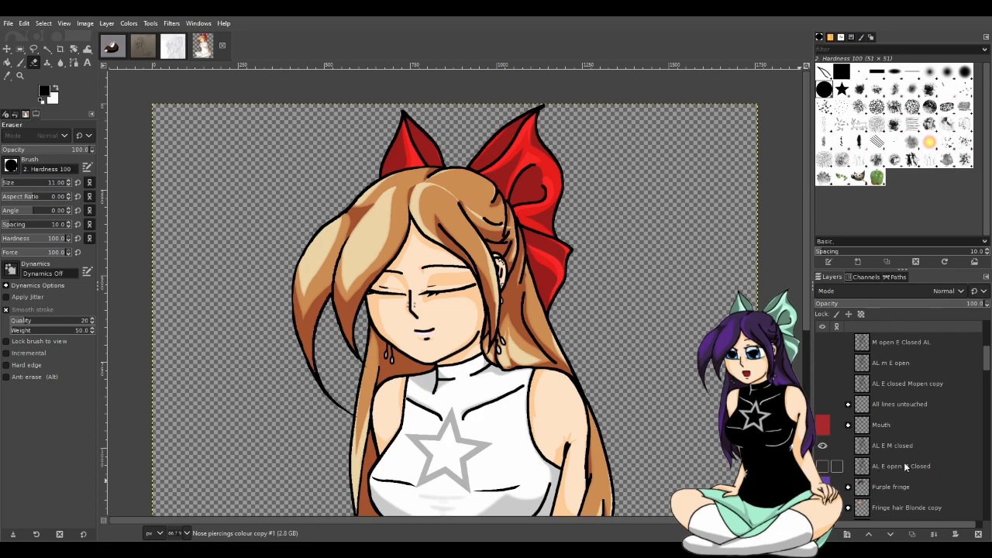
# - Expand the line-art groups, including White dress lines copy, Original layers needed and All lines untouched, to look through their layers
pyautogui.click(849, 425)
pyautogui.scroll(8, 861, 427)
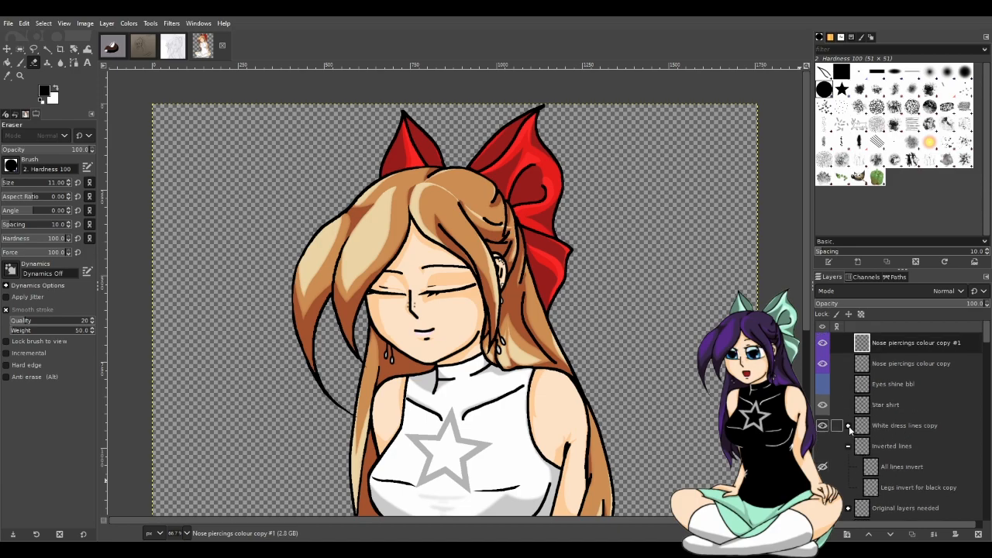
pyautogui.scroll(-4, 942, 452)
pyautogui.scroll(3, 930, 452)
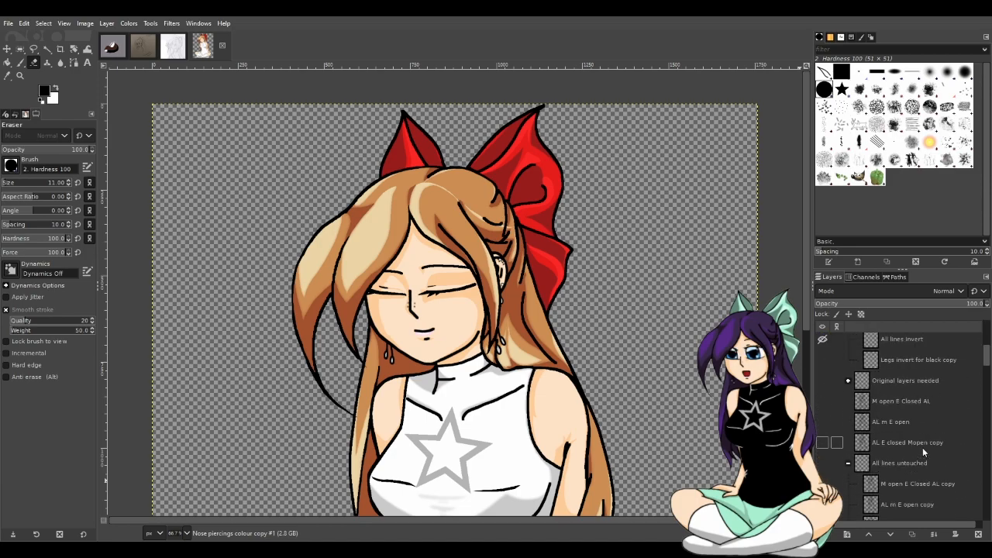
pyautogui.scroll(-5, 905, 453)
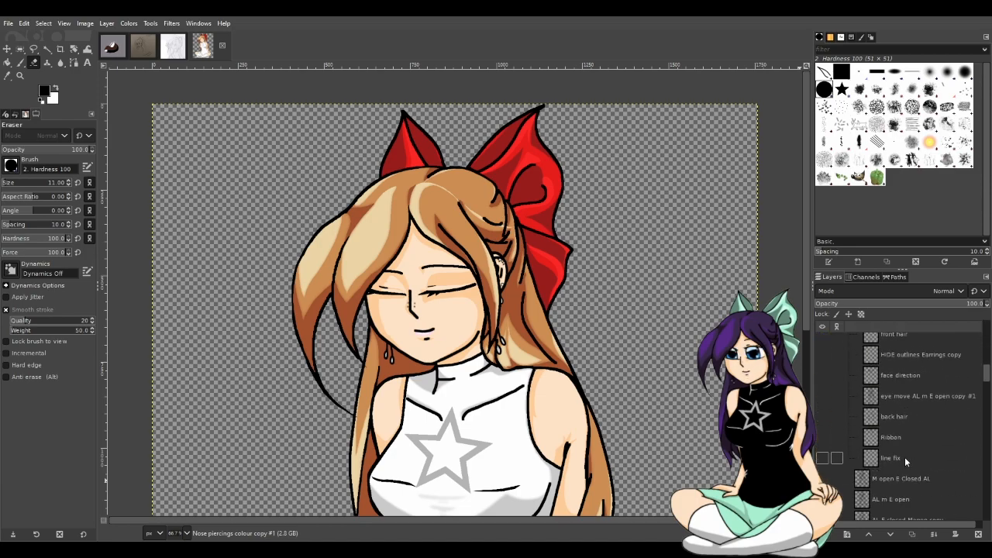
pyautogui.scroll(-1, 902, 455)
# - Expand the Mouth, Purple fringe, Fringe hair Blonde copy, Fringe hair brown and Earrings groups to show their layers
pyautogui.click(848, 368)
pyautogui.scroll(-3, 856, 441)
pyautogui.click(848, 414)
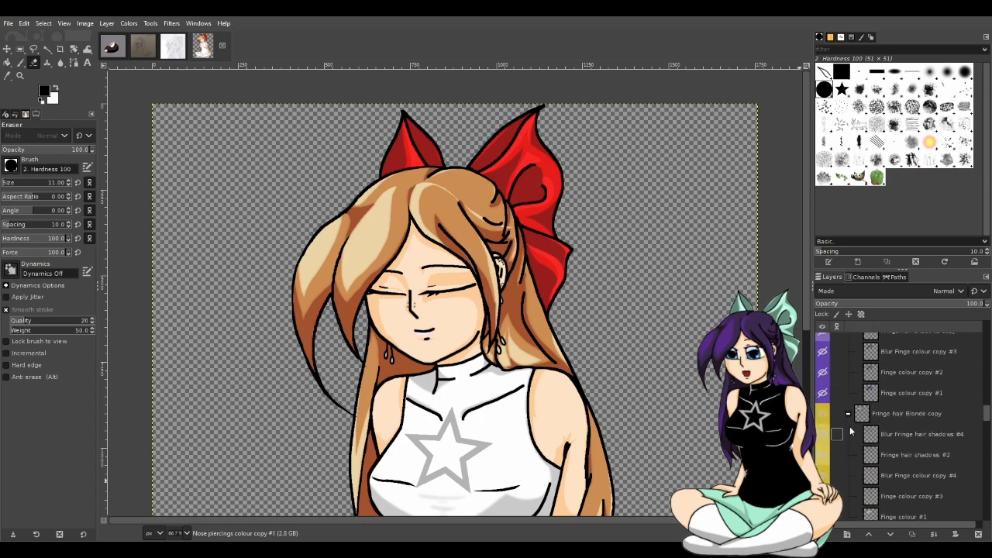
pyautogui.scroll(-3, 853, 452)
pyautogui.click(848, 459)
pyautogui.scroll(-4, 849, 419)
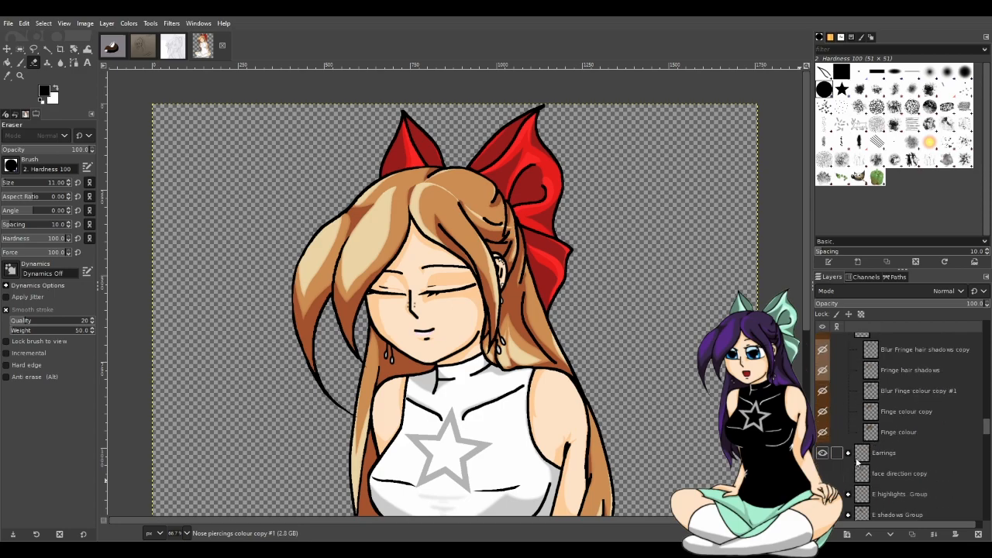
pyautogui.click(848, 400)
pyautogui.scroll(-2, 861, 423)
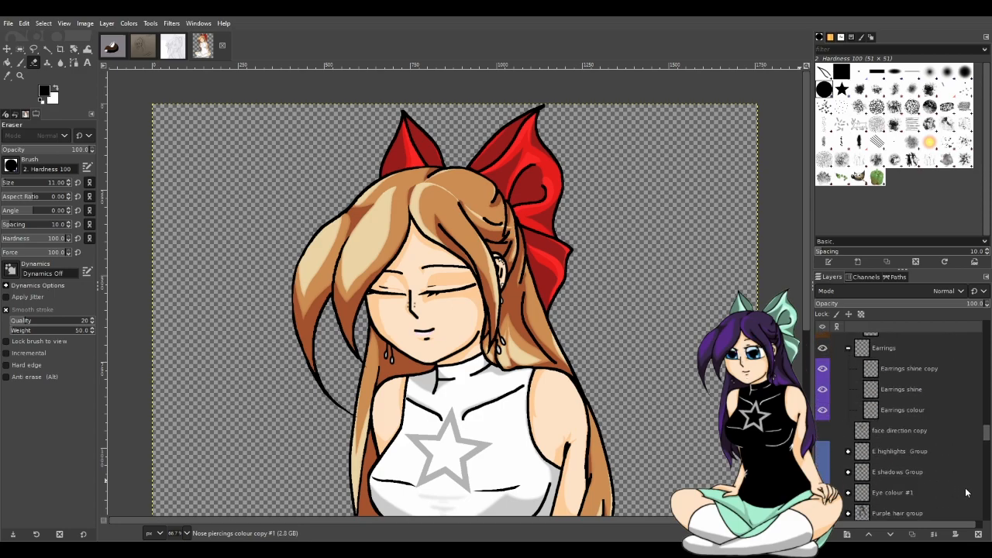
# - Expand the E highlights Group, E shadows Group and Eye colour #1 group to show the eye layers
pyautogui.scroll(-2, 854, 454)
pyautogui.click(848, 399)
pyautogui.scroll(-3, 850, 431)
pyautogui.scroll(-5, 853, 453)
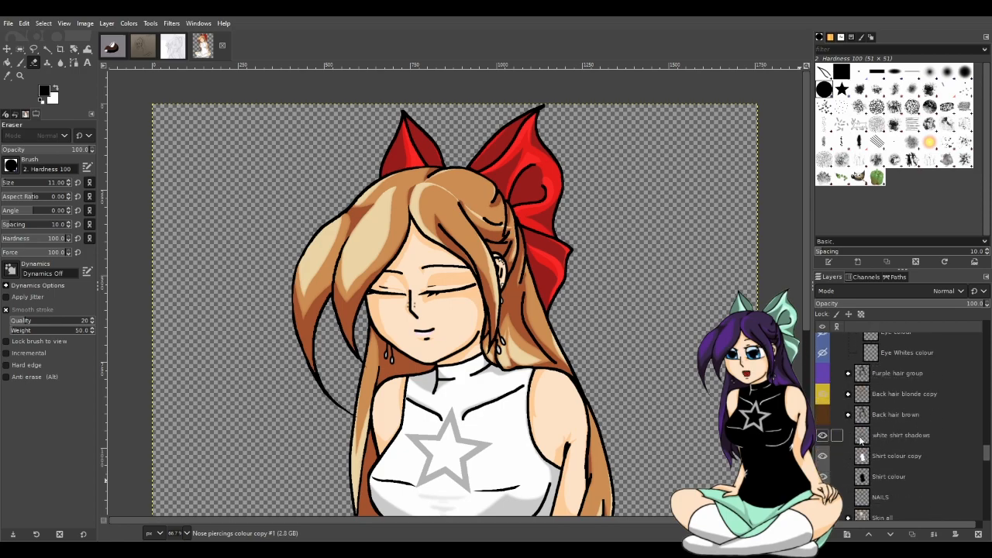
# - Expand the Purple hair group, Back hair blonde copy and Back hair brown to show the back hair layers
pyautogui.click(848, 374)
pyautogui.scroll(-3, 858, 437)
pyautogui.click(848, 392)
pyautogui.scroll(-3, 856, 425)
pyautogui.click(848, 413)
pyautogui.scroll(-3, 855, 423)
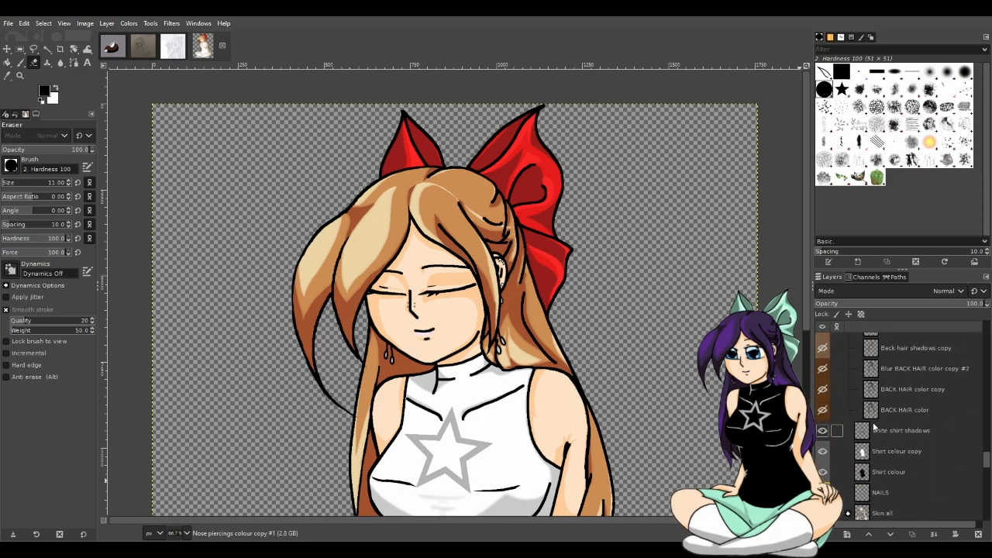
# - Expand the remaining groups, including Skin all, Ribbon all, Back drop pallets and Socks all, to show their layers
pyautogui.scroll(-3, 875, 428)
pyautogui.click(847, 434)
pyautogui.scroll(-3, 856, 438)
pyautogui.click(848, 449)
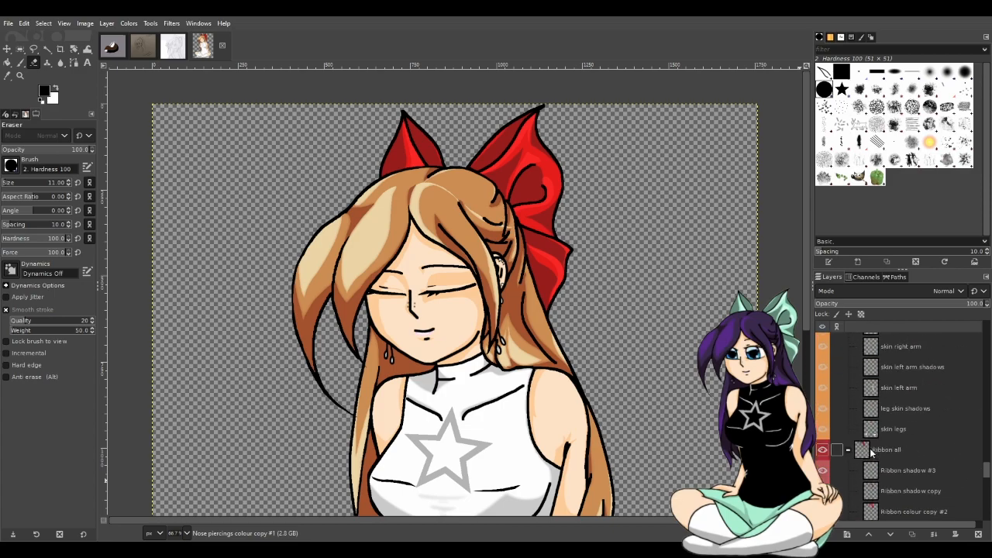
pyautogui.scroll(-10, 860, 438)
pyautogui.click(847, 434)
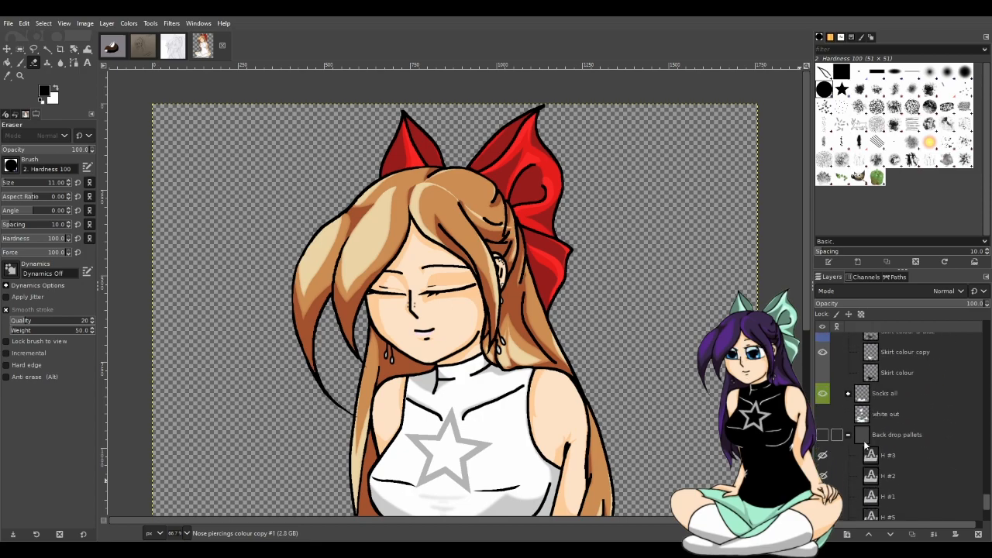
pyautogui.click(848, 394)
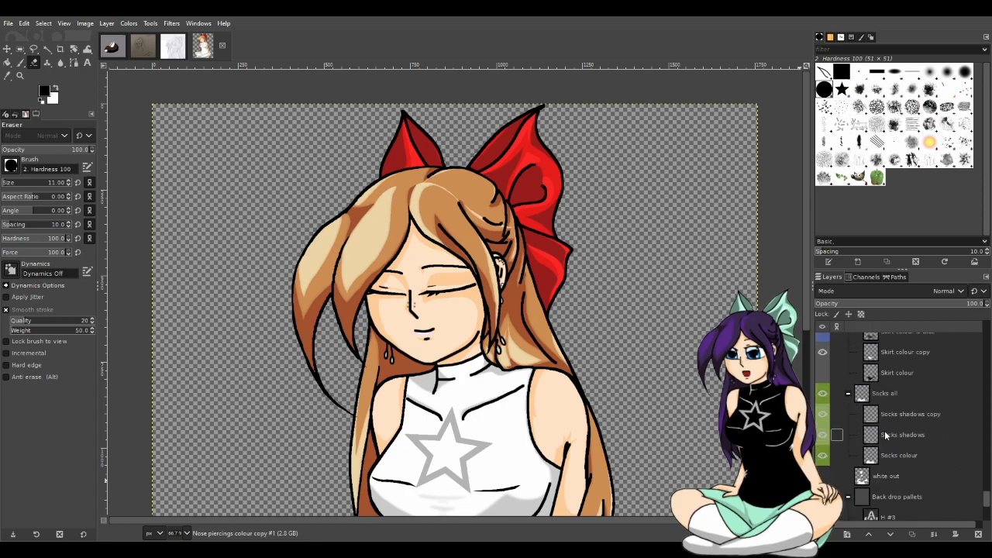
# - Review the whole expanded layer list, from the backdrop palettes at its end back up to the line-art groups
pyautogui.scroll(1, 885, 435)
pyautogui.scroll(-5, 897, 454)
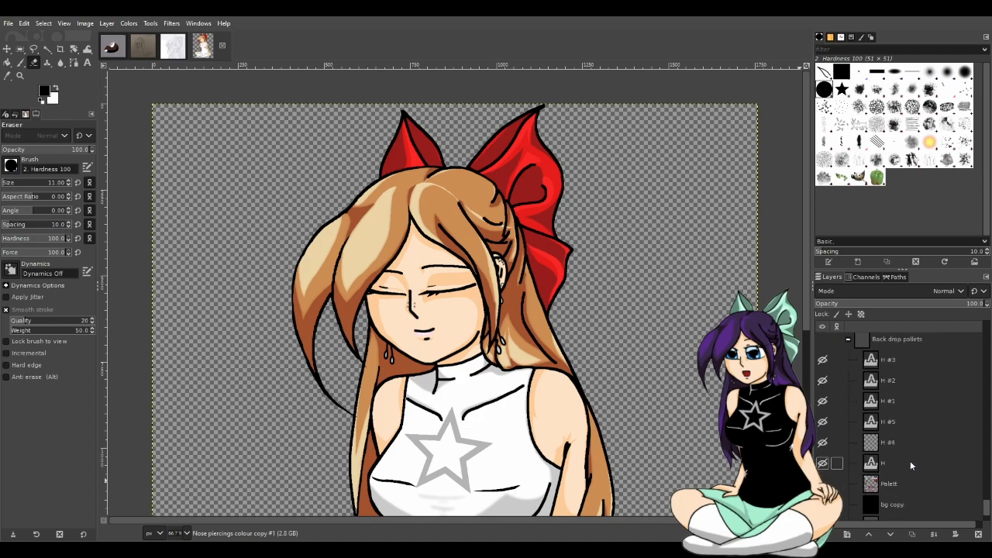
pyautogui.scroll(-3, 910, 461)
pyautogui.scroll(8, 915, 468)
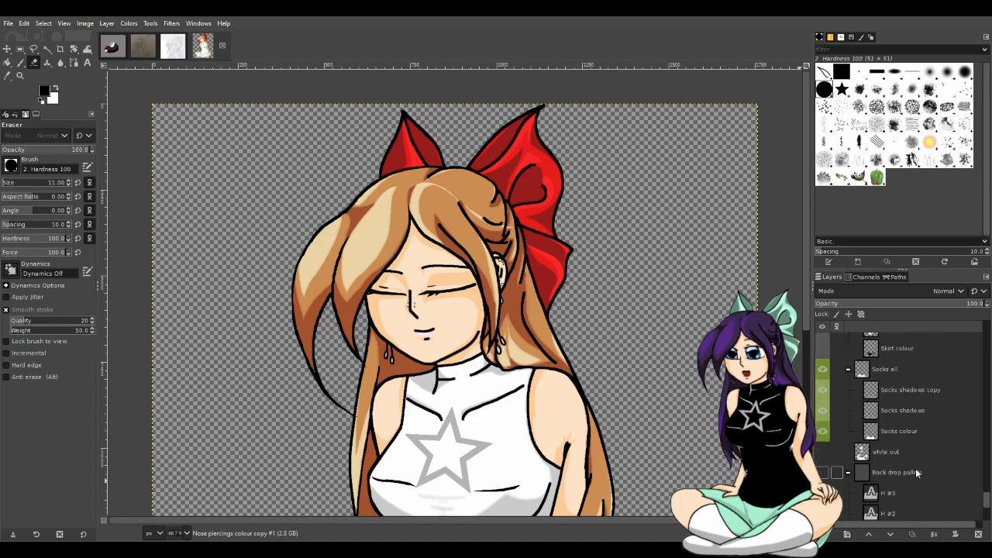
pyautogui.scroll(6, 916, 468)
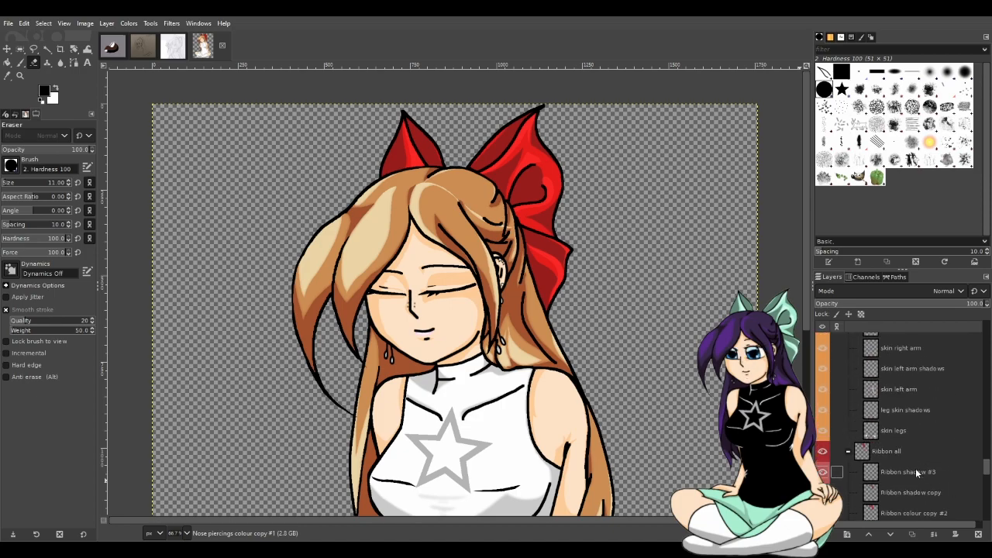
pyautogui.scroll(10, 916, 469)
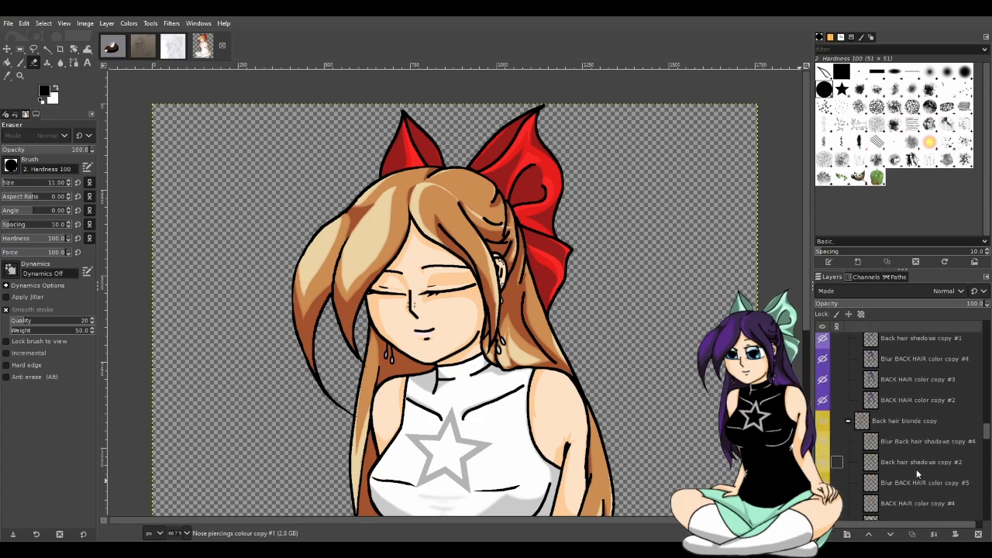
pyautogui.scroll(10, 918, 470)
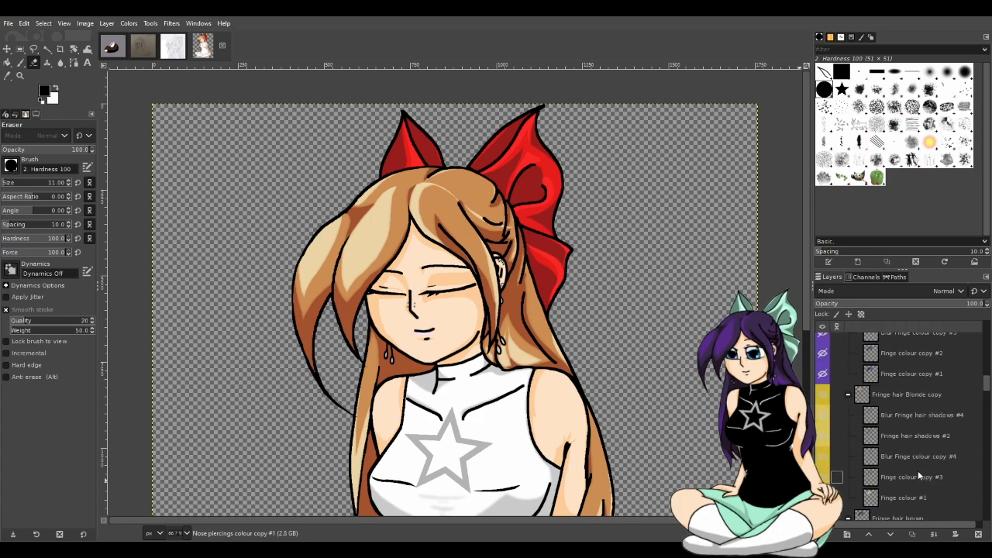
pyautogui.scroll(10, 918, 470)
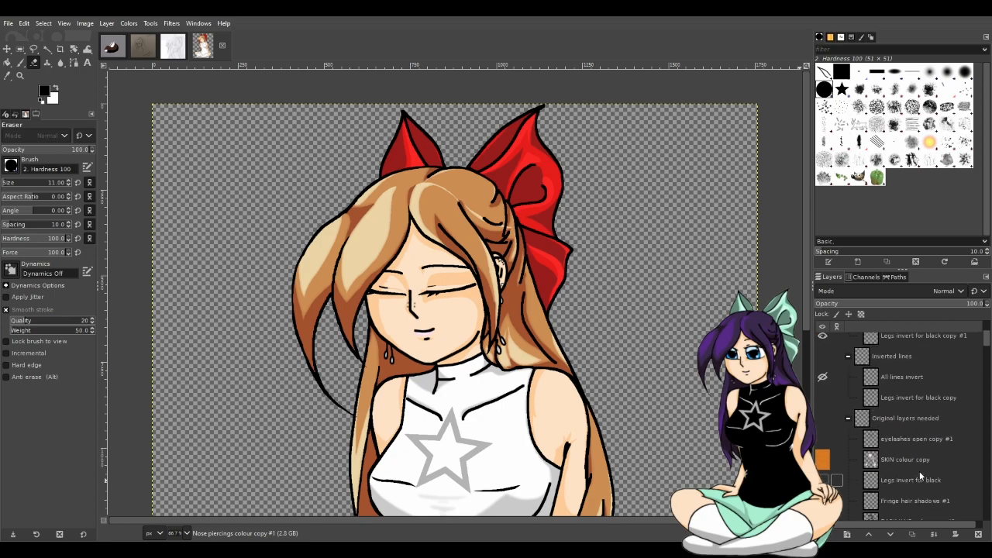
# - Examine the fingernails and skin shading of the hand resting on the knee, and recentre the whole figure
pyautogui.scroll(-8, 612, 441)
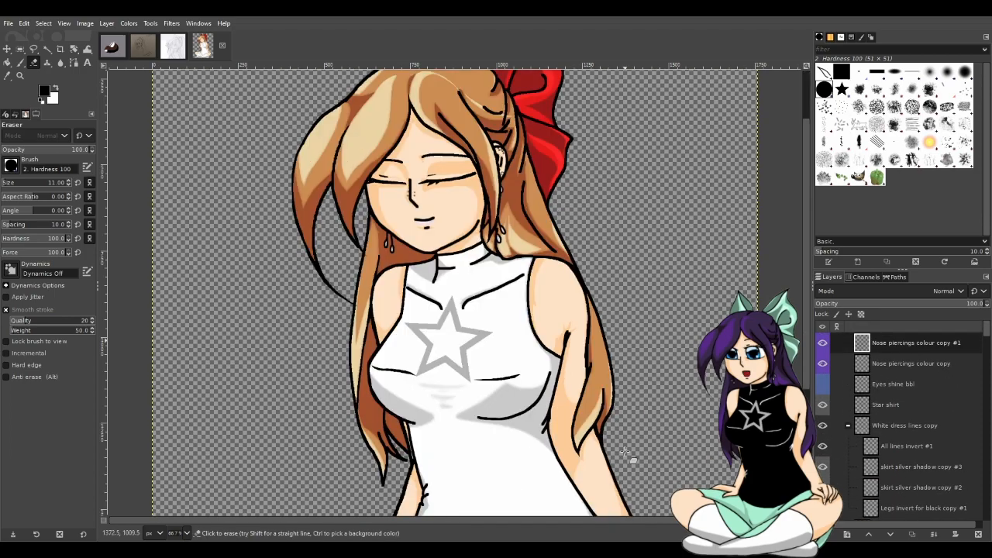
pyautogui.scroll(4, 696, 393)
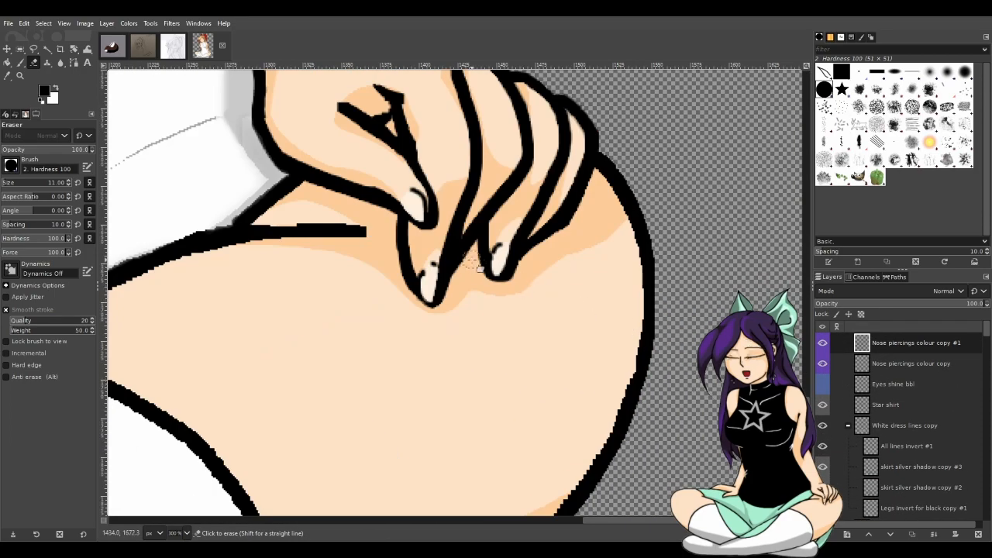
pyautogui.scroll(2, 468, 247)
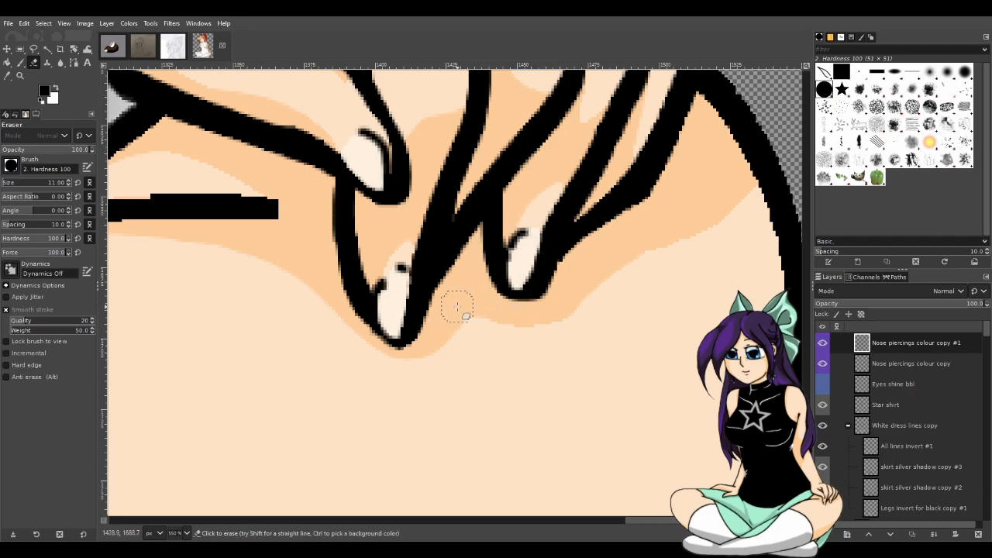
pyautogui.scroll(3, 467, 313)
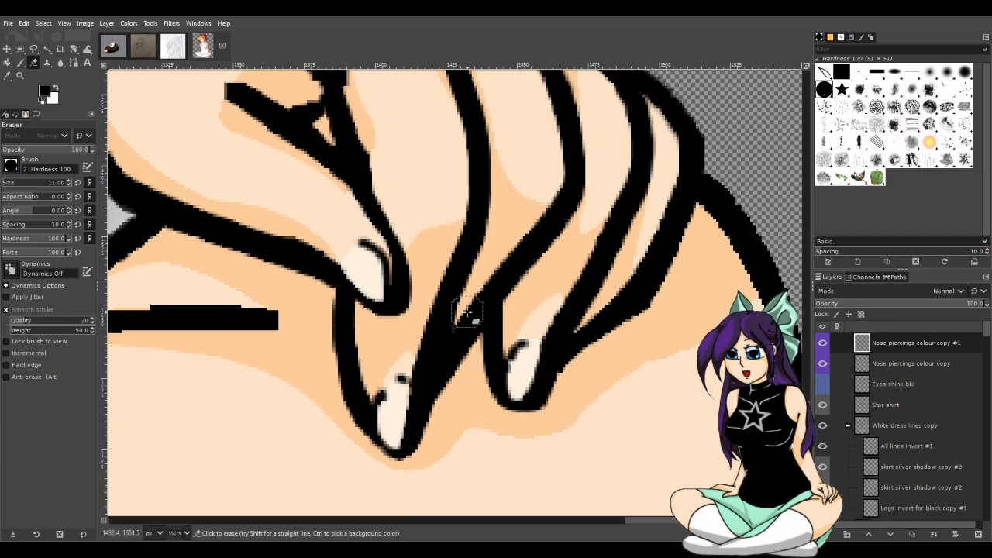
pyautogui.scroll(-2, 453, 320)
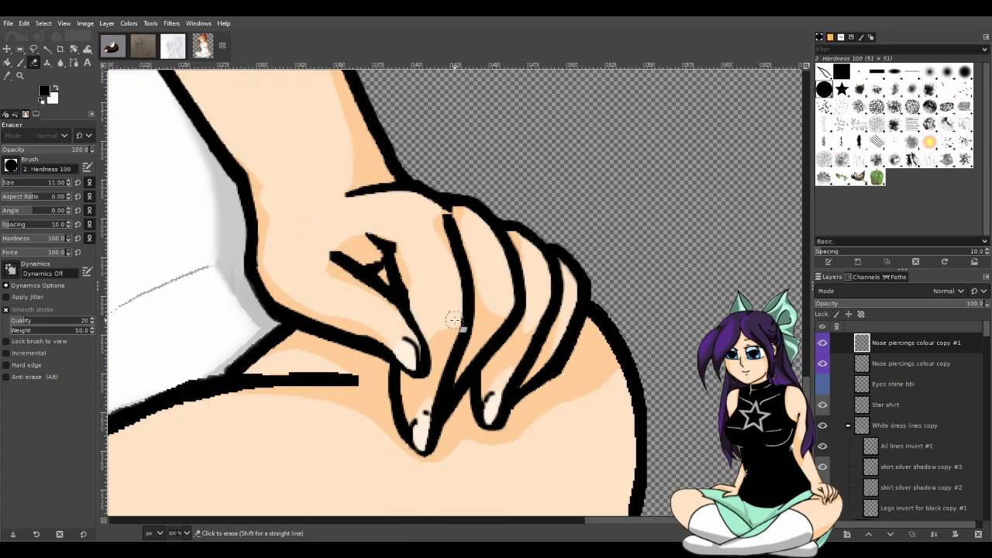
pyautogui.scroll(-5, 454, 319)
pyautogui.scroll(4, 453, 324)
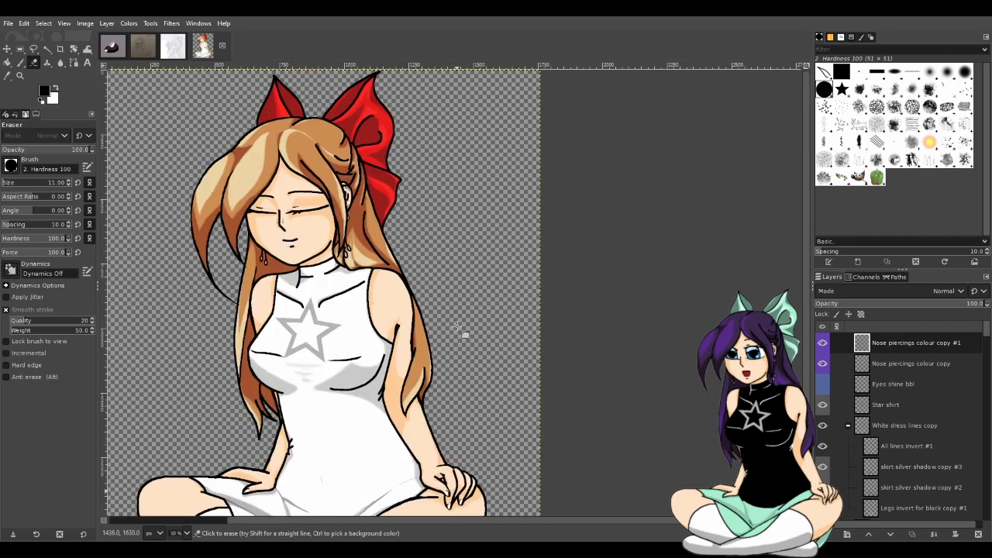
pyautogui.moveTo(404, 520); pyautogui.dragTo(346, 520)
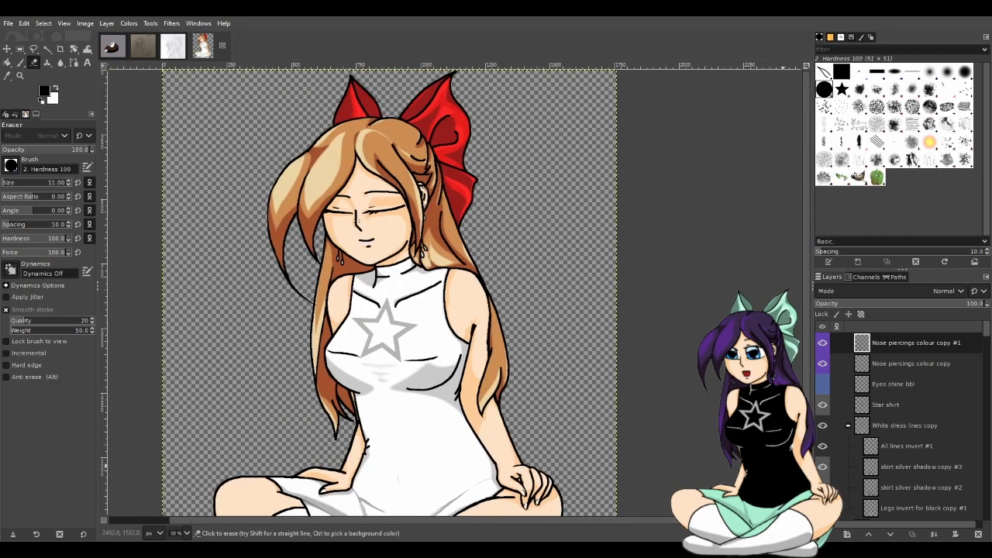
# - Collapse the Purple fringe, Fringe hair Blonde copy and Fringe hair brown groups
pyautogui.scroll(-5, 890, 423)
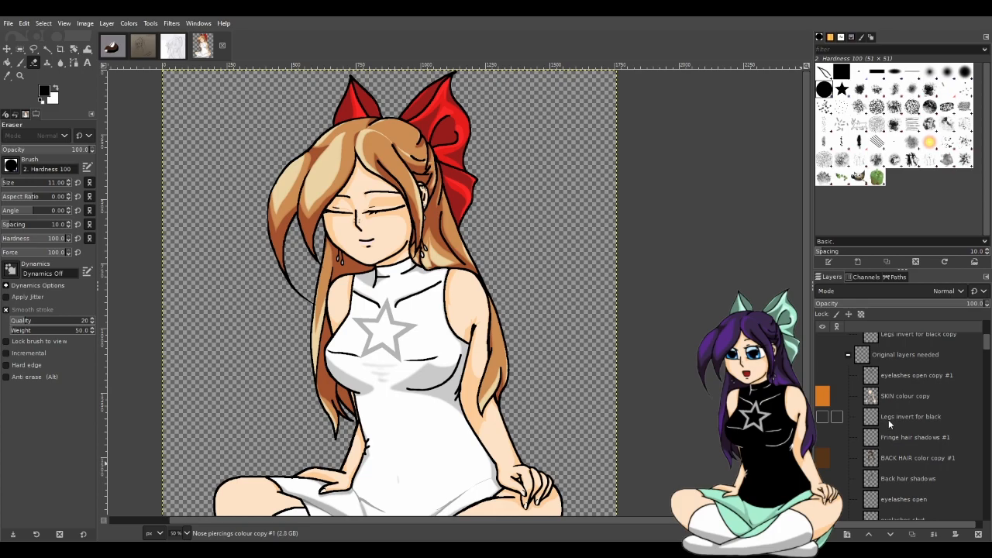
pyautogui.scroll(-3, 850, 408)
pyautogui.scroll(-6, 850, 407)
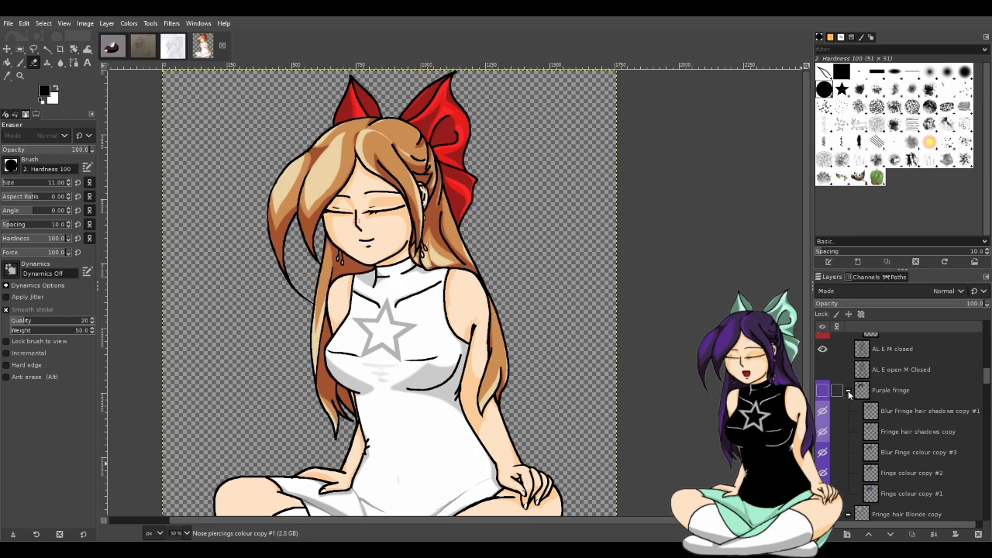
pyautogui.click(848, 391)
pyautogui.click(848, 412)
pyautogui.click(848, 431)
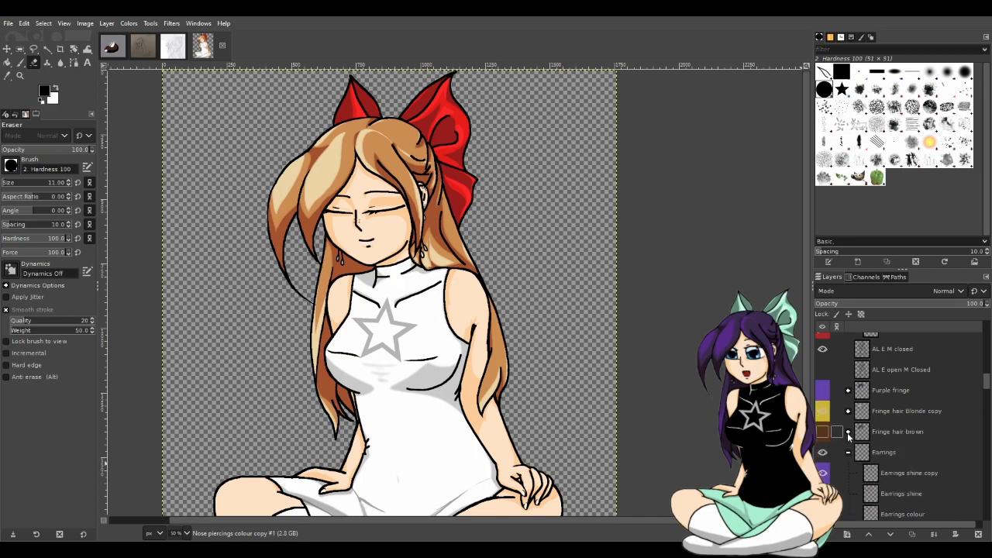
# - Collapse the Purple hair group, Back hair blonde copy and Back hair brown, and turn on the Purple hair group's visibility
pyautogui.scroll(-13, 849, 434)
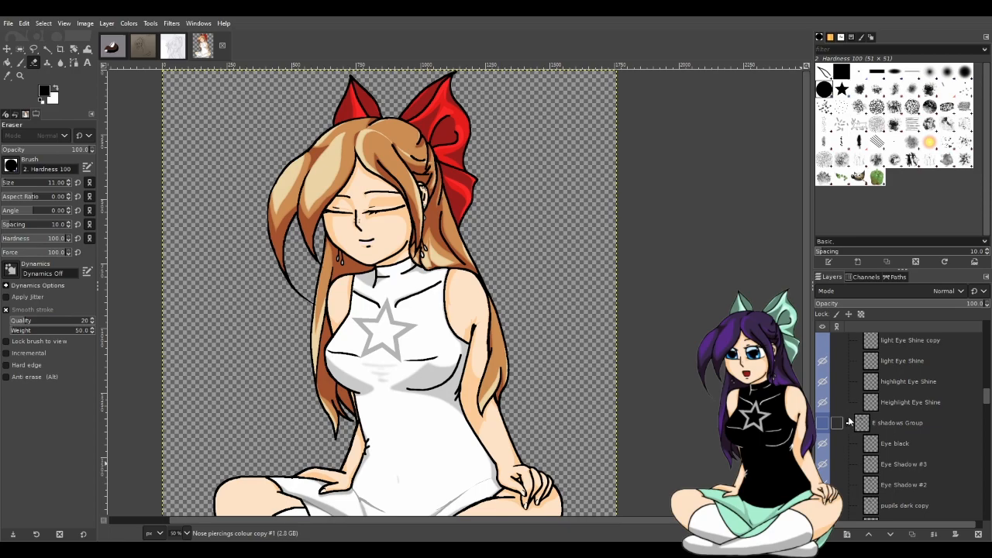
pyautogui.scroll(-4, 850, 424)
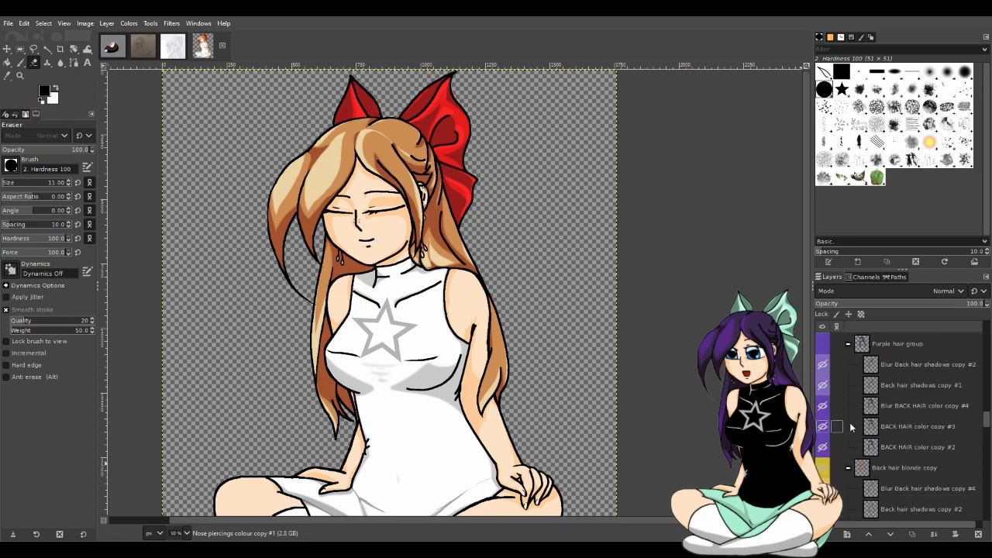
pyautogui.click(848, 343)
pyautogui.click(848, 364)
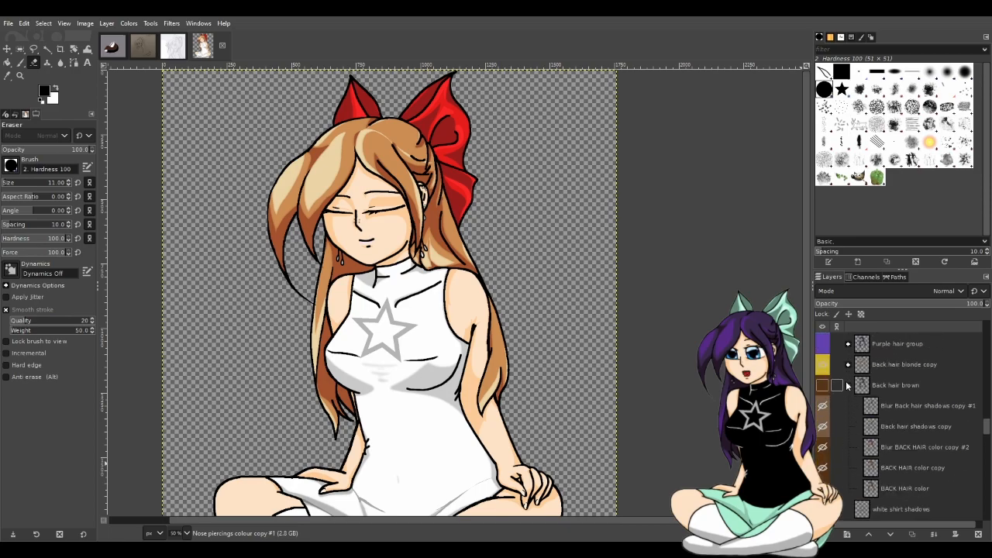
pyautogui.click(848, 385)
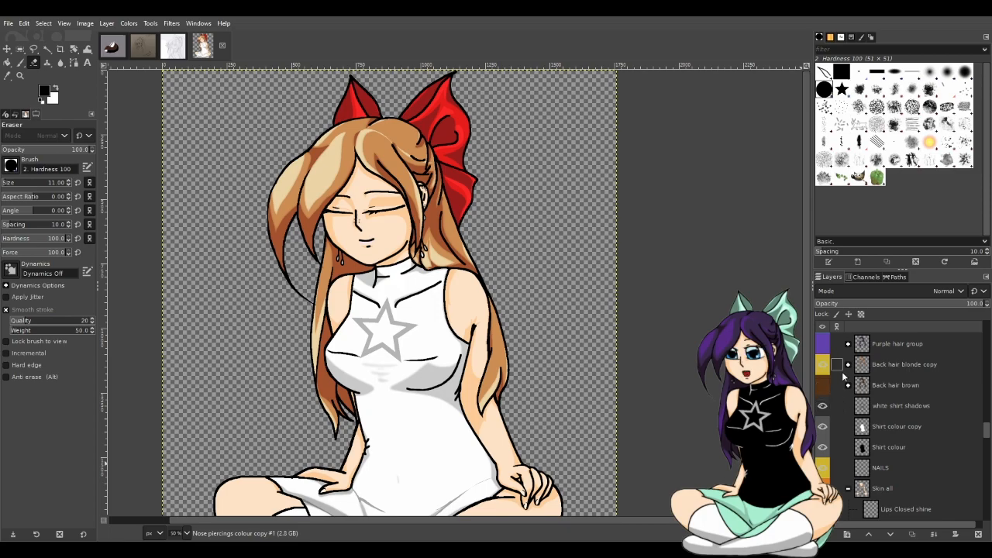
pyautogui.click(823, 343)
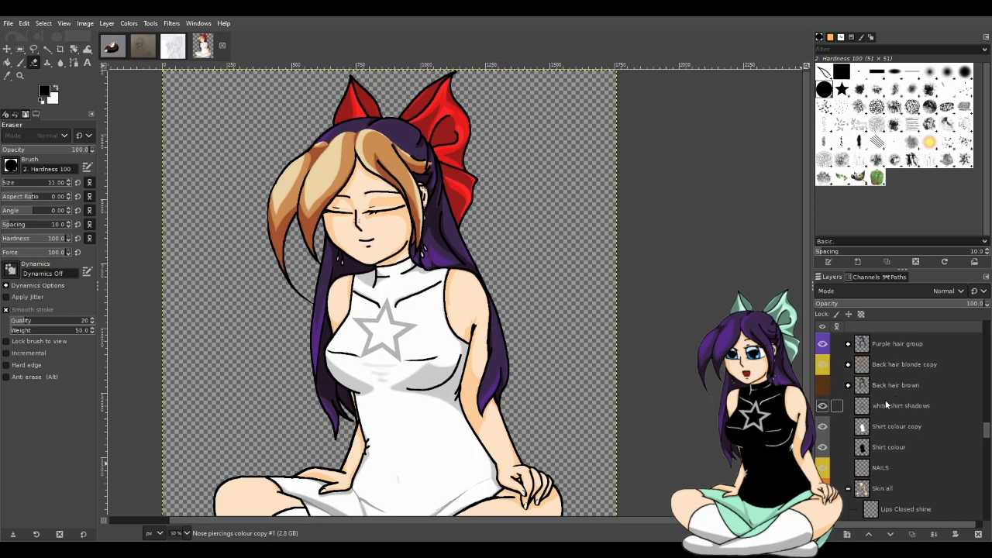
# - Try the Purple fringe group in place of the blonde one, and switch the fringe to Fringe hair brown
pyautogui.scroll(5, 905, 421)
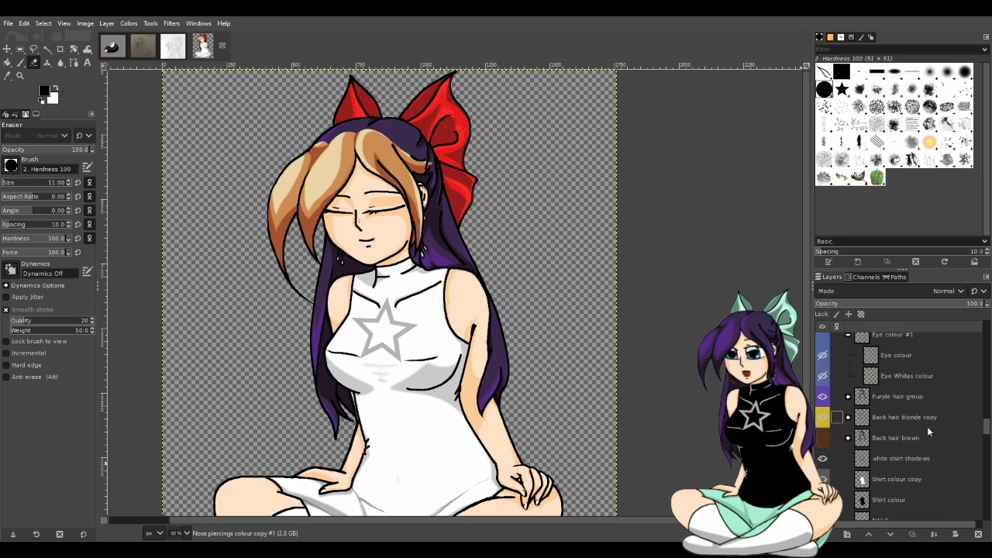
pyautogui.scroll(5, 923, 428)
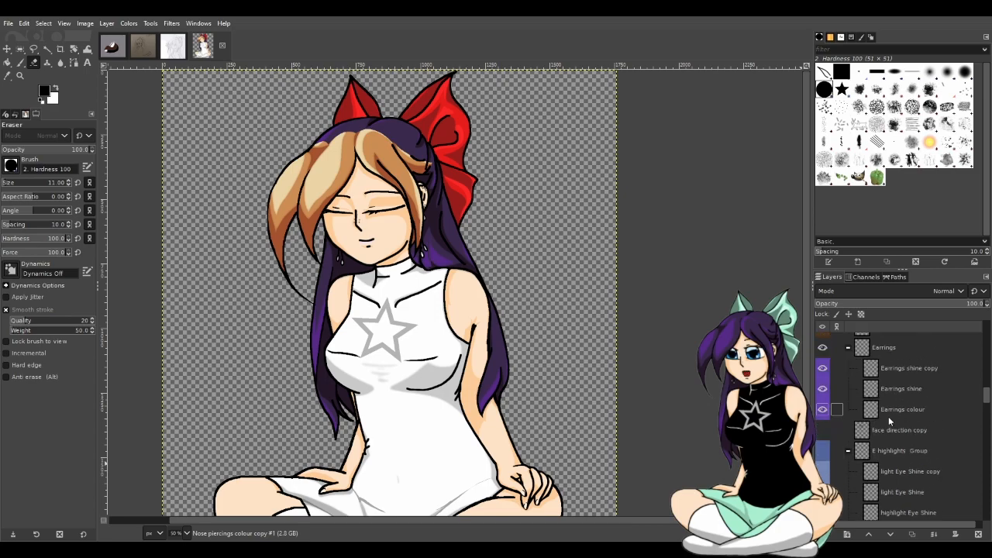
pyautogui.click(823, 391)
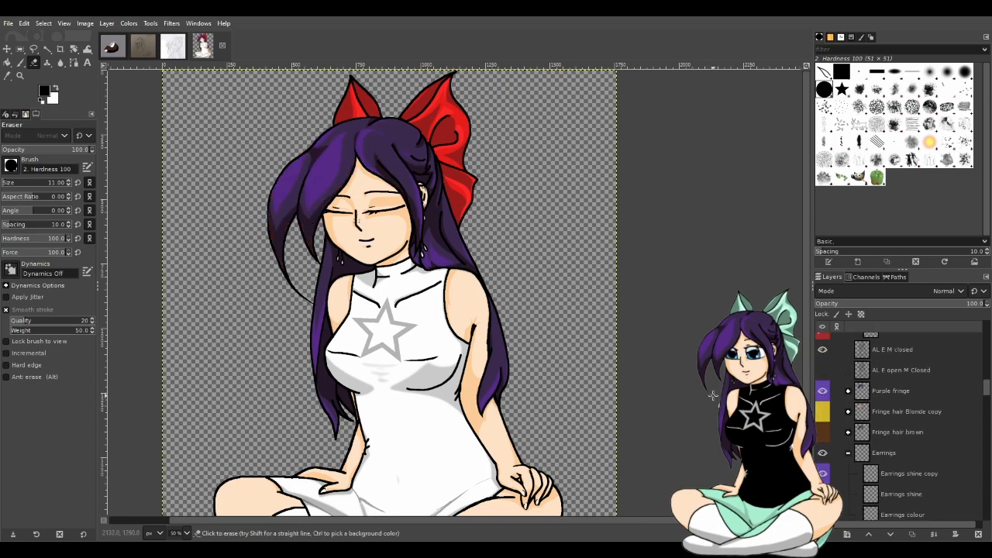
pyautogui.click(822, 394)
pyautogui.scroll(-5, 827, 411)
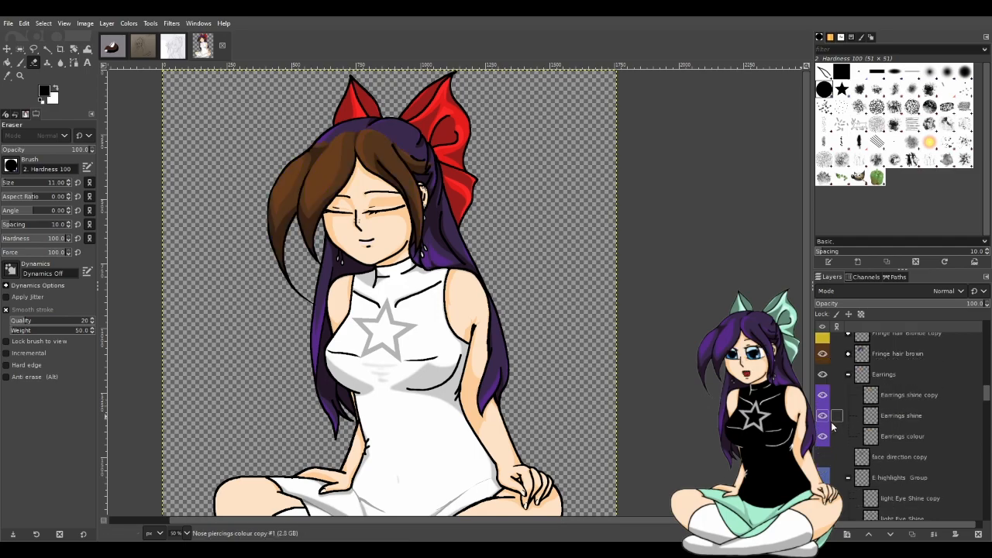
# - Show the Back hair brown group and hide the Purple hair group, comparing the back hair colours by toggling their visibility
pyautogui.click(823, 385)
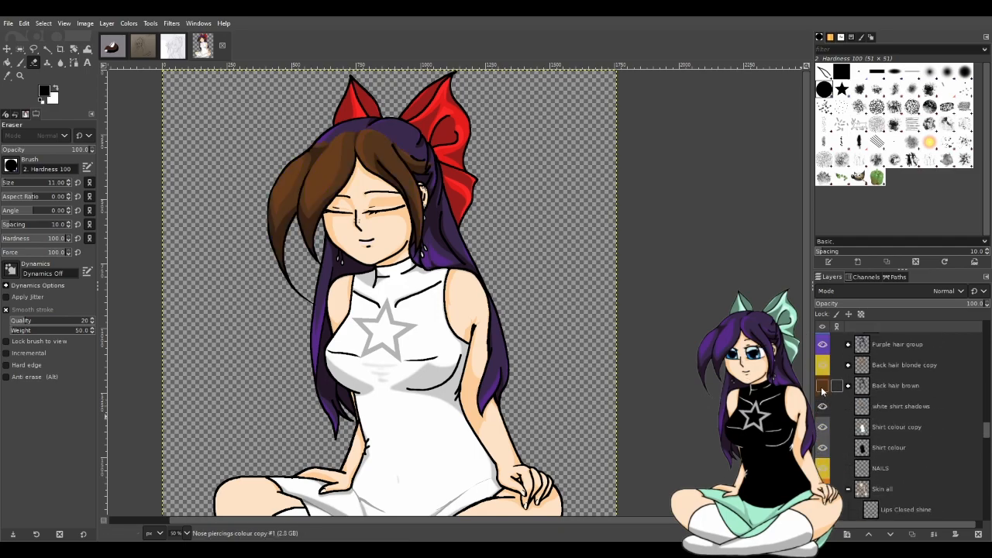
pyautogui.click(822, 344)
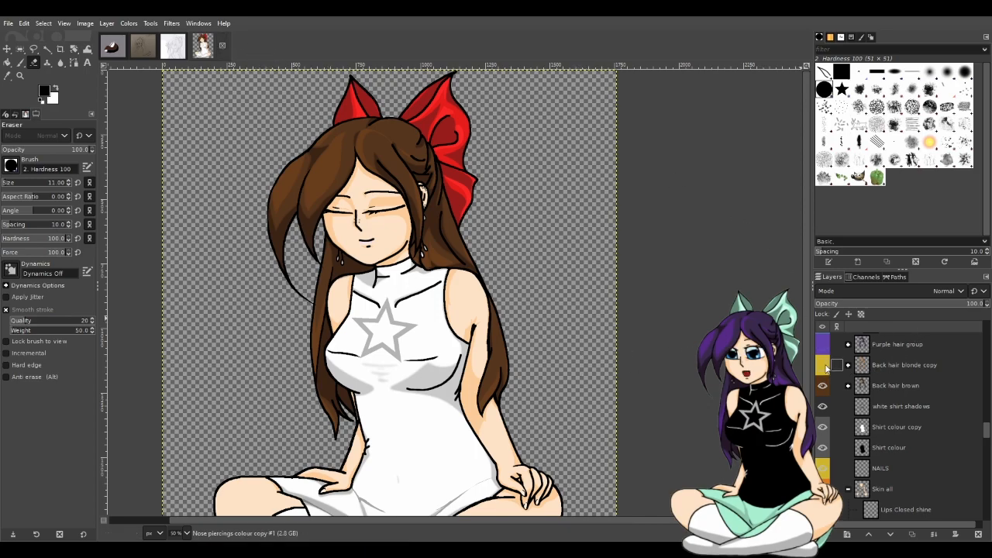
pyautogui.click(824, 366)
pyautogui.click(826, 352)
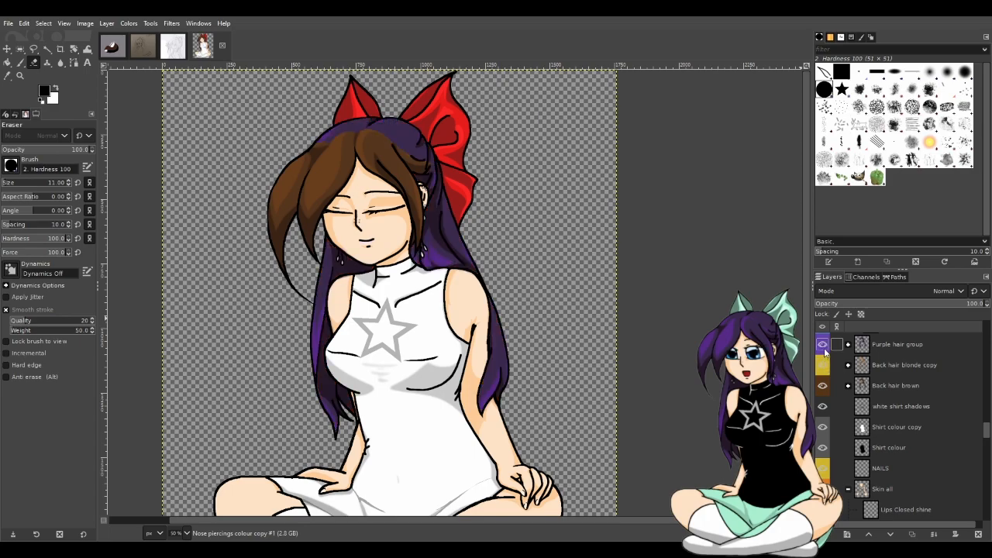
pyautogui.click(823, 346)
pyautogui.click(823, 365)
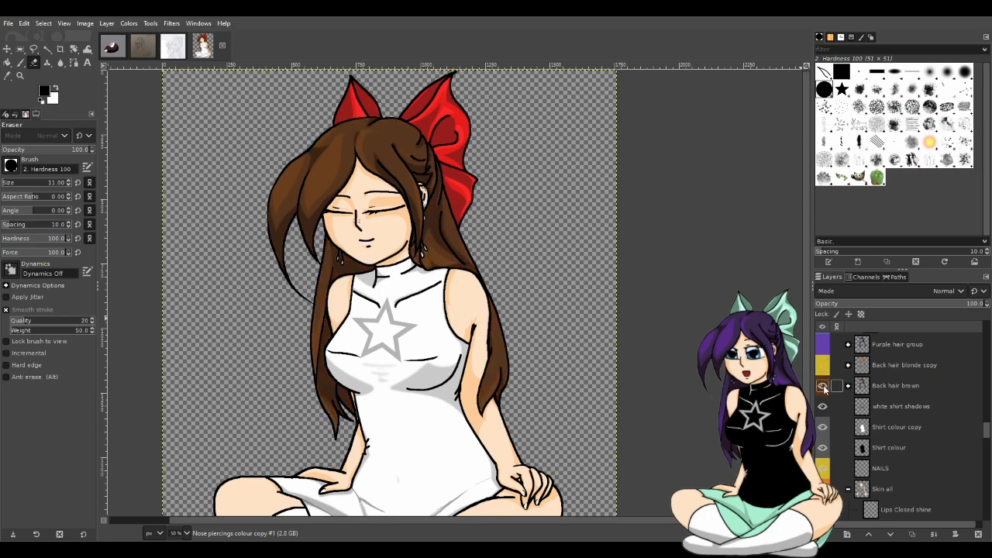
pyautogui.click(824, 386)
pyautogui.click(824, 386)
# - Close the seated girl image and return to the sleeping winged cat image
pyautogui.scroll(-3, 863, 430)
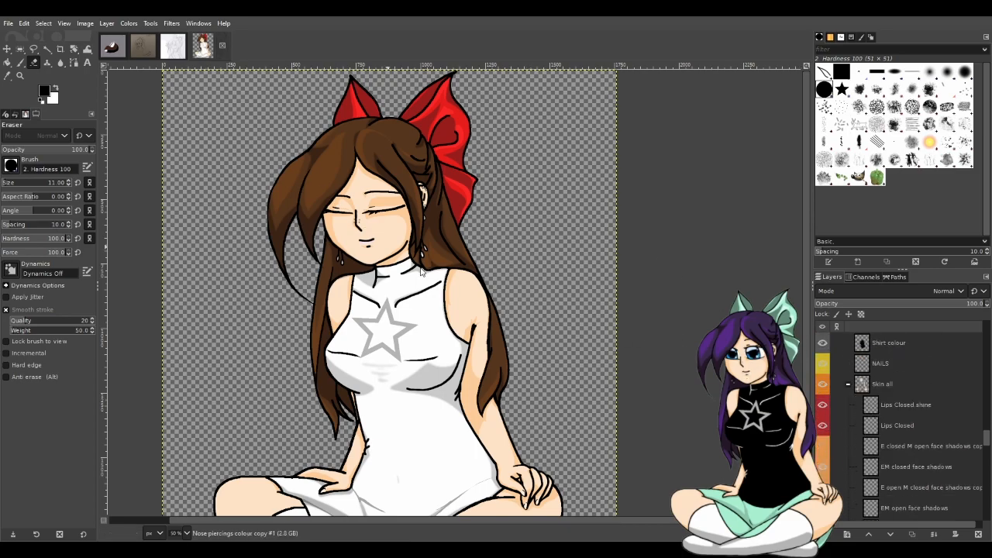
pyautogui.hotkey('ctrl', 'w')
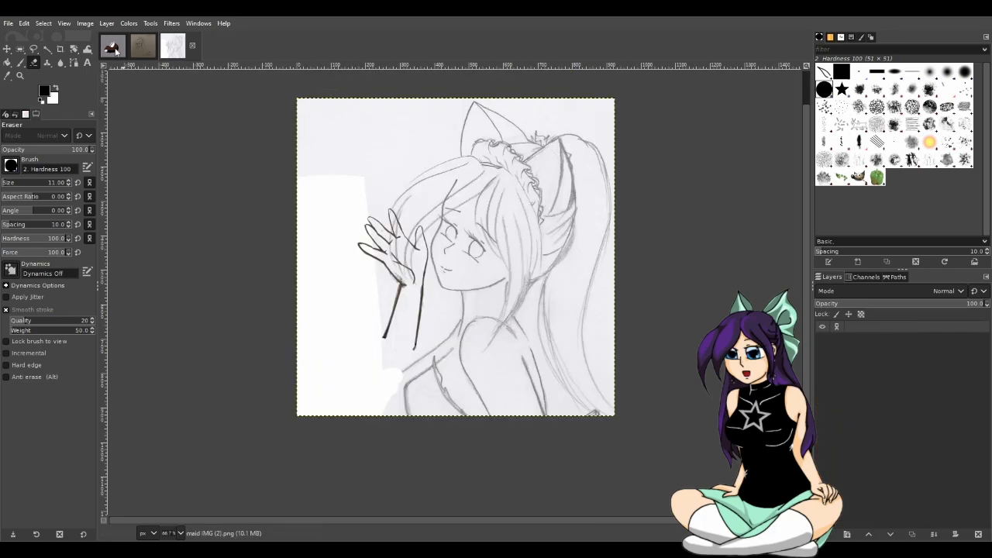
pyautogui.hotkey('ctrl', 'Tab')
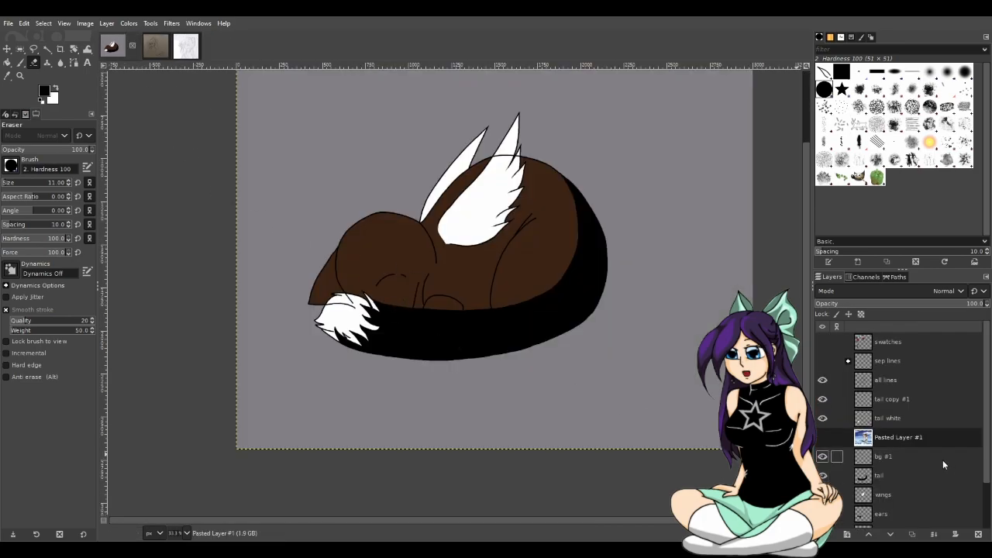
# - Show Pasted Layer #1 and move it above the sep lines group
pyautogui.click(823, 437)
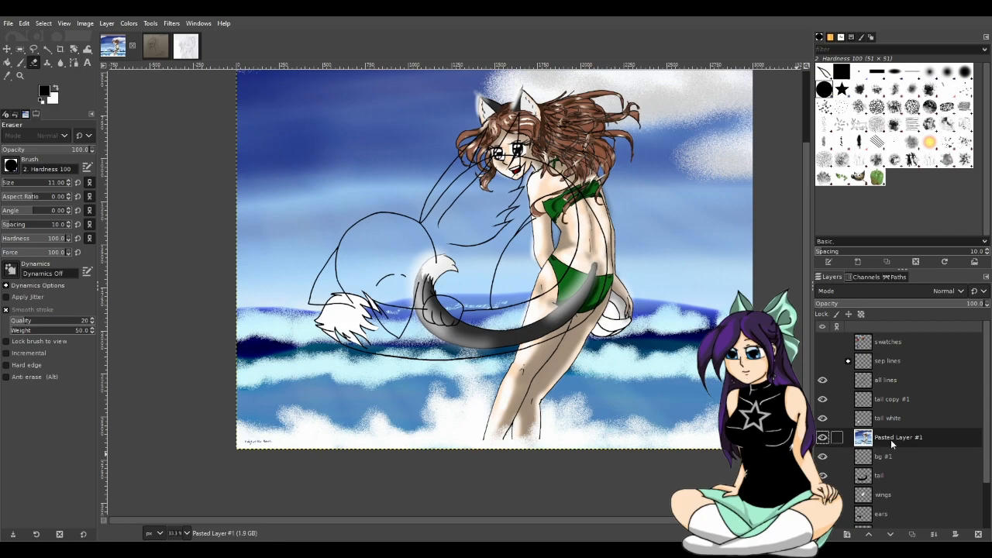
pyautogui.moveTo(915, 448); pyautogui.dragTo(898, 361)
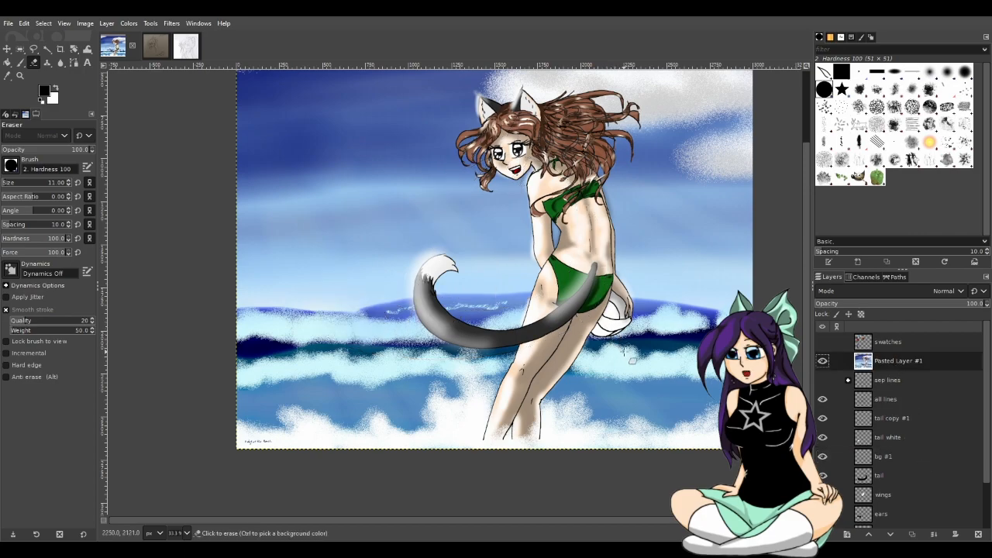
# - Sample the dark grey of the girl's cat ear as the foreground colour, and hide Pasted Layer #1
pyautogui.scroll(3, 539, 152)
pyautogui.scroll(7, 527, 152)
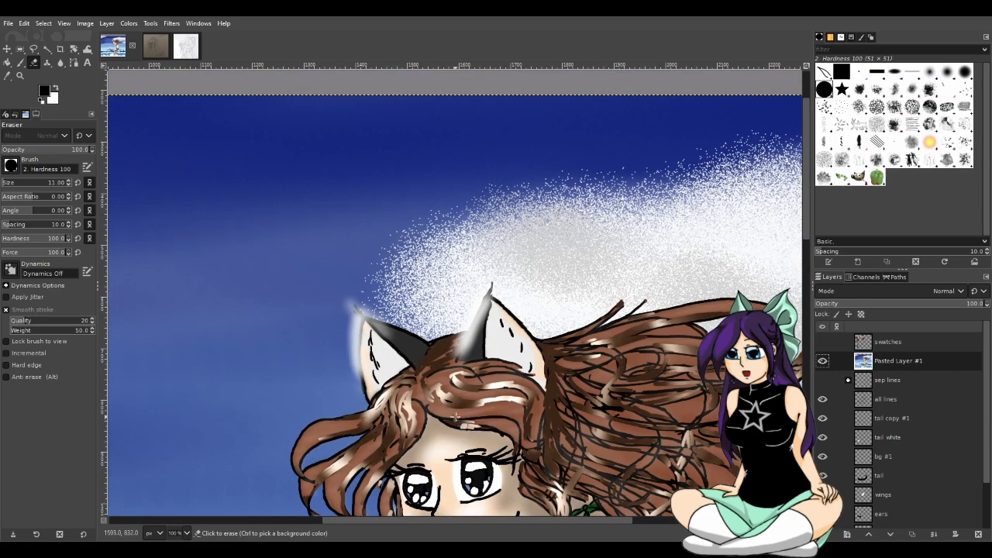
pyautogui.scroll(6, 446, 405)
pyautogui.scroll(-2, 417, 364)
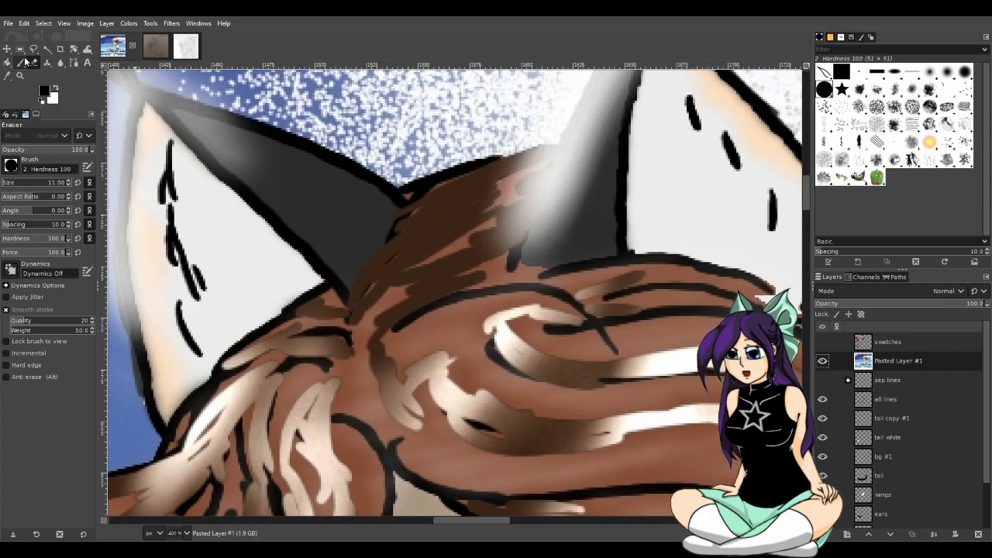
pyautogui.press('o')
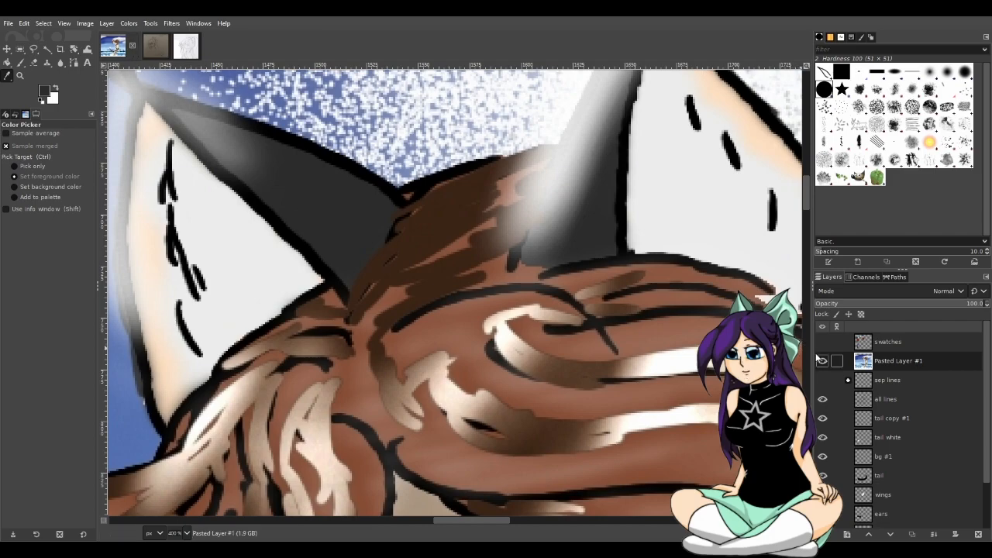
pyautogui.click(823, 359)
# - Make the tail layer active and select the cat's black tail area with Fuzzy Select
pyautogui.scroll(-10, 565, 365)
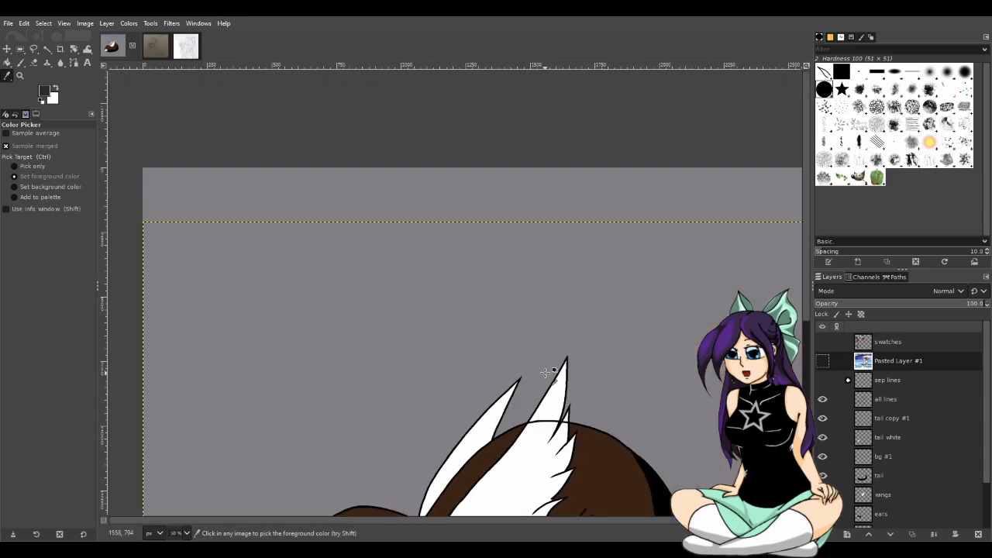
pyautogui.scroll(-1, 895, 453)
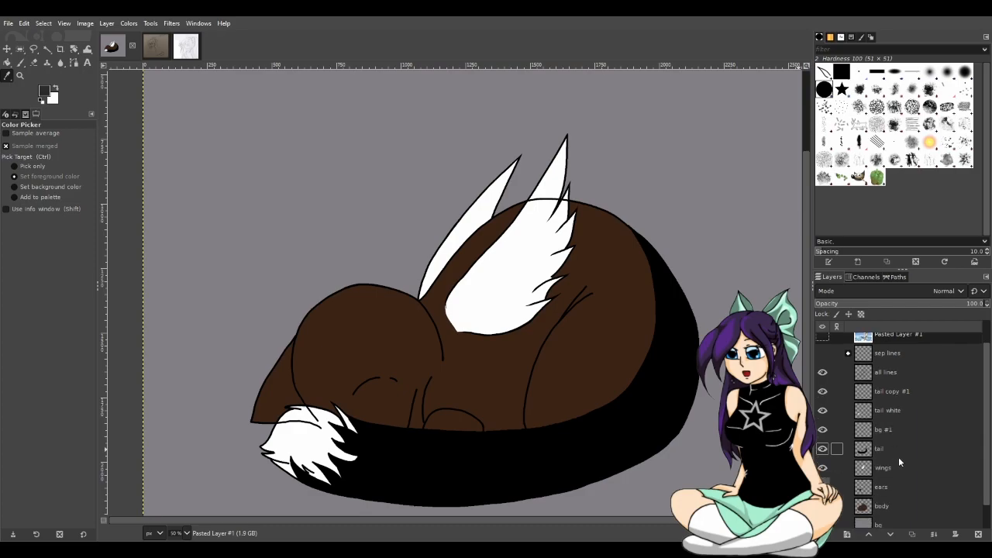
pyautogui.click(885, 449)
pyautogui.scroll(1, 571, 491)
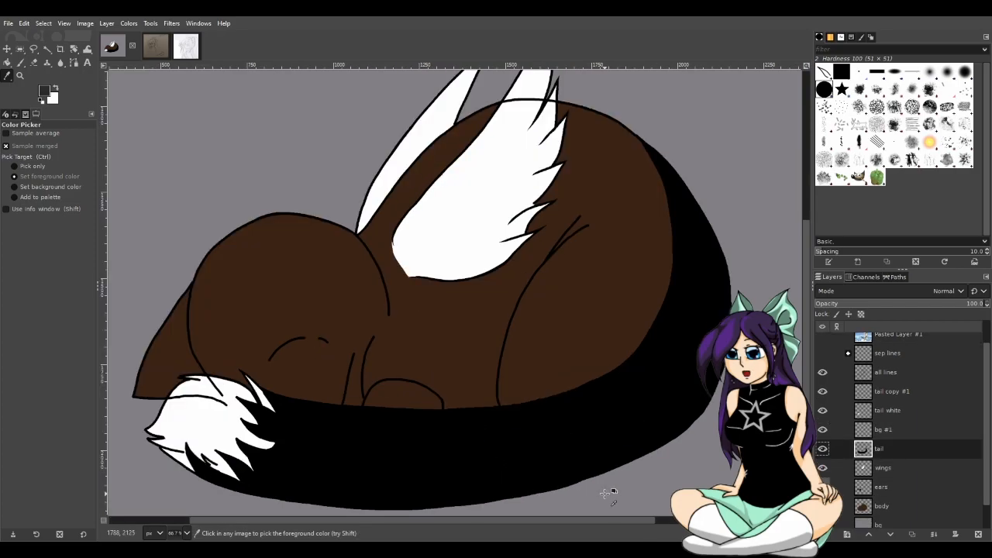
pyautogui.click(48, 49)
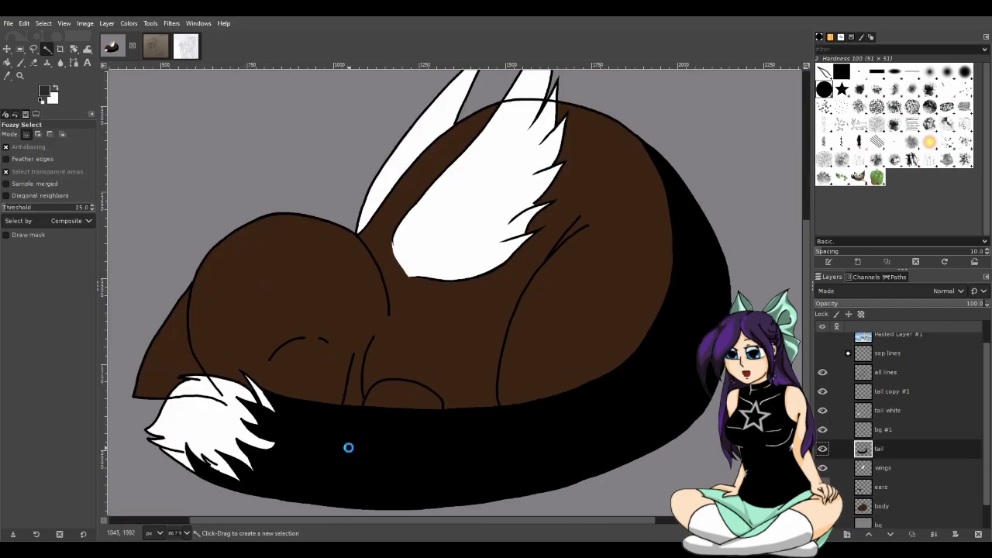
# - Delete the bg #1 layer and hide the wings, all lines, tail copy #1 and tail white layers
pyautogui.click(823, 468)
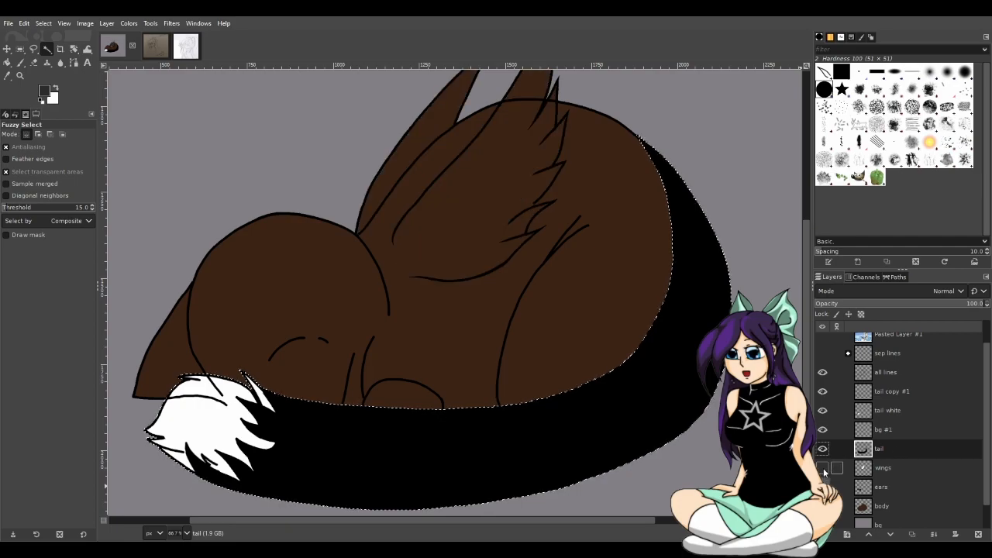
pyautogui.scroll(-1, 826, 474)
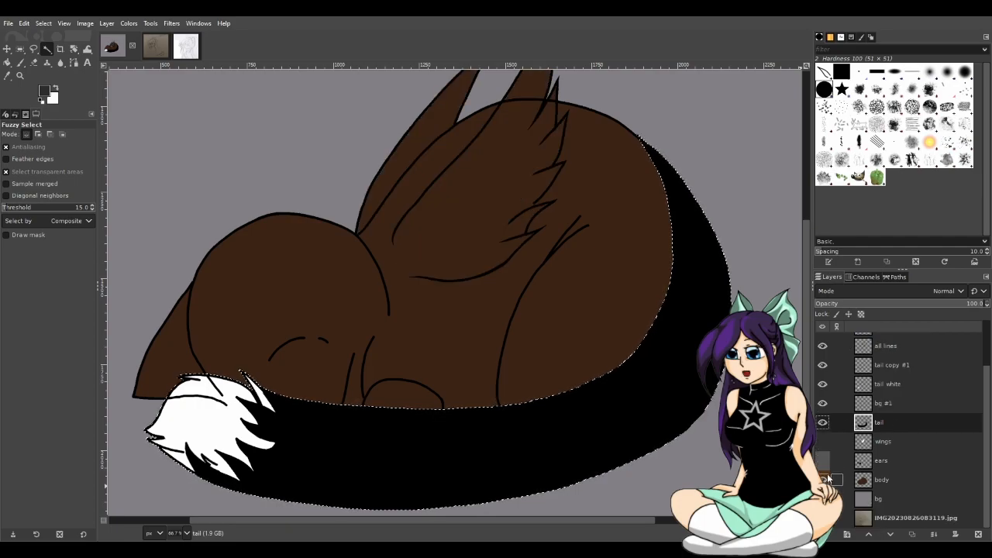
pyautogui.click(893, 403)
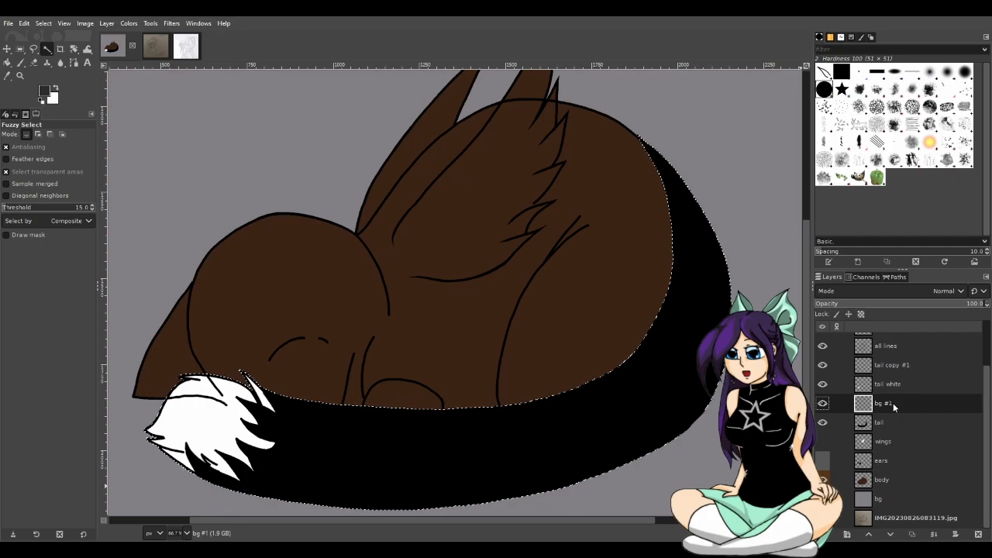
pyautogui.click(831, 168)
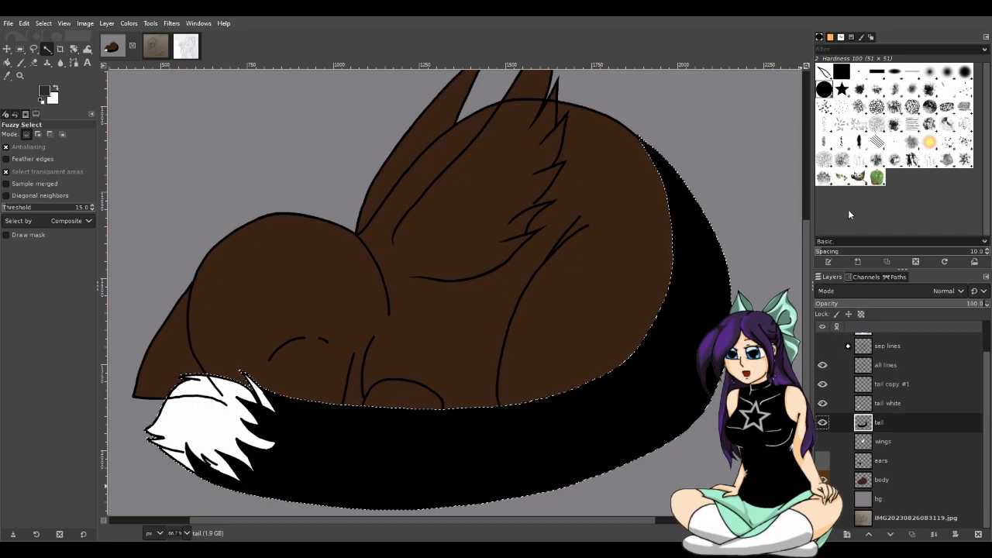
pyautogui.click(822, 369)
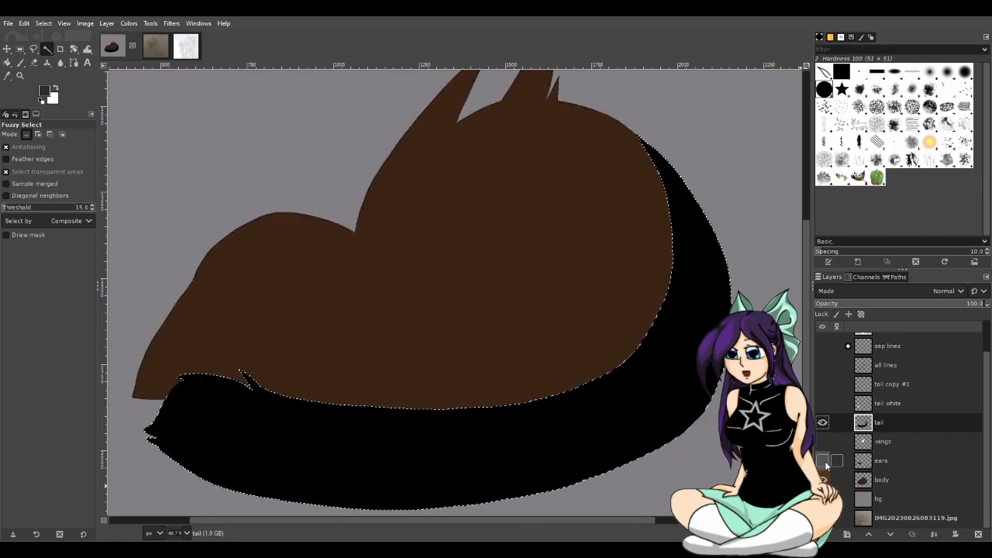
# - Switch to the Paintbrush and set its size to 131 for painting inside the tail selection
pyautogui.press('p')
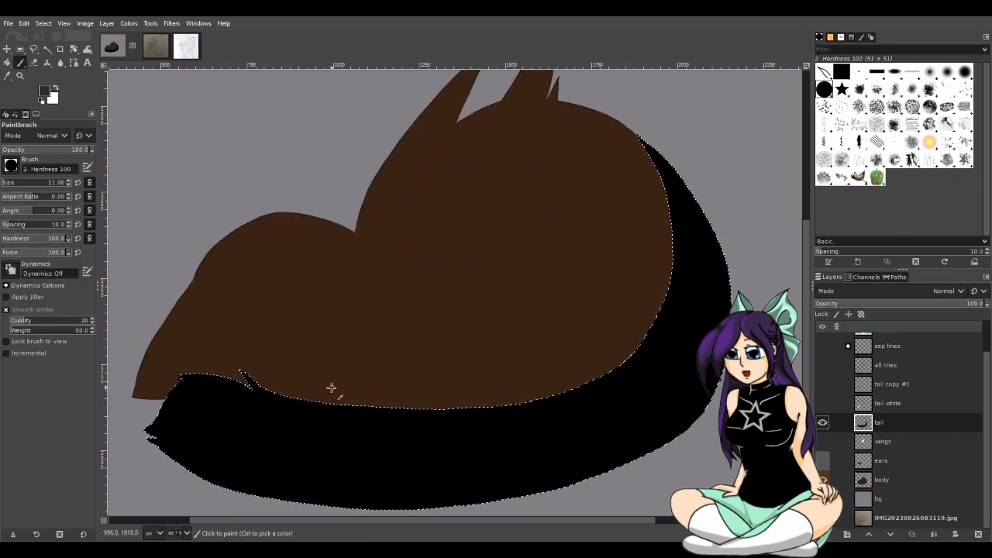
pyautogui.scroll(-3, 325, 392)
pyautogui.click(20, 185)
pyautogui.scroll(-1, 186, 298)
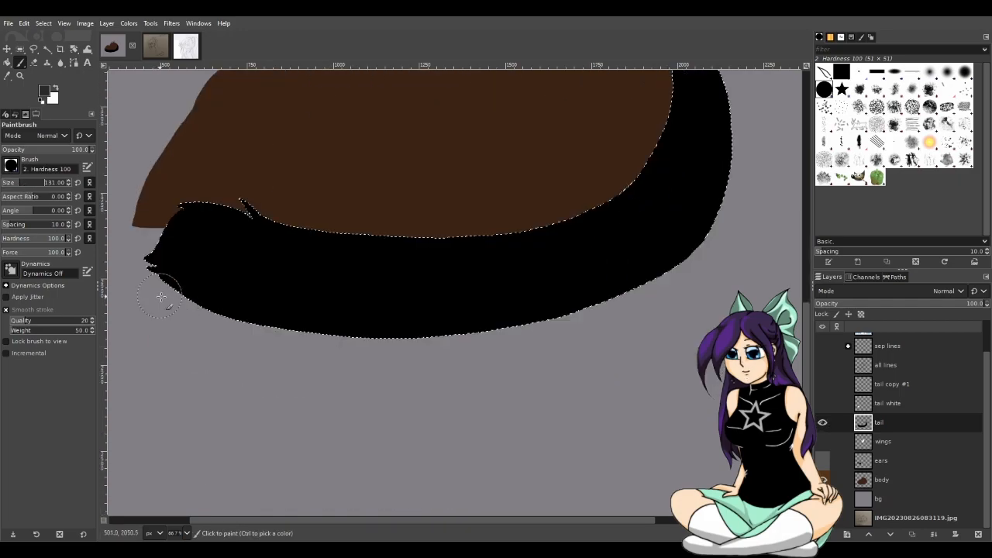
# - Enlarge the paintbrush to size 238 and paint the selected tail area dark grey on the tail layer
pyautogui.click(29, 186)
pyautogui.keyDown('ctrl'); pyautogui.scroll(-2, 244, 270); pyautogui.keyUp('ctrl')
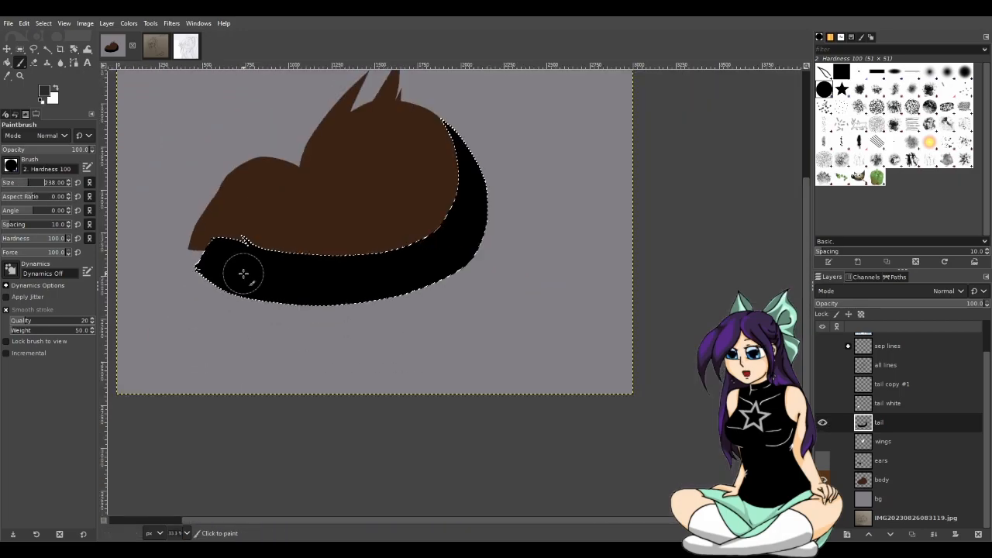
pyautogui.moveTo(469, 256)
pyautogui.mouseDown()
pyautogui.moveTo(483, 255)
pyautogui.moveTo(445, 349)
pyautogui.moveTo(225, 397)
pyautogui.moveTo(248, 362)
pyautogui.moveTo(284, 376)
pyautogui.mouseUp()
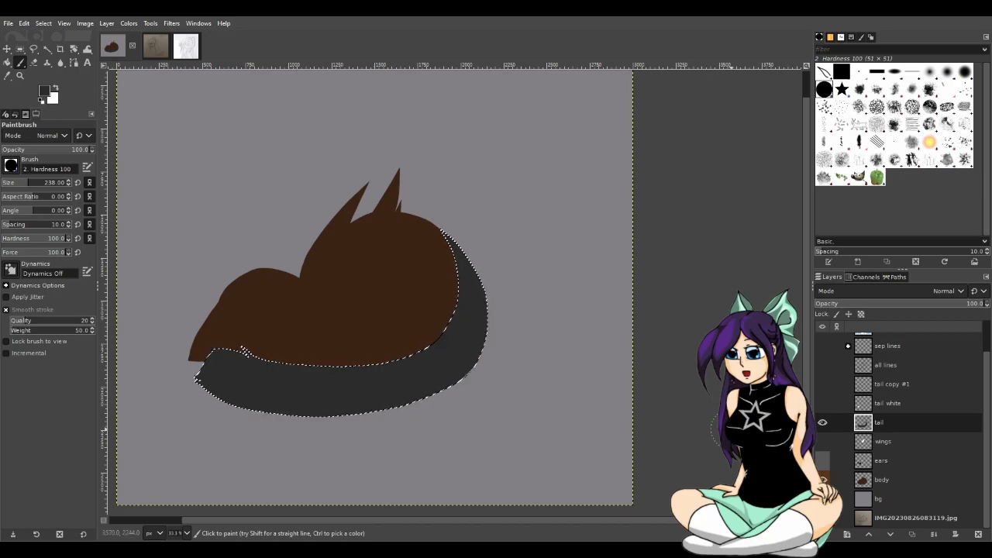
# - Show the ears layer, hide the tail layer, and paint both fuzzy-selected ear shapes dark grey
pyautogui.click(822, 461)
pyautogui.click(883, 462)
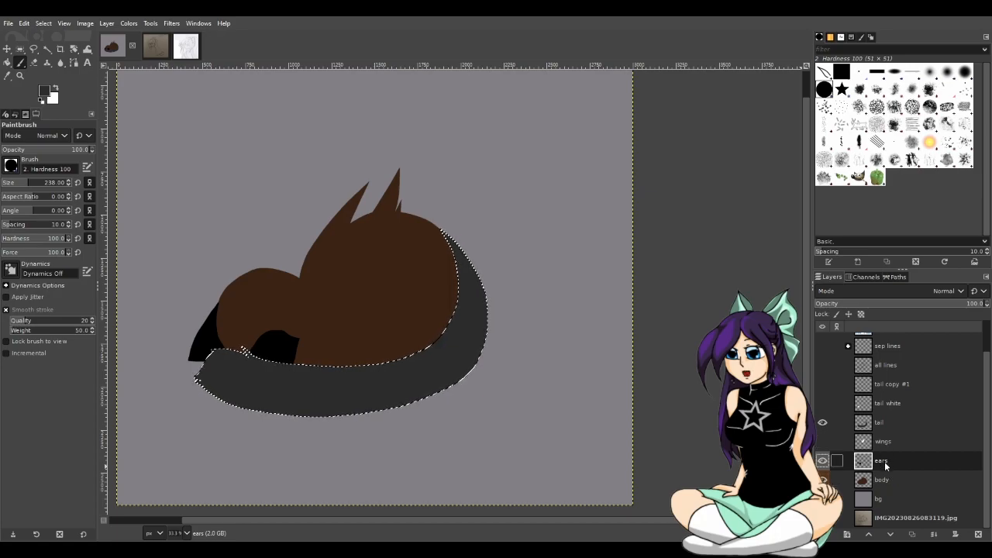
pyautogui.click(46, 49)
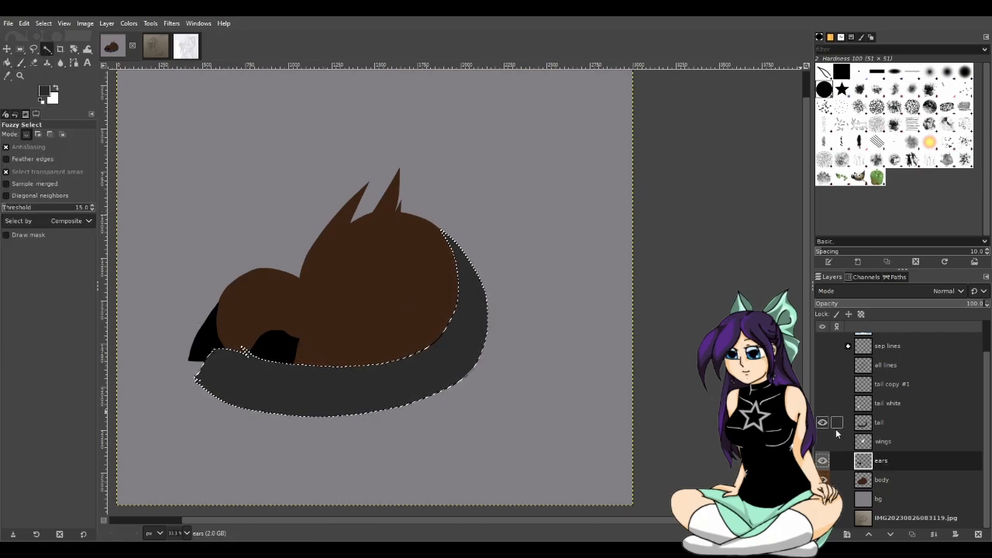
pyautogui.click(822, 422)
pyautogui.hotkey('ctrl', 'shift', 'a')
pyautogui.click(268, 357)
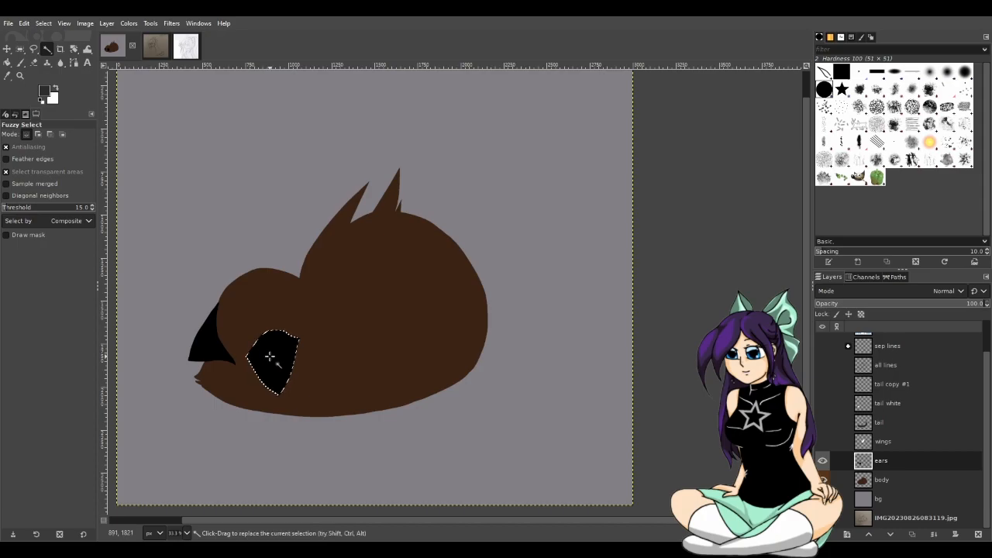
pyautogui.keyDown('shift'); pyautogui.click(214, 350); pyautogui.keyUp('shift')
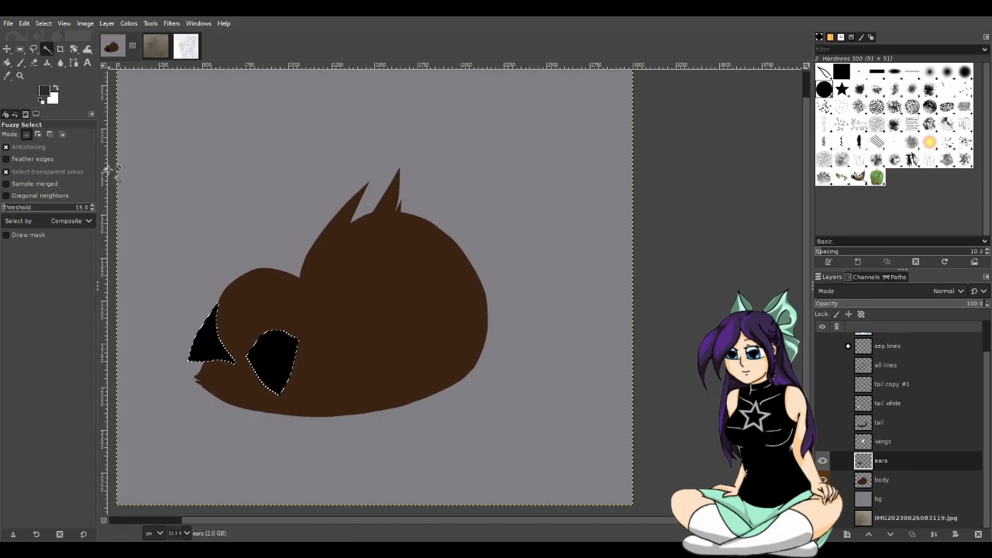
pyautogui.click(20, 62)
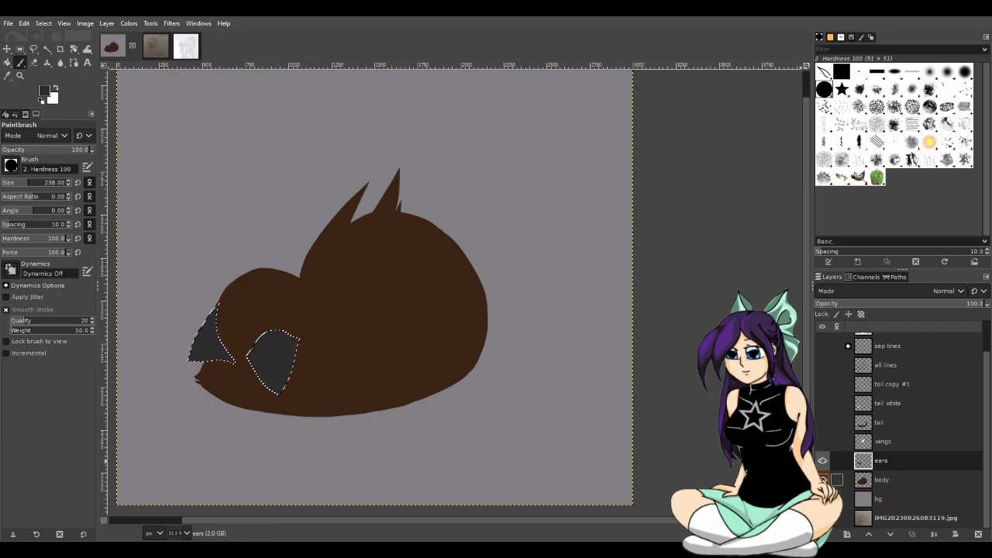
# - Show the tail, tail white, tail copy #1 and all lines layers over the recoloured ears
pyautogui.click(824, 403)
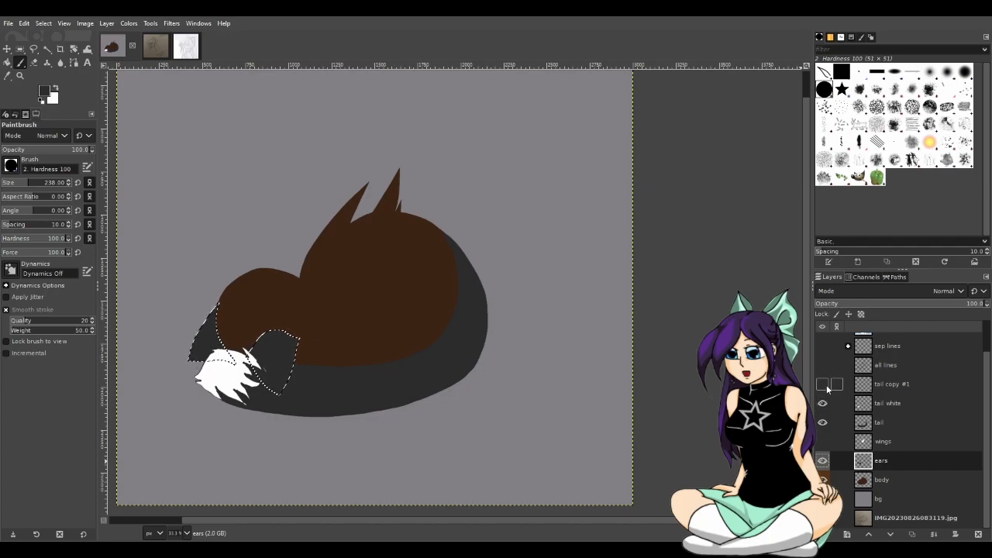
pyautogui.click(823, 385)
pyautogui.click(823, 365)
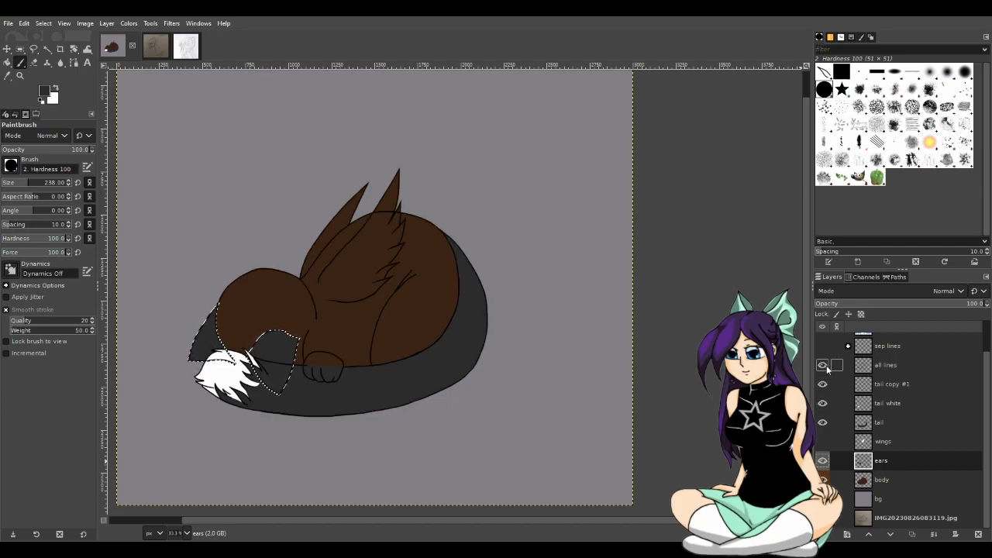
# - Duplicate the body layer
pyautogui.click(886, 480)
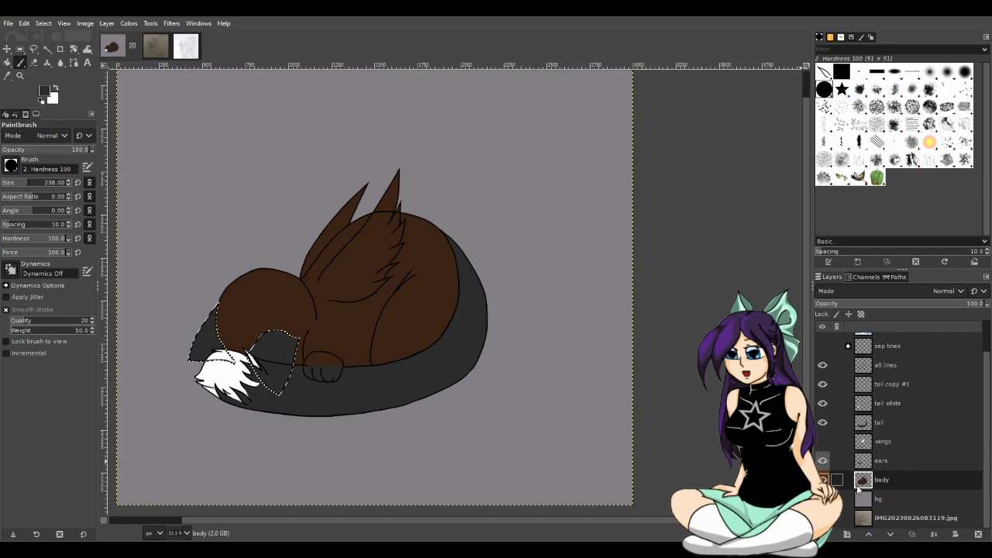
pyautogui.moveTo(545, 521); pyautogui.dragTo(470, 512)
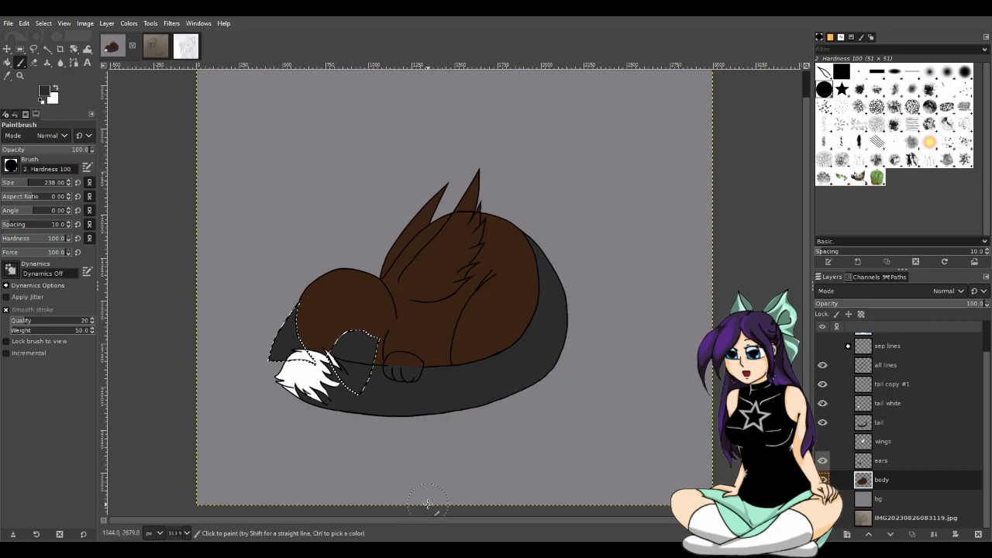
pyautogui.scroll(1, 435, 474)
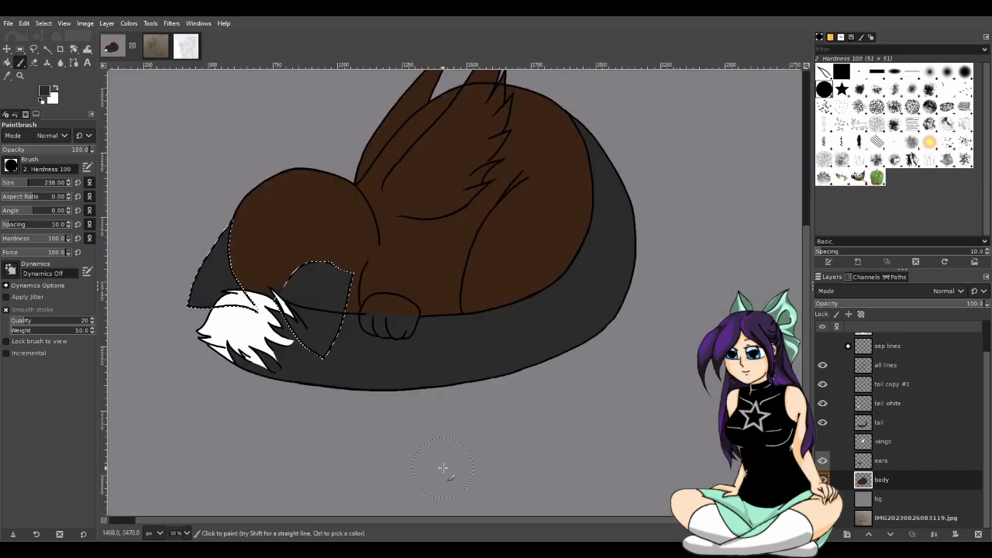
pyautogui.scroll(3, 442, 470)
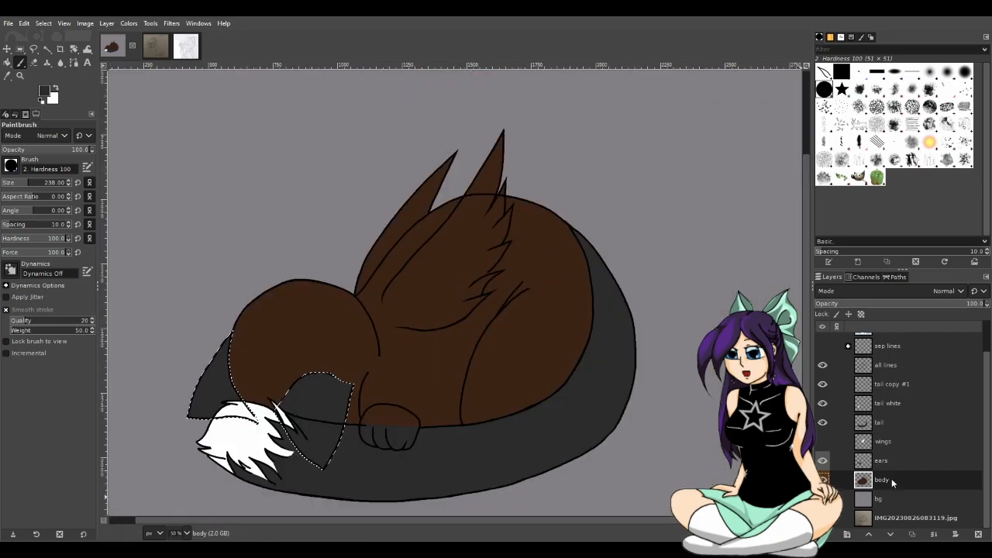
pyautogui.hotkey('shift', 'ctrl', 'd')
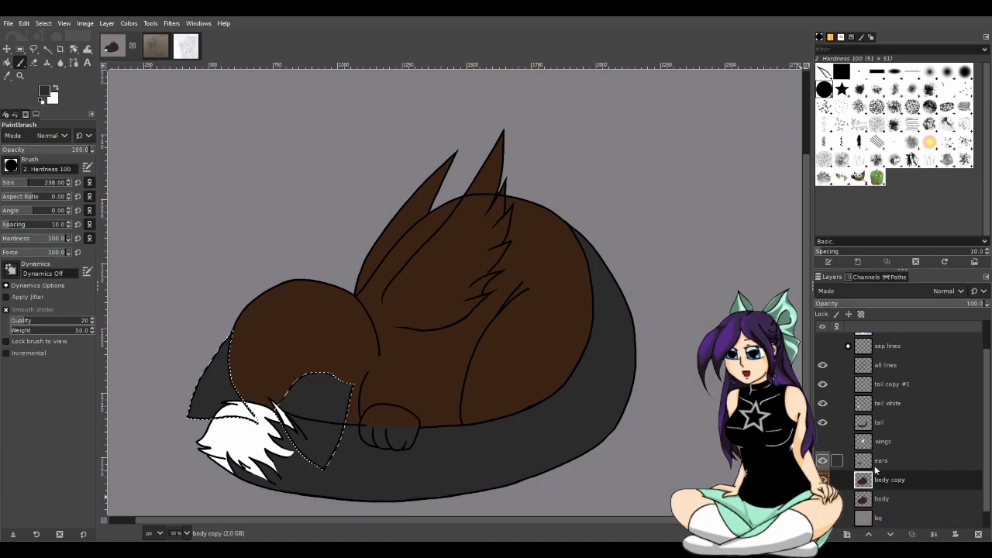
# - Fuzzy-select the silhouette on the body copy layer, hide the layers above it, and paint the silhouette dark grey
pyautogui.click(46, 49)
pyautogui.click(398, 355)
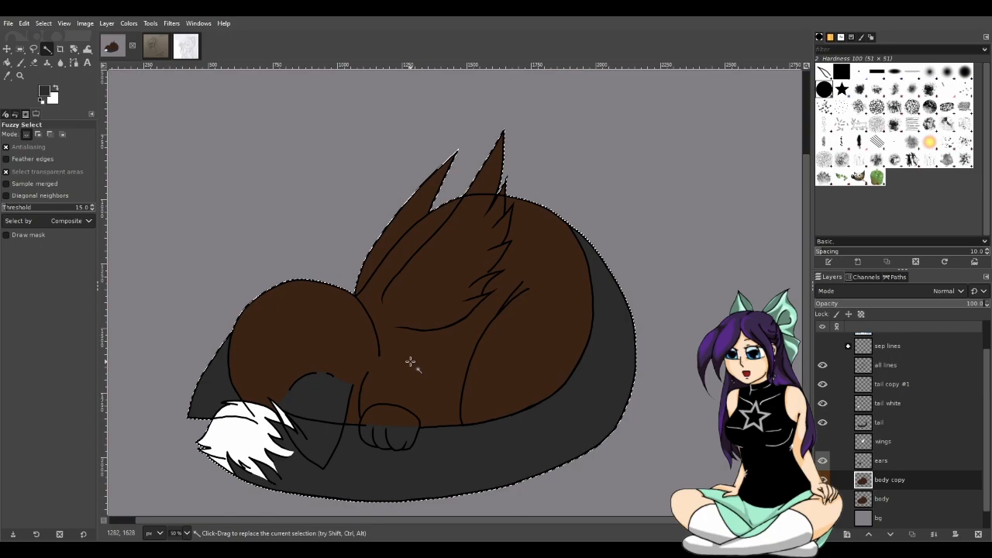
pyautogui.click(21, 62)
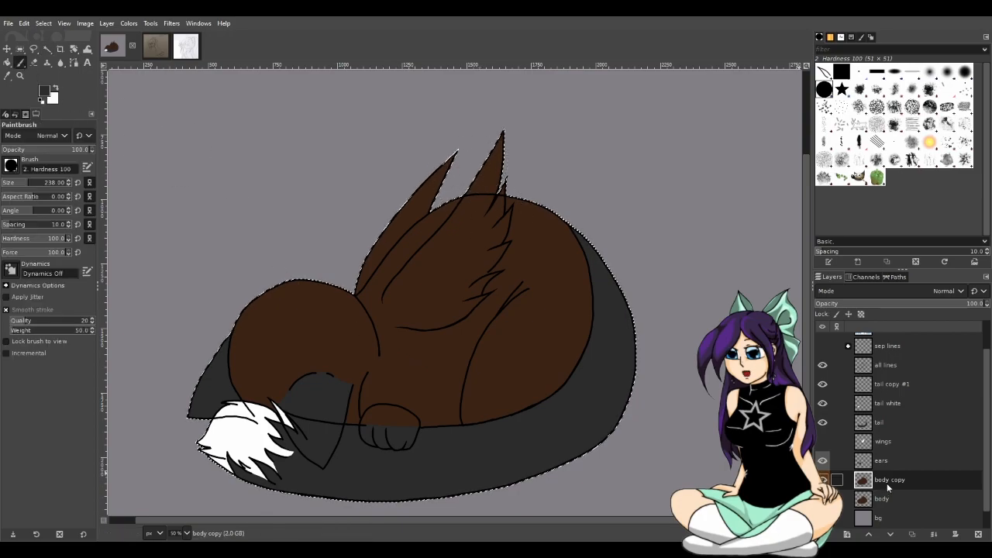
pyautogui.moveTo(827, 461); pyautogui.dragTo(824, 365)
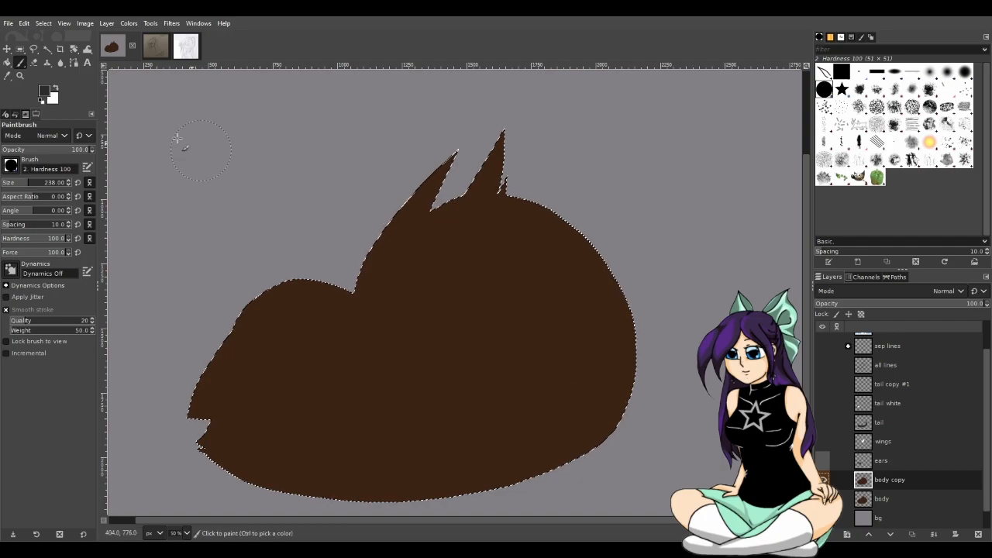
pyautogui.moveTo(432, 135)
pyautogui.mouseDown()
pyautogui.moveTo(291, 168)
pyautogui.moveTo(325, 187)
pyautogui.moveTo(358, 236)
pyautogui.mouseUp()
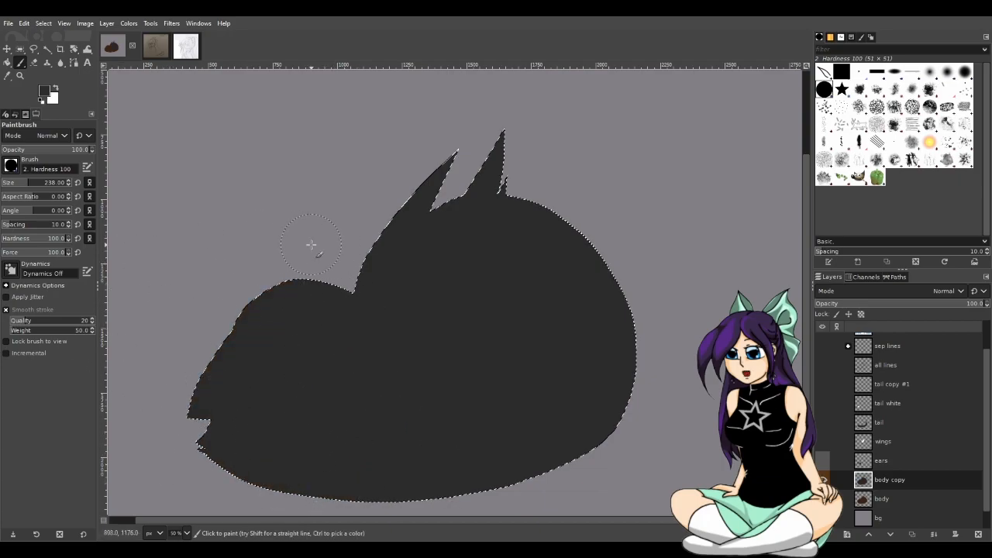
# - Show the ears, wings, tail, tail white, tail copy #1 and all lines layers over the dark grey body copy
pyautogui.scroll(2, 911, 388)
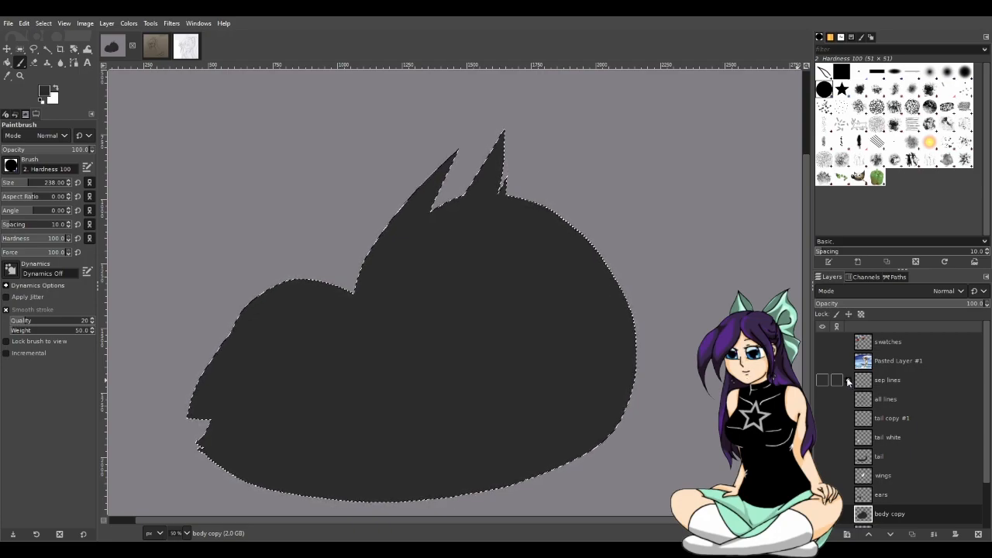
pyautogui.scroll(-1, 838, 465)
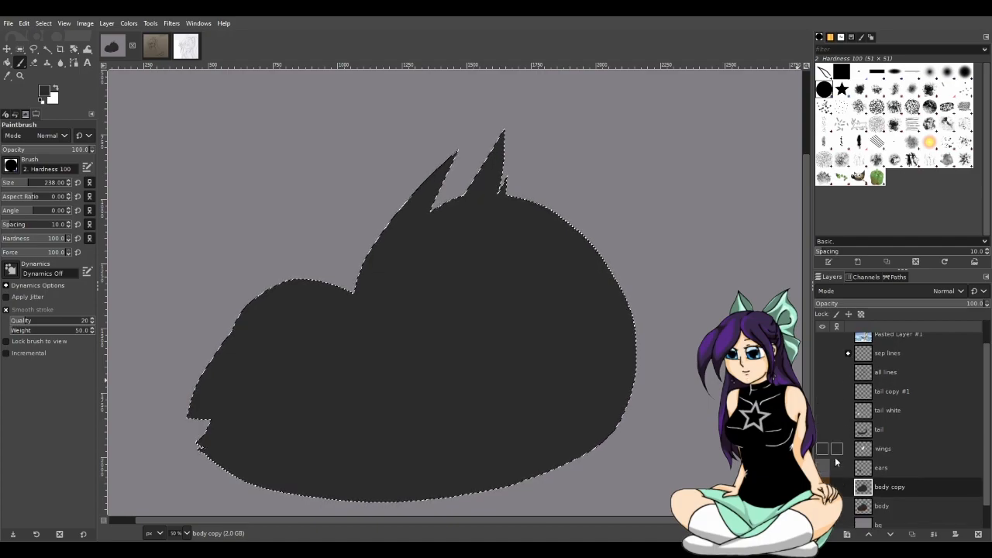
pyautogui.click(825, 429)
pyautogui.click(824, 449)
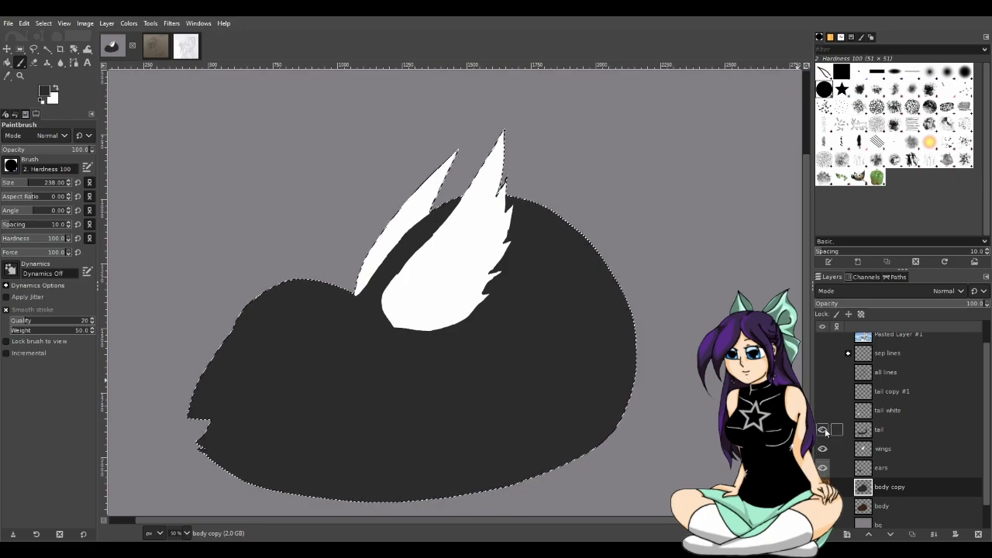
pyautogui.click(823, 411)
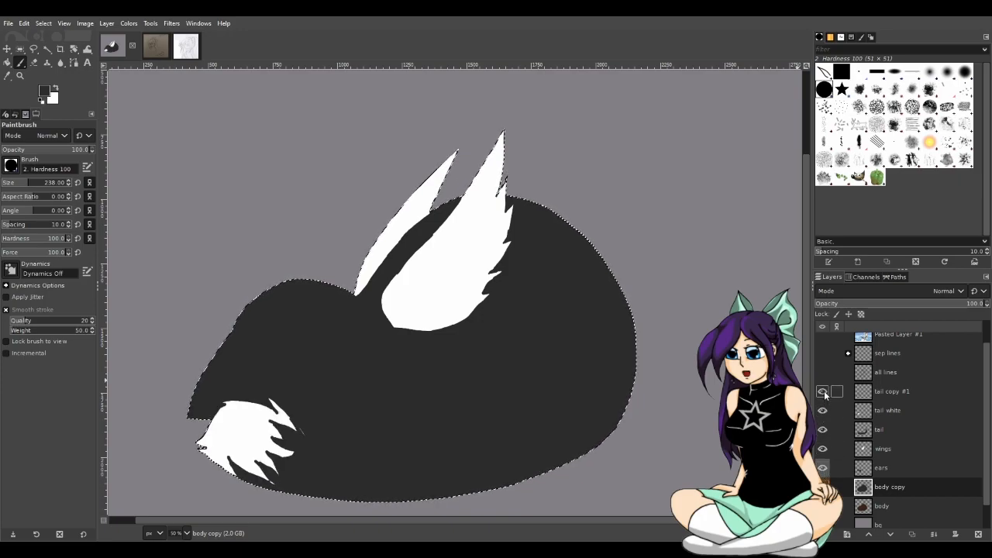
pyautogui.click(823, 374)
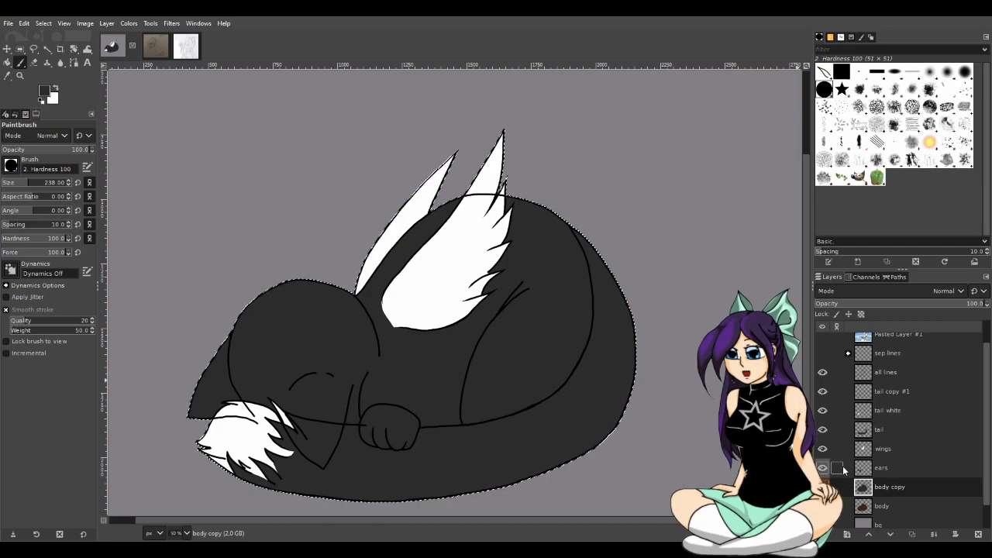
pyautogui.scroll(-1, 841, 479)
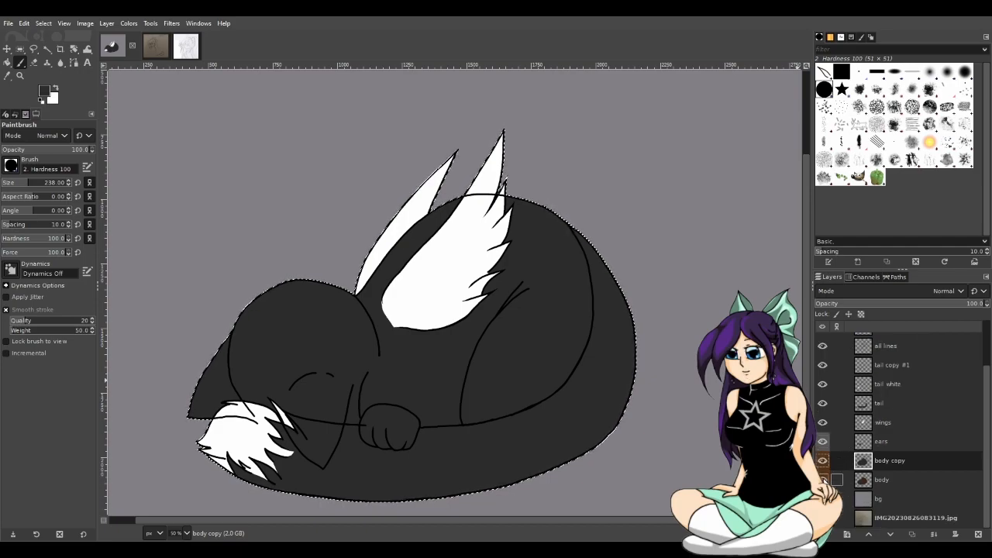
# - Hide the body copy layer to view the creature with its brown body colour
pyautogui.click(823, 460)
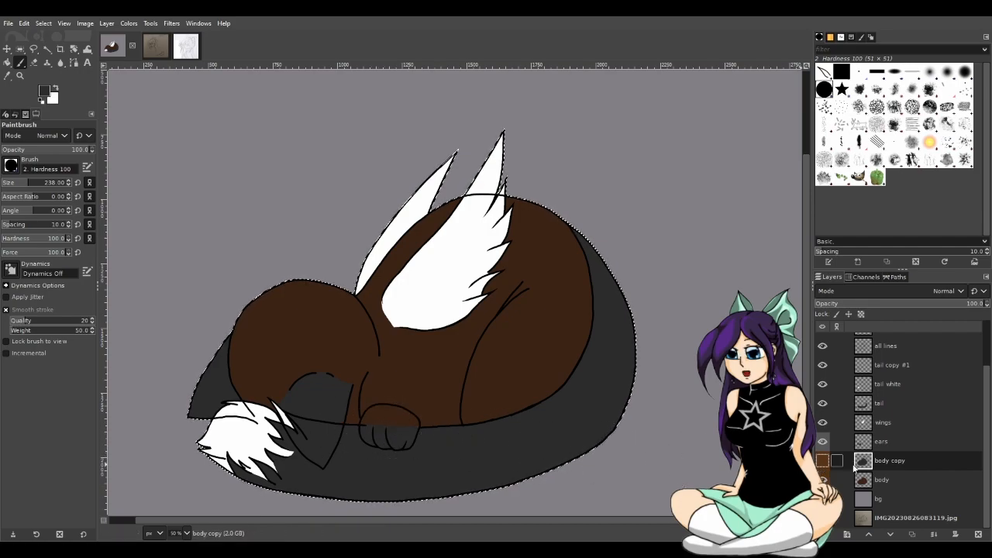
pyautogui.scroll(-1, 414, 418)
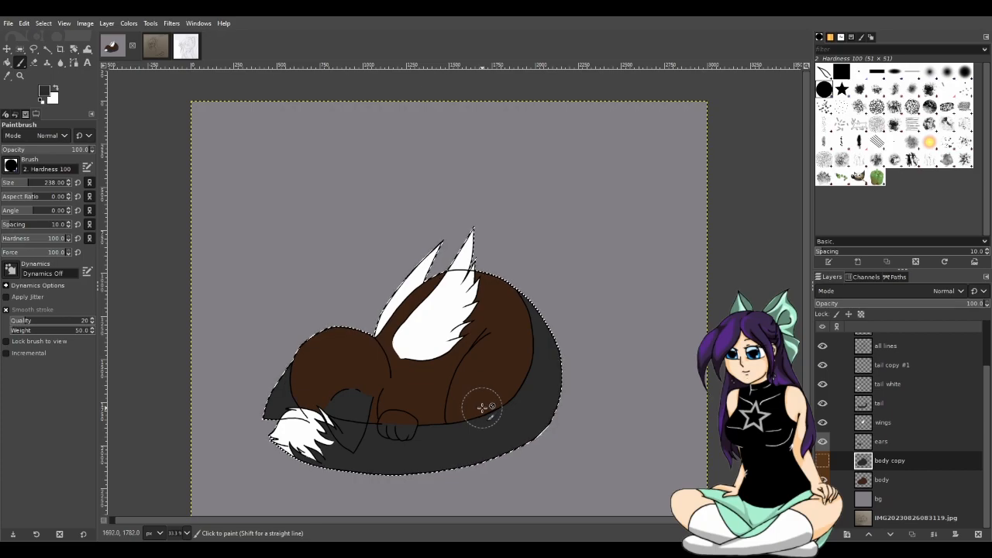
pyautogui.scroll(-1, 482, 412)
pyautogui.scroll(2, 482, 411)
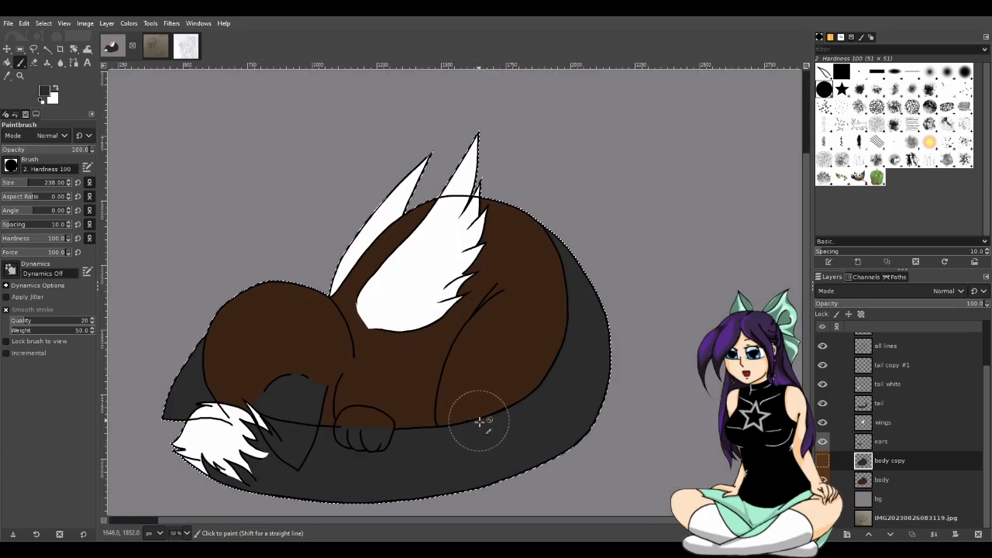
pyautogui.hscroll(-3, 543, 518)
pyautogui.scroll(1, 598, 443)
pyautogui.scroll(-1, 594, 443)
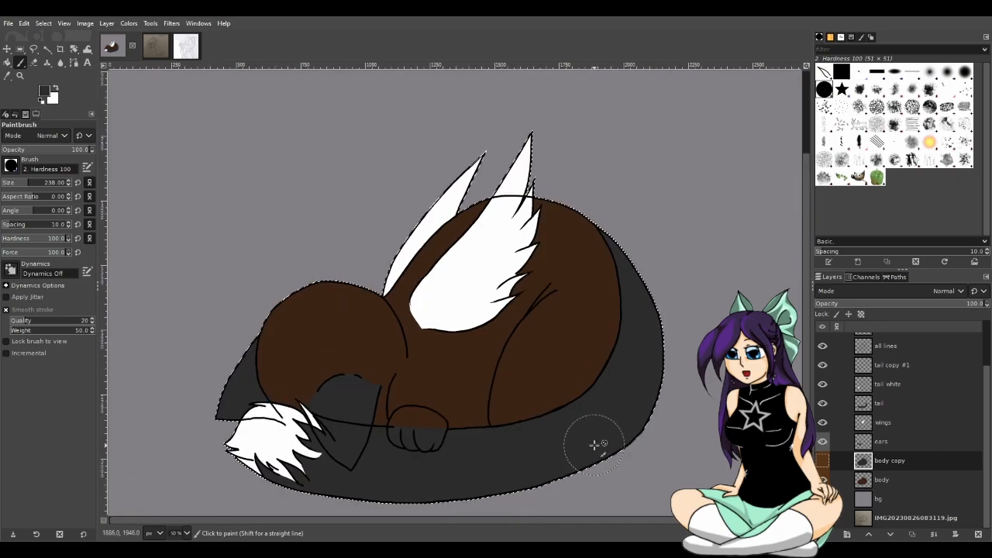
# - Show Pasted Layer #1 and examine the beach artwork's colouring, including the dark tail with its white tip
pyautogui.scroll(3, 874, 394)
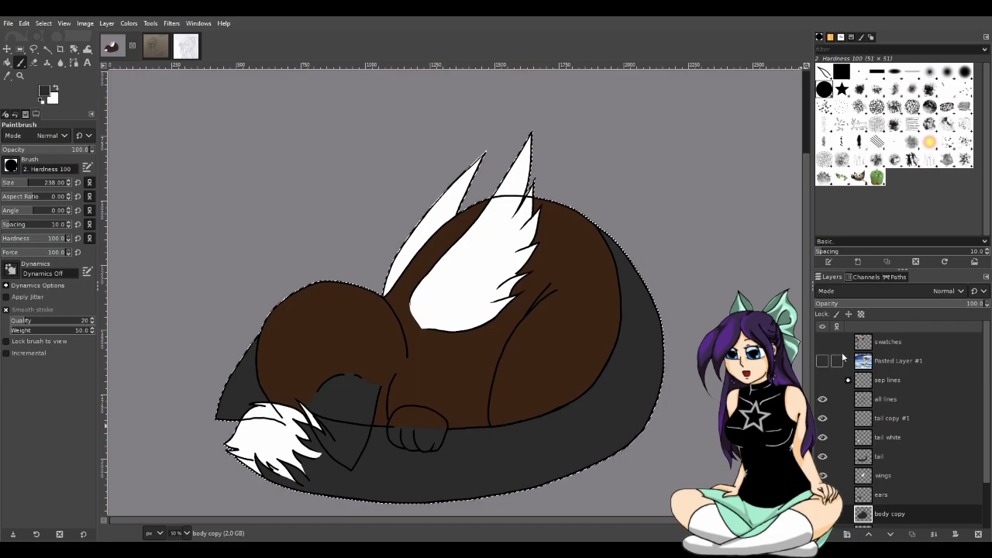
pyautogui.click(823, 360)
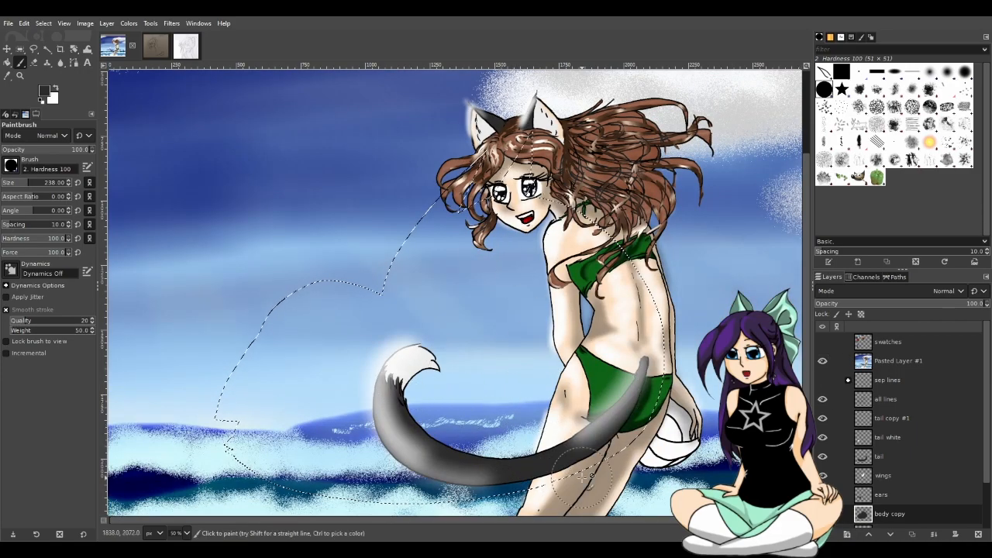
pyautogui.scroll(-3, 601, 471)
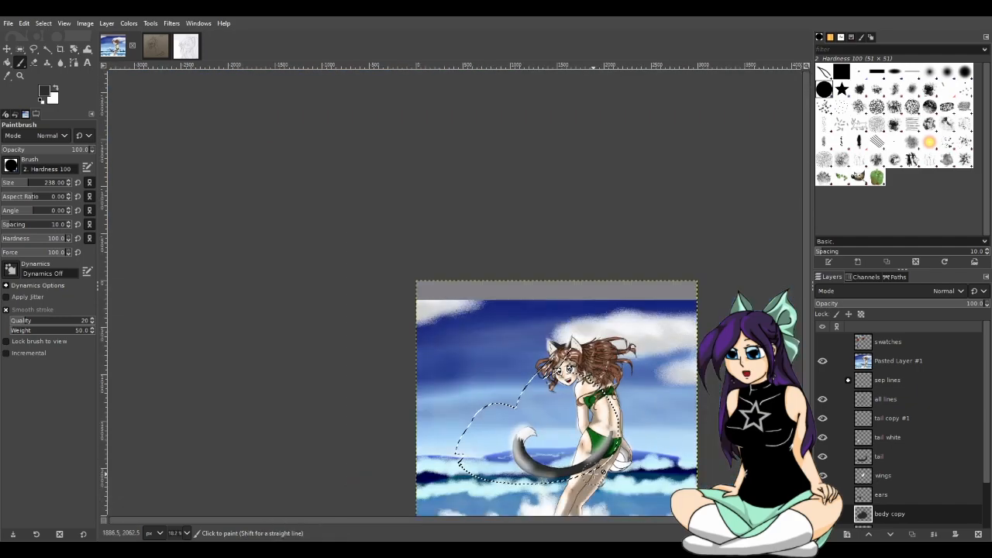
pyautogui.scroll(-2, 631, 467)
pyautogui.scroll(1, 658, 428)
pyautogui.scroll(1, 659, 428)
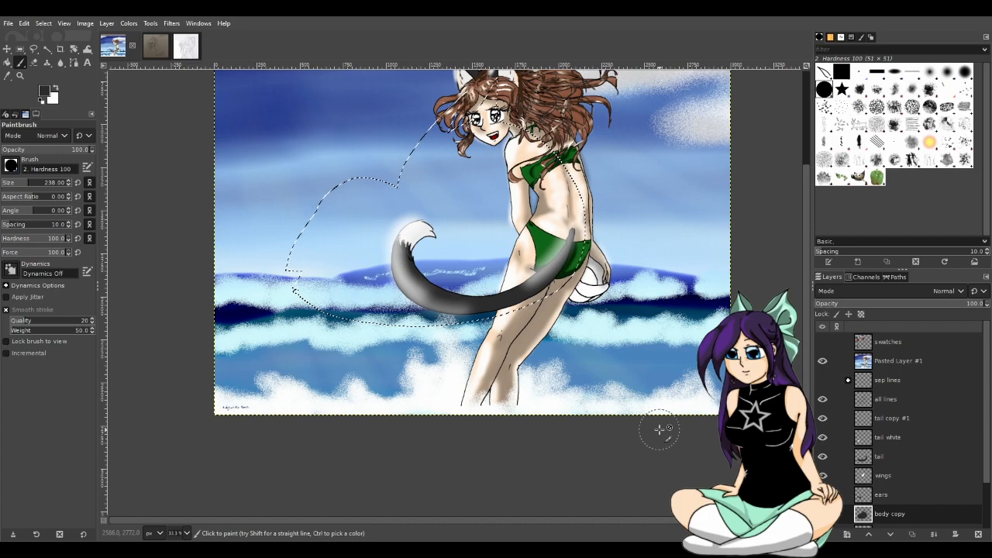
pyautogui.scroll(3, 659, 429)
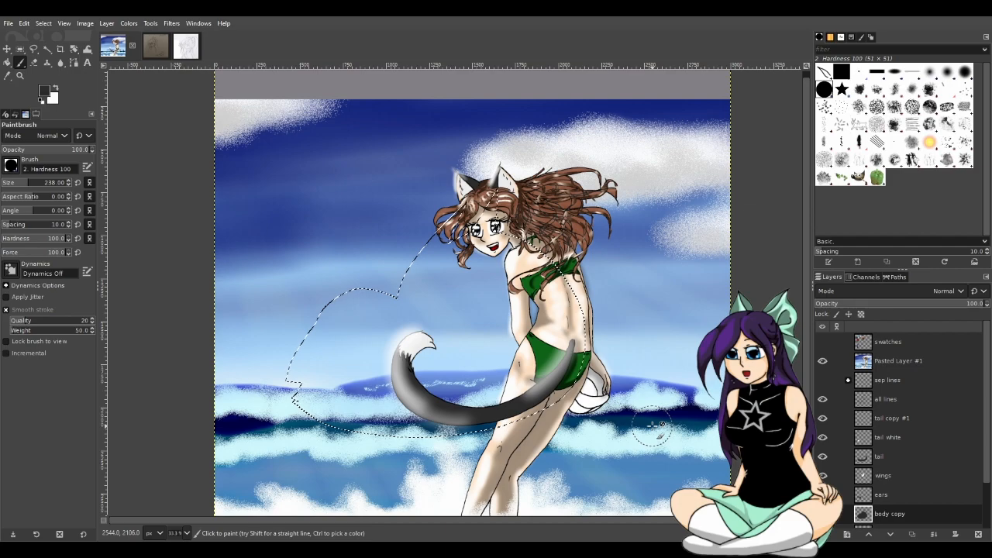
# - Clear the body silhouette selection with the Fuzzy Select tool by picking outside the canvas
pyautogui.click(48, 49)
pyautogui.click(179, 207)
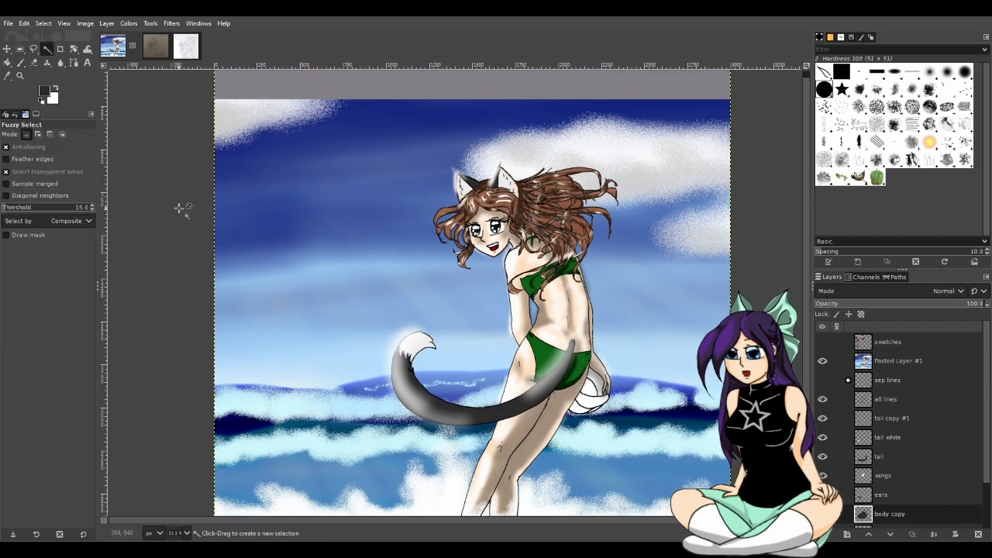
pyautogui.scroll(-1, 257, 233)
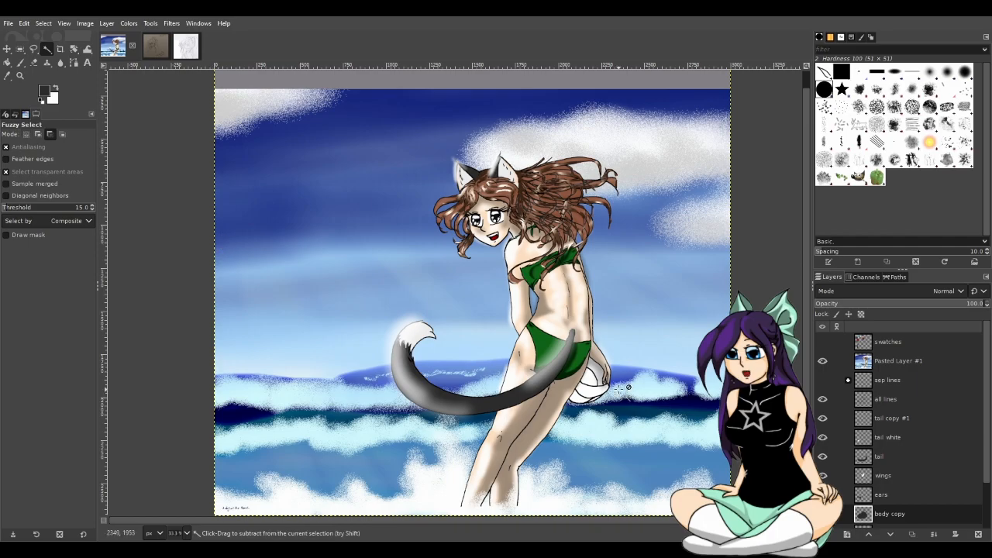
# - Look over the beach artwork once more, and hide Pasted Layer #1 to return to the sleeping creature
pyautogui.scroll(9, 617, 387)
pyautogui.scroll(-9, 618, 386)
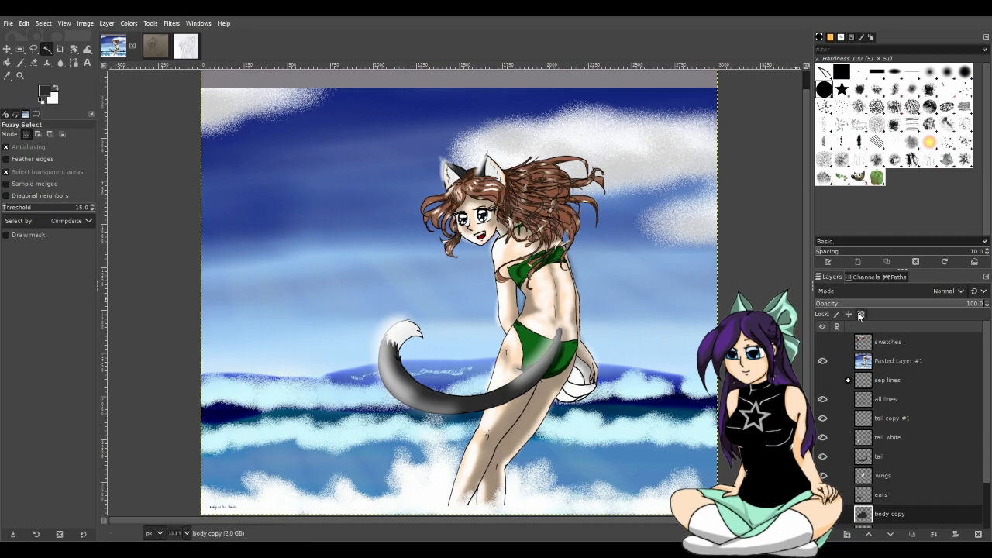
pyautogui.click(822, 360)
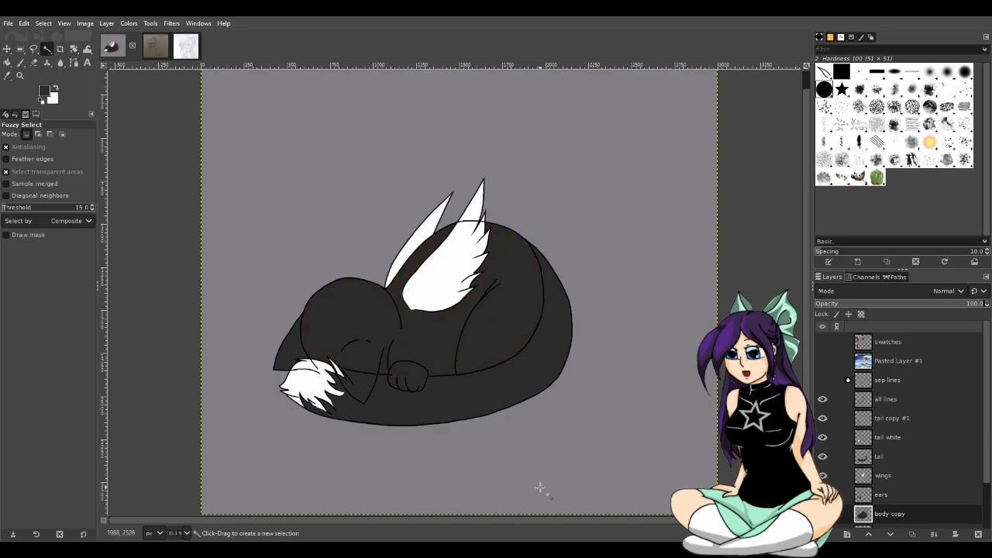
# - Move the brown body layer above body copy in the layer stack and set its opacity to 75.6
pyautogui.scroll(1, 341, 395)
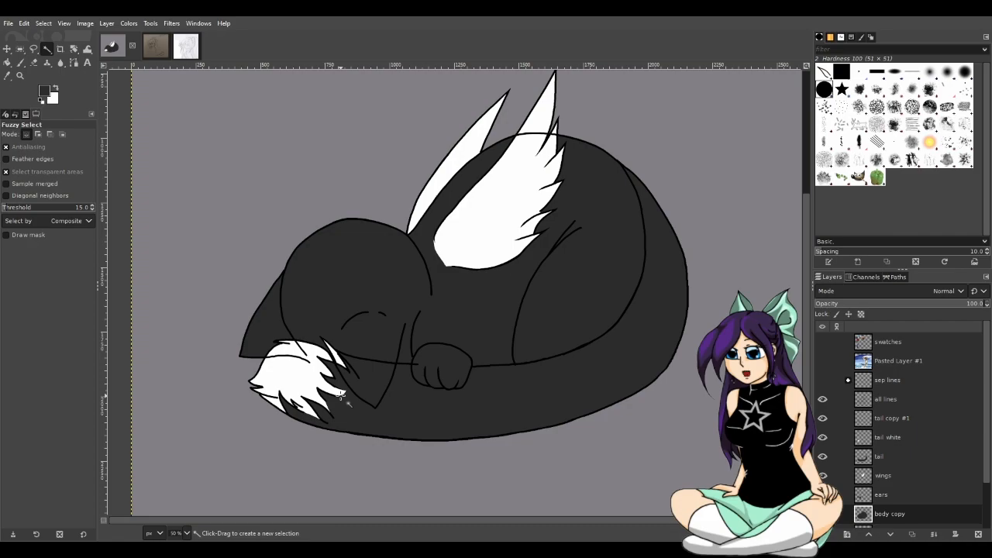
pyautogui.scroll(-1, 842, 511)
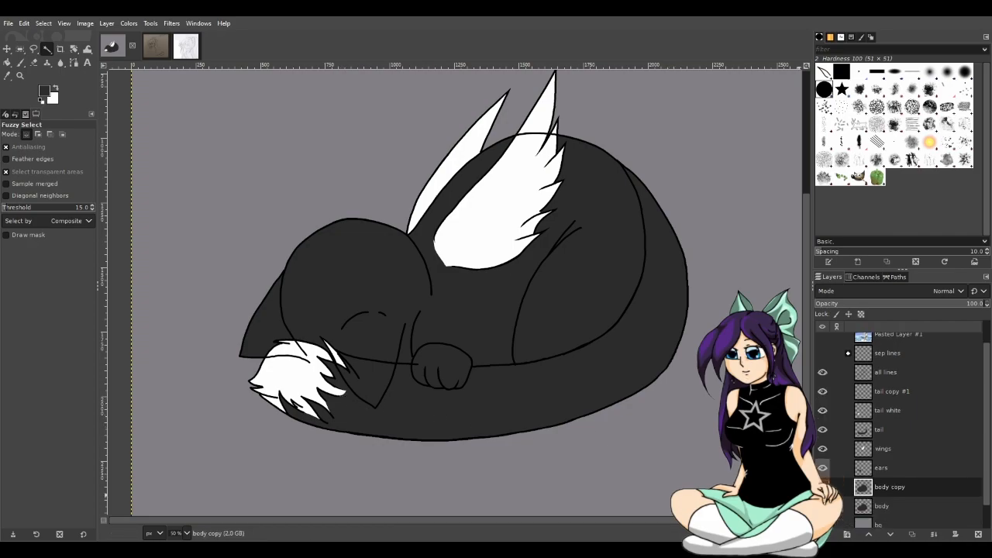
pyautogui.moveTo(921, 509); pyautogui.dragTo(891, 481)
pyautogui.click(942, 303)
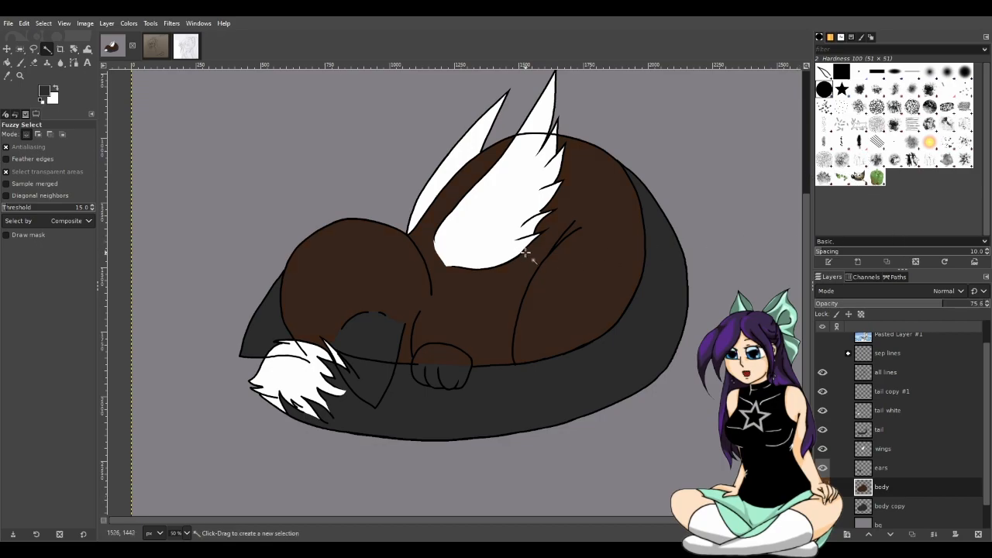
# - Check the brown body against the dark ears and tail, and save the image
pyautogui.scroll(-2, 535, 254)
pyautogui.scroll(2, 535, 254)
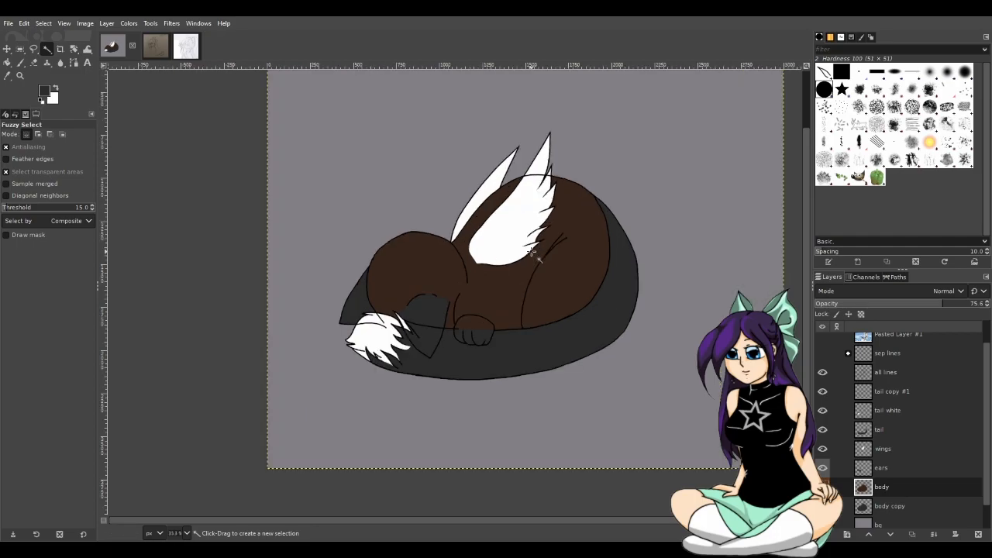
pyautogui.scroll(1, 532, 254)
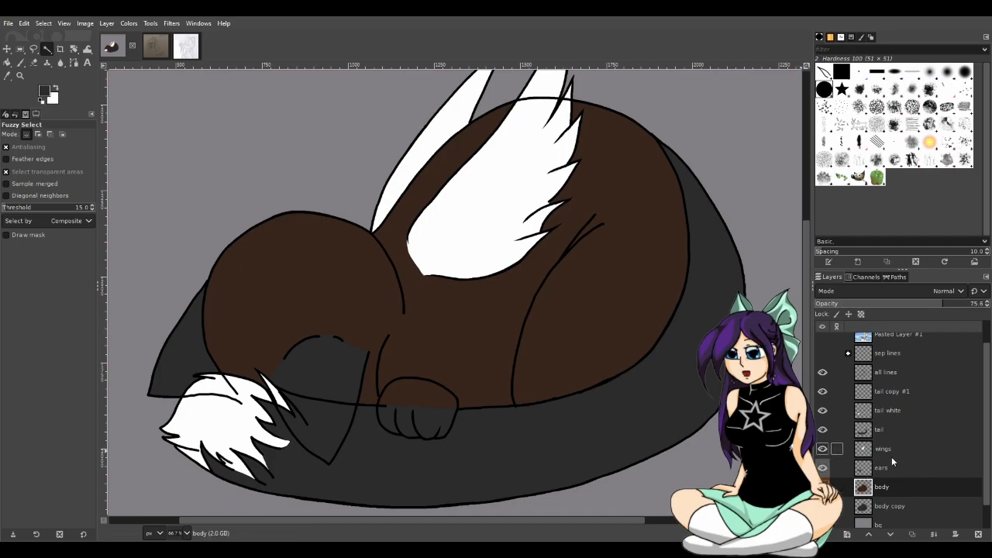
pyautogui.hotkey('ctrl', 's')
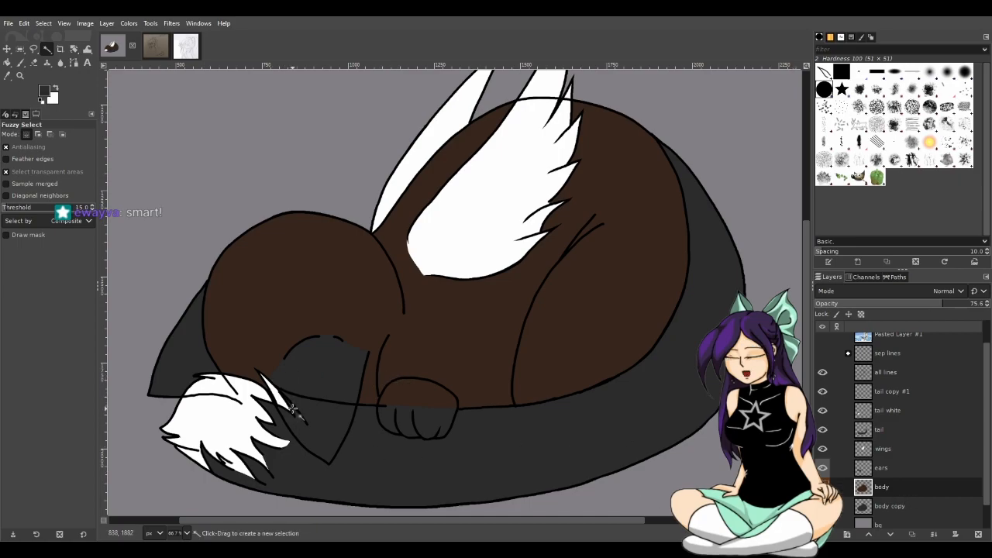
# - Duplicate the all lines layer, place the copy beneath the original, hide the original and make the copy active
pyautogui.click(887, 371)
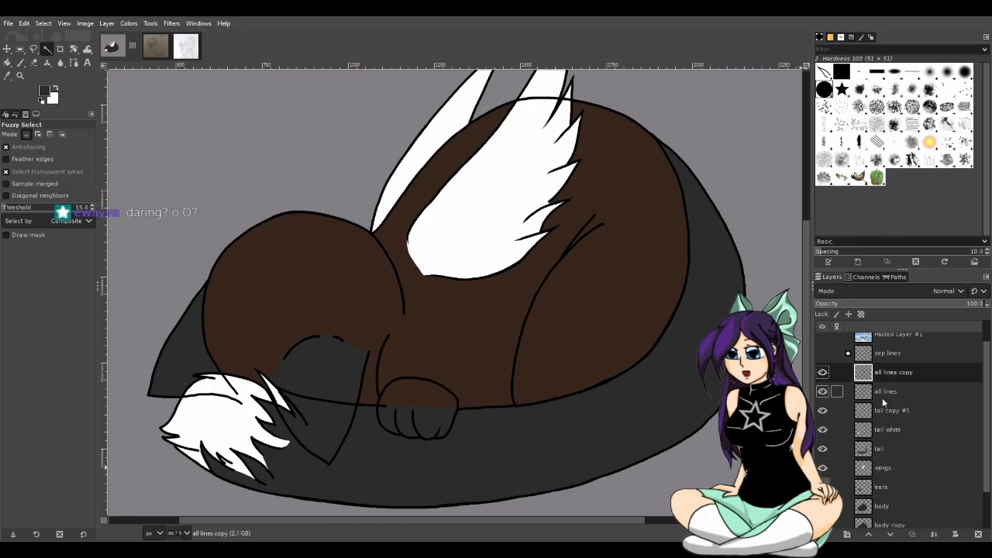
pyautogui.hotkey('shift', 'ctrl', 'd')
pyautogui.moveTo(890, 378); pyautogui.dragTo(874, 370)
pyautogui.click(823, 373)
pyautogui.click(905, 392)
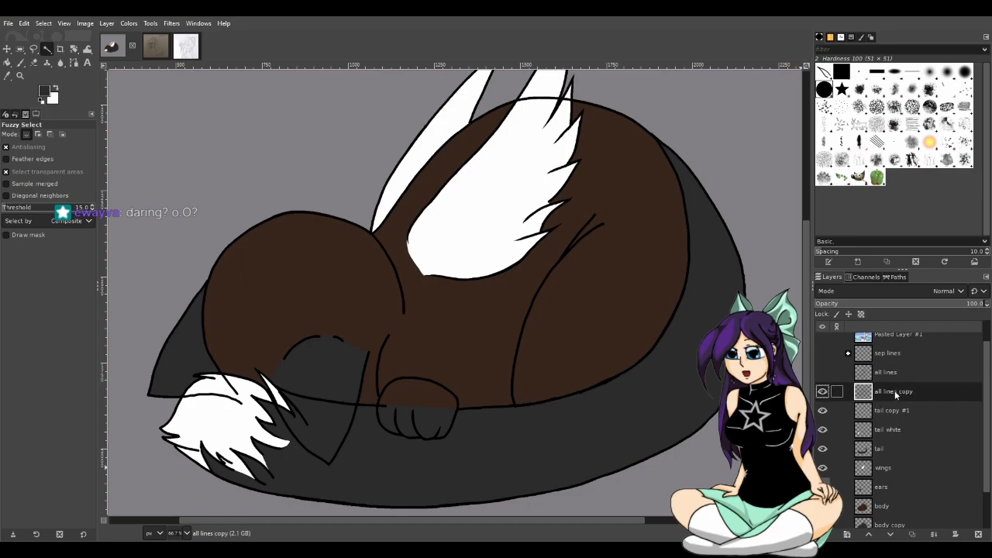
# - Erase the back outline where it crosses the front wing on all lines copy, using the Eraser at size 12
pyautogui.keyDown('ctrl'); pyautogui.scroll(3, 568, 131); pyautogui.keyUp('ctrl')
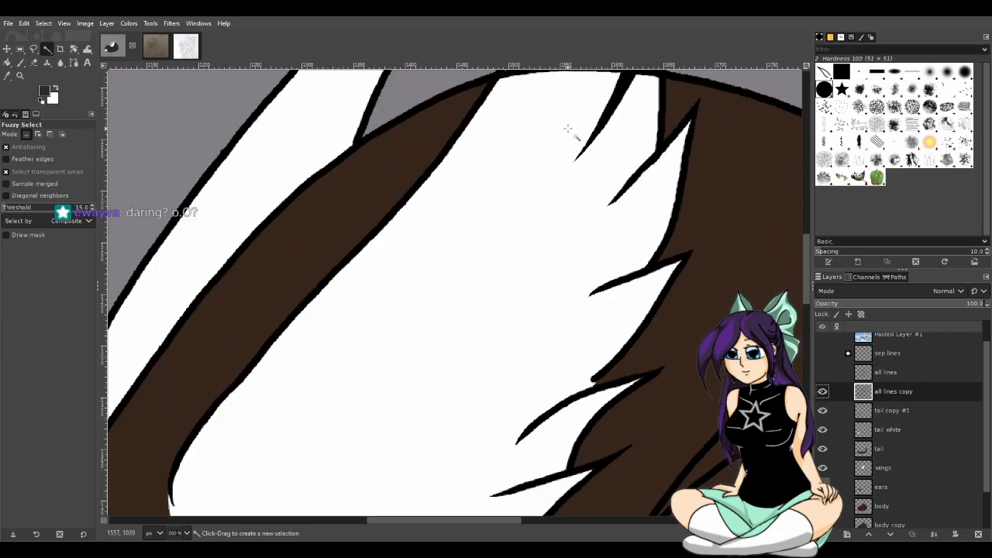
pyautogui.scroll(3, 568, 130)
pyautogui.click(34, 62)
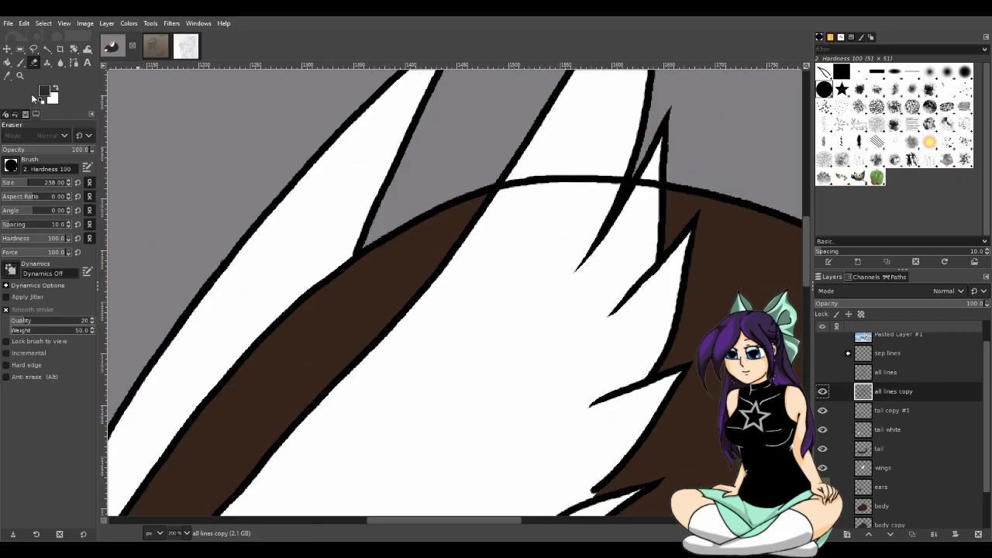
pyautogui.click(6, 182)
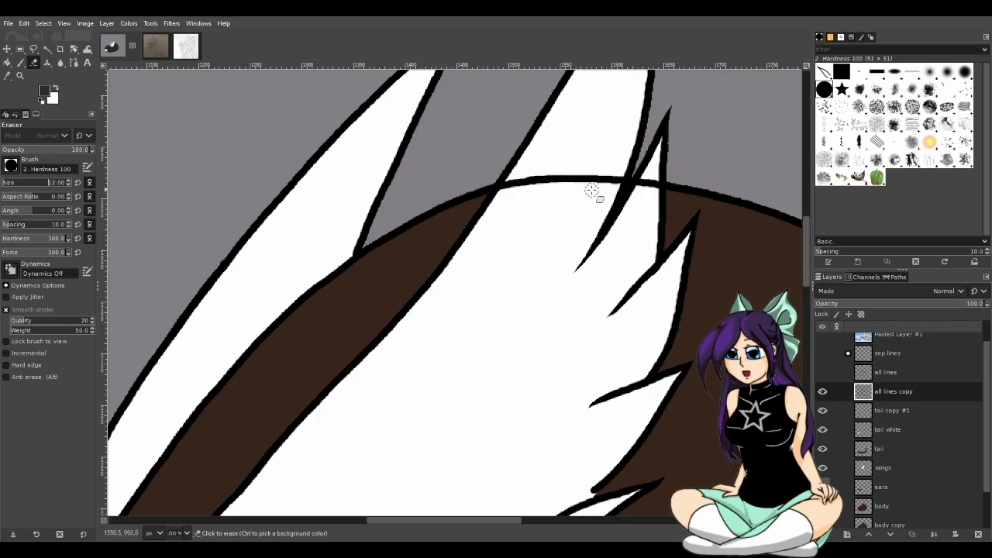
pyautogui.keyDown('ctrl'); pyautogui.scroll(3, 532, 192); pyautogui.keyUp('ctrl')
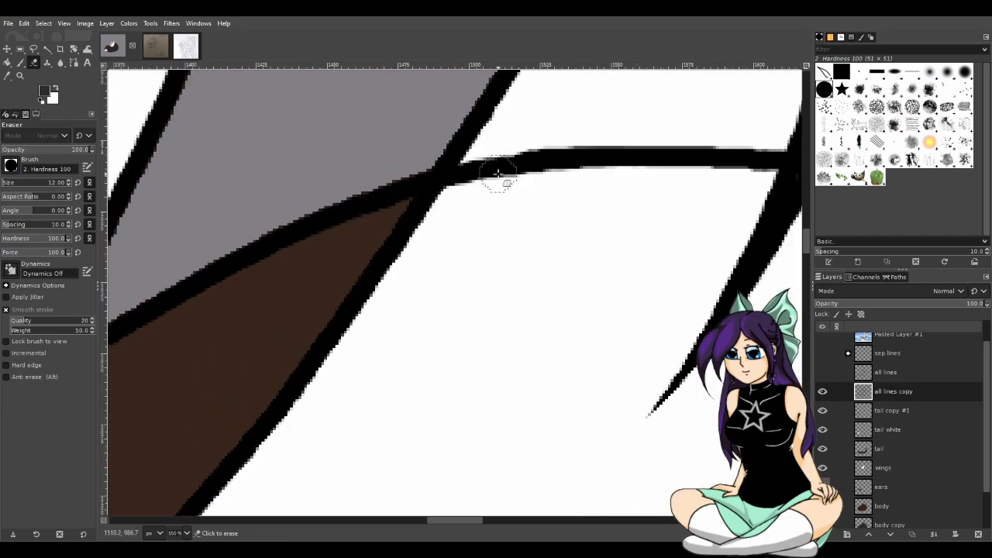
pyautogui.keyDown('ctrl'); pyautogui.scroll(1, 498, 174); pyautogui.keyUp('ctrl')
pyautogui.moveTo(470, 163); pyautogui.dragTo(442, 219)
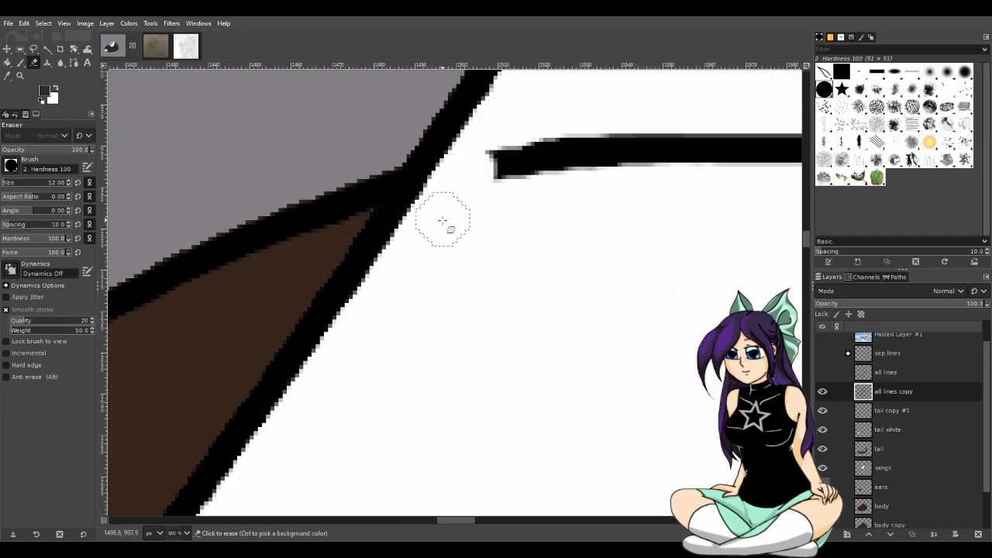
pyautogui.moveTo(446, 520); pyautogui.dragTo(465, 520)
pyautogui.moveTo(556, 132)
pyautogui.mouseDown()
pyautogui.moveTo(530, 185)
pyautogui.moveTo(535, 150)
pyautogui.moveTo(509, 132)
pyautogui.moveTo(404, 165)
pyautogui.moveTo(321, 168)
pyautogui.moveTo(313, 144)
pyautogui.moveTo(183, 178)
pyautogui.moveTo(159, 153)
pyautogui.mouseUp()
pyautogui.moveTo(640, 177)
pyautogui.mouseDown()
pyautogui.moveTo(653, 204)
pyautogui.moveTo(664, 166)
pyautogui.moveTo(658, 182)
pyautogui.moveTo(687, 161)
pyautogui.moveTo(690, 179)
pyautogui.moveTo(698, 160)
pyautogui.moveTo(700, 194)
pyautogui.mouseUp()
pyautogui.keyDown('ctrl'); pyautogui.scroll(-4, 686, 280); pyautogui.keyUp('ctrl')
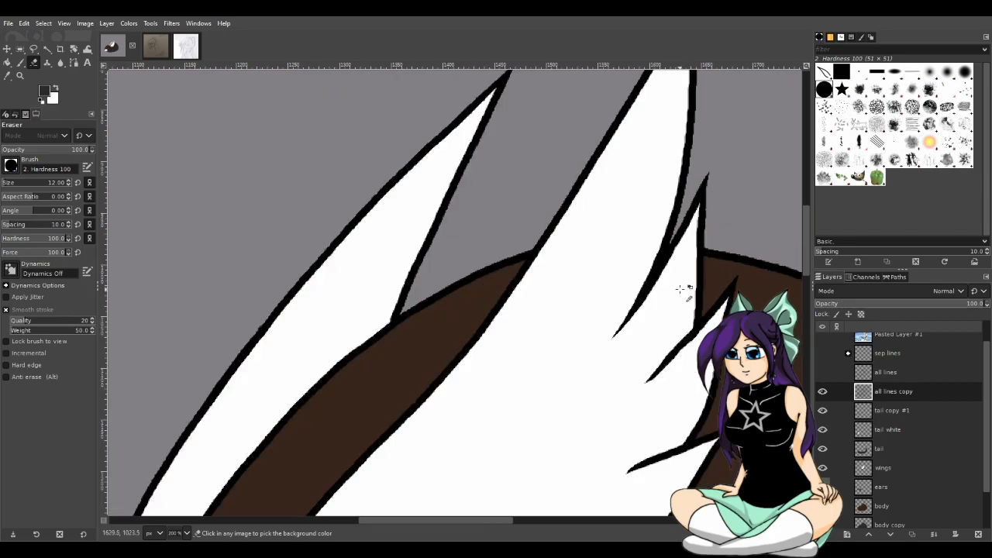
# - Erase the stub of the tail line that pokes into the front paw
pyautogui.keyDown('ctrl'); pyautogui.scroll(-3, 676, 299); pyautogui.keyUp('ctrl')
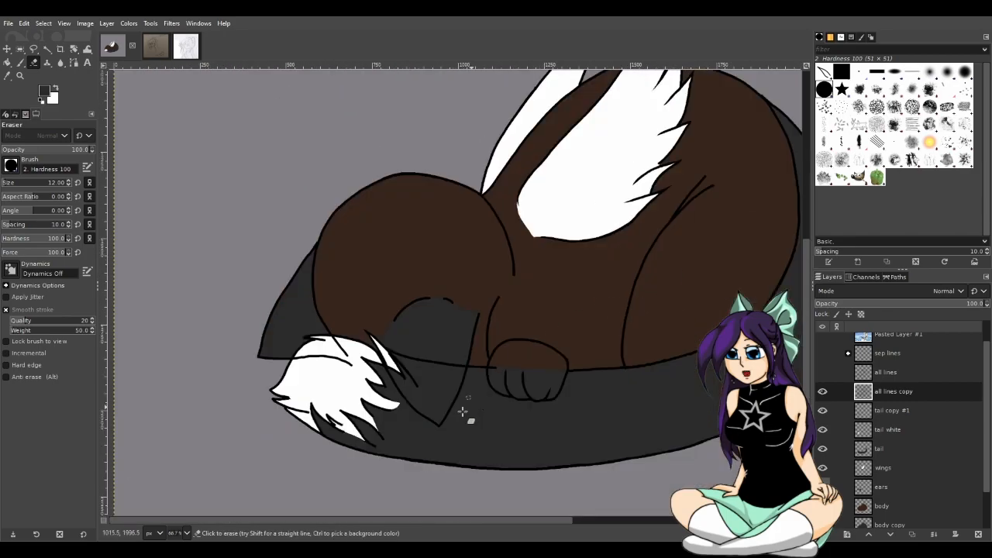
pyautogui.moveTo(424, 519); pyautogui.dragTo(485, 521)
pyautogui.scroll(2, 421, 434)
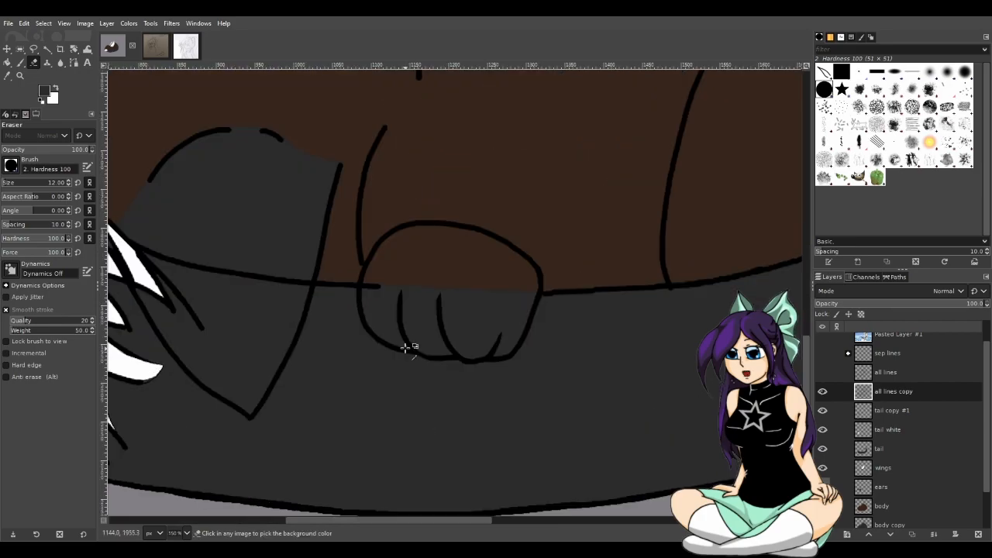
pyautogui.keyDown('ctrl'); pyautogui.scroll(1, 405, 352); pyautogui.keyUp('ctrl')
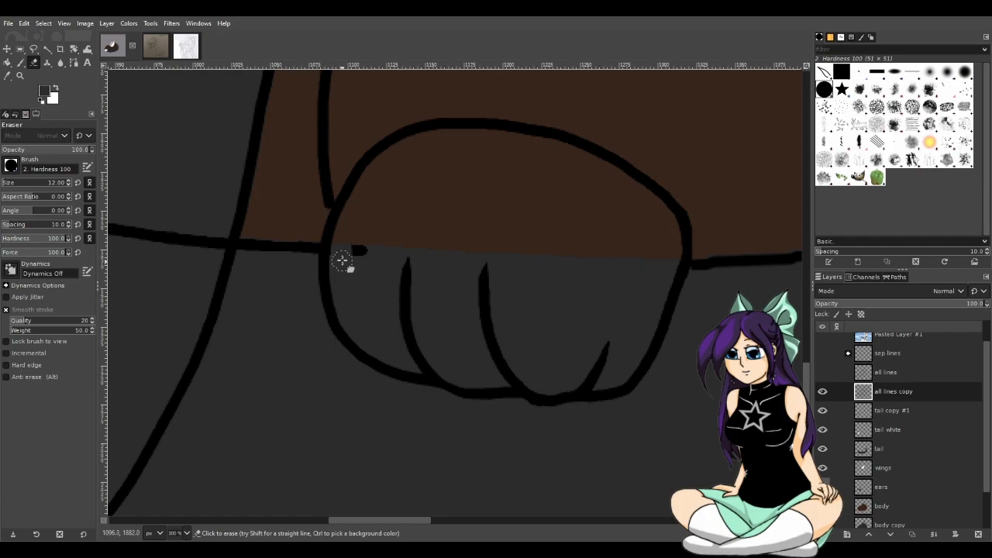
pyautogui.moveTo(341, 253)
pyautogui.mouseDown()
pyautogui.moveTo(371, 247)
pyautogui.moveTo(341, 253)
pyautogui.mouseUp()
# - Examine the line art around the tail, hind leg, wings and head for remaining overlapping lines
pyautogui.scroll(-3, 633, 263)
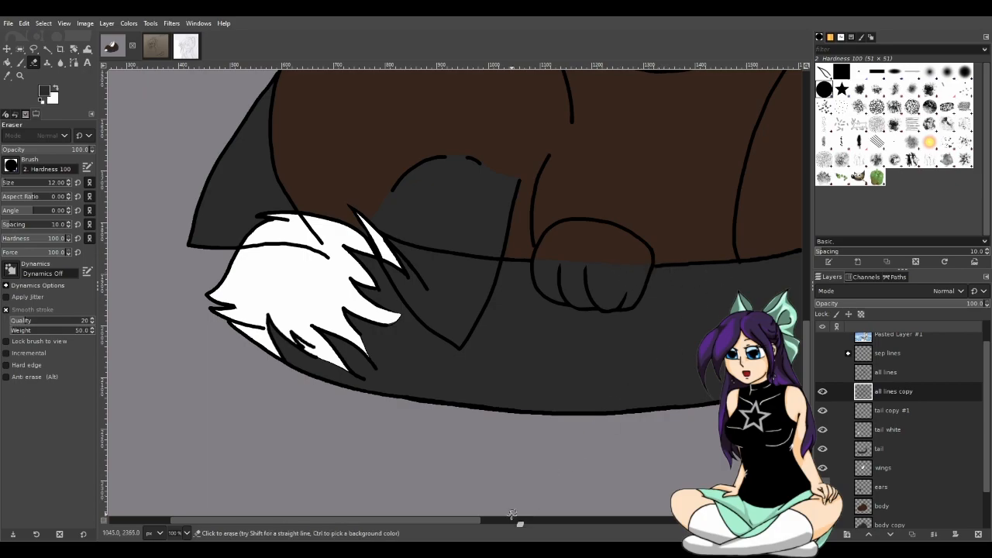
pyautogui.moveTo(471, 519); pyautogui.dragTo(600, 498)
pyautogui.scroll(5, 620, 411)
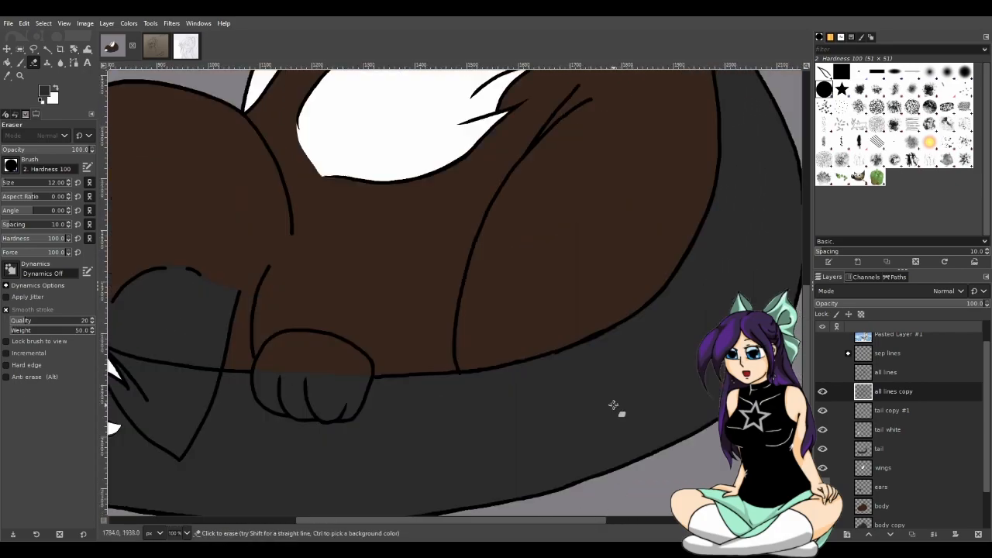
pyautogui.scroll(3, 613, 405)
pyautogui.scroll(-3, 613, 405)
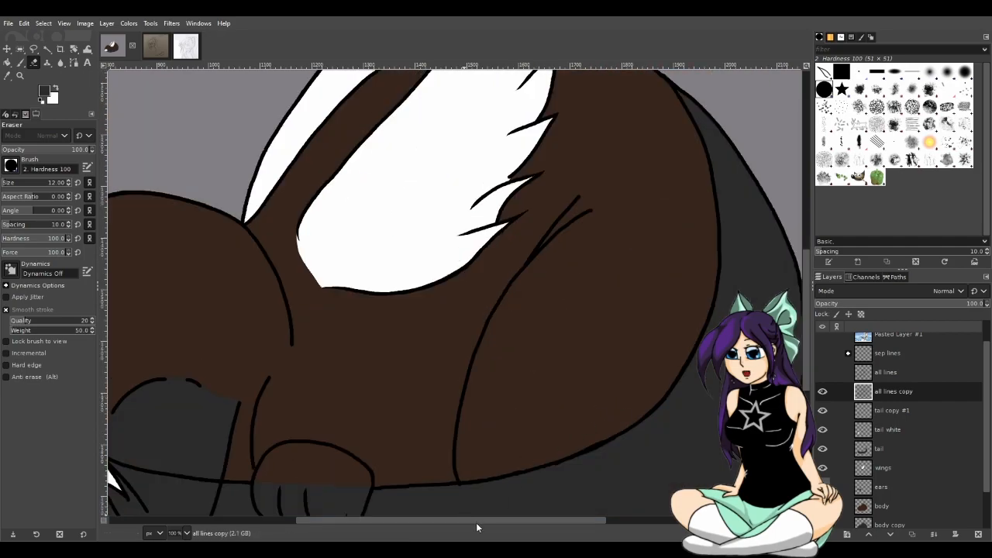
pyautogui.moveTo(479, 523); pyautogui.dragTo(361, 515)
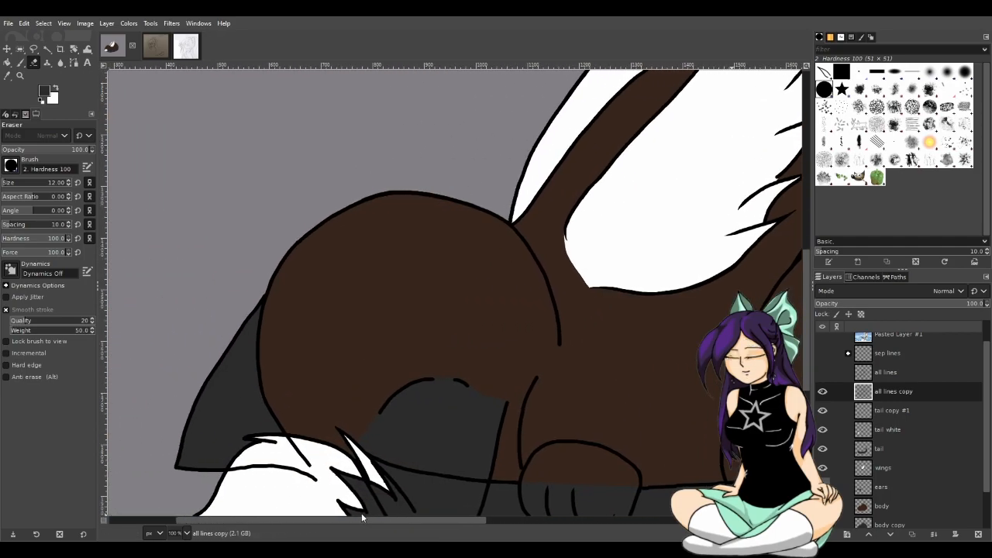
pyautogui.scroll(-3, 478, 457)
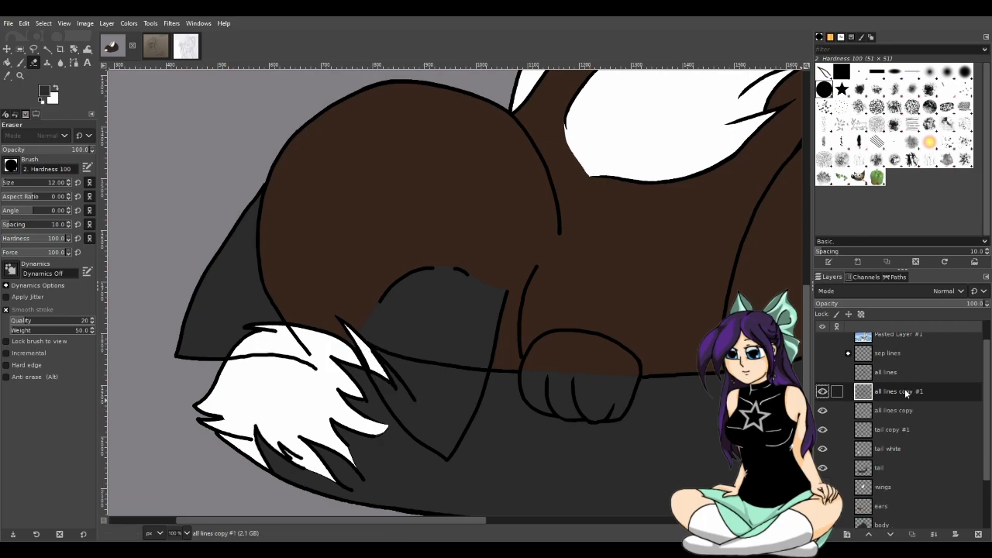
# - Duplicate the cleaned line layer, name the two versions all lines tail topped and all lines ear topped, and hide the tail topped one
pyautogui.hotkey('shift', 'ctrl', 'd')
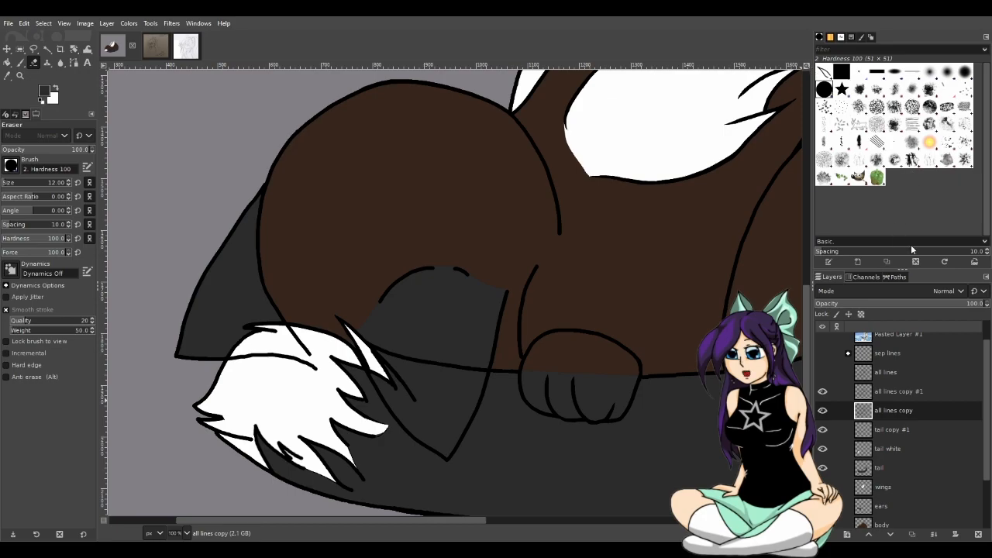
pyautogui.press('Return')
pyautogui.click(905, 391)
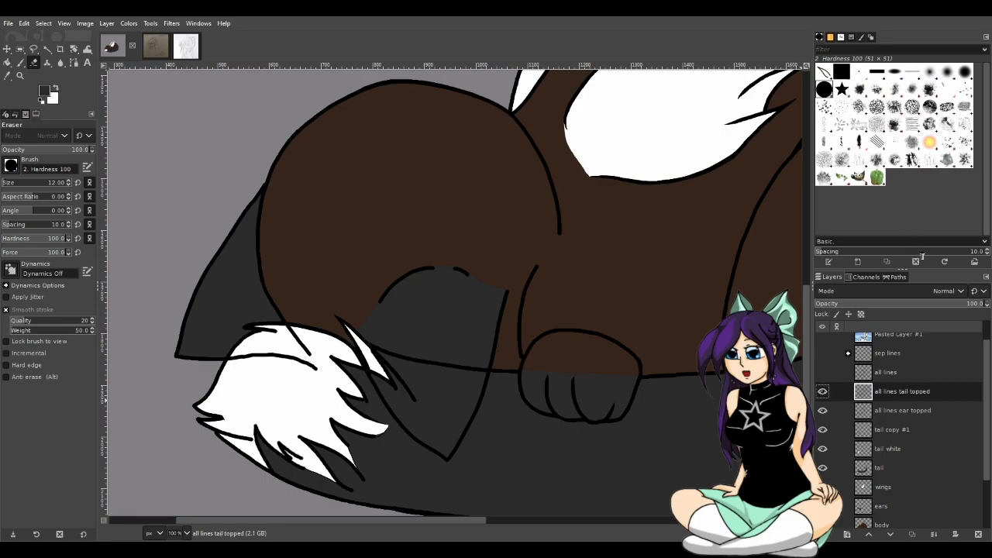
pyautogui.click(896, 411)
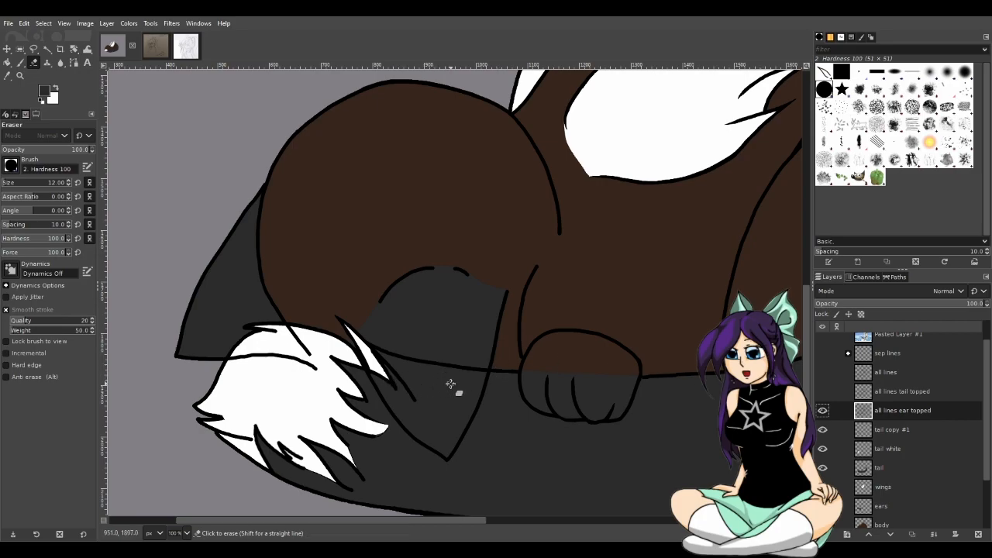
# - Erase the tail's upper outline where it runs across the front ear on the all lines ear topped layer
pyautogui.press('2')
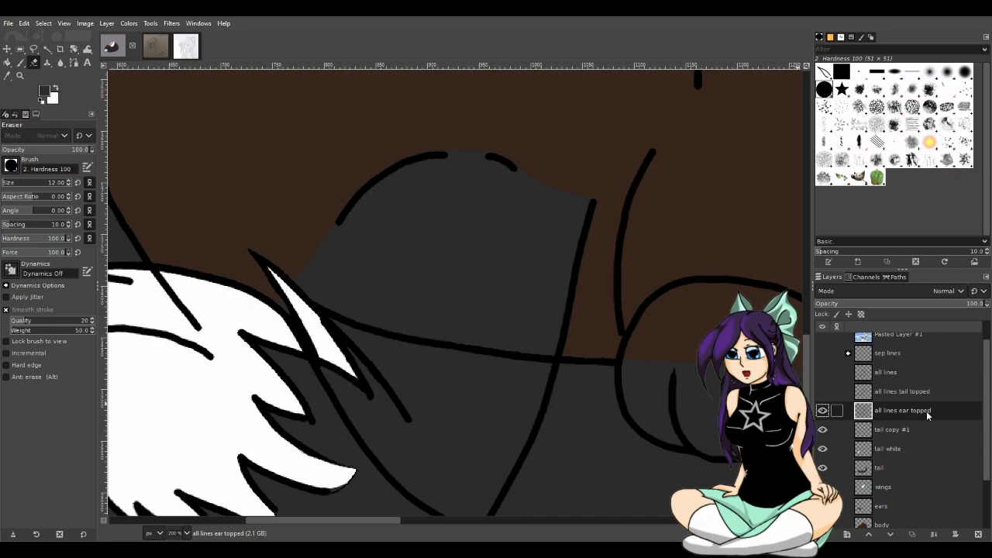
pyautogui.scroll(-1, 932, 414)
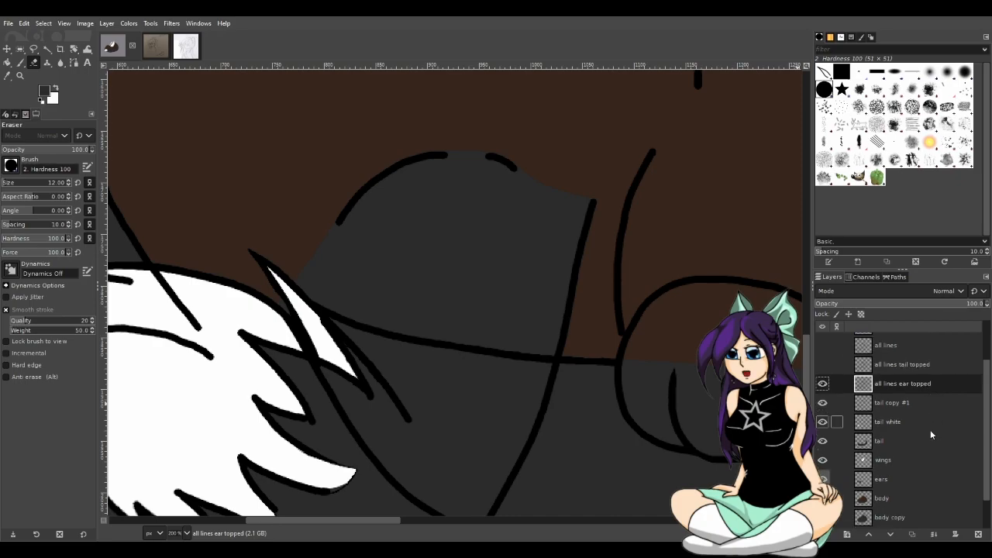
pyautogui.scroll(-1, 928, 433)
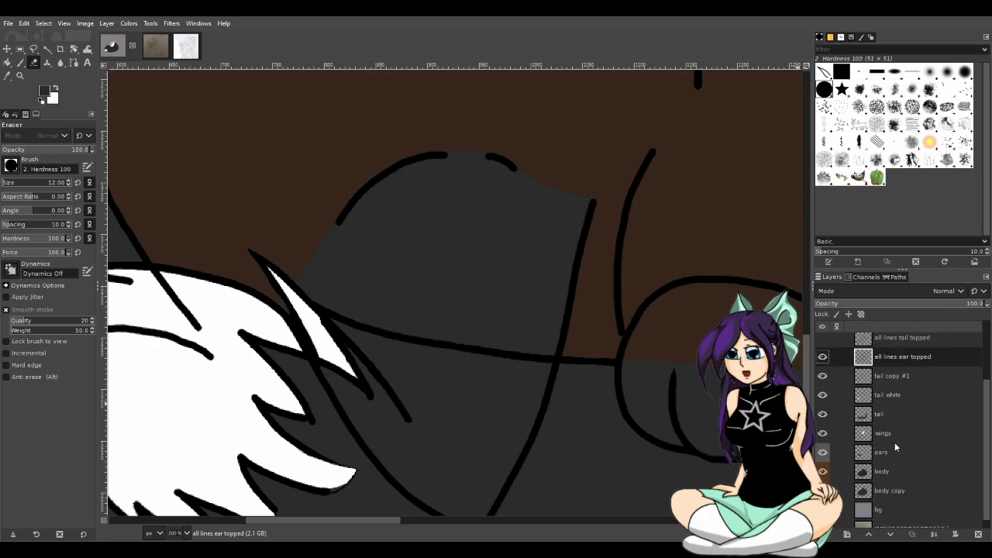
pyautogui.scroll(2, 909, 398)
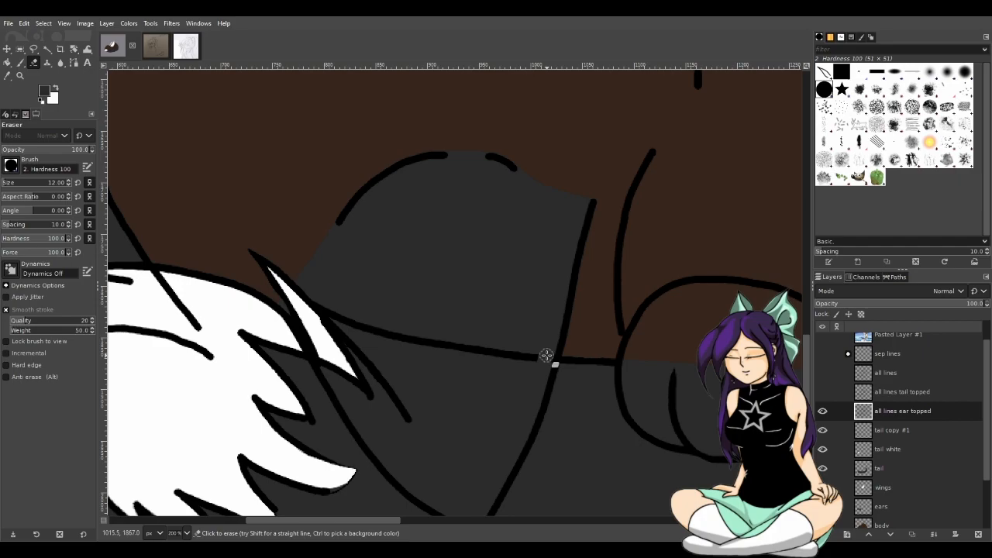
pyautogui.moveTo(545, 361)
pyautogui.mouseDown()
pyautogui.moveTo(514, 364)
pyautogui.moveTo(509, 346)
pyautogui.moveTo(488, 350)
pyautogui.mouseUp()
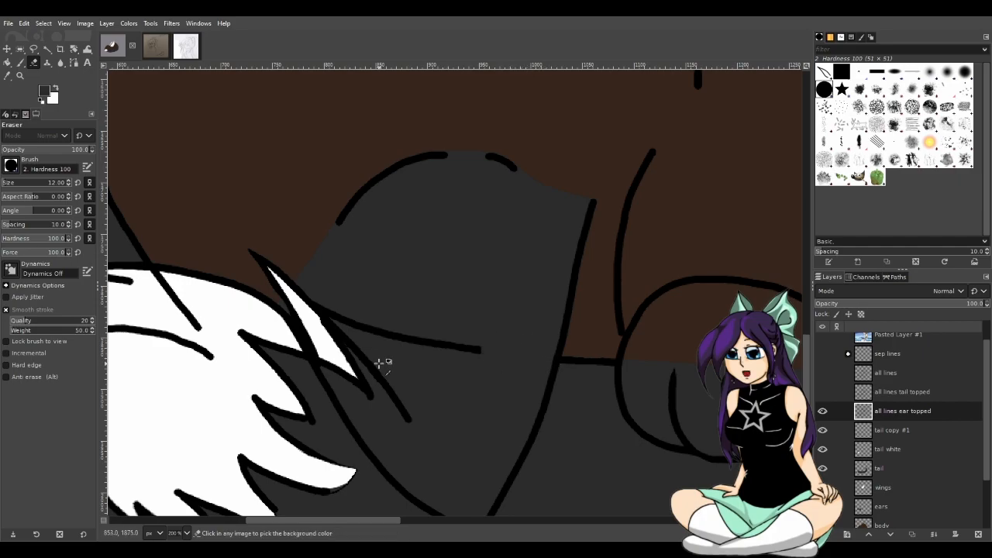
pyautogui.scroll(2, 379, 364)
pyautogui.moveTo(306, 277)
pyautogui.mouseDown()
pyautogui.moveTo(259, 235)
pyautogui.moveTo(389, 318)
pyautogui.moveTo(594, 344)
pyautogui.moveTo(392, 287)
pyautogui.mouseUp()
# - Hide the tail, tail white and tail copy #1 layers to expose the ear and the lines crossing it
pyautogui.moveTo(822, 470); pyautogui.dragTo(823, 449)
pyautogui.click(823, 430)
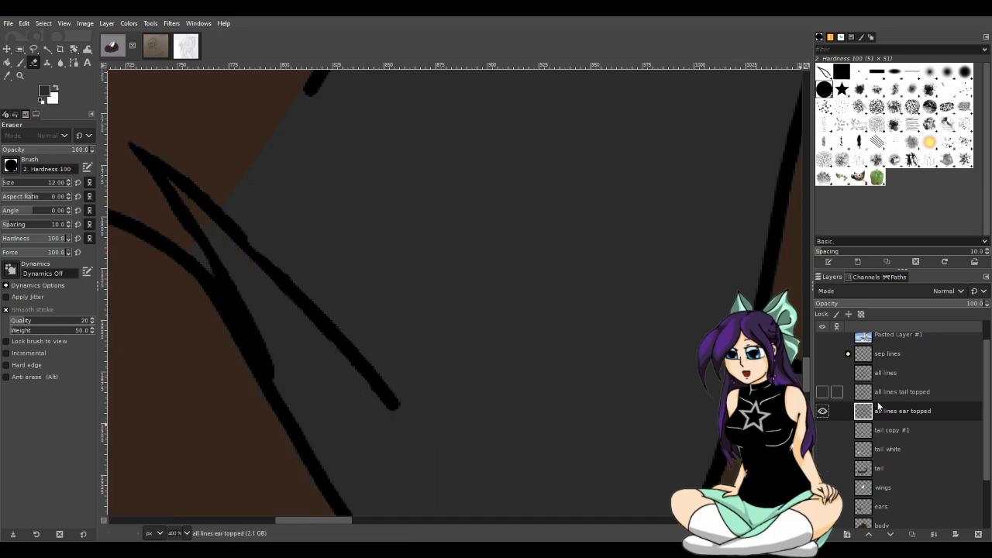
pyautogui.scroll(-2, 551, 386)
pyautogui.scroll(-2, 551, 386)
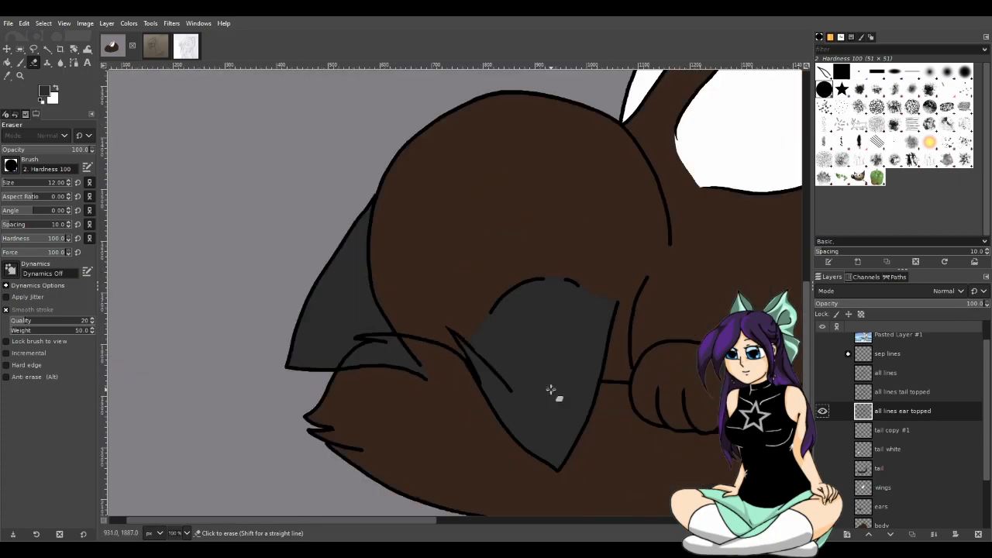
pyautogui.scroll(4, 549, 389)
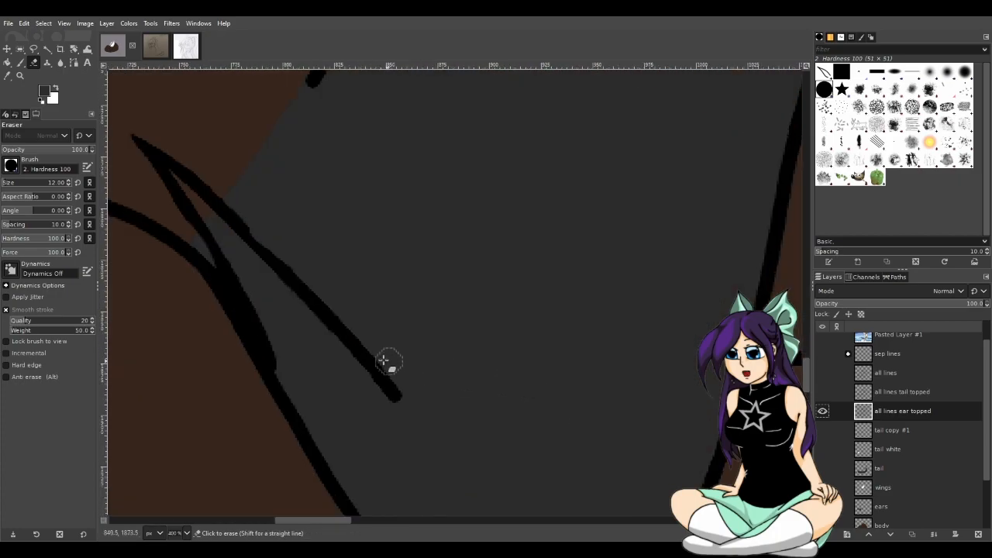
# - Erase the stray pointed fur strokes crossing the front ear's inner edge on the all lines ear topped layer
pyautogui.scroll(-3, 411, 377)
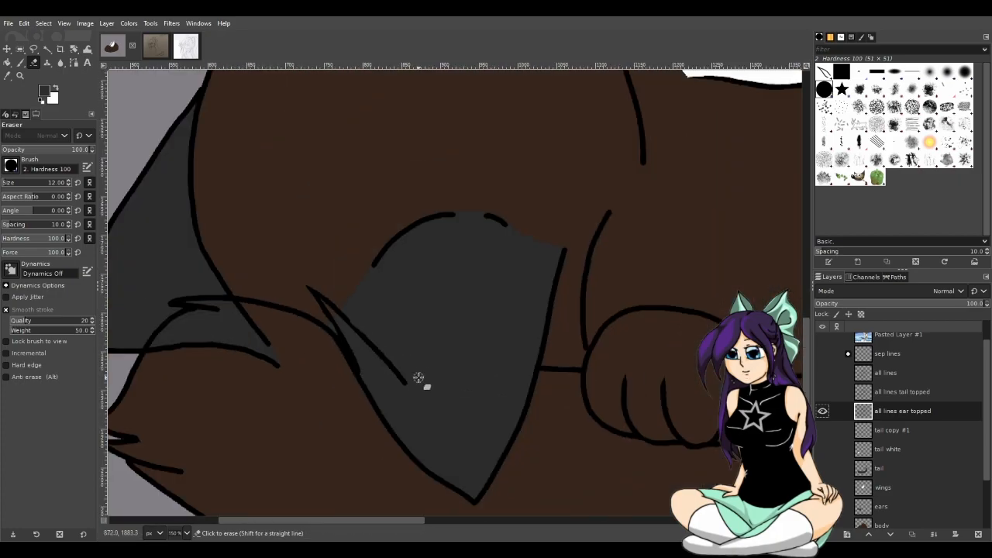
pyautogui.scroll(3, 404, 372)
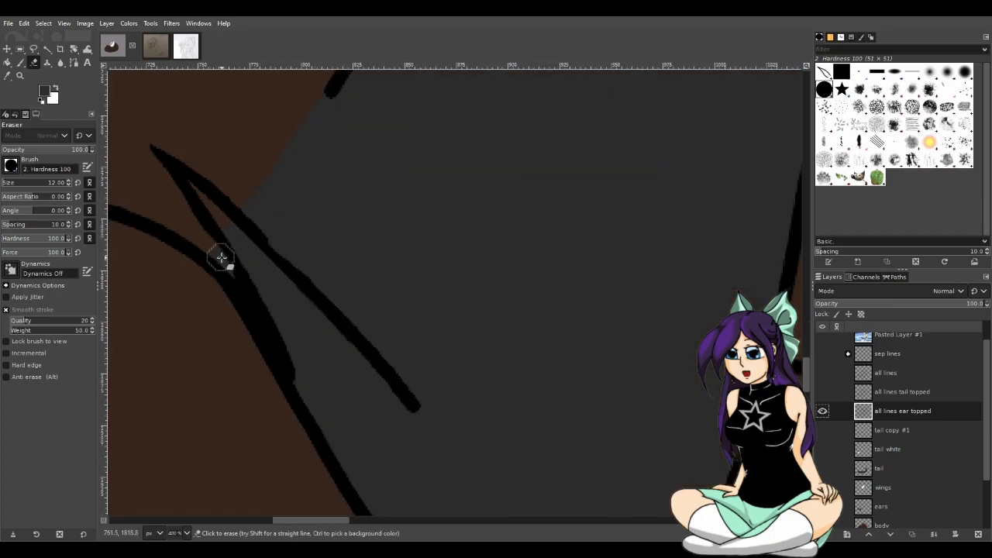
pyautogui.moveTo(413, 401)
pyautogui.mouseDown()
pyautogui.moveTo(301, 281)
pyautogui.moveTo(152, 147)
pyautogui.mouseUp()
pyautogui.moveTo(308, 379); pyautogui.dragTo(174, 171)
pyautogui.scroll(-4, 348, 310)
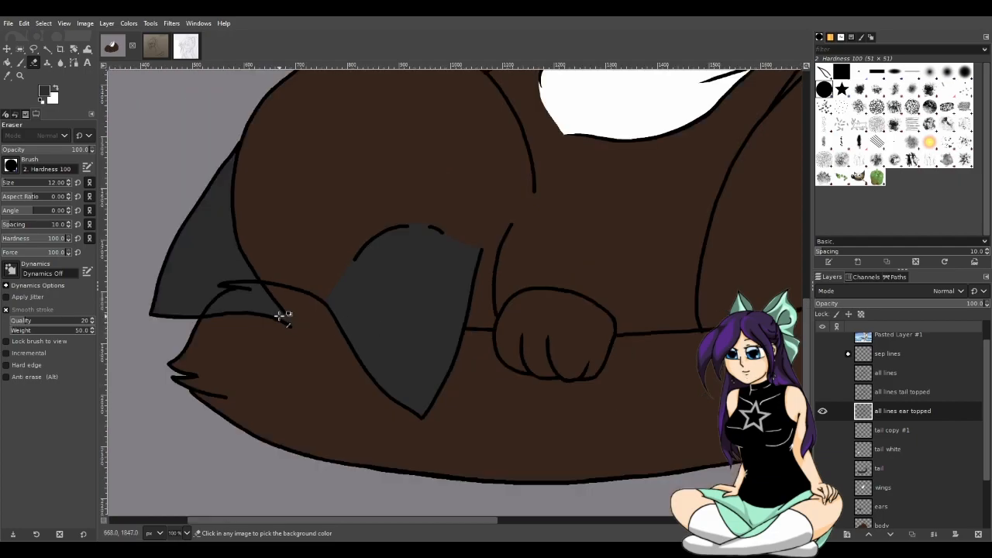
# - Erase the rear ear's side and bottom outlines where they run inside the tail tip on the all lines ear topped layer
pyautogui.scroll(3, 279, 308)
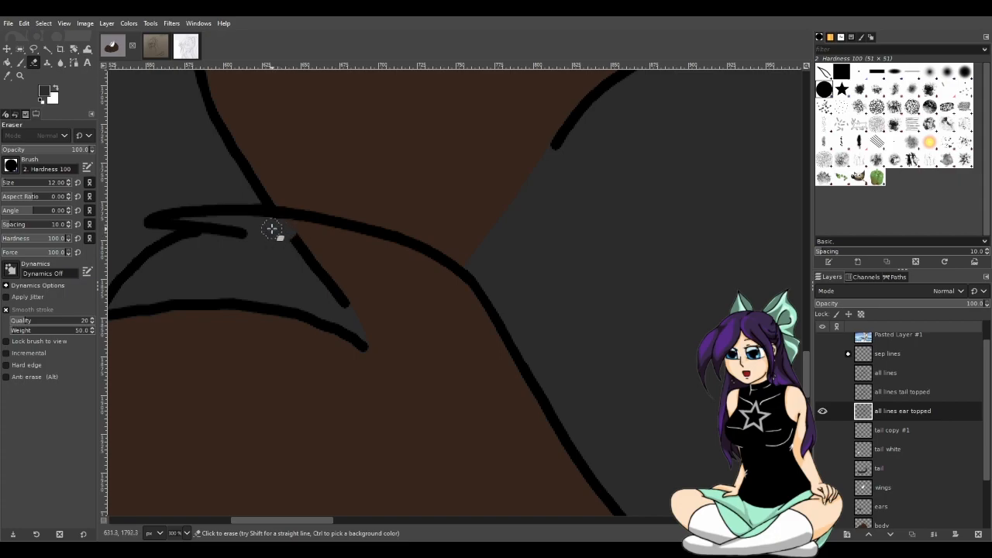
pyautogui.moveTo(283, 234)
pyautogui.mouseDown()
pyautogui.moveTo(294, 262)
pyautogui.moveTo(294, 290)
pyautogui.mouseUp()
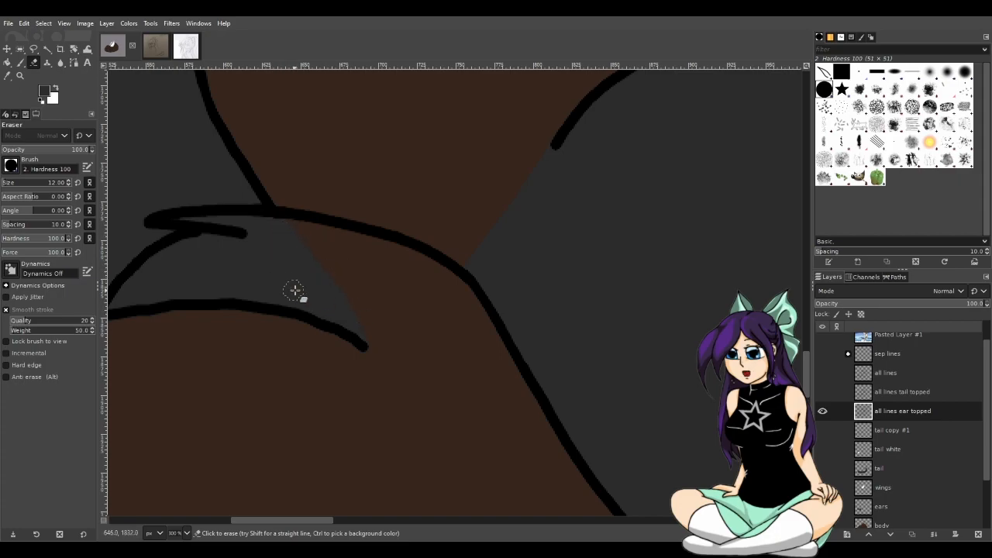
pyautogui.moveTo(318, 515); pyautogui.dragTo(288, 515)
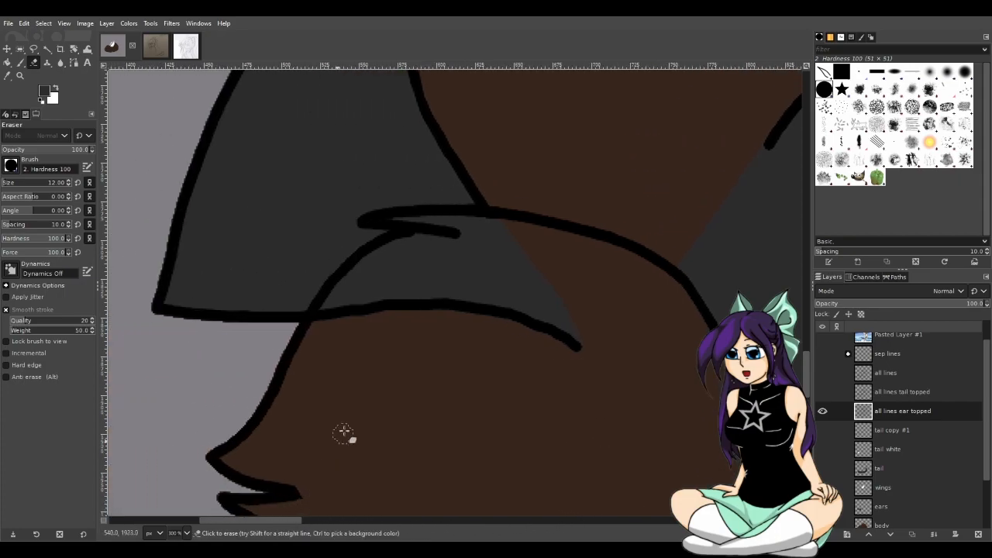
pyautogui.scroll(2, 335, 326)
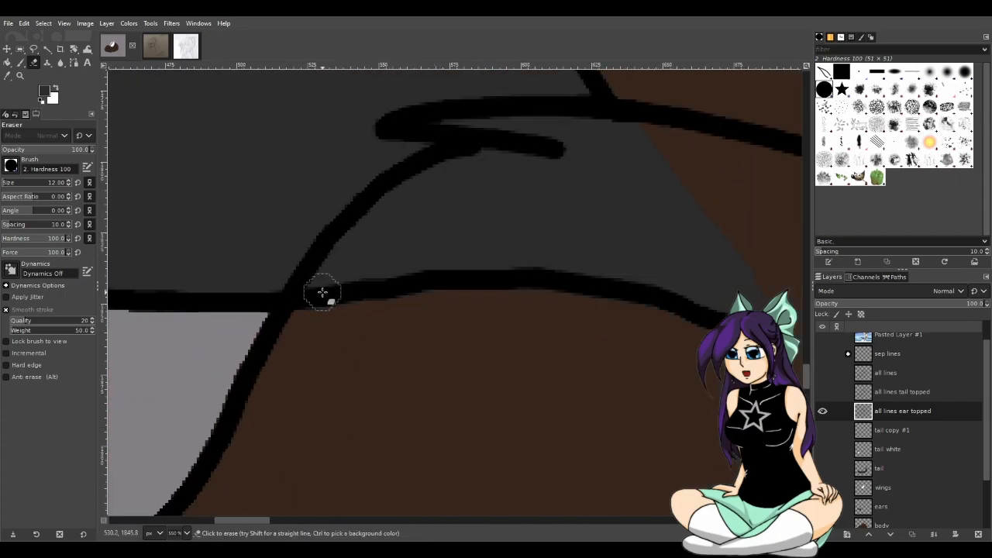
pyautogui.moveTo(323, 295)
pyautogui.mouseDown()
pyautogui.moveTo(307, 331)
pyautogui.moveTo(347, 295)
pyautogui.moveTo(334, 327)
pyautogui.moveTo(420, 261)
pyautogui.moveTo(480, 272)
pyautogui.moveTo(558, 247)
pyautogui.moveTo(672, 294)
pyautogui.moveTo(749, 296)
pyautogui.moveTo(705, 360)
pyautogui.mouseUp()
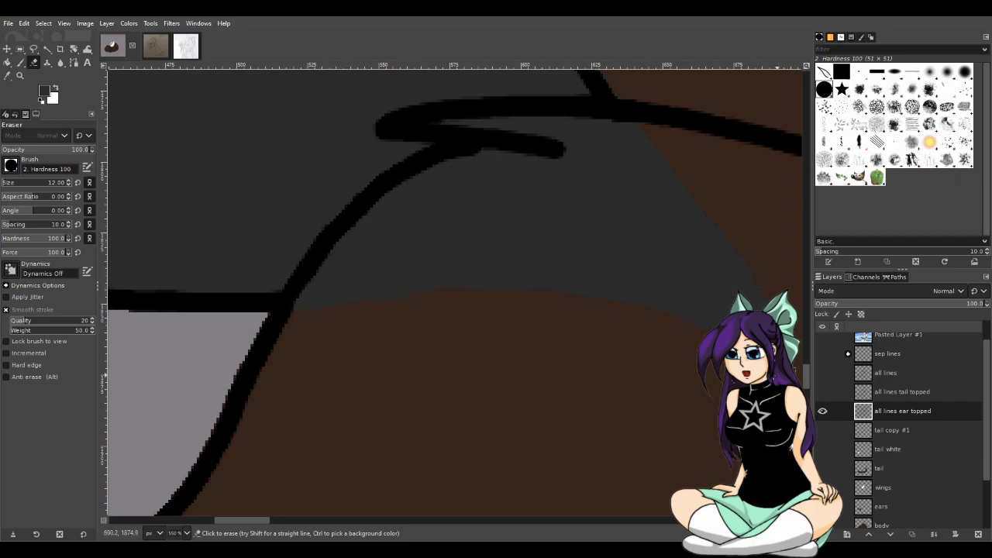
pyautogui.scroll(-4, 534, 467)
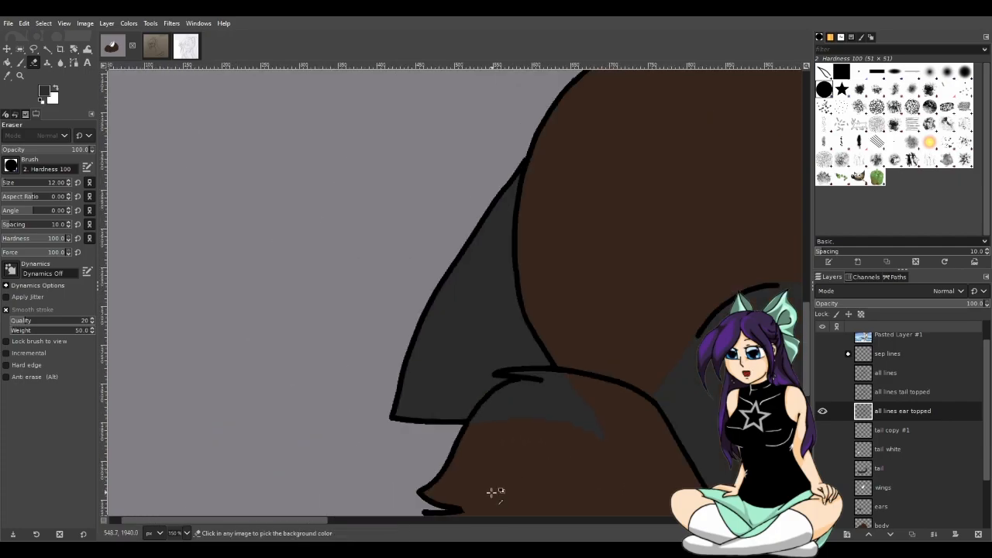
# - Hide the all lines ear topped layer, then show and select the all lines tail topped layer
pyautogui.moveTo(316, 521); pyautogui.dragTo(435, 529)
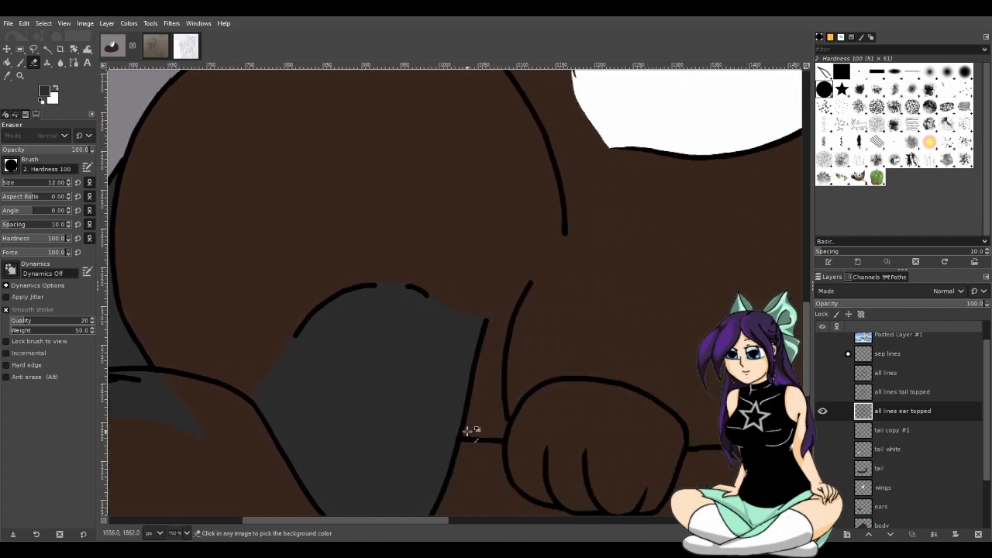
pyautogui.scroll(-1, 468, 428)
pyautogui.scroll(-1, 467, 428)
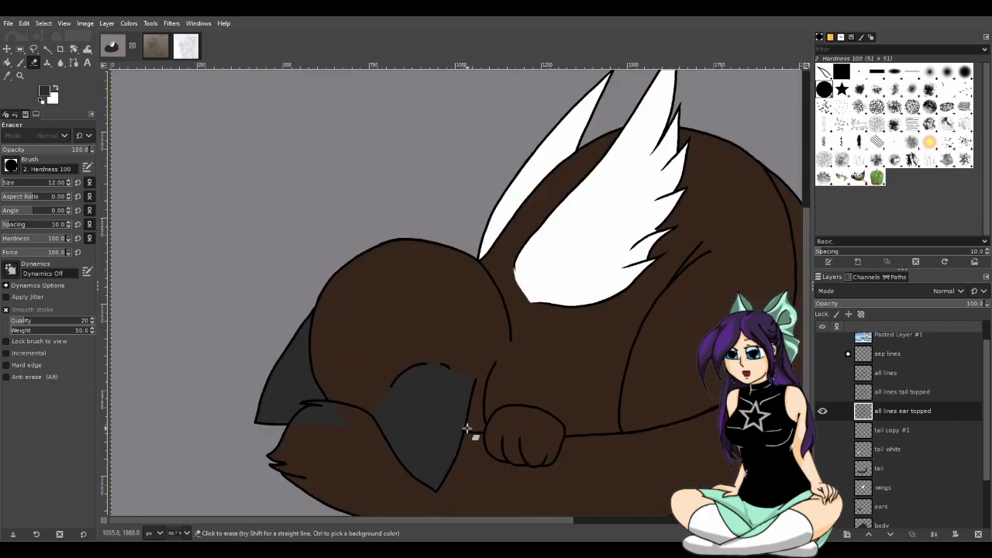
pyautogui.moveTo(496, 521); pyautogui.dragTo(557, 523)
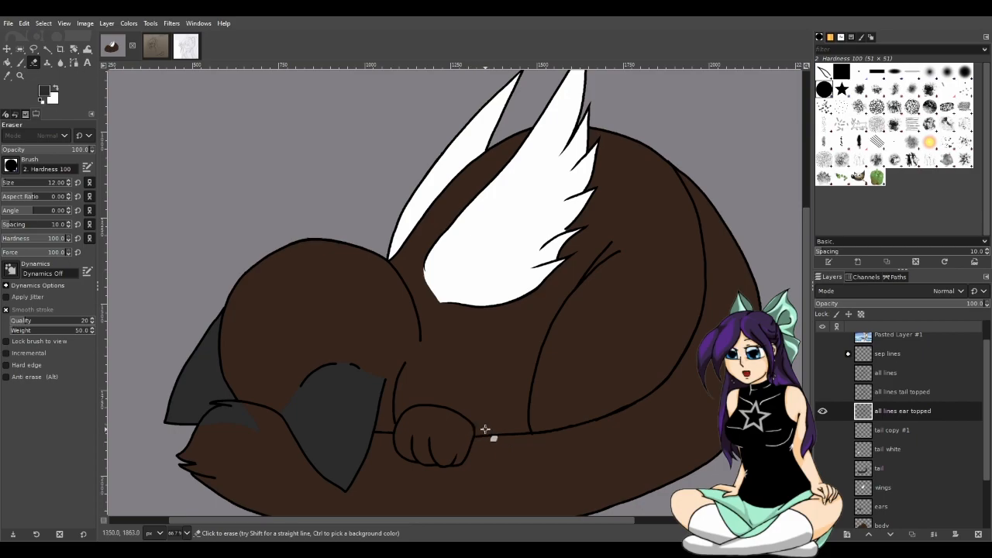
pyautogui.scroll(-2, 482, 430)
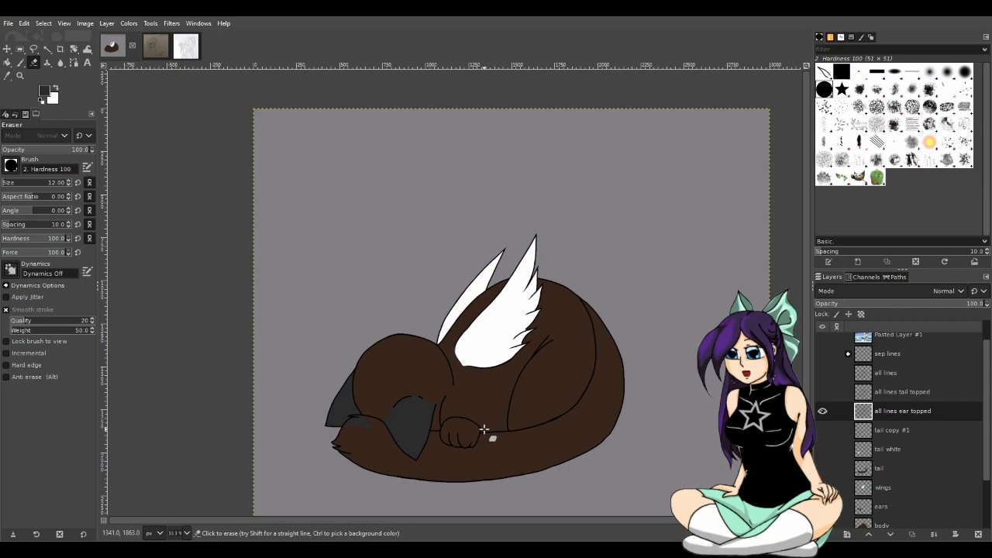
pyautogui.click(823, 410)
pyautogui.click(822, 391)
pyautogui.click(892, 394)
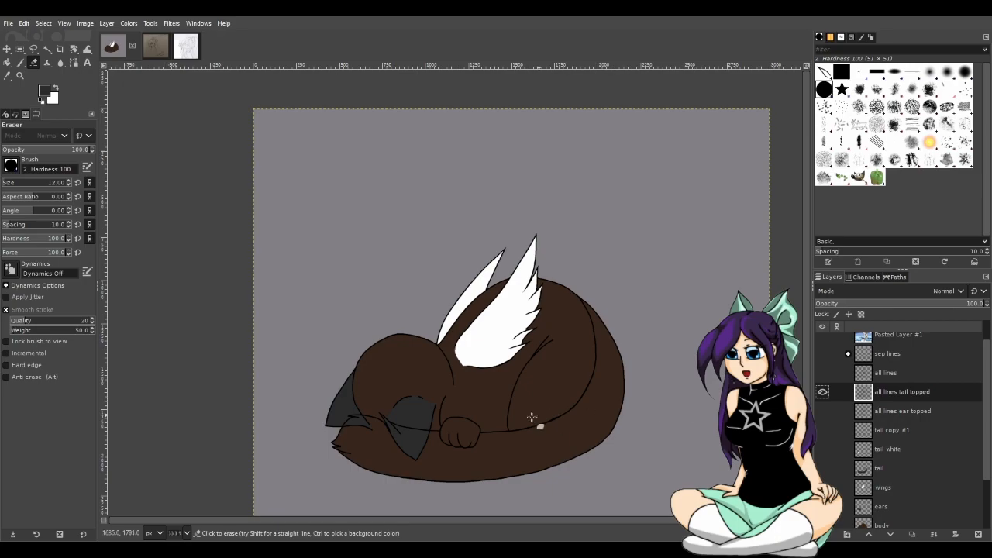
# - Erase the front ear's lower outline where it overlaps the tail on the all lines tail topped layer
pyautogui.press('2')
pyautogui.scroll(1, 392, 436)
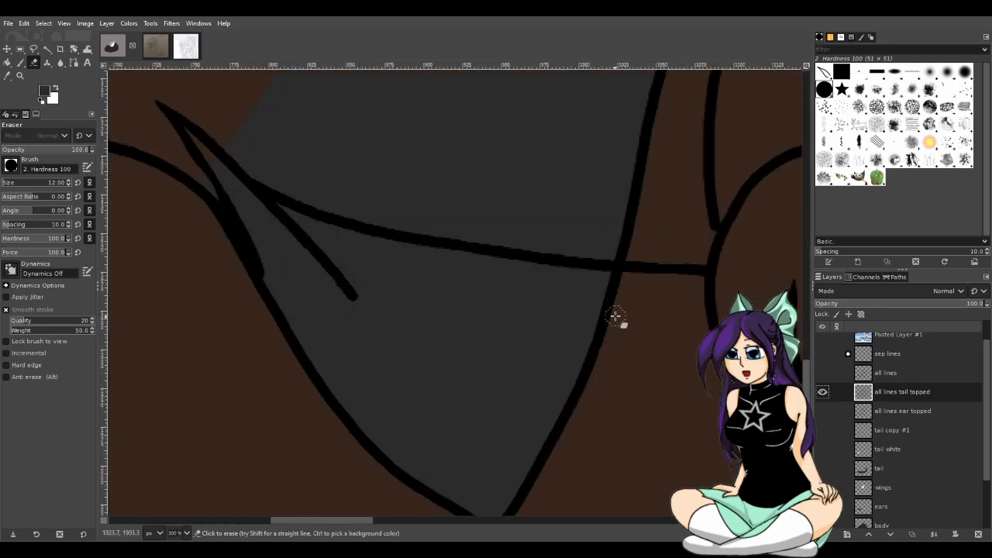
pyautogui.moveTo(613, 283)
pyautogui.mouseDown()
pyautogui.moveTo(587, 281)
pyautogui.moveTo(624, 286)
pyautogui.moveTo(561, 350)
pyautogui.moveTo(586, 364)
pyautogui.moveTo(595, 397)
pyautogui.moveTo(504, 432)
pyautogui.moveTo(524, 461)
pyautogui.moveTo(558, 454)
pyautogui.mouseUp()
pyautogui.scroll(-3, 553, 457)
pyautogui.moveTo(502, 379)
pyautogui.mouseDown()
pyautogui.moveTo(456, 409)
pyautogui.moveTo(479, 427)
pyautogui.moveTo(517, 382)
pyautogui.moveTo(302, 354)
pyautogui.moveTo(382, 336)
pyautogui.moveTo(396, 364)
pyautogui.moveTo(388, 324)
pyautogui.moveTo(272, 306)
pyautogui.moveTo(313, 266)
pyautogui.moveTo(295, 251)
pyautogui.mouseUp()
pyautogui.scroll(3, 310, 263)
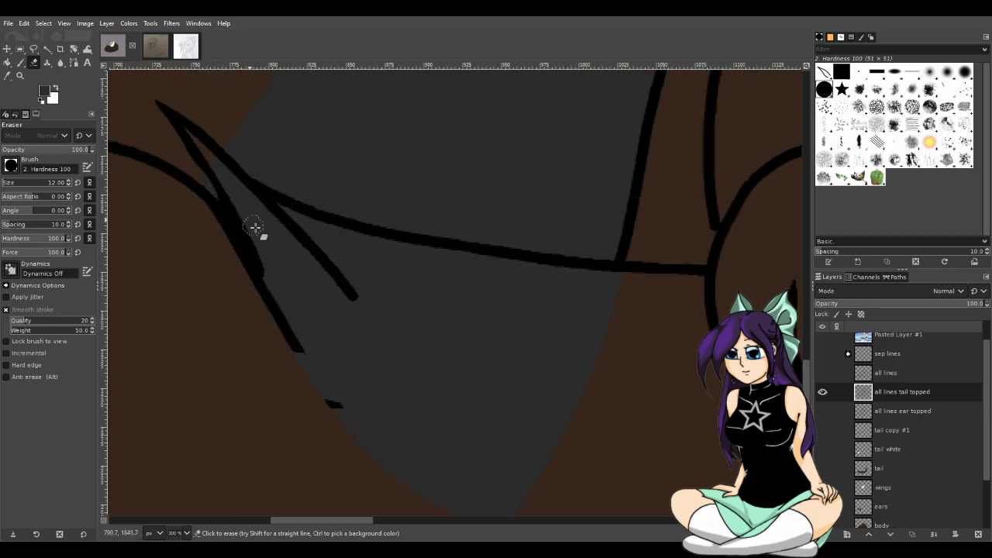
pyautogui.scroll(-1, 321, 306)
pyautogui.moveTo(338, 365); pyautogui.dragTo(326, 370)
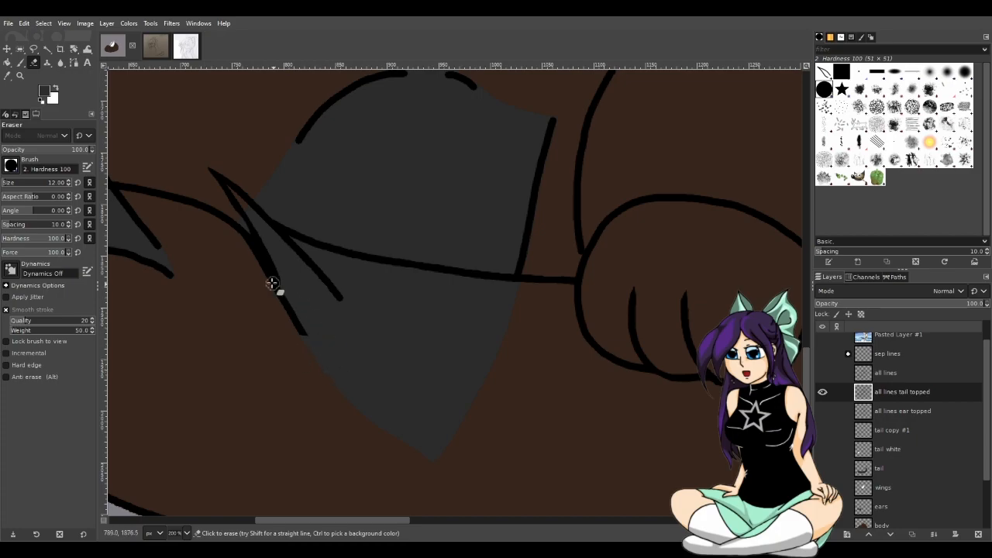
pyautogui.moveTo(275, 293)
pyautogui.mouseDown()
pyautogui.moveTo(304, 322)
pyautogui.moveTo(281, 292)
pyautogui.moveTo(267, 299)
pyautogui.moveTo(289, 306)
pyautogui.moveTo(281, 304)
pyautogui.moveTo(315, 348)
pyautogui.mouseUp()
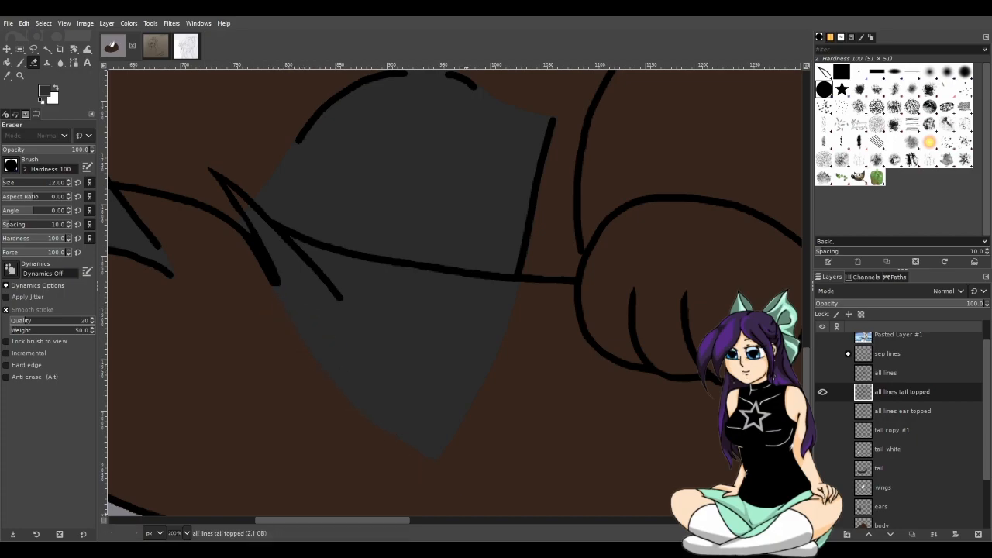
# - Erase the rear ear's outlines inside the tail tip on the all lines tail topped layer
pyautogui.moveTo(395, 523); pyautogui.dragTo(328, 512)
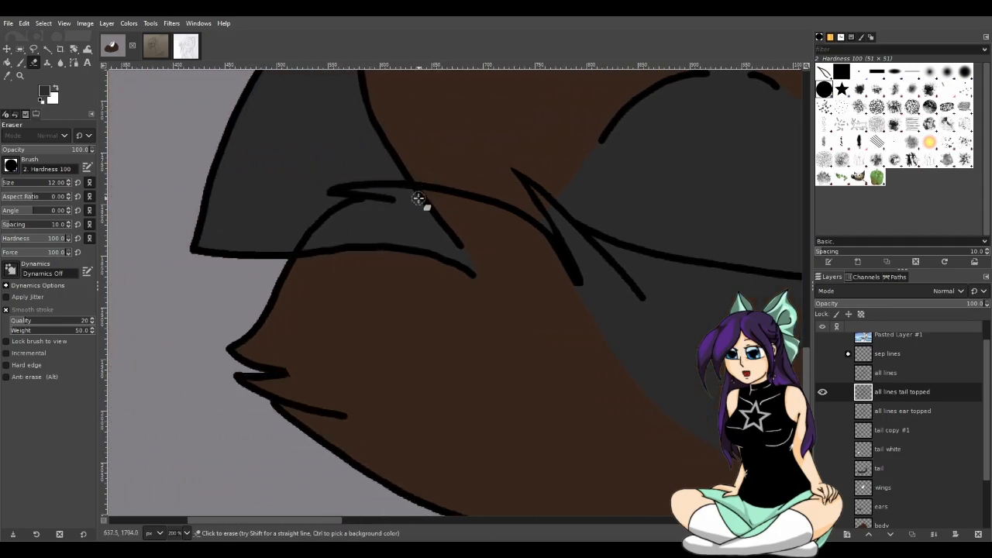
pyautogui.moveTo(414, 199)
pyautogui.mouseDown()
pyautogui.moveTo(466, 220)
pyautogui.moveTo(450, 248)
pyautogui.mouseUp()
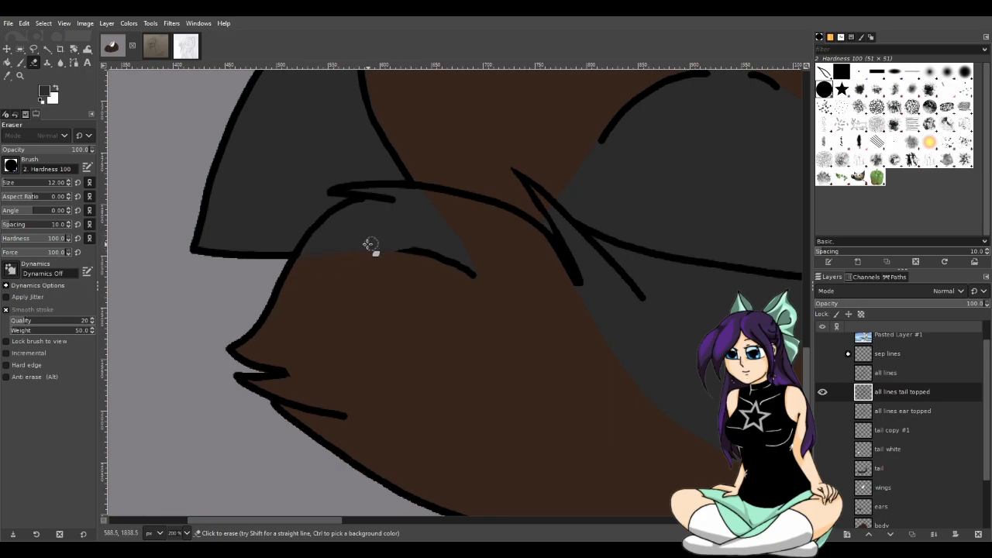
pyautogui.scroll(-4, 579, 312)
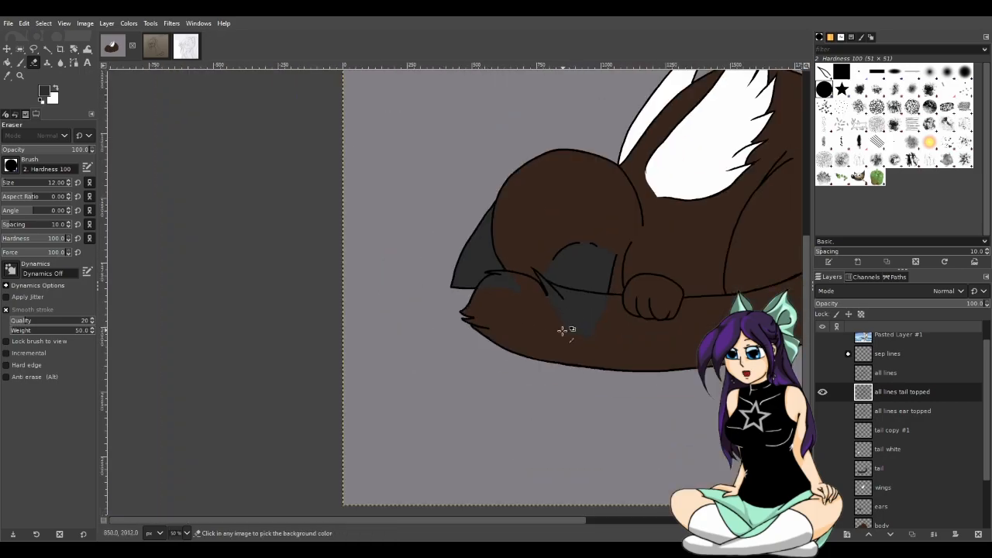
pyautogui.moveTo(499, 522); pyautogui.dragTo(530, 524)
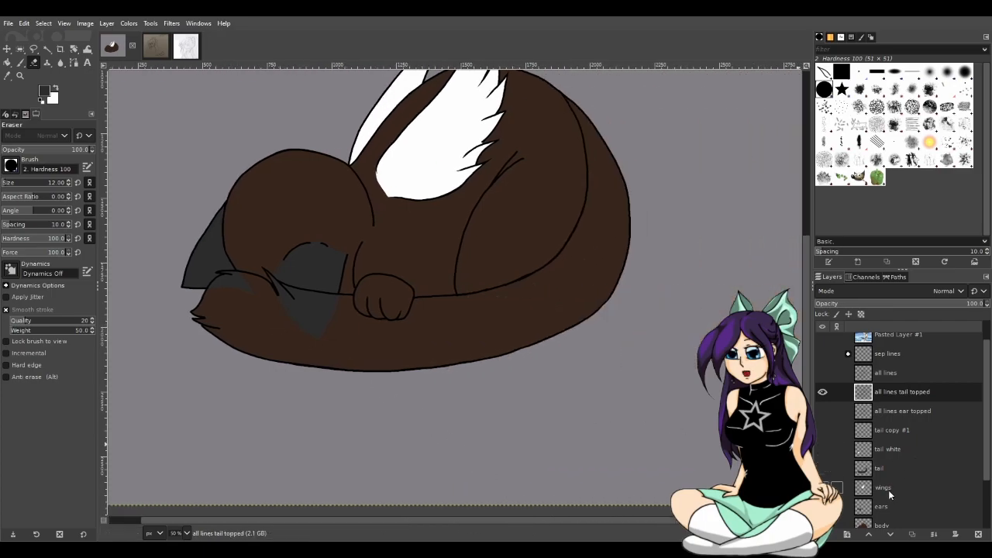
# - Show the tail layer and move the ears layer directly above it in the layer stack
pyautogui.scroll(-1, 889, 518)
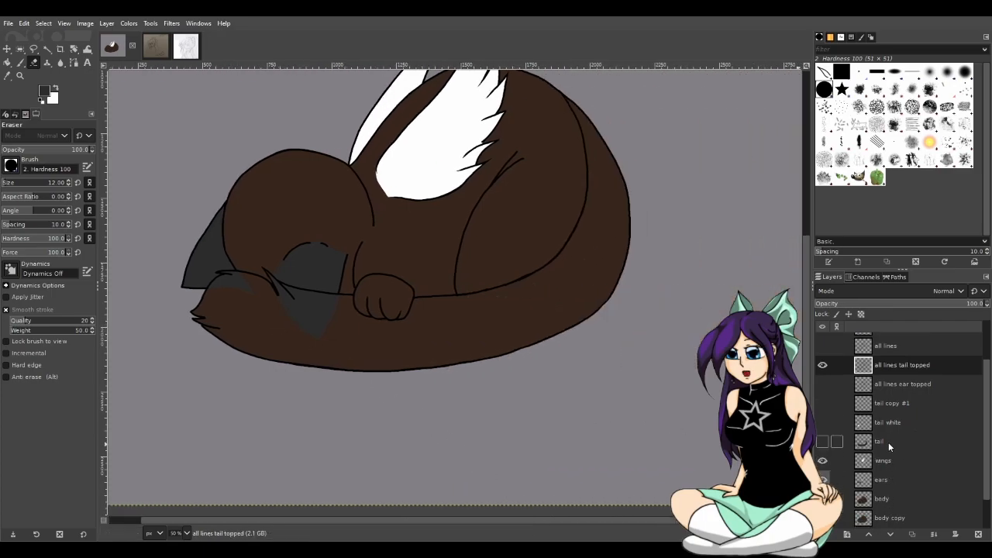
pyautogui.moveTo(878, 481); pyautogui.dragTo(880, 459)
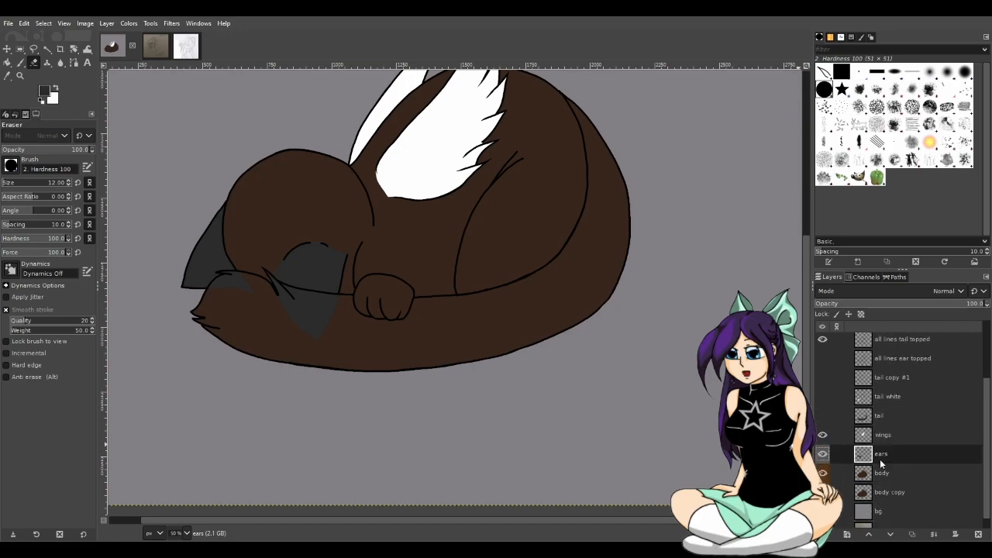
pyautogui.click(822, 415)
pyautogui.scroll(3, 495, 398)
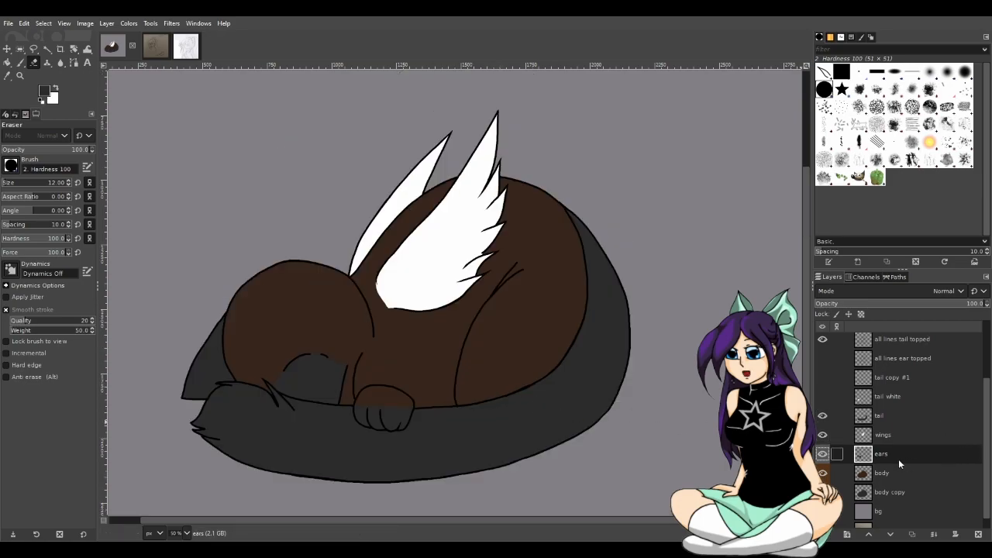
pyautogui.moveTo(888, 454); pyautogui.dragTo(884, 407)
# - Show the all lines ear topped layer and hide the all lines tail topped layer
pyautogui.scroll(1, 887, 387)
pyautogui.click(823, 385)
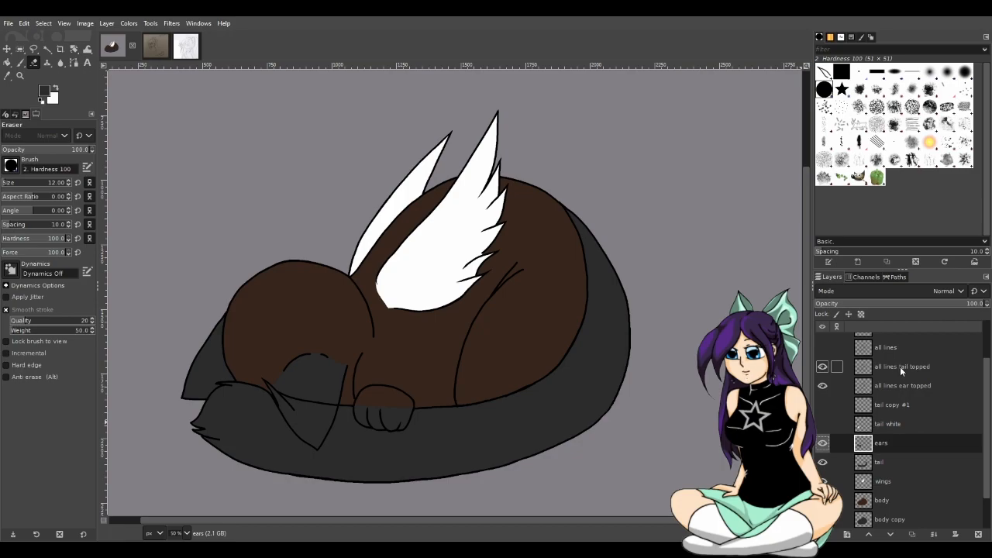
pyautogui.scroll(1, 898, 366)
pyautogui.click(895, 393)
pyautogui.click(826, 396)
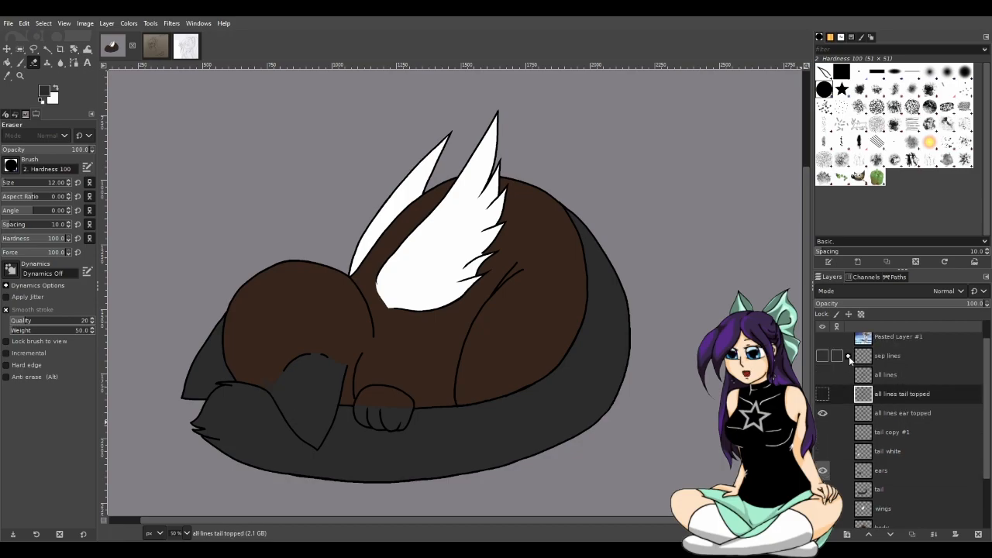
# - Move the all lines tail topped layer into the sep lines group and collapse the group
pyautogui.click(848, 355)
pyautogui.moveTo(897, 470); pyautogui.dragTo(895, 441)
pyautogui.click(848, 355)
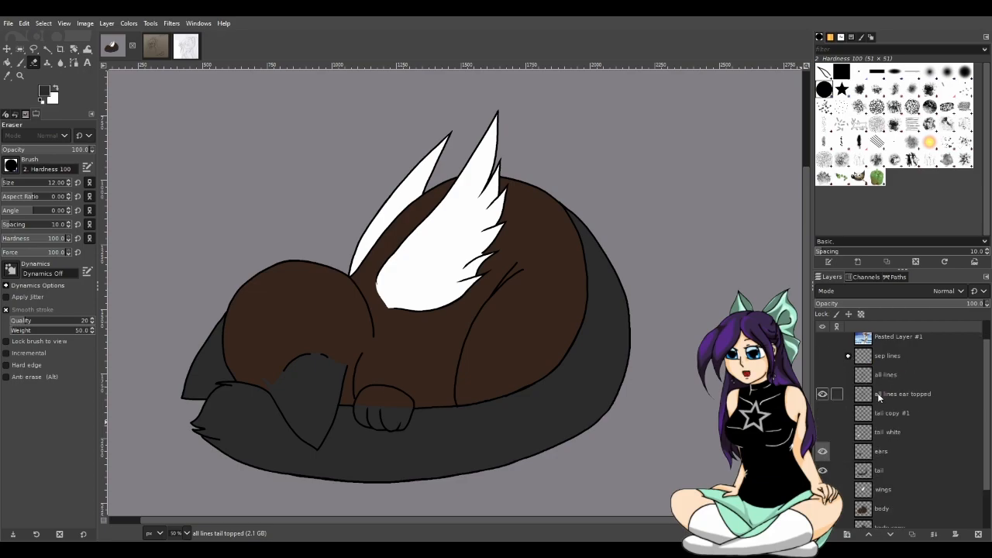
# - Show the tail copy #1 and tail white layers and move the ears layer above them
pyautogui.click(823, 414)
pyautogui.click(824, 433)
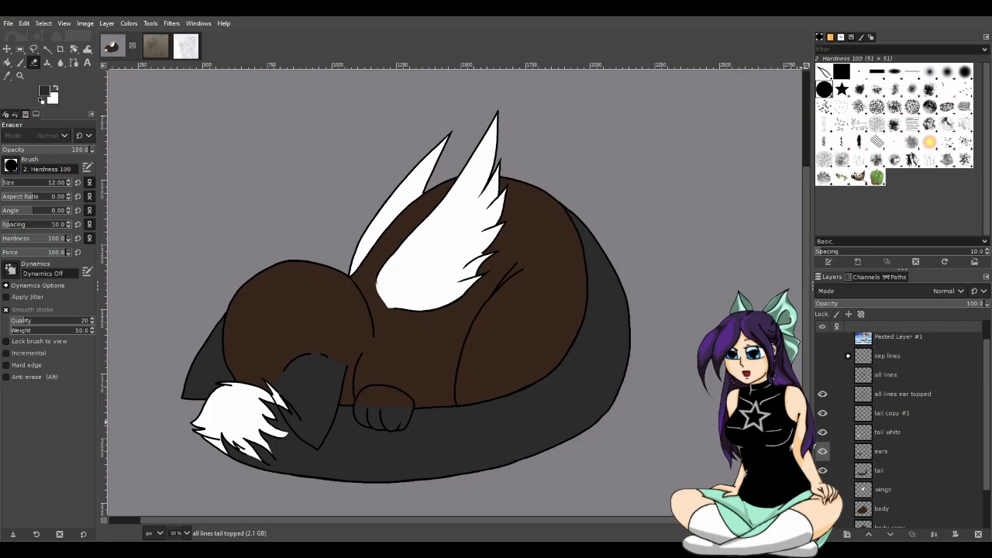
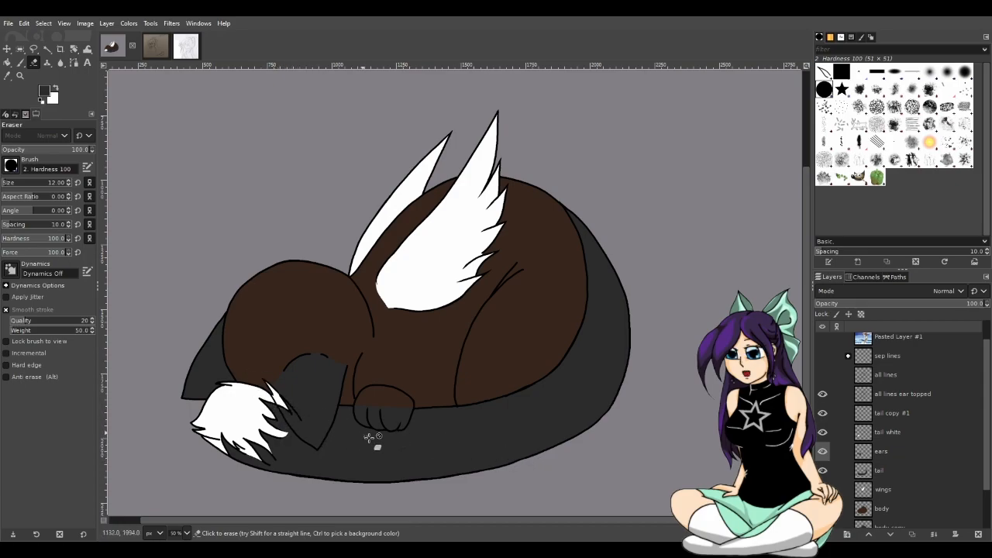
pyautogui.click(883, 451)
pyautogui.moveTo(881, 421); pyautogui.dragTo(883, 415)
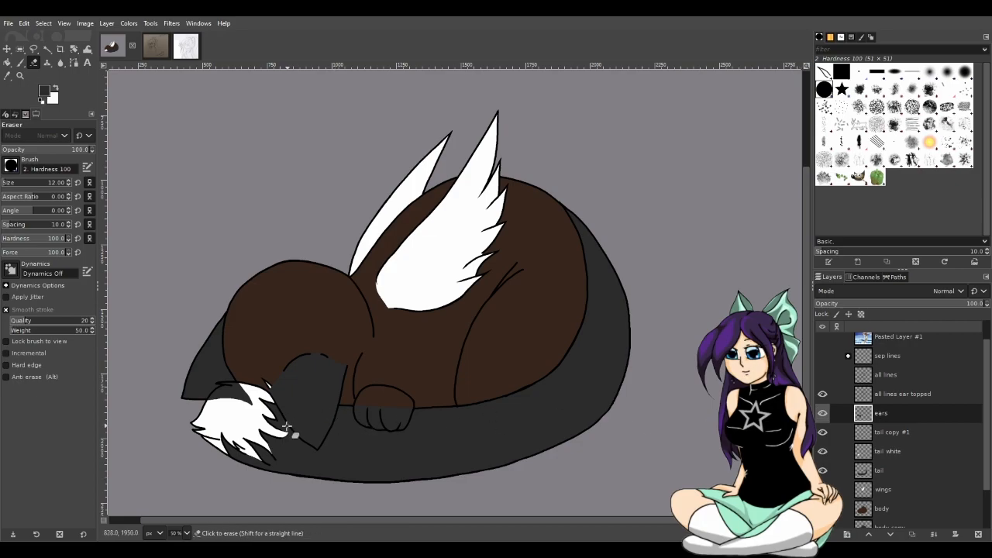
# - Duplicate the ears layer after checking how the ears overlap the white tail tip
pyautogui.scroll(2, 283, 430)
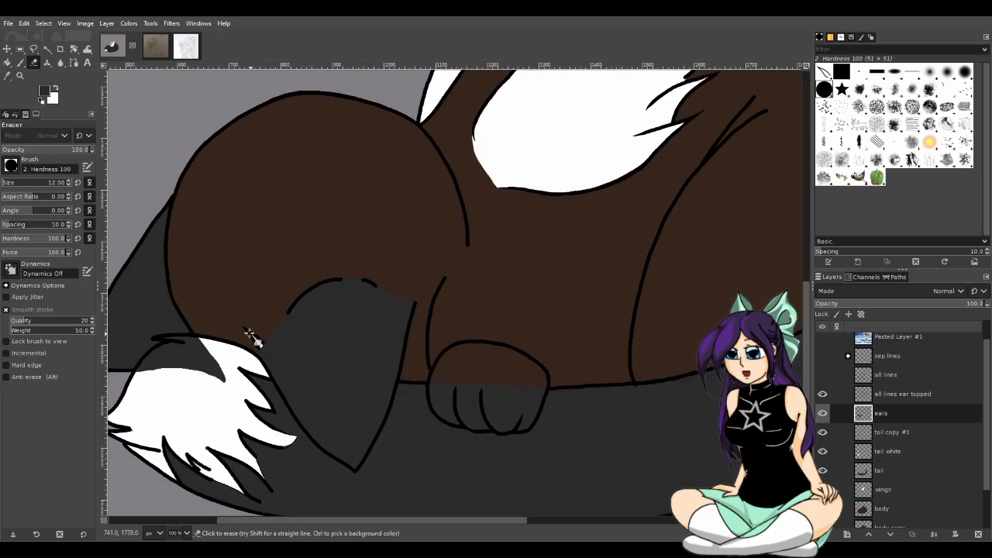
pyautogui.scroll(-1, 316, 448)
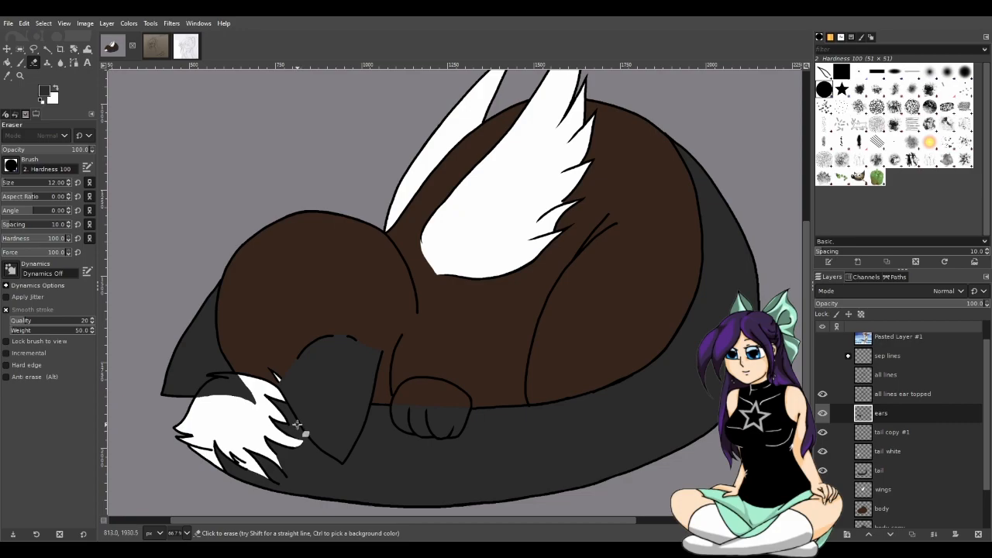
pyautogui.scroll(-2, 297, 425)
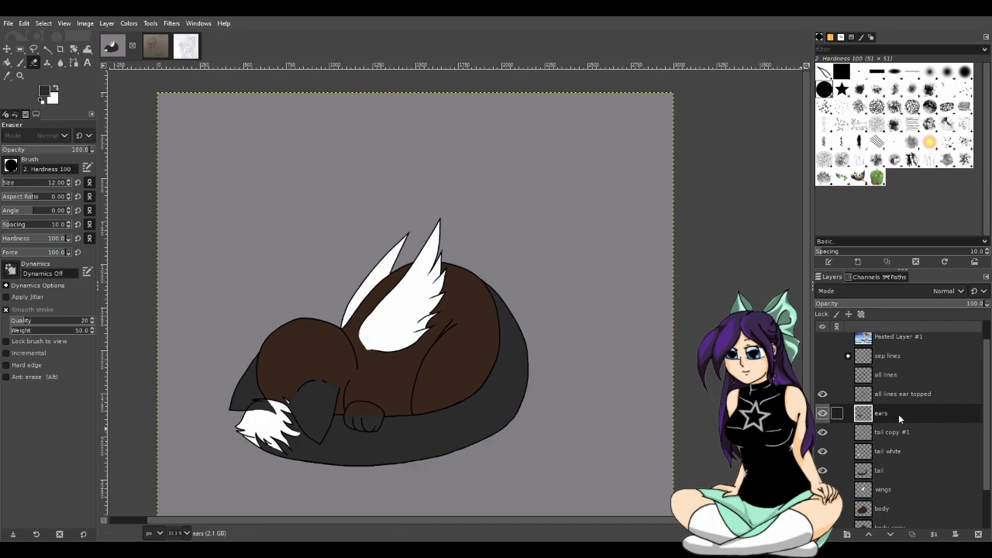
pyautogui.hotkey('shift', 'ctrl', 'd')
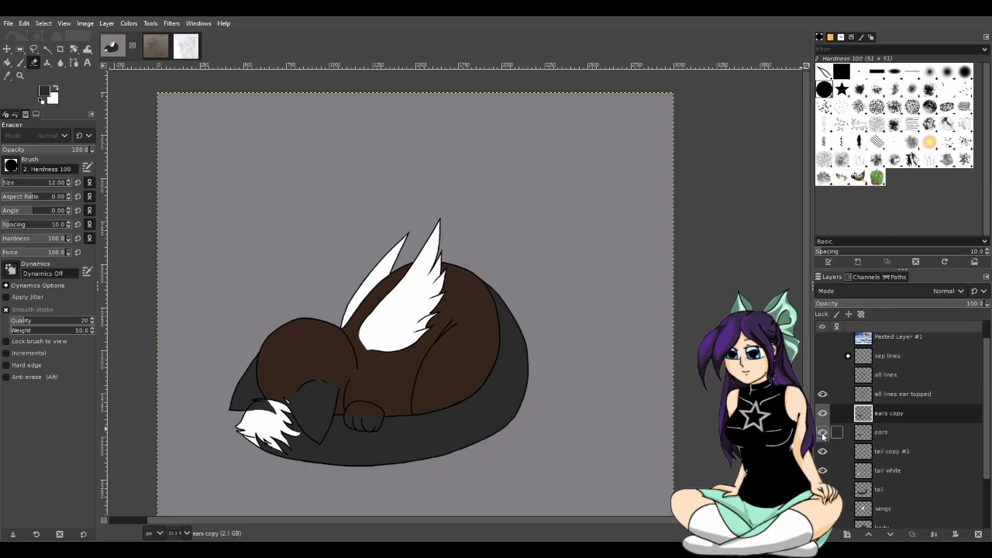
# - Move the original ears layer into the sep lines group and collapse the group
pyautogui.moveTo(867, 435); pyautogui.dragTo(881, 357)
pyautogui.click(848, 356)
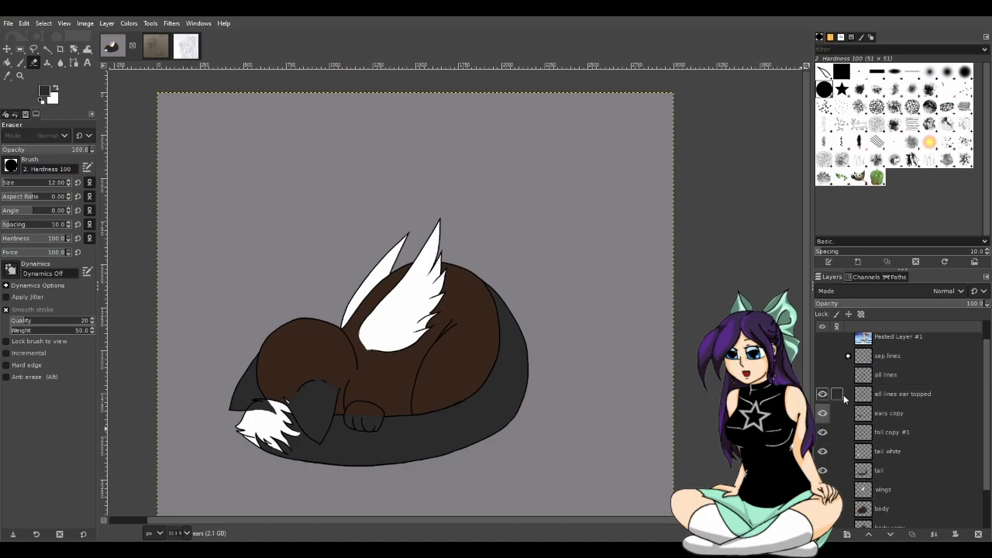
# - Cut the right ear out of the ears copy layer and paste it as a new layer named ear right
pyautogui.click(890, 413)
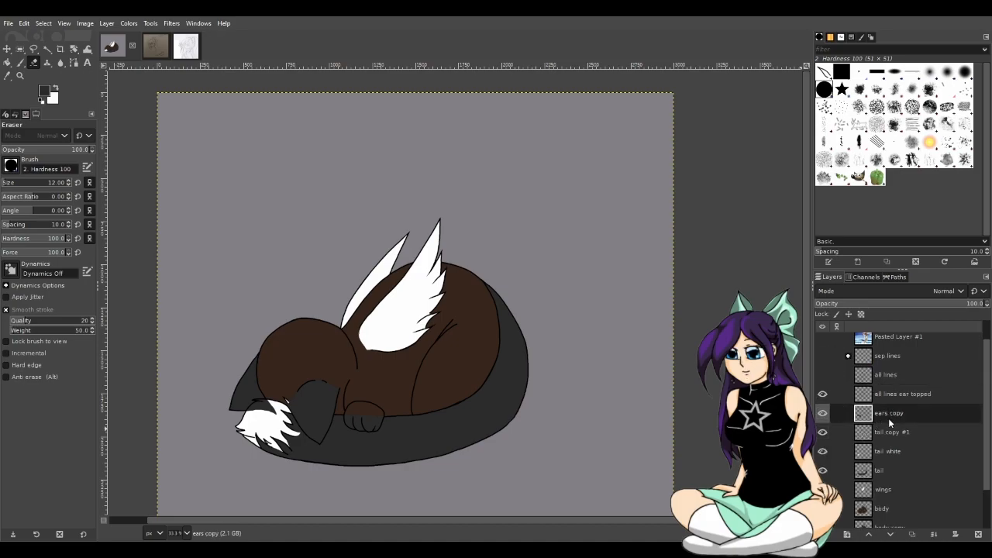
pyautogui.press('u')
pyautogui.click(313, 401)
pyautogui.hotkey('ctrl', 'x')
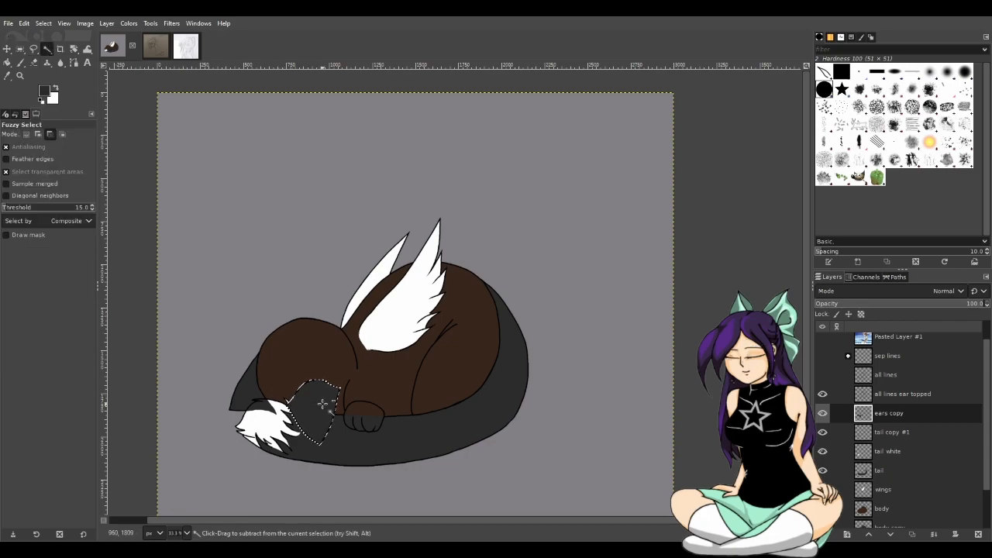
pyautogui.hotkey('ctrl', 'v')
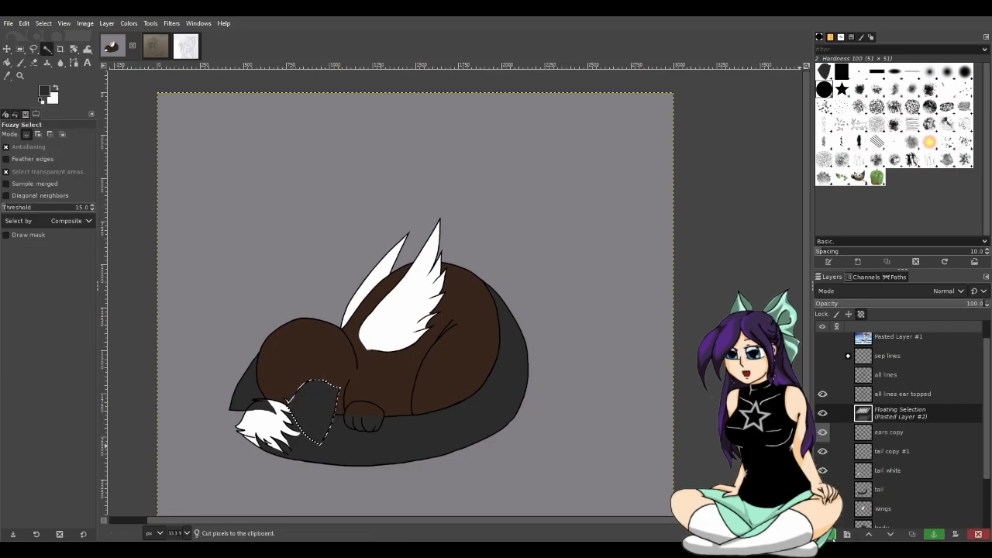
pyautogui.click(833, 535)
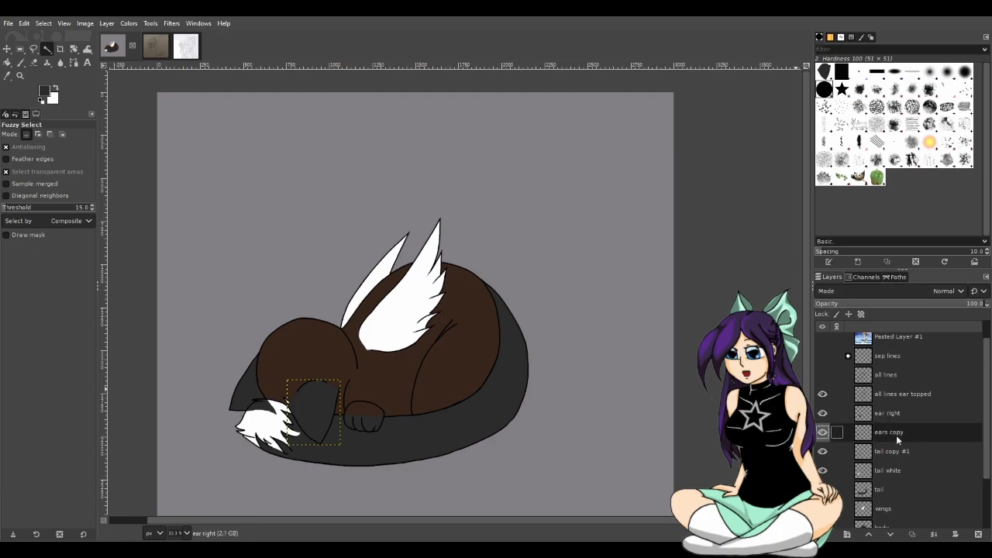
# - Rename the ears copy layer to ears left and place it directly below the tail white layer
pyautogui.click(897, 439)
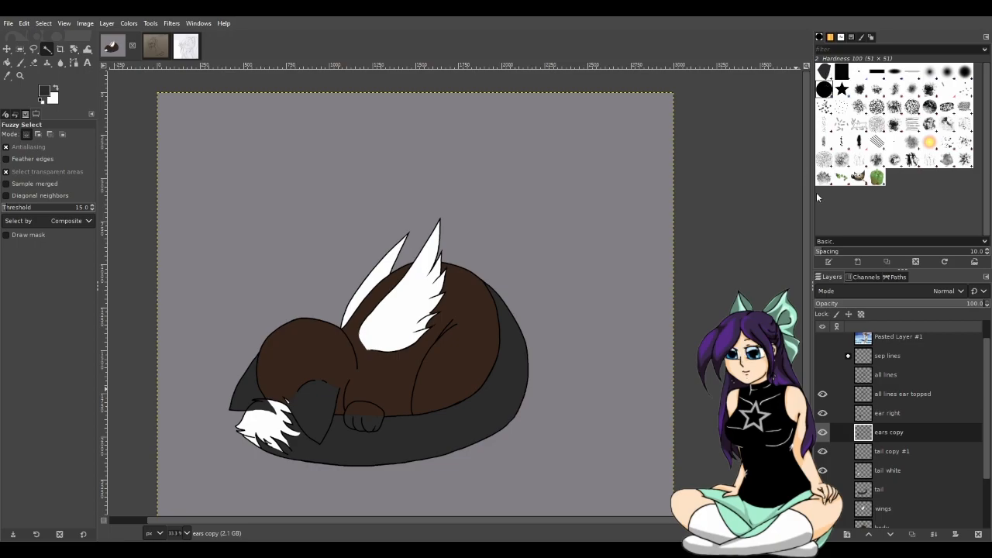
pyautogui.press('Return')
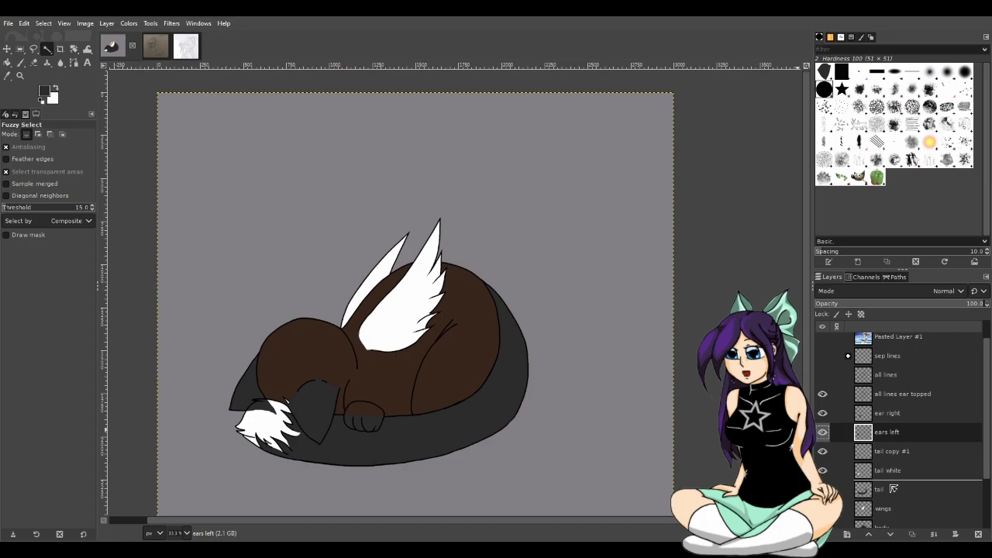
pyautogui.moveTo(893, 496); pyautogui.dragTo(888, 479)
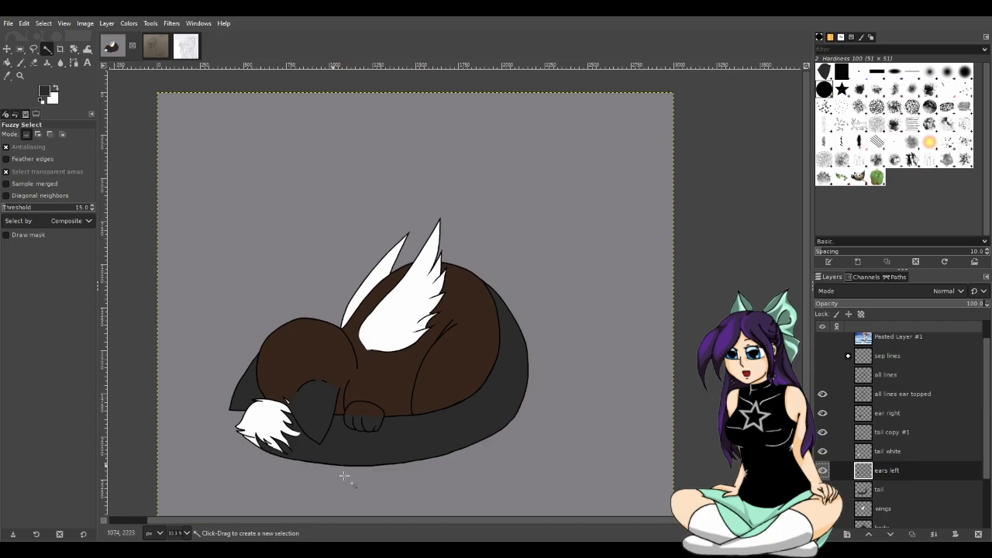
# - Make the tail white layer active and hide the ear right and all lines ear topped layers
pyautogui.scroll(2, 237, 477)
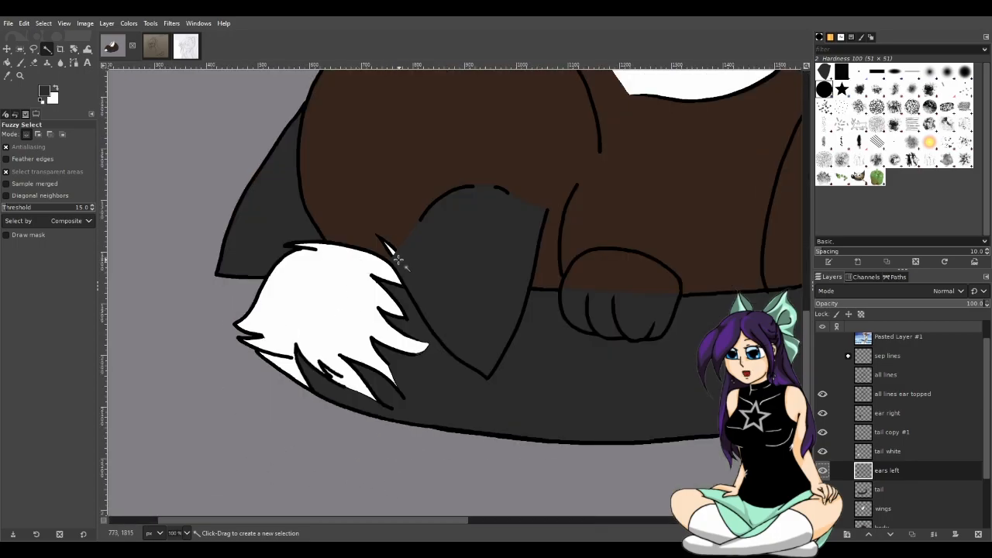
pyautogui.click(895, 452)
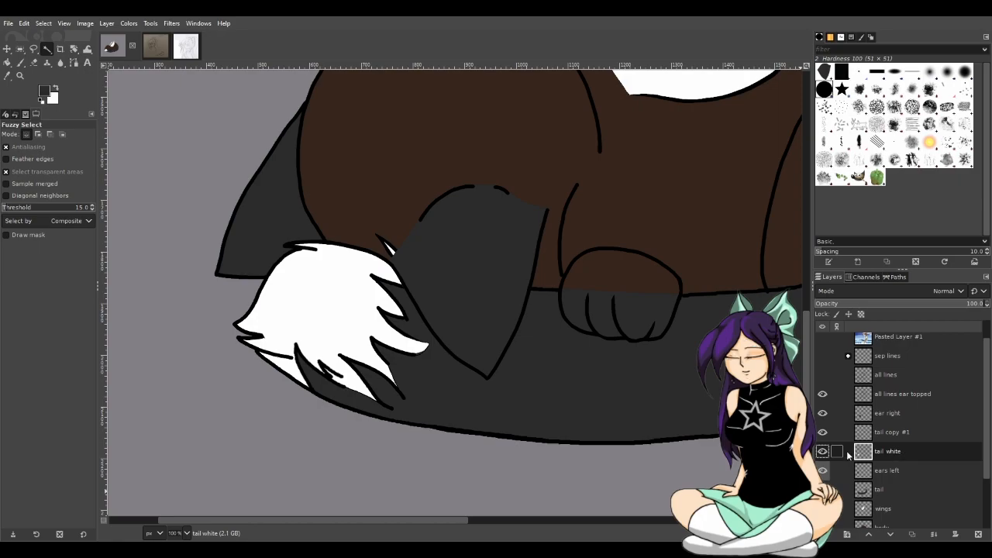
pyautogui.click(823, 413)
pyautogui.click(822, 395)
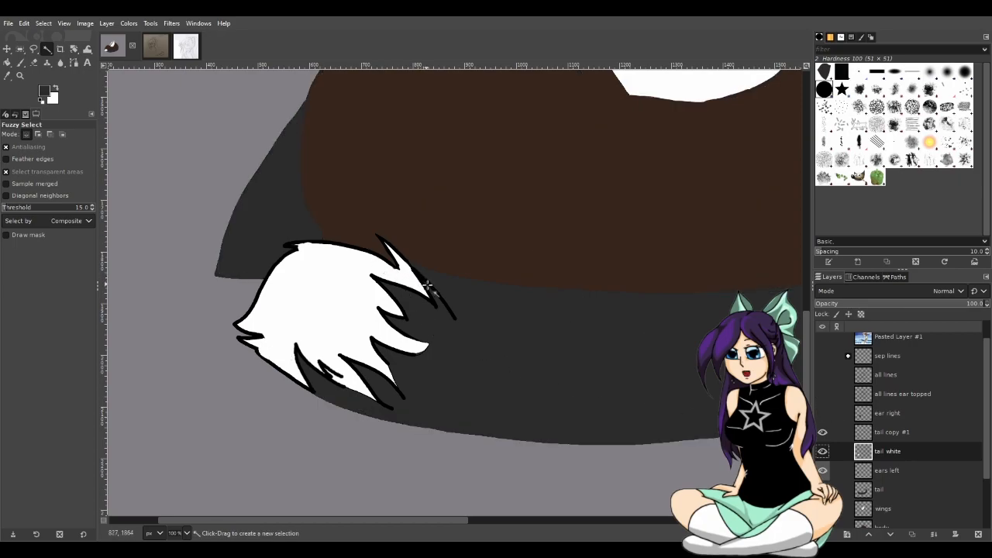
pyautogui.scroll(1, 496, 299)
pyautogui.scroll(-1, 496, 299)
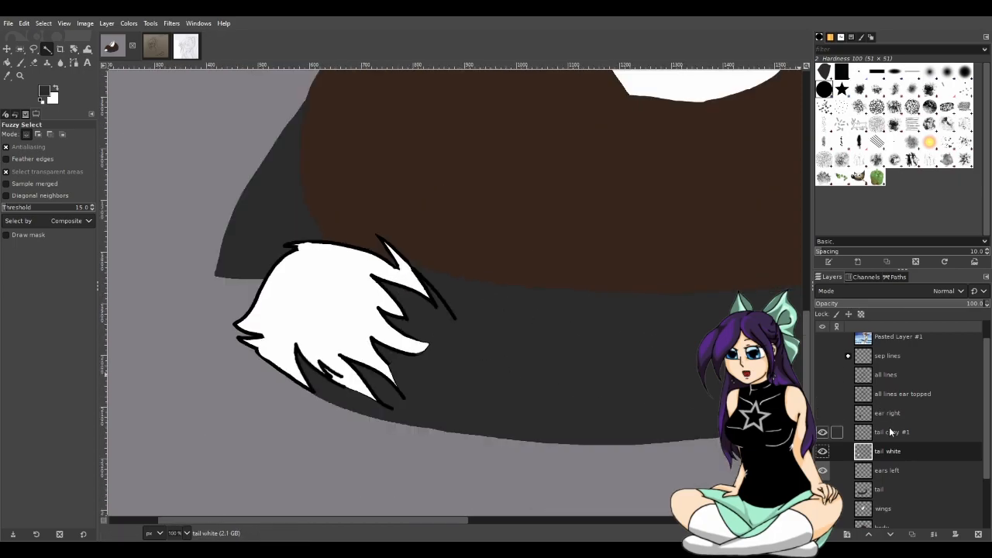
# - Toggle the ear right layer's visibility to check how the ear covers the upper tuft of the white tail tip
pyautogui.click(822, 413)
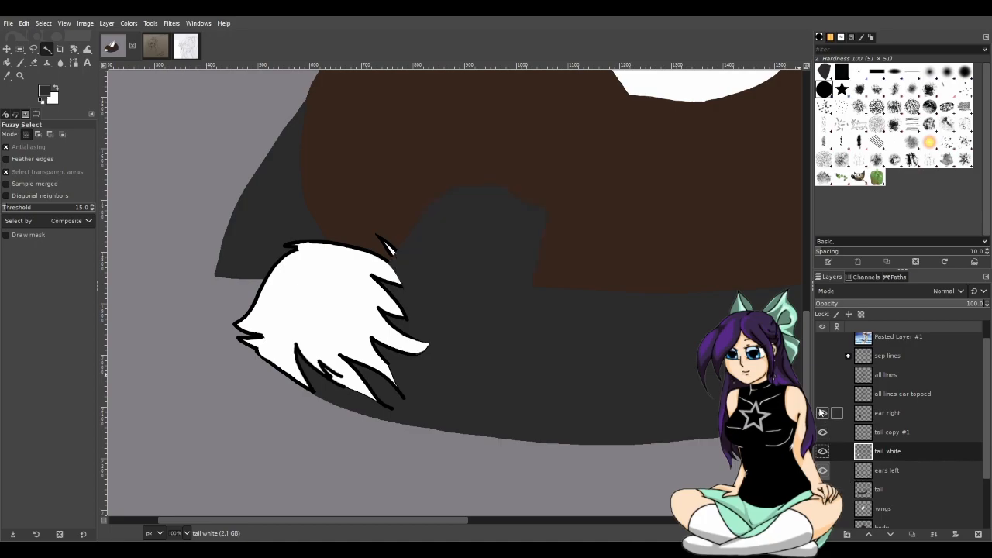
pyautogui.click(822, 413)
pyautogui.click(822, 413)
pyautogui.click(822, 413)
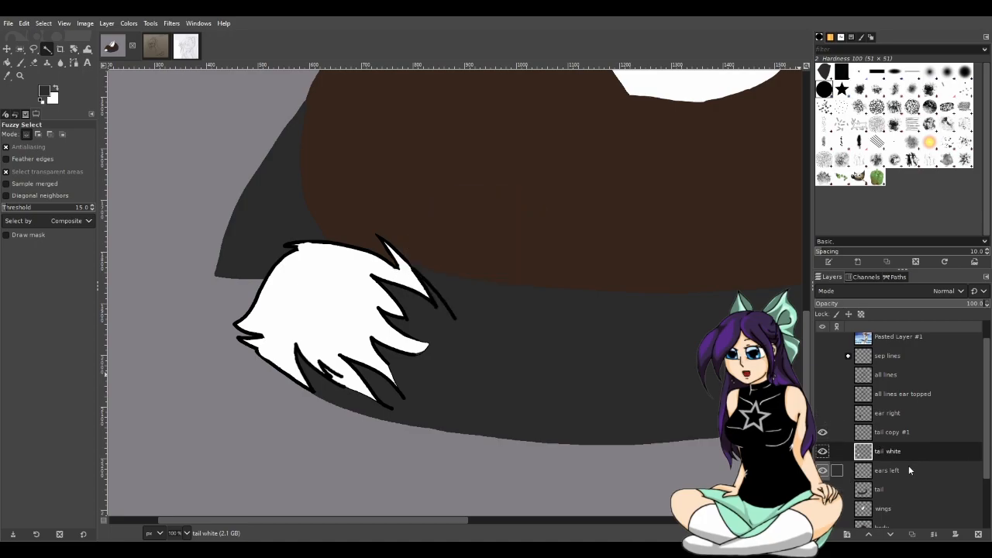
pyautogui.scroll(1, 902, 458)
pyautogui.scroll(-1, 901, 483)
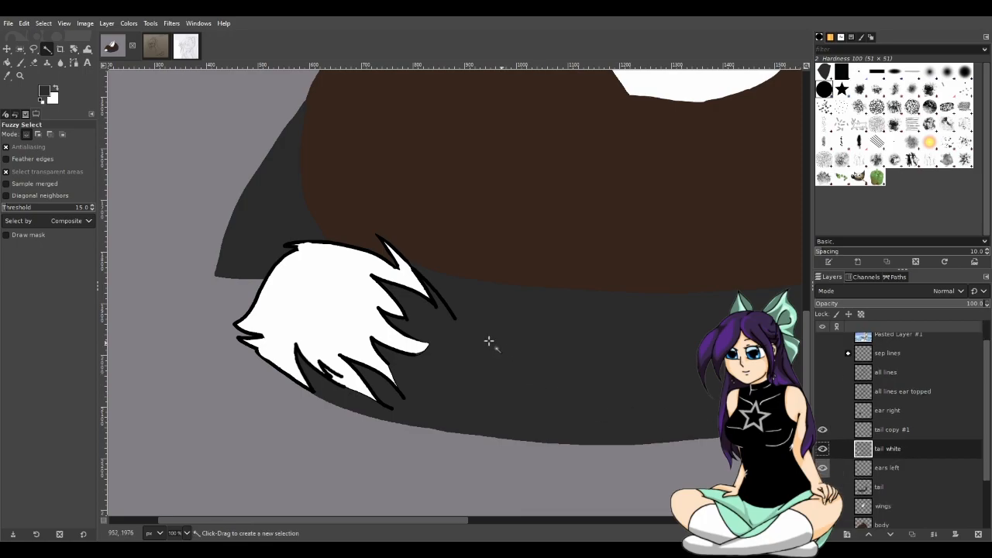
# - Cut the upper white tuft from the tail white layer, paste it, and shift it left, away from the ear
pyautogui.keyDown('ctrl'); pyautogui.scroll(1, 410, 260); pyautogui.keyUp('ctrl')
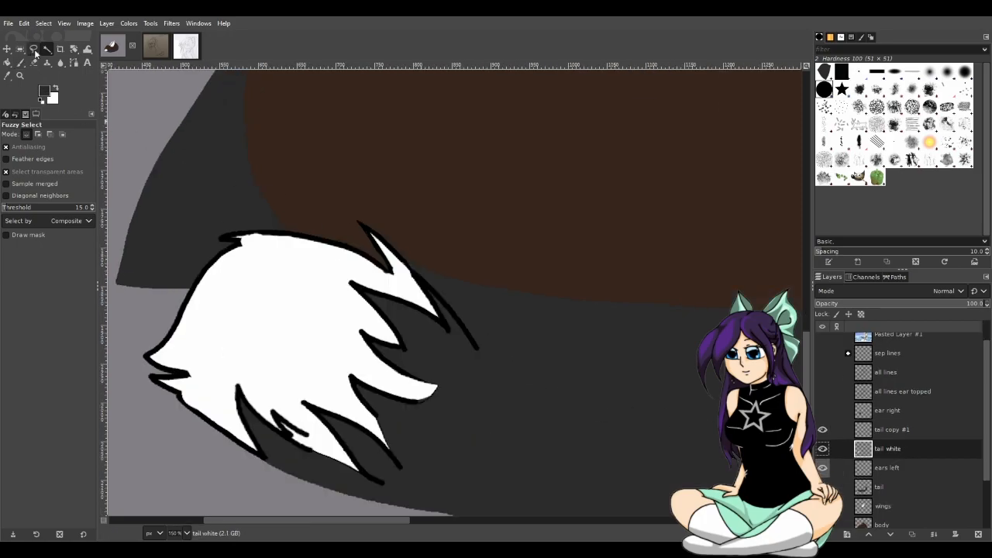
pyautogui.press('f')
pyautogui.moveTo(355, 214)
pyautogui.mouseDown()
pyautogui.moveTo(391, 271)
pyautogui.moveTo(471, 355)
pyautogui.moveTo(461, 271)
pyautogui.moveTo(370, 209)
pyautogui.moveTo(355, 215)
pyautogui.mouseUp()
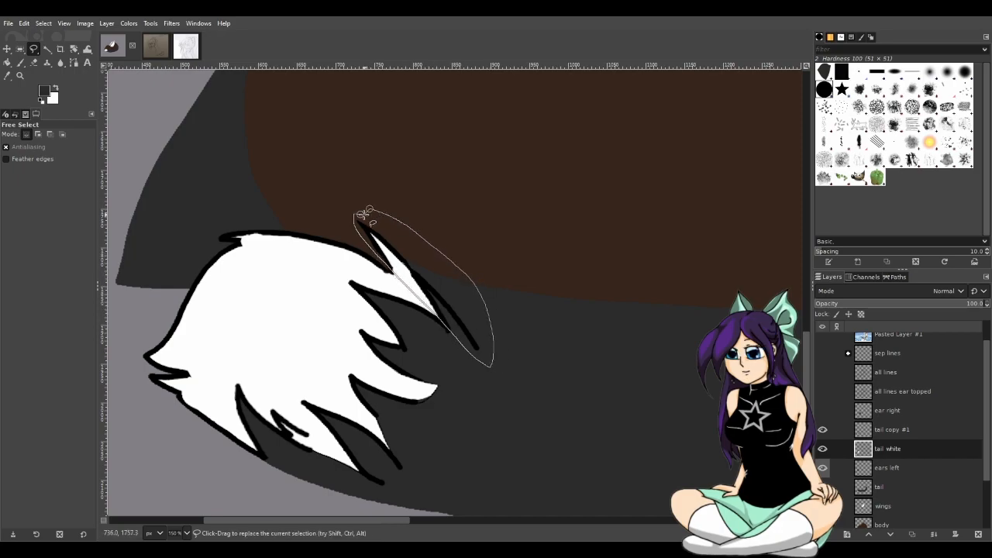
pyautogui.press('Return')
pyautogui.hotkey('ctrl', 'x')
pyautogui.hotkey('ctrl', 'v')
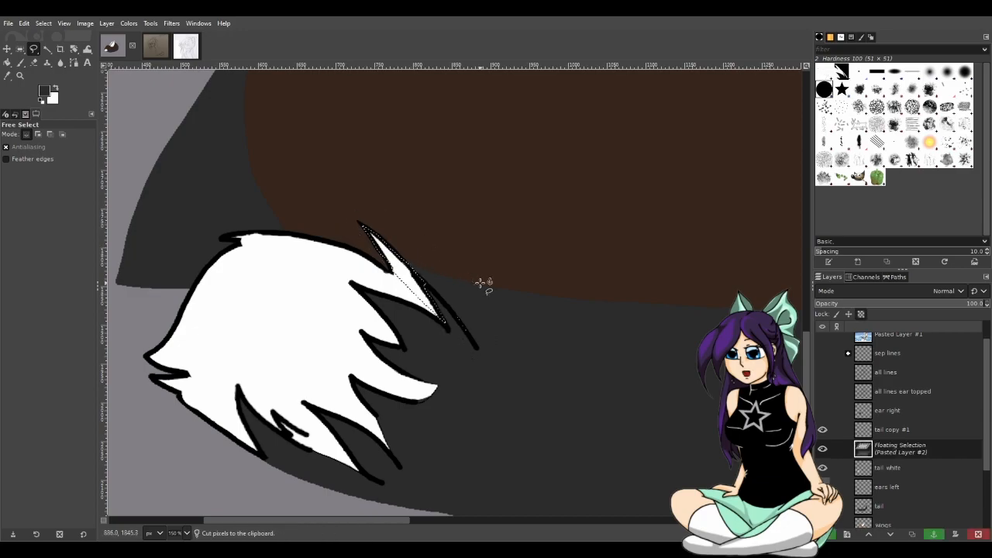
pyautogui.click(8, 49)
pyautogui.moveTo(416, 284); pyautogui.dragTo(386, 283)
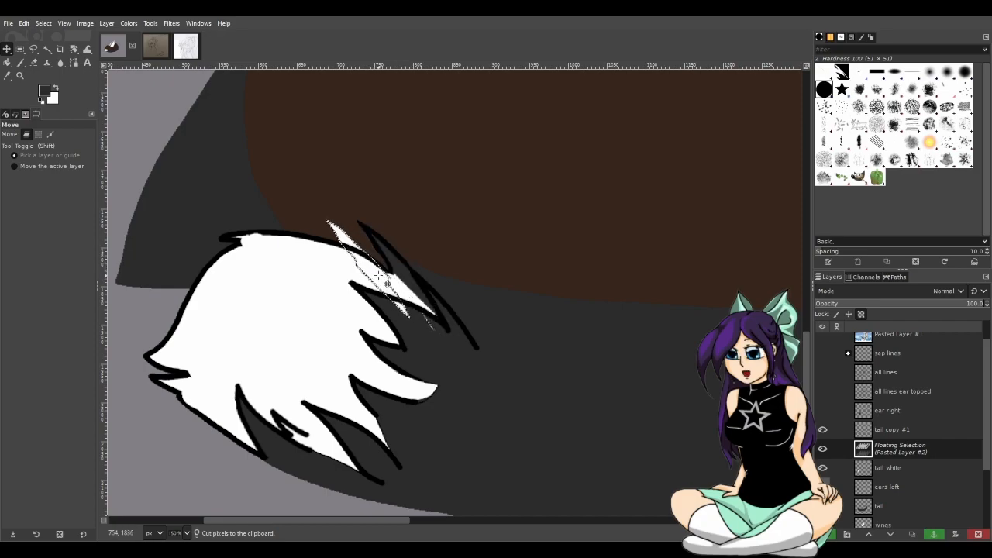
# - With the ear right layer shown, rotate the pasted white tuft slightly about its upper tip and make it a new layer
pyautogui.click(824, 410)
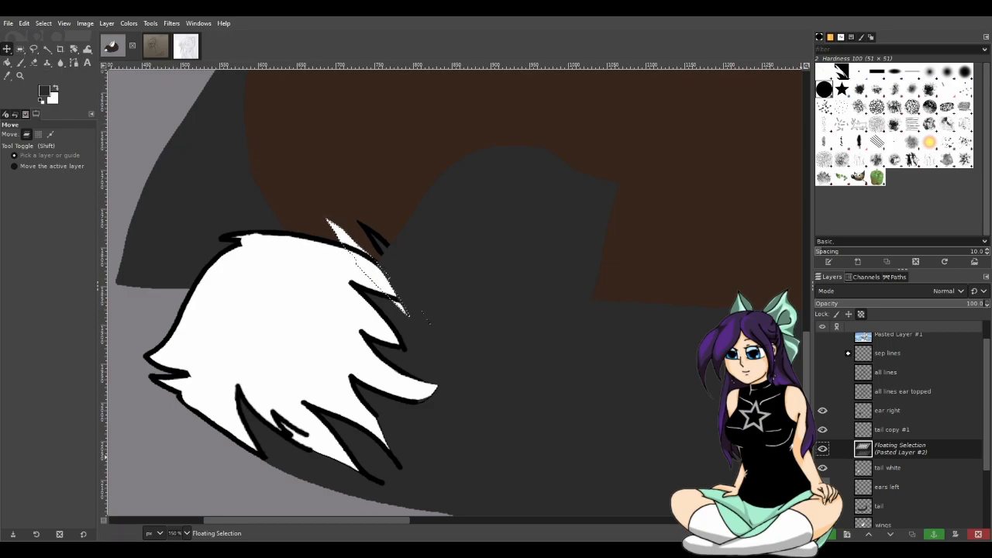
pyautogui.hotkey('shift', 'r')
pyautogui.click(397, 293)
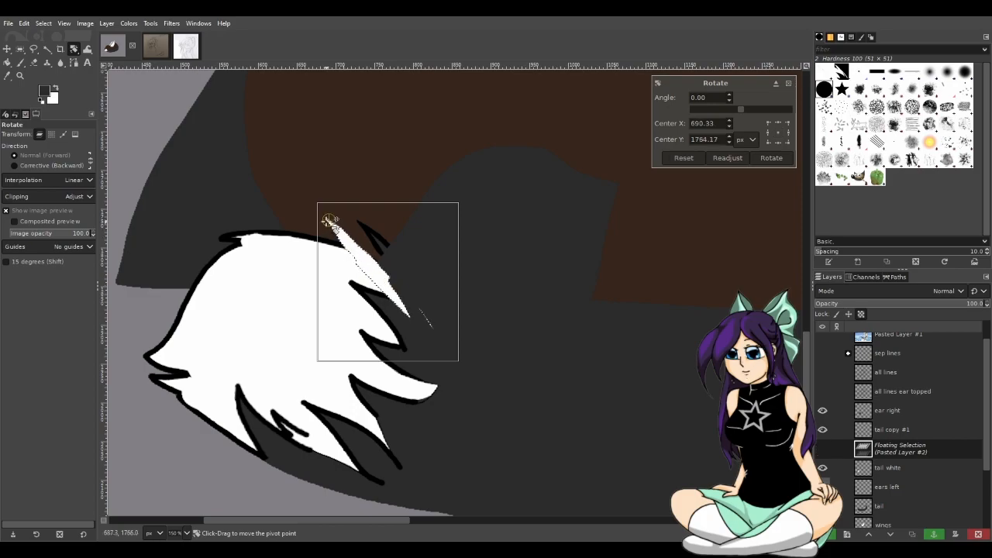
pyautogui.moveTo(409, 303); pyautogui.dragTo(428, 322)
pyautogui.click(771, 157)
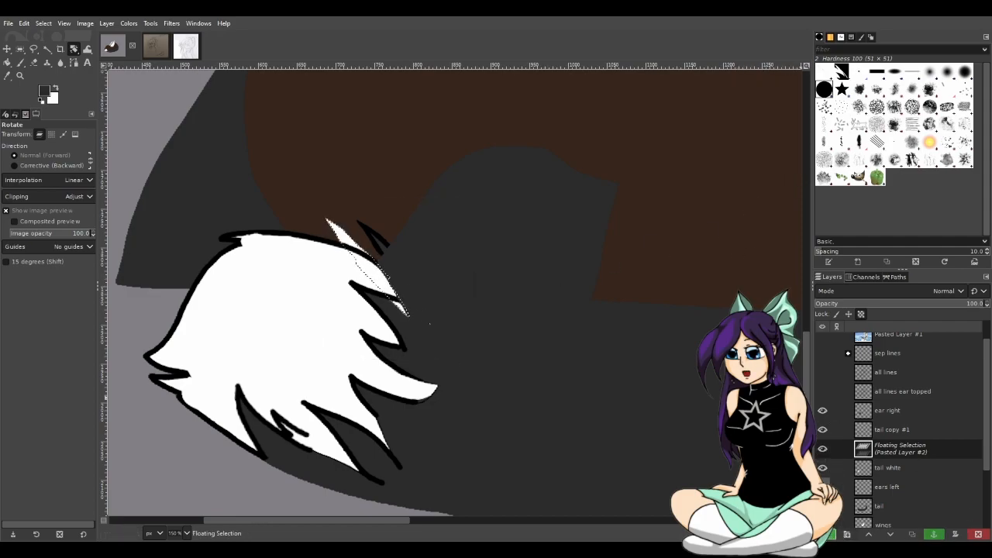
pyautogui.click(934, 534)
# - Select the tail copy #1 layer, compare its outline with the moved tuft, and hide the ear right layer
pyautogui.click(892, 430)
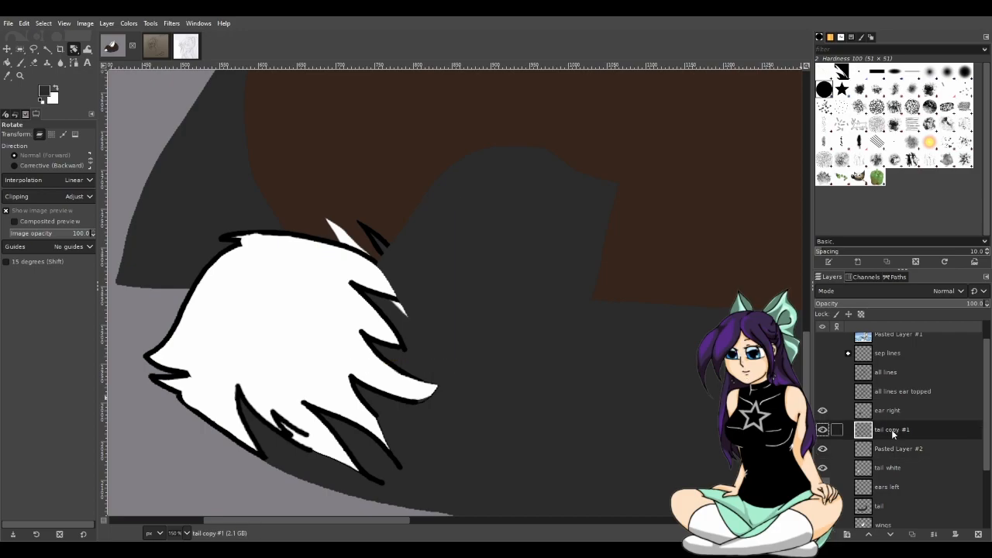
pyautogui.click(822, 429)
pyautogui.click(822, 430)
pyautogui.click(822, 429)
pyautogui.click(822, 430)
pyautogui.click(822, 411)
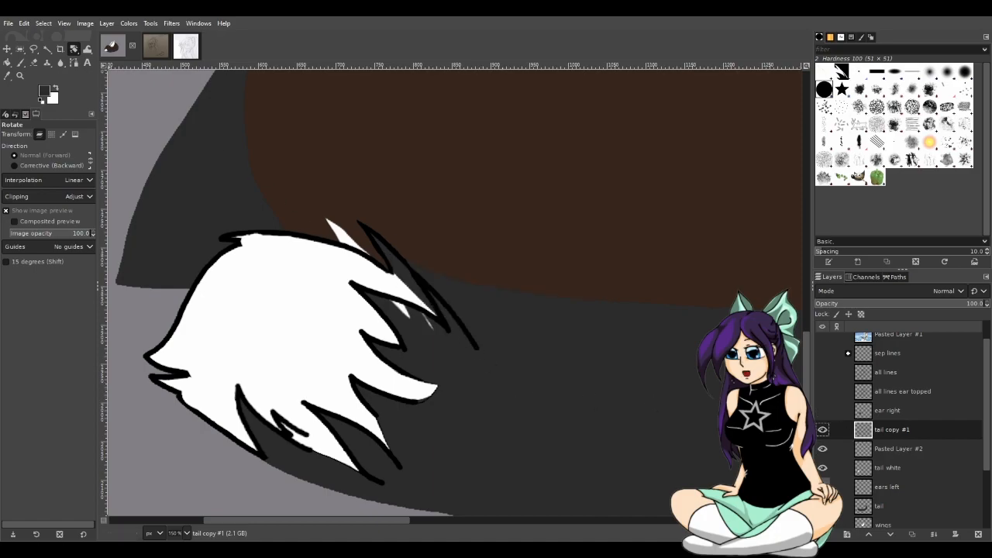
# - Cut the upper tuft's outline from the tail copy #1 layer, paste it, and move it onto the shifted white tuft
pyautogui.click(35, 46)
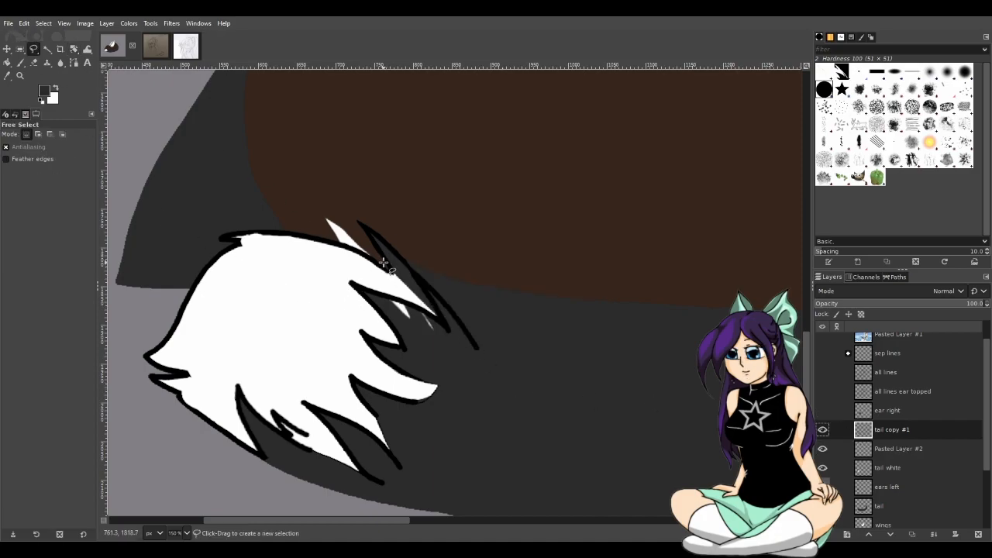
pyautogui.moveTo(405, 286)
pyautogui.mouseDown()
pyautogui.moveTo(462, 345)
pyautogui.moveTo(509, 355)
pyautogui.moveTo(356, 195)
pyautogui.moveTo(350, 221)
pyautogui.moveTo(372, 253)
pyautogui.mouseUp()
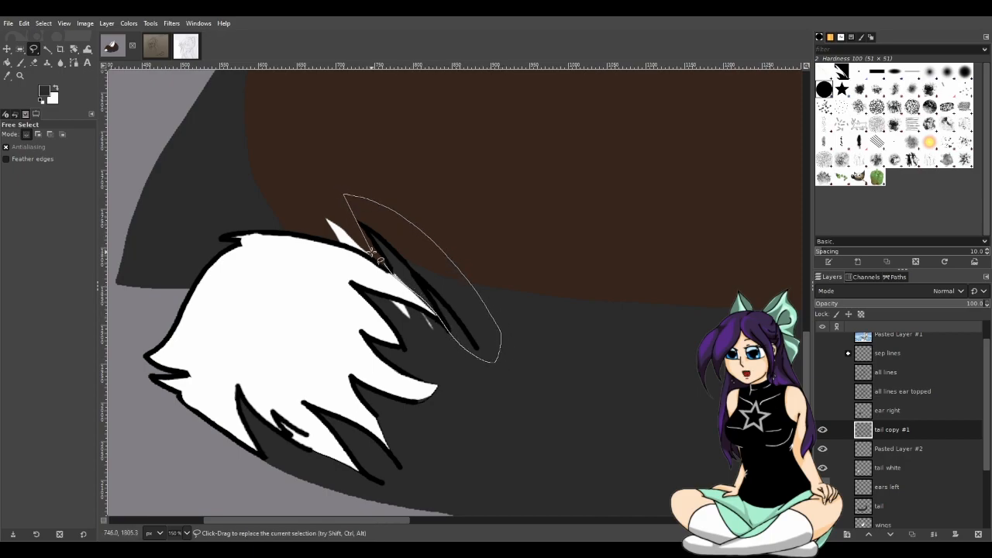
pyautogui.press('Return')
pyautogui.hotkey('ctrl', 'x')
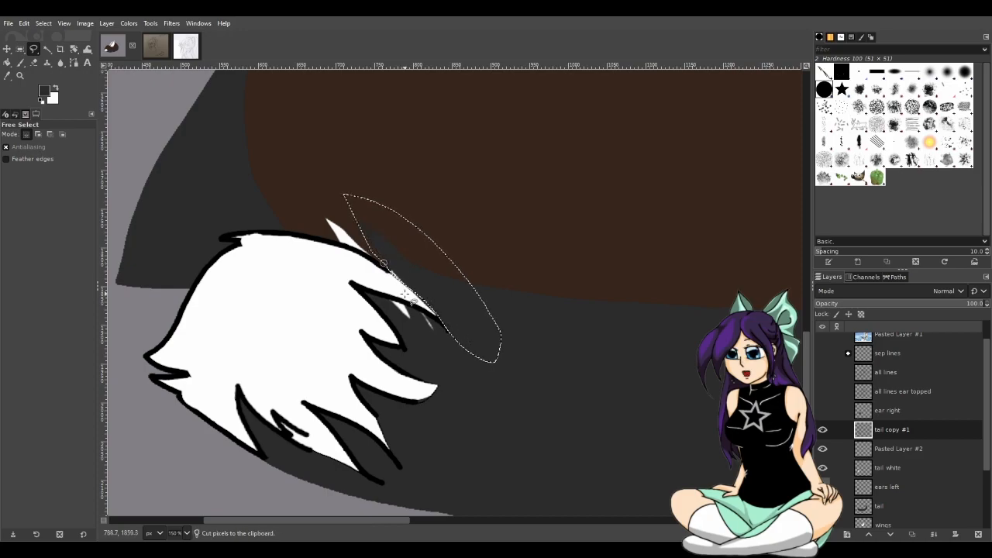
pyautogui.hotkey('ctrl', 'v')
pyautogui.click(7, 49)
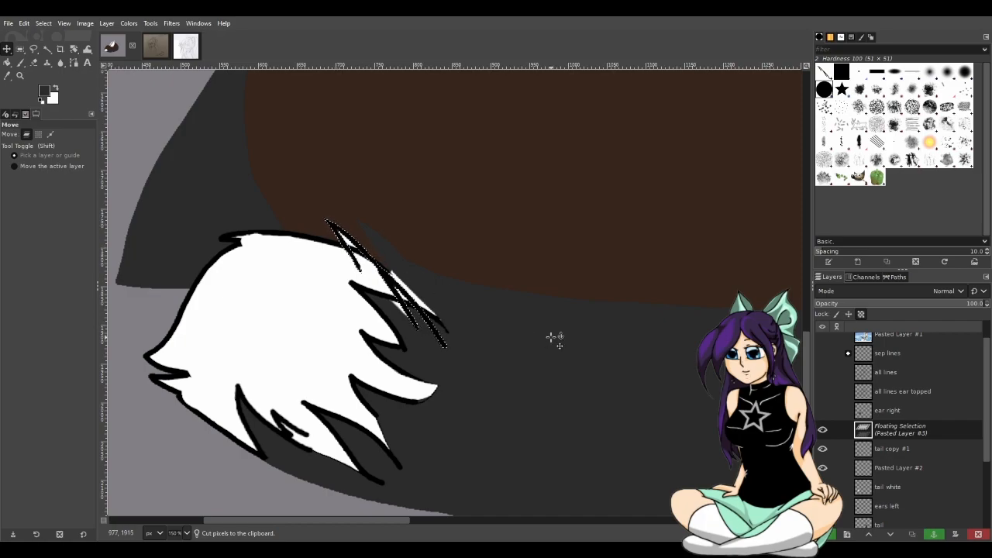
# - Show the ear right and all lines ear topped layers, check the tuft outline against the ear, and make the floating outline a new layer
pyautogui.click(825, 411)
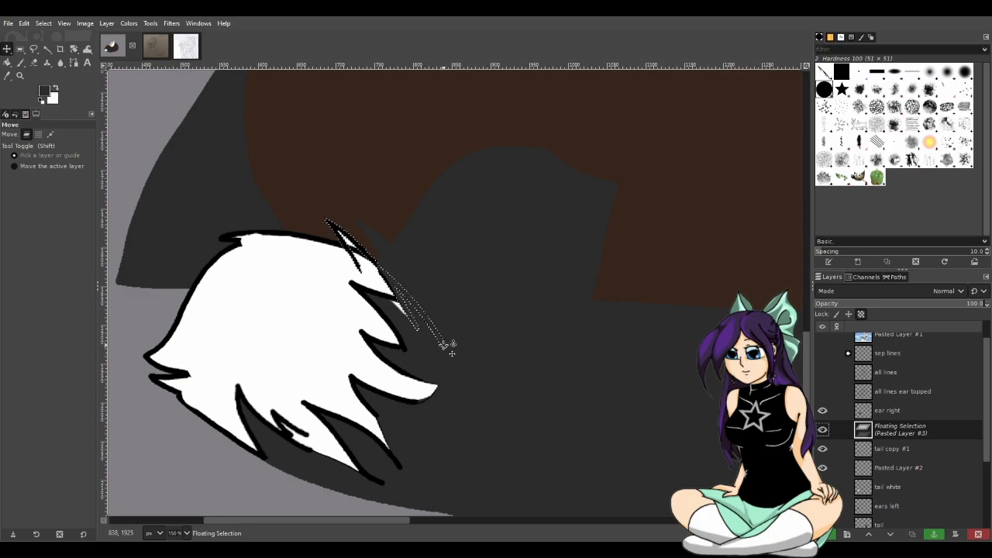
pyautogui.click(823, 392)
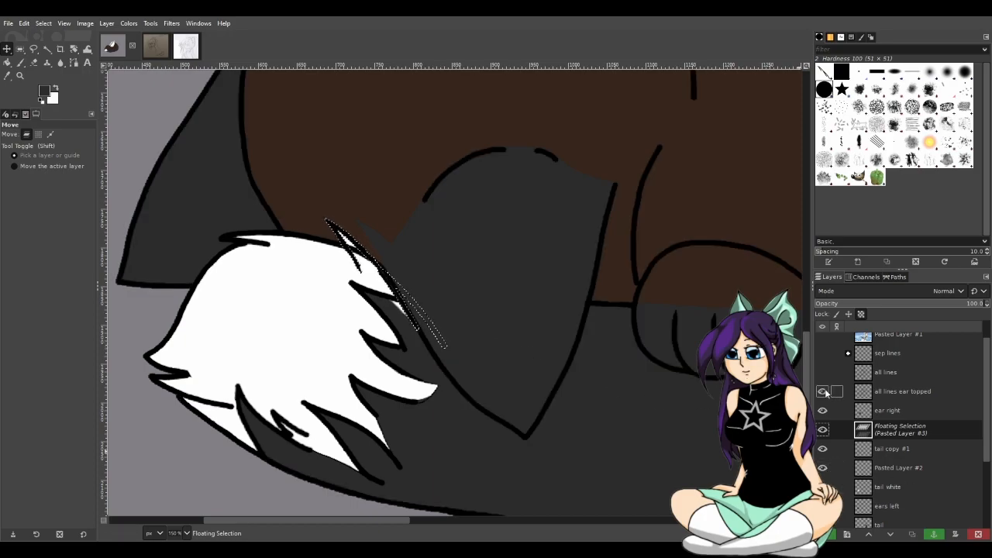
pyautogui.scroll(-1, 463, 419)
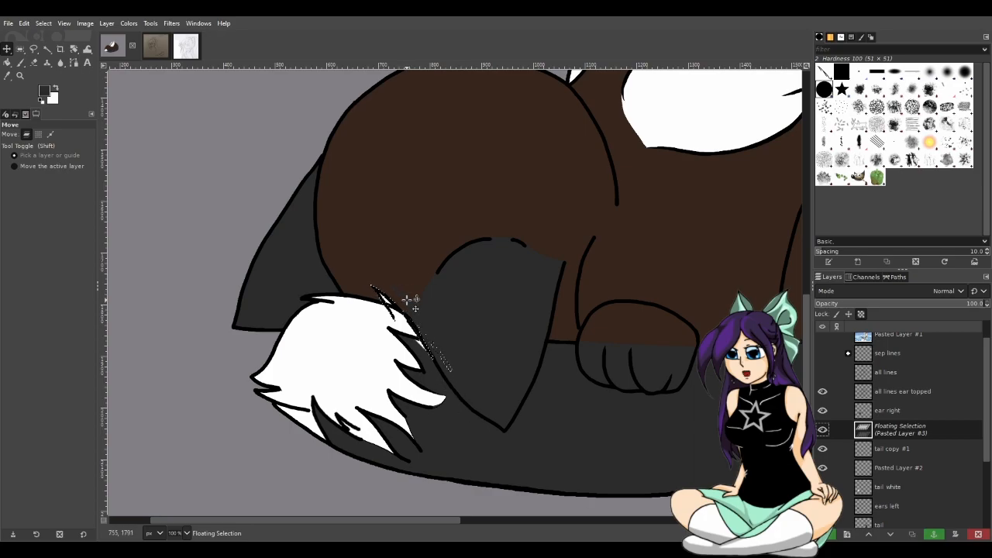
pyautogui.scroll(2, 409, 299)
pyautogui.scroll(-1, 413, 311)
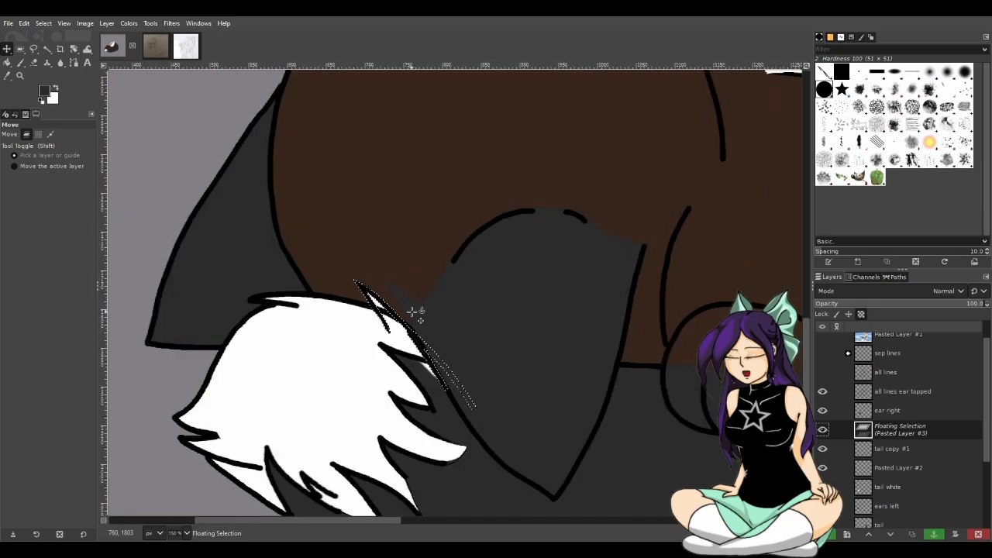
pyautogui.scroll(1, 419, 325)
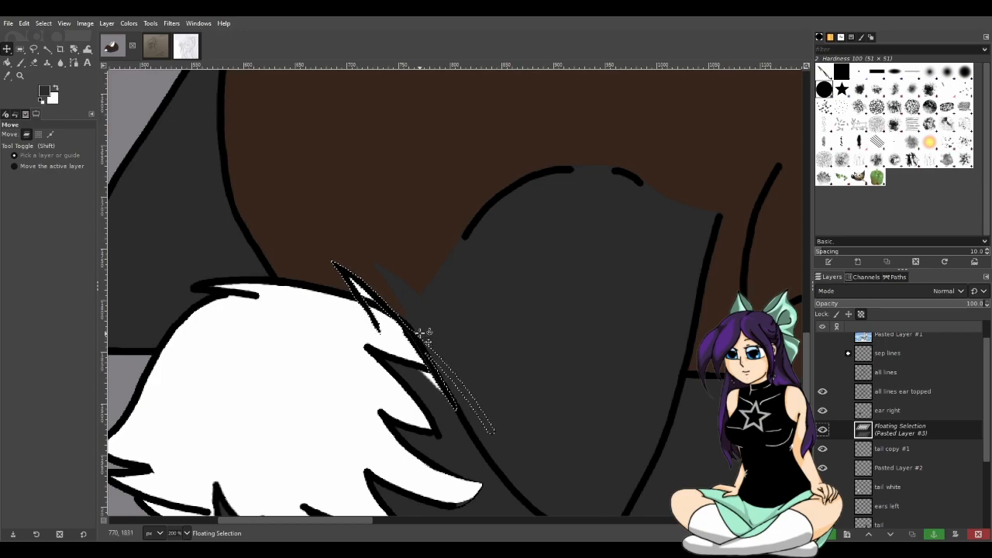
pyautogui.scroll(-2, 496, 379)
pyautogui.scroll(-1, 497, 380)
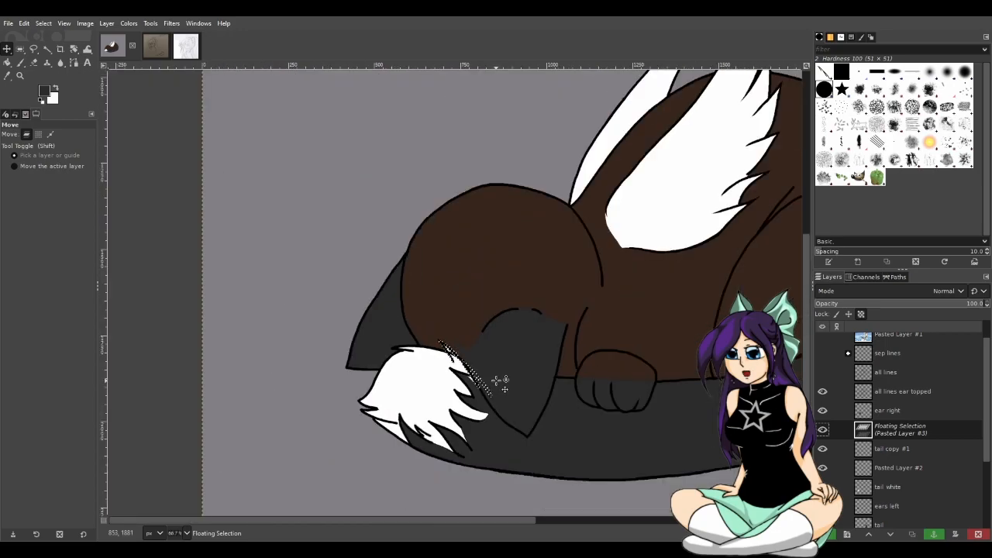
pyautogui.scroll(1, 497, 380)
pyautogui.click(830, 535)
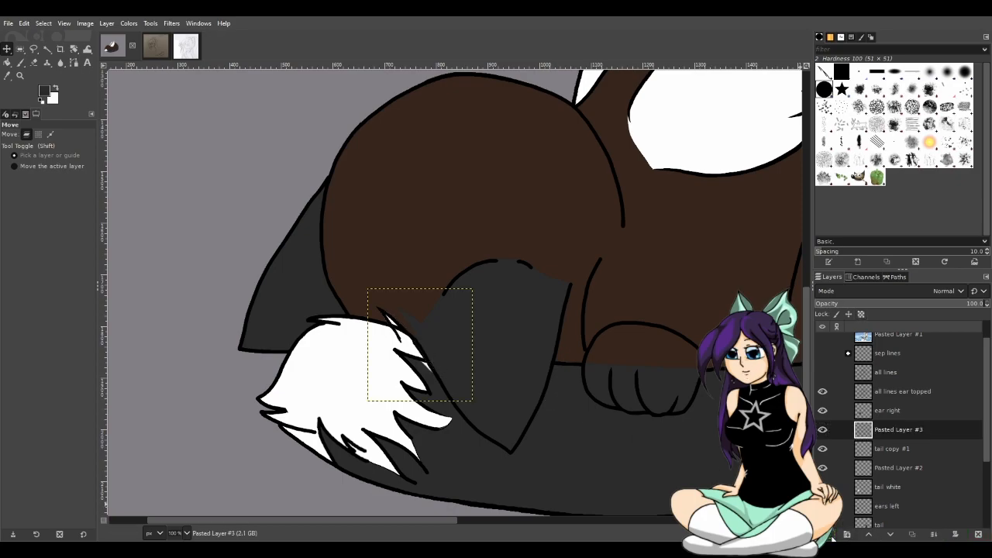
# - Hide the all lines ear topped, ear right, body and wings layers along with the grey background
pyautogui.click(822, 392)
pyautogui.click(822, 410)
pyautogui.scroll(-3, 829, 434)
pyautogui.scroll(-1, 834, 457)
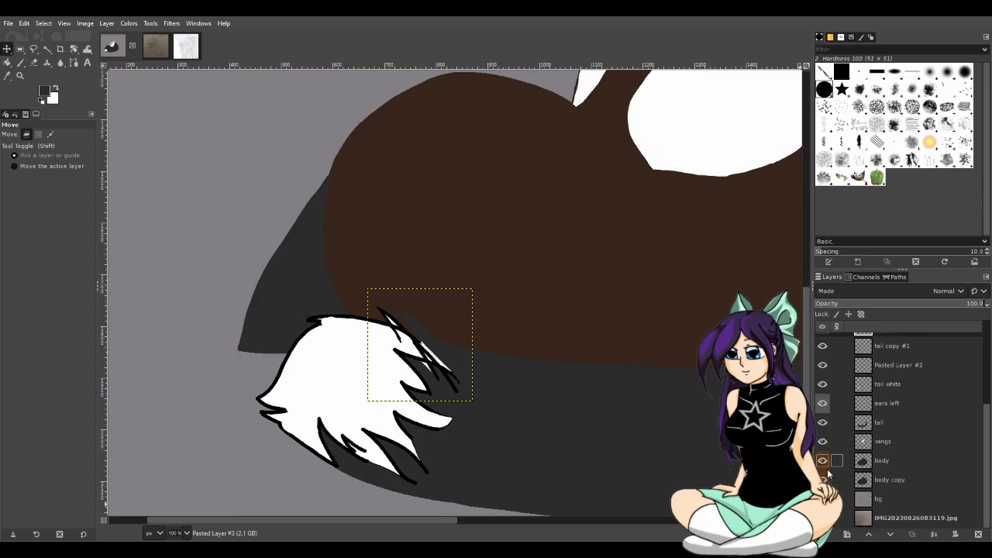
pyautogui.click(823, 480)
pyautogui.click(823, 461)
pyautogui.click(823, 462)
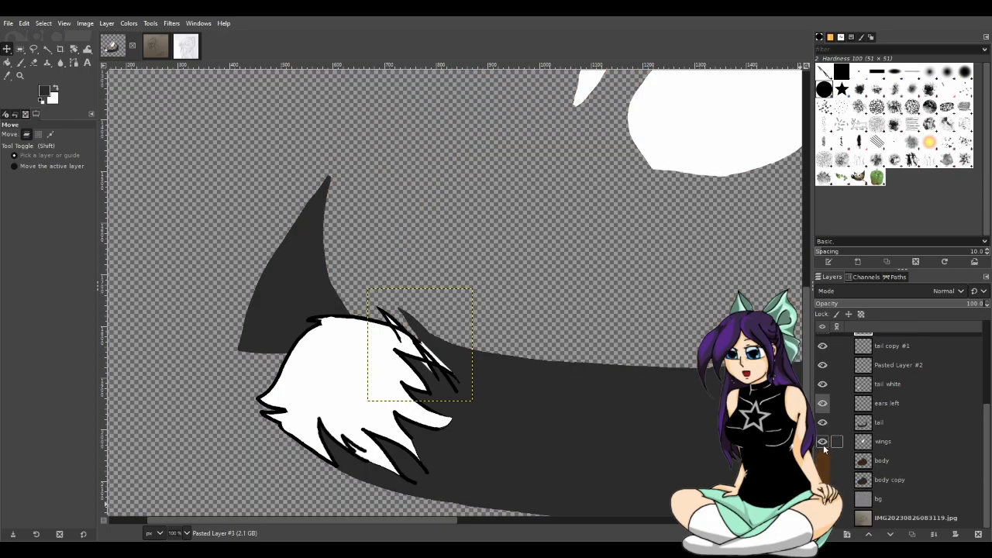
pyautogui.click(823, 442)
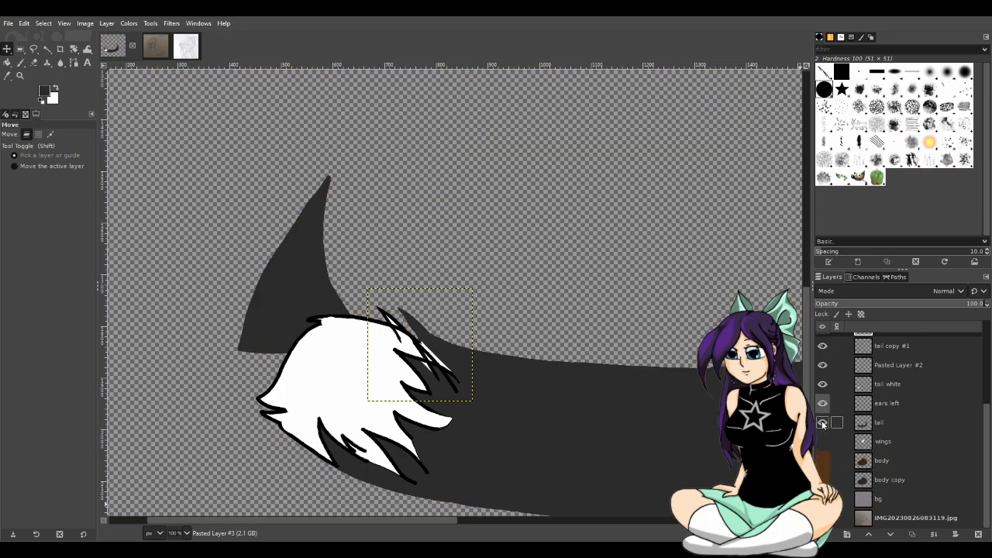
# - Hide the tail and ears left layers to isolate the white tail tip and its outlines
pyautogui.click(822, 423)
pyautogui.click(823, 422)
pyautogui.click(823, 422)
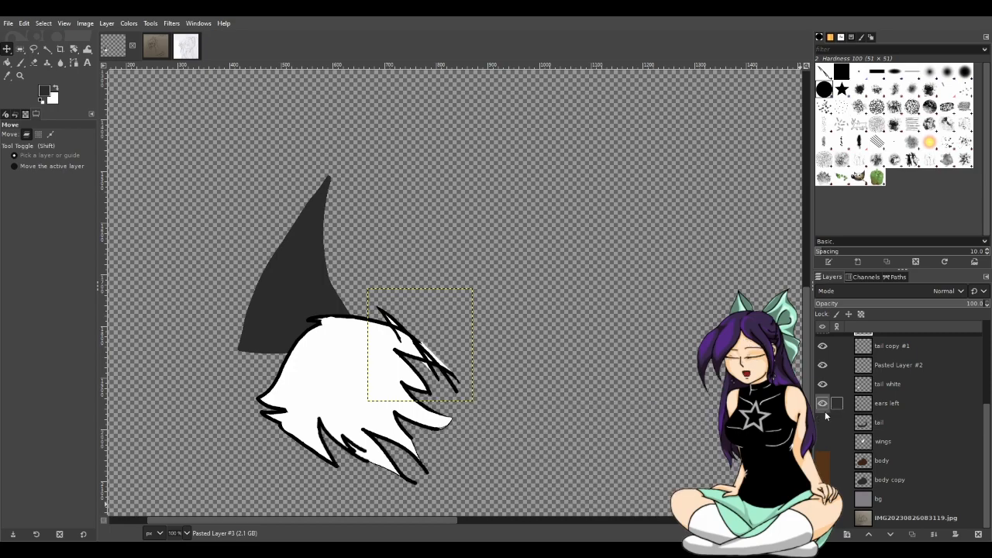
pyautogui.click(824, 404)
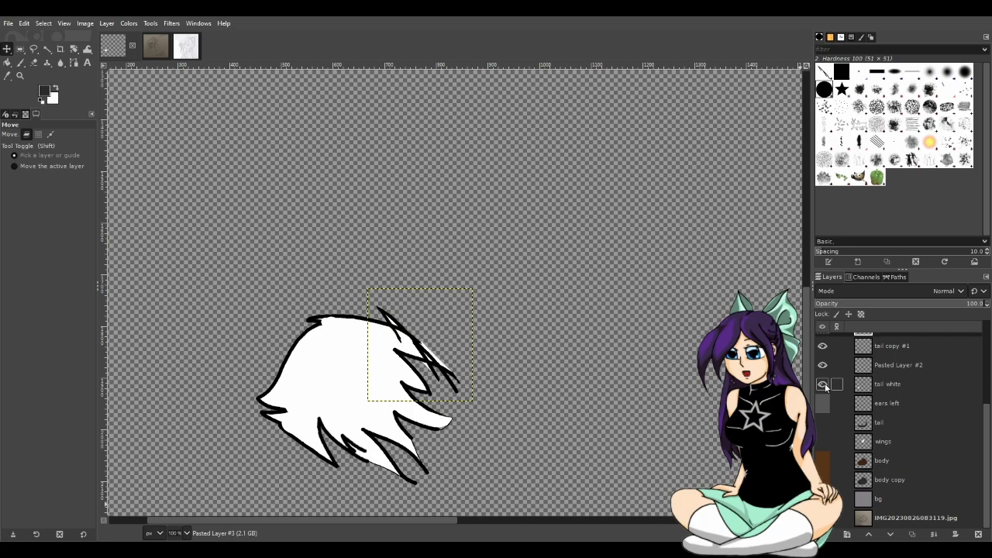
# - Toggle the tail white, Pasted Layer #3 and tail copy #1 layers to examine which tail-tip parts each holds
pyautogui.click(823, 385)
pyautogui.click(824, 385)
pyautogui.click(823, 385)
pyautogui.click(824, 385)
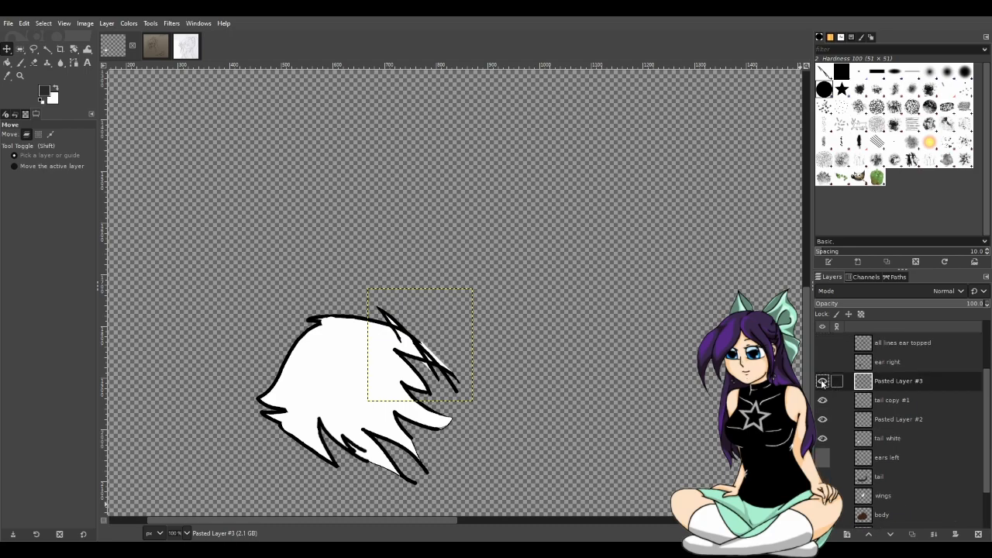
pyautogui.click(823, 380)
pyautogui.click(822, 381)
pyautogui.click(822, 400)
pyautogui.click(822, 400)
pyautogui.click(822, 400)
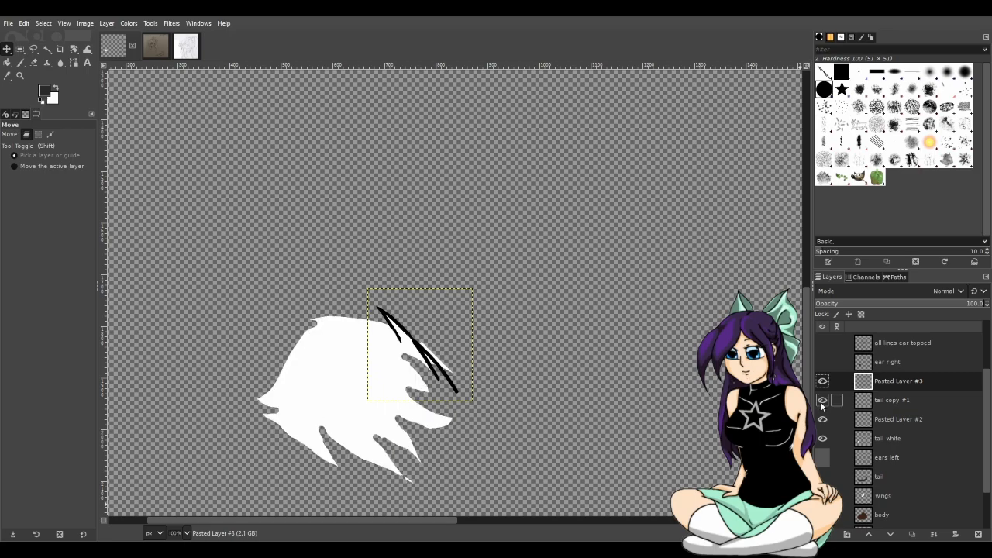
pyautogui.click(823, 400)
# - Hide Pasted Layer #3 and tail copy #1, and check Pasted Layer #2's white tuft against the tail tip
pyautogui.click(822, 381)
pyautogui.click(822, 400)
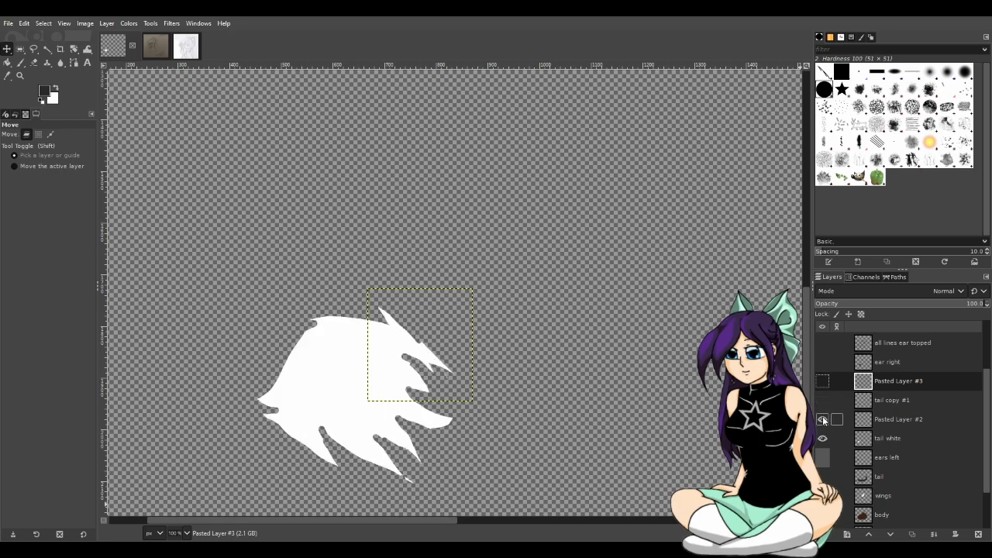
pyautogui.click(822, 419)
pyautogui.click(823, 419)
pyautogui.click(823, 400)
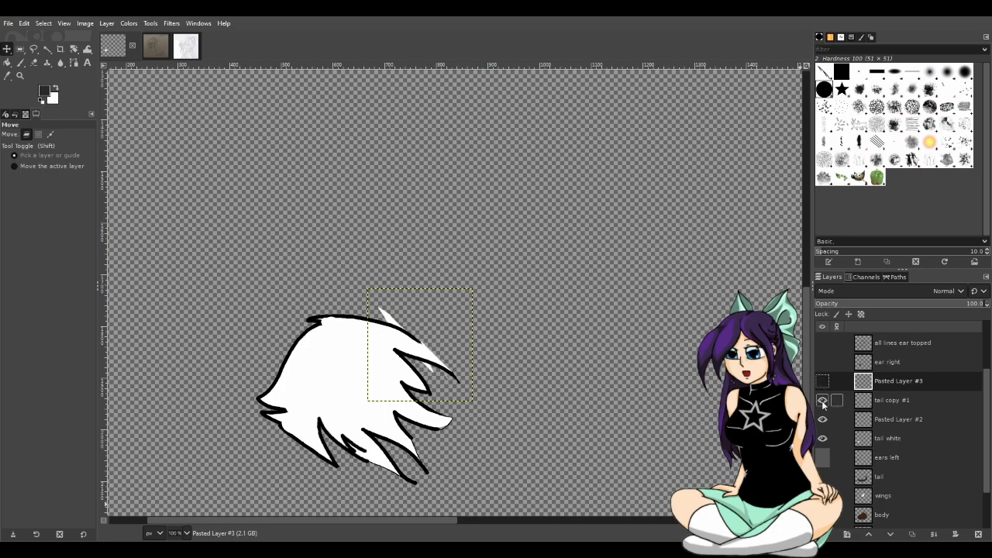
pyautogui.click(822, 400)
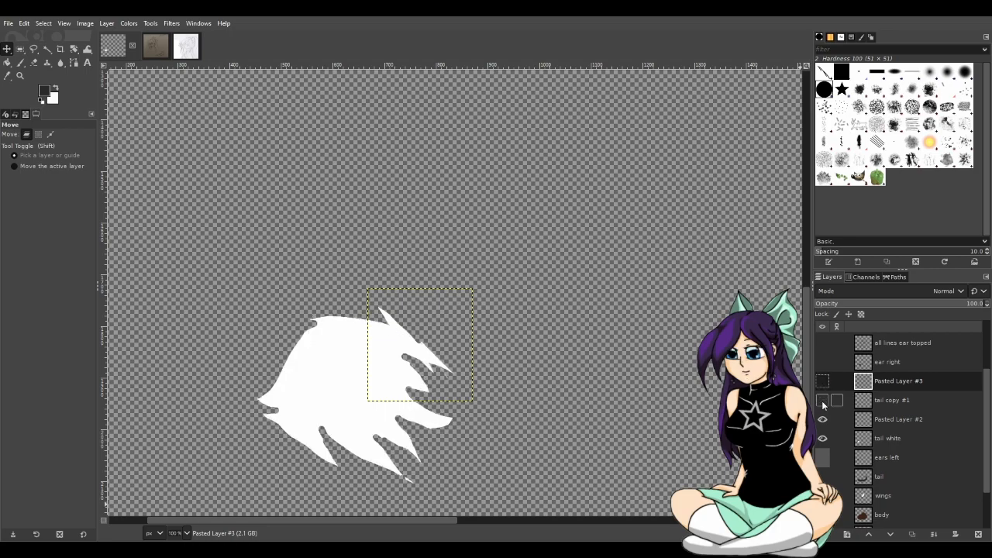
# - Merge Pasted Layer #2 down into the tail white layer
pyautogui.click(892, 420)
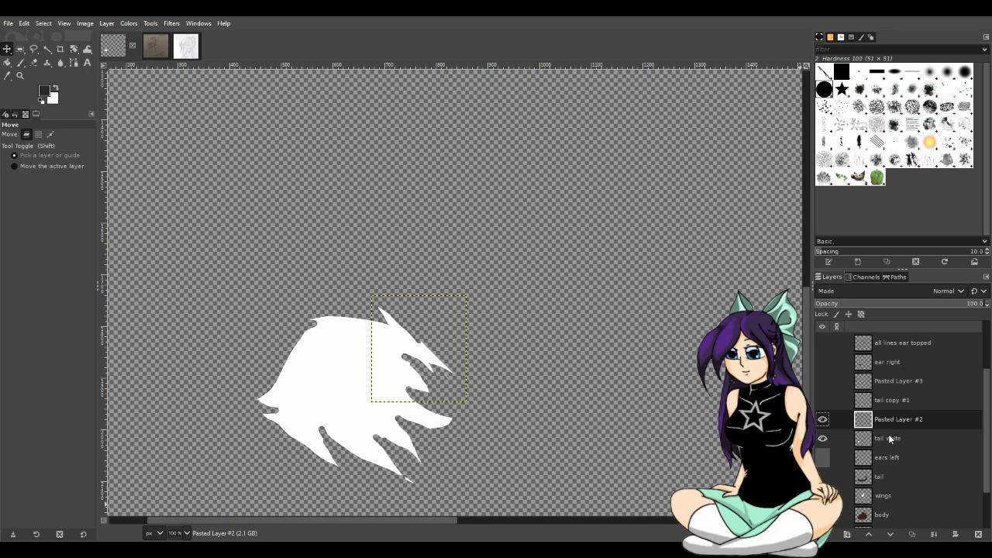
pyautogui.click(888, 438)
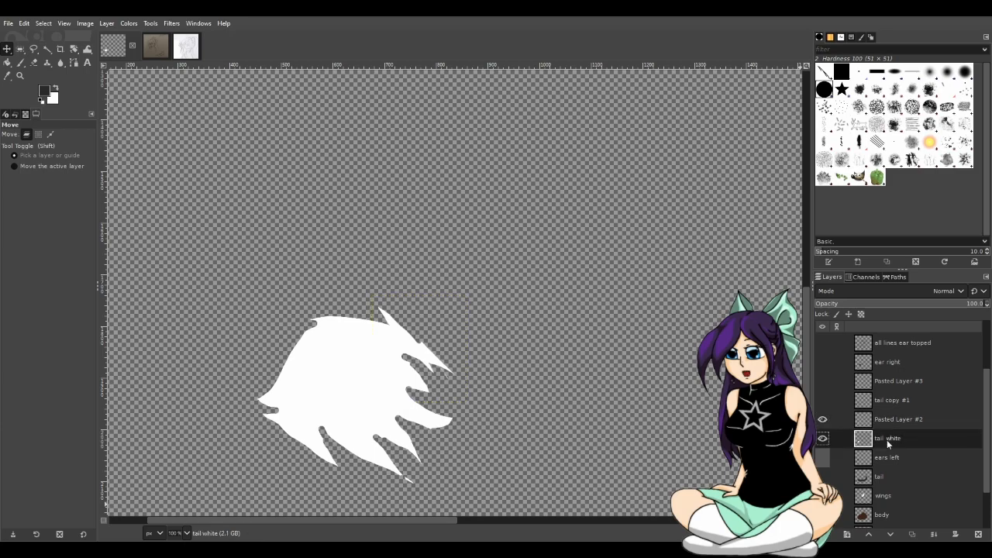
pyautogui.click(925, 482)
# - Hide the tail white layer and show the tail copy #1 and Pasted Layer #3 outlines
pyautogui.click(822, 400)
pyautogui.click(823, 381)
pyautogui.click(822, 362)
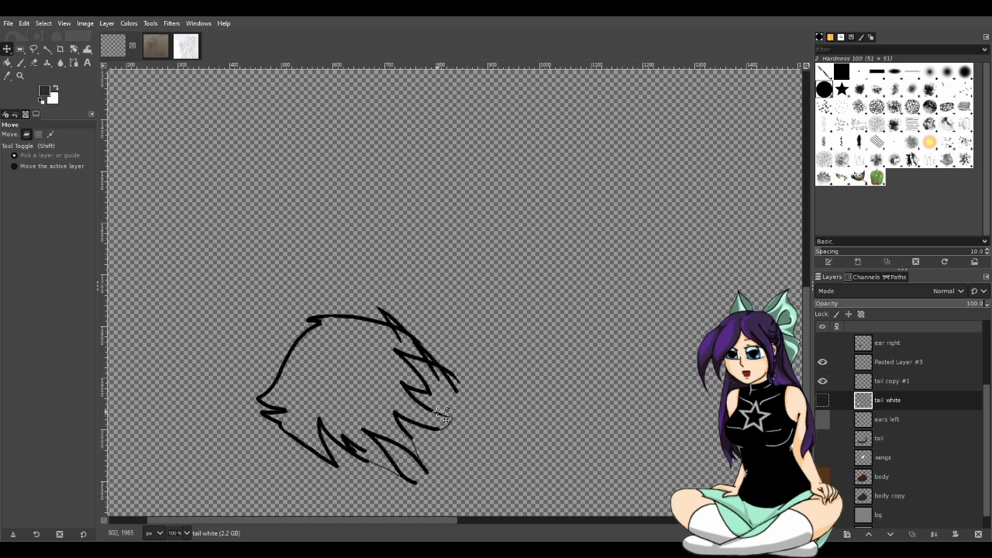
# - Erase the old outline ends protruding past the moved tuft outline on the tail copy #1 layer
pyautogui.scroll(3, 446, 411)
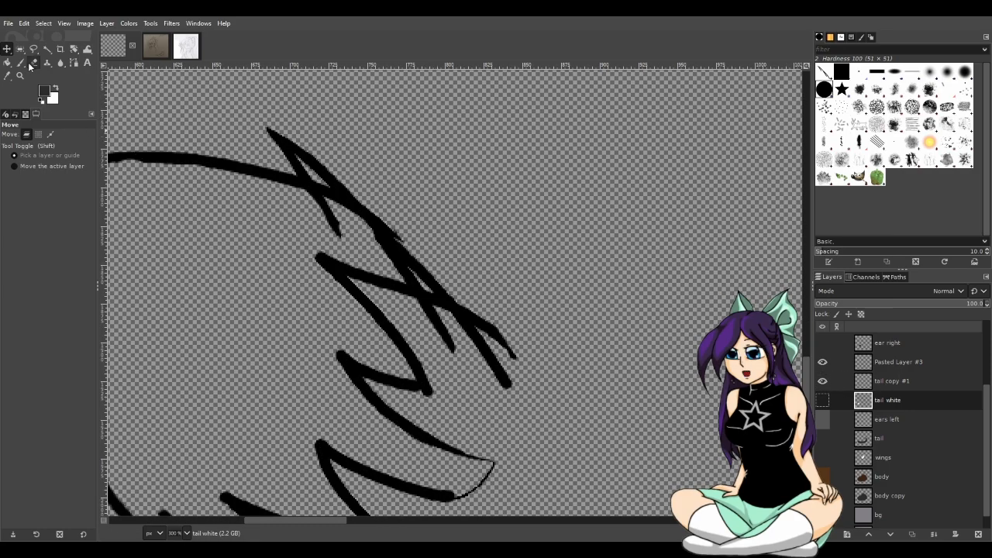
pyautogui.click(32, 63)
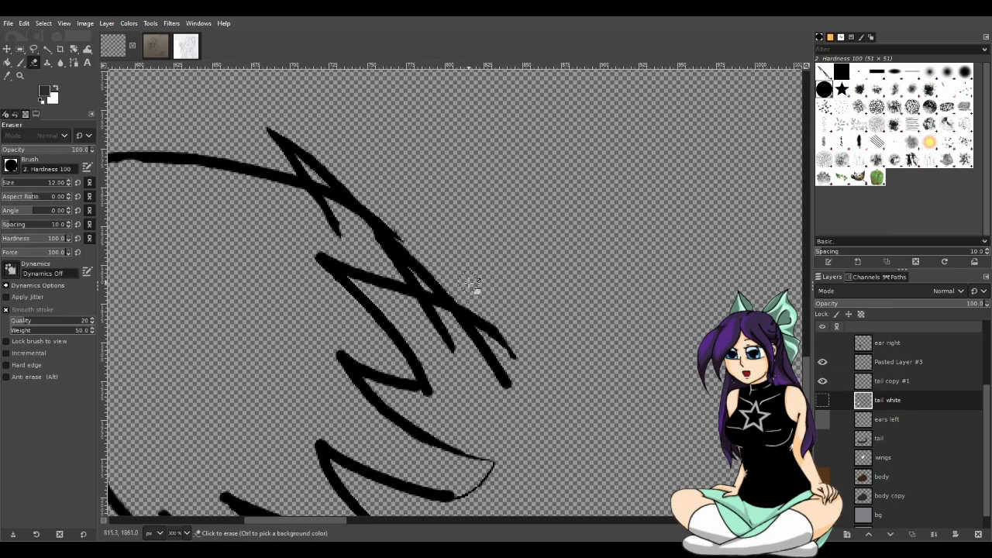
pyautogui.click(491, 331)
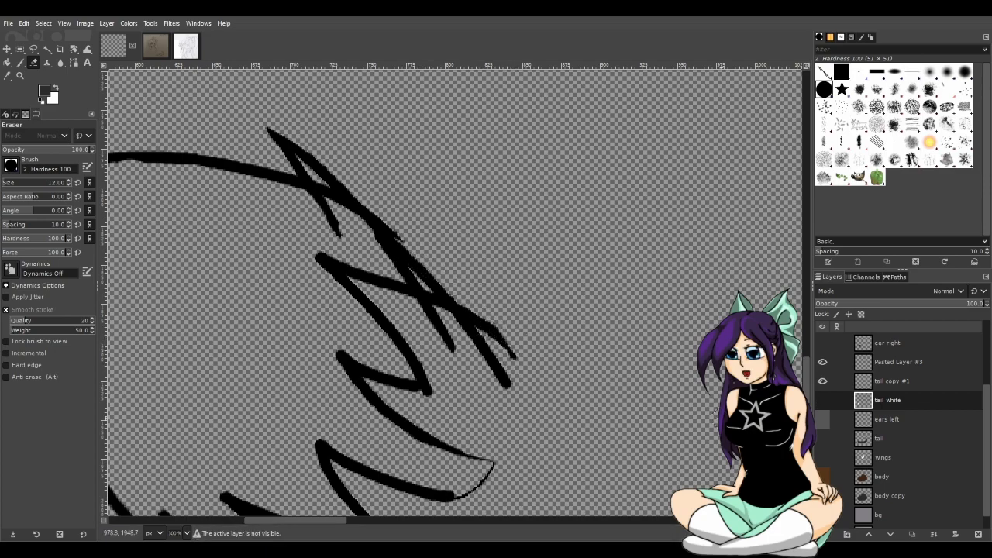
pyautogui.click(904, 381)
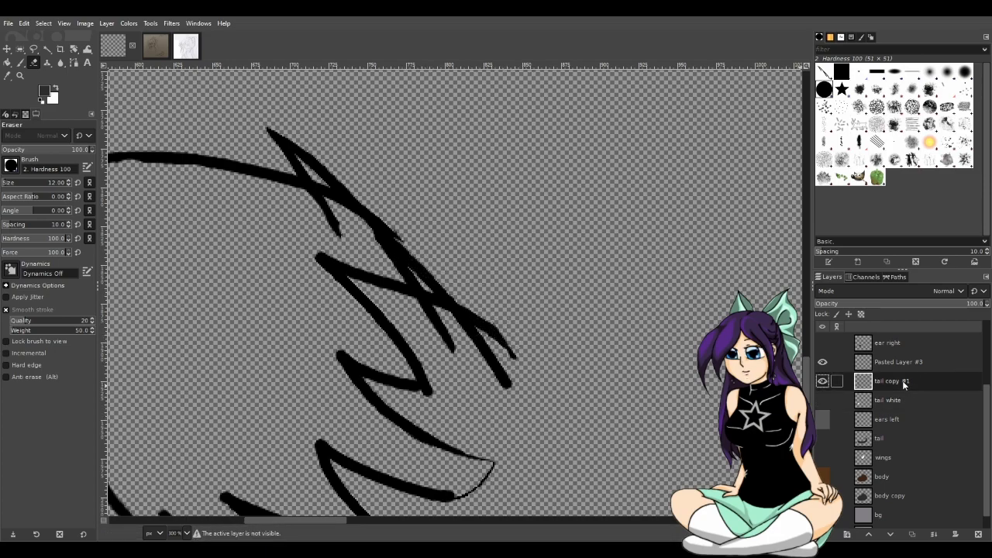
pyautogui.click(837, 362)
pyautogui.click(823, 362)
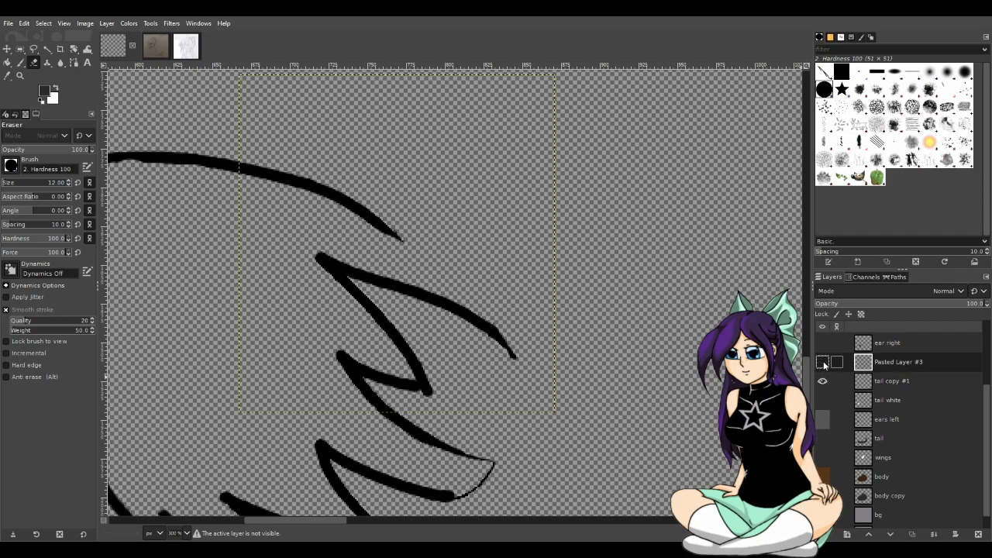
pyautogui.click(823, 362)
pyautogui.click(907, 382)
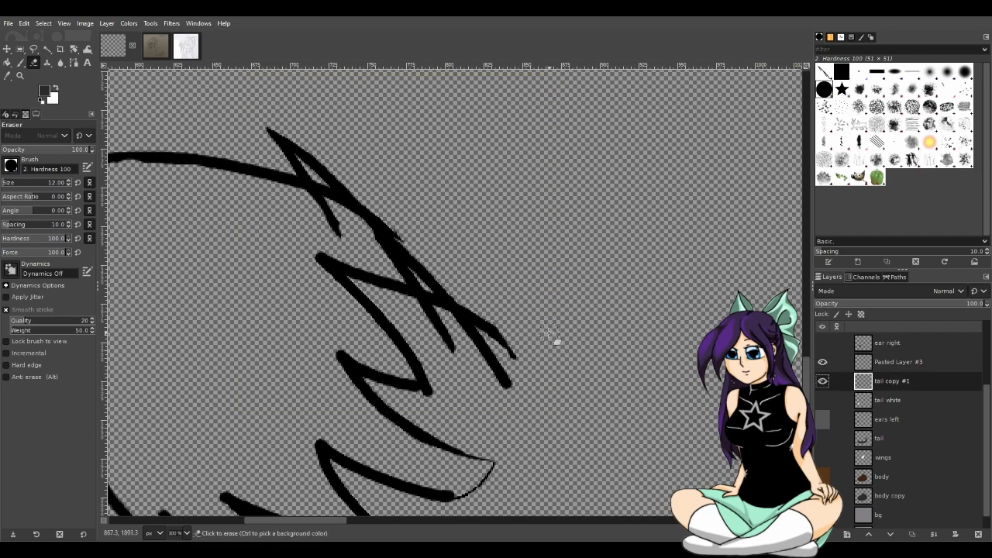
pyautogui.moveTo(518, 355); pyautogui.dragTo(459, 287)
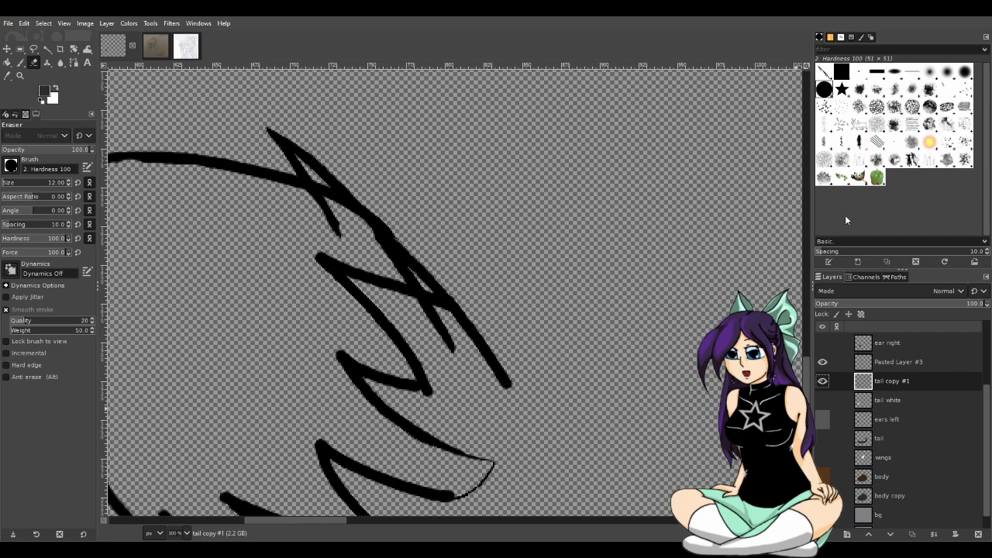
# - Merge Pasted Layer #3 down into tail copy #1, and show the tail white, ear right and tail layers
pyautogui.click(861, 444)
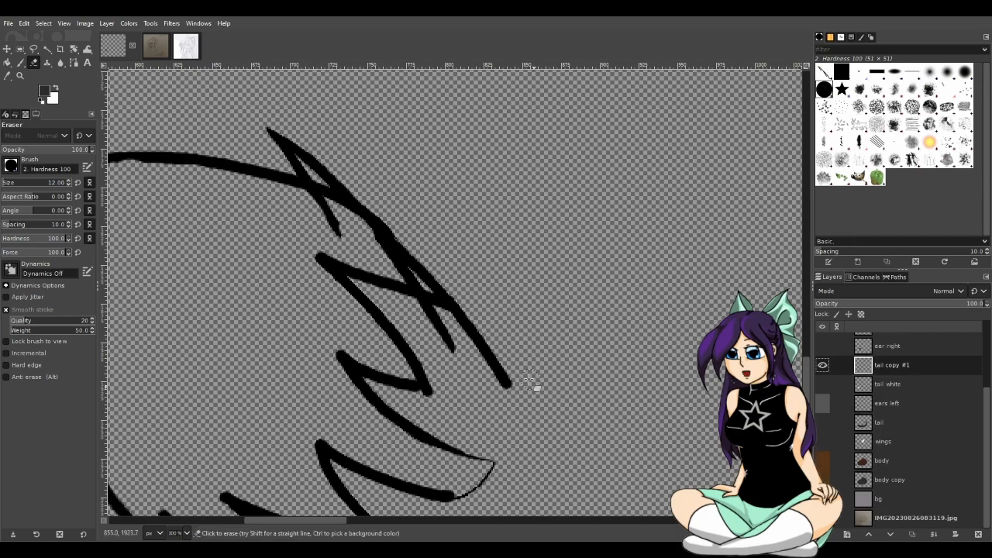
pyautogui.scroll(-1, 671, 409)
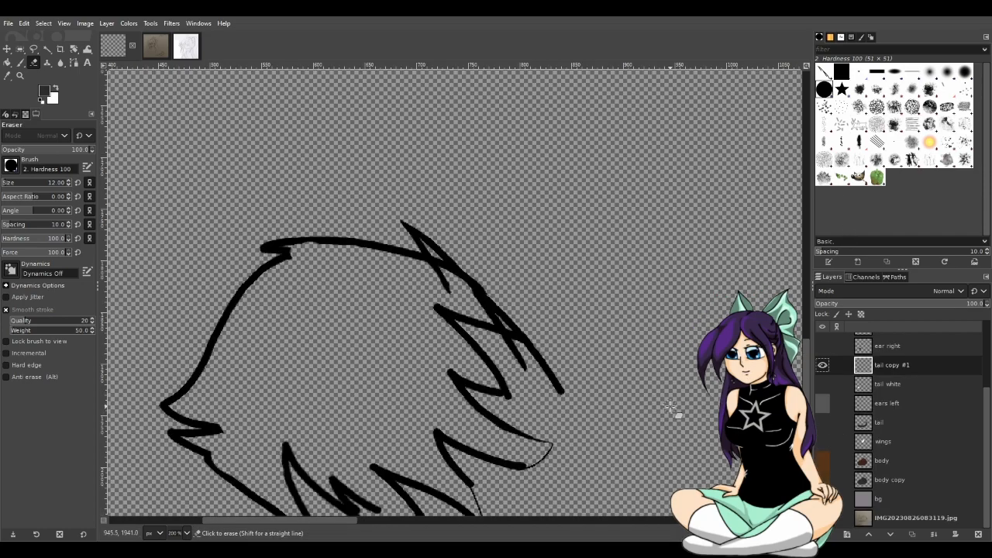
pyautogui.scroll(-1, 673, 408)
pyautogui.click(823, 384)
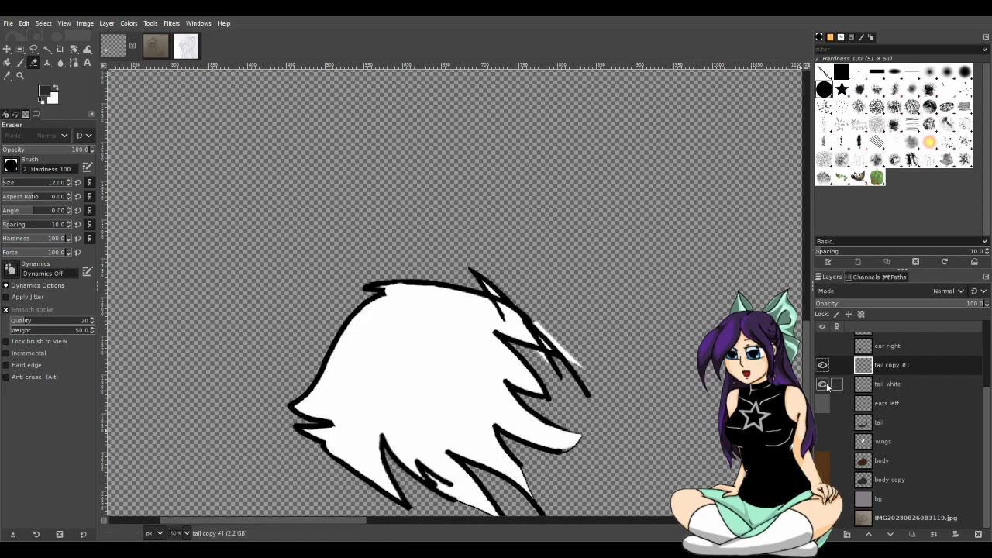
pyautogui.click(822, 346)
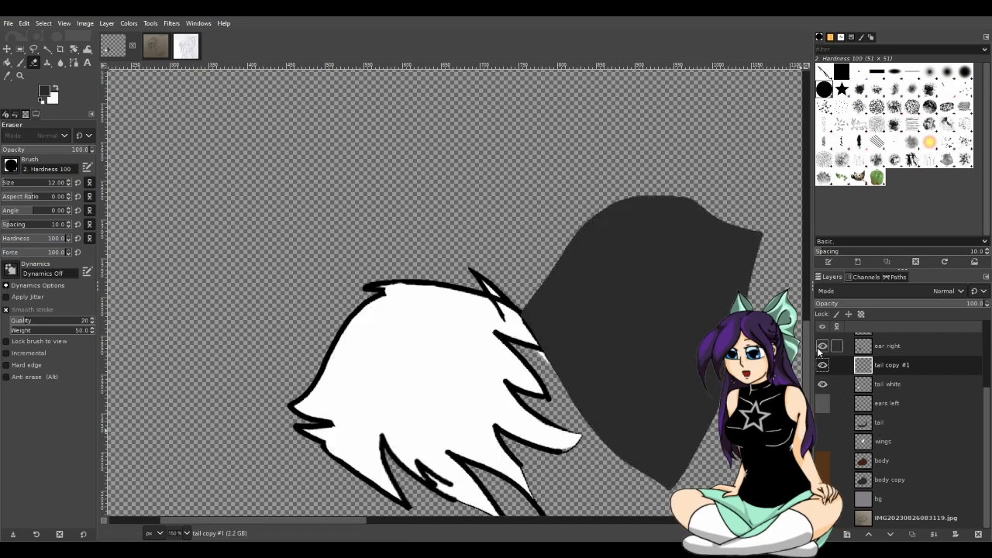
pyautogui.click(822, 422)
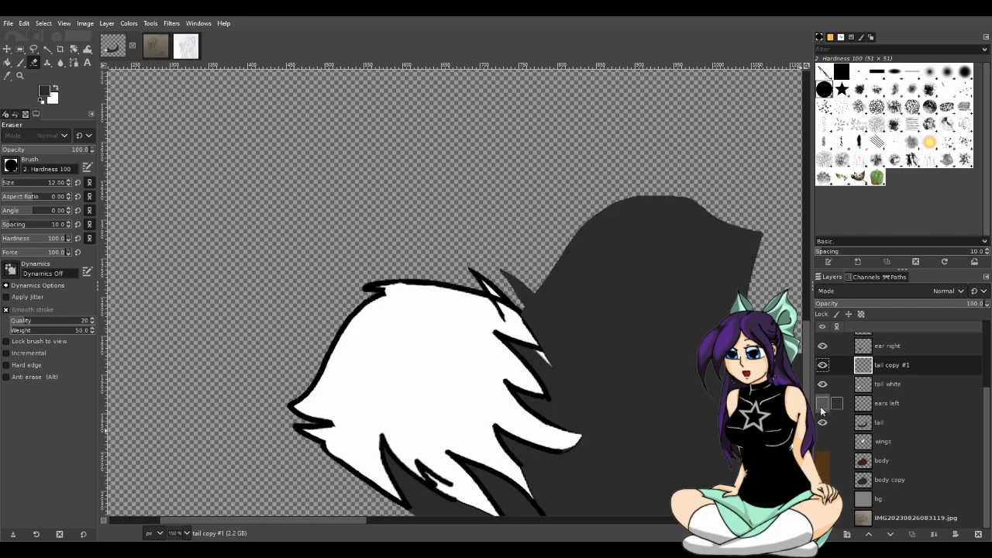
# - Erase the dark spike sticking out between the white tuft and the right ear on the tail layer
pyautogui.scroll(3, 542, 345)
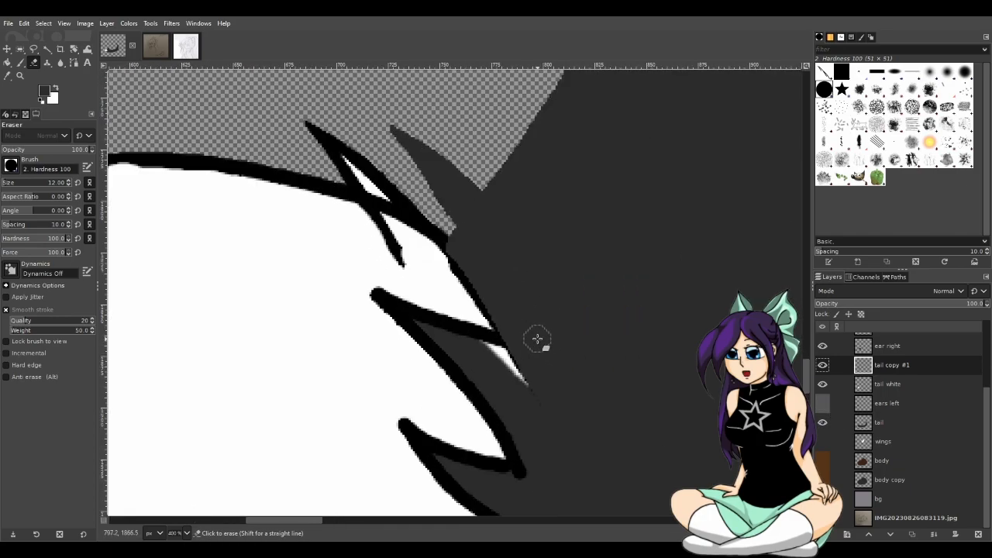
pyautogui.click(898, 418)
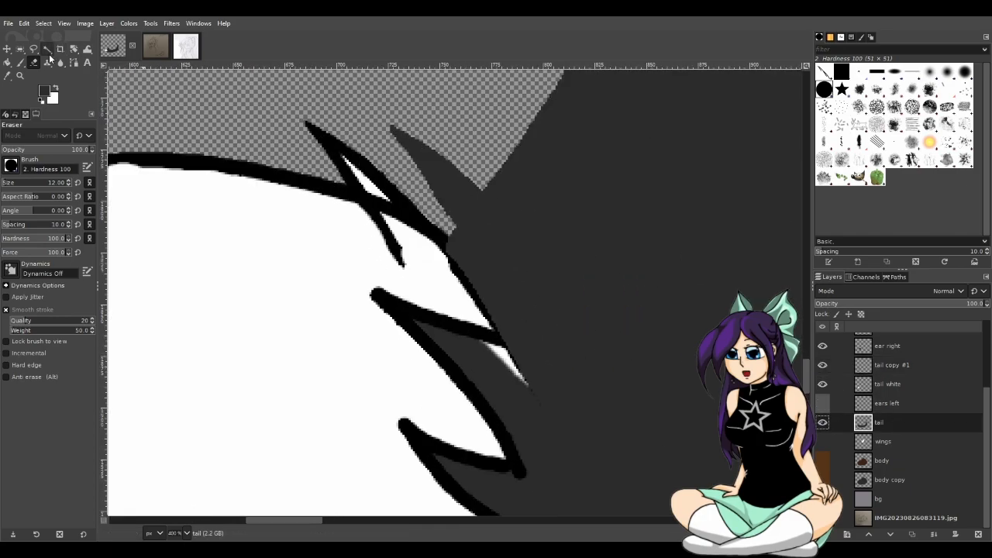
pyautogui.moveTo(442, 171)
pyautogui.mouseDown()
pyautogui.moveTo(458, 224)
pyautogui.moveTo(484, 195)
pyautogui.moveTo(444, 200)
pyautogui.moveTo(435, 190)
pyautogui.moveTo(454, 177)
pyautogui.moveTo(401, 155)
pyautogui.moveTo(417, 130)
pyautogui.mouseUp()
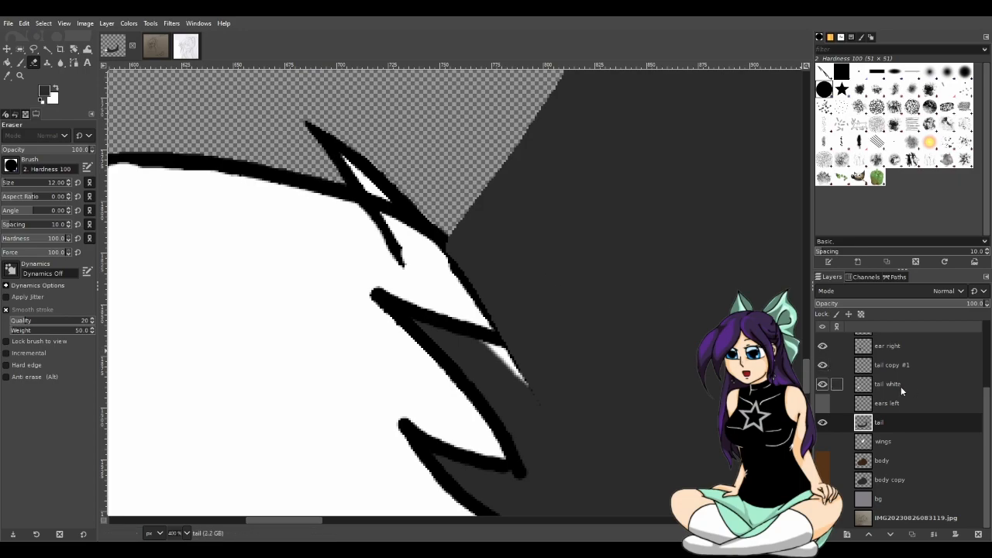
# - Erase the old outline crossing the upper tuft on tail copy #1 with a size 2 eraser, undoing the last stray stroke
pyautogui.click(891, 365)
pyautogui.click(823, 365)
pyautogui.click(823, 365)
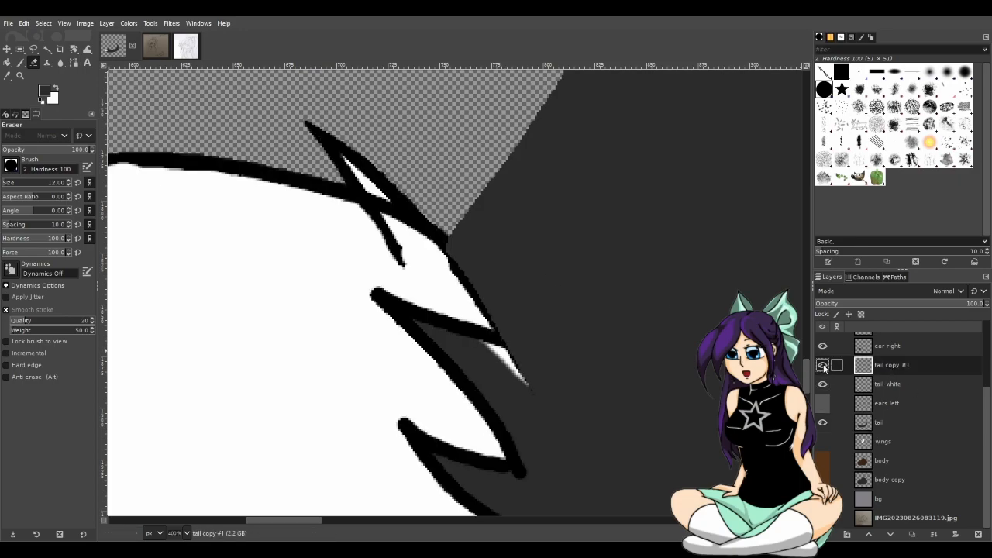
pyautogui.scroll(3, 361, 206)
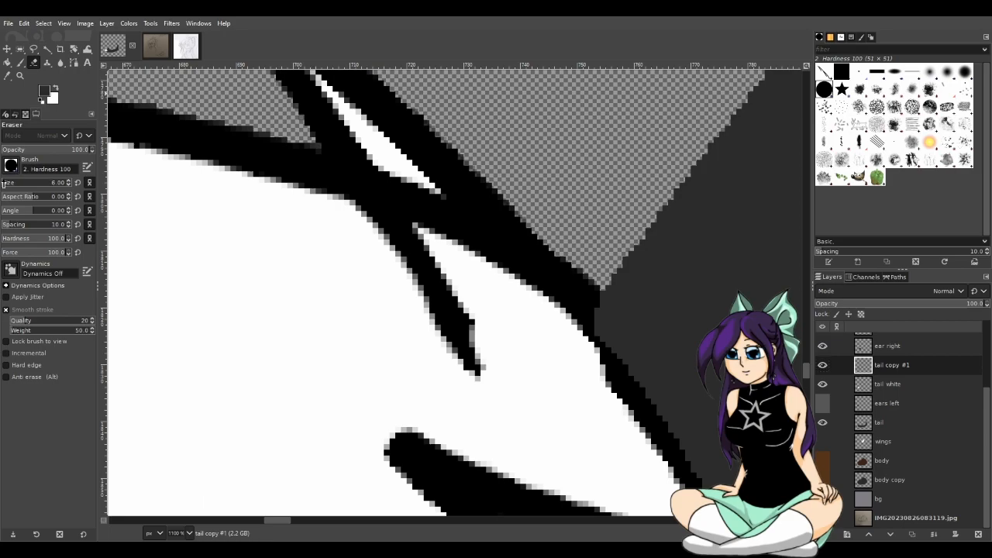
pyautogui.moveTo(510, 289)
pyautogui.mouseDown()
pyautogui.moveTo(410, 195)
pyautogui.moveTo(381, 187)
pyautogui.mouseUp()
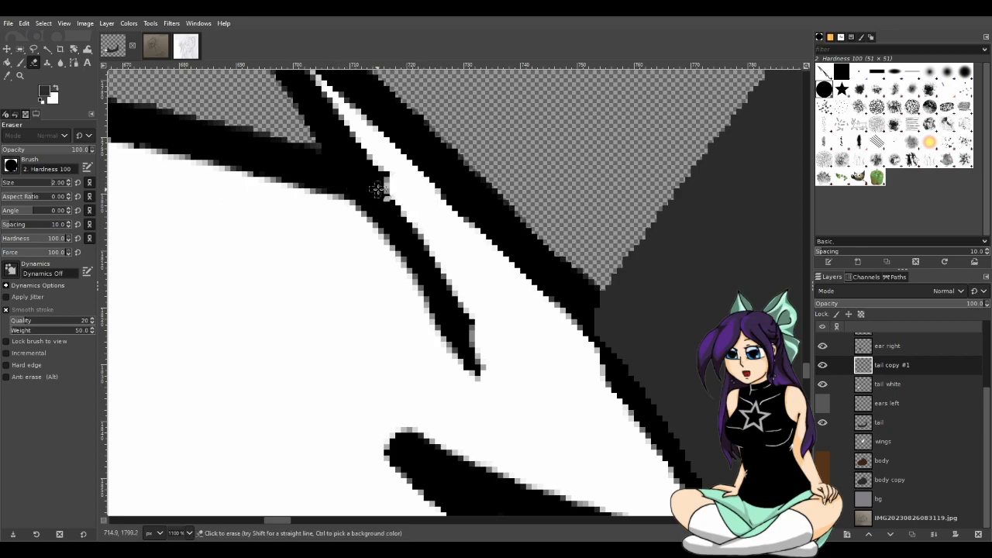
pyautogui.moveTo(387, 183); pyautogui.dragTo(370, 151)
pyautogui.hotkey('ctrl', 'z')
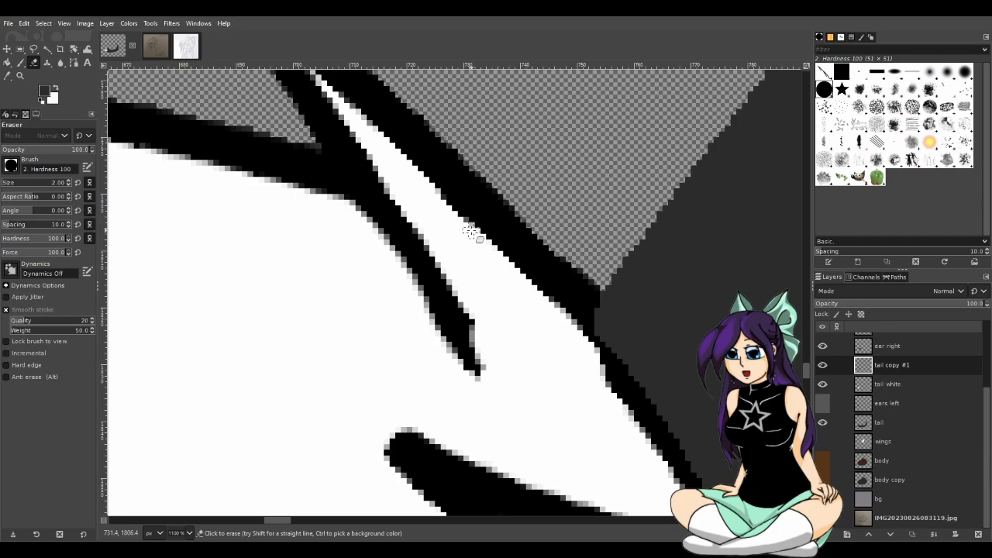
# - Erase the leftover outline crossing the lower point of the moved tuft so its white tip stays open
pyautogui.scroll(-4, 534, 319)
pyautogui.scroll(-3, 598, 395)
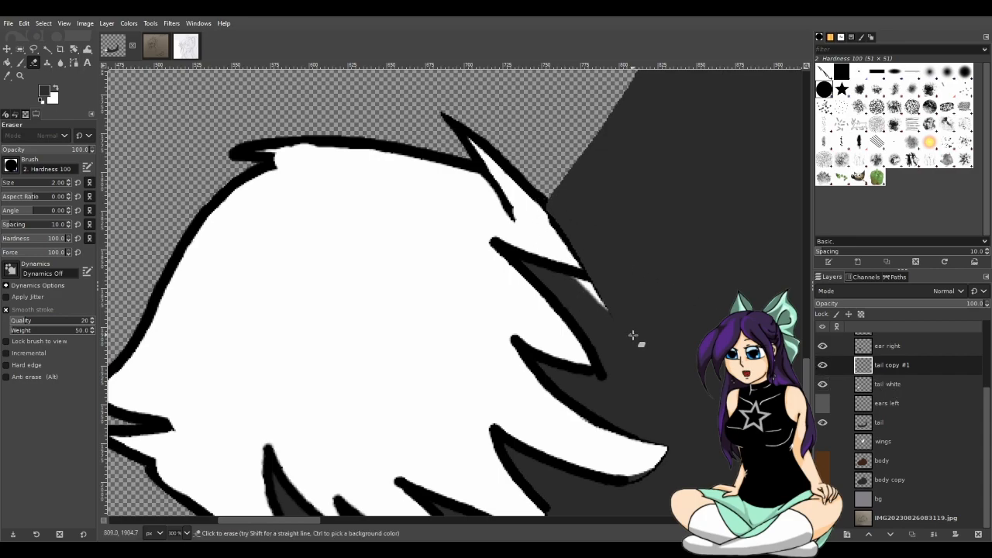
pyautogui.scroll(3, 612, 327)
pyautogui.moveTo(527, 192); pyautogui.dragTo(512, 171)
pyautogui.moveTo(573, 232); pyautogui.dragTo(513, 166)
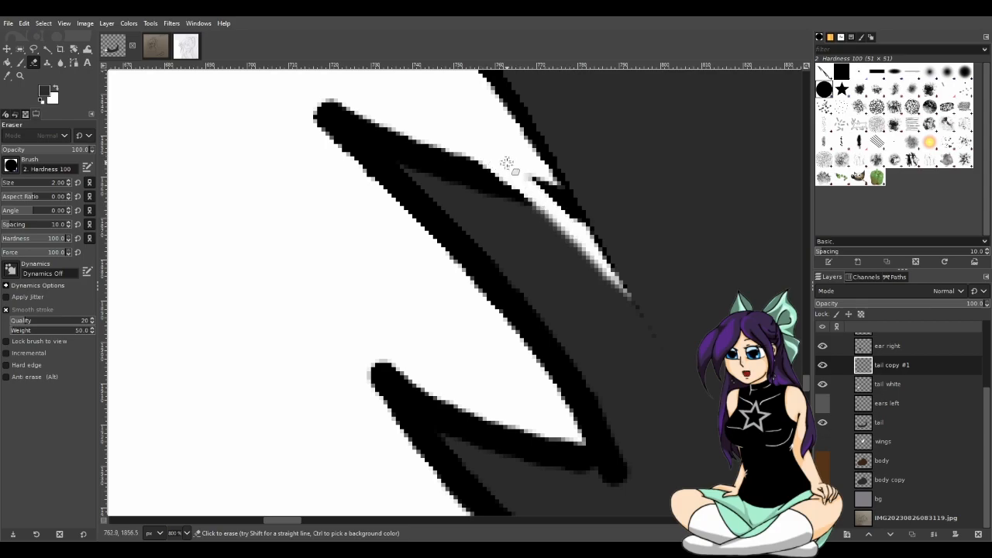
pyautogui.moveTo(592, 244); pyautogui.dragTo(533, 175)
pyautogui.moveTo(588, 237); pyautogui.dragTo(541, 170)
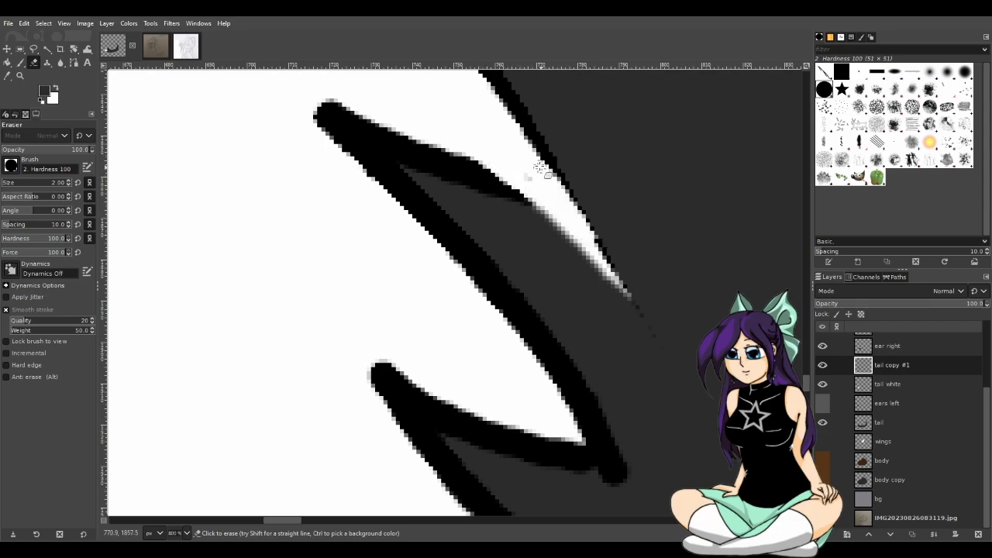
# - Undo the last erasing and repaint the lower outline of the upper tail tuft in black with a size 6 brush, down to its point
pyautogui.hotkey('ctrl', 'z')
pyautogui.moveTo(577, 240)
pyautogui.mouseDown()
pyautogui.moveTo(531, 163)
pyautogui.moveTo(561, 200)
pyautogui.mouseUp()
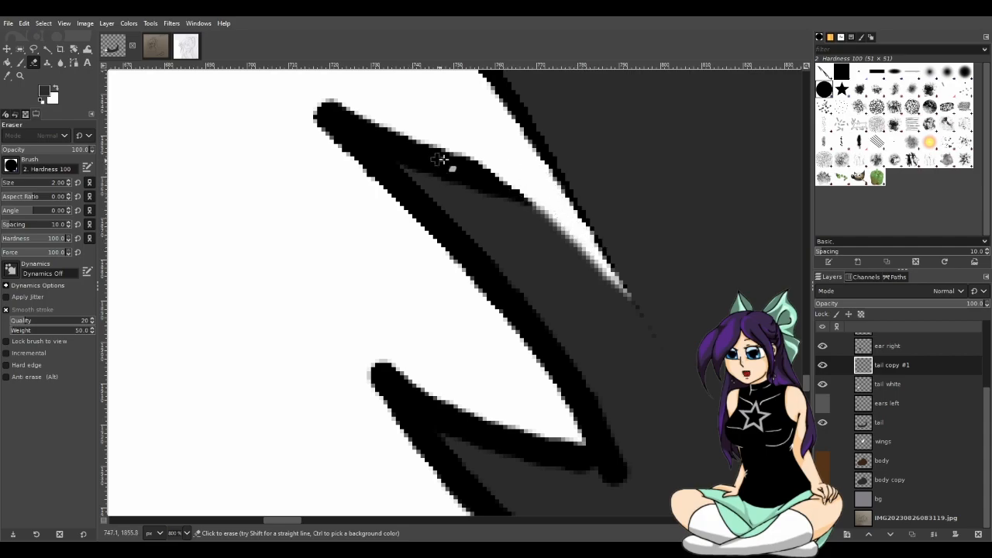
pyautogui.click(25, 65)
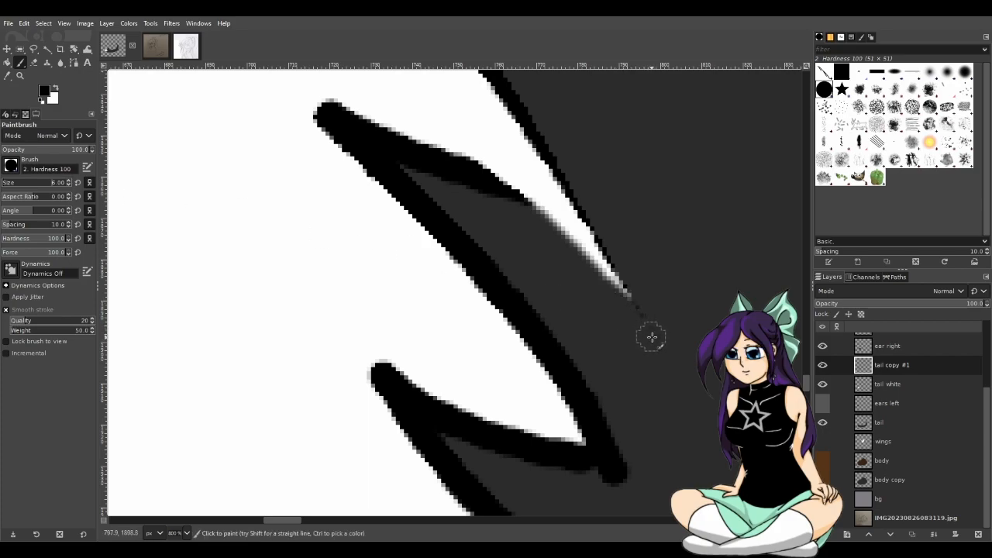
pyautogui.moveTo(661, 338)
pyautogui.mouseDown()
pyautogui.moveTo(530, 206)
pyautogui.moveTo(472, 165)
pyautogui.moveTo(437, 153)
pyautogui.mouseUp()
pyautogui.hotkey('ctrl', 'z')
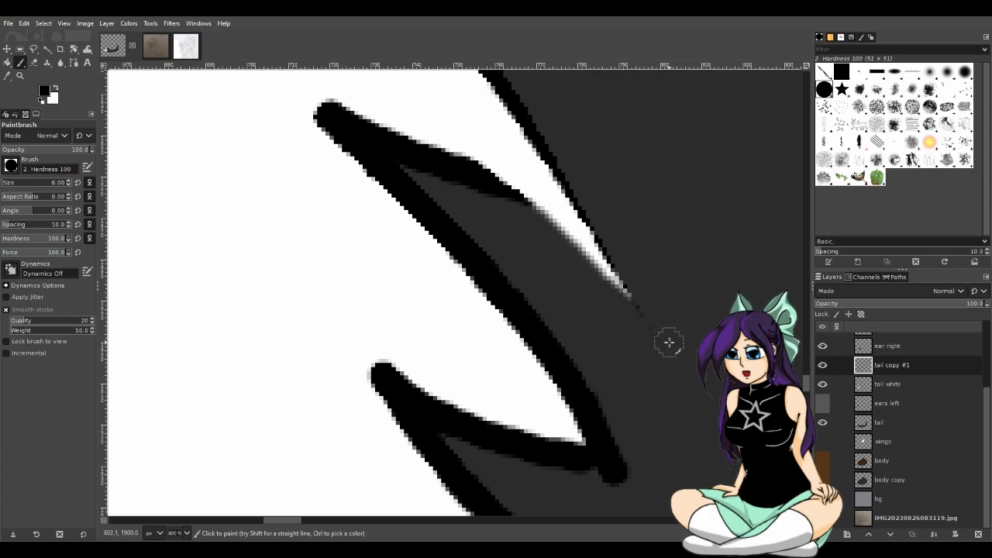
pyautogui.moveTo(659, 330)
pyautogui.mouseDown()
pyautogui.moveTo(537, 211)
pyautogui.moveTo(457, 155)
pyautogui.mouseUp()
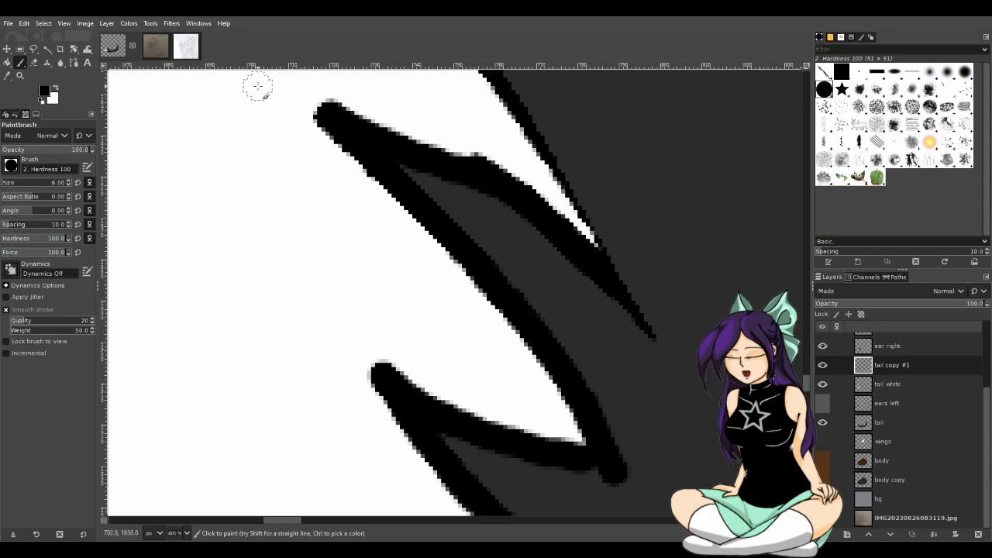
# - Trim the bump and excess thickness off the upper tuft's repainted lower outline with a size 1 eraser, keeping a narrow white tip
pyautogui.click(33, 62)
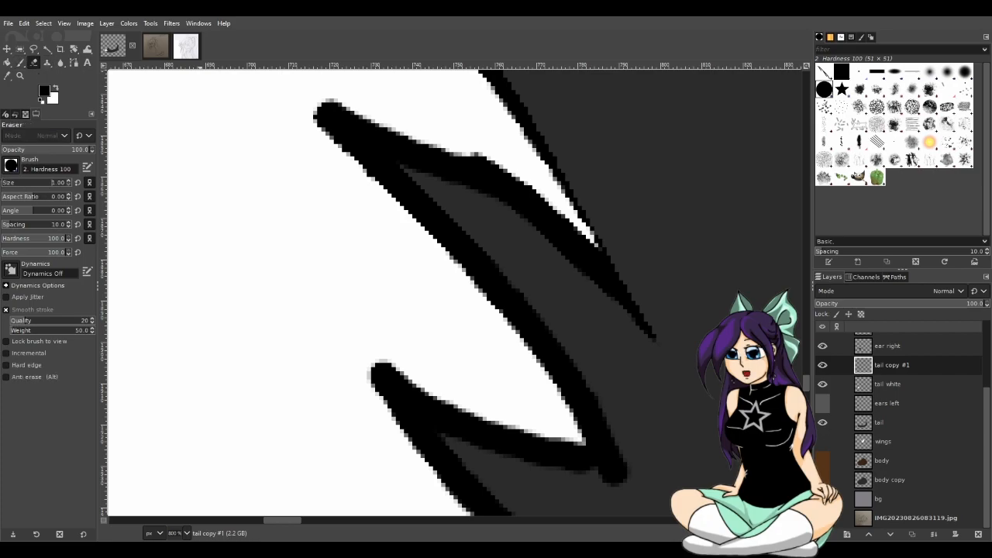
pyautogui.moveTo(466, 163)
pyautogui.mouseDown()
pyautogui.moveTo(582, 231)
pyautogui.moveTo(628, 282)
pyautogui.moveTo(540, 208)
pyautogui.moveTo(433, 145)
pyautogui.mouseUp()
pyautogui.hotkey('ctrl', 'z')
pyautogui.hotkey('ctrl', 'z')
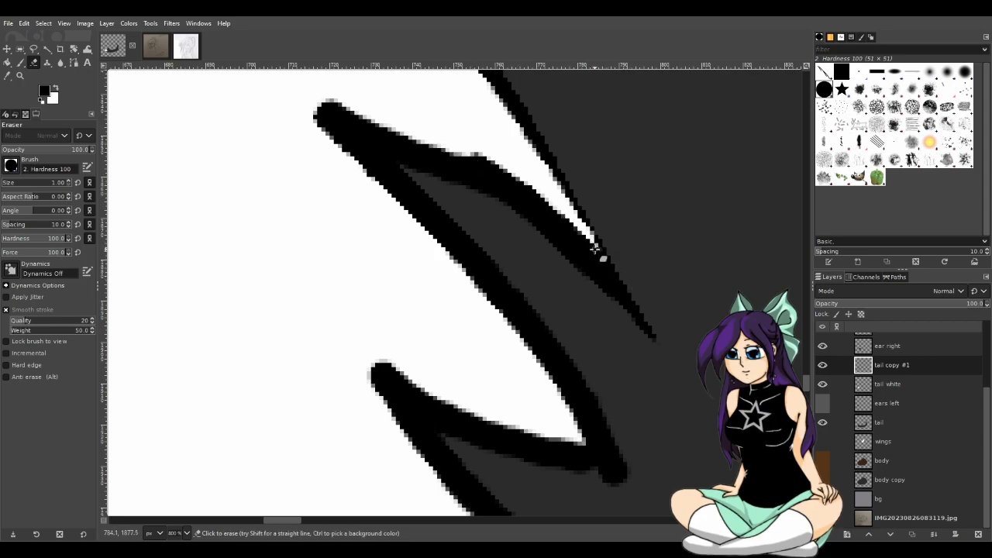
pyautogui.moveTo(609, 263)
pyautogui.mouseDown()
pyautogui.moveTo(437, 148)
pyautogui.moveTo(506, 180)
pyautogui.moveTo(597, 261)
pyautogui.mouseUp()
pyautogui.hotkey('ctrl', 'z')
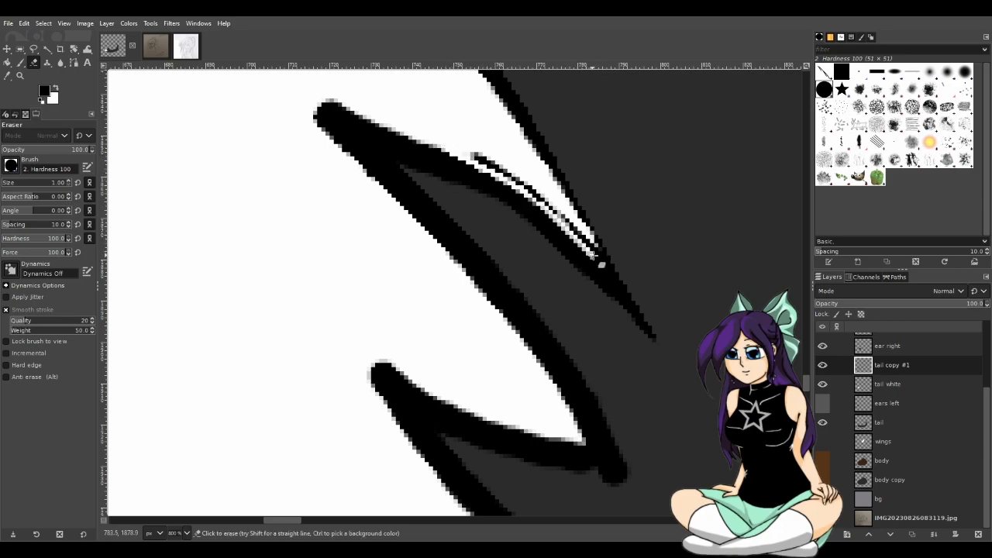
pyautogui.hotkey('ctrl', 'z')
pyautogui.moveTo(452, 149); pyautogui.dragTo(574, 228)
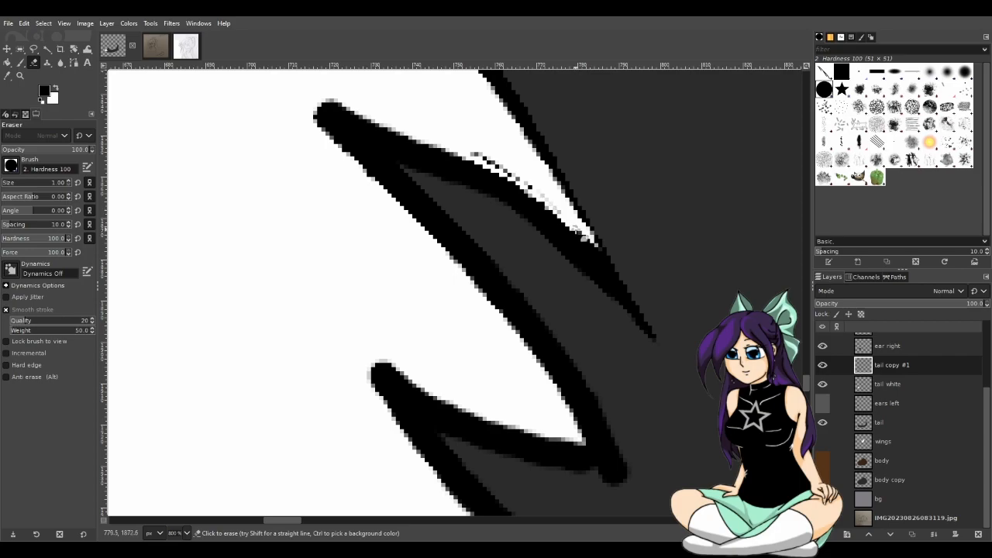
pyautogui.hotkey('ctrl', 'z')
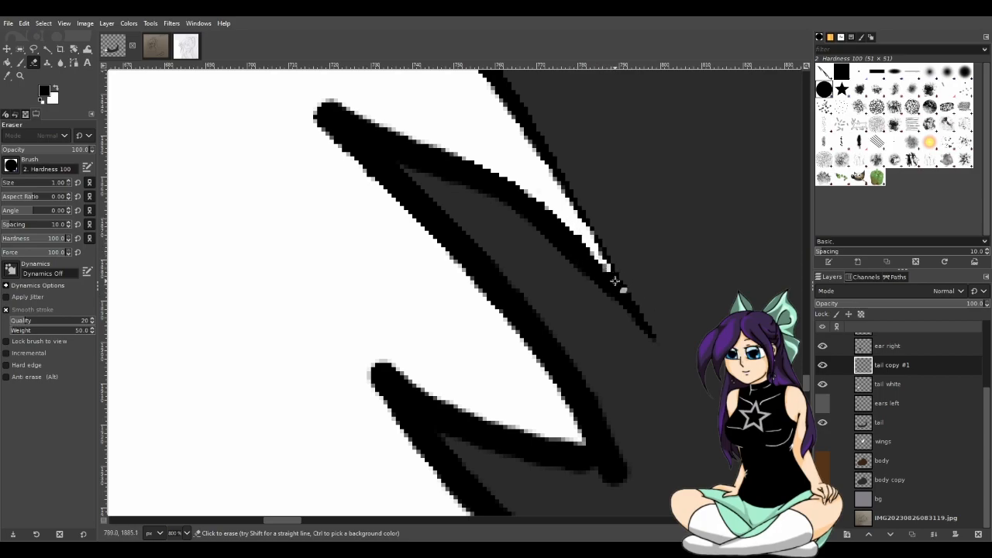
# - Touch up the thin outer outline near the upper tuft's tip with a size 1 black brush
pyautogui.press('p')
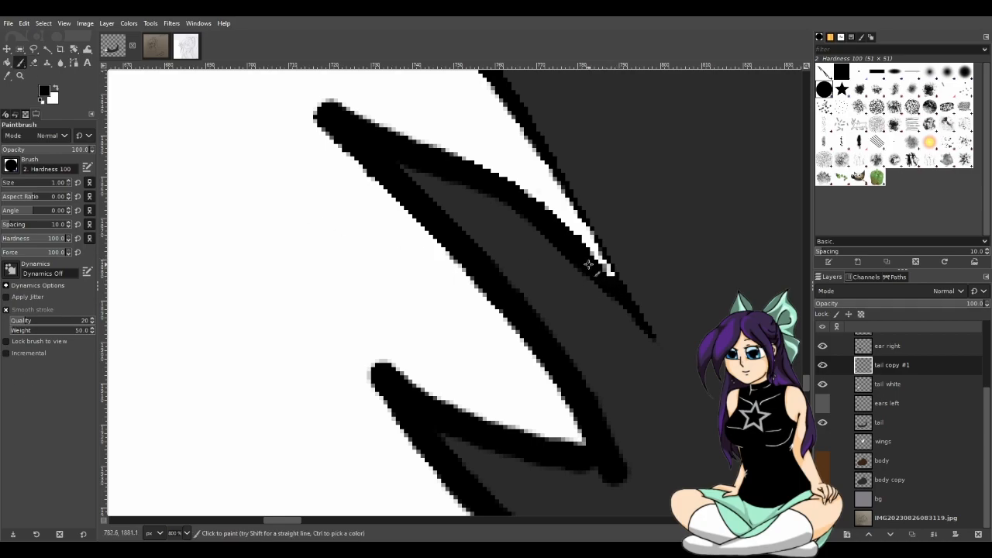
pyautogui.scroll(-4, 642, 319)
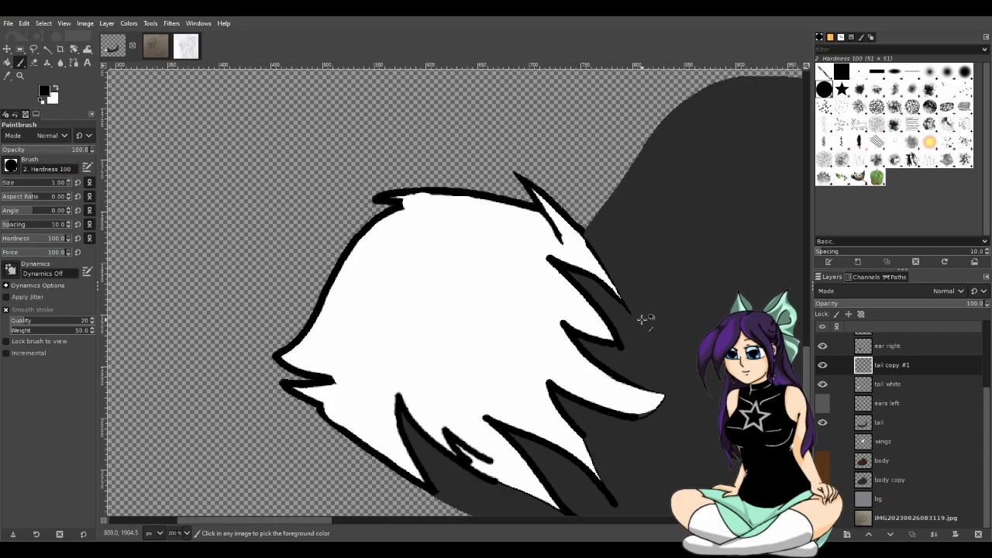
pyautogui.scroll(5, 636, 303)
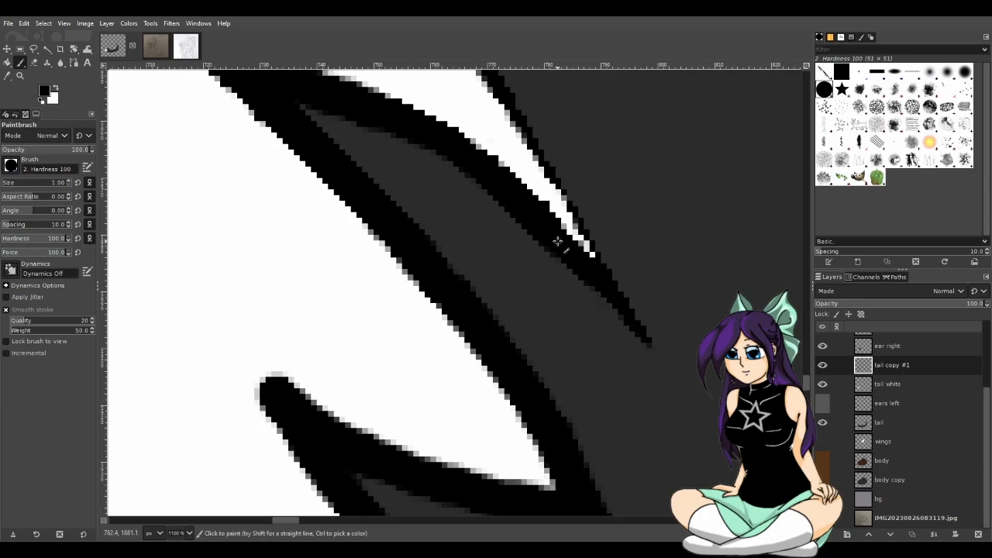
pyautogui.hotkey('shift', 'e')
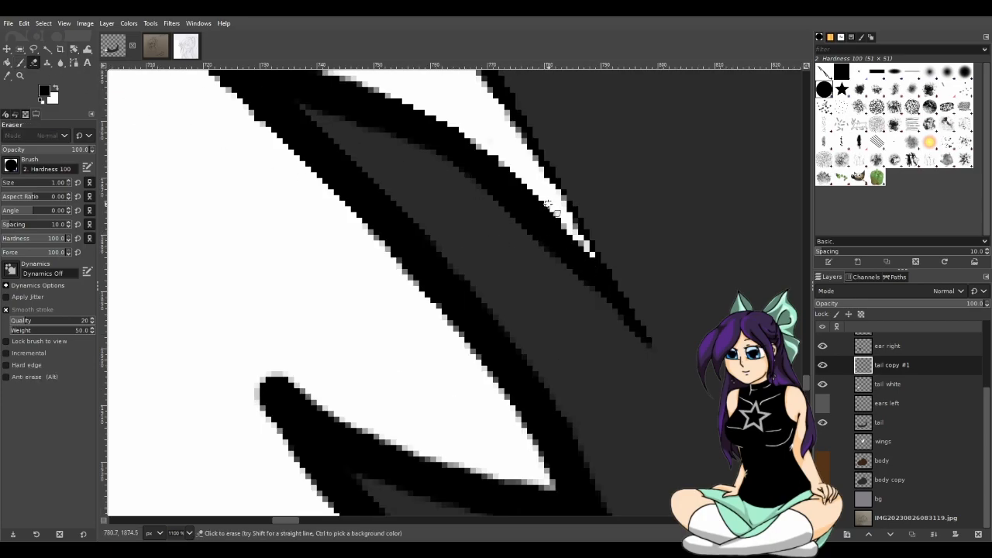
pyautogui.press('p')
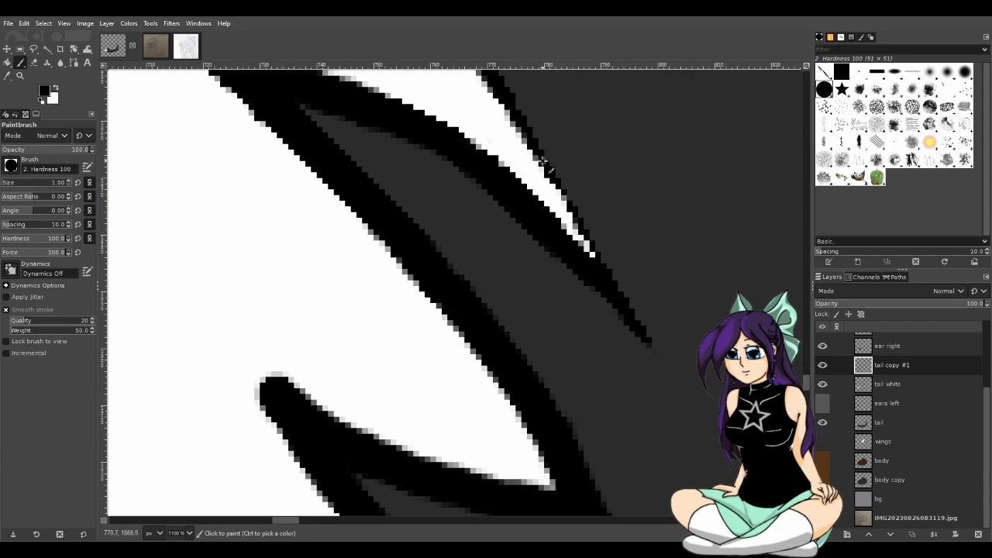
pyautogui.click(567, 194)
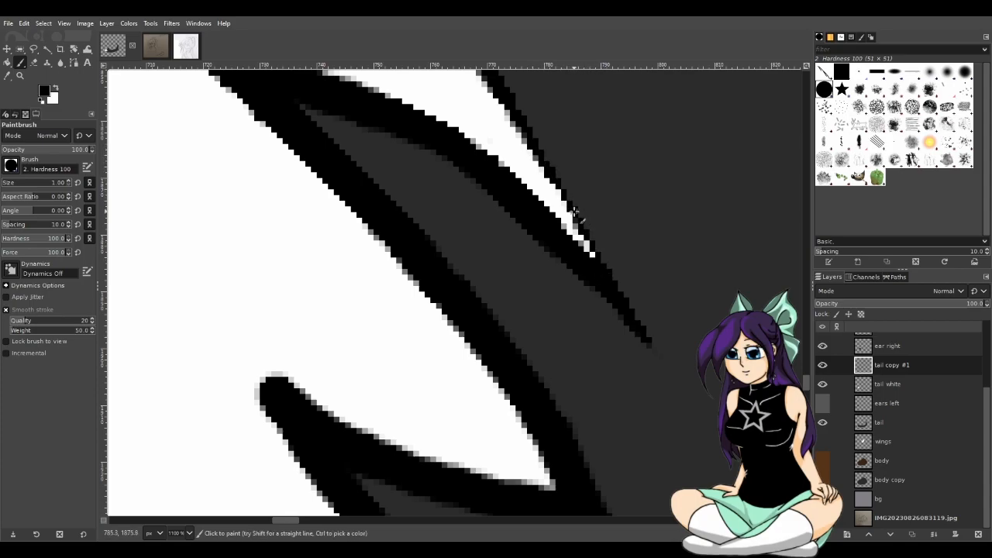
# - Show the ears left, wings, body and body copy layers again, leaving bg hidden
pyautogui.scroll(-8, 651, 314)
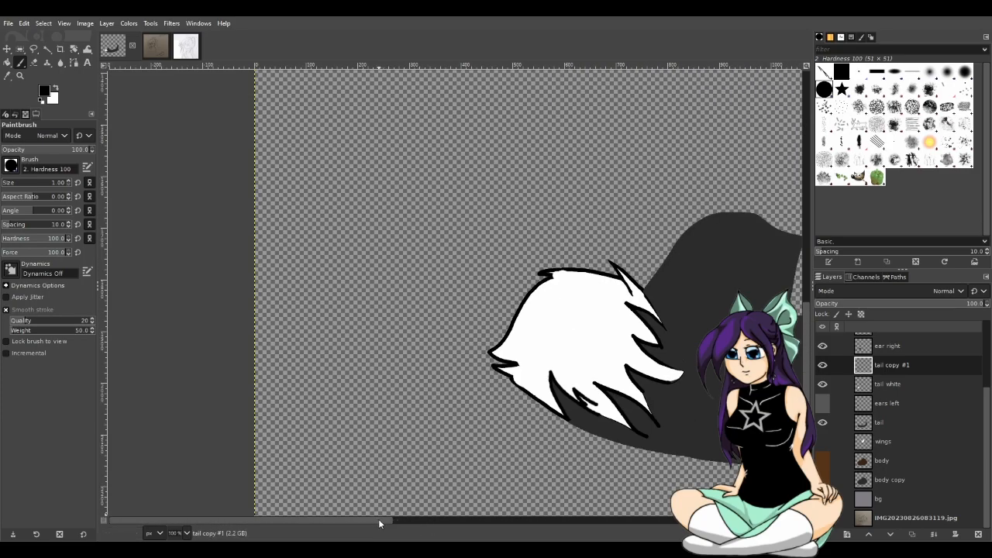
pyautogui.hscroll(3, 378, 518)
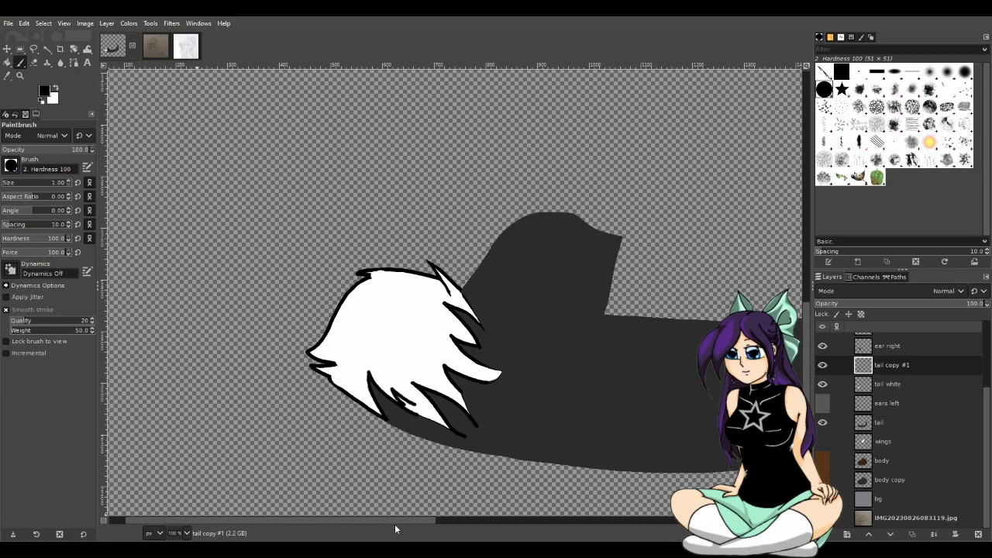
pyautogui.click(823, 403)
pyautogui.click(823, 441)
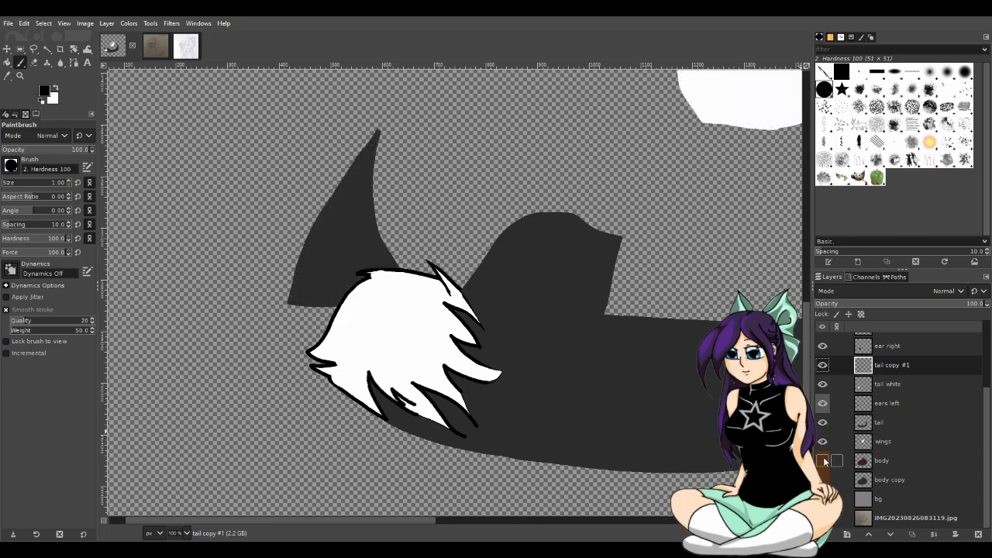
pyautogui.click(823, 460)
pyautogui.click(823, 479)
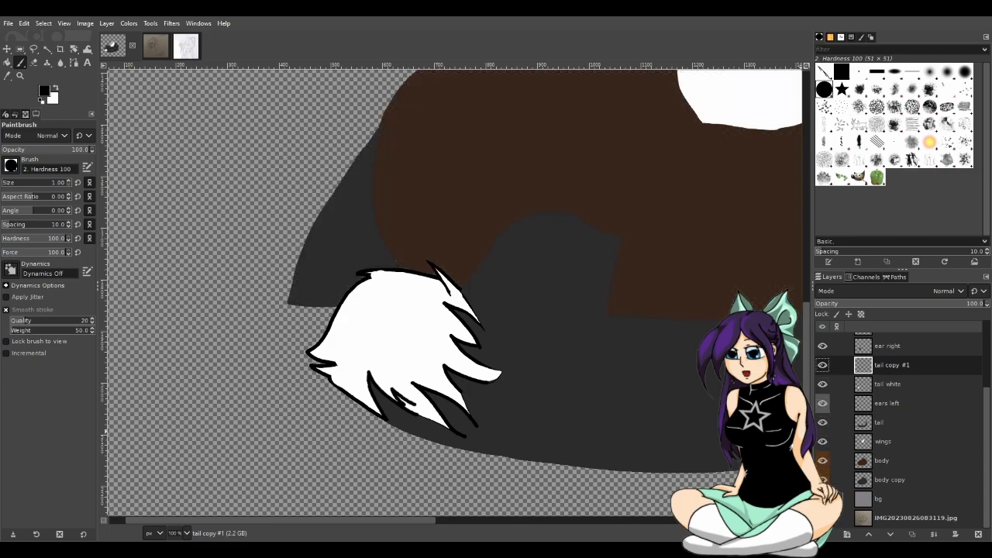
pyautogui.click(823, 498)
pyautogui.click(823, 498)
# - Show the all lines ear topped layer over the base colours and leave the all lines layer hidden
pyautogui.scroll(3, 843, 461)
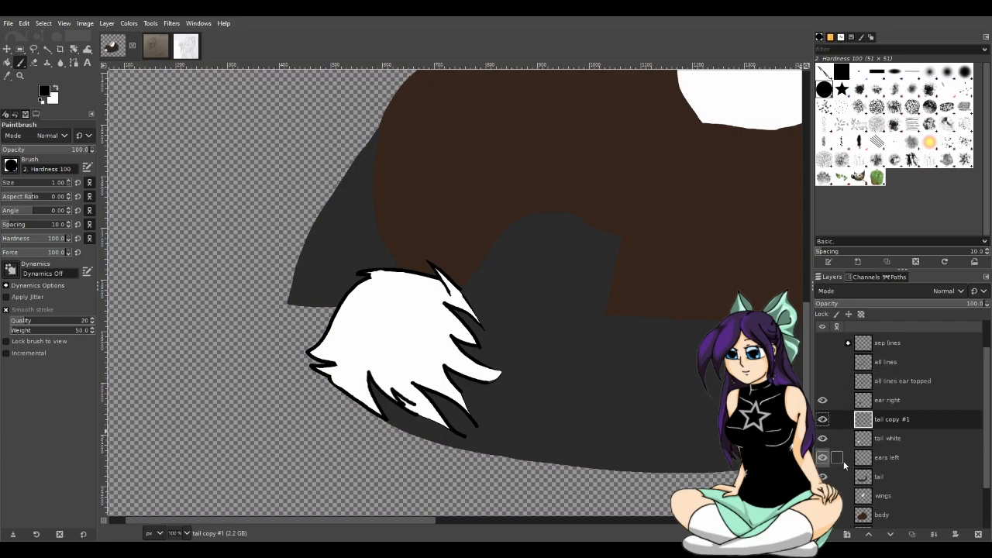
pyautogui.click(822, 417)
pyautogui.click(822, 399)
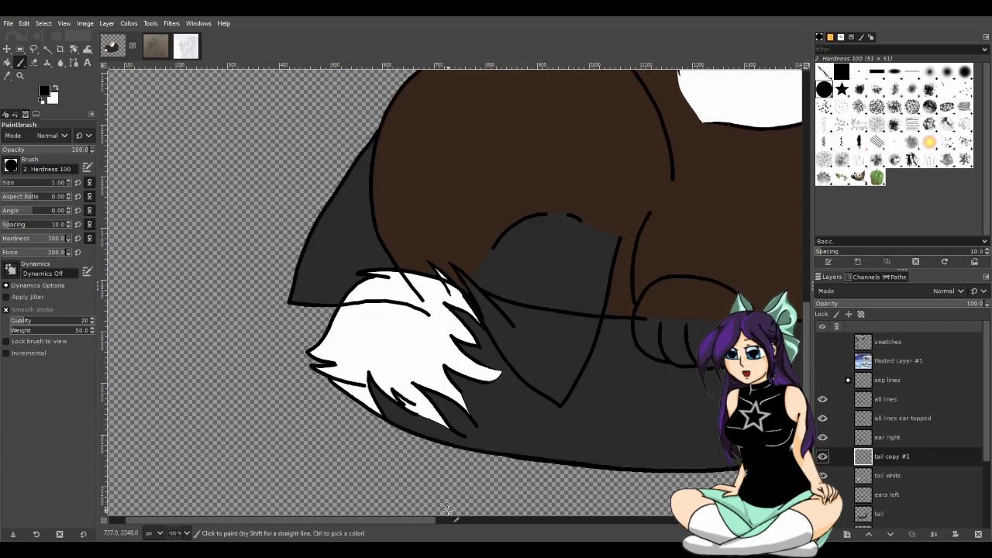
pyautogui.hscroll(5, 427, 518)
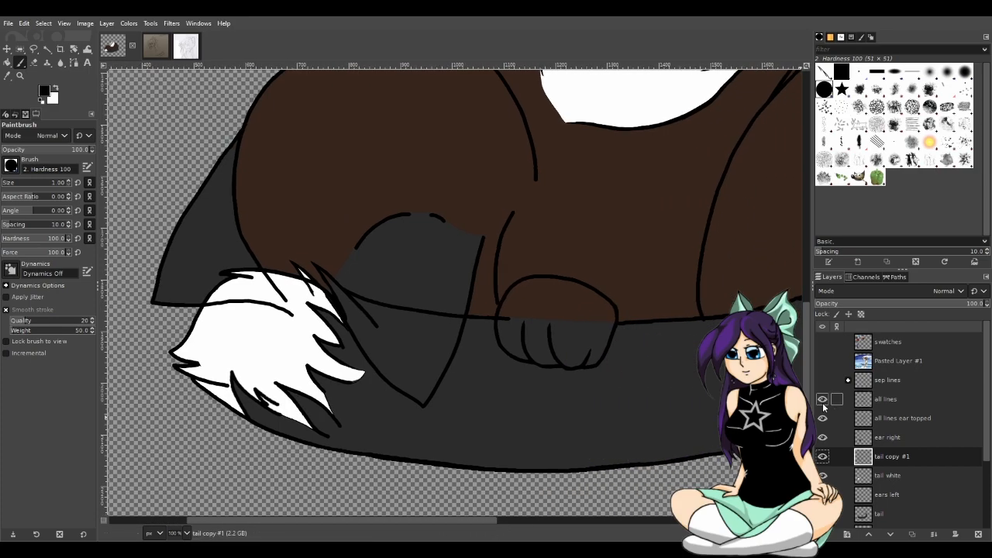
pyautogui.click(822, 400)
# - Examine how the body and tail colours overlap at the front paw, with the body layer selected
pyautogui.scroll(-2, 618, 399)
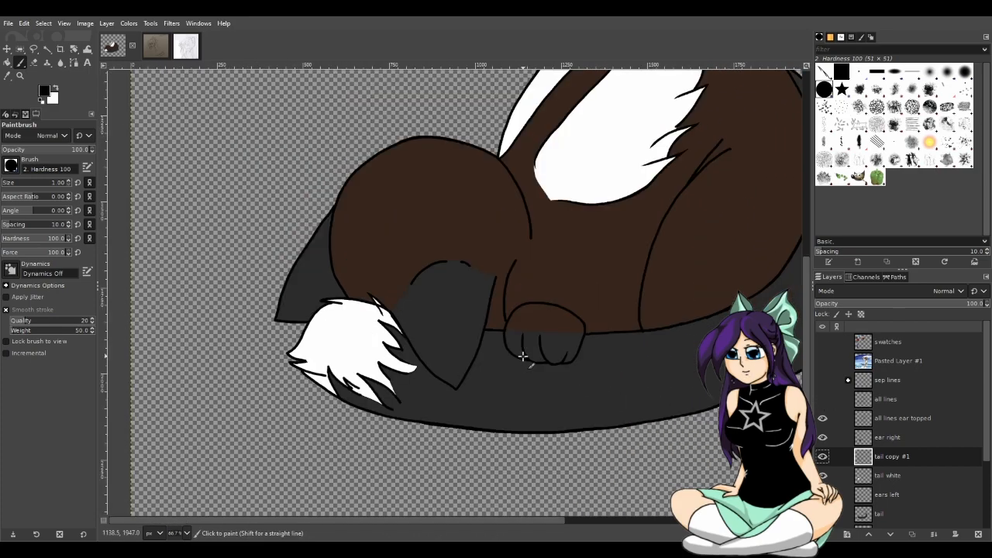
pyautogui.scroll(1, 610, 376)
pyautogui.scroll(1, 610, 375)
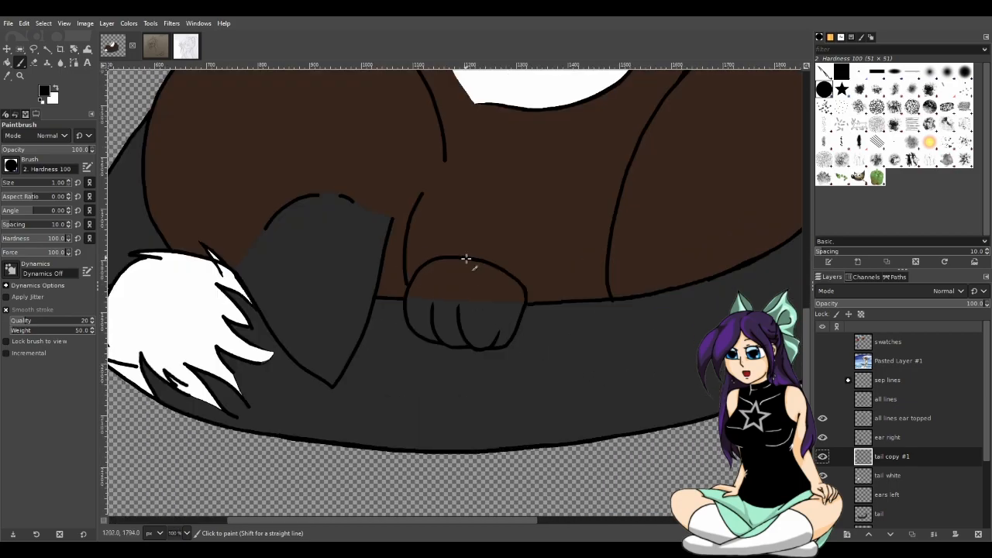
pyautogui.scroll(-2, 899, 490)
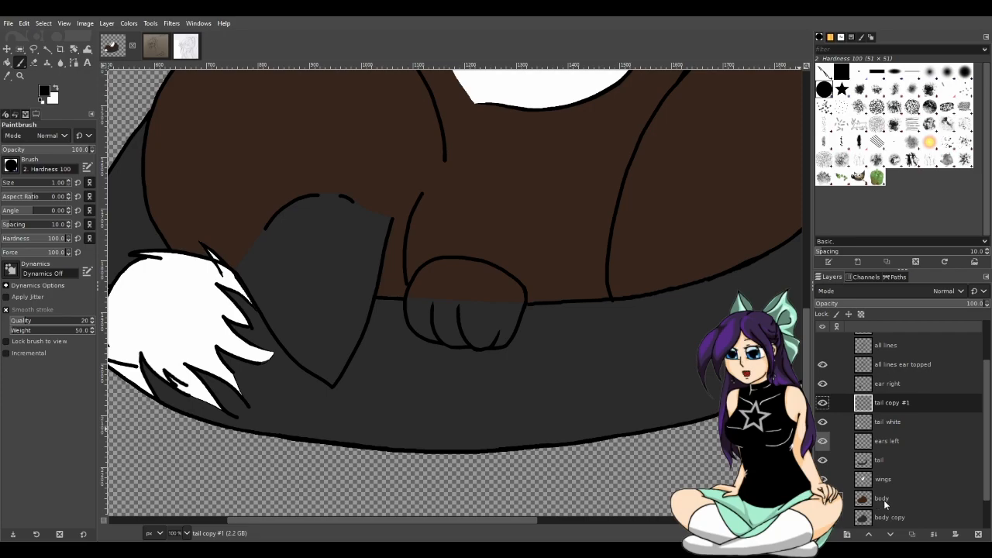
pyautogui.moveTo(884, 464); pyautogui.dragTo(885, 504)
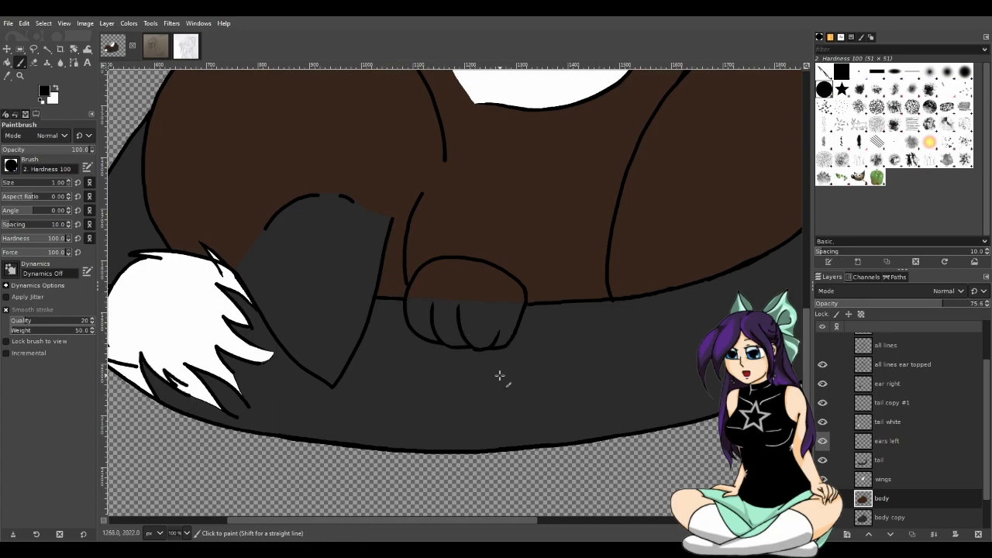
pyautogui.scroll(-3, 500, 378)
pyautogui.scroll(2, 500, 377)
pyautogui.scroll(1, 500, 377)
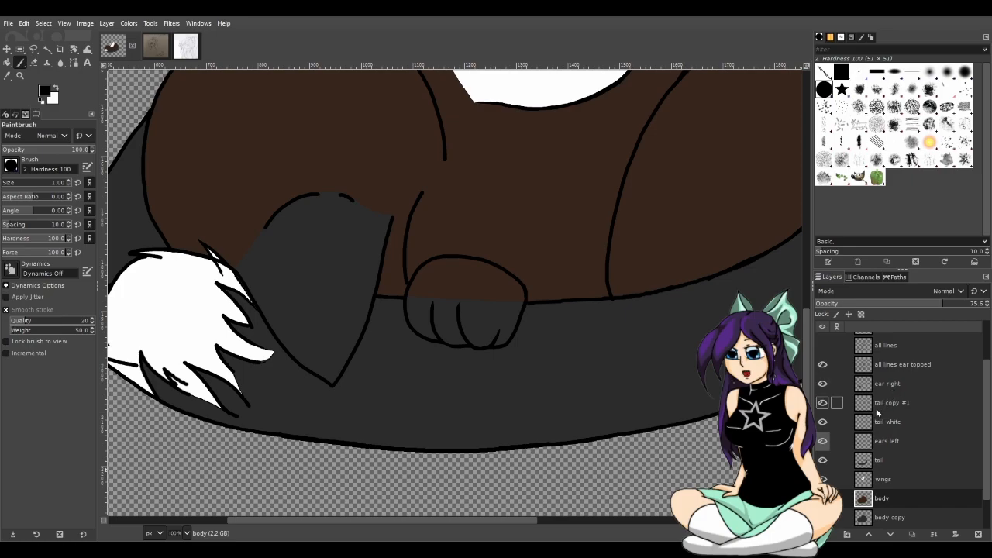
pyautogui.scroll(1, 858, 406)
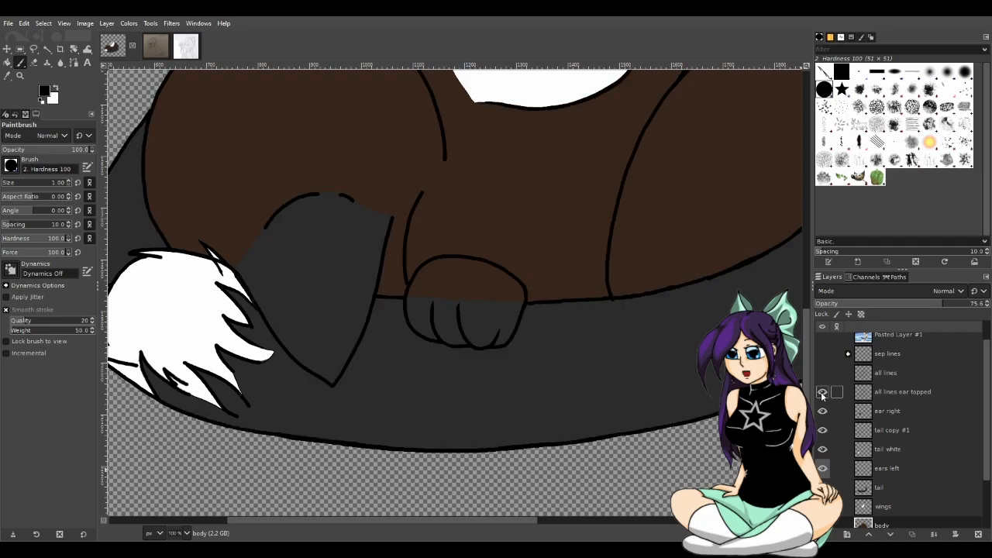
# - On the all lines ear topped layer, start trimming the blunt end of the tail tip's lower inner line and set the eraser size to 6
pyautogui.moveTo(465, 521); pyautogui.dragTo(395, 517)
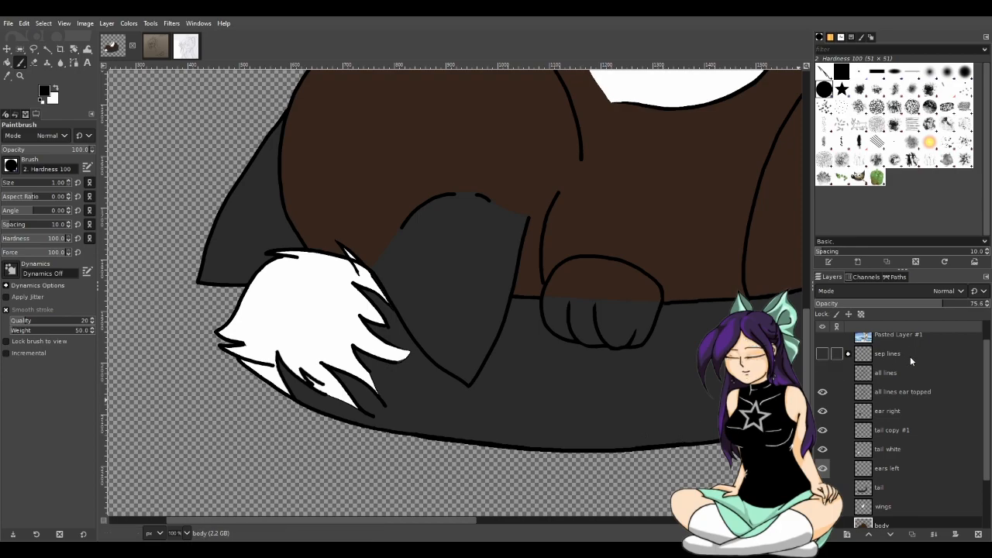
pyautogui.click(903, 392)
pyautogui.scroll(3, 260, 370)
pyautogui.scroll(1, 246, 364)
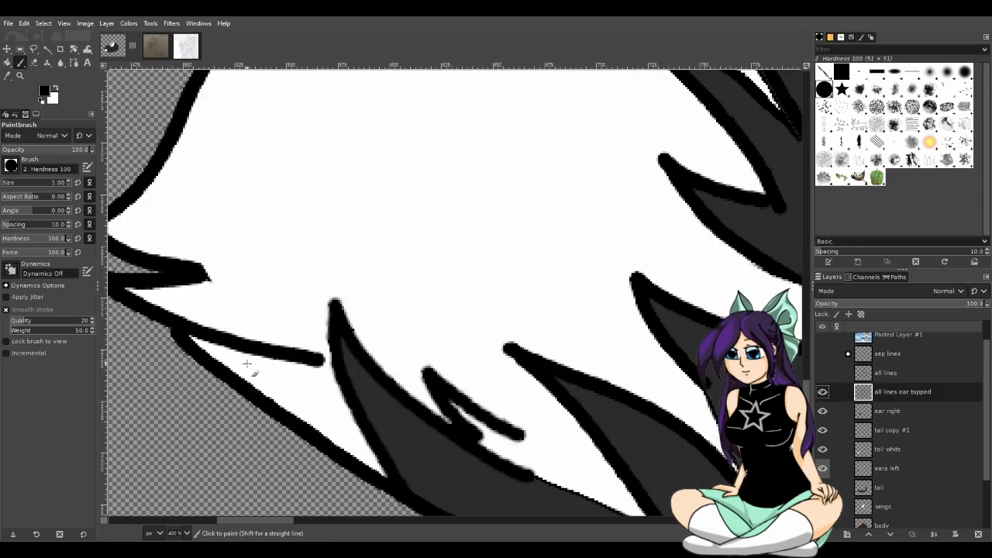
pyautogui.scroll(-5, 246, 363)
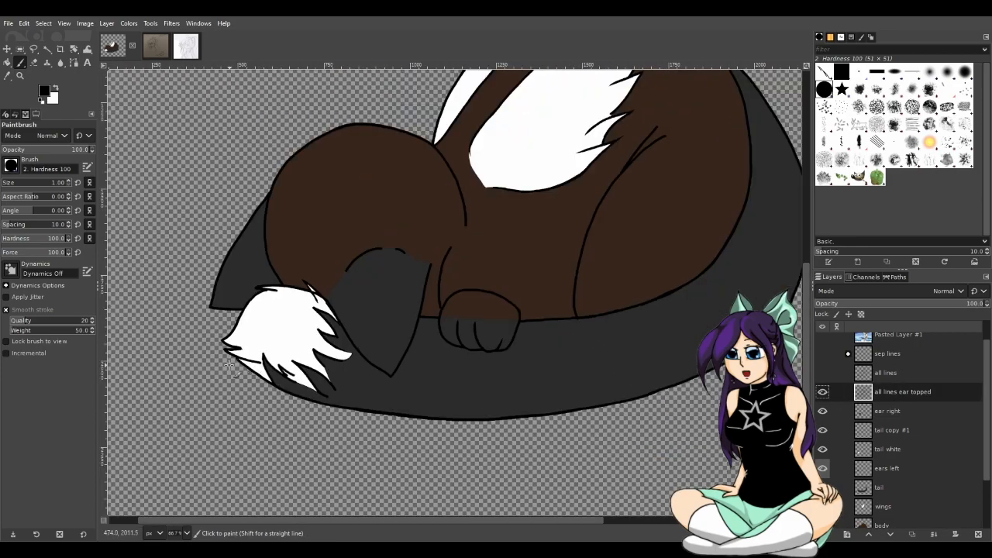
pyautogui.scroll(4, 222, 371)
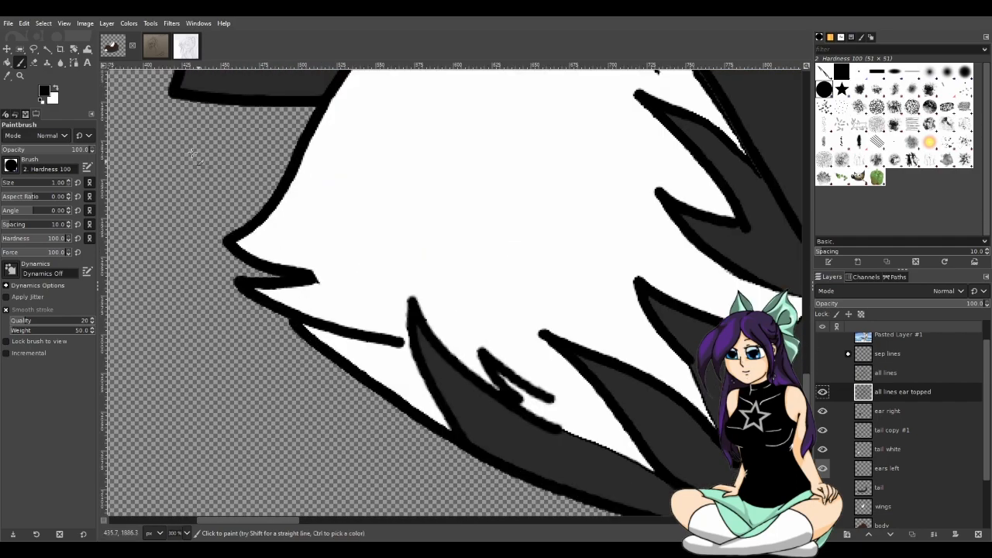
pyautogui.click(33, 62)
pyautogui.moveTo(402, 352); pyautogui.dragTo(386, 333)
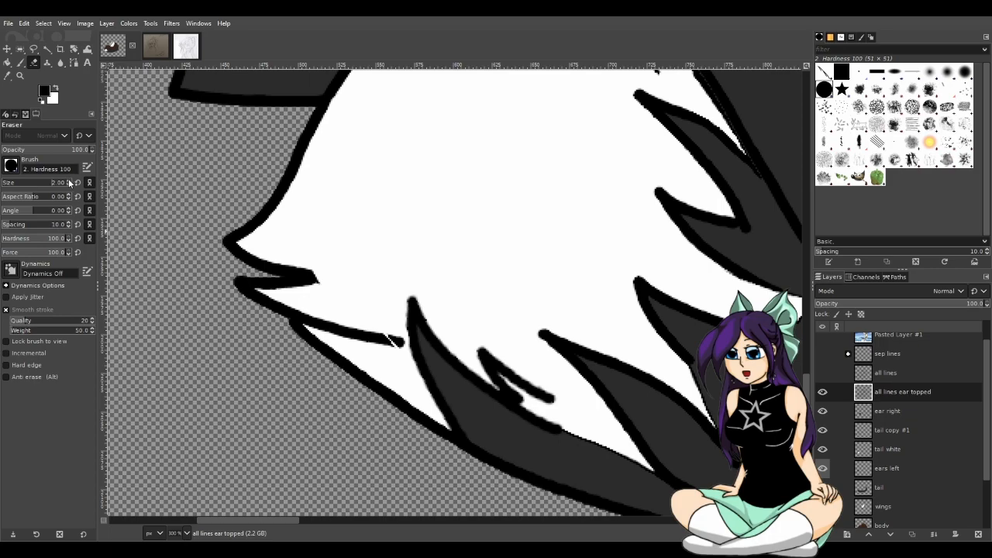
pyautogui.click(69, 180)
pyautogui.click(69, 180)
pyautogui.moveTo(385, 344); pyautogui.dragTo(339, 310)
pyautogui.hotkey('ctrl', 'z')
pyautogui.hotkey('ctrl', 'z')
pyautogui.hotkey('ctrl', 'z')
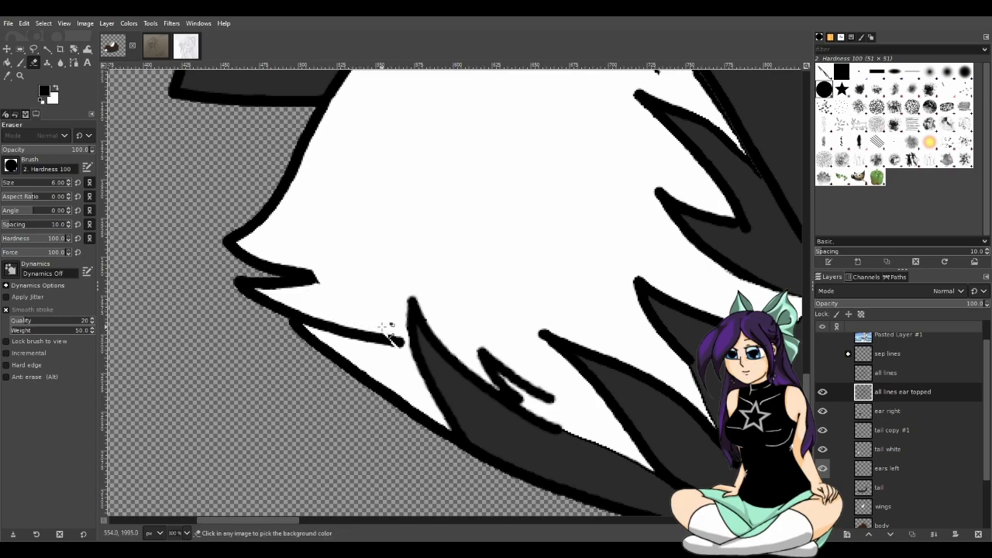
# - Erase the blunt end of the tail tip's lower inner line with the size 6 eraser, tapering it to a fine point
pyautogui.moveTo(398, 359); pyautogui.dragTo(345, 313)
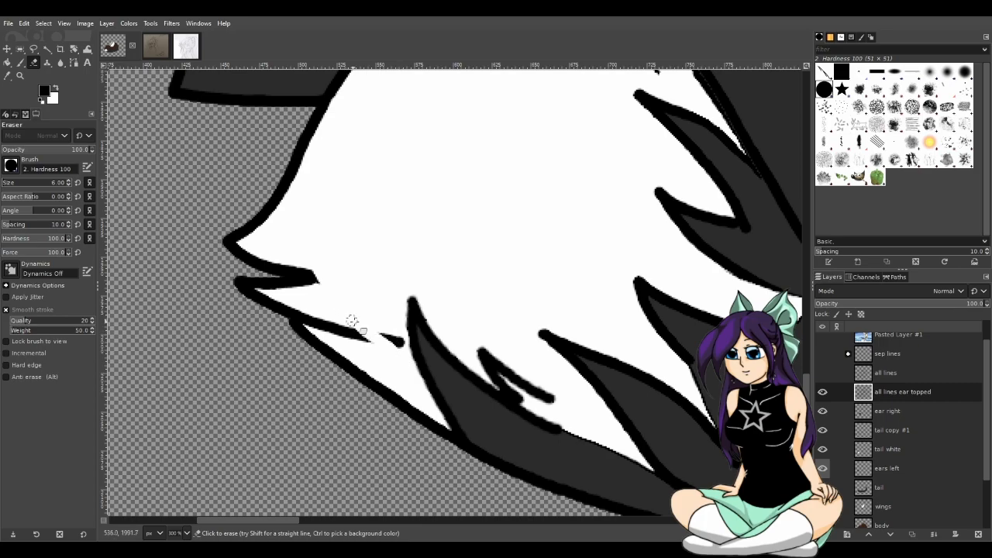
pyautogui.moveTo(390, 345); pyautogui.dragTo(345, 319)
pyautogui.moveTo(400, 352)
pyautogui.mouseDown()
pyautogui.moveTo(379, 330)
pyautogui.moveTo(397, 336)
pyautogui.mouseUp()
pyautogui.scroll(-3, 397, 335)
pyautogui.scroll(4, 399, 330)
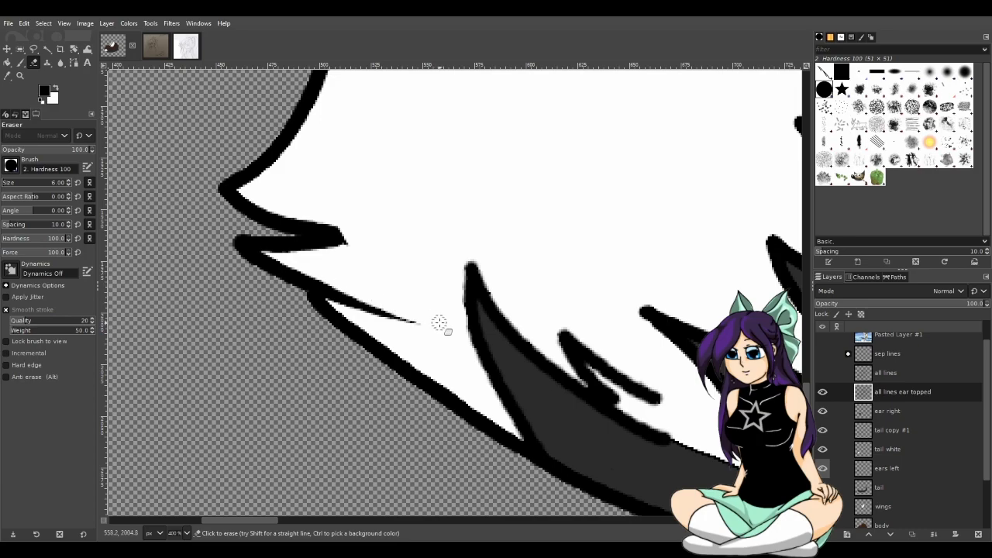
# - Erase the black line crossing the base of the tail tip's upper tuft with a size 1 eraser, opening it into the white fur
pyautogui.scroll(-3, 465, 352)
pyautogui.scroll(4, 620, 207)
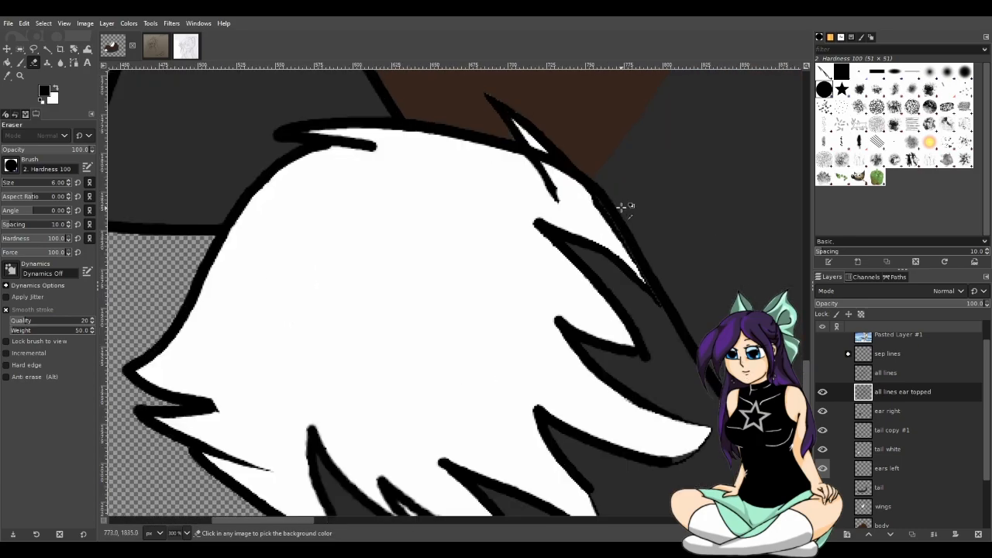
pyautogui.scroll(1, 623, 227)
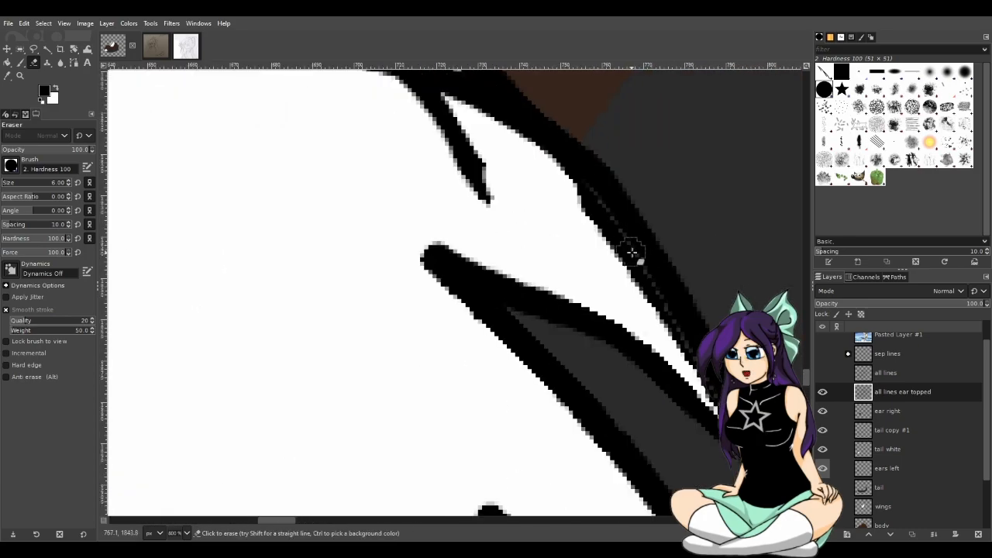
pyautogui.scroll(3, 631, 255)
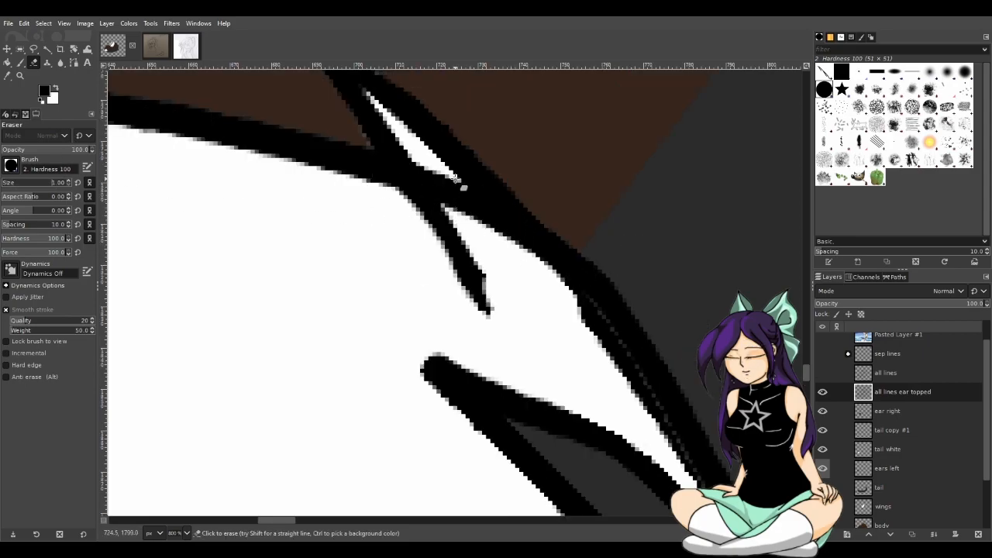
pyautogui.moveTo(555, 276); pyautogui.dragTo(446, 176)
pyautogui.moveTo(541, 268)
pyautogui.mouseDown()
pyautogui.moveTo(464, 190)
pyautogui.moveTo(458, 215)
pyautogui.moveTo(445, 207)
pyautogui.moveTo(410, 152)
pyautogui.moveTo(465, 233)
pyautogui.moveTo(424, 165)
pyautogui.moveTo(456, 210)
pyautogui.moveTo(435, 171)
pyautogui.moveTo(519, 245)
pyautogui.moveTo(457, 198)
pyautogui.mouseUp()
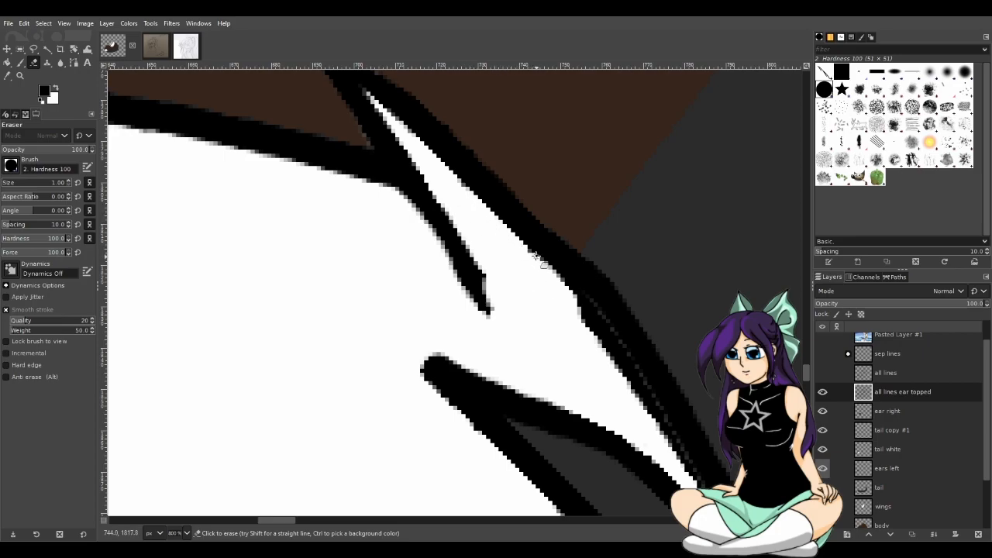
# - Paint over the speckled gaps in the tail tip's outer outline below the upper tuft with a size 1 black brush
pyautogui.scroll(-3, 602, 344)
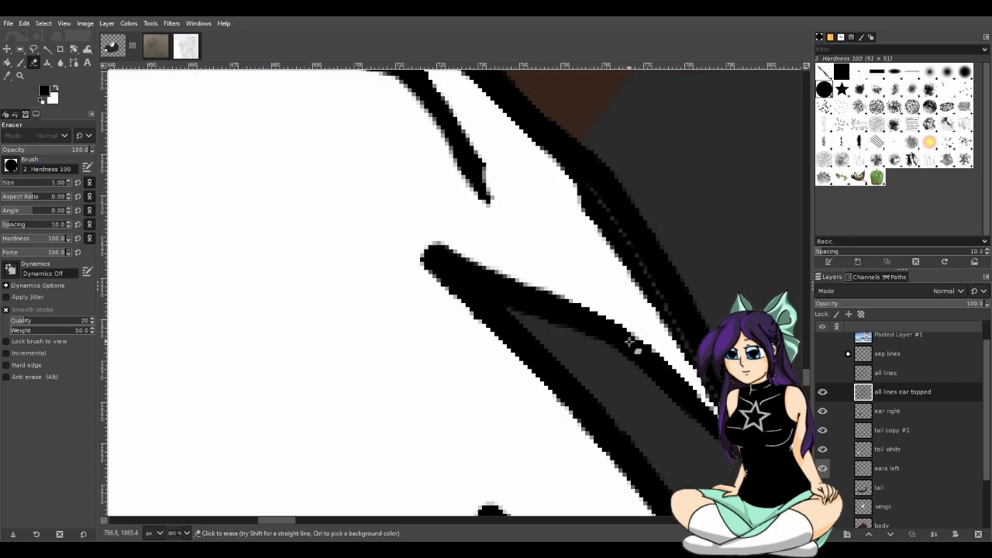
pyautogui.moveTo(277, 522); pyautogui.dragTo(289, 527)
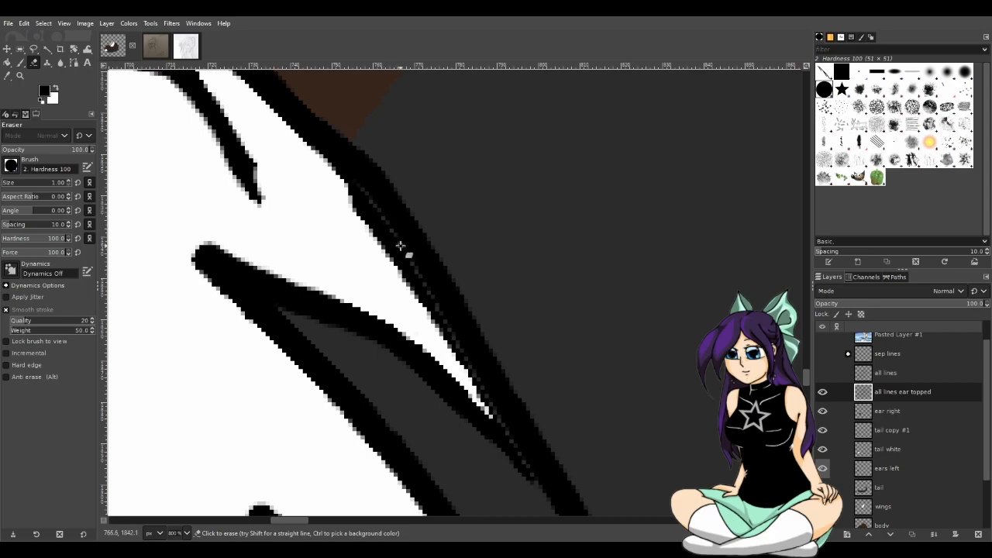
pyautogui.press('p')
pyautogui.moveTo(361, 185); pyautogui.dragTo(380, 215)
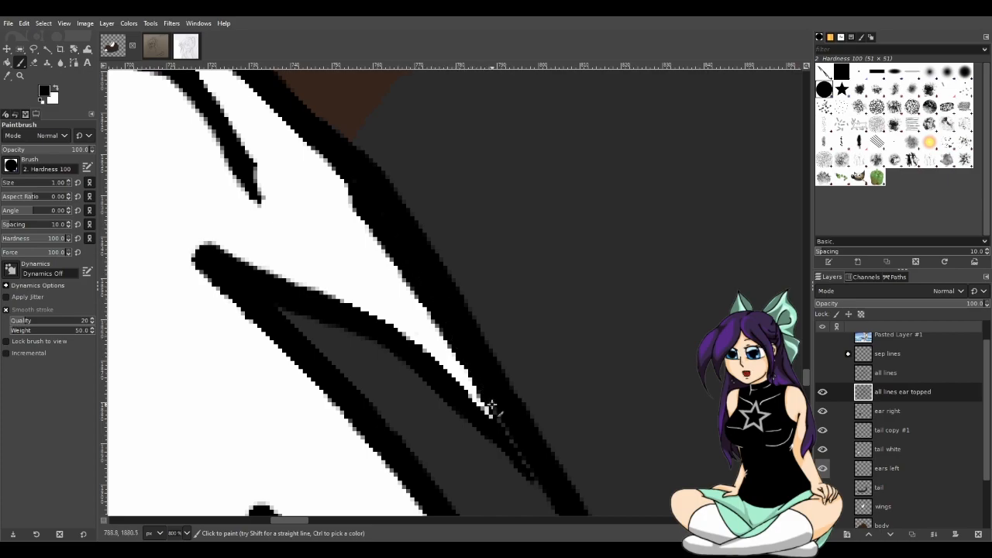
pyautogui.keyDown('ctrl'); pyautogui.scroll(-3, 518, 470); pyautogui.keyUp('ctrl')
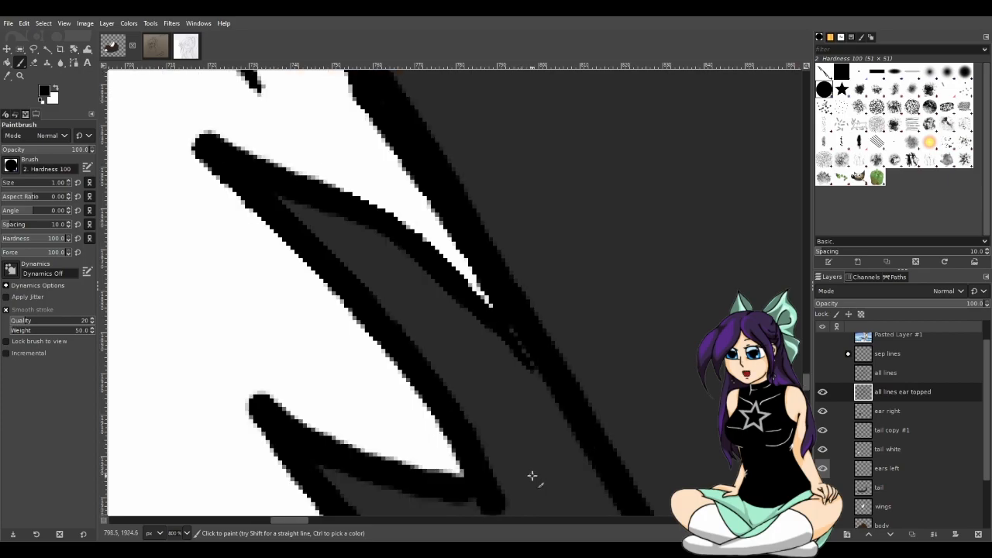
pyautogui.keyDown('ctrl'); pyautogui.scroll(-3, 552, 465); pyautogui.keyUp('ctrl')
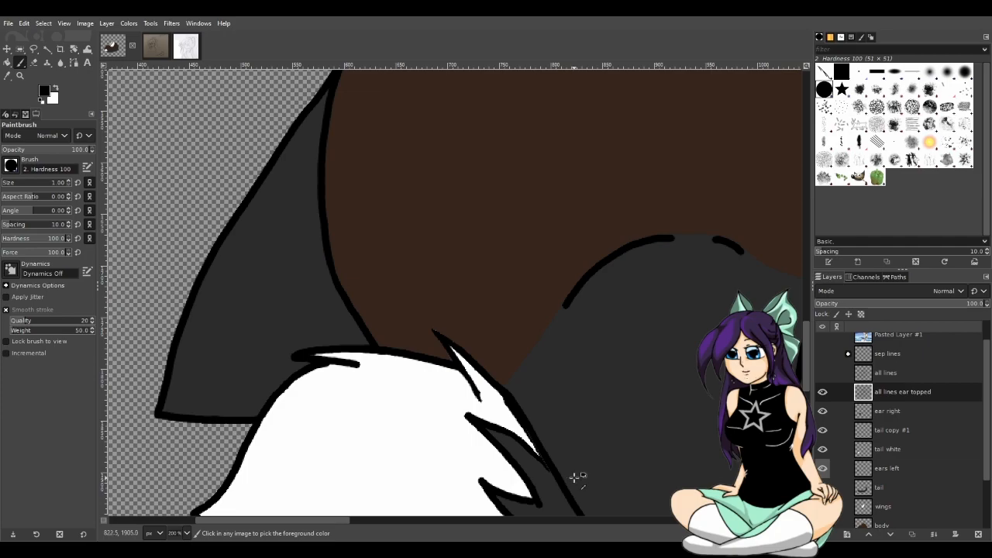
pyautogui.keyDown('ctrl'); pyautogui.scroll(-1, 577, 487); pyautogui.keyUp('ctrl')
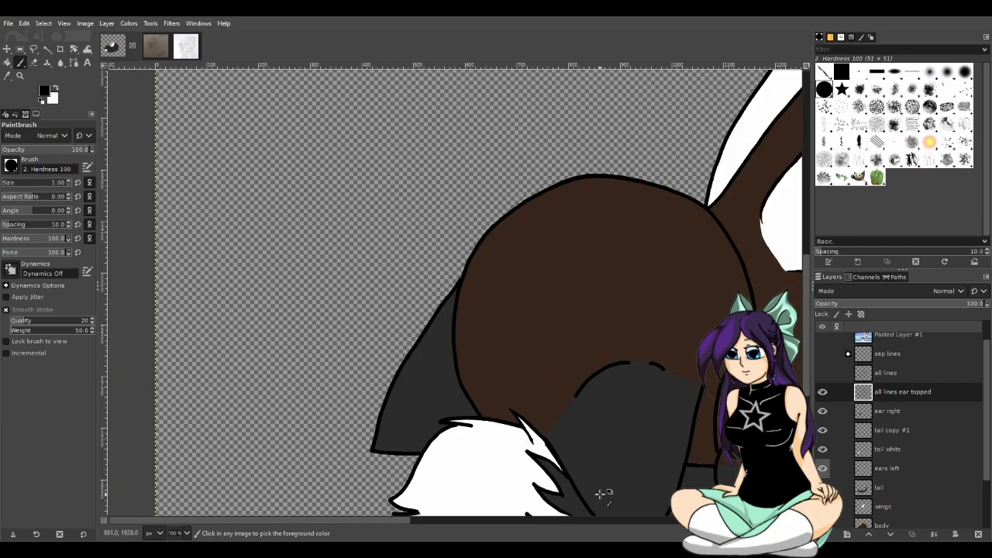
pyautogui.keyDown('ctrl'); pyautogui.scroll(5, 602, 493); pyautogui.keyUp('ctrl')
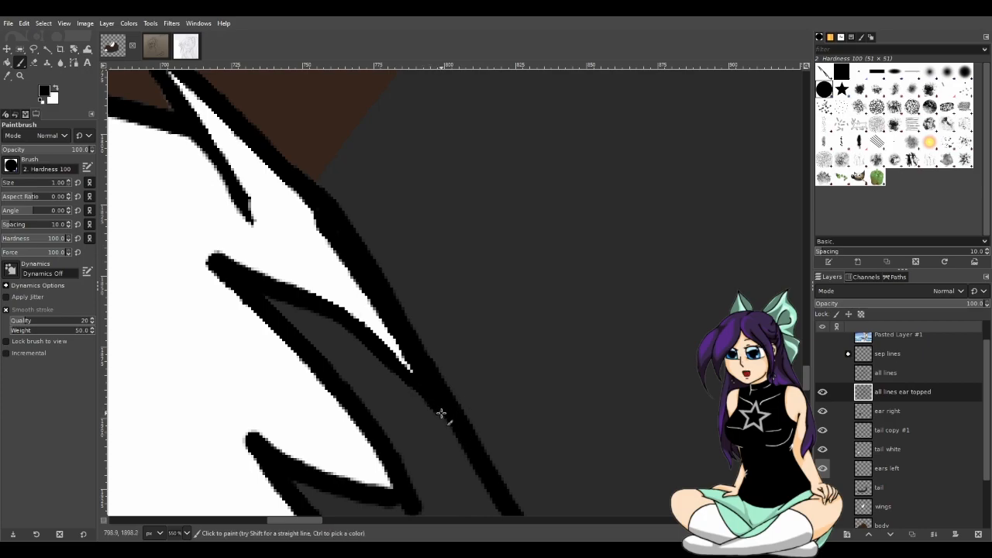
pyautogui.press('1')
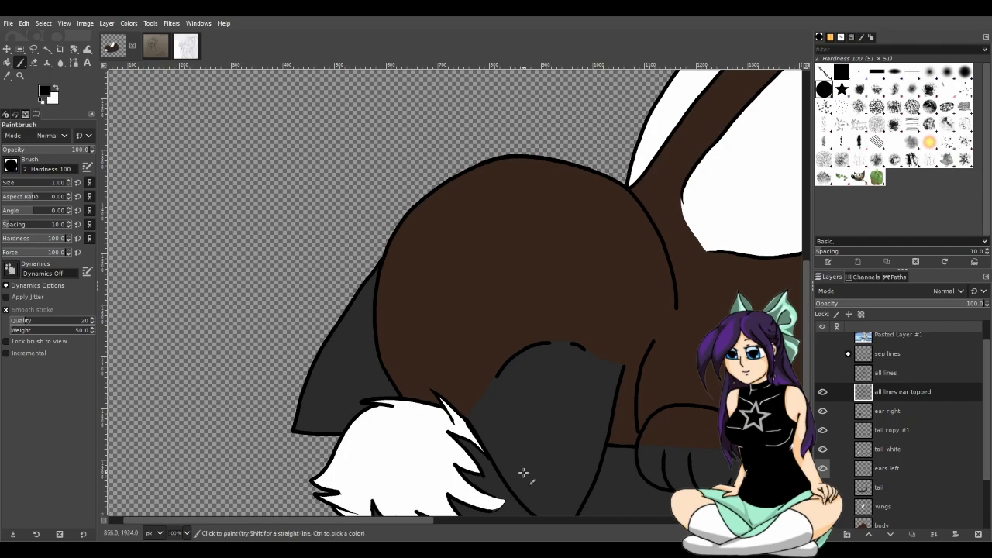
# - Examine the white fill along the tail tip's outlines for spill, with the tail white layer and the Eraser selected
pyautogui.scroll(4, 490, 456)
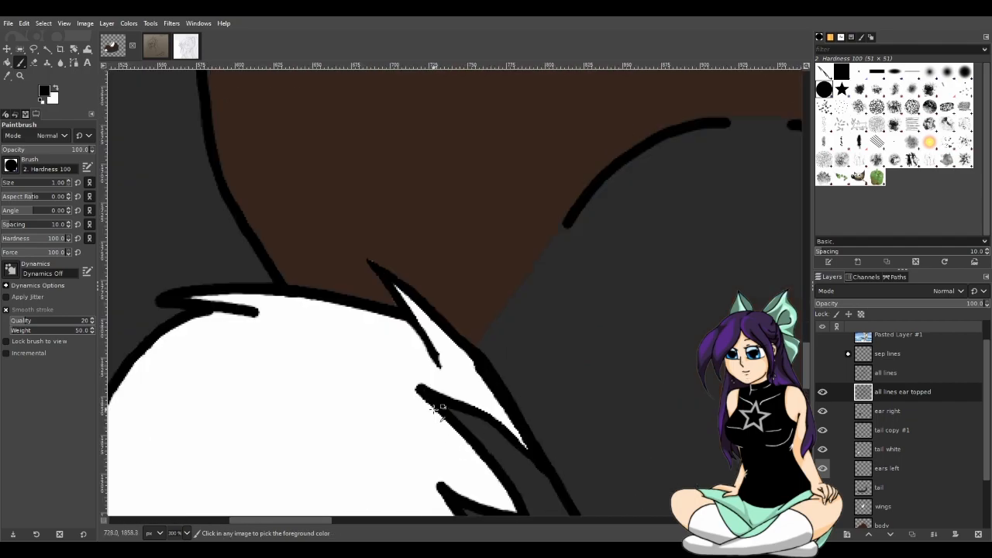
pyautogui.click(894, 413)
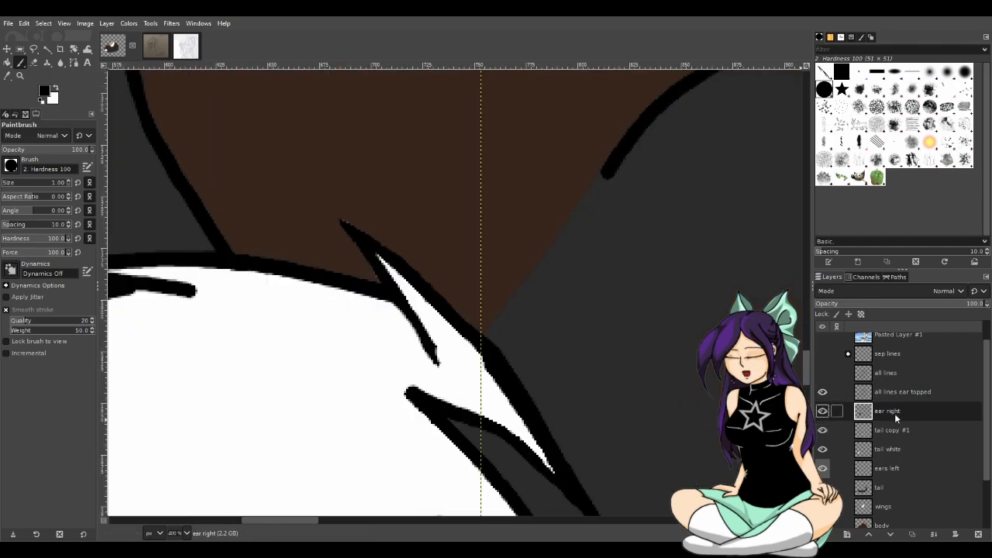
pyautogui.click(896, 448)
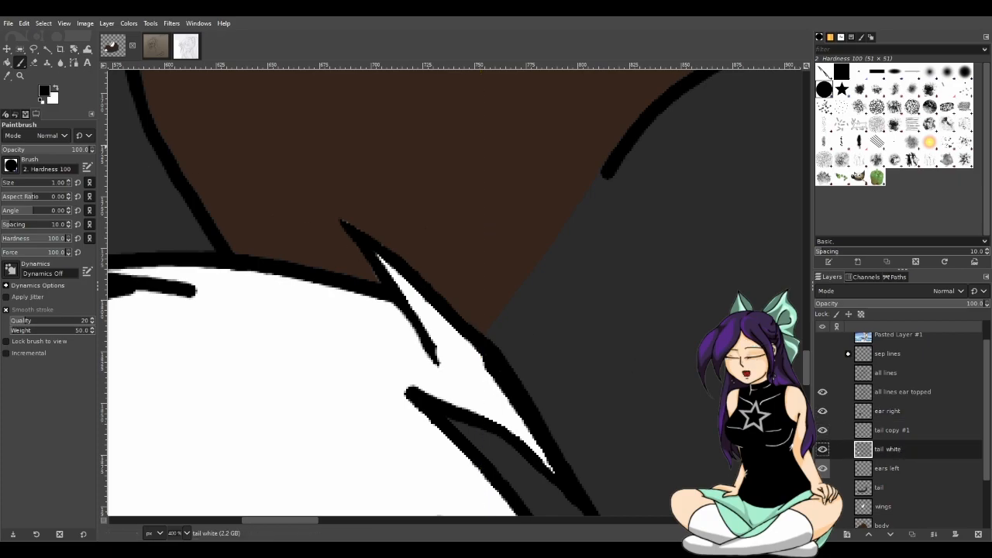
pyautogui.click(34, 62)
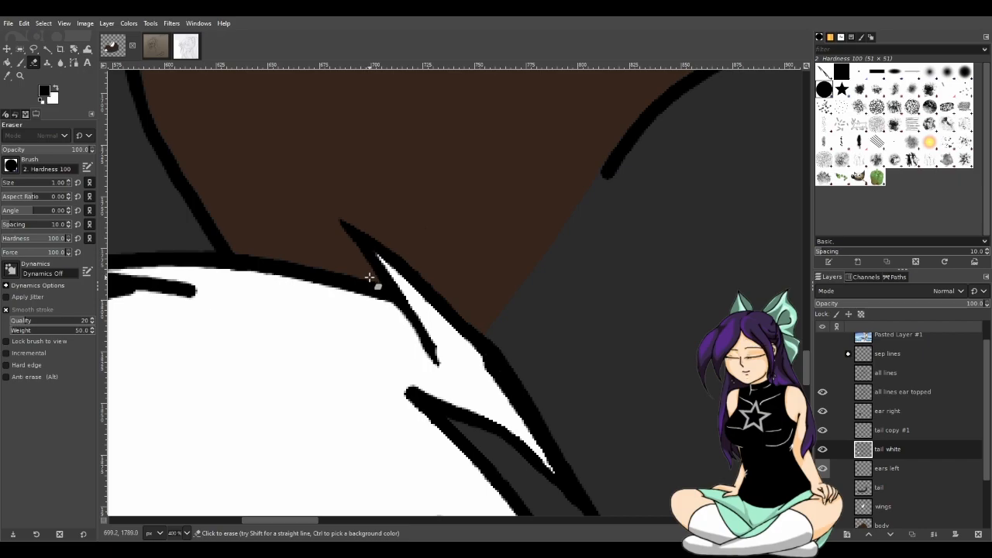
pyautogui.scroll(-3, 370, 349)
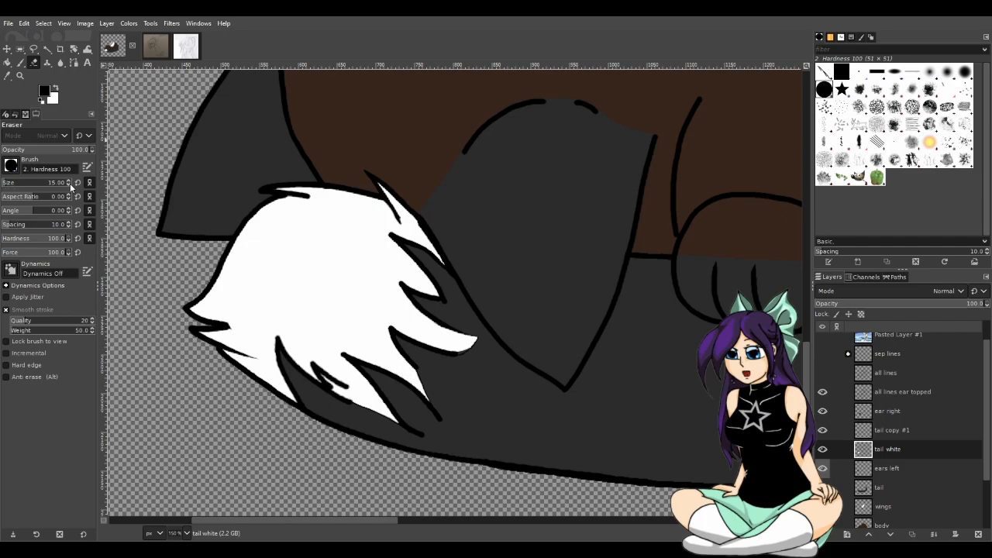
pyautogui.scroll(-3, 70, 183)
pyautogui.moveTo(390, 522); pyautogui.dragTo(486, 531)
pyautogui.scroll(-4, 479, 436)
pyautogui.scroll(2, 479, 441)
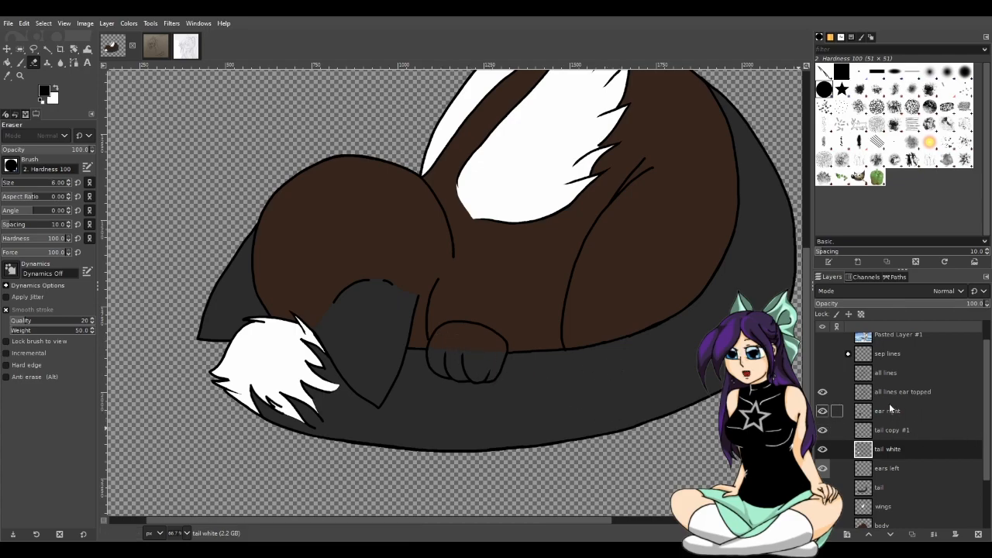
# - Add a new layer named paw directly above the tail layer and show the swatches layer
pyautogui.click(886, 486)
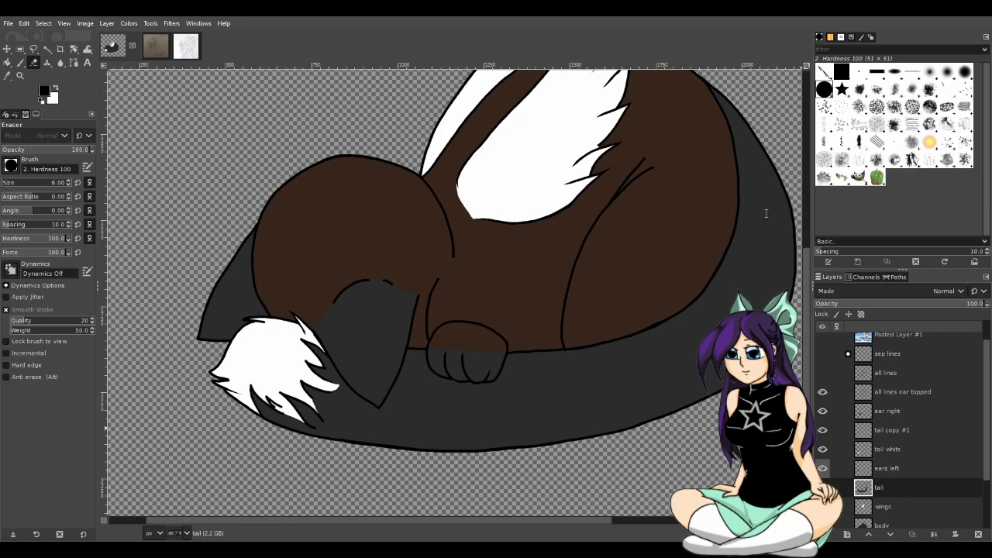
pyautogui.click(917, 312)
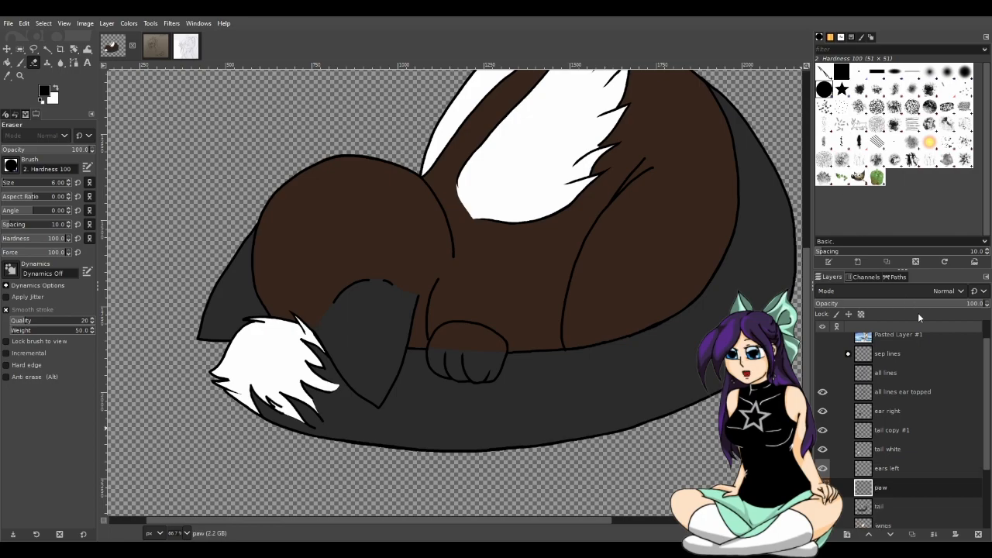
pyautogui.scroll(-3, 485, 329)
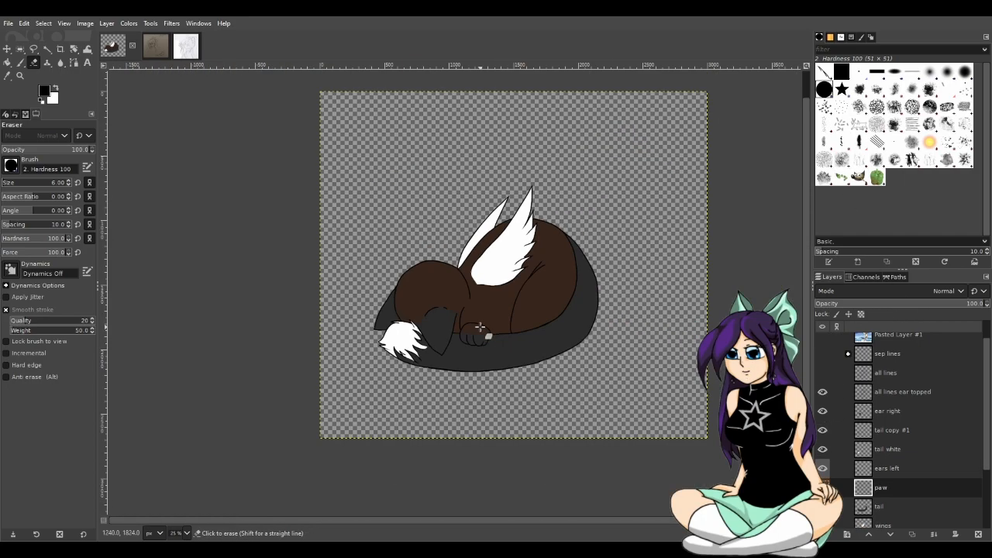
pyautogui.scroll(1, 856, 523)
pyautogui.click(822, 342)
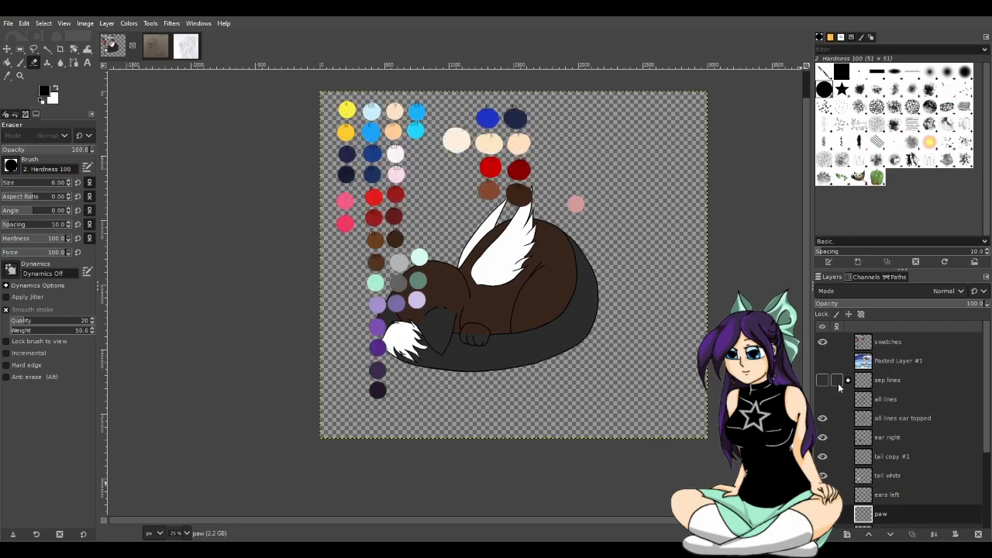
# - Pick the dark brown HS swatch near the wing and line the inside of the paw's lower part with a size 6 brush
pyautogui.click(11, 77)
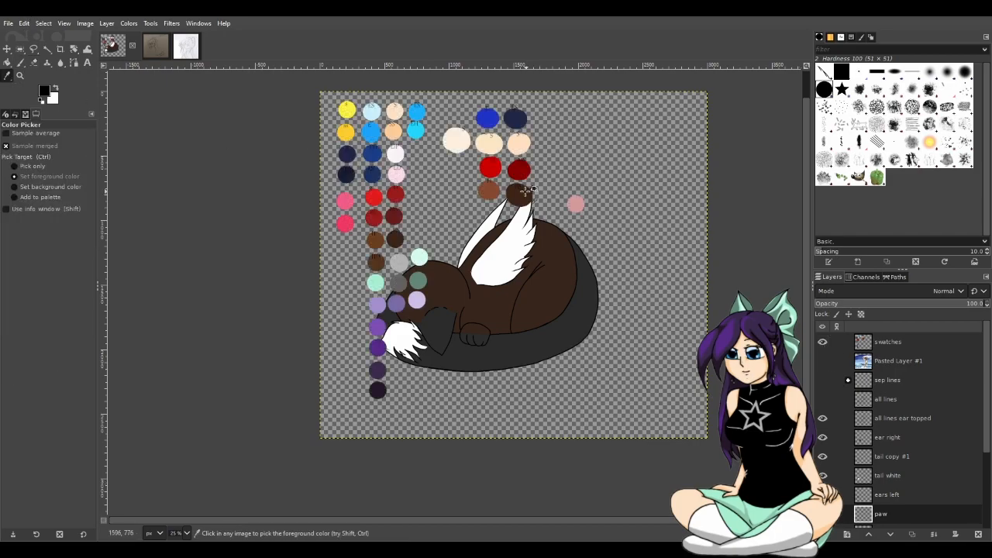
pyautogui.scroll(4, 476, 302)
pyautogui.scroll(-3, 484, 329)
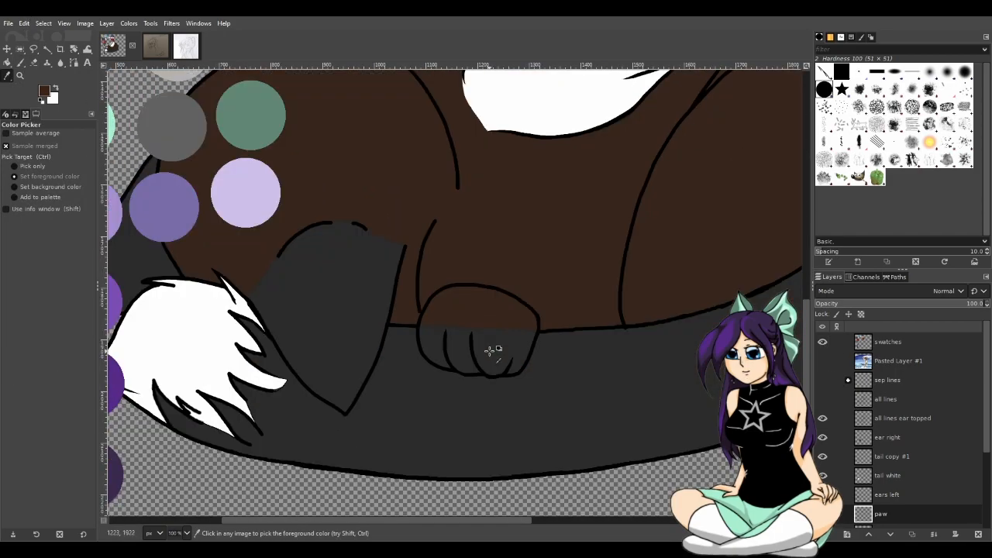
pyautogui.scroll(1, 492, 349)
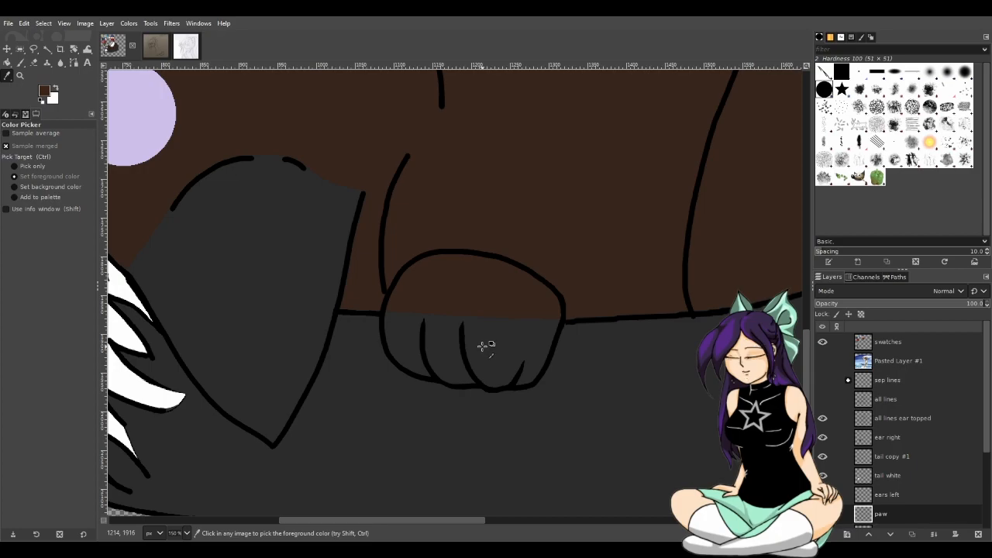
pyautogui.click(18, 63)
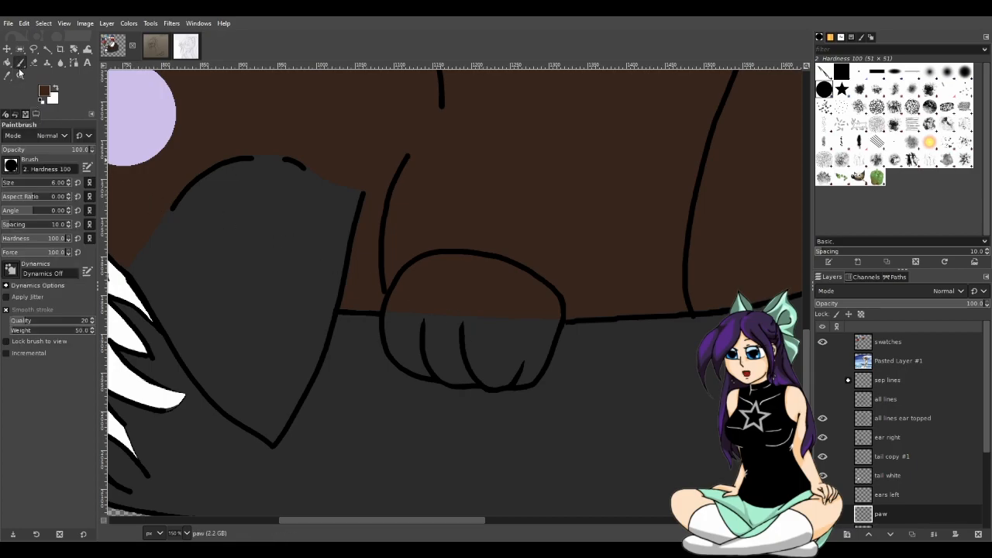
pyautogui.scroll(3, 514, 380)
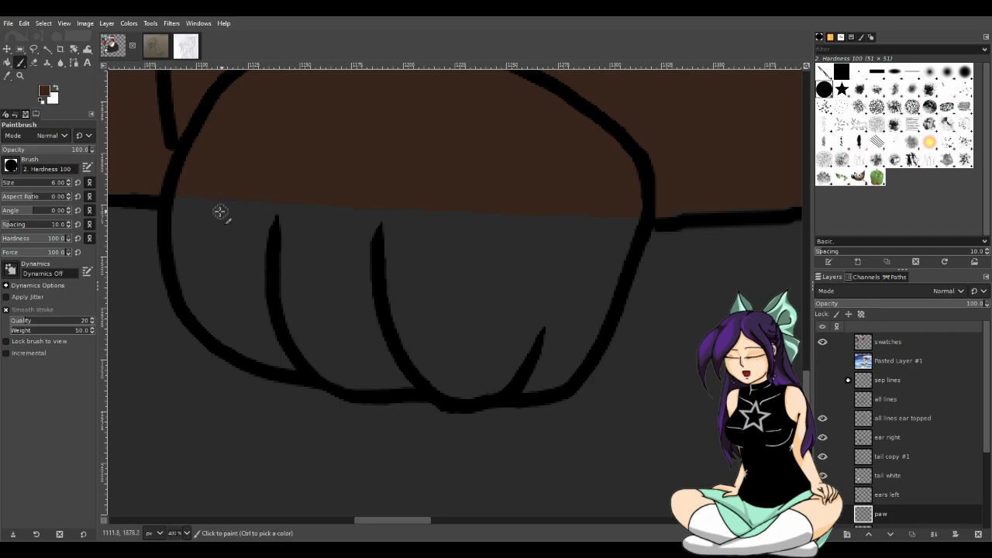
pyautogui.moveTo(178, 200)
pyautogui.mouseDown()
pyautogui.moveTo(192, 309)
pyautogui.moveTo(250, 359)
pyautogui.moveTo(480, 404)
pyautogui.moveTo(557, 387)
pyautogui.moveTo(456, 396)
pyautogui.moveTo(339, 382)
pyautogui.moveTo(219, 343)
pyautogui.moveTo(177, 271)
pyautogui.moveTo(175, 203)
pyautogui.moveTo(627, 215)
pyautogui.moveTo(636, 219)
pyautogui.moveTo(596, 326)
pyautogui.moveTo(549, 394)
pyautogui.moveTo(574, 359)
pyautogui.mouseUp()
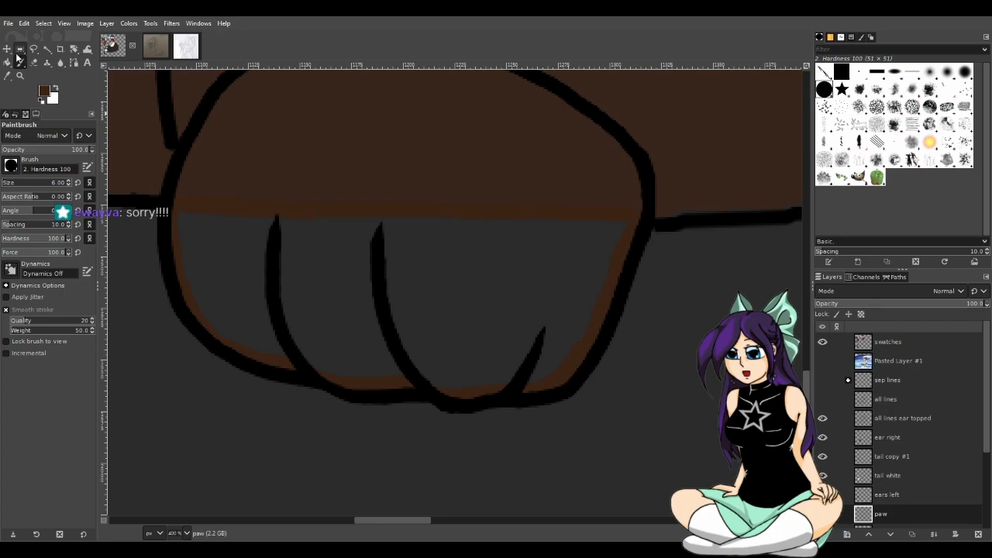
# - Fuzzy-select the paw's lower part including its painted border and fill it with dark brown using a size 195 brush
pyautogui.click(46, 49)
pyautogui.click(359, 272)
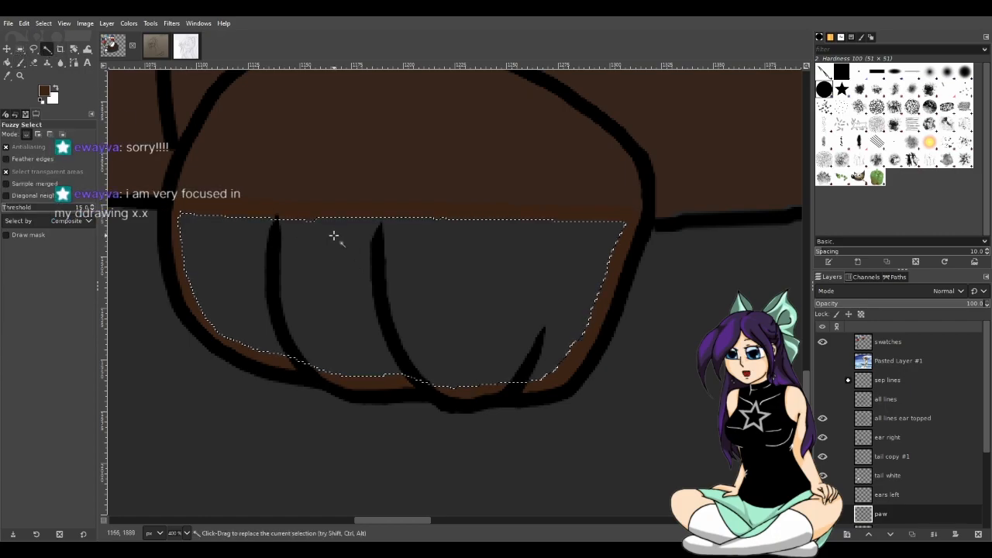
pyautogui.keyDown('shift'); pyautogui.click(322, 212); pyautogui.keyUp('shift')
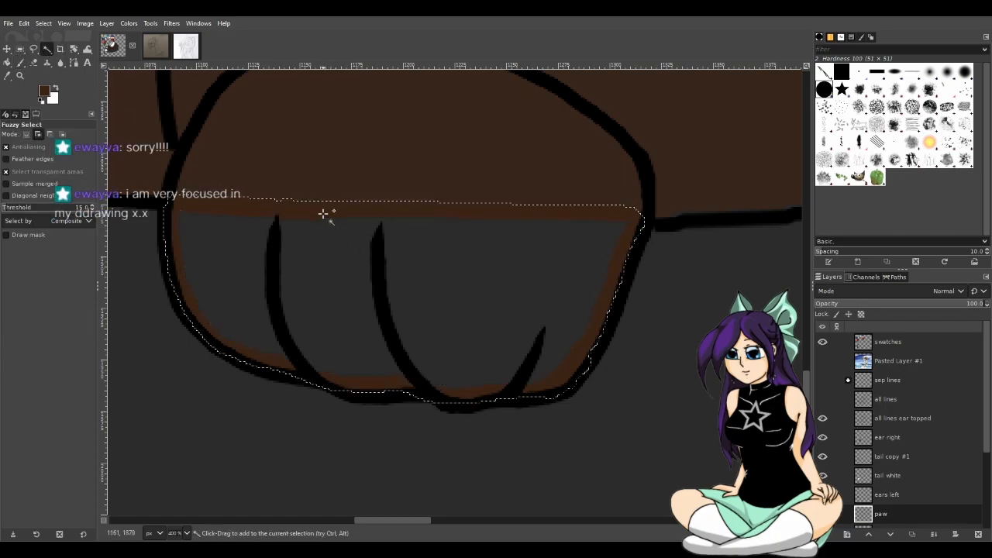
pyautogui.click(22, 62)
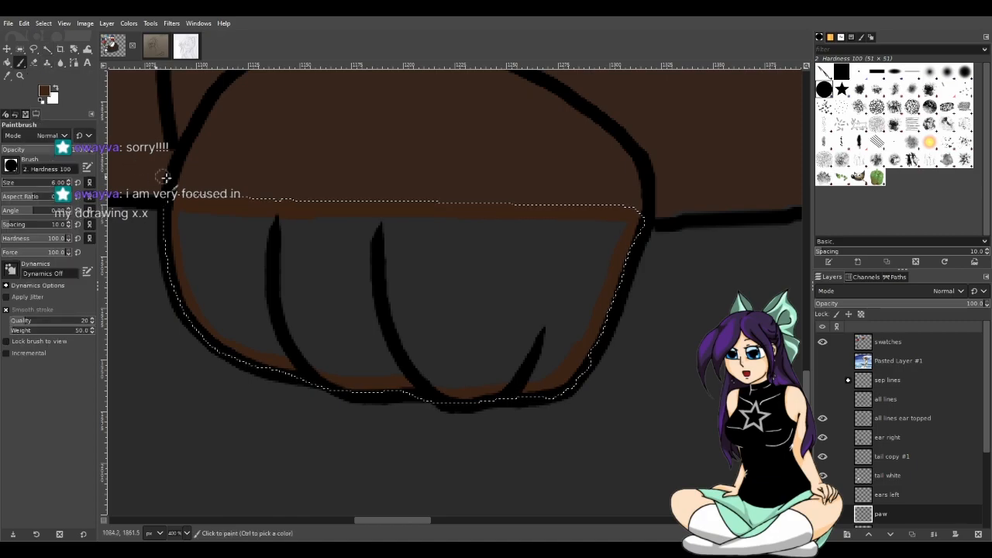
pyautogui.moveTo(210, 210)
pyautogui.mouseDown()
pyautogui.moveTo(225, 258)
pyautogui.moveTo(565, 307)
pyautogui.moveTo(443, 333)
pyautogui.mouseUp()
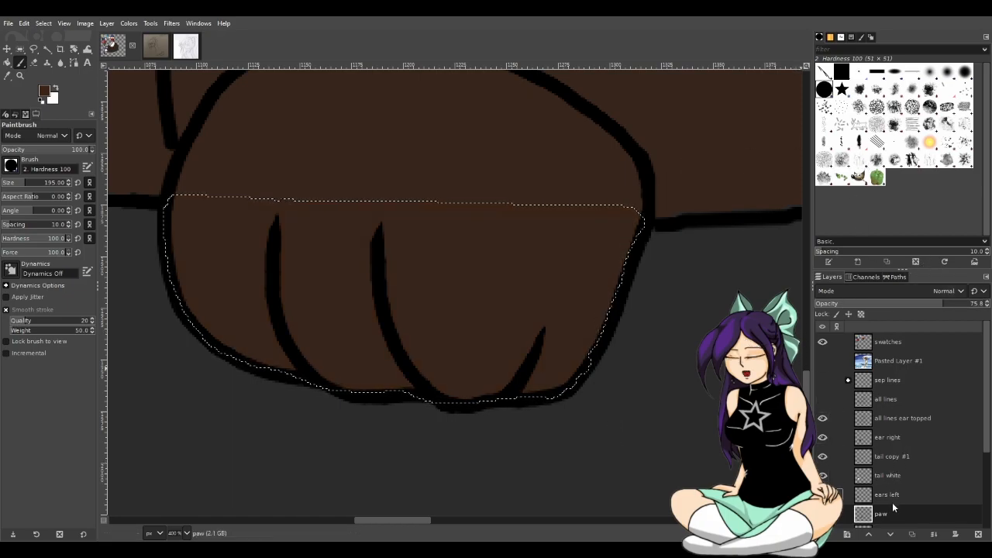
# - Match the paw layer's opacity to the body layer's at 75.6
pyautogui.scroll(-4, 901, 496)
pyautogui.click(887, 464)
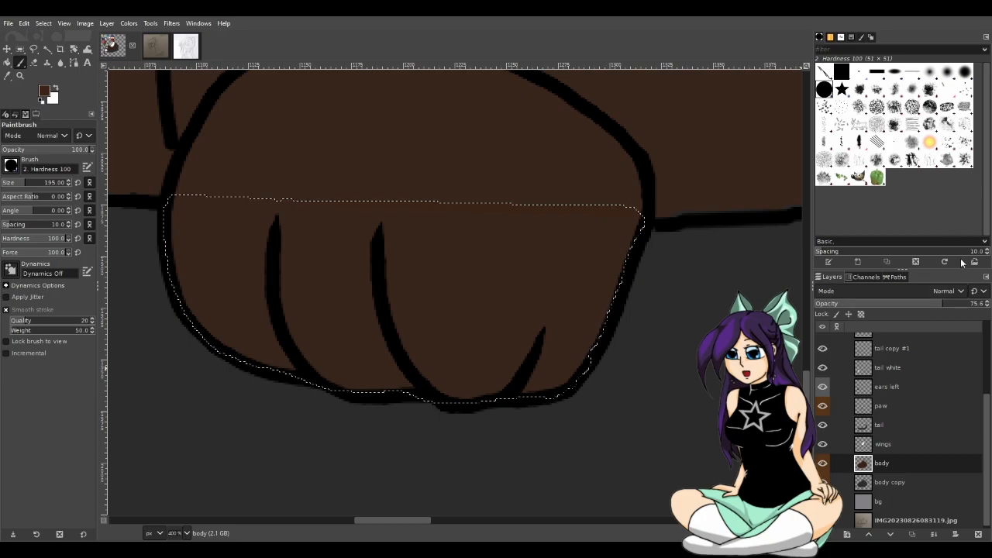
pyautogui.click(894, 405)
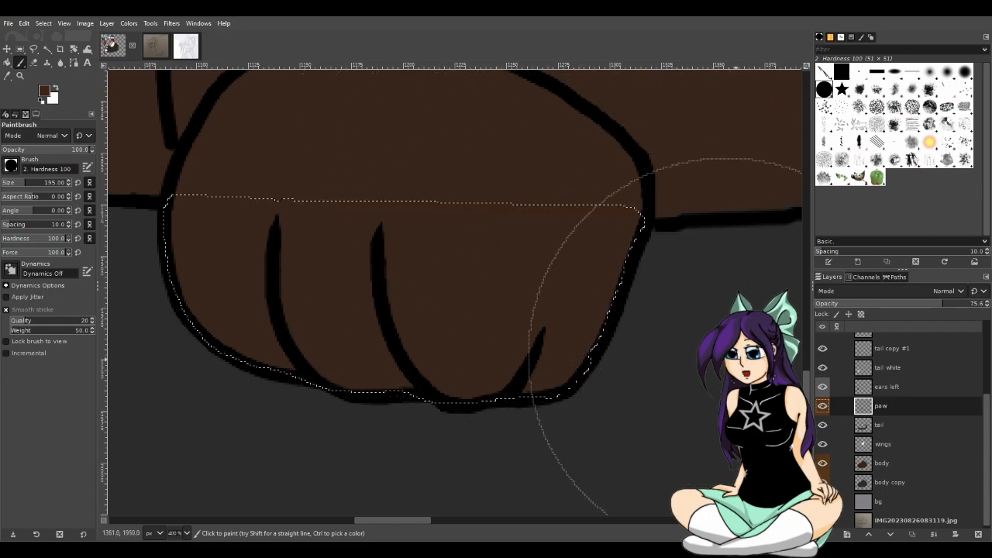
# - Clear the selection and erase the overlap band between the paw and body colours on the paw layer with a size 6 eraser
pyautogui.scroll(3, 567, 290)
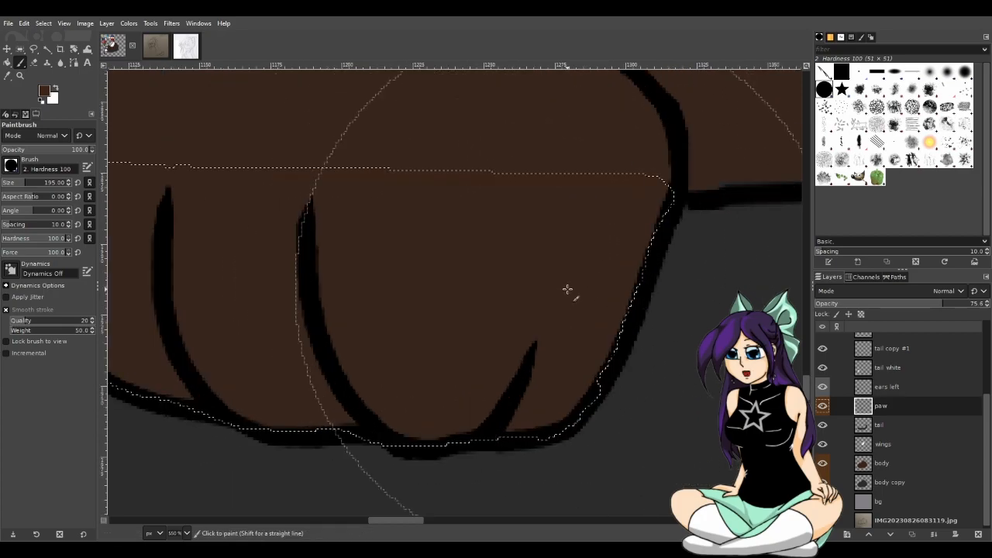
pyautogui.scroll(3, 752, 267)
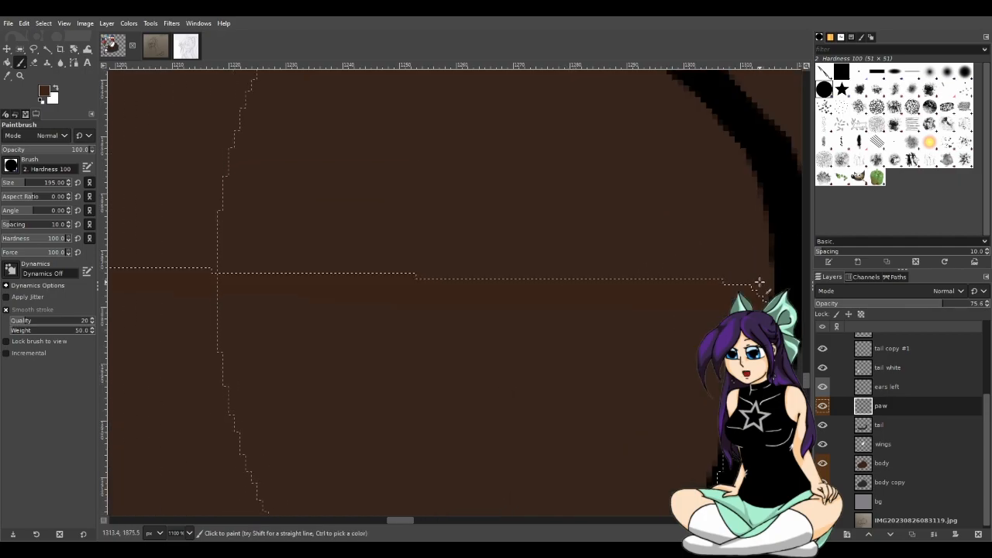
pyautogui.press('u')
pyautogui.scroll(-8, 394, 303)
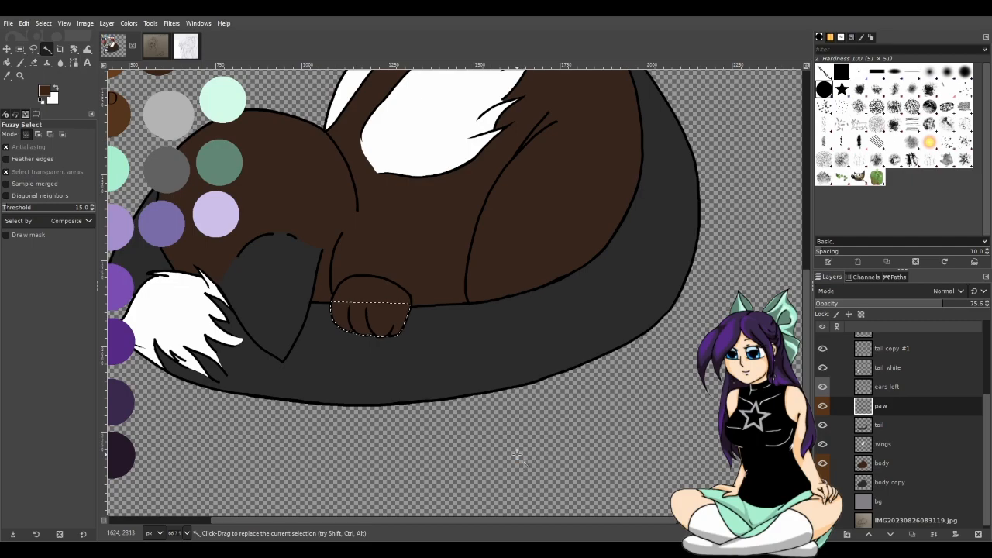
pyautogui.scroll(-4, 517, 452)
pyautogui.scroll(9, 458, 407)
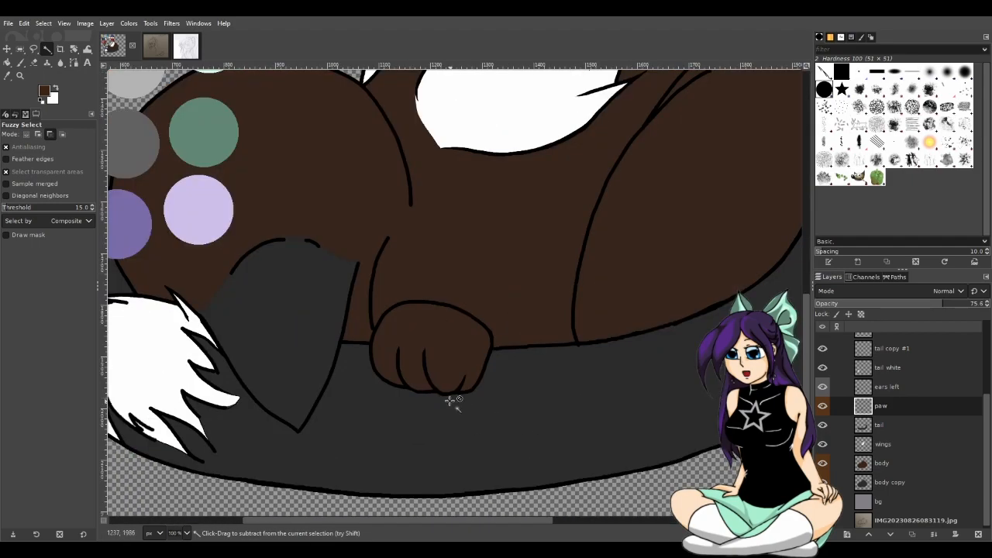
pyautogui.scroll(1, 441, 359)
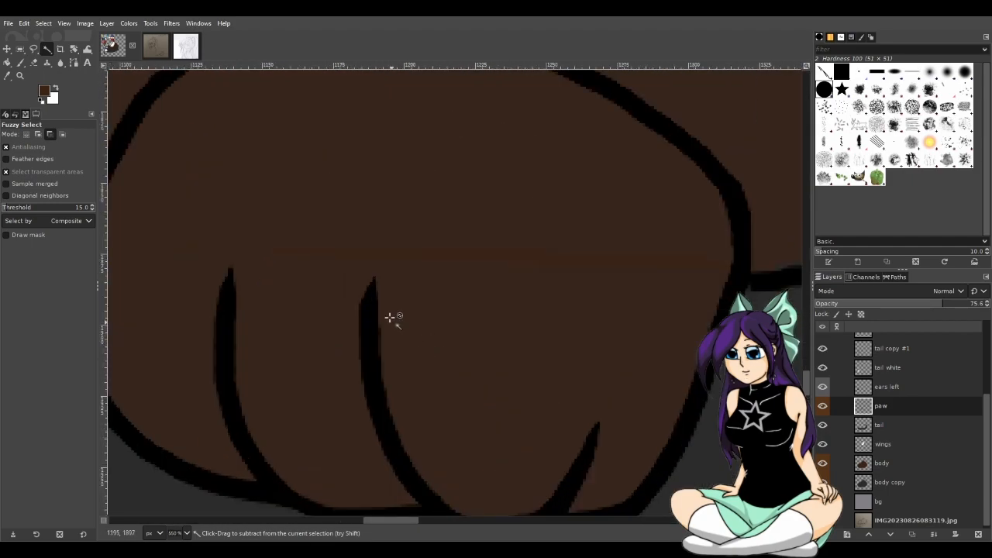
pyautogui.hotkey('shift', 'e')
pyautogui.hotkey('ctrl', 'shift', 'a')
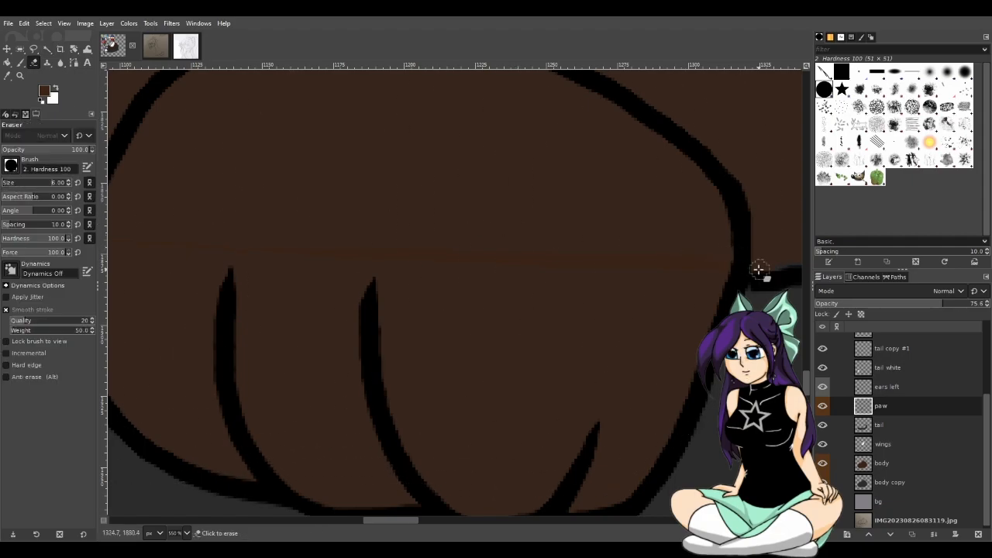
pyautogui.scroll(1, 760, 267)
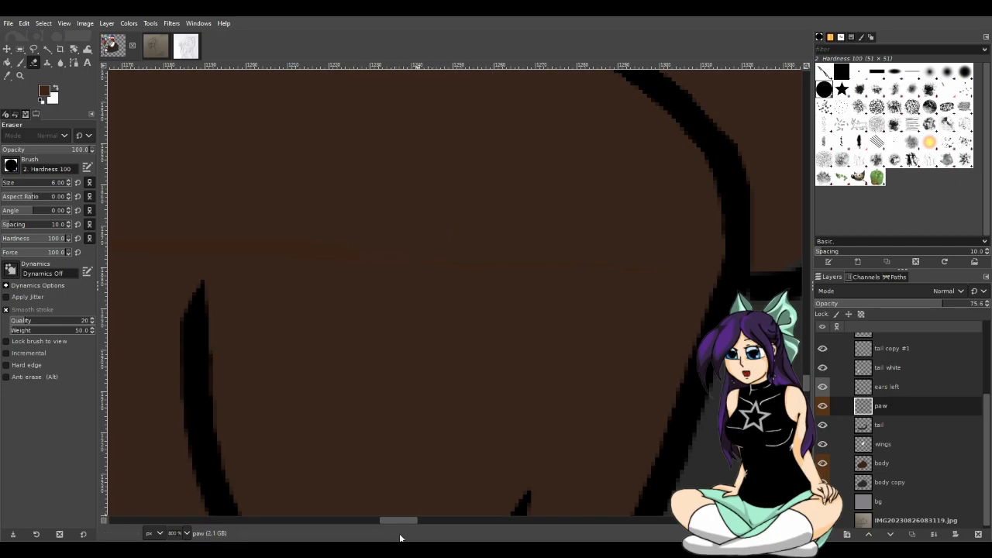
pyautogui.moveTo(401, 522); pyautogui.dragTo(380, 515)
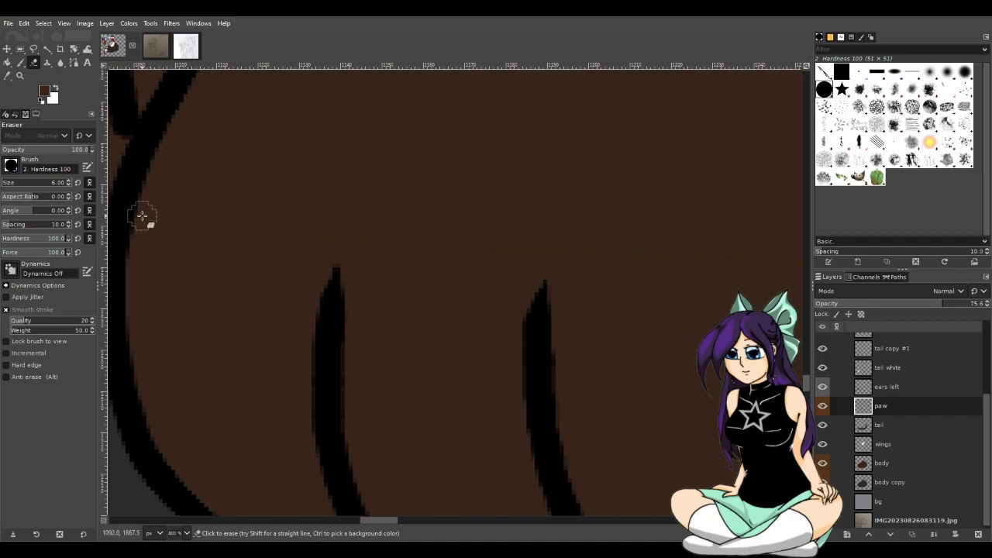
# - Erase the leftover overlap pixels from the paw's left outline to above the first toe line with a size 1 eraser
pyautogui.scroll(2, 124, 250)
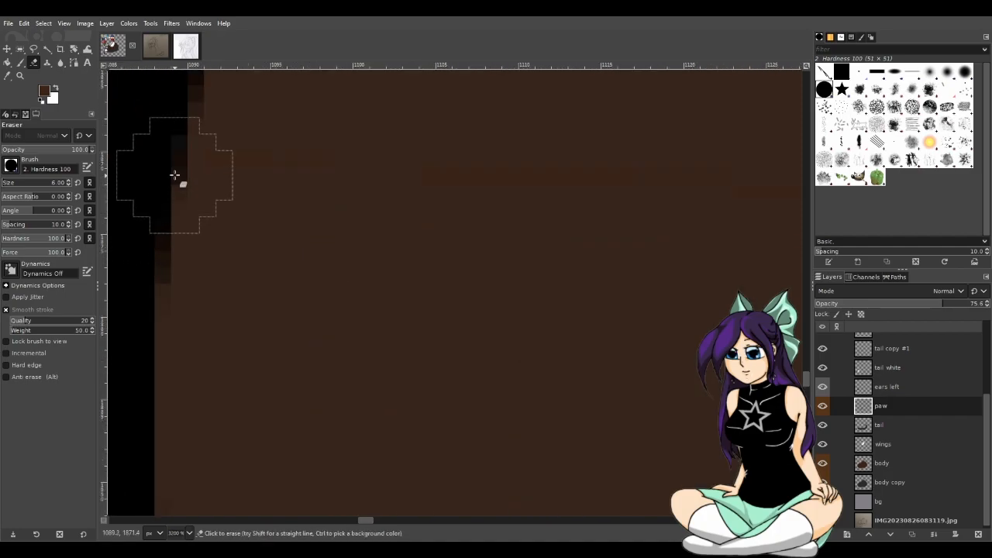
pyautogui.moveTo(15, 183); pyautogui.dragTo(2, 183)
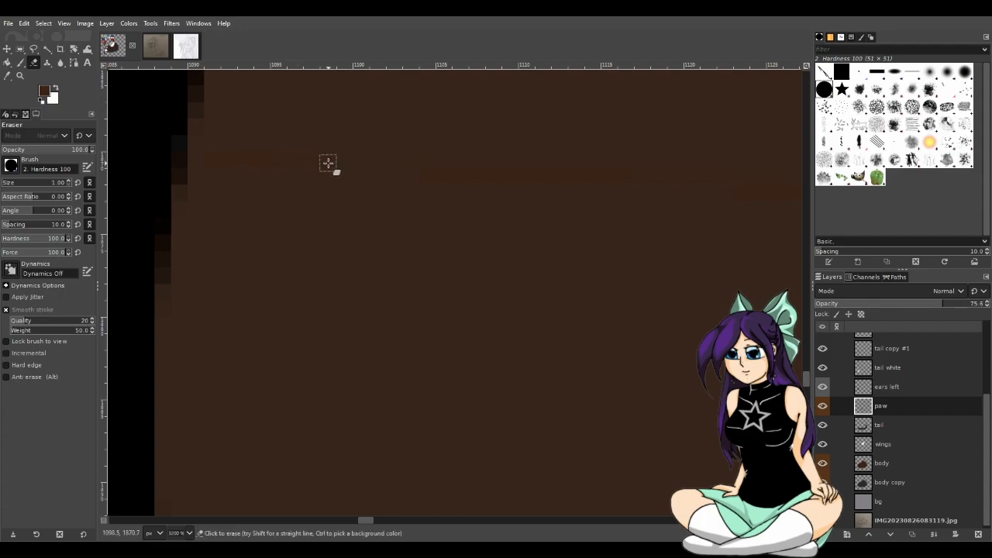
pyautogui.moveTo(254, 158); pyautogui.dragTo(210, 158)
pyautogui.moveTo(364, 520); pyautogui.dragTo(374, 519)
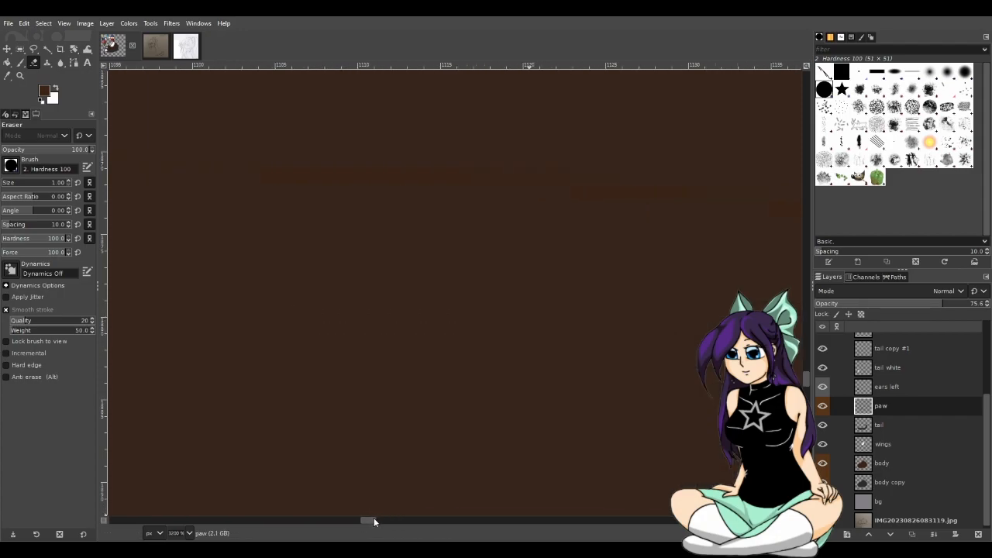
pyautogui.moveTo(561, 177); pyautogui.dragTo(285, 176)
pyautogui.moveTo(366, 522); pyautogui.dragTo(374, 522)
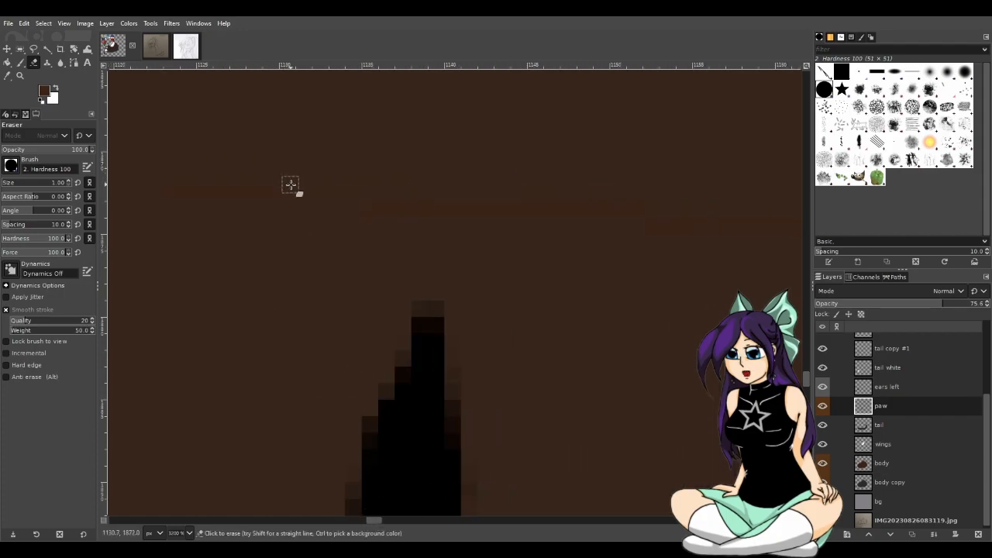
pyautogui.moveTo(289, 191); pyautogui.dragTo(170, 190)
pyautogui.moveTo(410, 207); pyautogui.dragTo(527, 208)
# - Erase the faint overlap pixels between the first and second toe lines with the size 1 eraser
pyautogui.moveTo(376, 517); pyautogui.dragTo(383, 519)
pyautogui.moveTo(171, 222)
pyautogui.mouseDown()
pyautogui.moveTo(451, 217)
pyautogui.moveTo(390, 230)
pyautogui.moveTo(418, 231)
pyautogui.mouseUp()
pyautogui.moveTo(507, 231)
pyautogui.mouseDown()
pyautogui.moveTo(623, 234)
pyautogui.moveTo(402, 231)
pyautogui.moveTo(381, 253)
pyautogui.moveTo(402, 232)
pyautogui.moveTo(383, 234)
pyautogui.moveTo(602, 254)
pyautogui.moveTo(570, 251)
pyautogui.mouseUp()
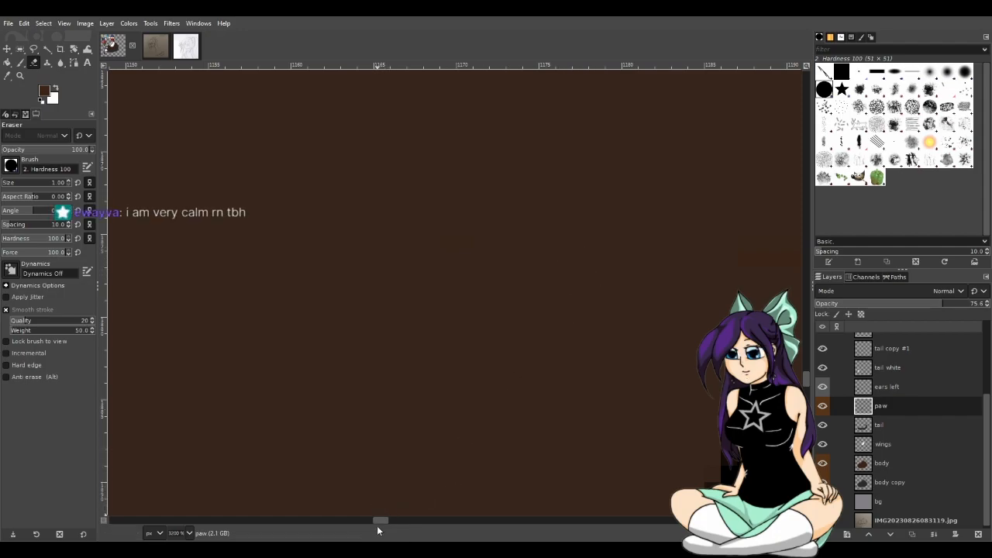
pyautogui.moveTo(383, 521); pyautogui.dragTo(389, 519)
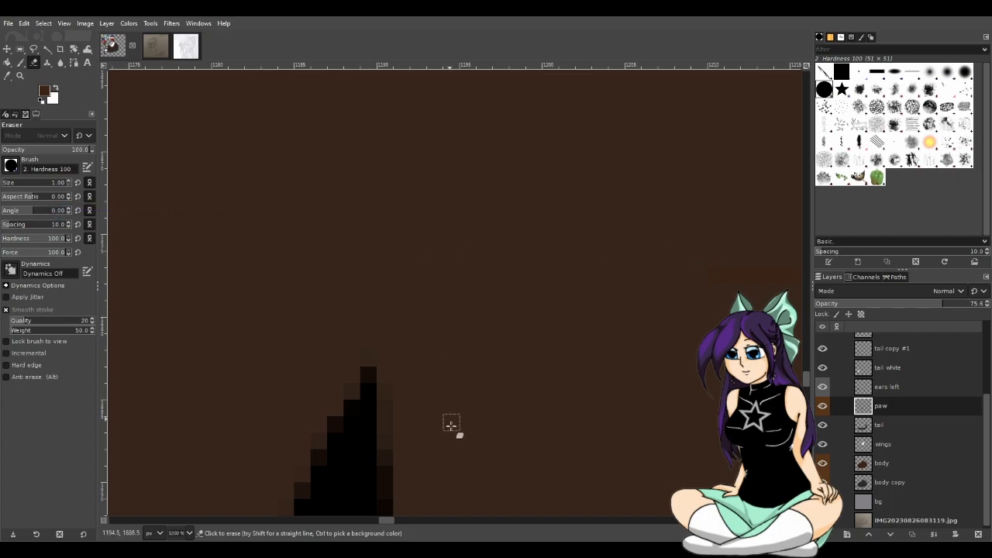
pyautogui.hscroll(3, 390, 522)
pyautogui.moveTo(395, 524); pyautogui.dragTo(395, 524)
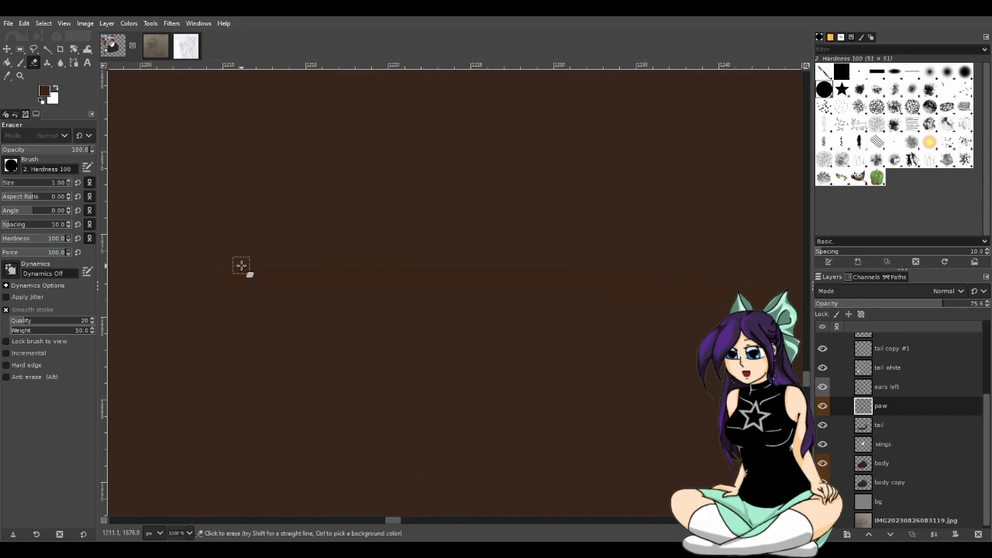
# - Erase the remaining overlap pixels from the second toe line towards the paw's right outline with the size 1 eraser
pyautogui.moveTo(234, 266); pyautogui.dragTo(299, 266)
pyautogui.moveTo(362, 261)
pyautogui.mouseDown()
pyautogui.moveTo(329, 264)
pyautogui.moveTo(636, 266)
pyautogui.mouseUp()
pyautogui.moveTo(393, 523); pyautogui.dragTo(395, 523)
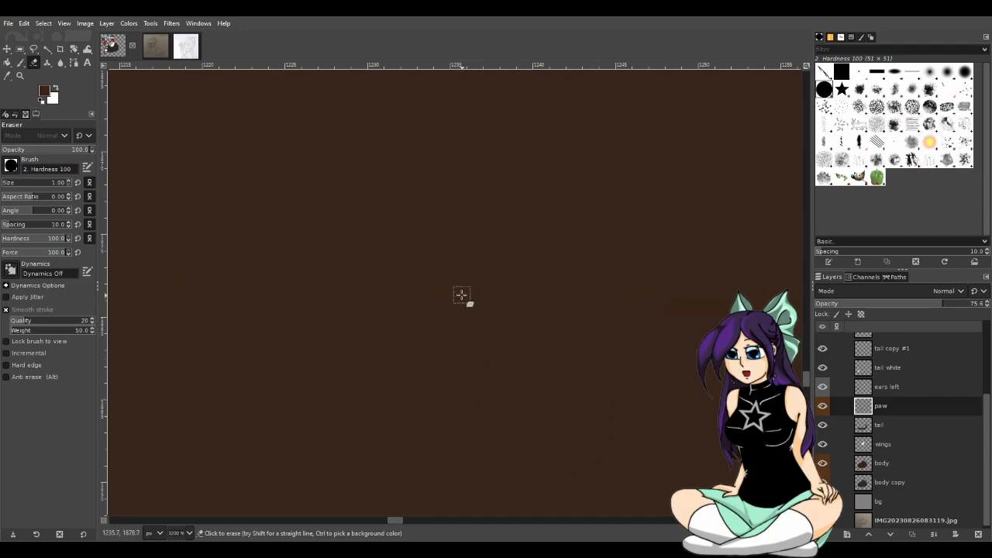
pyautogui.moveTo(401, 519); pyautogui.dragTo(407, 521)
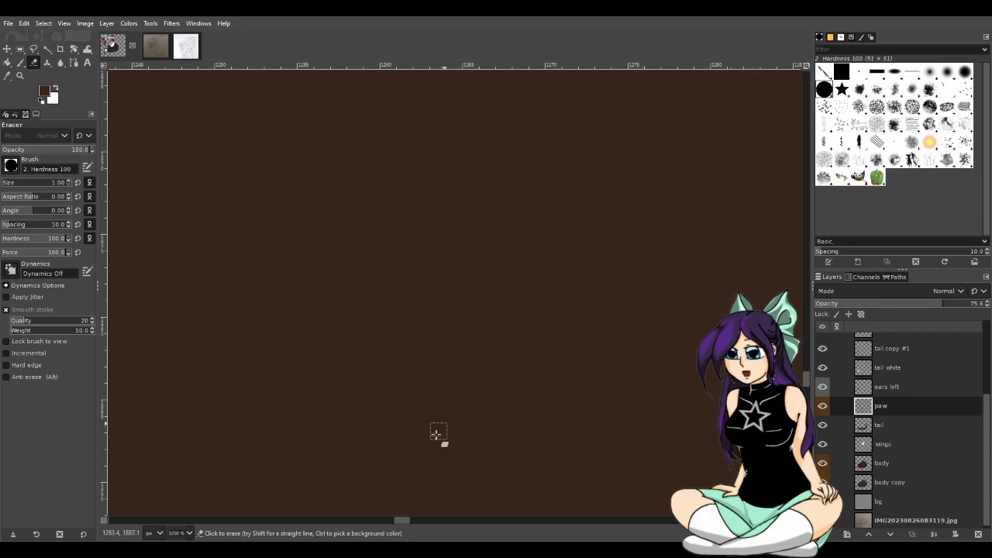
pyautogui.moveTo(403, 520); pyautogui.dragTo(411, 523)
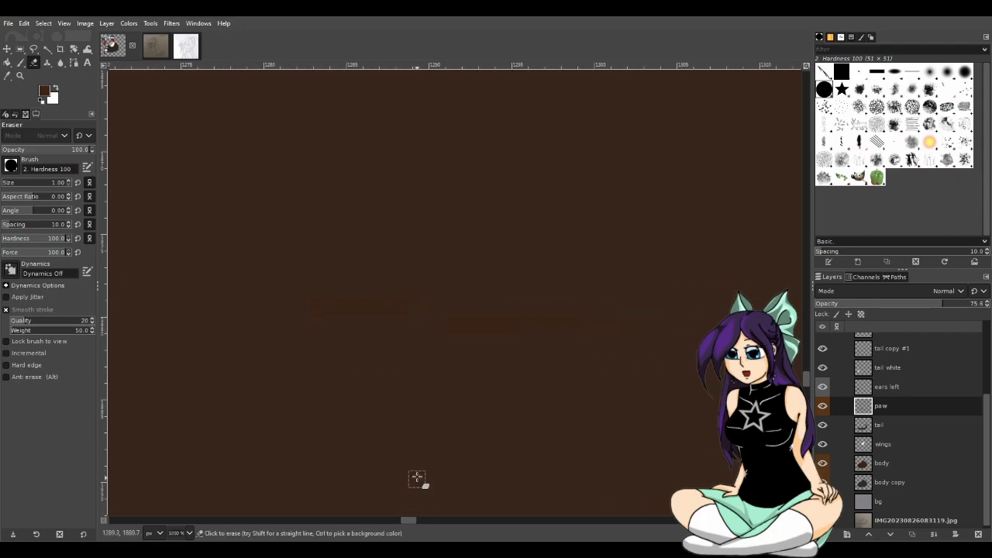
pyautogui.moveTo(305, 302)
pyautogui.mouseDown()
pyautogui.moveTo(419, 298)
pyautogui.moveTo(475, 309)
pyautogui.moveTo(461, 313)
pyautogui.moveTo(601, 309)
pyautogui.moveTo(463, 318)
pyautogui.mouseUp()
pyautogui.moveTo(411, 523); pyautogui.dragTo(417, 523)
# - Save the artwork and make the swatches layer active
pyautogui.scroll(-3, 361, 471)
pyautogui.scroll(-10, 365, 470)
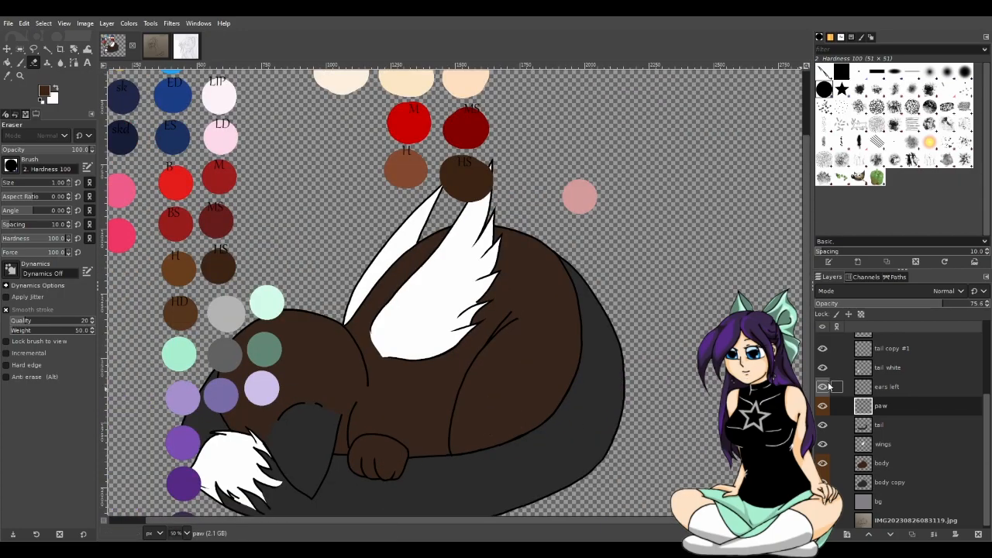
pyautogui.scroll(3, 822, 392)
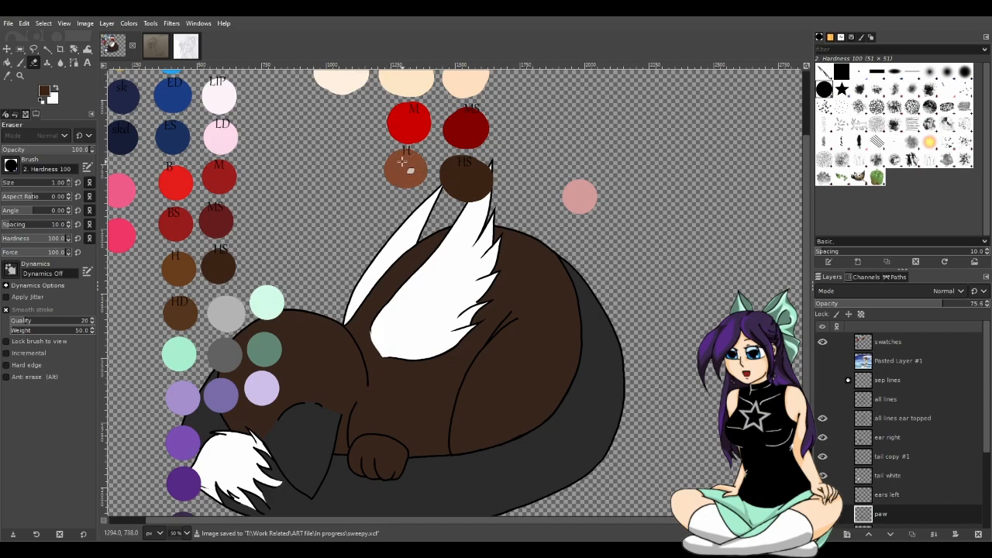
pyautogui.click(891, 342)
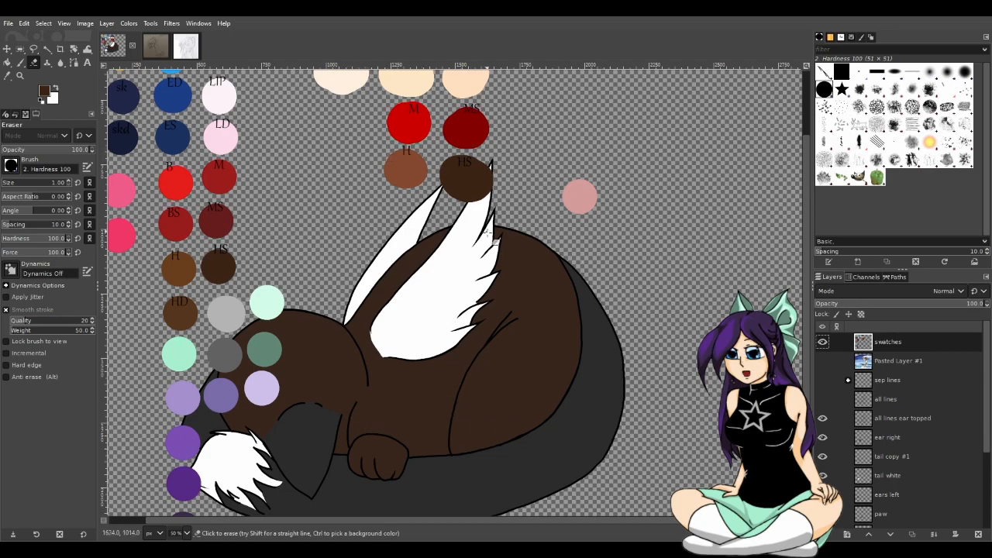
pyautogui.scroll(-1, 311, 372)
pyautogui.scroll(1, 351, 409)
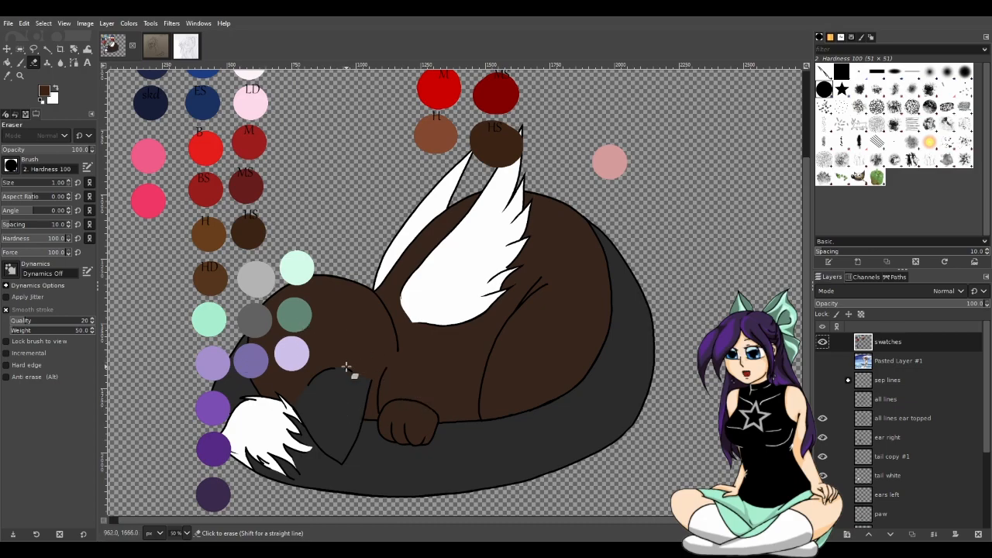
pyautogui.scroll(1, 305, 395)
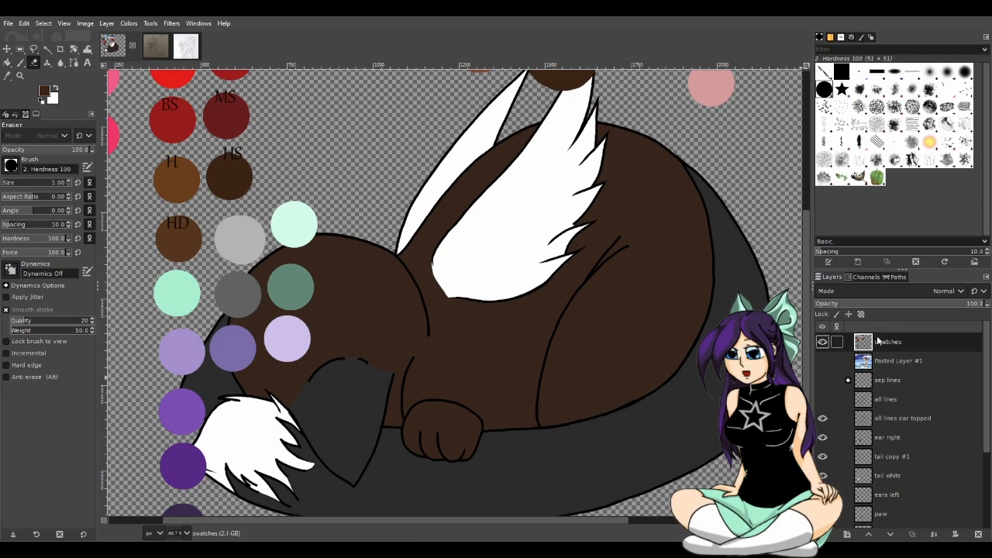
# - Hide the swatches layer, check the pasted reference picture briefly and hide it again
pyautogui.click(822, 342)
pyautogui.click(823, 361)
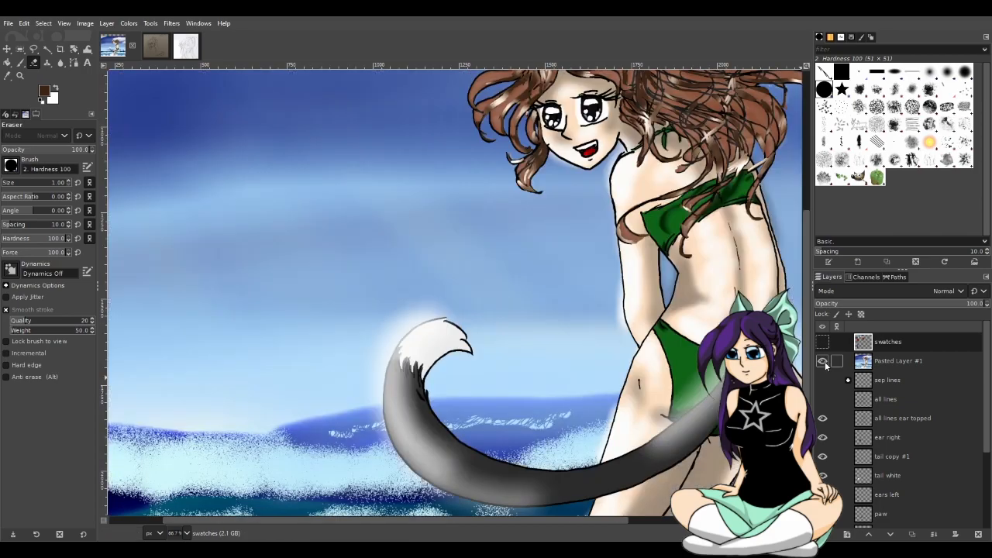
pyautogui.click(822, 361)
pyautogui.scroll(-3, 550, 437)
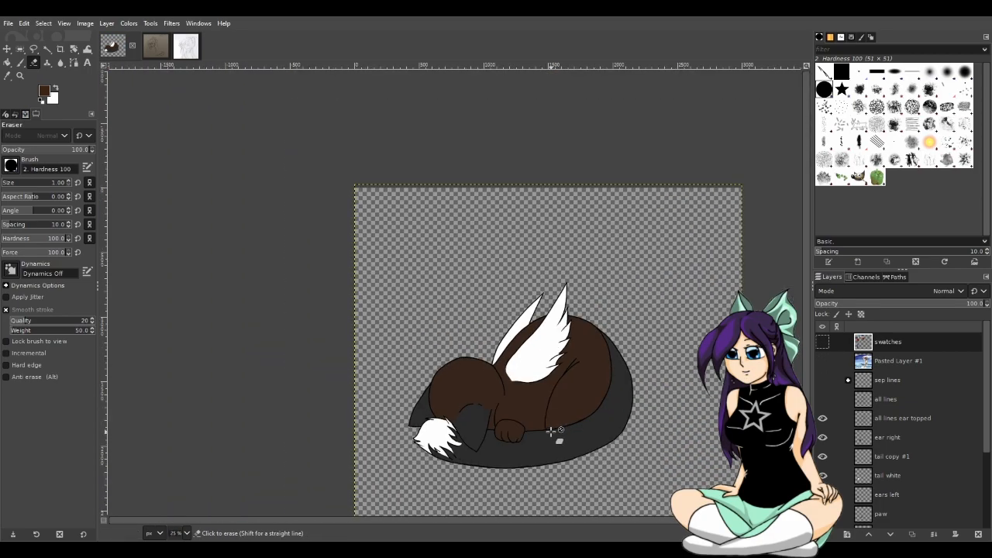
pyautogui.scroll(3, 624, 463)
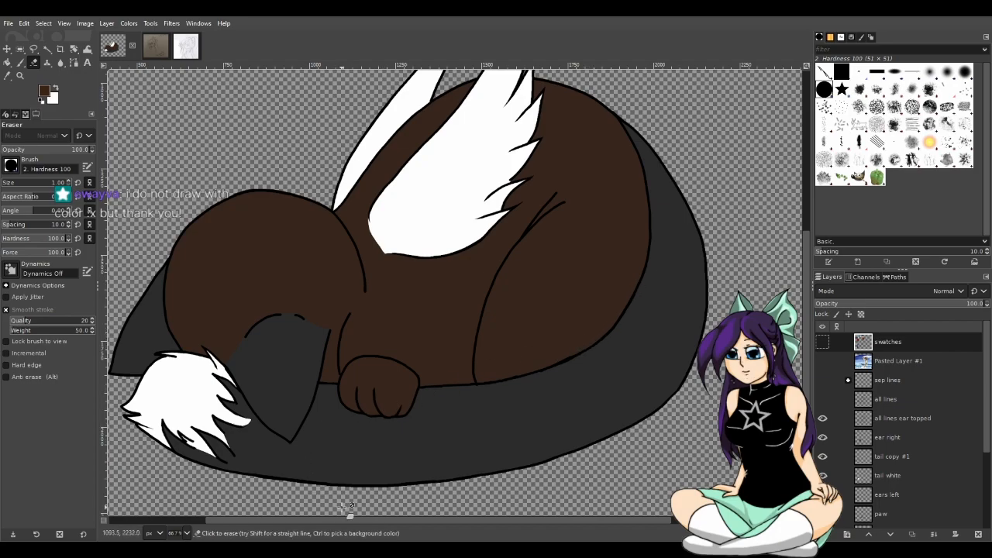
pyautogui.moveTo(352, 519); pyautogui.dragTo(314, 512)
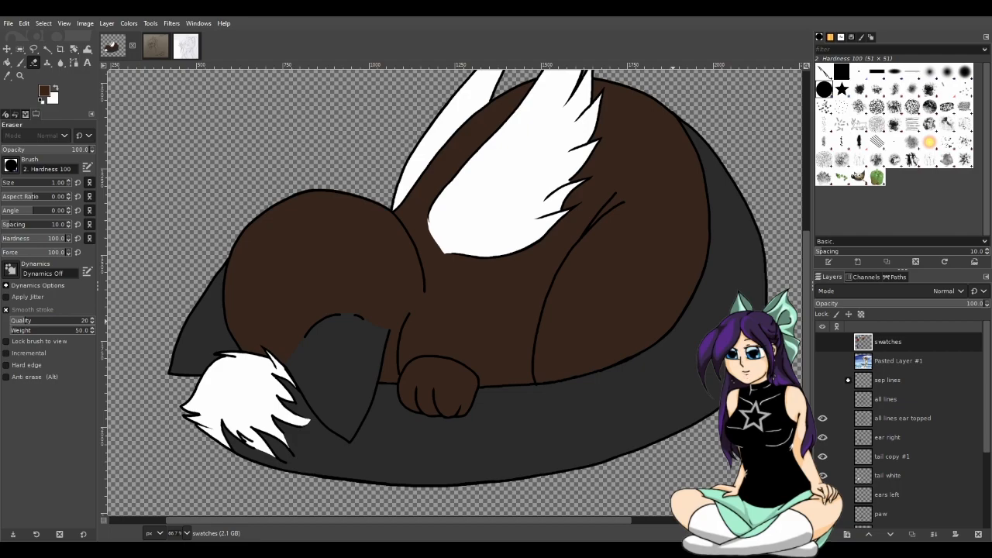
# - Add a new layer named tail shadows and place it directly above the tail layer, below the paw layer
pyautogui.click(892, 525)
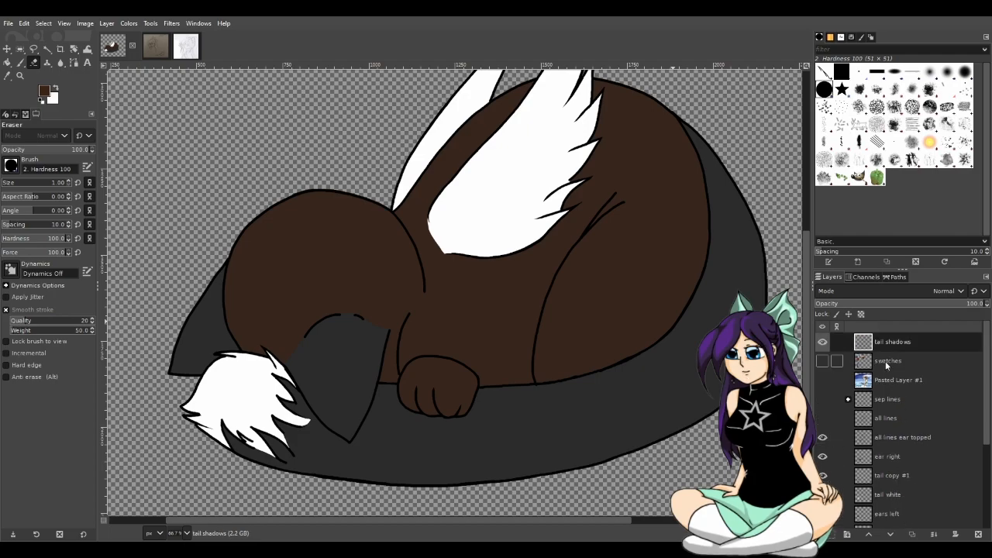
pyautogui.moveTo(887, 347); pyautogui.dragTo(888, 507)
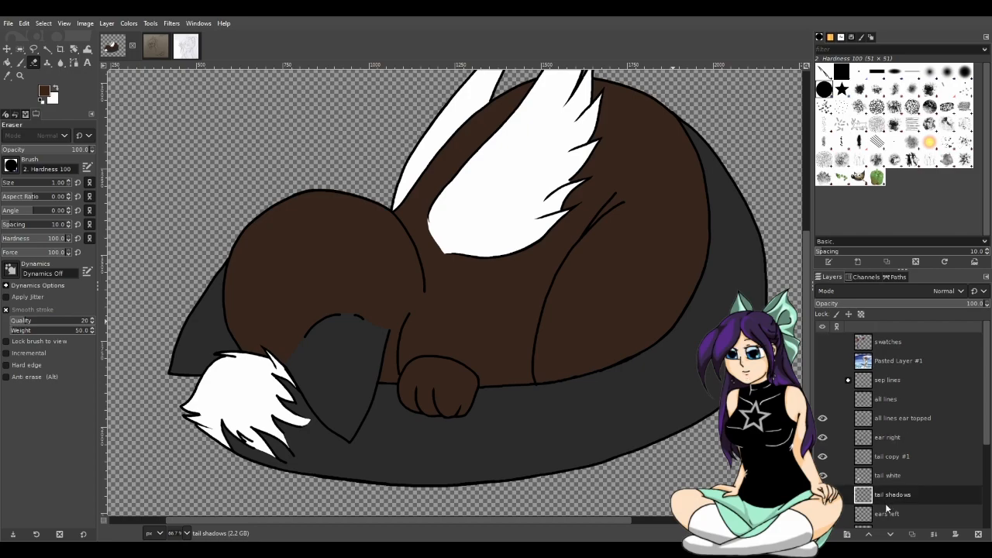
pyautogui.scroll(-3, 895, 465)
pyautogui.moveTo(897, 441); pyautogui.dragTo(889, 488)
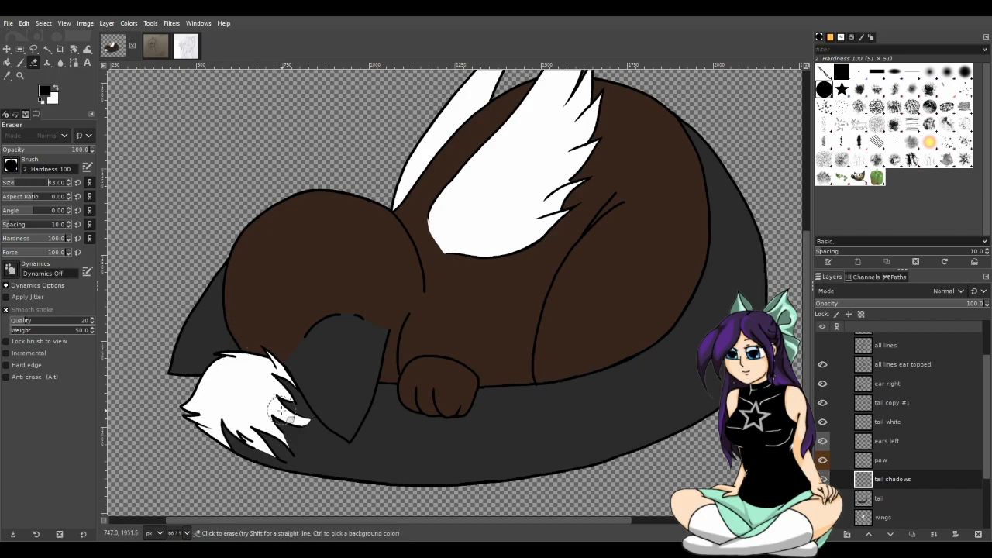
# - Enlarge the eraser brush to size 109
pyautogui.click(23, 182)
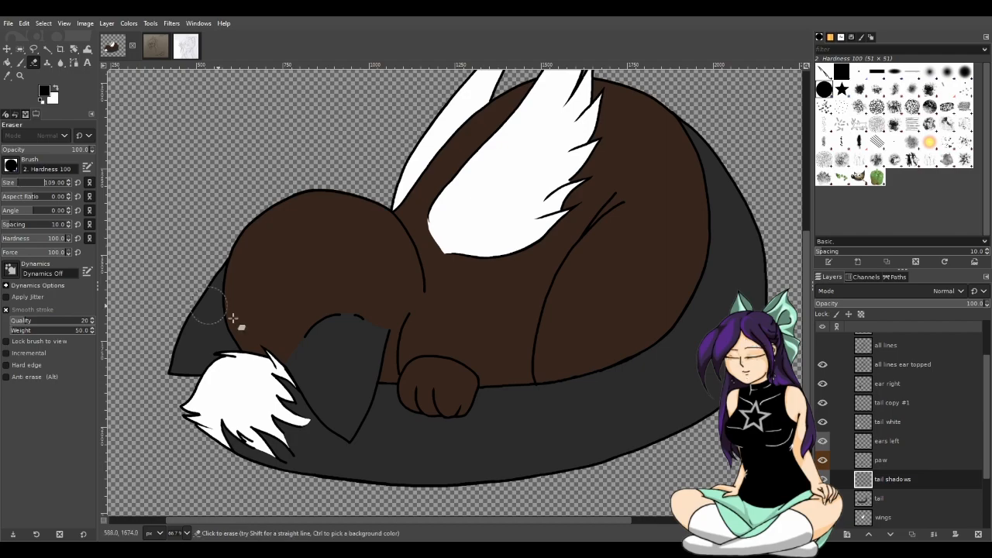
pyautogui.press('2')
pyautogui.press('1')
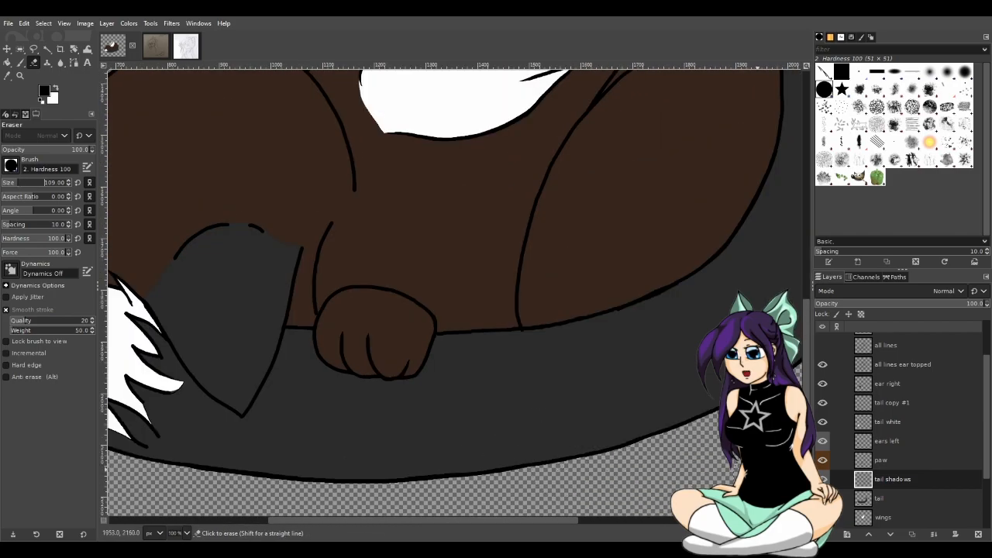
# - Show the grey bg layer and hide the tail shadows, body and body copy layers
pyautogui.click(891, 500)
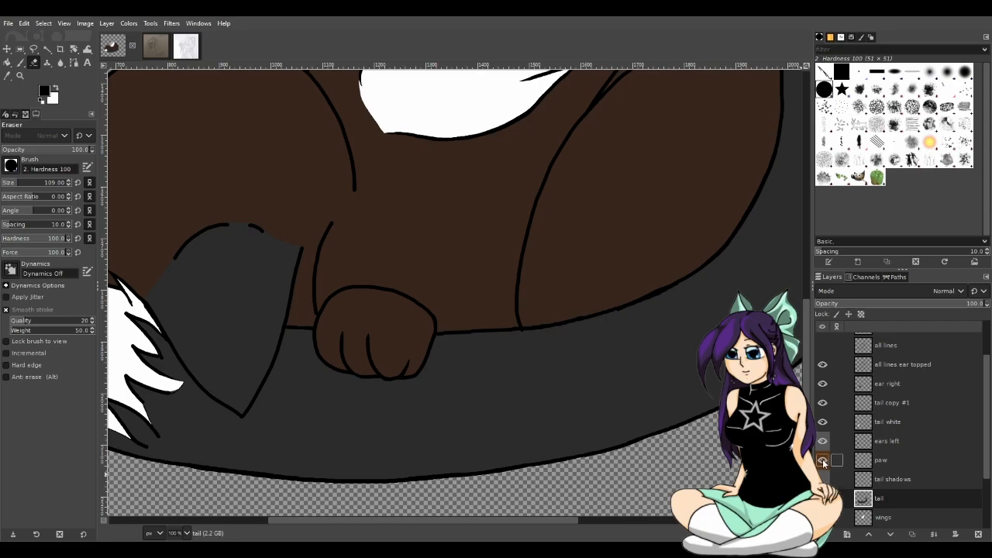
pyautogui.scroll(-3, 903, 496)
pyautogui.scroll(-1, 891, 509)
pyautogui.click(878, 501)
pyautogui.click(822, 498)
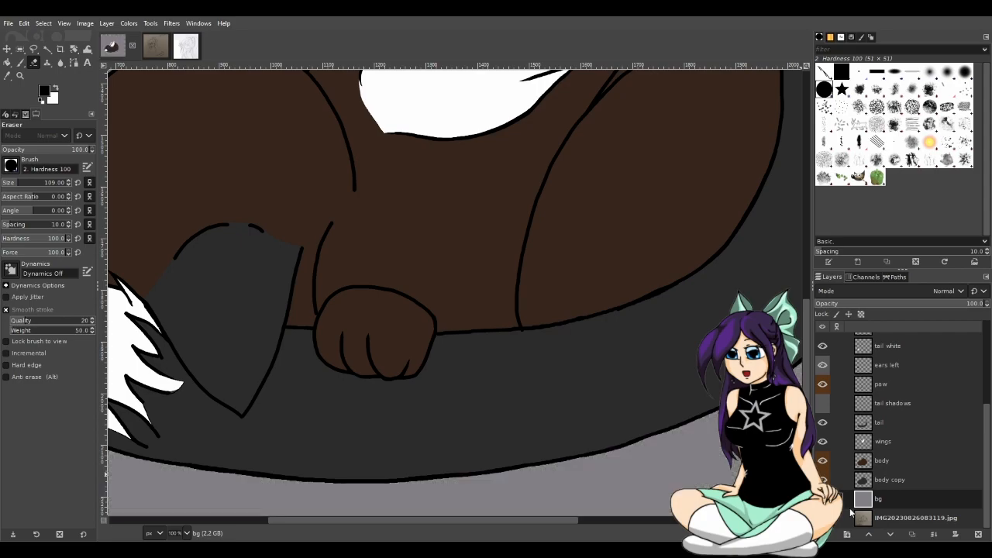
pyautogui.click(823, 461)
pyautogui.click(823, 480)
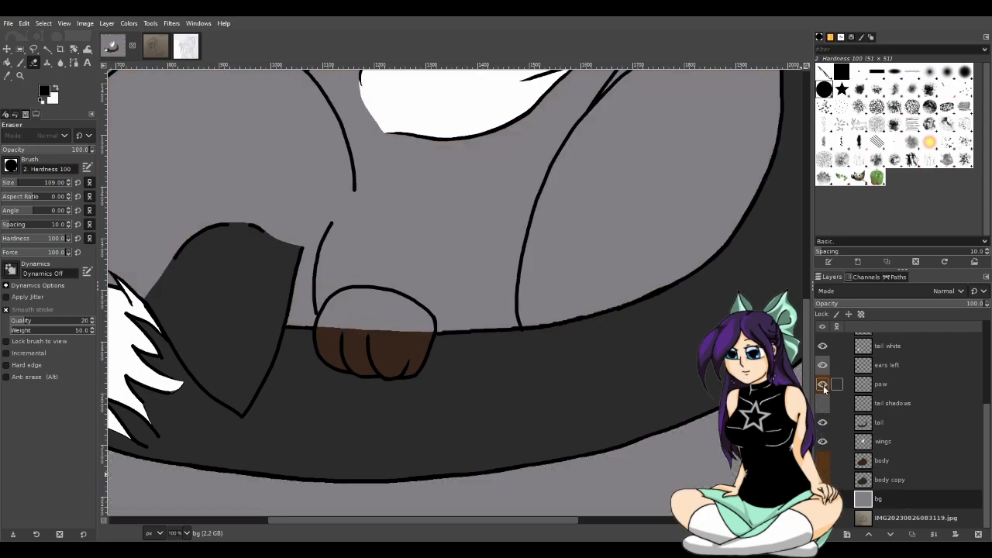
# - Hide the paw, ear right, tail copy #1, tail white and ears left layers, keeping the line art shown
pyautogui.scroll(3, 823, 383)
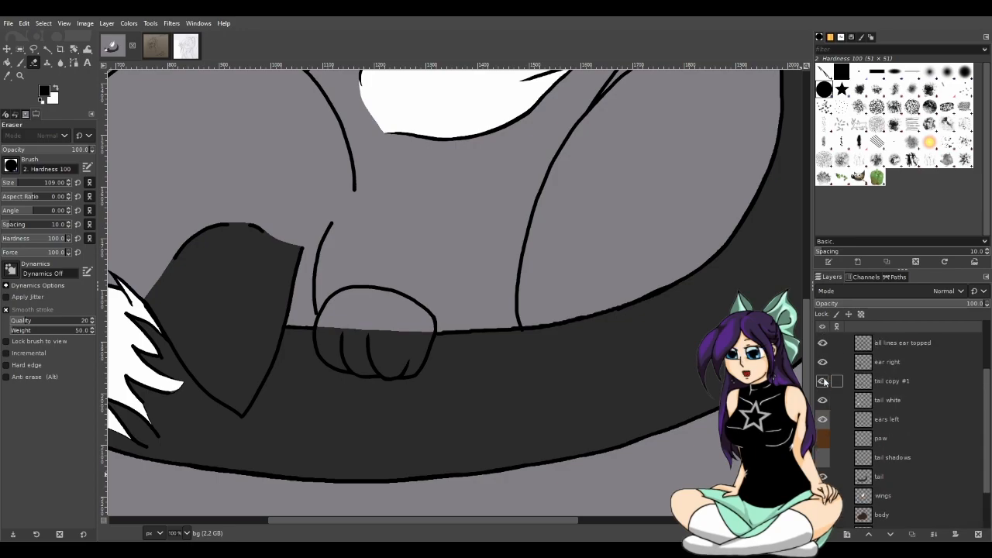
pyautogui.scroll(1, 824, 387)
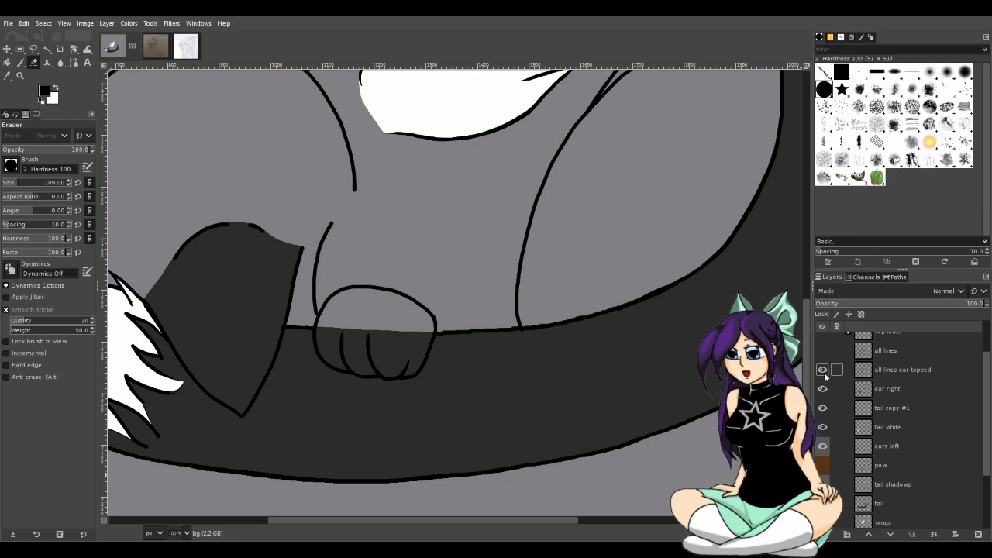
pyautogui.click(823, 388)
pyautogui.click(823, 408)
pyautogui.click(823, 427)
pyautogui.click(822, 445)
pyautogui.click(823, 370)
pyautogui.scroll(-3, 836, 407)
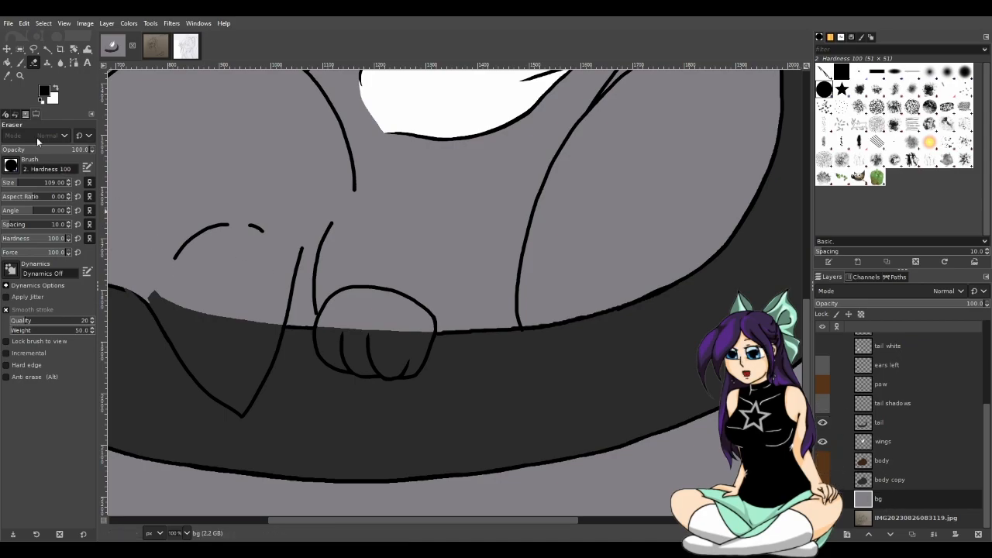
# - Fill the bg layer with light pink using Bucket Fill
pyautogui.press('x')
pyautogui.click(7, 62)
pyautogui.click(473, 203)
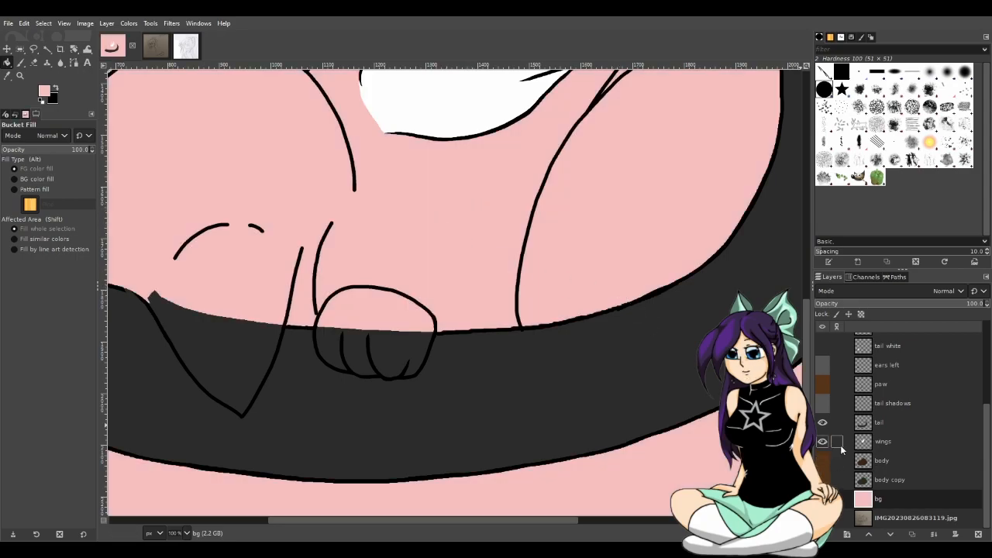
# - Lower the opacity of the all lines ear topped layer to 60.6
pyautogui.click(889, 424)
pyautogui.scroll(5, 403, 322)
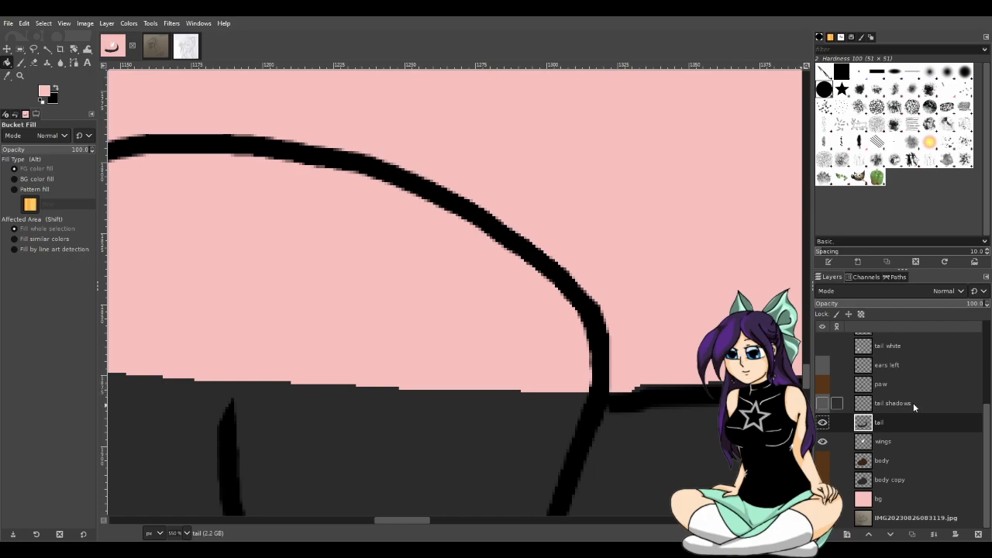
pyautogui.scroll(4, 887, 453)
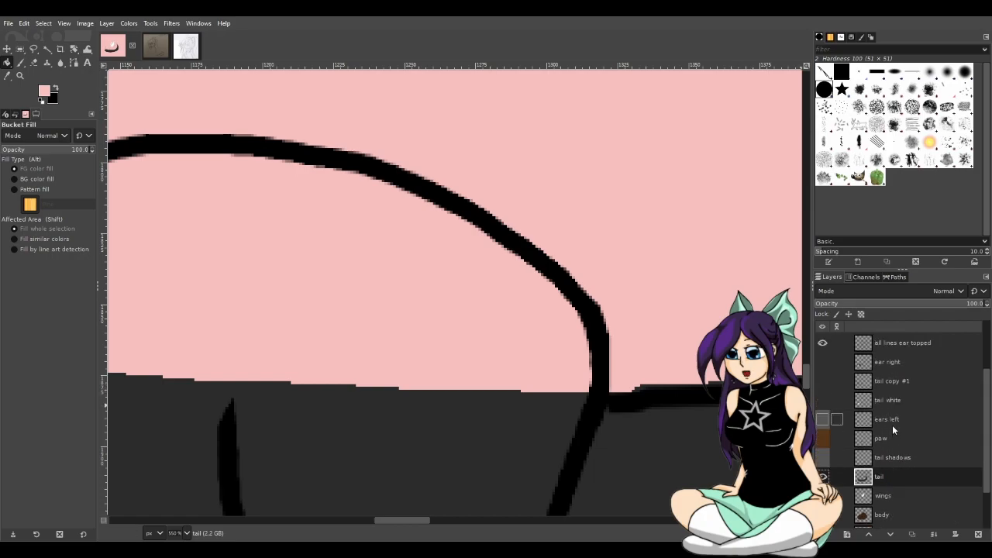
pyautogui.click(892, 369)
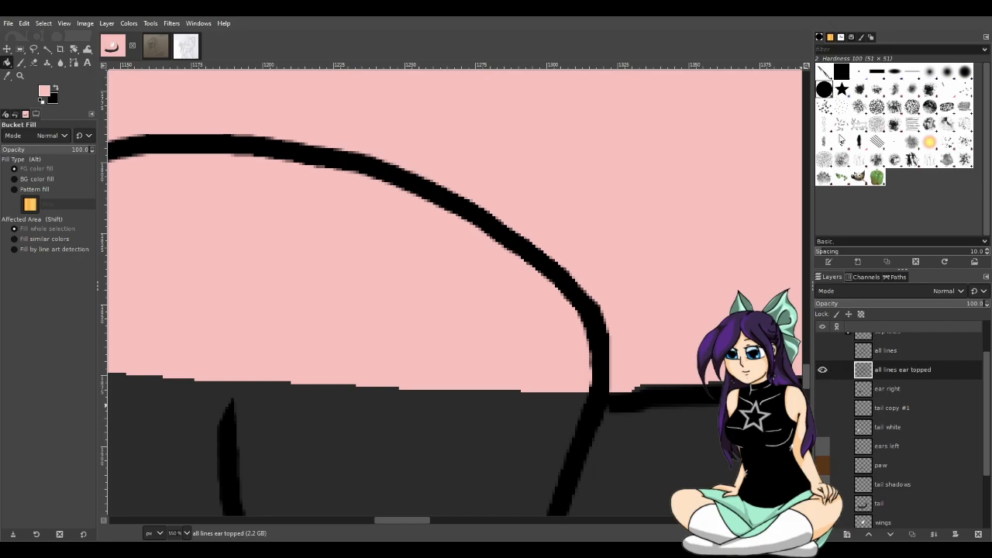
pyautogui.click(917, 303)
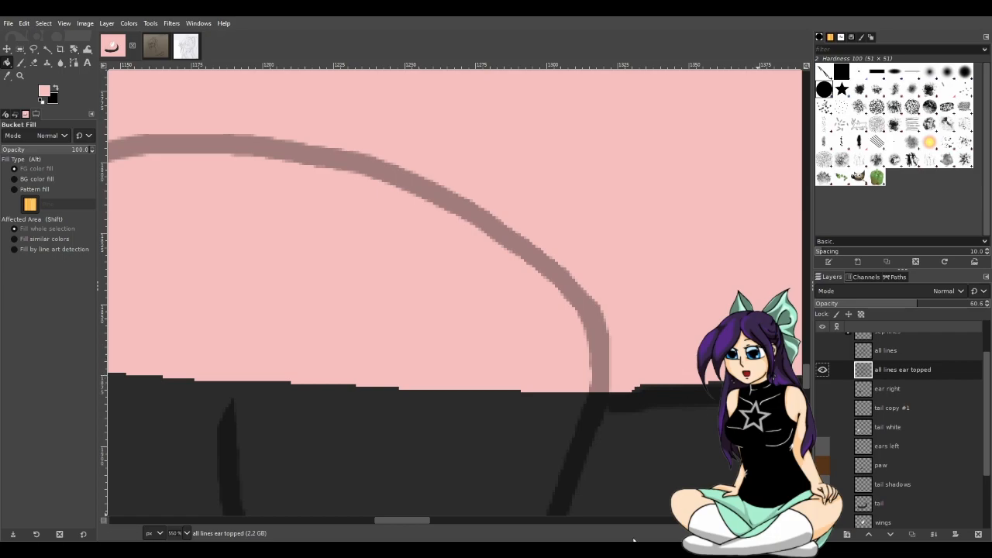
pyautogui.scroll(-1, 868, 481)
# - On the tail layer, erase the grey overlapping the outline from the paw rightwards under the haunch with a size 14 eraser
pyautogui.click(837, 477)
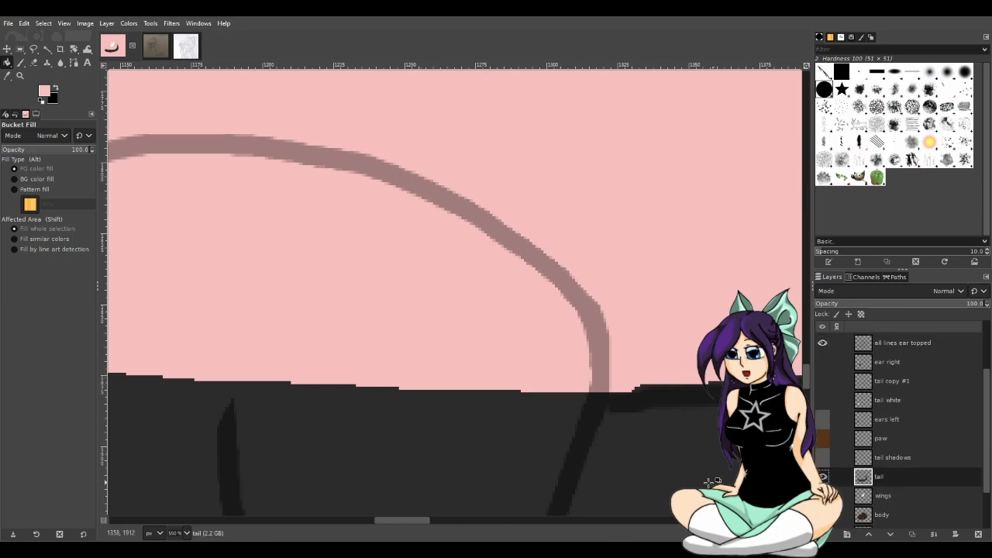
pyautogui.hotkey('shift', 'e')
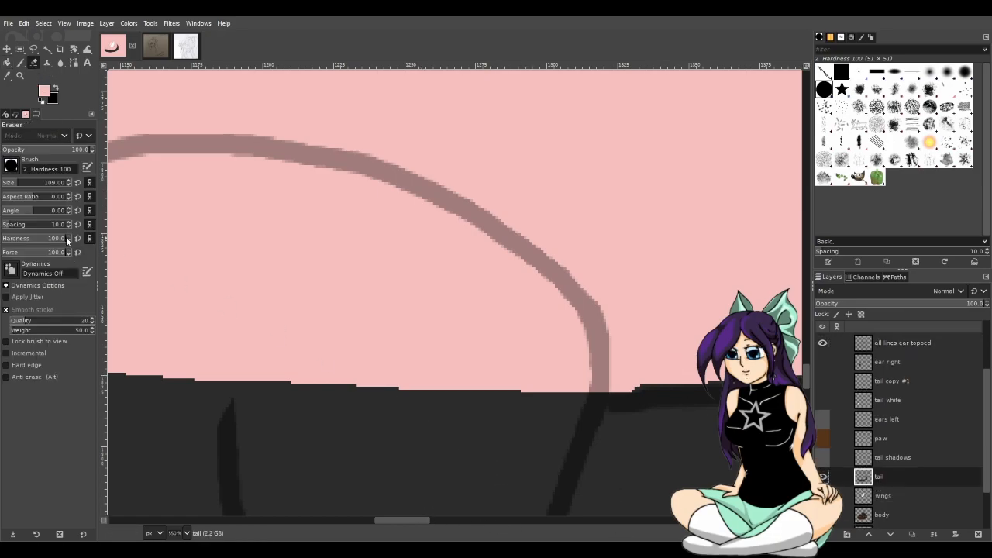
pyautogui.click(7, 181)
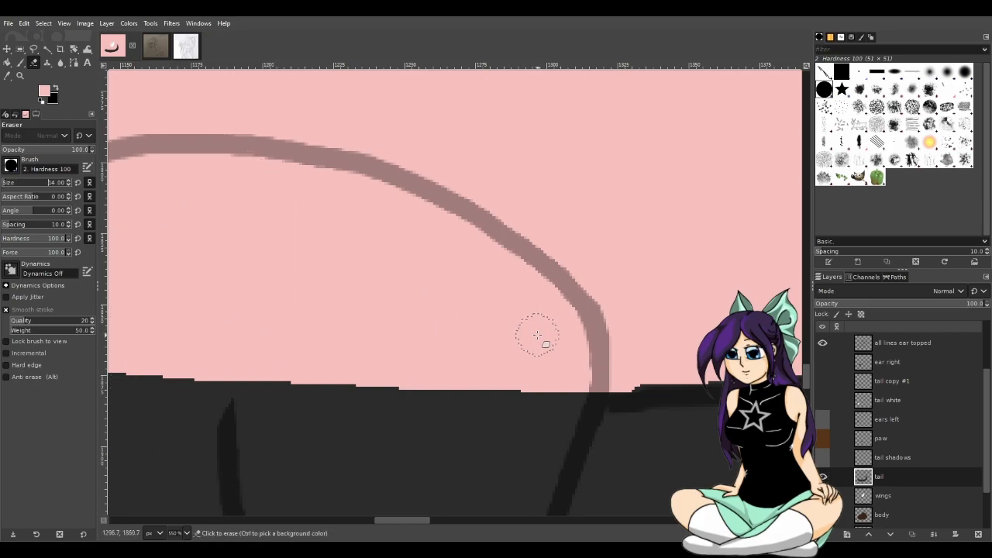
pyautogui.moveTo(405, 519); pyautogui.dragTo(439, 519)
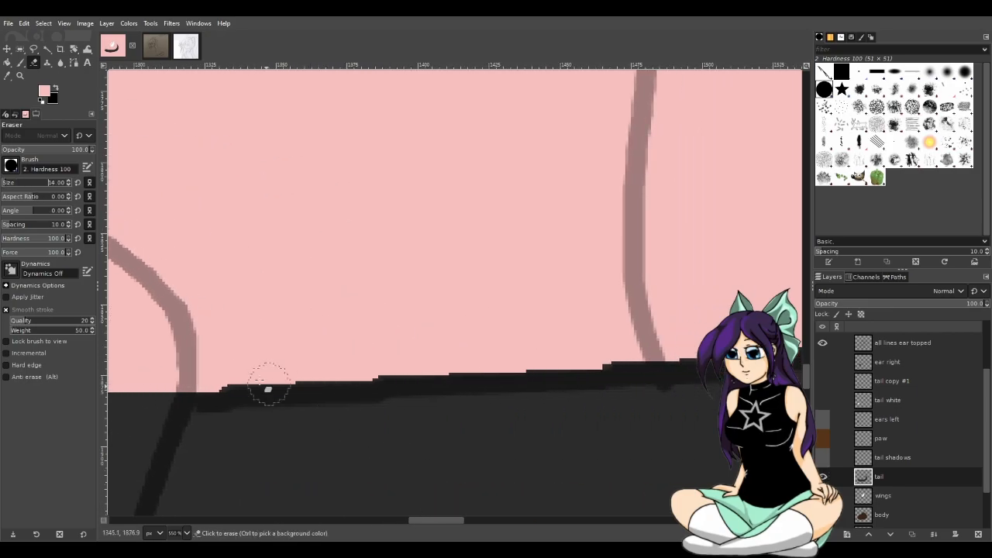
pyautogui.moveTo(217, 375)
pyautogui.mouseDown()
pyautogui.moveTo(663, 348)
pyautogui.moveTo(706, 363)
pyautogui.mouseUp()
pyautogui.moveTo(422, 520); pyautogui.dragTo(482, 520)
pyautogui.moveTo(220, 339); pyautogui.dragTo(496, 285)
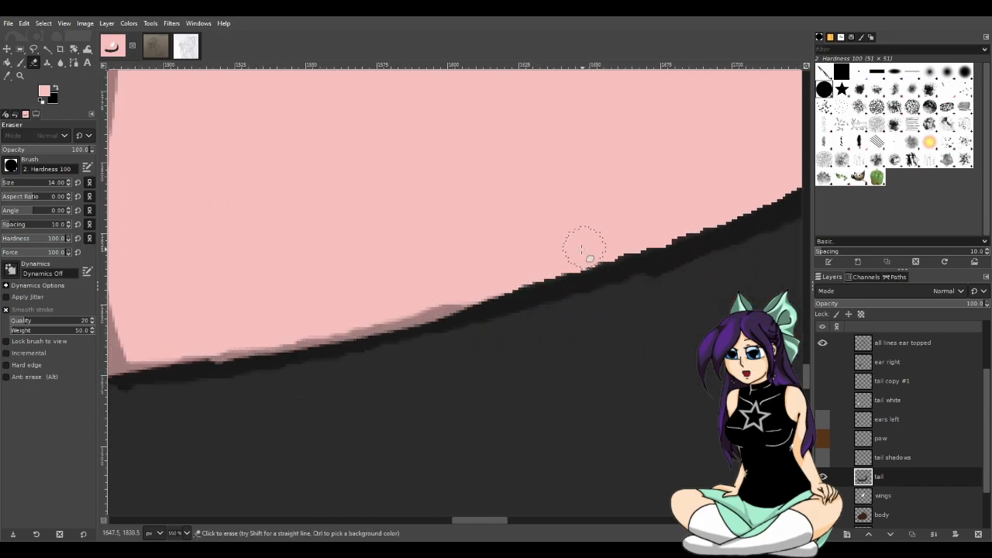
pyautogui.moveTo(414, 302)
pyautogui.mouseDown()
pyautogui.moveTo(563, 265)
pyautogui.moveTo(719, 201)
pyautogui.moveTo(643, 241)
pyautogui.moveTo(740, 208)
pyautogui.mouseUp()
# - Erase the tail colour overlapping the inner outline where it curves up around the haunch with the size 14 eraser
pyautogui.moveTo(471, 520); pyautogui.dragTo(509, 518)
pyautogui.scroll(4, 574, 448)
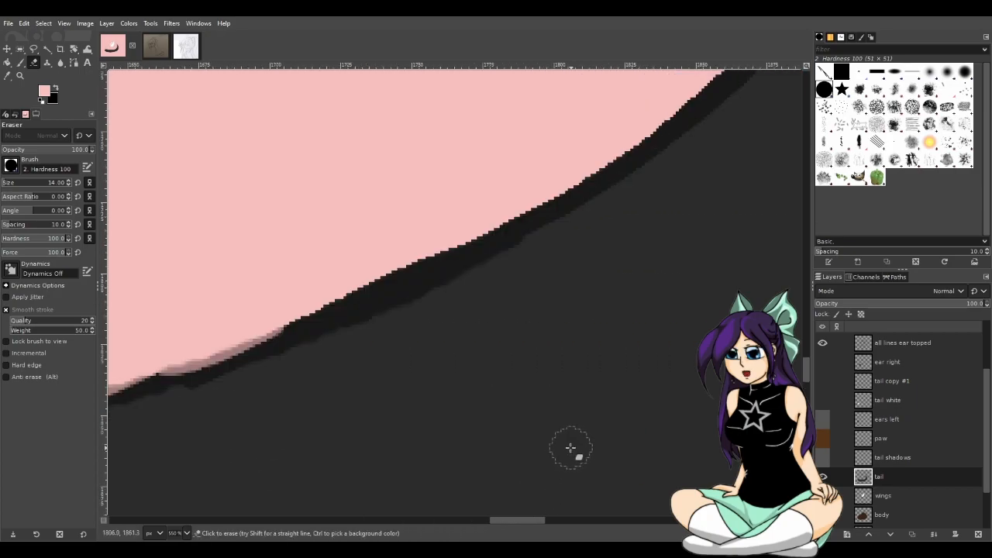
pyautogui.moveTo(272, 421)
pyautogui.mouseDown()
pyautogui.moveTo(557, 286)
pyautogui.moveTo(678, 203)
pyautogui.mouseUp()
pyautogui.scroll(5, 677, 225)
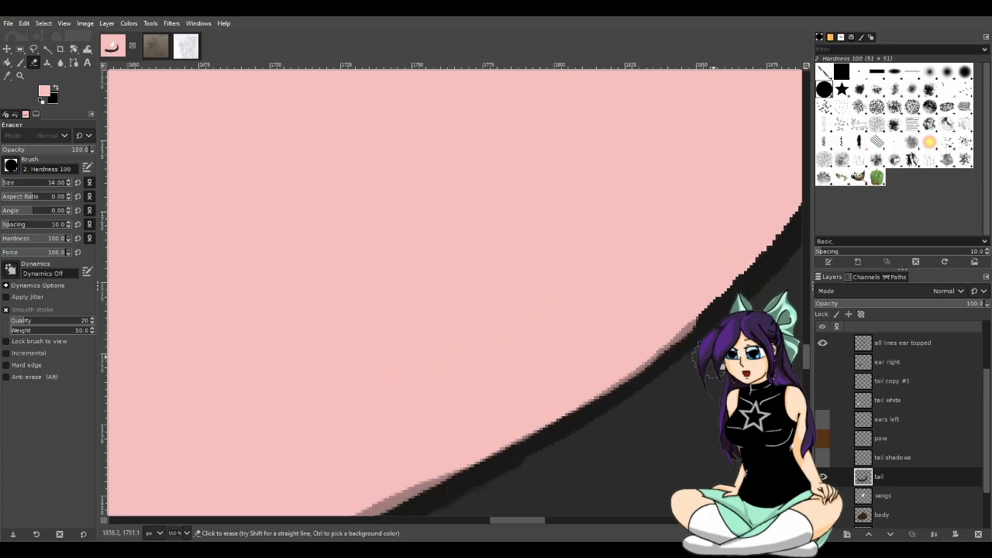
pyautogui.moveTo(502, 520); pyautogui.dragTo(528, 520)
pyautogui.moveTo(458, 303)
pyautogui.mouseDown()
pyautogui.moveTo(462, 321)
pyautogui.moveTo(392, 392)
pyautogui.moveTo(449, 381)
pyautogui.mouseUp()
pyautogui.scroll(3, 458, 387)
pyautogui.moveTo(479, 418)
pyautogui.mouseDown()
pyautogui.moveTo(562, 272)
pyautogui.moveTo(634, 157)
pyautogui.mouseUp()
# - Erase the tail colour overlapping the steep inner outline behind the creature's back with the size 14 eraser
pyautogui.scroll(-5, 610, 228)
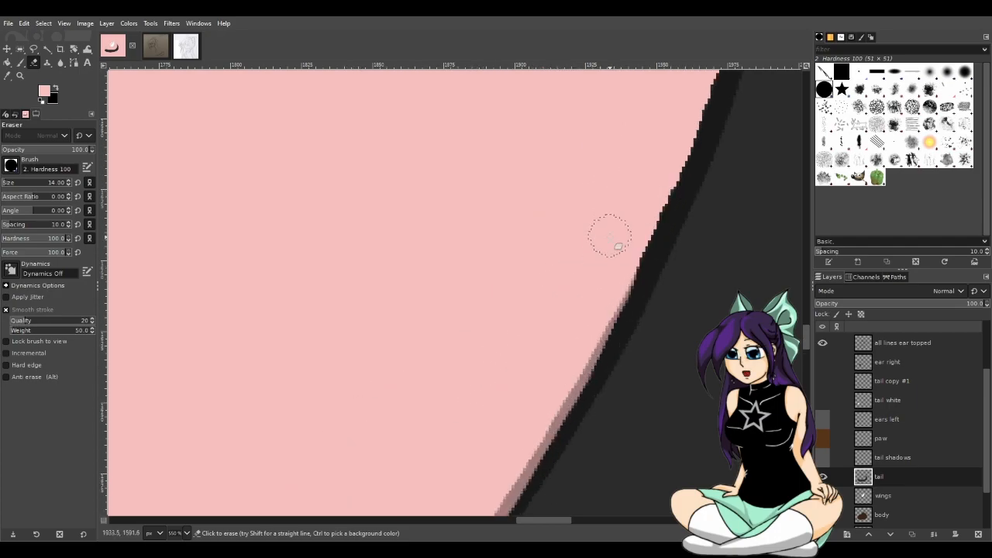
pyautogui.moveTo(623, 351)
pyautogui.mouseDown()
pyautogui.moveTo(640, 343)
pyautogui.moveTo(722, 101)
pyautogui.mouseUp()
pyautogui.scroll(4, 722, 102)
pyautogui.moveTo(724, 306); pyautogui.dragTo(746, 147)
pyautogui.moveTo(751, 310)
pyautogui.mouseDown()
pyautogui.moveTo(748, 181)
pyautogui.moveTo(731, 214)
pyautogui.moveTo(741, 143)
pyautogui.mouseUp()
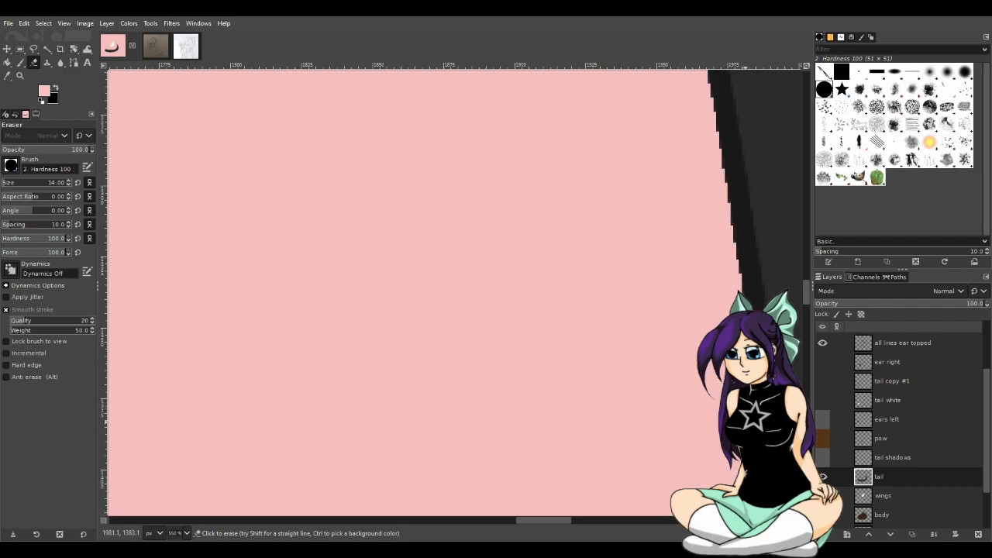
pyautogui.moveTo(727, 308)
pyautogui.mouseDown()
pyautogui.moveTo(692, 134)
pyautogui.moveTo(713, 206)
pyautogui.moveTo(696, 123)
pyautogui.mouseUp()
# - Erase the tail colour overlapping the inner outline up towards the narrow upper end of the tail
pyautogui.scroll(3, 689, 283)
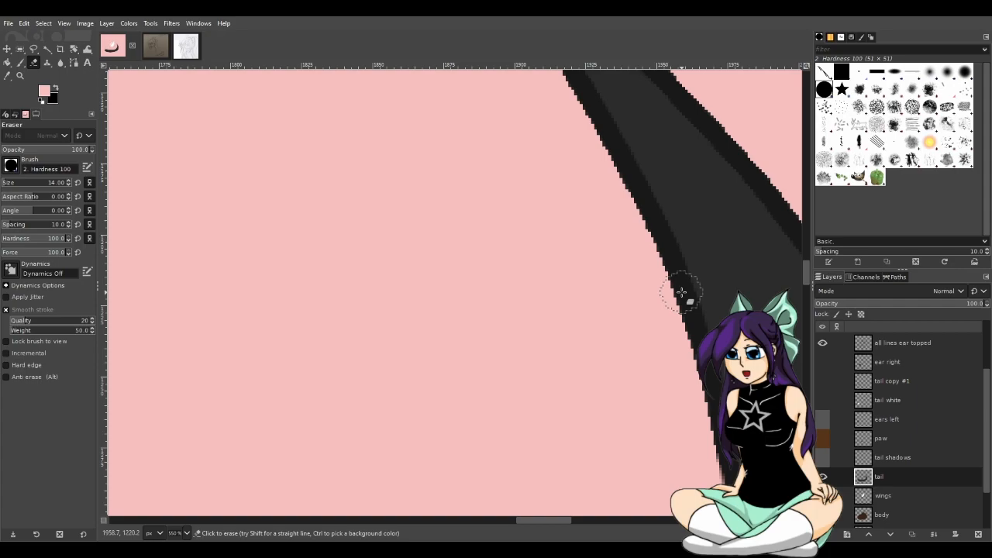
pyautogui.scroll(-1, 696, 461)
pyautogui.moveTo(706, 345)
pyautogui.mouseDown()
pyautogui.moveTo(670, 199)
pyautogui.moveTo(633, 137)
pyautogui.mouseUp()
pyautogui.scroll(3, 624, 287)
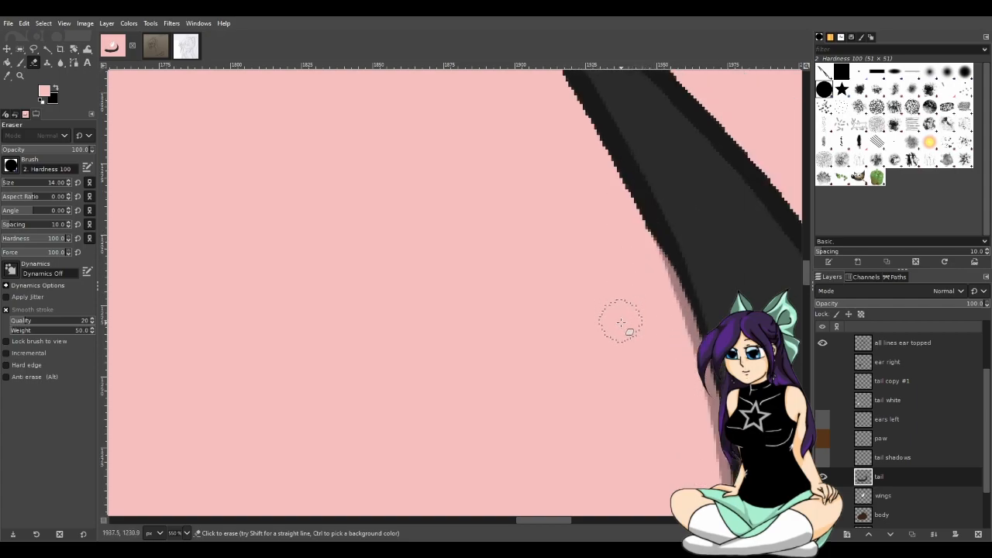
pyautogui.moveTo(640, 266)
pyautogui.mouseDown()
pyautogui.moveTo(643, 226)
pyautogui.moveTo(620, 176)
pyautogui.moveTo(589, 133)
pyautogui.moveTo(564, 142)
pyautogui.mouseUp()
# - Erase the tail colour overlapping the outline around the tail's narrow upper end and down its outer slope with the size 14 eraser
pyautogui.scroll(4, 564, 143)
pyautogui.moveTo(591, 363)
pyautogui.mouseDown()
pyautogui.moveTo(443, 120)
pyautogui.moveTo(445, 133)
pyautogui.moveTo(499, 125)
pyautogui.moveTo(479, 114)
pyautogui.moveTo(659, 256)
pyautogui.mouseUp()
pyautogui.scroll(-2, 708, 310)
pyautogui.moveTo(547, 520); pyautogui.dragTo(579, 521)
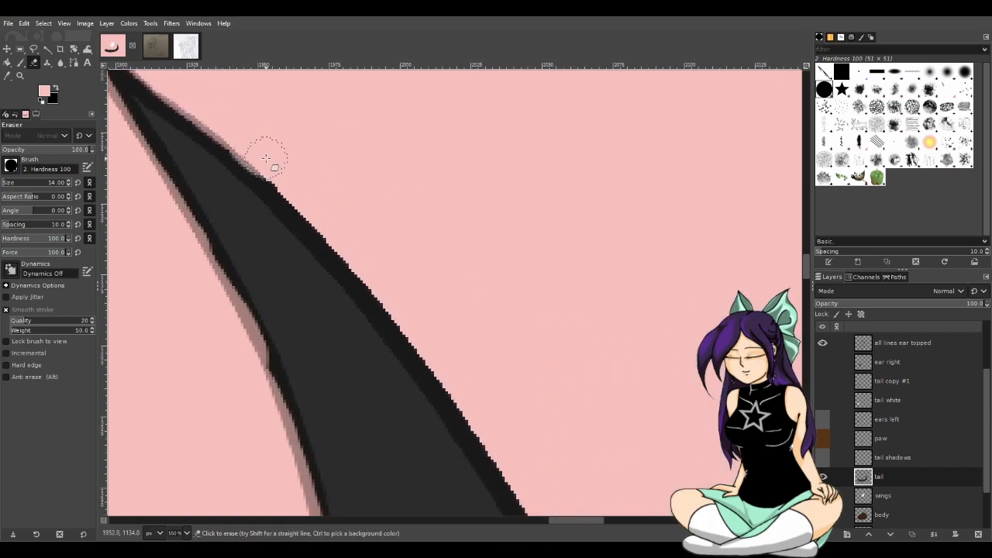
pyautogui.moveTo(323, 208); pyautogui.dragTo(492, 414)
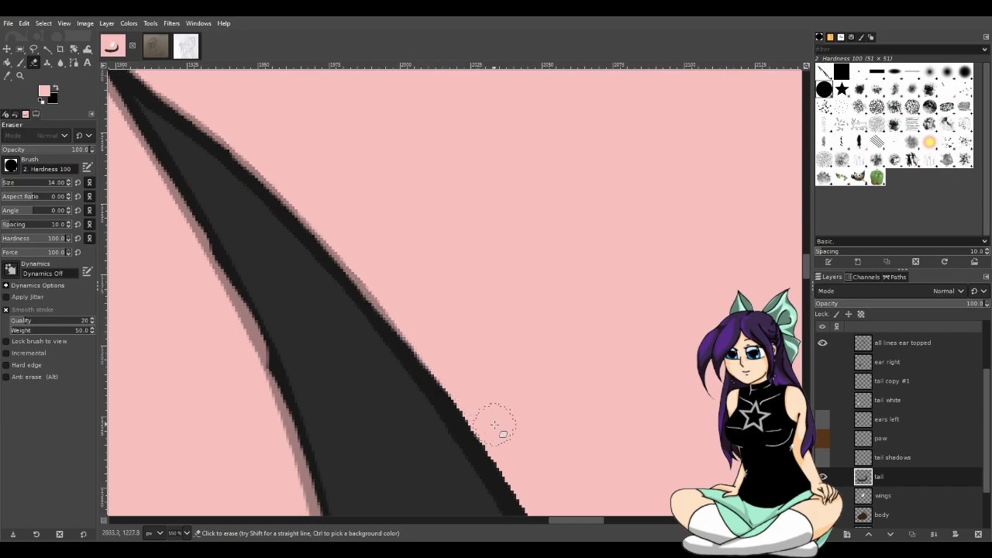
pyautogui.moveTo(436, 347); pyautogui.dragTo(527, 467)
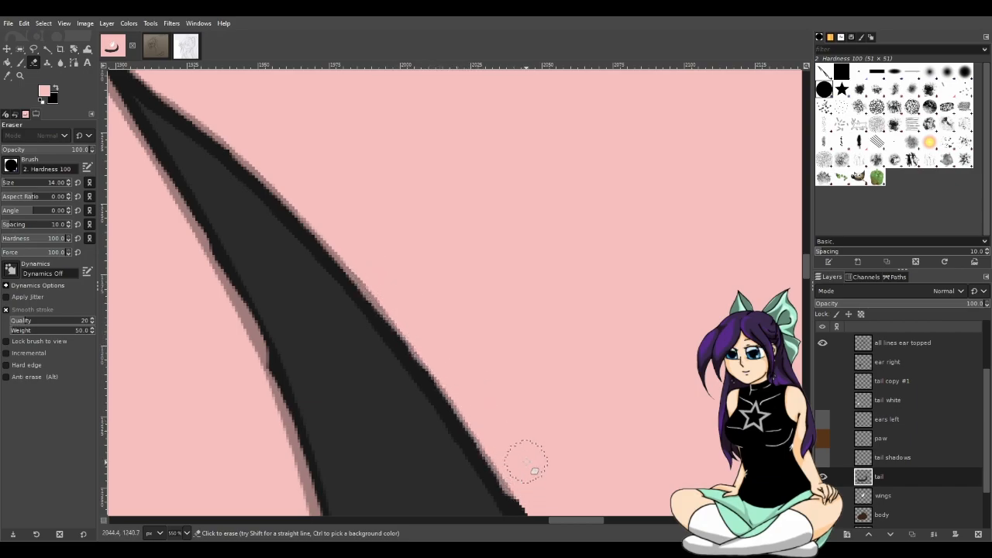
pyautogui.scroll(-3, 529, 463)
pyautogui.moveTo(524, 150); pyautogui.dragTo(651, 345)
pyautogui.moveTo(622, 295); pyautogui.dragTo(694, 452)
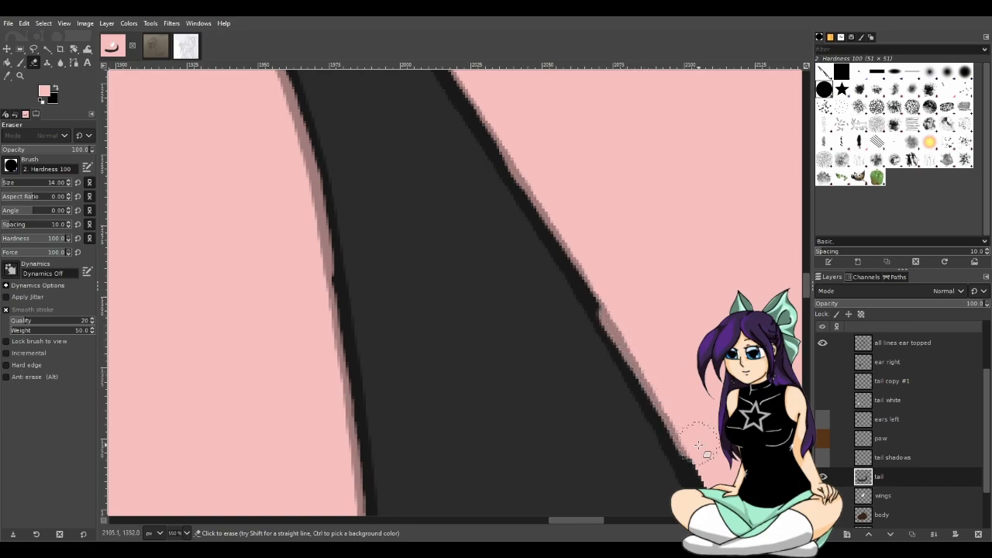
# - Erase the tail colour overlapping the outer outline where it steepens to vertical along the tail's outermost bulge
pyautogui.scroll(-3, 697, 440)
pyautogui.scroll(-3, 696, 440)
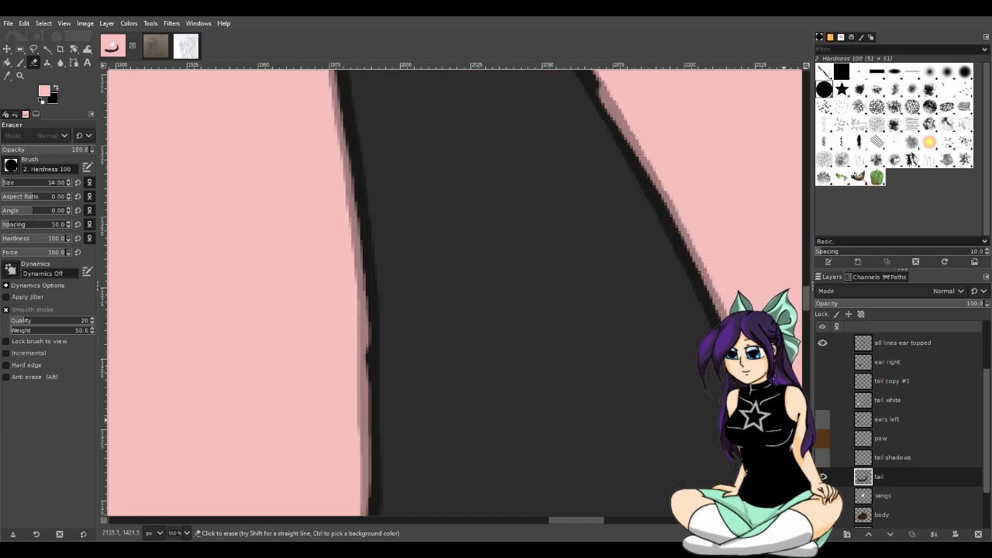
pyautogui.moveTo(581, 520); pyautogui.dragTo(603, 523)
pyautogui.scroll(-2, 572, 428)
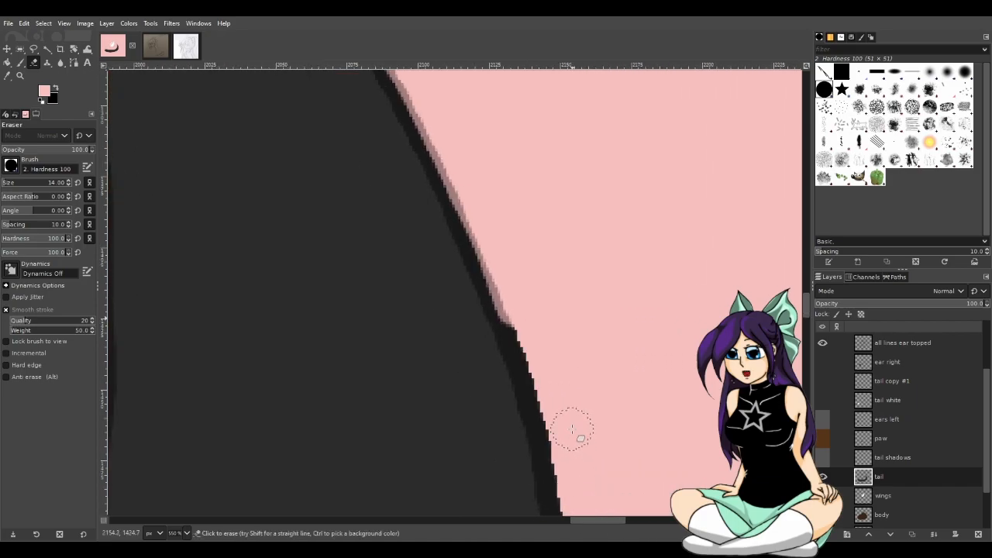
pyautogui.scroll(-2, 571, 336)
pyautogui.moveTo(533, 226)
pyautogui.mouseDown()
pyautogui.moveTo(572, 355)
pyautogui.moveTo(586, 499)
pyautogui.mouseUp()
pyautogui.scroll(-6, 593, 379)
pyautogui.moveTo(587, 169); pyautogui.dragTo(600, 352)
pyautogui.moveTo(586, 194); pyautogui.dragTo(602, 328)
pyautogui.moveTo(600, 411); pyautogui.dragTo(597, 492)
# - Erase the tail colour overlapping the outer outline where it turns back inwards below the outermost bulge
pyautogui.scroll(-5, 593, 387)
pyautogui.moveTo(593, 176)
pyautogui.mouseDown()
pyautogui.moveTo(581, 317)
pyautogui.moveTo(548, 454)
pyautogui.moveTo(527, 491)
pyautogui.mouseUp()
pyautogui.scroll(-8, 563, 447)
pyautogui.moveTo(537, 206)
pyautogui.mouseDown()
pyautogui.moveTo(526, 176)
pyautogui.moveTo(433, 424)
pyautogui.mouseUp()
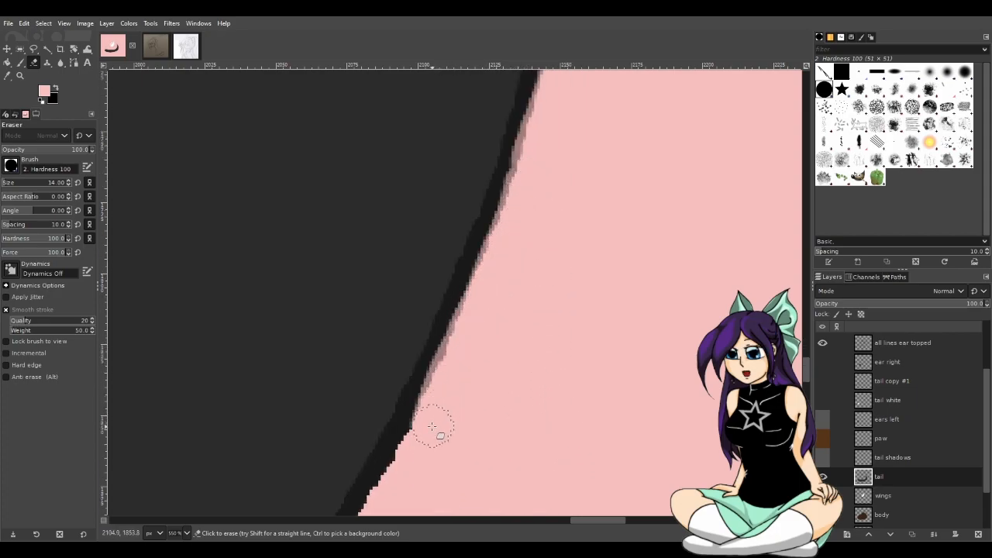
pyautogui.moveTo(412, 462)
pyautogui.mouseDown()
pyautogui.moveTo(428, 419)
pyautogui.moveTo(398, 496)
pyautogui.mouseUp()
# - Erase the tail colour overlapping the rounded lower curve of the outer outline with the size 14 eraser
pyautogui.scroll(-8, 399, 481)
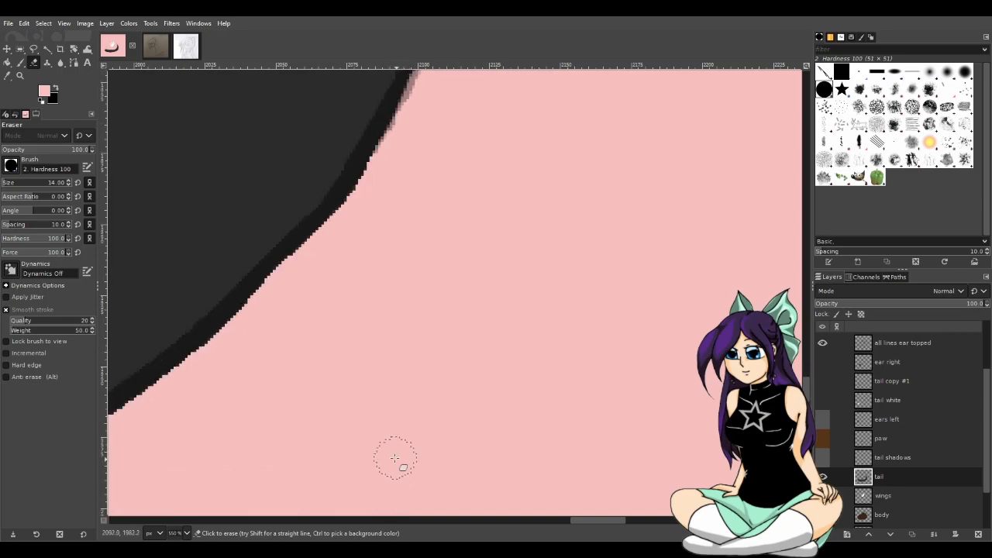
pyautogui.moveTo(621, 521); pyautogui.dragTo(592, 523)
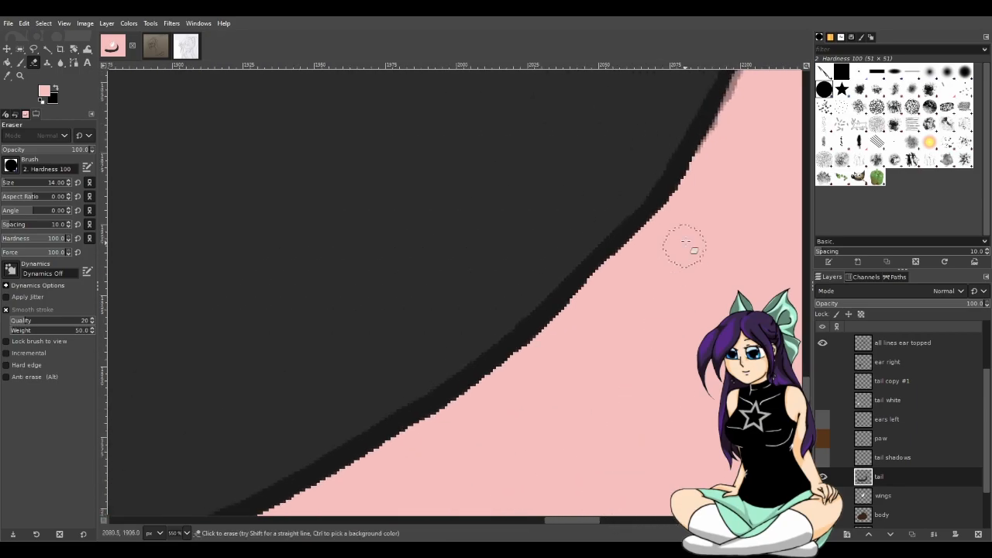
pyautogui.moveTo(731, 129)
pyautogui.mouseDown()
pyautogui.moveTo(661, 243)
pyautogui.moveTo(684, 210)
pyautogui.moveTo(543, 354)
pyautogui.mouseUp()
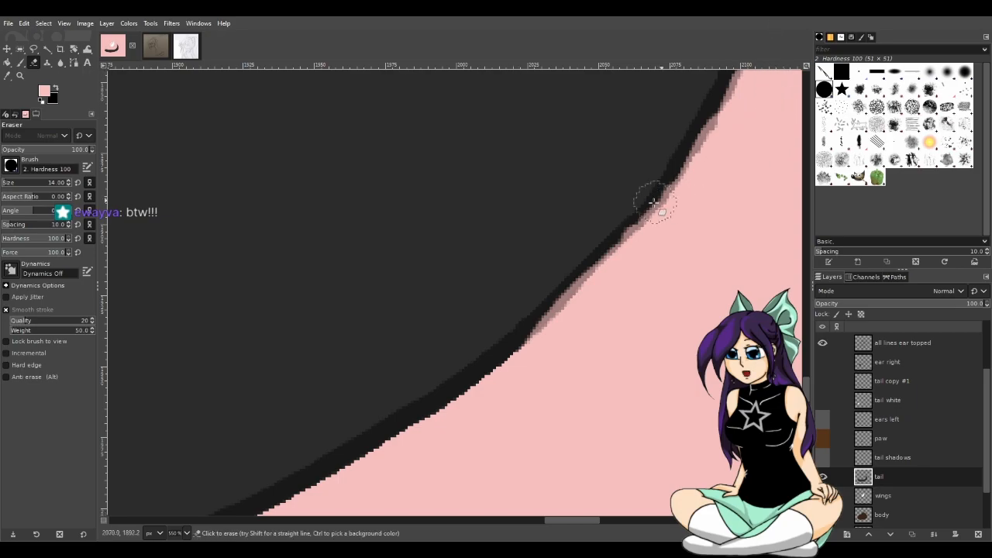
pyautogui.scroll(-3, 573, 458)
pyautogui.moveTo(539, 243)
pyautogui.mouseDown()
pyautogui.moveTo(454, 287)
pyautogui.moveTo(333, 383)
pyautogui.mouseUp()
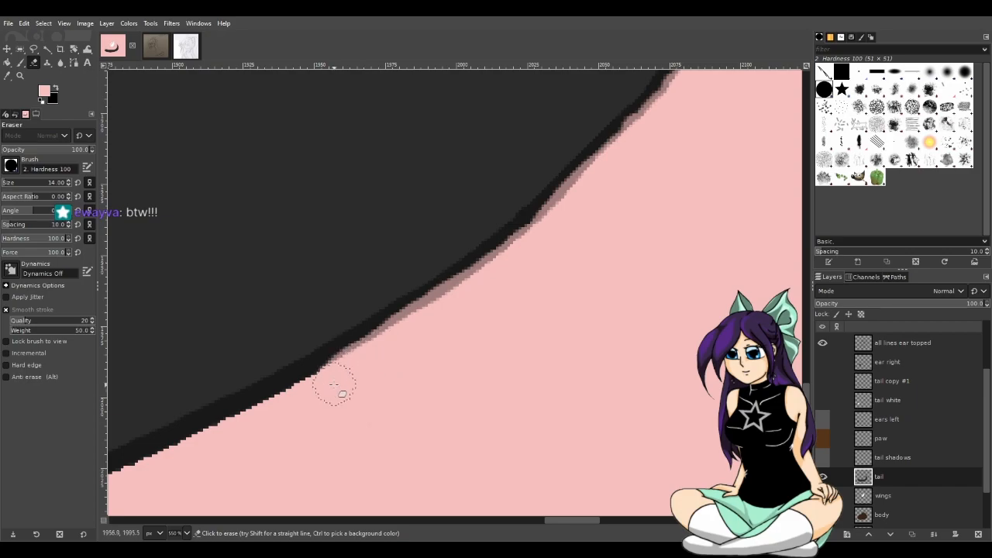
# - Erase the tail colour overlapping the straight diagonal stretch of the lower outline, working leftwards from the rounded curve
pyautogui.moveTo(575, 520); pyautogui.dragTo(545, 520)
pyautogui.scroll(-2, 545, 488)
pyautogui.moveTo(713, 267); pyautogui.dragTo(610, 328)
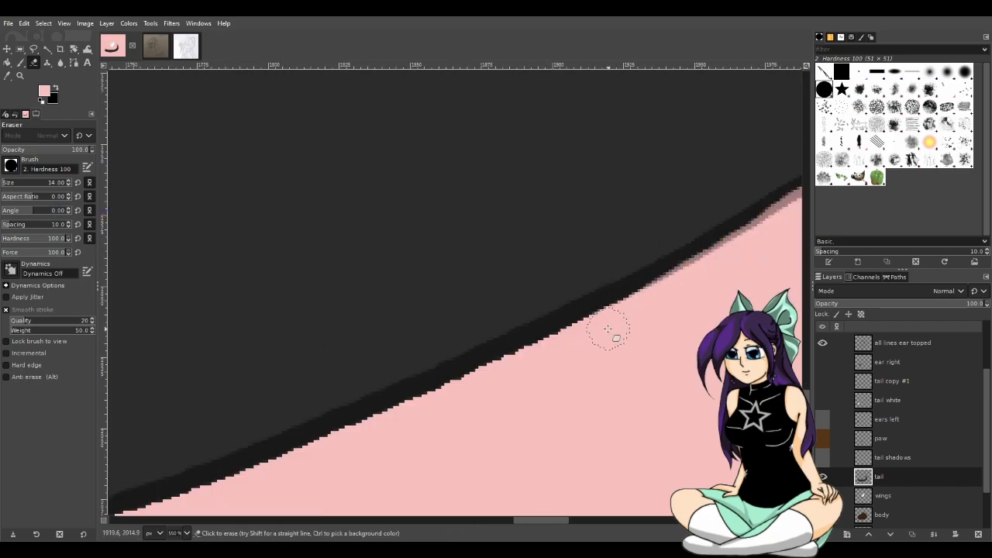
pyautogui.moveTo(664, 300); pyautogui.dragTo(317, 454)
pyautogui.scroll(-3, 375, 448)
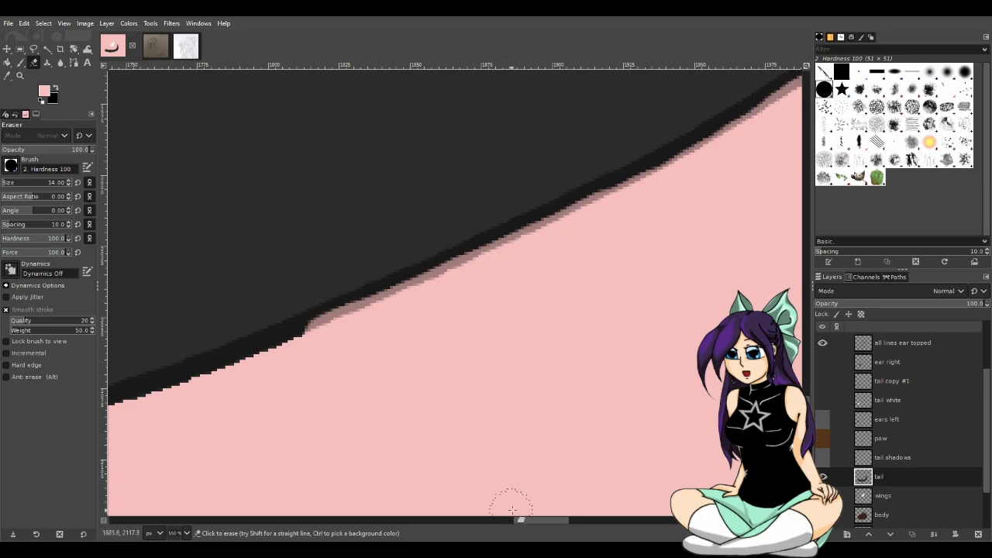
pyautogui.moveTo(565, 519); pyautogui.dragTo(542, 517)
pyautogui.scroll(-3, 506, 382)
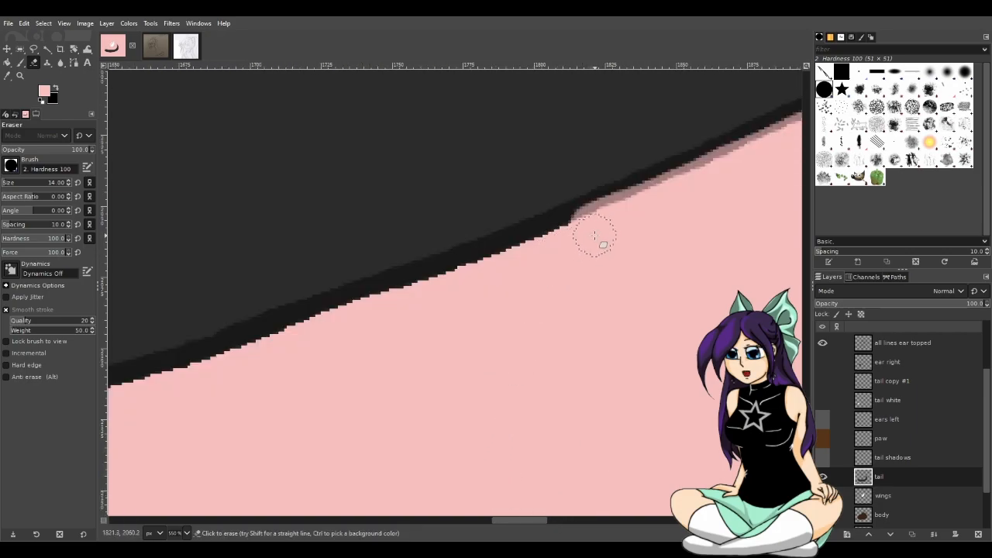
pyautogui.moveTo(595, 230)
pyautogui.mouseDown()
pyautogui.moveTo(257, 350)
pyautogui.moveTo(179, 390)
pyautogui.mouseUp()
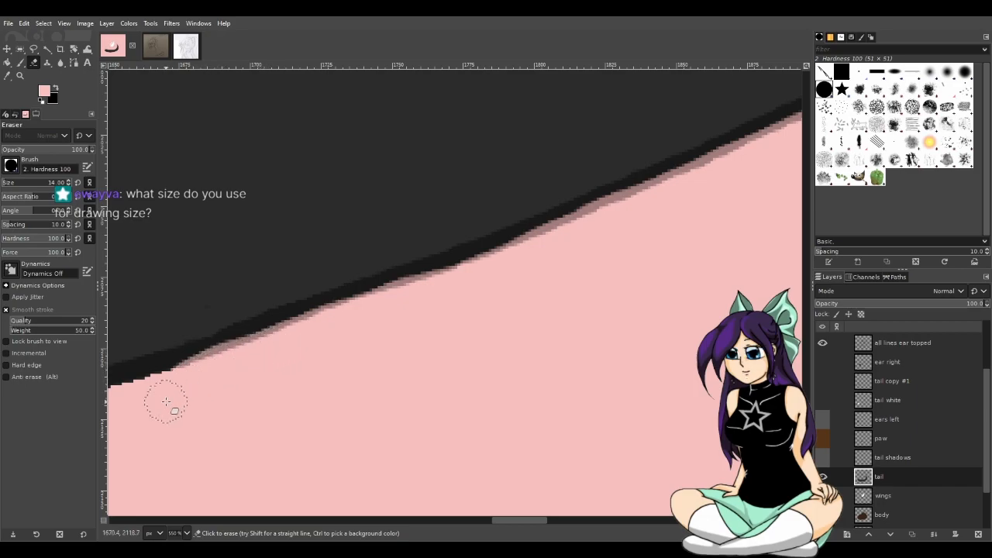
# - Erase the tail colour overlapping the gently sloping underside outline, undoing the stray dab made inside the tail
pyautogui.moveTo(534, 521); pyautogui.dragTo(500, 521)
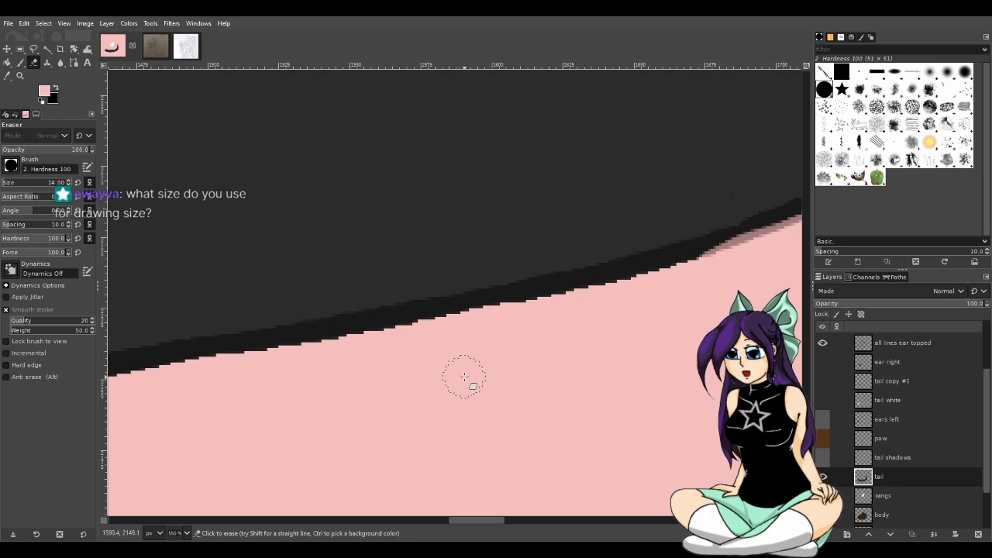
pyautogui.click(737, 183)
pyautogui.hotkey('ctrl', 'z')
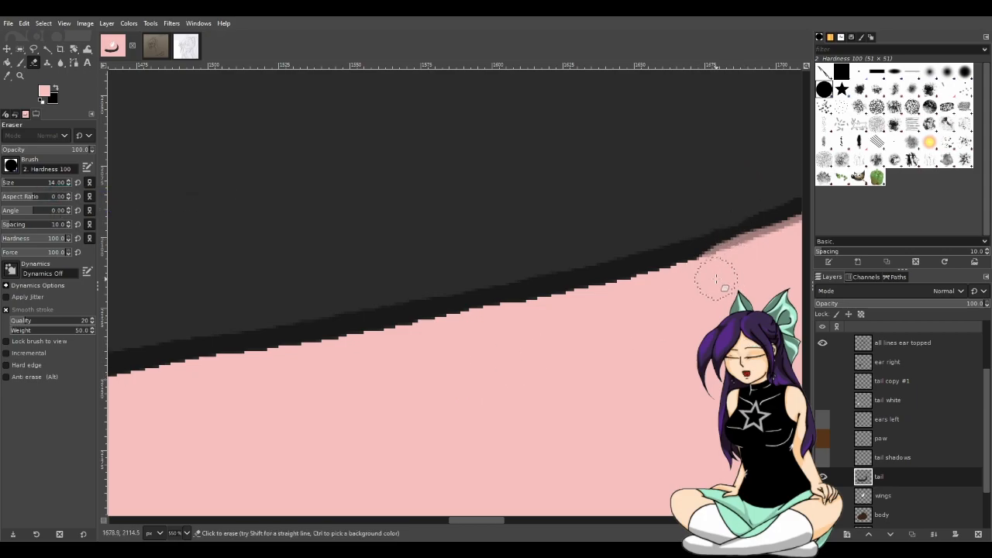
pyautogui.moveTo(714, 273); pyautogui.dragTo(598, 305)
pyautogui.moveTo(685, 281)
pyautogui.mouseDown()
pyautogui.moveTo(616, 283)
pyautogui.moveTo(480, 317)
pyautogui.moveTo(469, 309)
pyautogui.mouseUp()
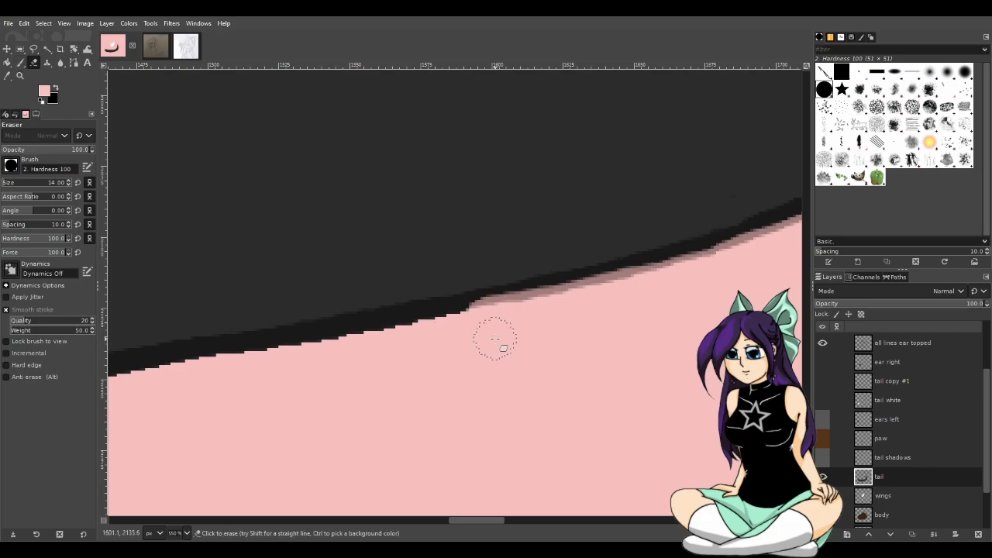
pyautogui.moveTo(482, 520); pyautogui.dragTo(469, 522)
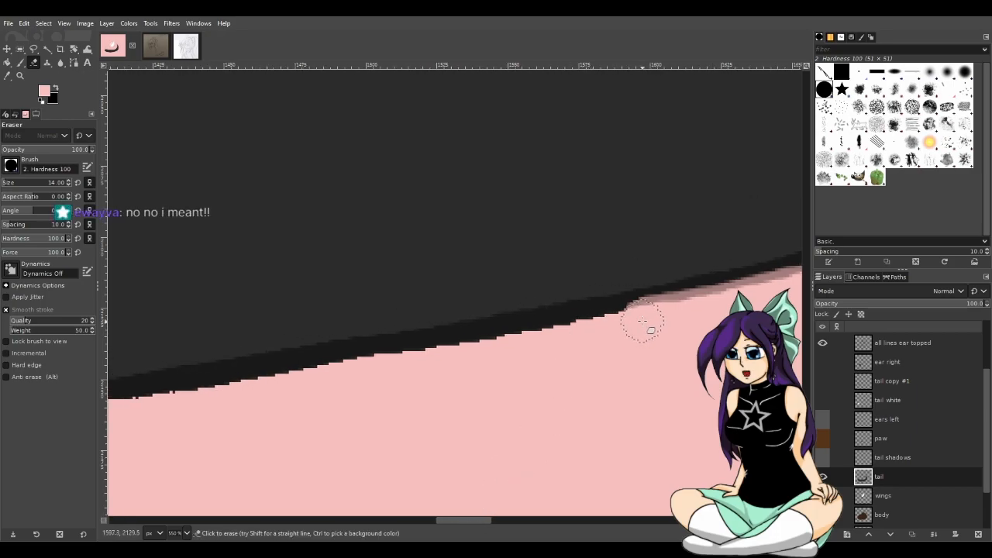
pyautogui.moveTo(564, 342); pyautogui.dragTo(514, 353)
pyautogui.moveTo(598, 336)
pyautogui.mouseDown()
pyautogui.moveTo(304, 381)
pyautogui.moveTo(215, 417)
pyautogui.mouseUp()
# - Erase the tail colour overlapping the nearly level lowest stretch of the underside outline
pyautogui.moveTo(481, 520); pyautogui.dragTo(445, 521)
pyautogui.moveTo(687, 393)
pyautogui.mouseDown()
pyautogui.moveTo(199, 446)
pyautogui.moveTo(177, 466)
pyautogui.mouseUp()
pyautogui.moveTo(416, 522); pyautogui.dragTo(381, 520)
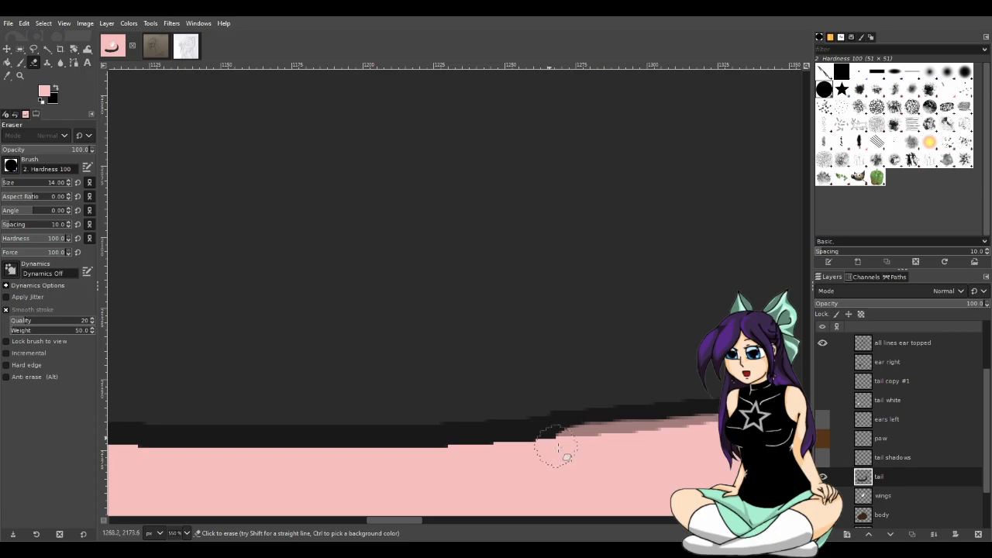
pyautogui.moveTo(580, 451); pyautogui.dragTo(347, 474)
pyautogui.moveTo(472, 462)
pyautogui.mouseDown()
pyautogui.moveTo(153, 459)
pyautogui.moveTo(145, 469)
pyautogui.moveTo(509, 460)
pyautogui.mouseUp()
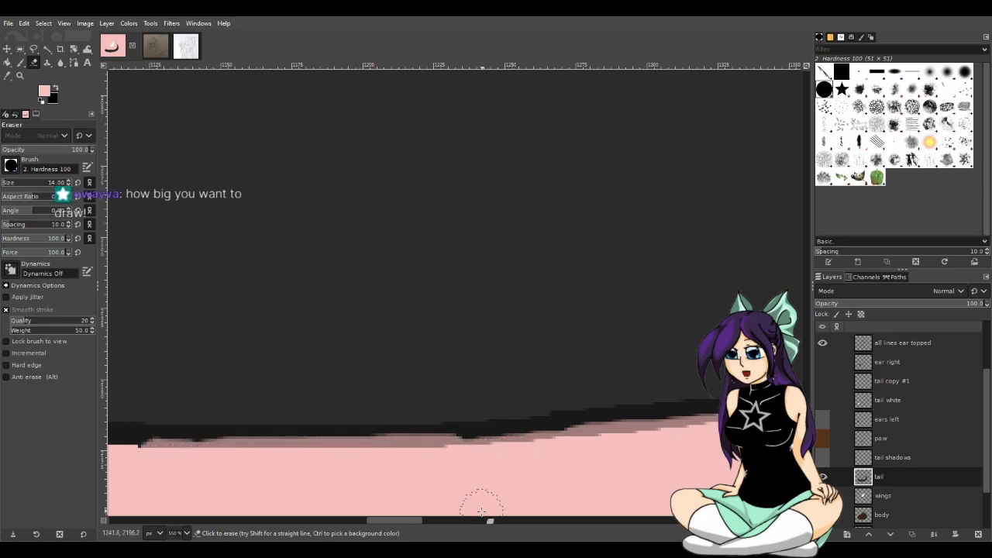
pyautogui.moveTo(398, 523); pyautogui.dragTo(360, 520)
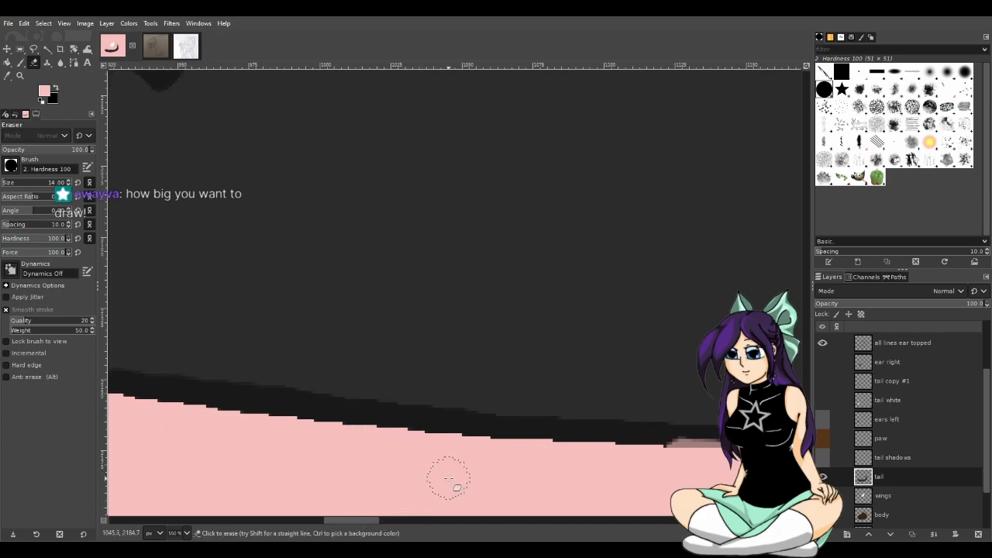
pyautogui.moveTo(682, 460); pyautogui.dragTo(188, 421)
# - Erase the tail colour overlapping the underside outline where it starts rising leftwards towards the tail tip
pyautogui.moveTo(354, 520); pyautogui.dragTo(310, 520)
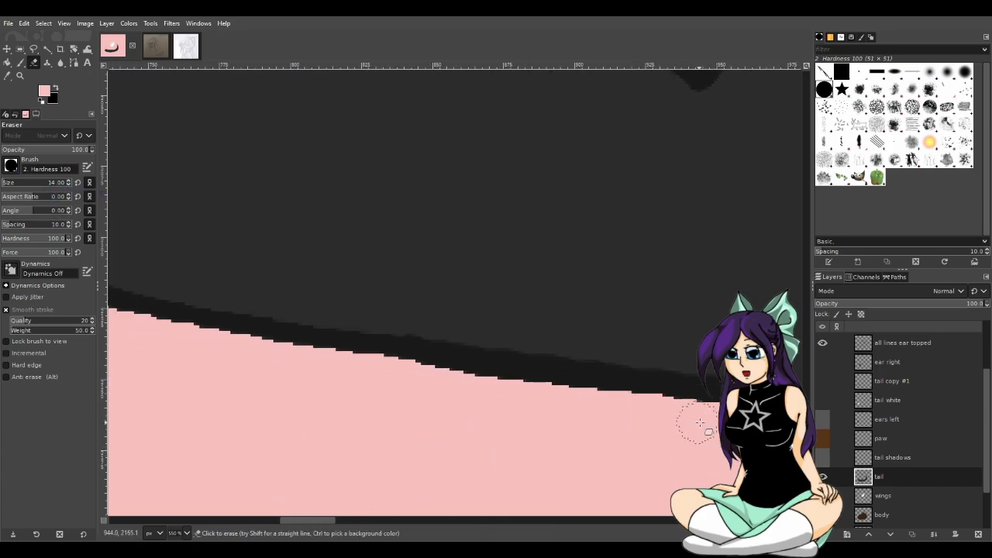
pyautogui.moveTo(698, 405); pyautogui.dragTo(311, 366)
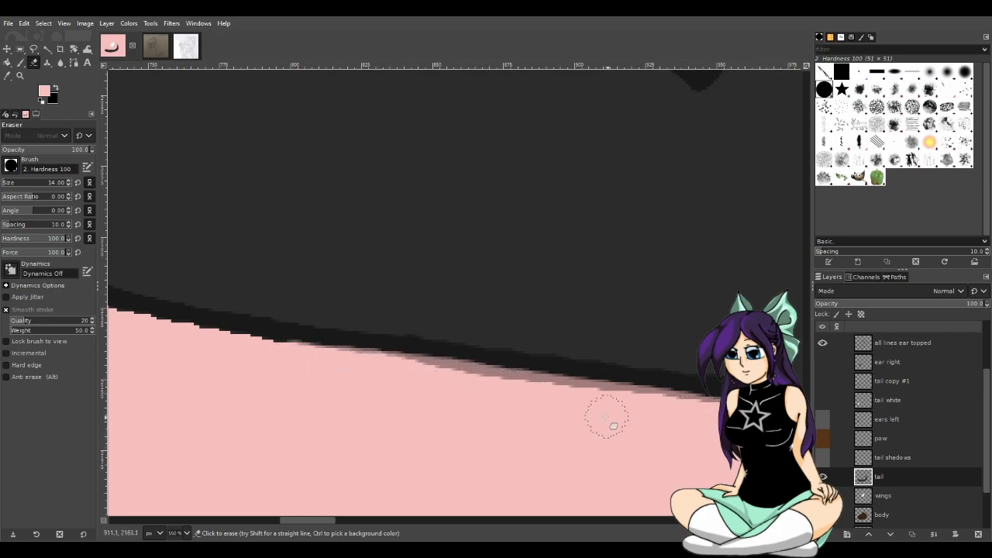
pyautogui.moveTo(310, 517); pyautogui.dragTo(295, 518)
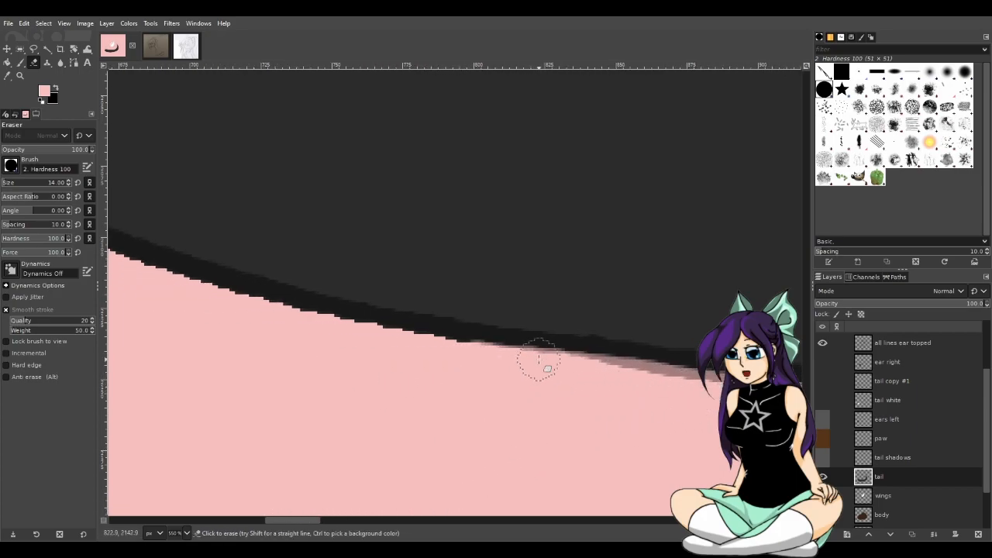
pyautogui.moveTo(492, 362); pyautogui.dragTo(415, 353)
pyautogui.moveTo(328, 335)
pyautogui.mouseDown()
pyautogui.moveTo(151, 284)
pyautogui.moveTo(257, 317)
pyautogui.moveTo(398, 343)
pyautogui.moveTo(446, 340)
pyautogui.mouseUp()
# - Erase the tail colour overlapping the steeper underside outline up to the fur point below the notch at the tail tip
pyautogui.moveTo(314, 521); pyautogui.dragTo(281, 512)
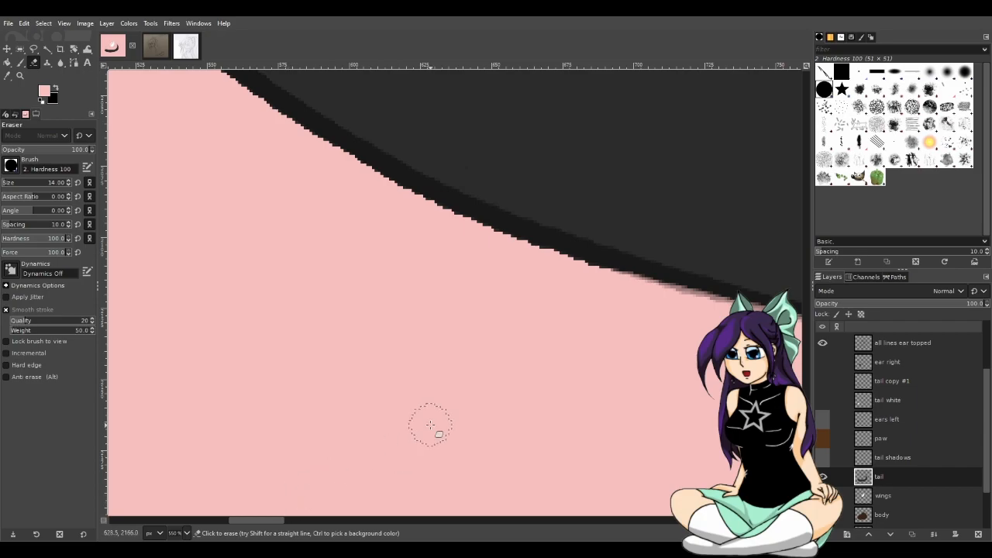
pyautogui.scroll(3, 430, 421)
pyautogui.scroll(-2, 491, 461)
pyautogui.moveTo(625, 415)
pyautogui.mouseDown()
pyautogui.moveTo(618, 396)
pyautogui.moveTo(427, 323)
pyautogui.moveTo(272, 238)
pyautogui.mouseUp()
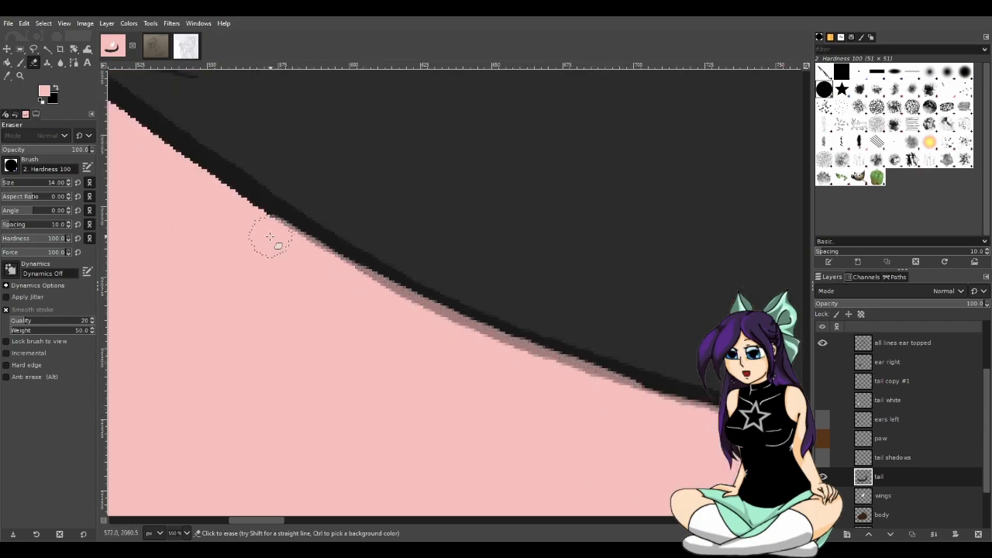
pyautogui.moveTo(197, 193)
pyautogui.mouseDown()
pyautogui.moveTo(185, 172)
pyautogui.moveTo(280, 245)
pyautogui.moveTo(263, 224)
pyautogui.moveTo(214, 190)
pyautogui.moveTo(198, 192)
pyautogui.moveTo(307, 296)
pyautogui.moveTo(197, 177)
pyautogui.moveTo(271, 235)
pyautogui.mouseUp()
pyautogui.hotkey('ctrl', 'z')
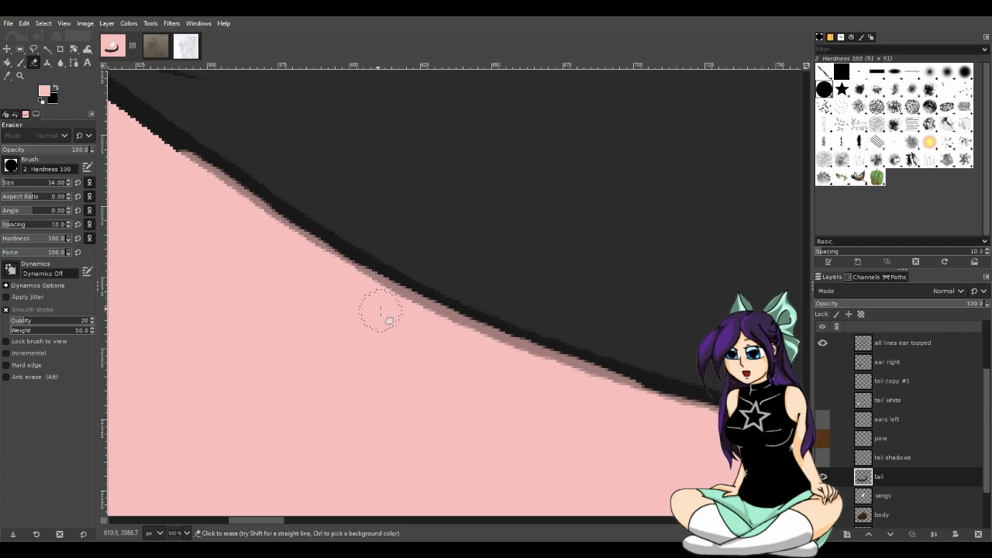
pyautogui.moveTo(258, 520); pyautogui.dragTo(228, 519)
pyautogui.scroll(4, 331, 393)
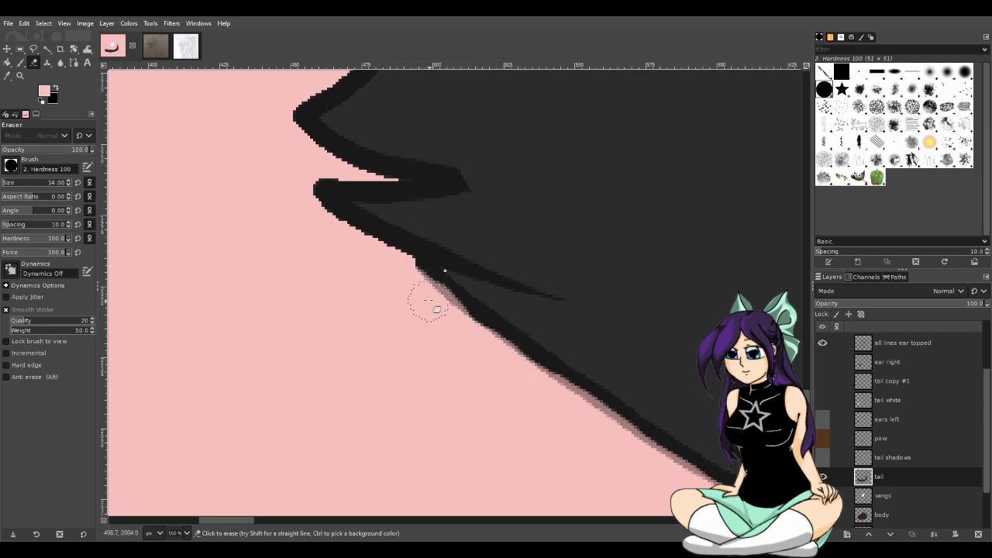
pyautogui.moveTo(415, 295); pyautogui.dragTo(471, 334)
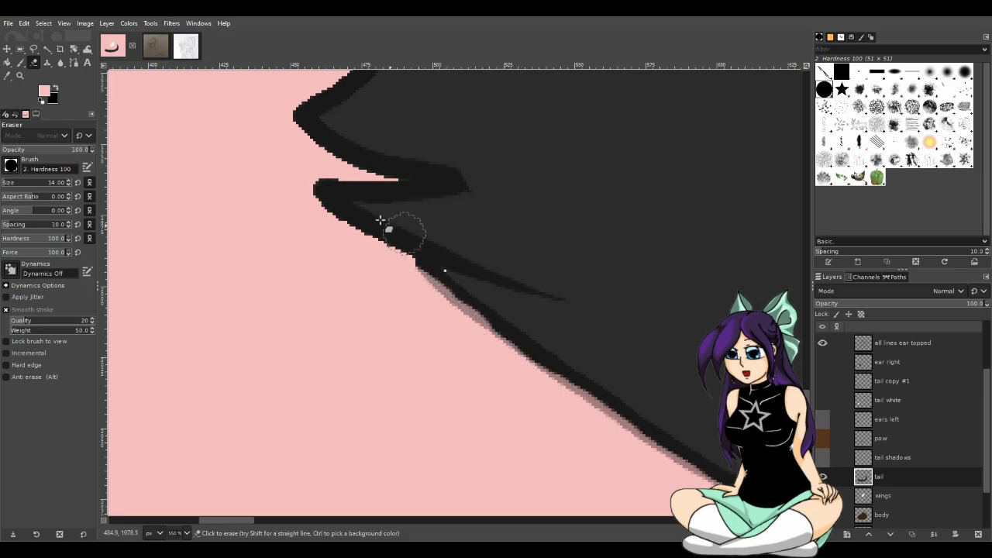
# - Sample the tail's dark grey and paint over the small pink speck inside the outline near the tail tip
pyautogui.click(56, 90)
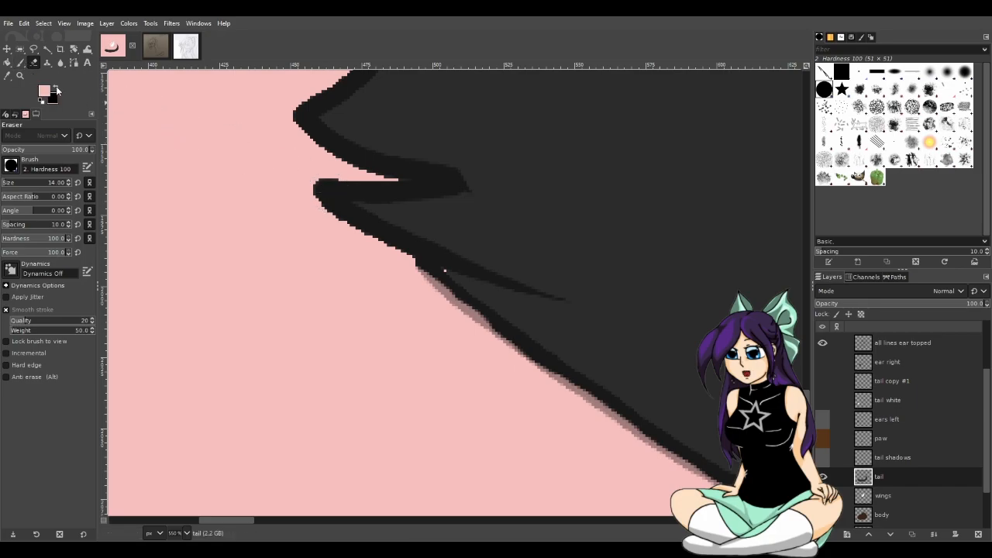
pyautogui.click(12, 73)
pyautogui.click(476, 226)
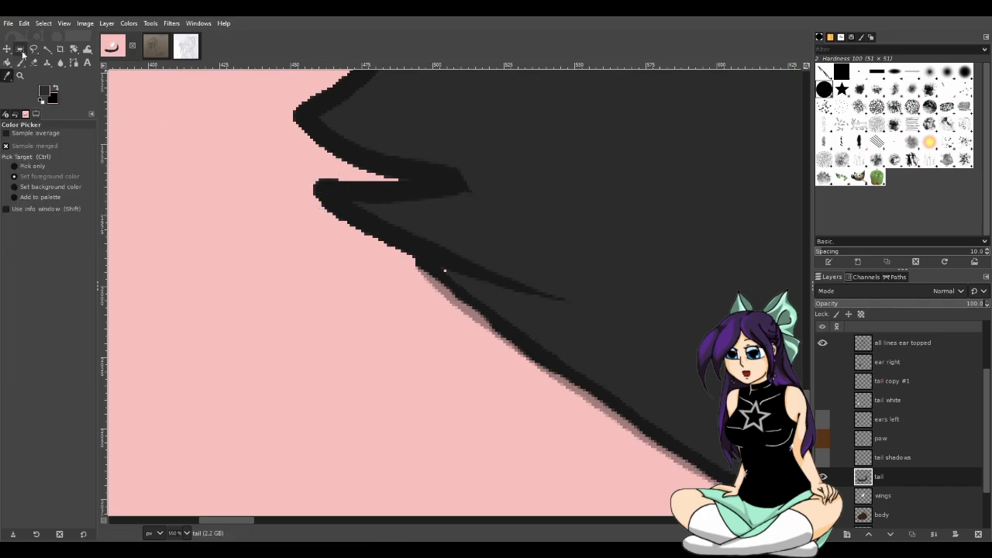
pyautogui.press('p')
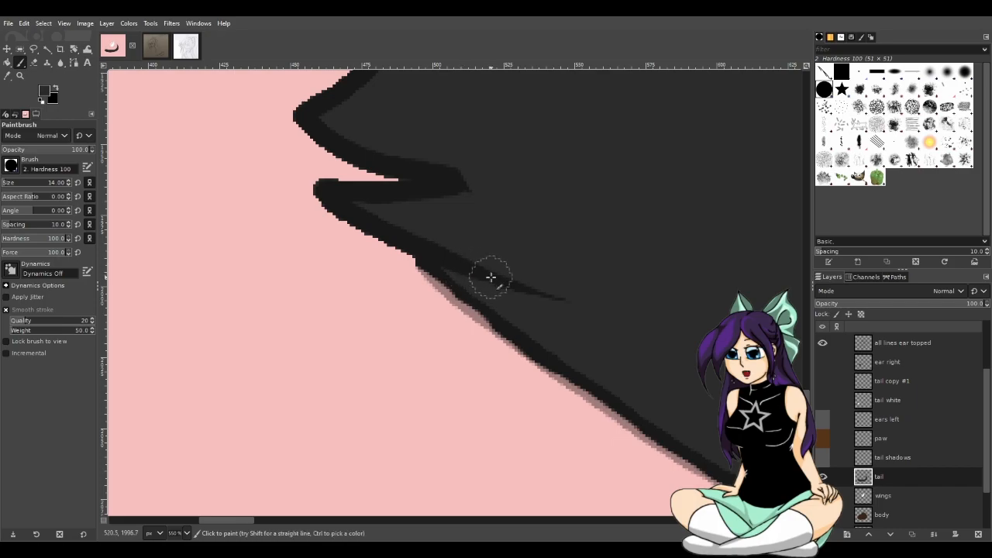
# - Erase the tail colour overlapping the notch between the fur points at the tail tip, using a size 6 eraser for its narrow inner end
pyautogui.click(33, 63)
pyautogui.moveTo(330, 223)
pyautogui.mouseDown()
pyautogui.moveTo(280, 180)
pyautogui.moveTo(386, 178)
pyautogui.moveTo(321, 168)
pyautogui.moveTo(358, 174)
pyautogui.moveTo(321, 180)
pyautogui.moveTo(361, 174)
pyautogui.moveTo(303, 160)
pyautogui.mouseUp()
pyautogui.hotkey('ctrl', 'z')
pyautogui.scroll(3, 331, 179)
pyautogui.moveTo(351, 277); pyautogui.dragTo(257, 222)
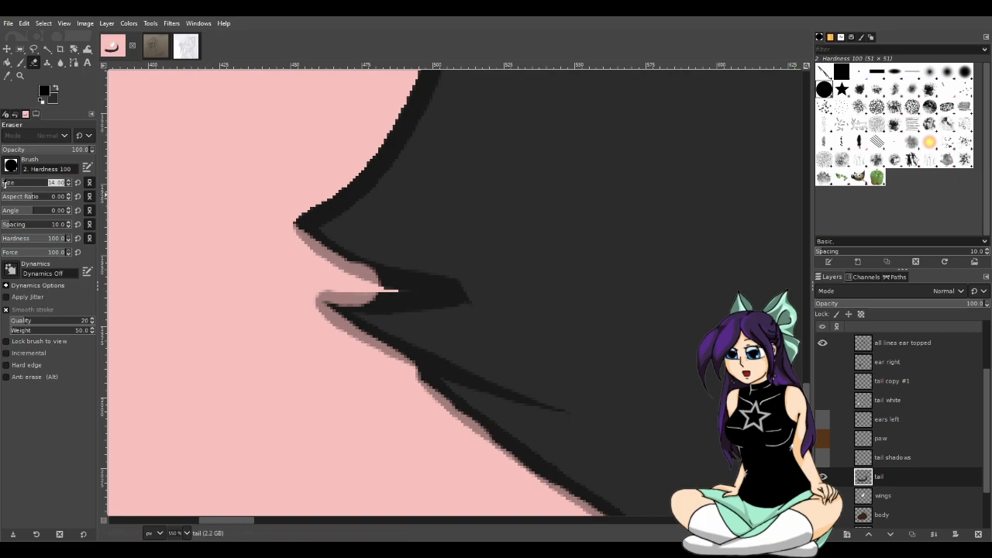
pyautogui.moveTo(388, 277)
pyautogui.mouseDown()
pyautogui.moveTo(345, 284)
pyautogui.moveTo(405, 286)
pyautogui.moveTo(355, 276)
pyautogui.moveTo(399, 291)
pyautogui.mouseUp()
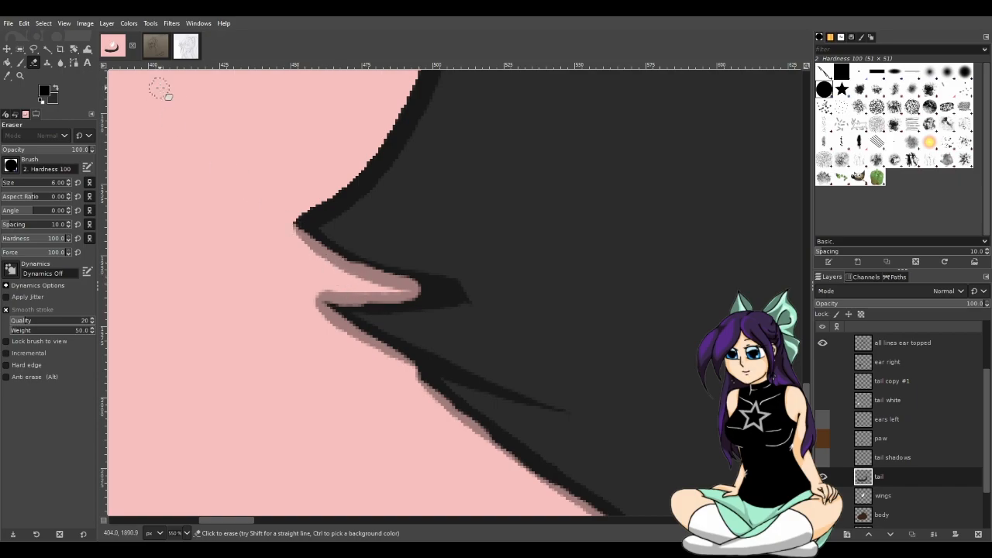
# - Set the eraser size back to 14 and erase the tail colour overlapping the outline from the notch up to the curled upper tuft
pyautogui.click(21, 64)
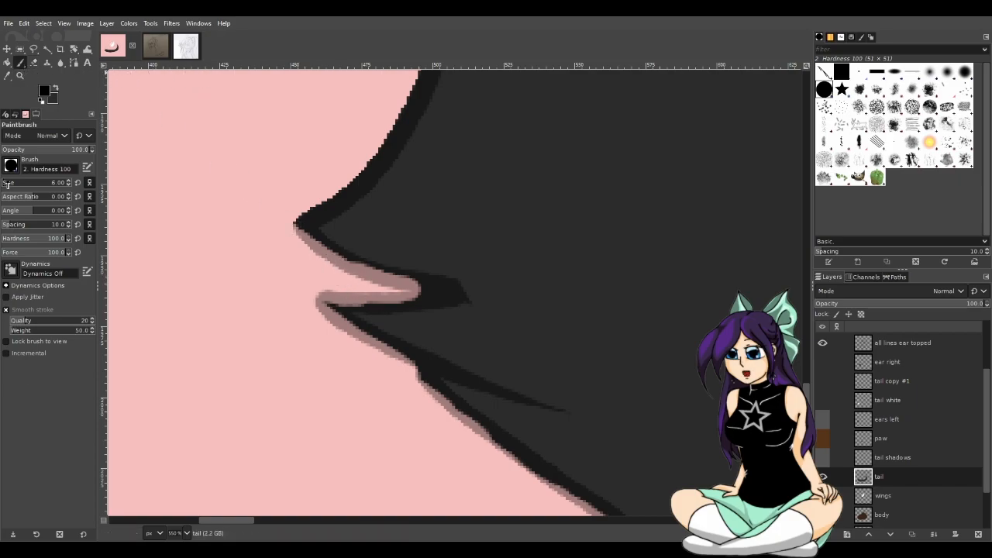
pyautogui.click(33, 62)
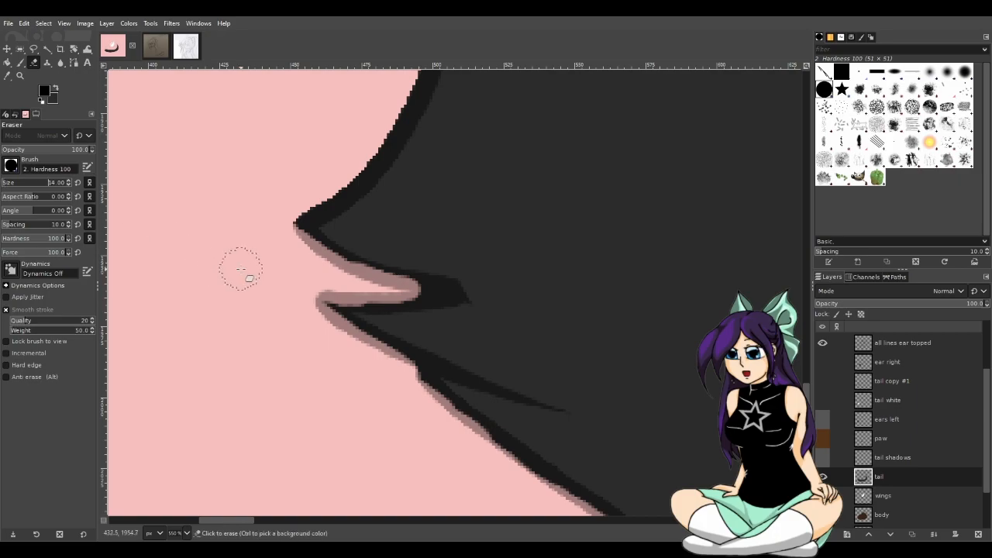
pyautogui.scroll(5, 307, 291)
pyautogui.moveTo(406, 287); pyautogui.dragTo(391, 315)
pyautogui.moveTo(350, 373)
pyautogui.mouseDown()
pyautogui.moveTo(291, 417)
pyautogui.moveTo(328, 399)
pyautogui.moveTo(372, 354)
pyautogui.moveTo(461, 198)
pyautogui.moveTo(476, 148)
pyautogui.moveTo(522, 86)
pyautogui.mouseUp()
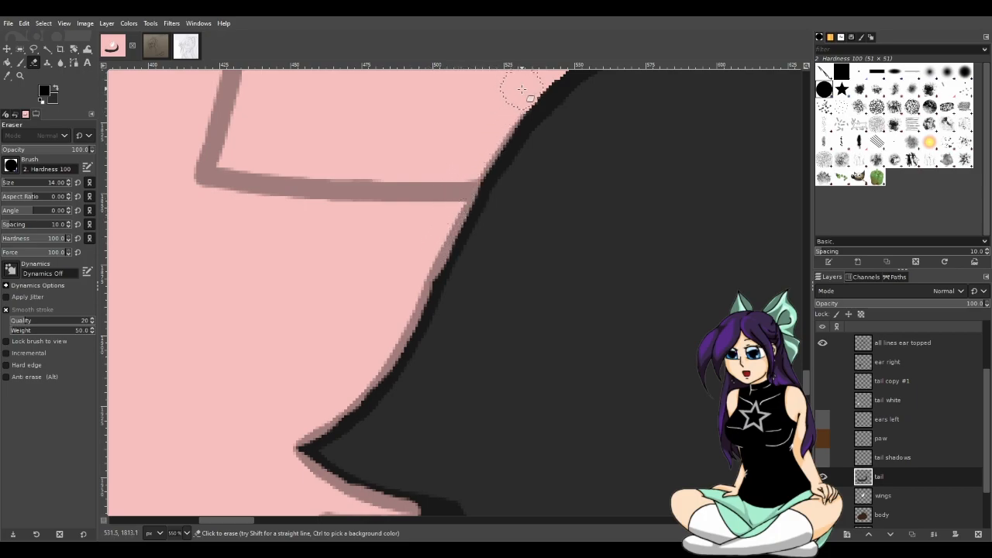
pyautogui.scroll(3, 576, 286)
pyautogui.moveTo(610, 147)
pyautogui.mouseDown()
pyautogui.moveTo(575, 163)
pyautogui.moveTo(482, 257)
pyautogui.moveTo(478, 294)
pyautogui.mouseUp()
pyautogui.moveTo(597, 153); pyautogui.dragTo(587, 182)
# - Erase the tail colour overlapping the outline around the curled tuft and rightwards along the tail's upper edge
pyautogui.moveTo(240, 521); pyautogui.dragTo(270, 522)
pyautogui.scroll(3, 399, 372)
pyautogui.moveTo(262, 211)
pyautogui.mouseDown()
pyautogui.moveTo(248, 214)
pyautogui.moveTo(487, 204)
pyautogui.moveTo(685, 233)
pyautogui.moveTo(730, 253)
pyautogui.mouseUp()
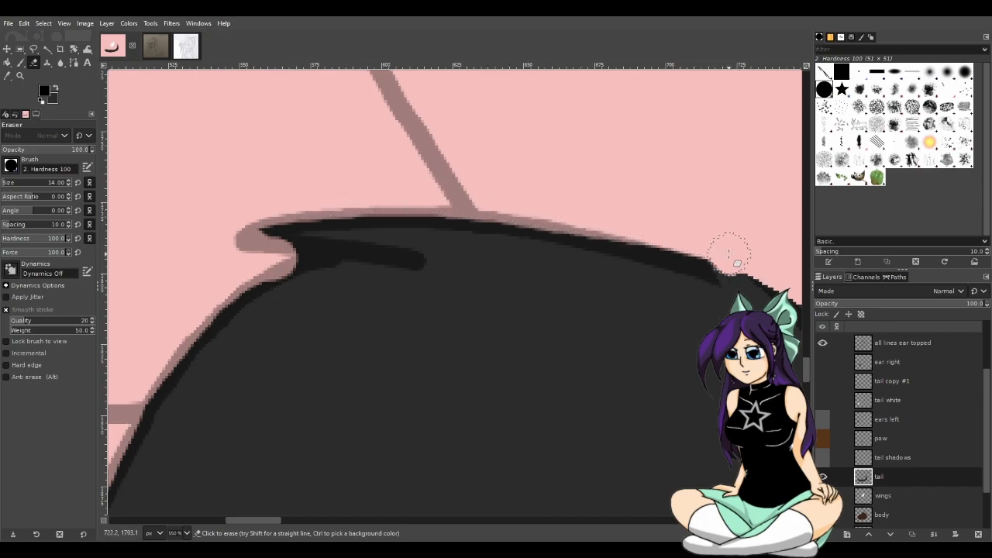
pyautogui.moveTo(257, 522); pyautogui.dragTo(293, 523)
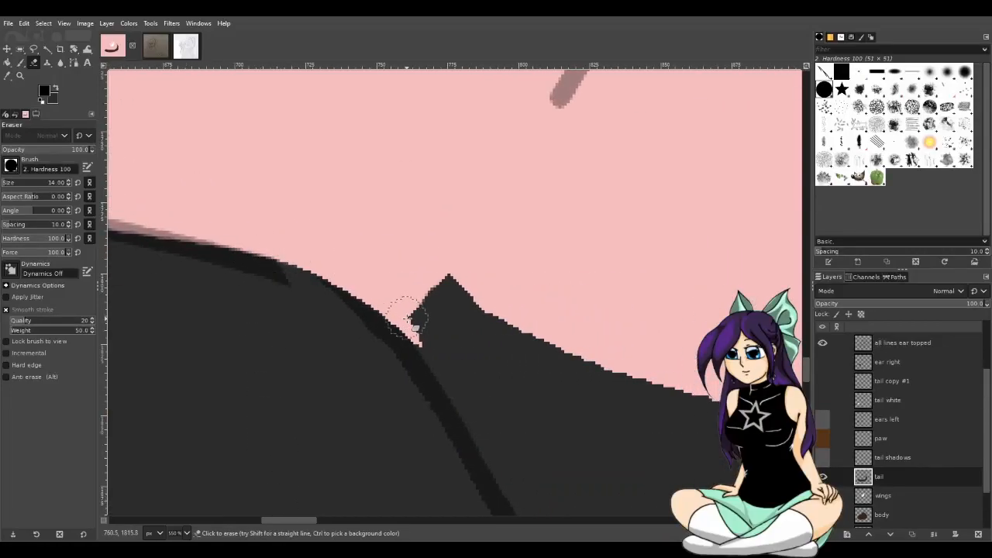